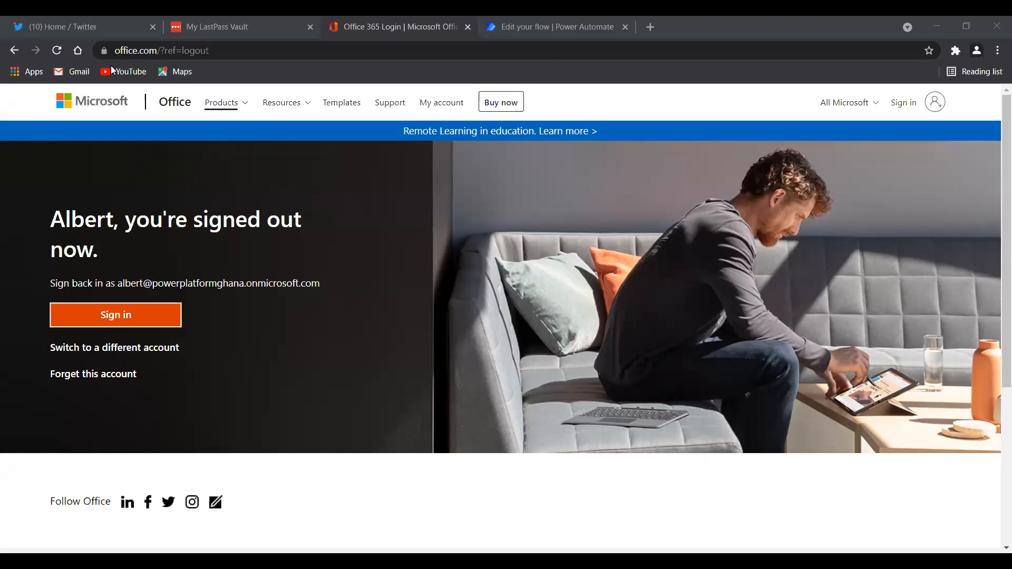
Sign back in to Office 365 from the signed-out page, restoring the browser window.
click(103, 323)
click(862, 30)
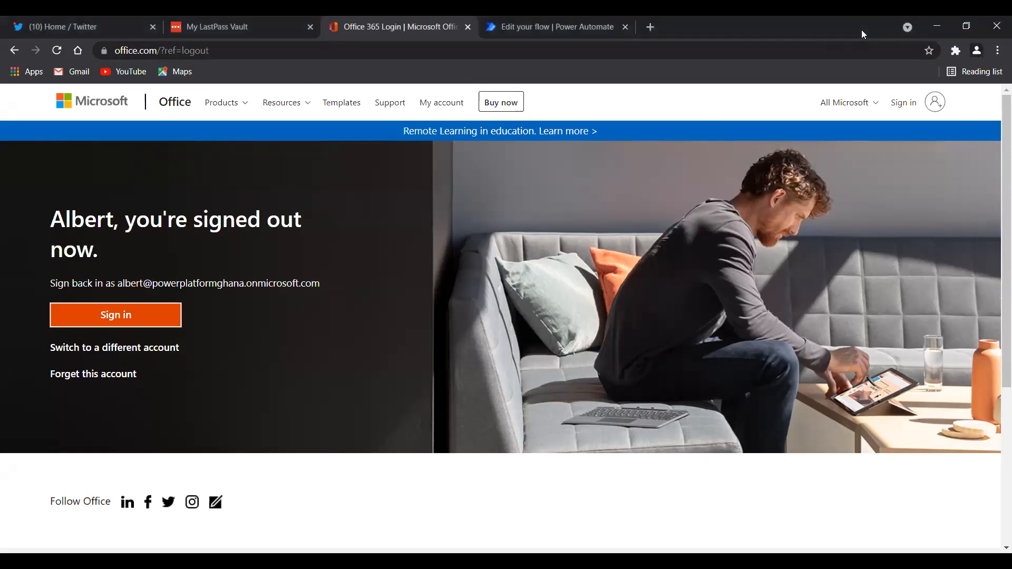
click(967, 27)
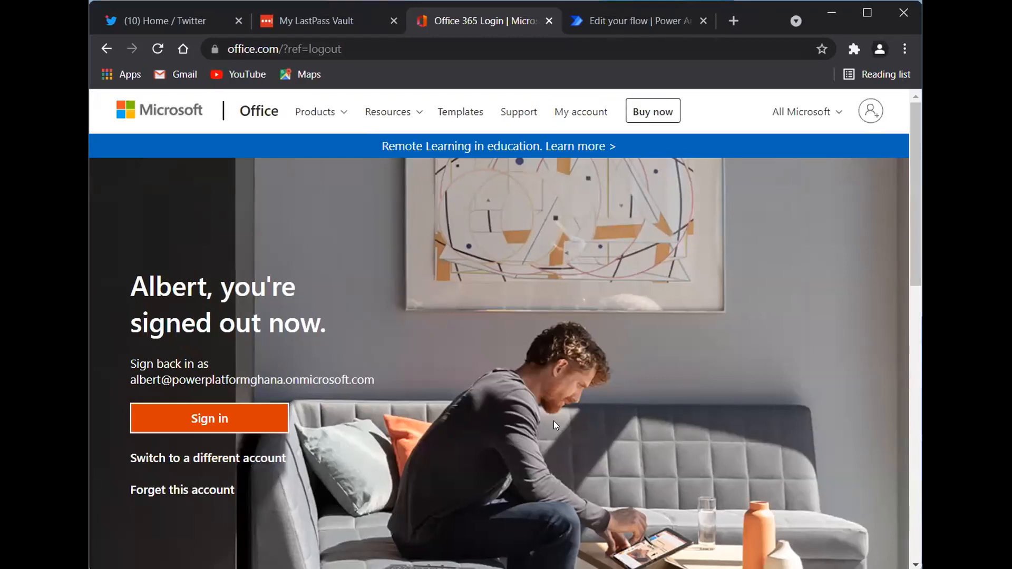
click(208, 418)
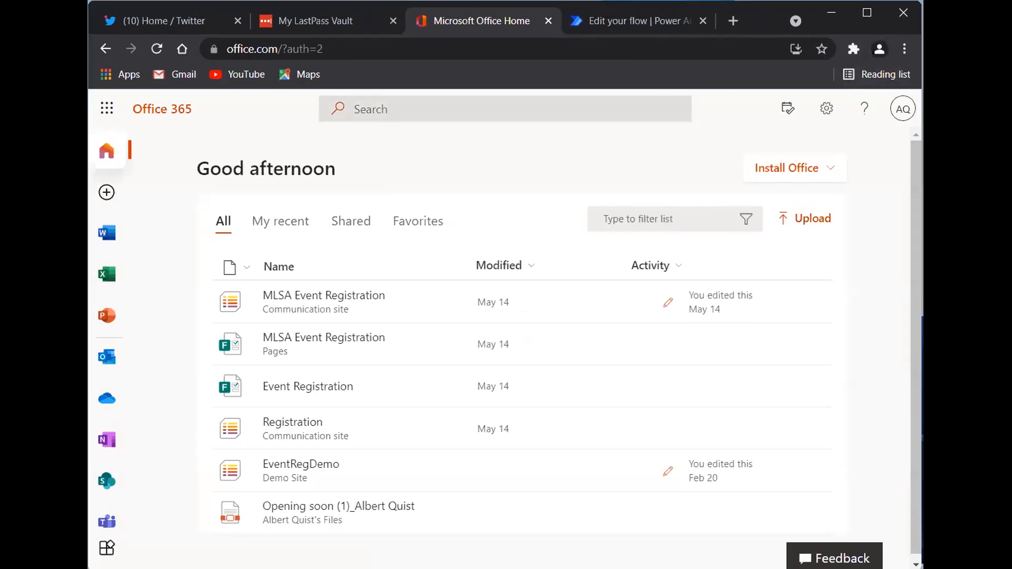
Widen the browser and launch Power Automate from the Office 365 app rail.
drag(922, 310, 1011, 311)
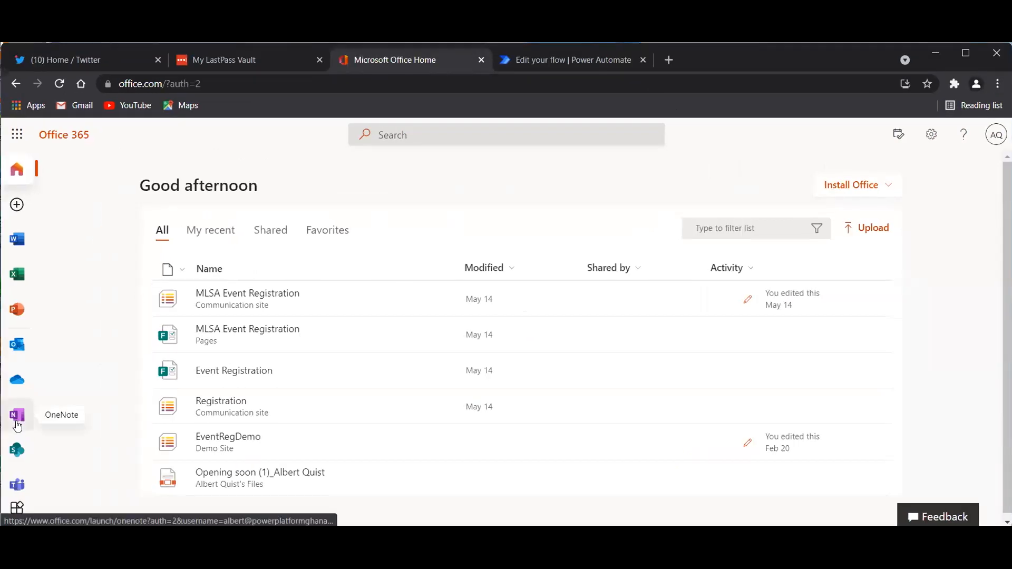
scroll(18, 427, down, 2)
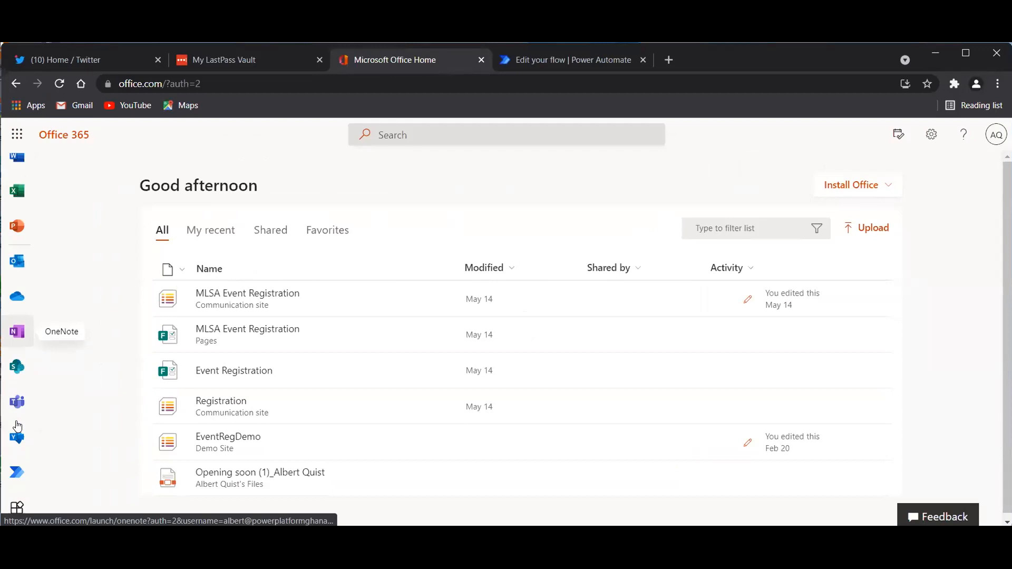
click(17, 473)
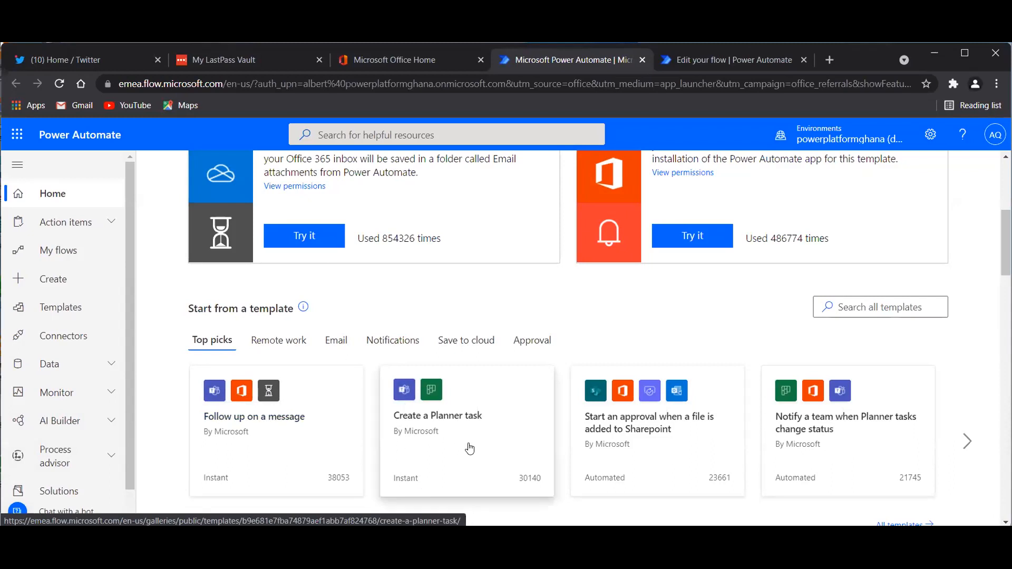
Search 'tw' to browse the Twitter connector's templates, then go to My flows.
click(372, 138)
text(tw)
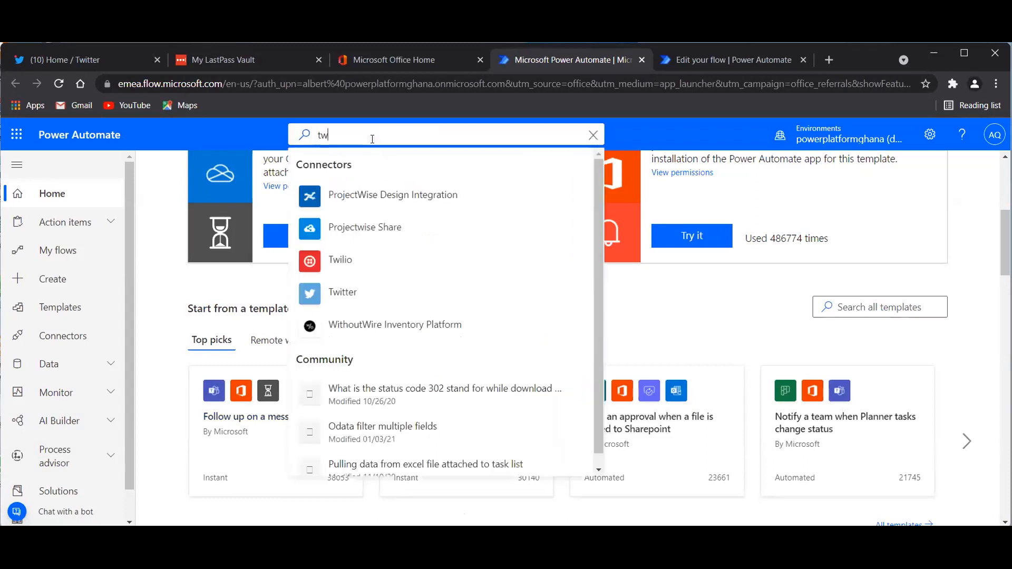
click(338, 291)
scroll(336, 290, down, 7)
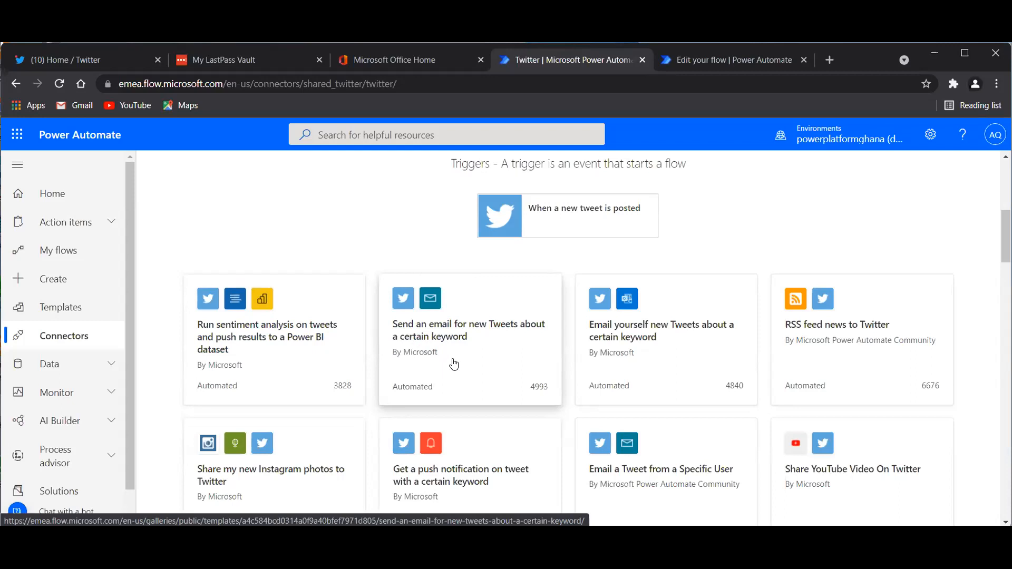
click(65, 253)
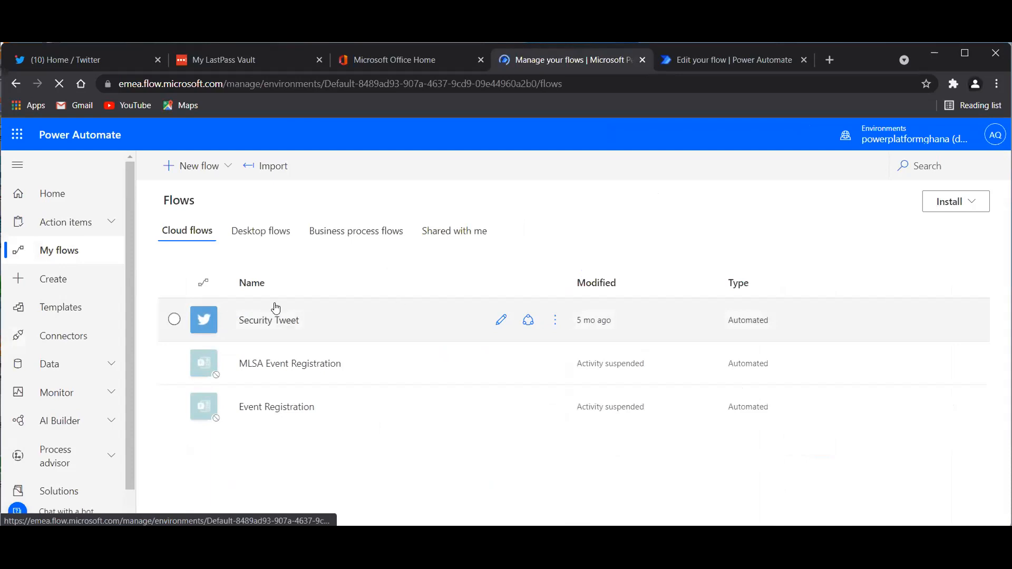
Inspect Security Tweet's keyword trigger and Apply to each email step, then browse Templates.
click(494, 321)
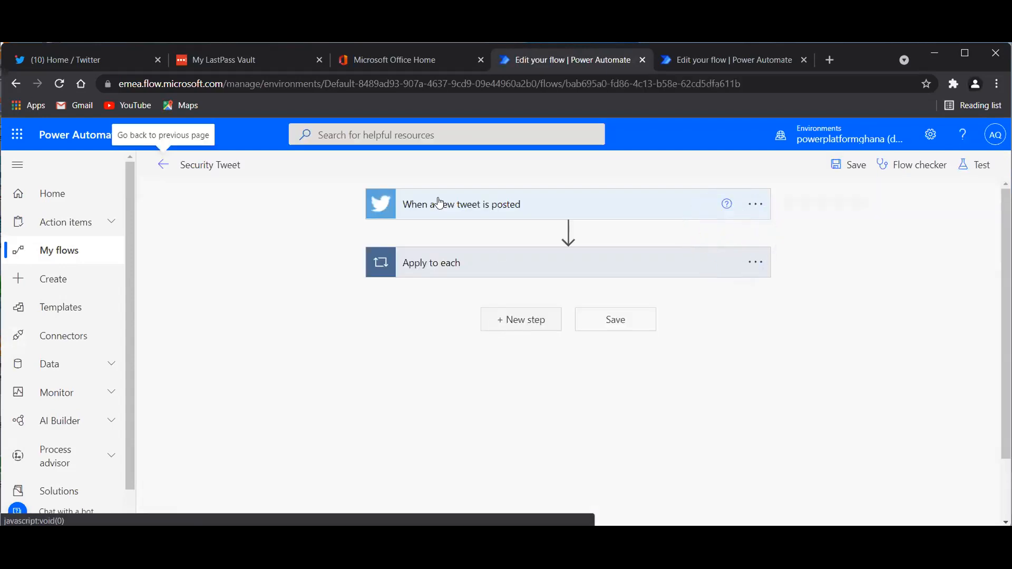
click(476, 217)
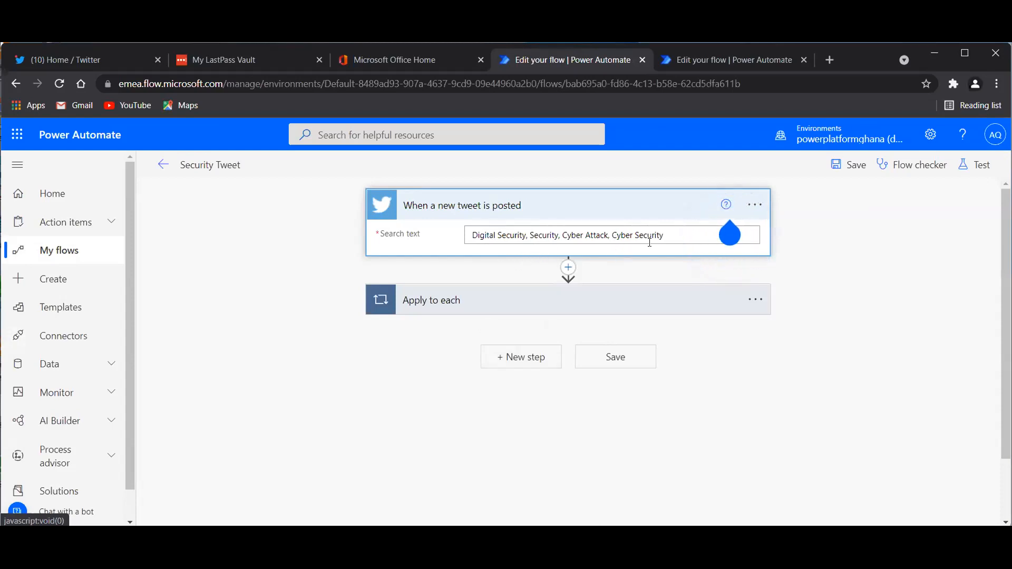
click(533, 301)
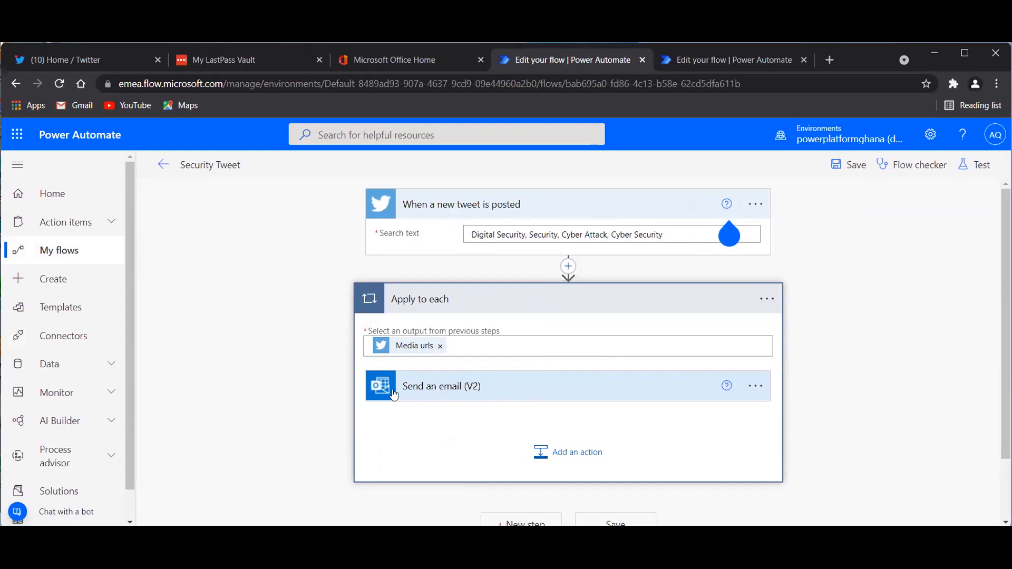
click(441, 310)
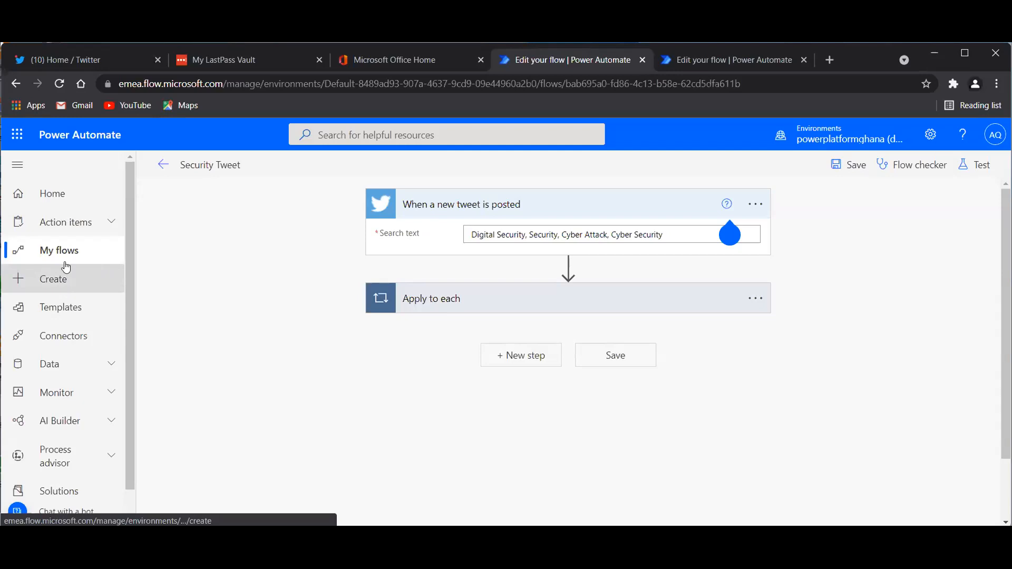
click(52, 310)
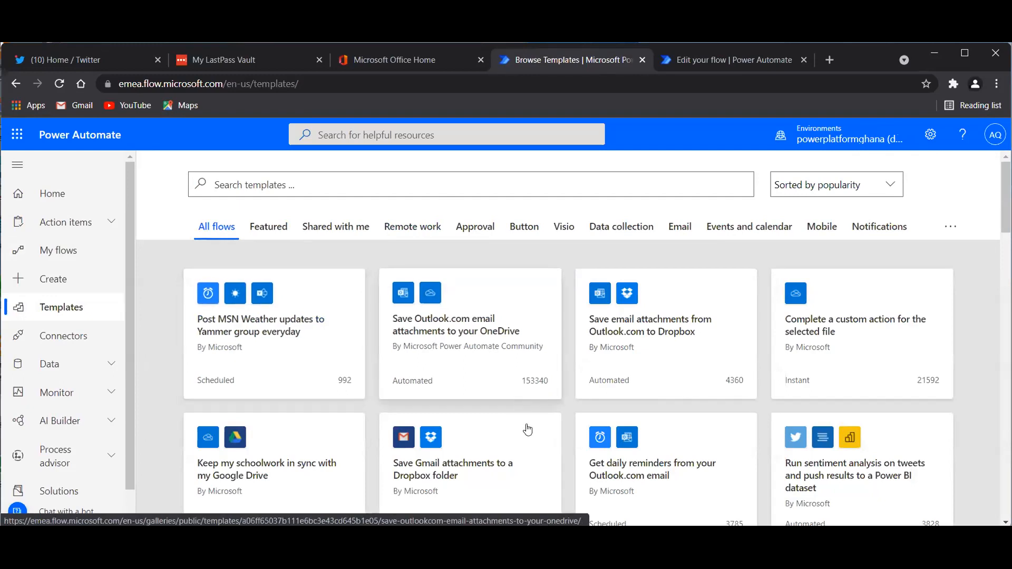
Create a flow from 'Send an email for new Tweets about a certain keyword', checking its Twitter connection.
scroll(527, 429, down, 5)
scroll(527, 429, up, 5)
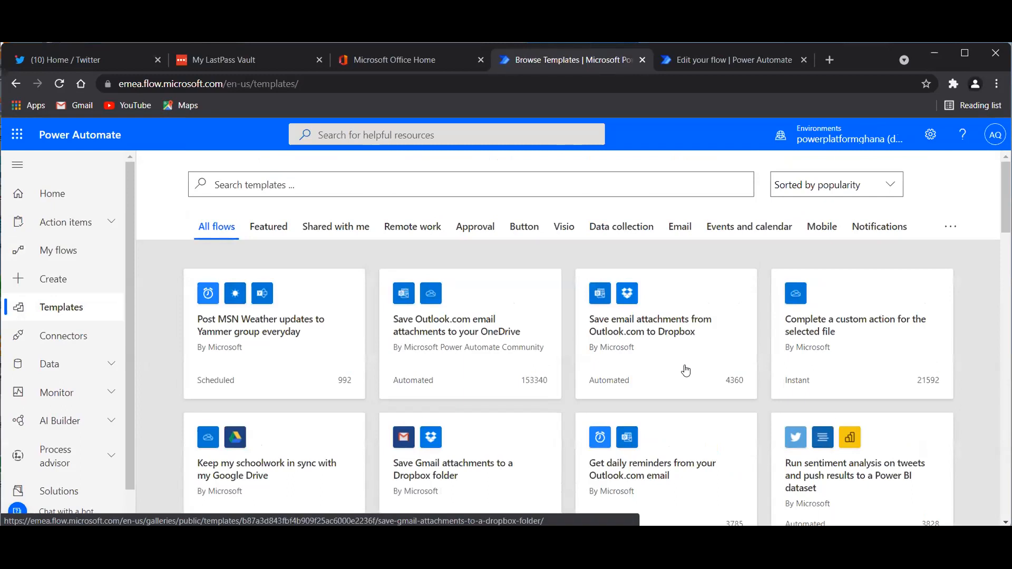
scroll(606, 422, down, 5)
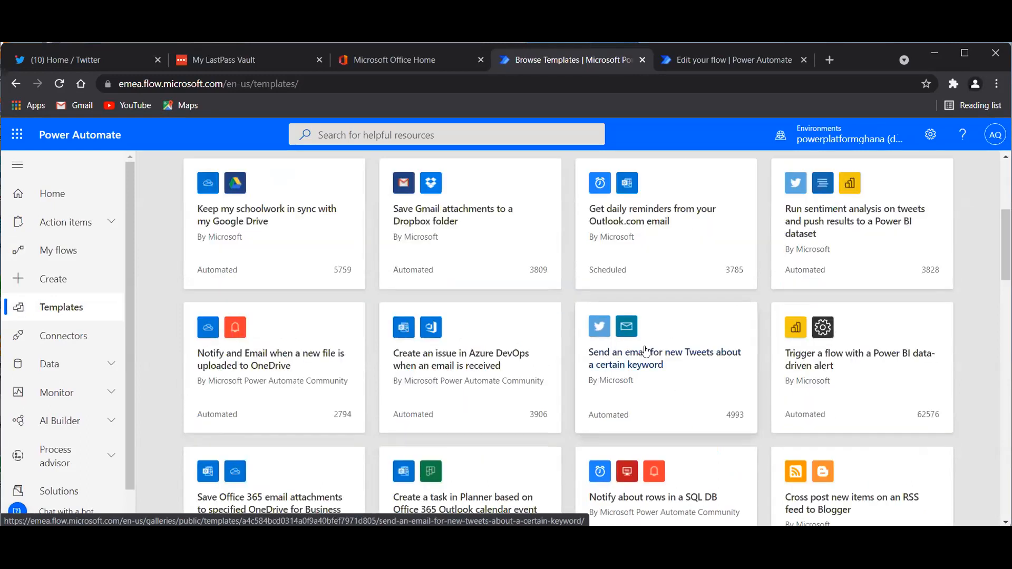
click(645, 351)
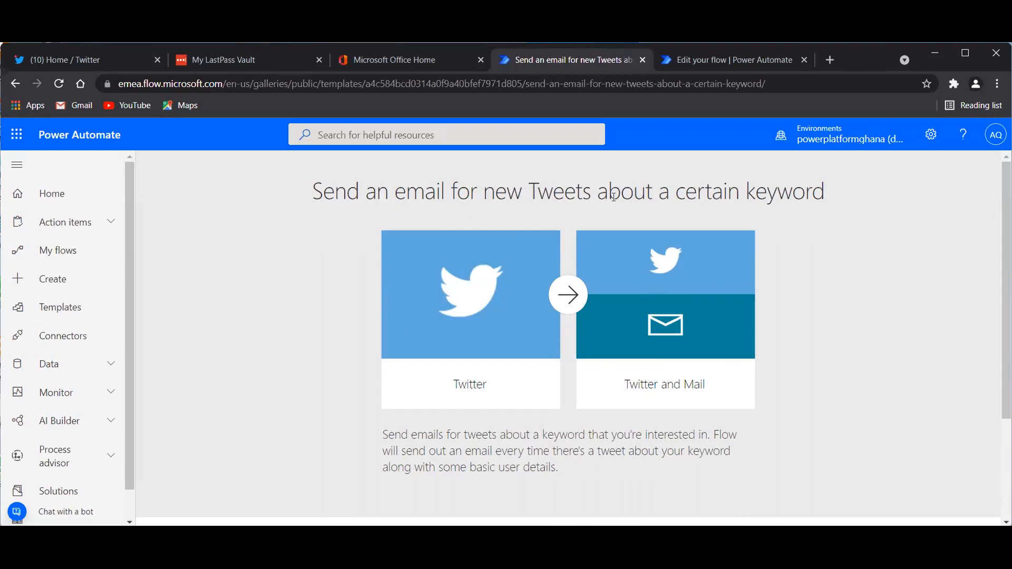
scroll(556, 325, down, 3)
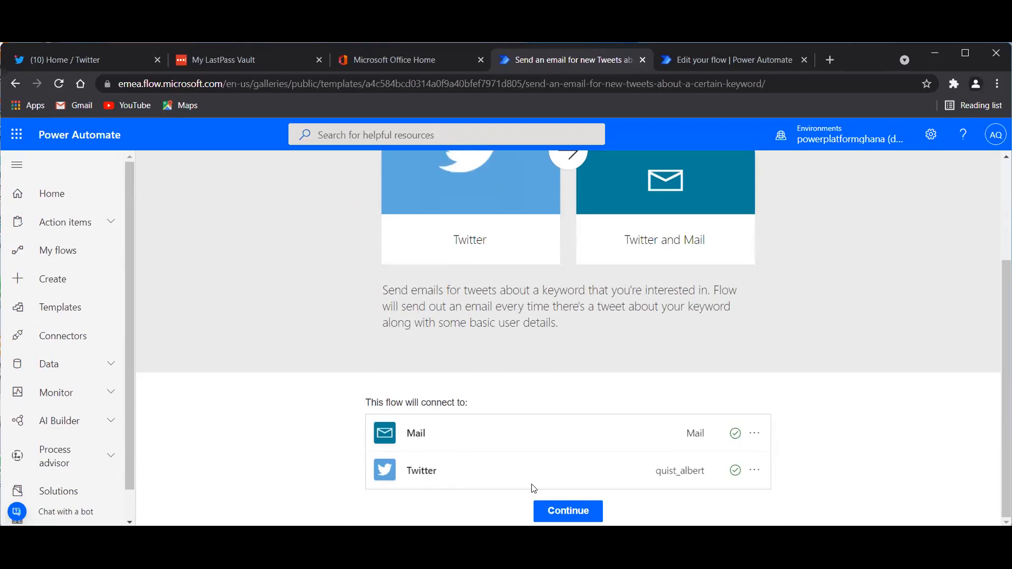
click(753, 472)
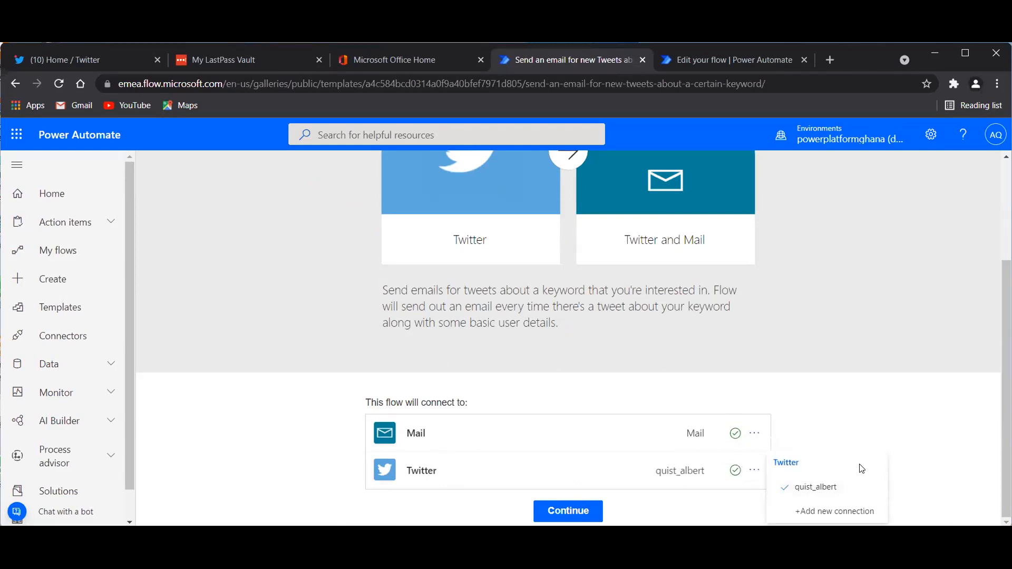
click(573, 513)
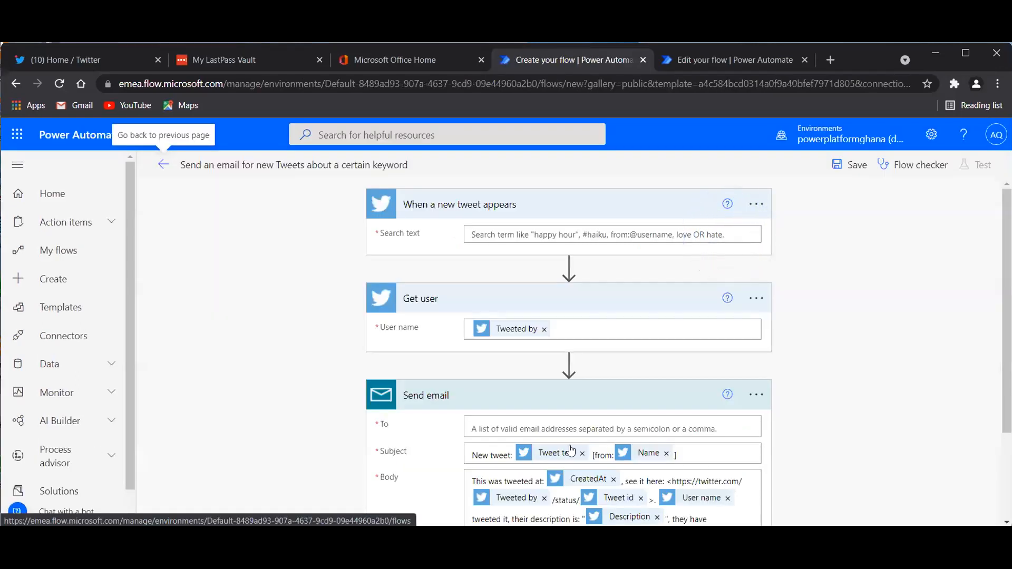
Review the Get user and Send email steps, then switch to the Twitter home feed.
scroll(480, 395, down, 2)
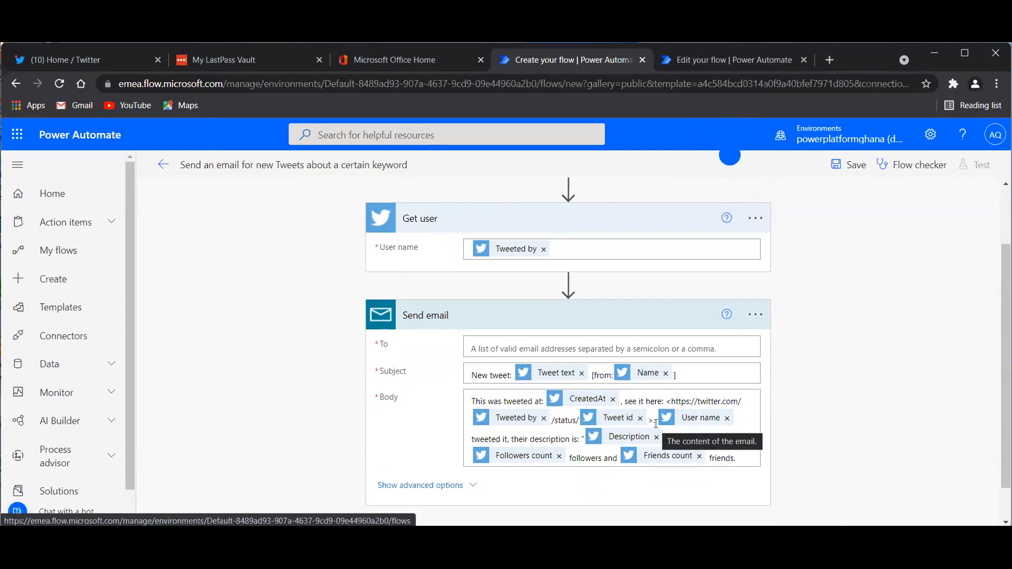
scroll(655, 423, up, 2)
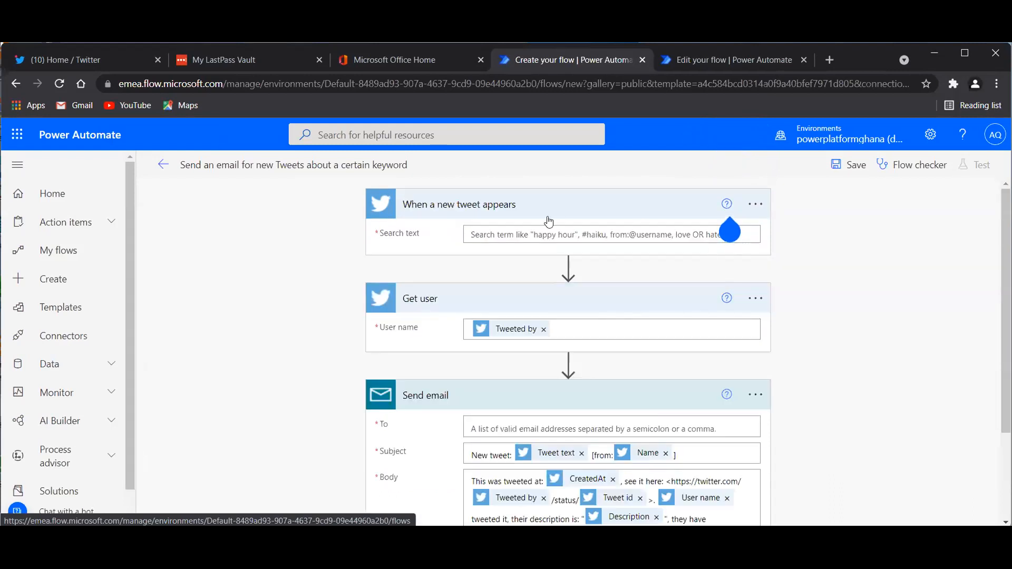
click(521, 235)
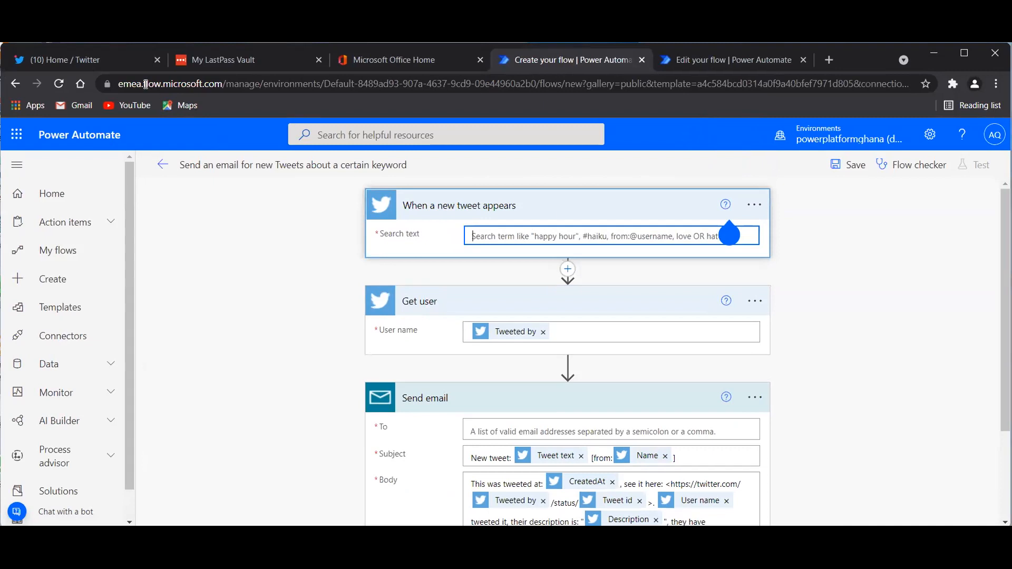
click(82, 61)
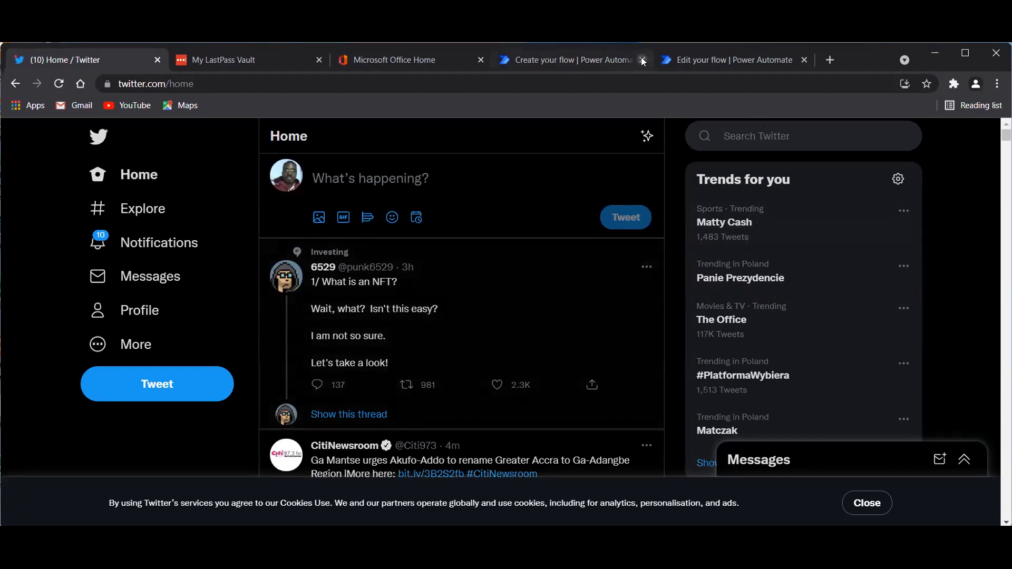
Enter a player's name plus car, boy, girl as the tweet trigger's search keywords.
click(722, 60)
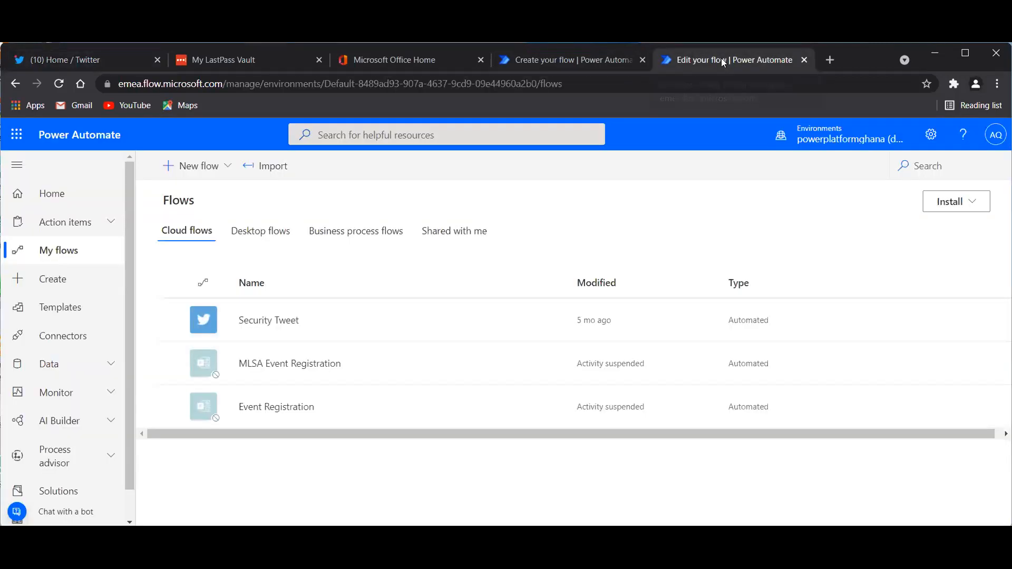
click(589, 61)
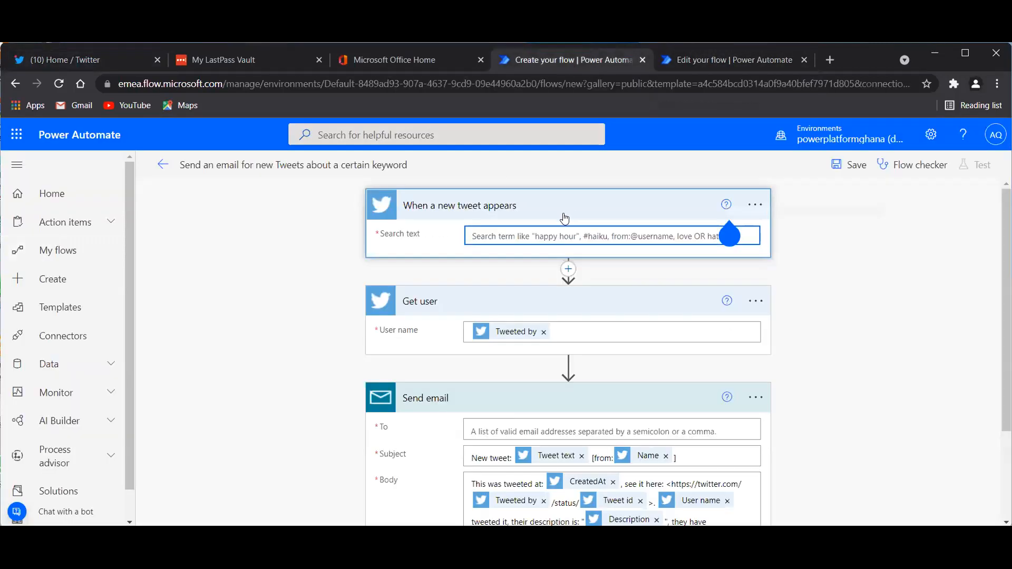
text(Matty)
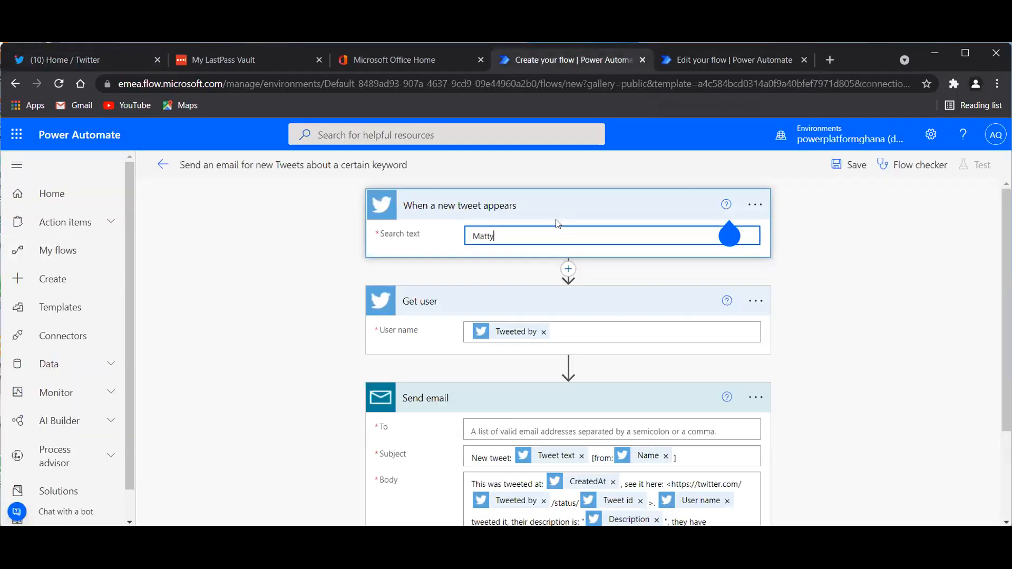
text( Cash)
text(car, boy, girl,)
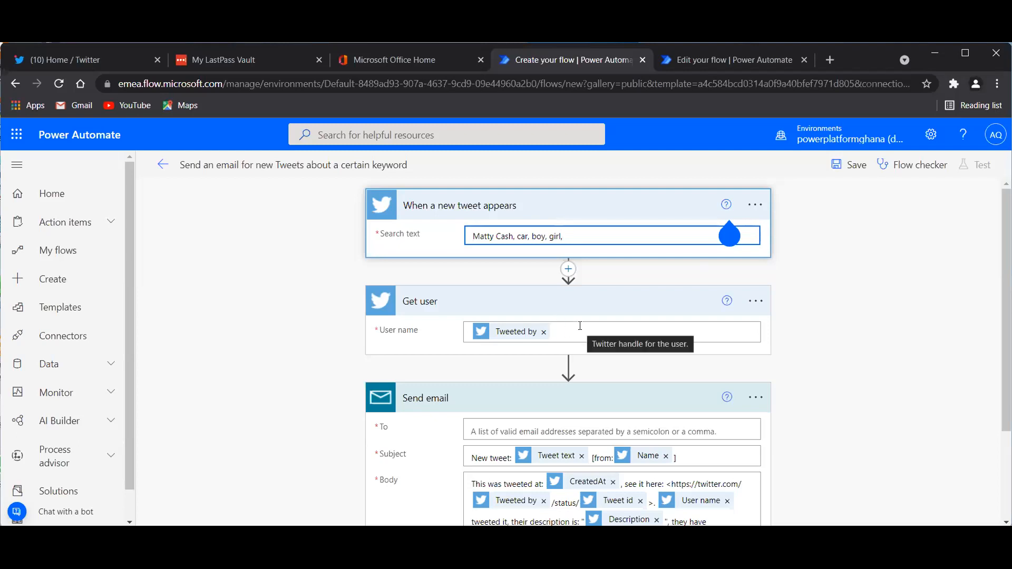
Dismiss the help callout and append Shatta Wale, Ronaldo, Messi, Ole out to the keywords.
click(726, 205)
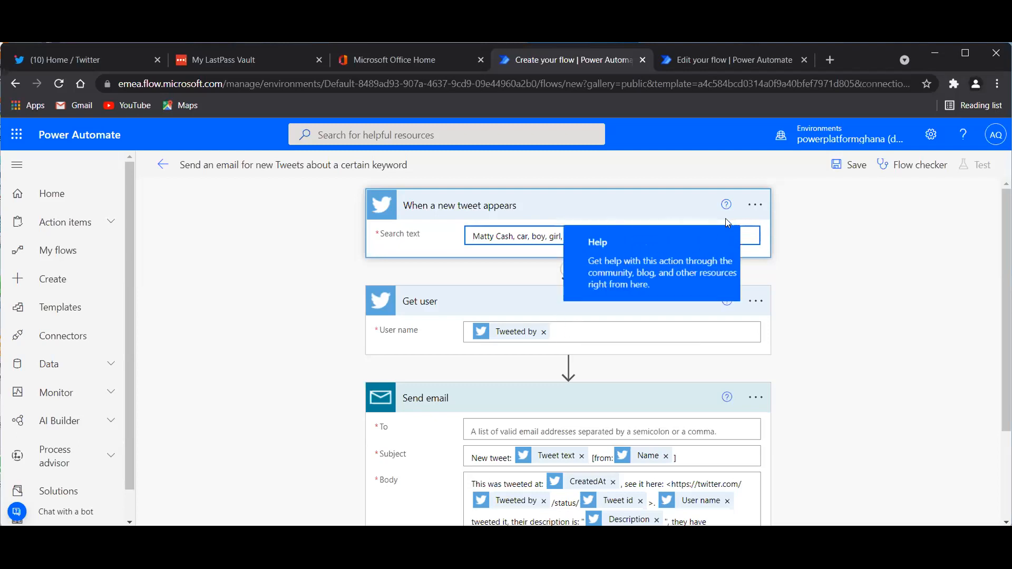
click(709, 100)
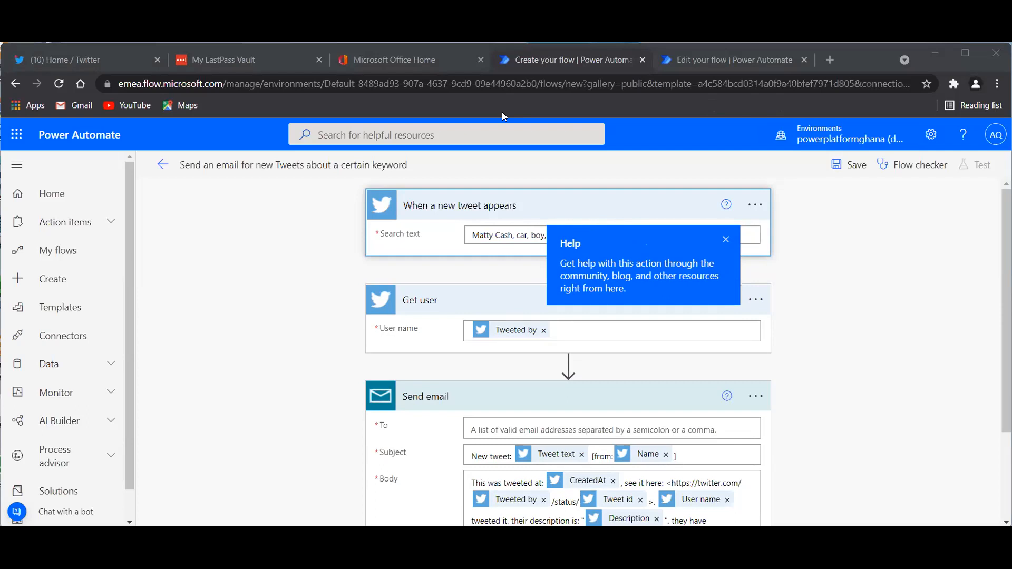
click(750, 236)
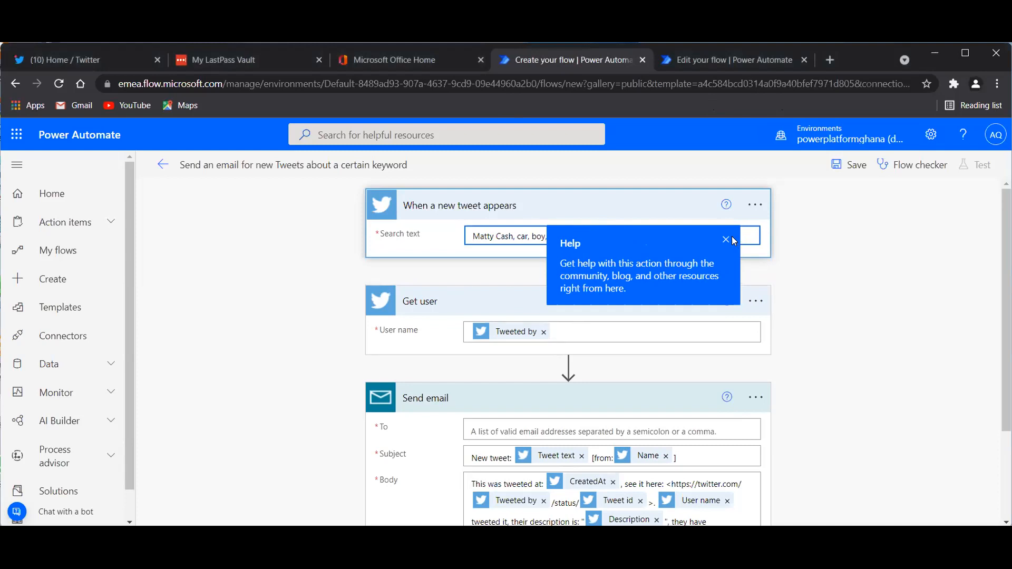
click(725, 239)
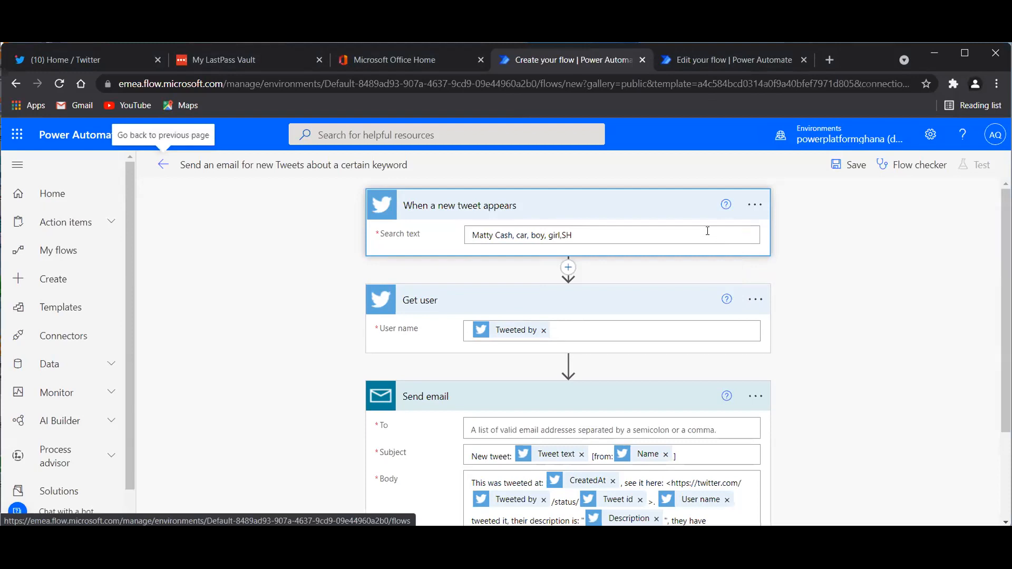
click(707, 230)
key(BackSpace)
text(ha)
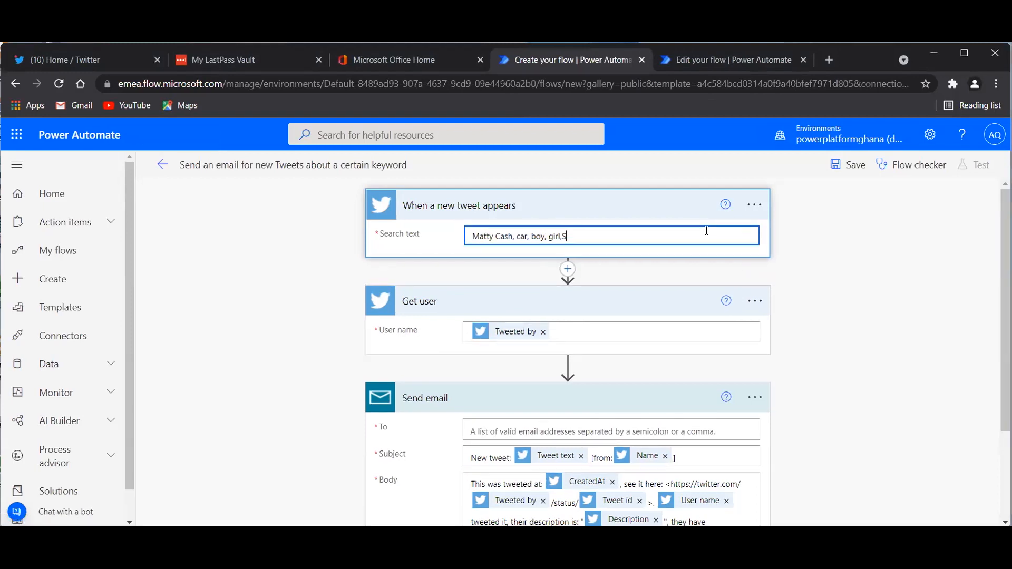
text(tta Wale, Ronaldo, Messi)
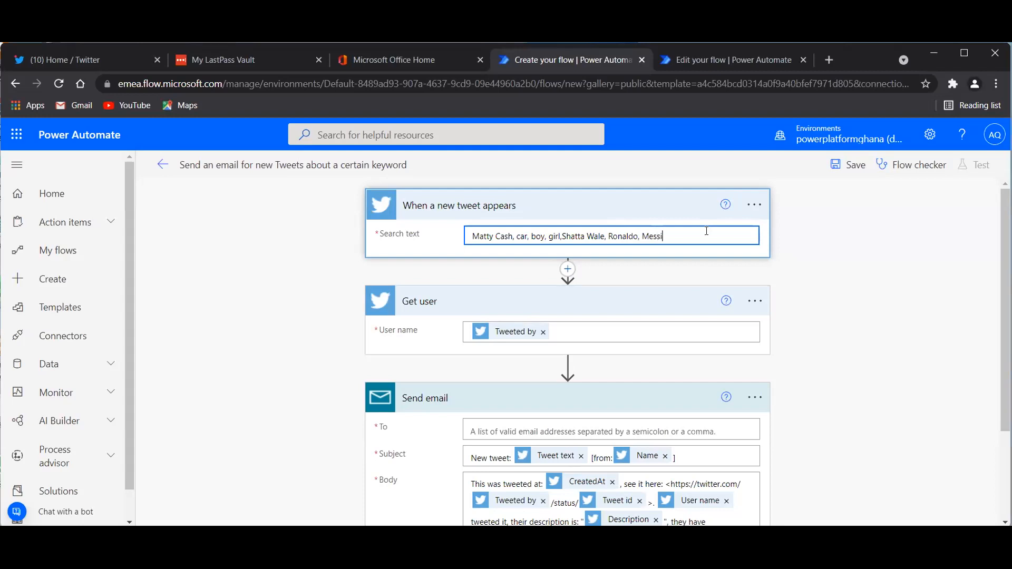
text(, Ole out)
Open the Dynamic content panel from the Send email step's To field.
scroll(683, 367, down, 1)
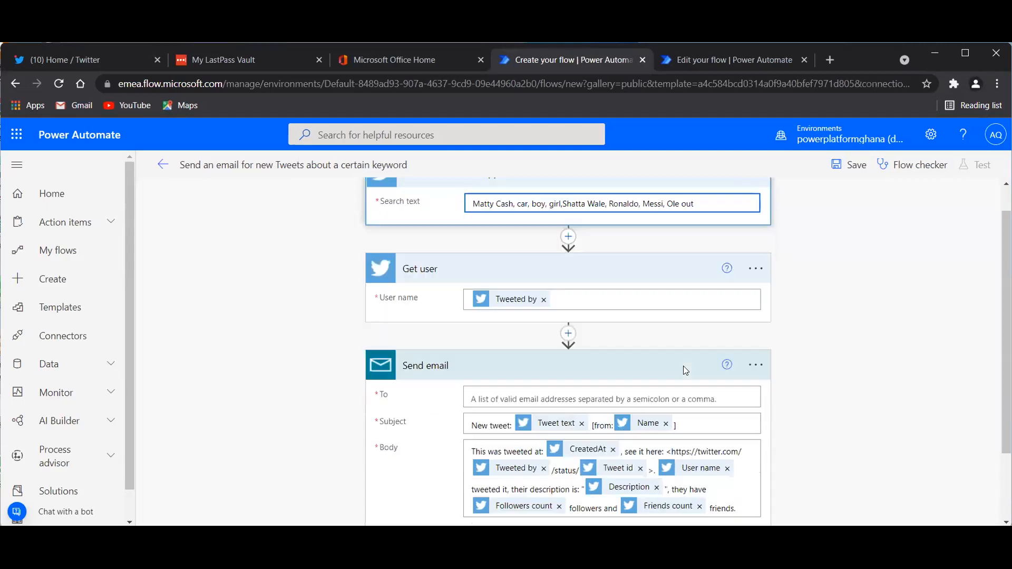
scroll(683, 370, down, 1)
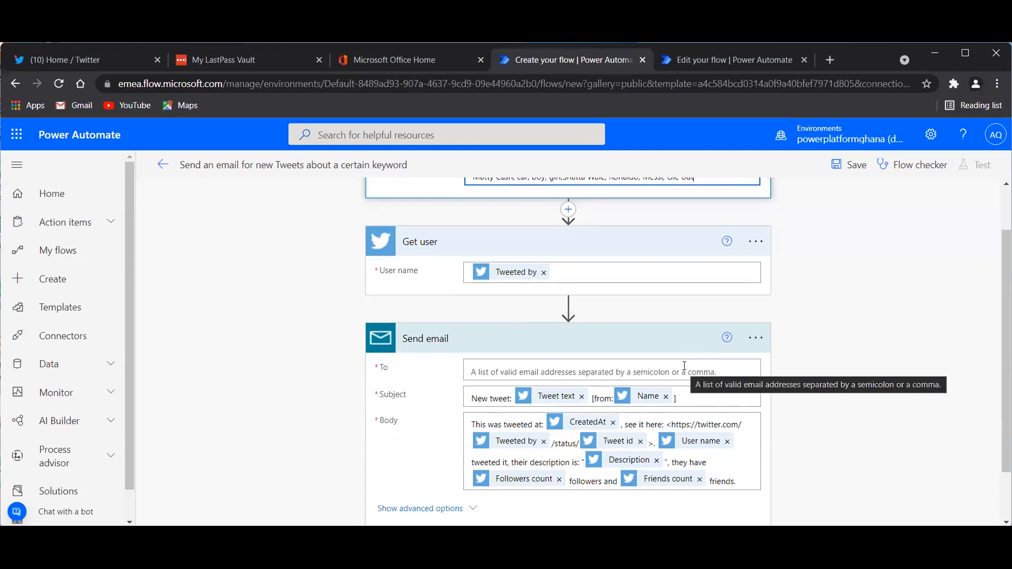
scroll(684, 366, up, 2)
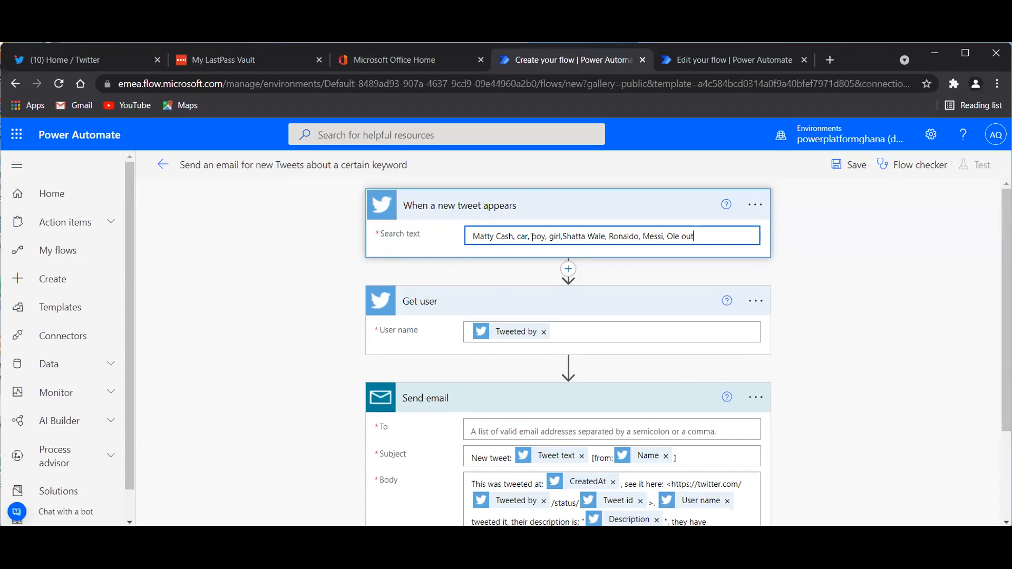
scroll(532, 237, down, 1)
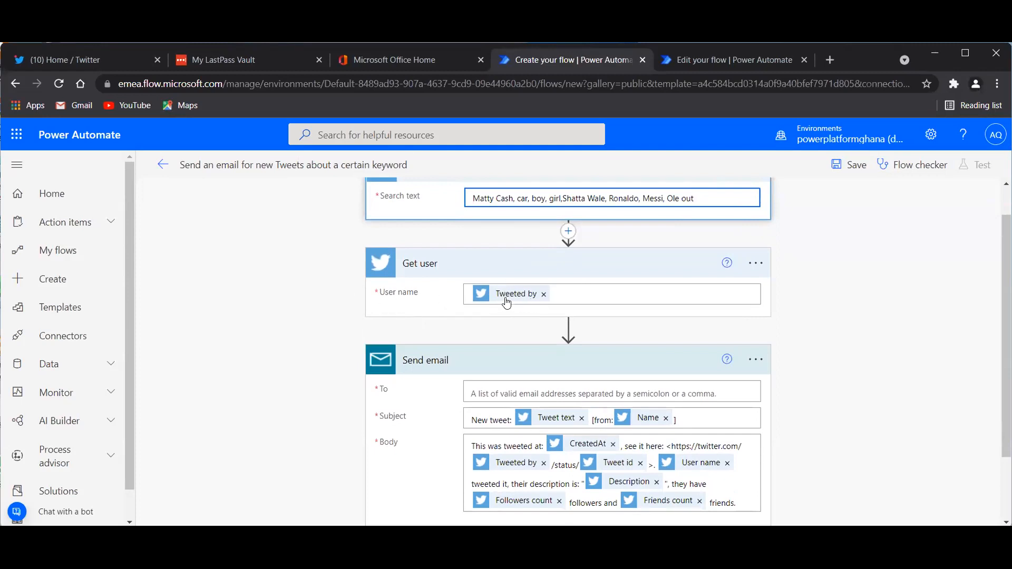
scroll(535, 287, down, 2)
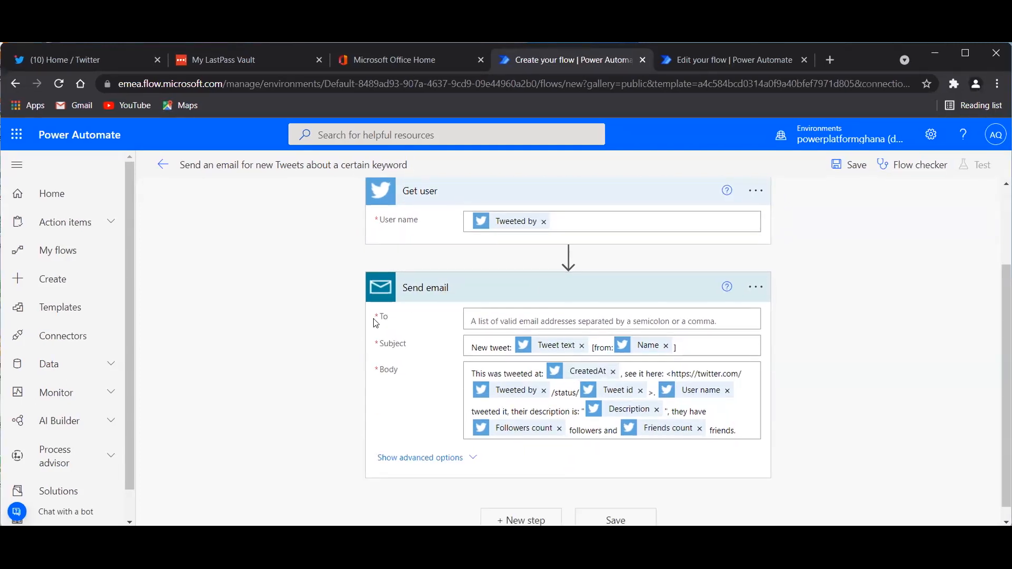
click(542, 320)
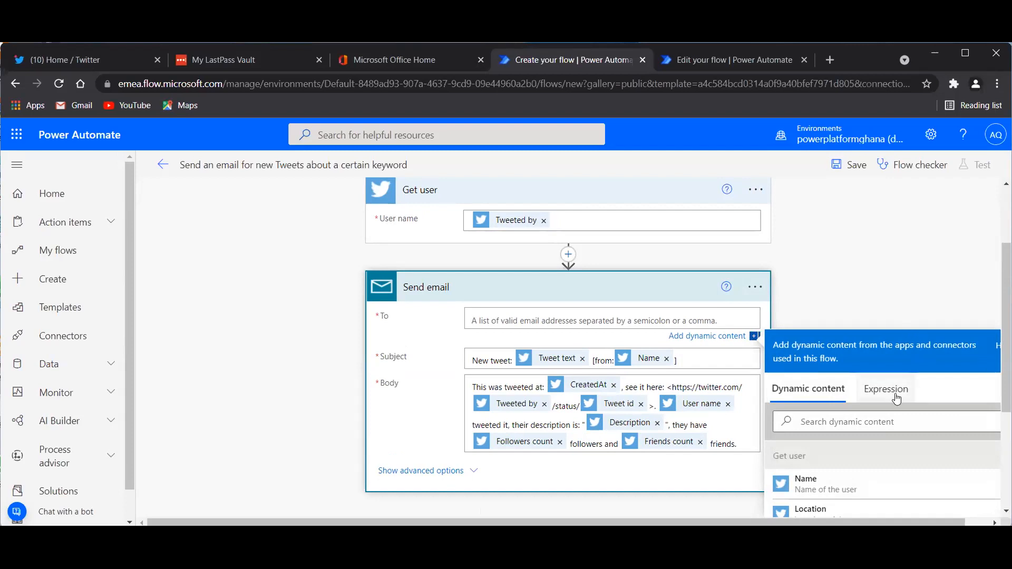
scroll(865, 453, down, 3)
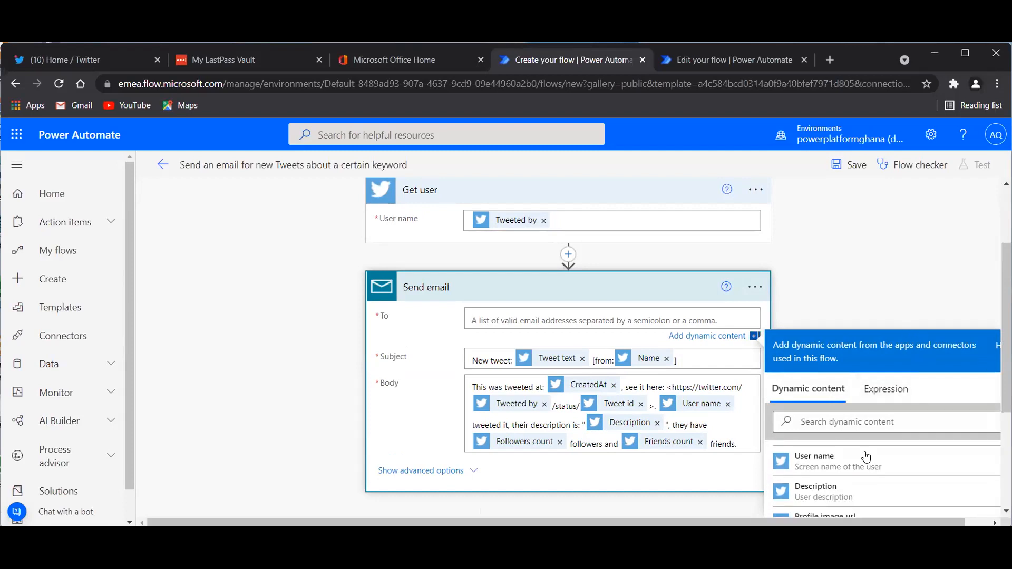
scroll(865, 456, down, 10)
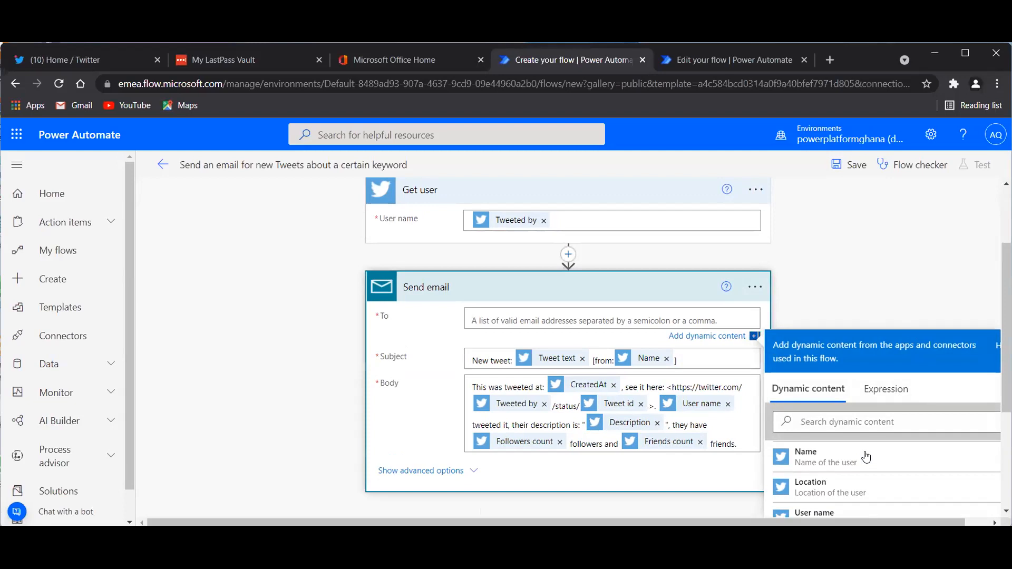
scroll(865, 457, down, 8)
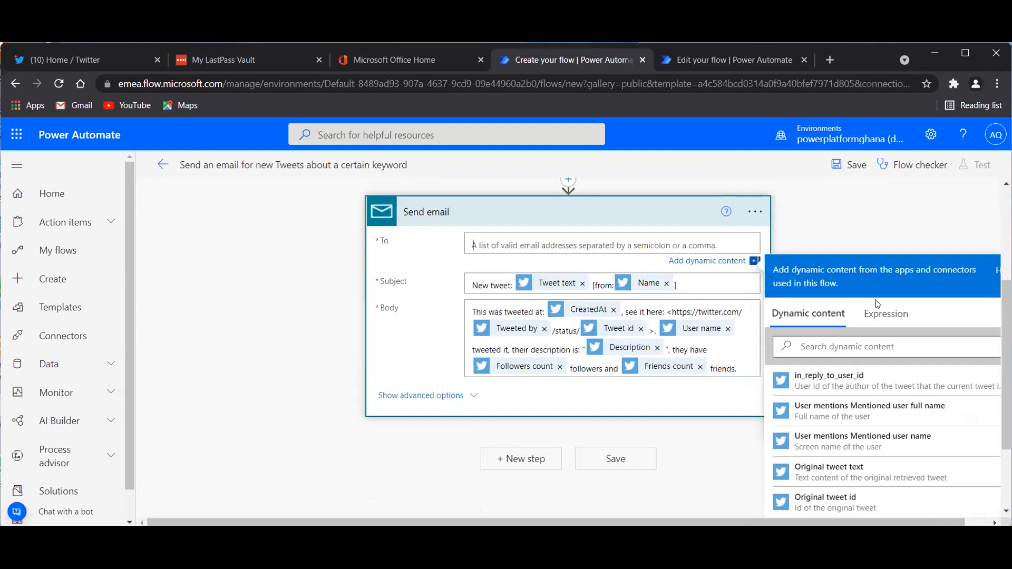
scroll(874, 411, down, 10)
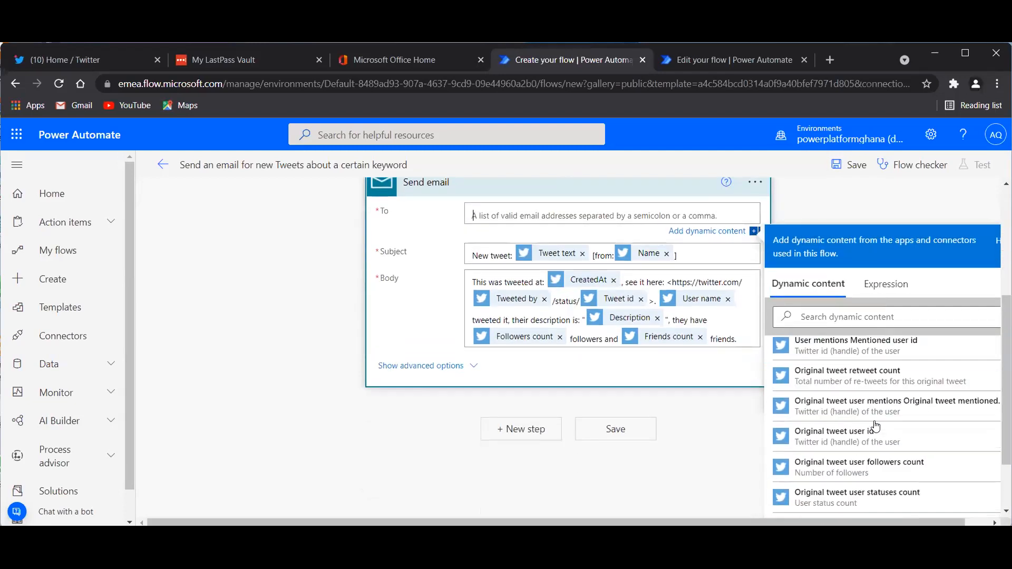
scroll(875, 426, down, 2)
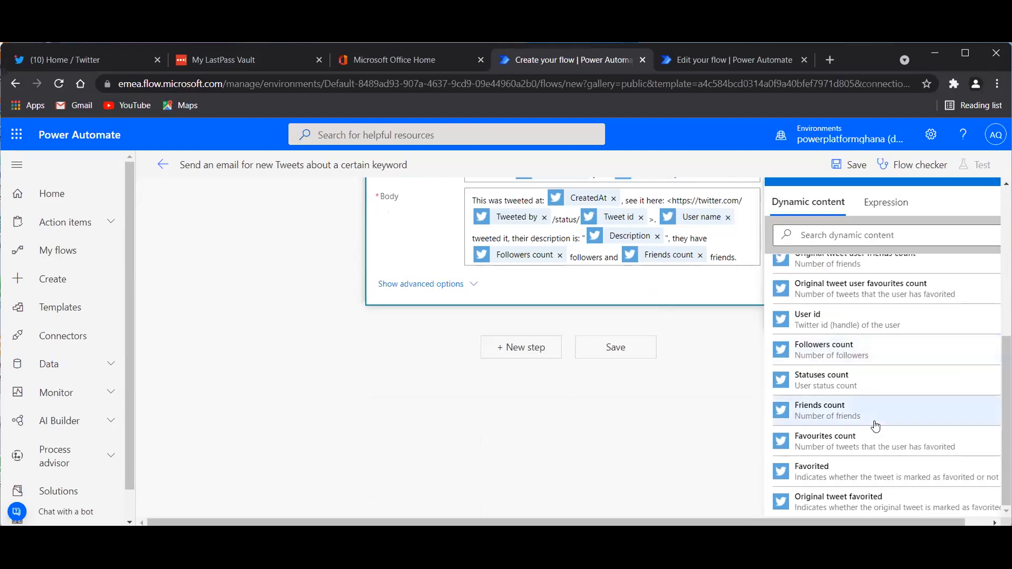
scroll(872, 425, up, 10)
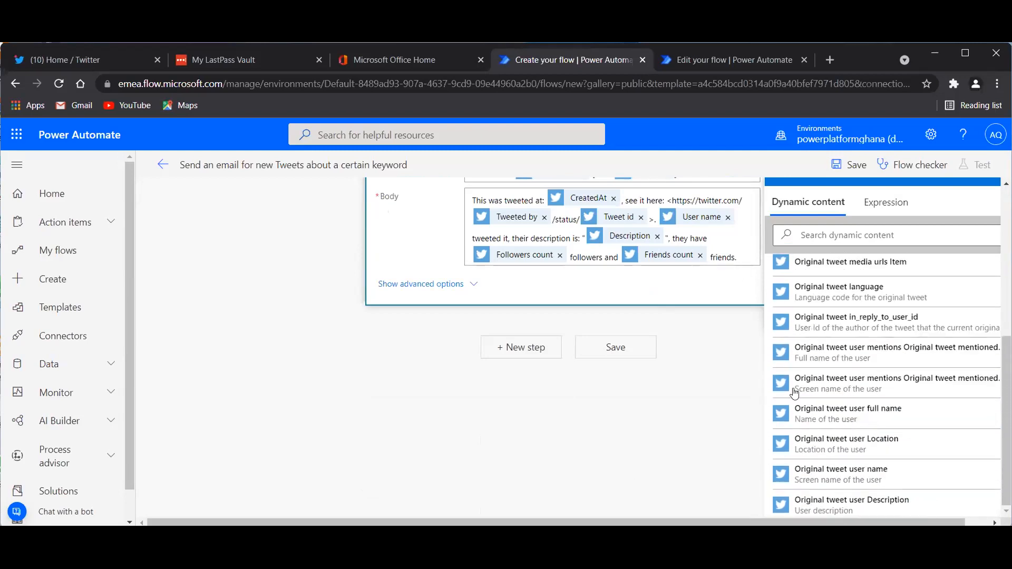
scroll(659, 272, up, 3)
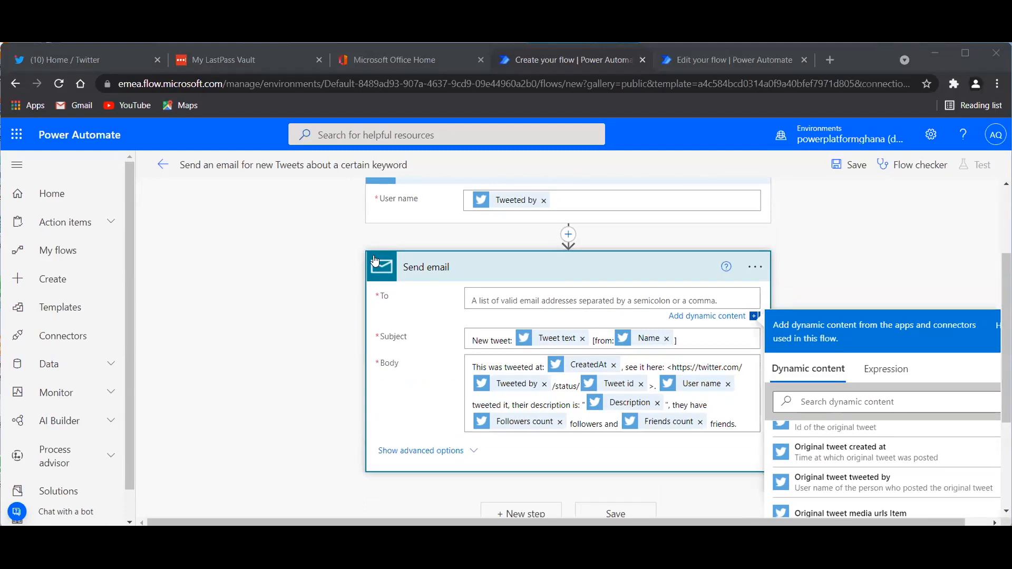
Paste the recipient's e-mail address into the Send email To field and close the suggestions.
click(484, 301)
key(ctrl+v)
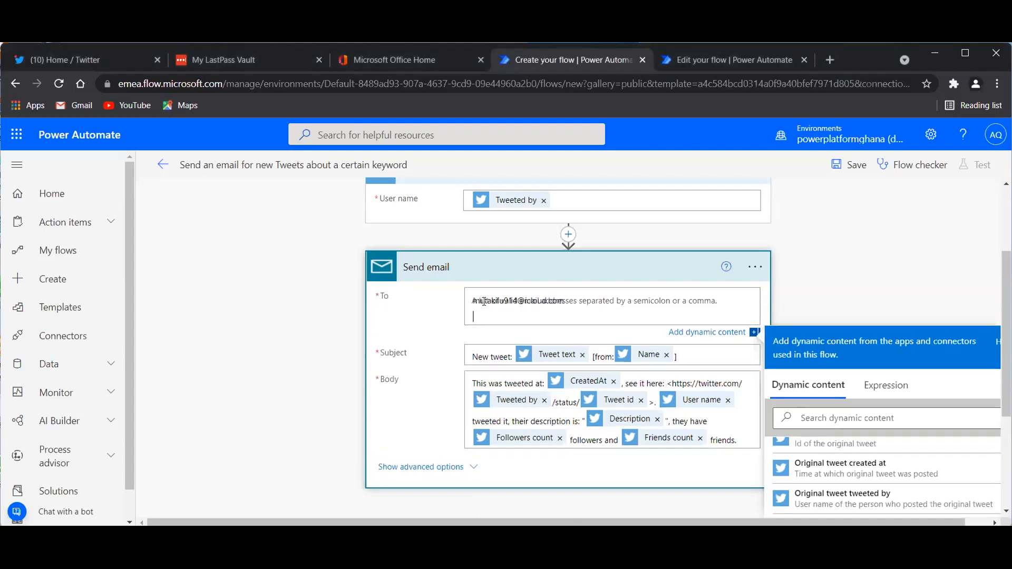
click(572, 301)
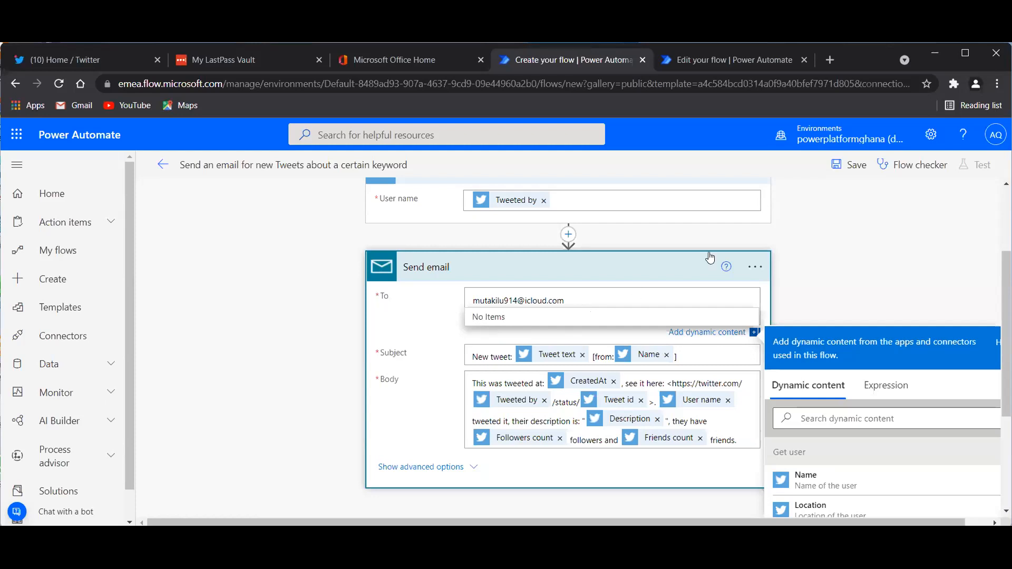
click(486, 290)
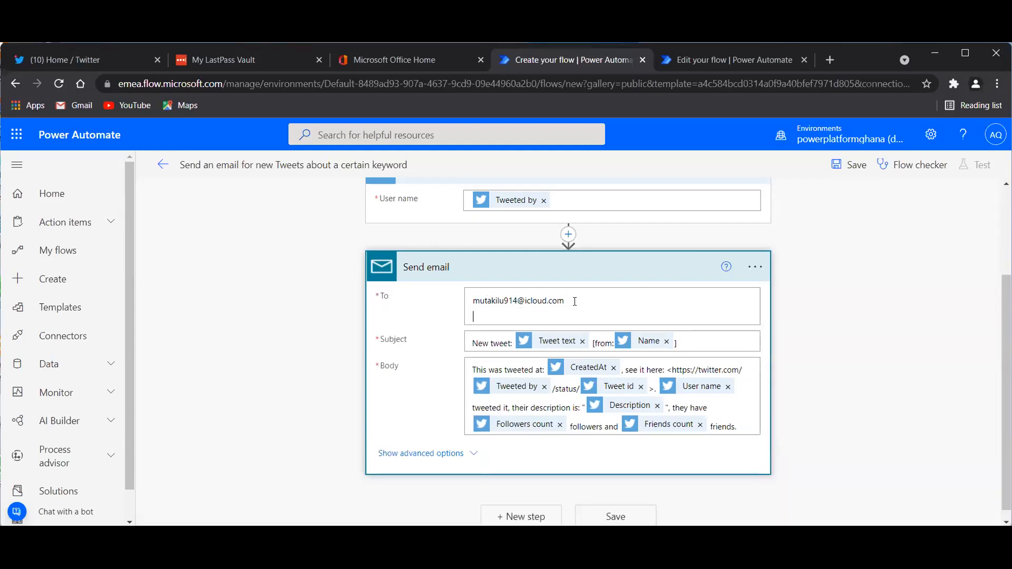
click(570, 302)
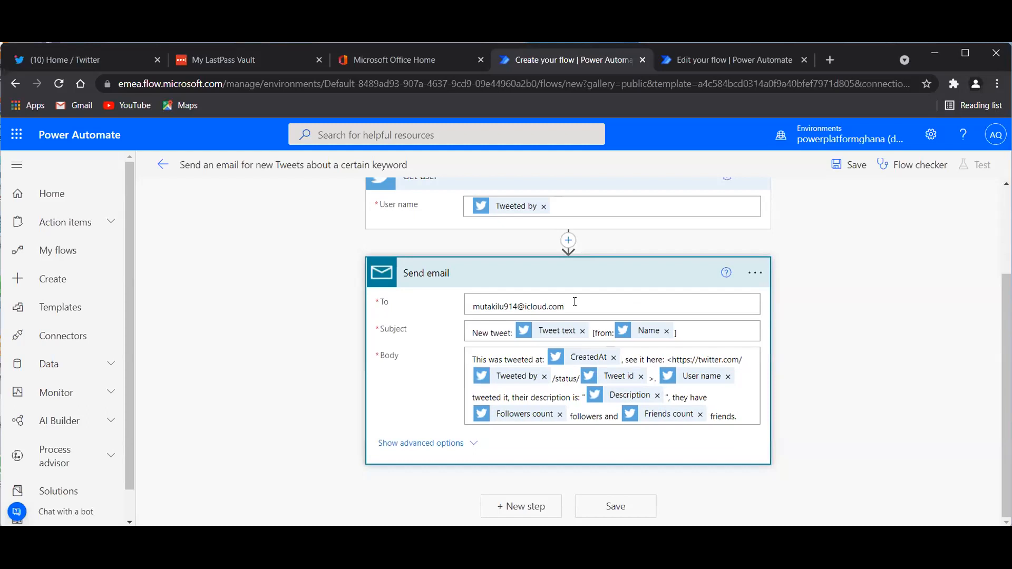
click(575, 301)
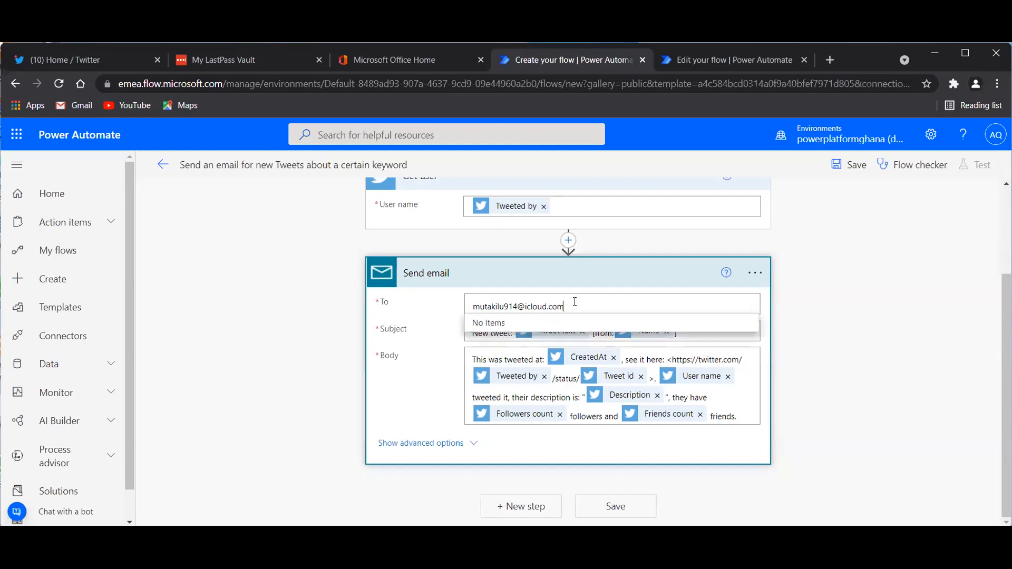
click(241, 117)
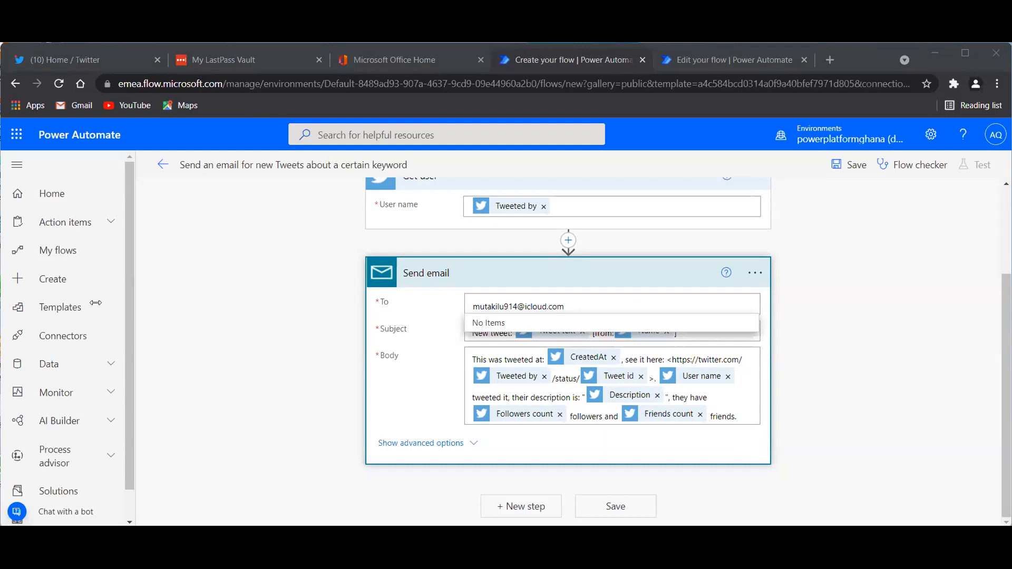
Add a second pasted recipient address, separated by a semicolon, to the To field.
click(572, 311)
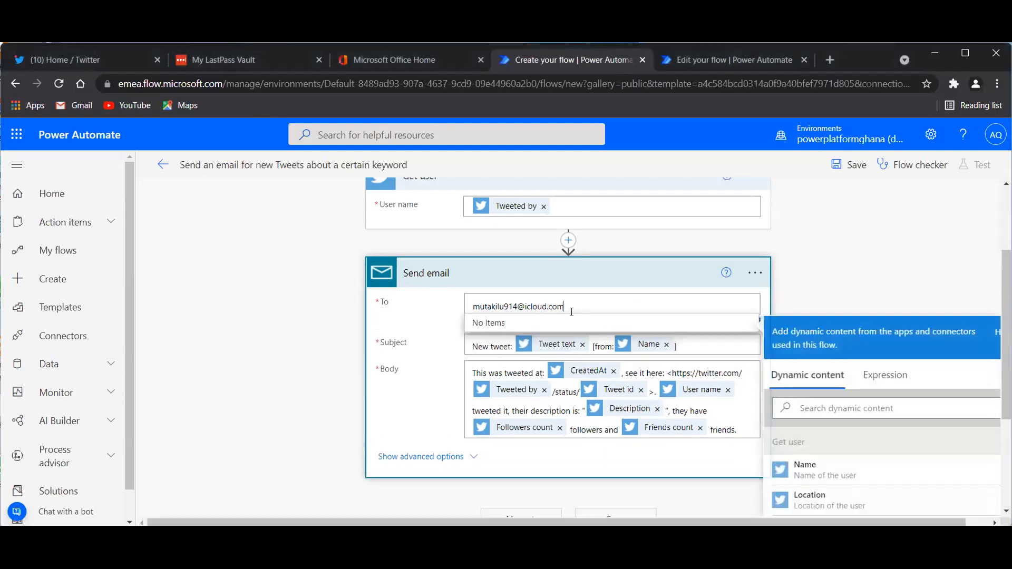
text(;)
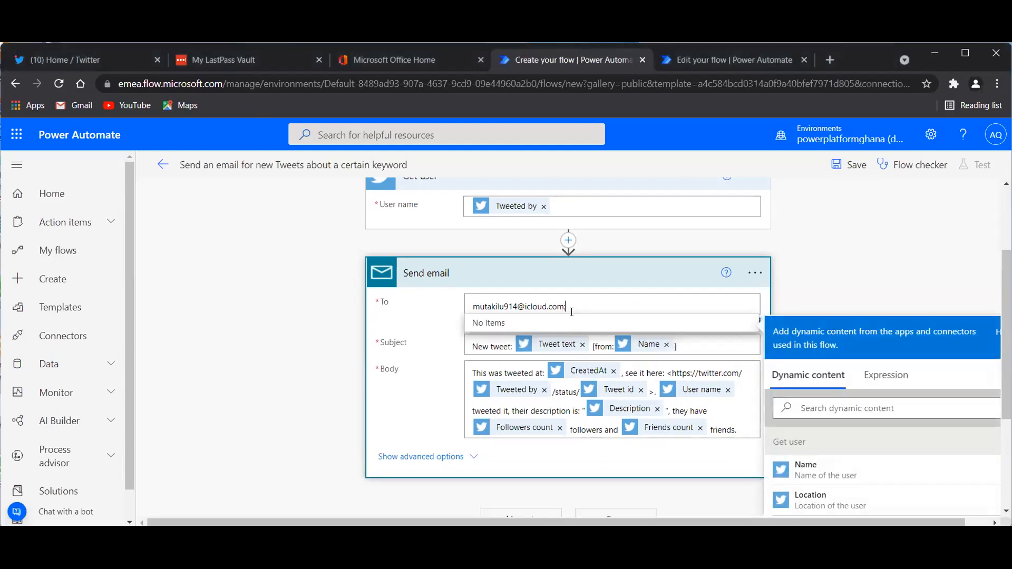
key(ctrl+v)
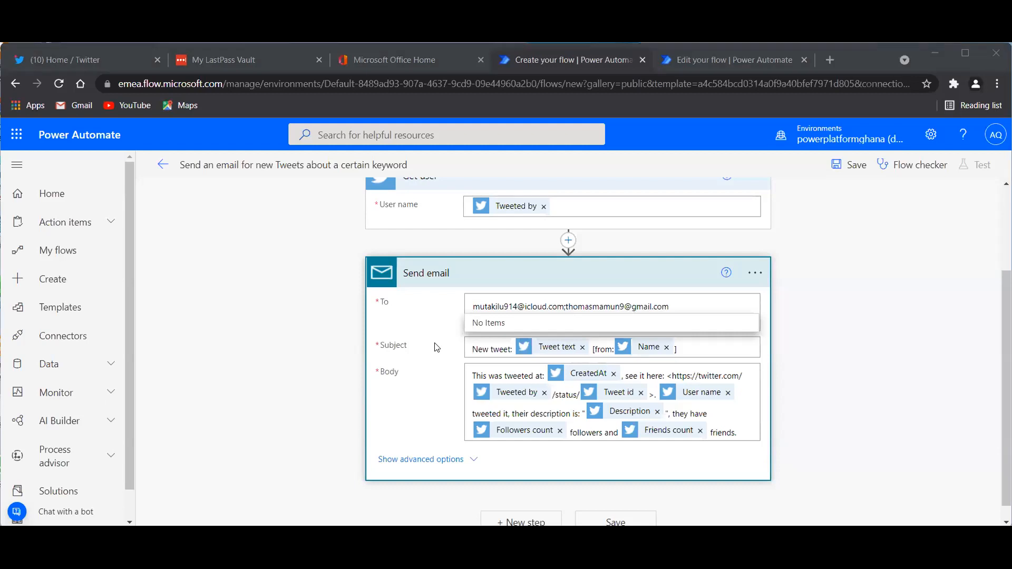
Add another pasted recipient and replace the first address with an Outlook address.
click(674, 306)
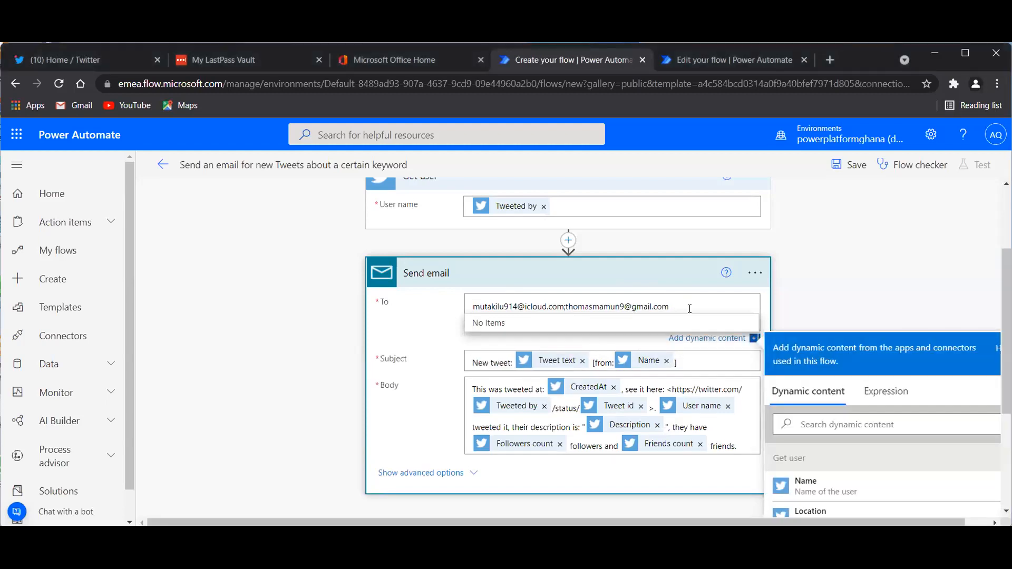
click(814, 305)
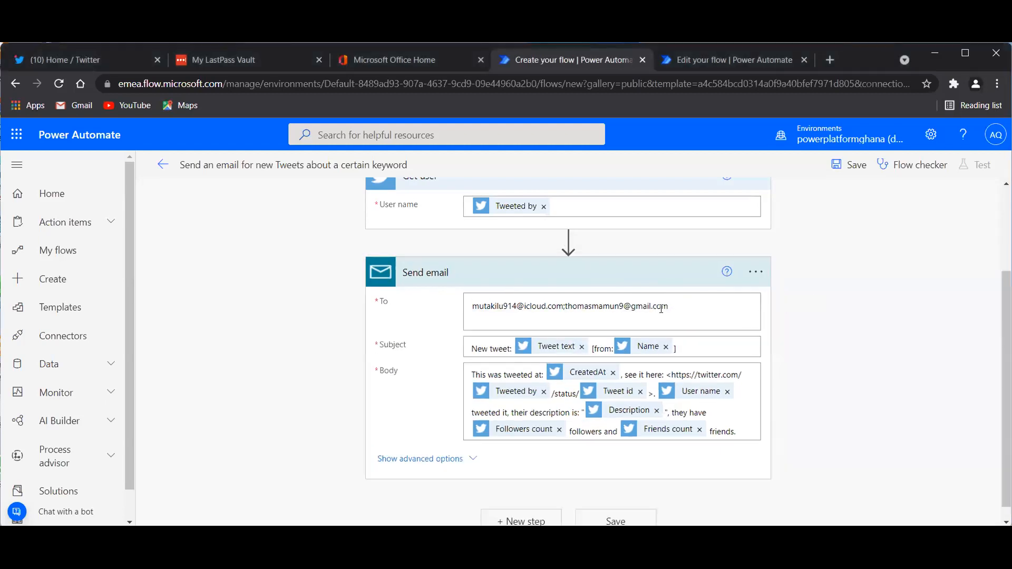
click(675, 308)
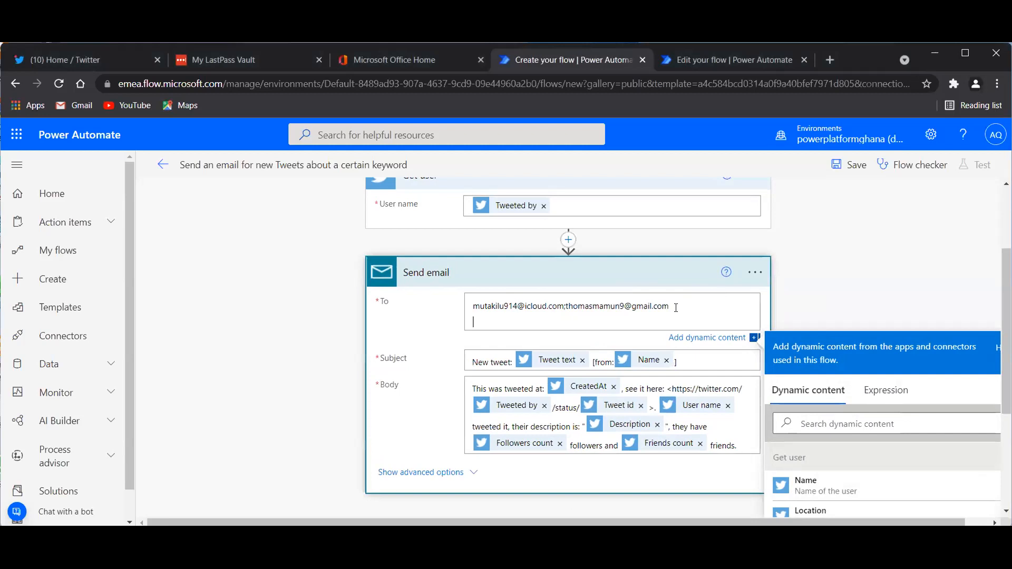
key(BackSpace)
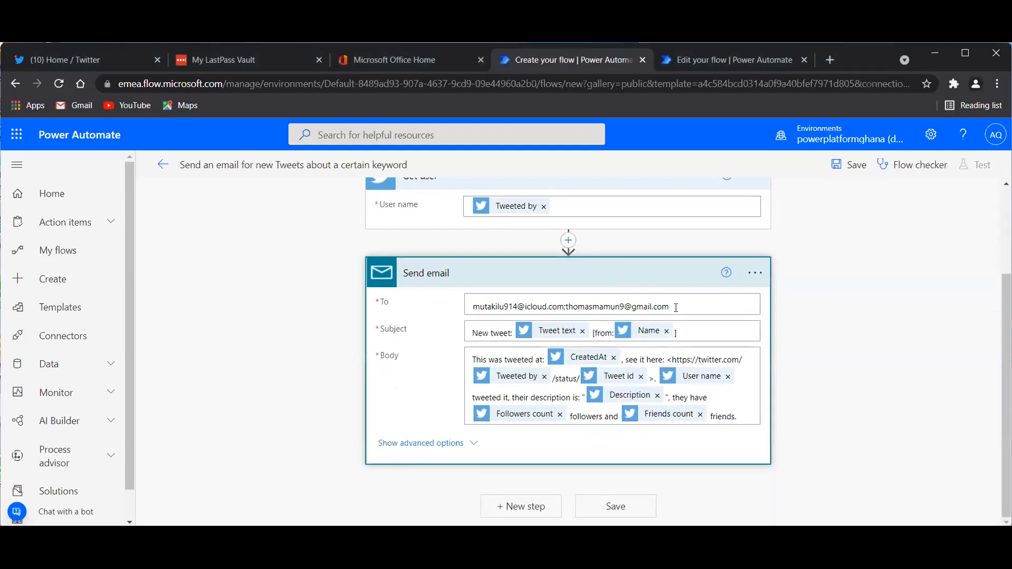
text(;)
key(ctrl+v)
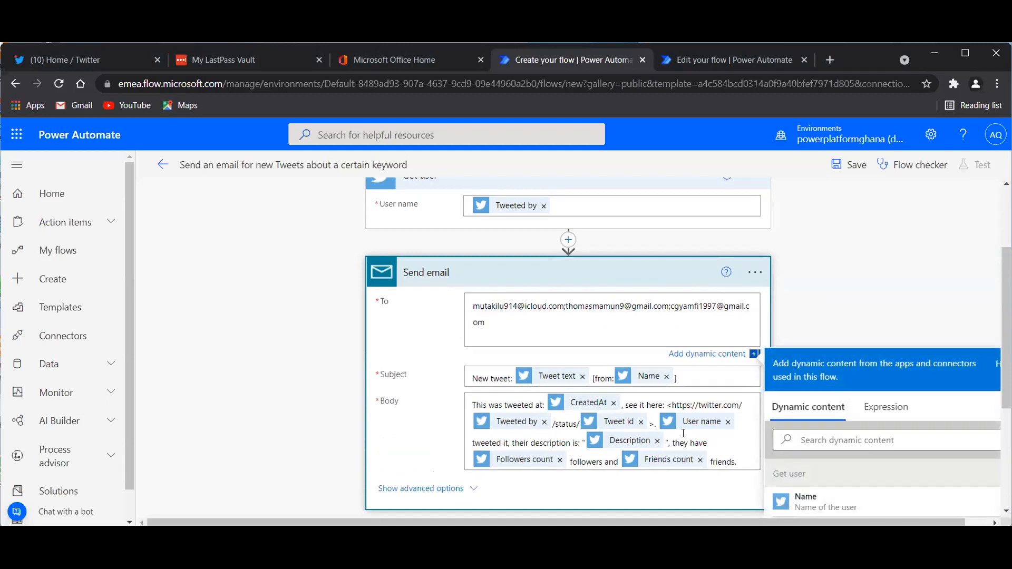
key(BackSpace)
key(BackSpace)
key(BackSpace)
key(BackSpace)
key(BackSpace)
key(BackSpace)
key(BackSpace)
key(BackSpace)
key(BackSpace)
key(BackSpace)
key(BackSpace)
key(BackSpace)
key(BackSpace)
key(BackSpace)
key(BackSpace)
key(BackSpace)
key(BackSpace)
key(BackSpace)
key(BackSpace)
key(BackSpace)
key(BackSpace)
key(BackSpace)
key(BackSpace)
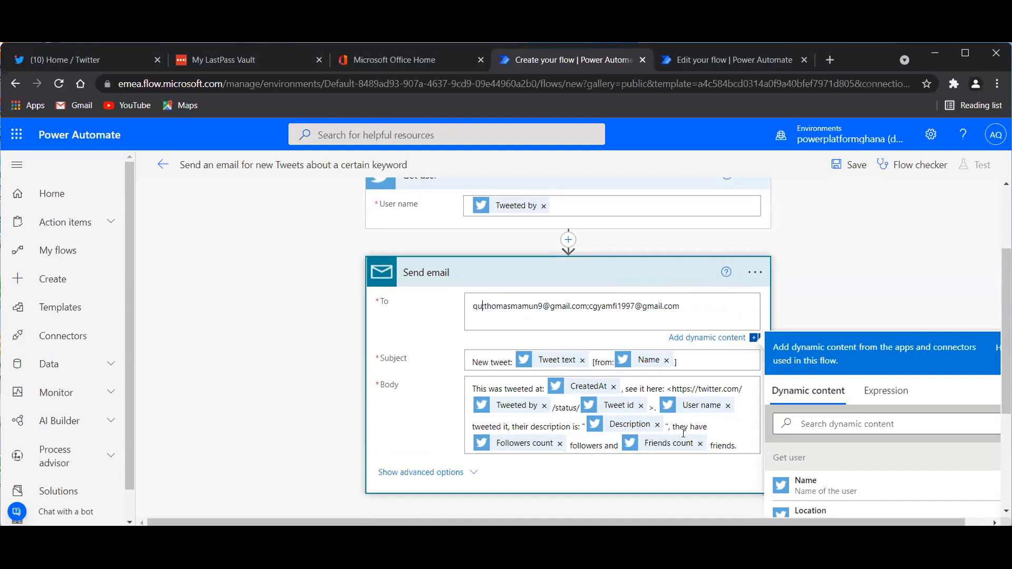
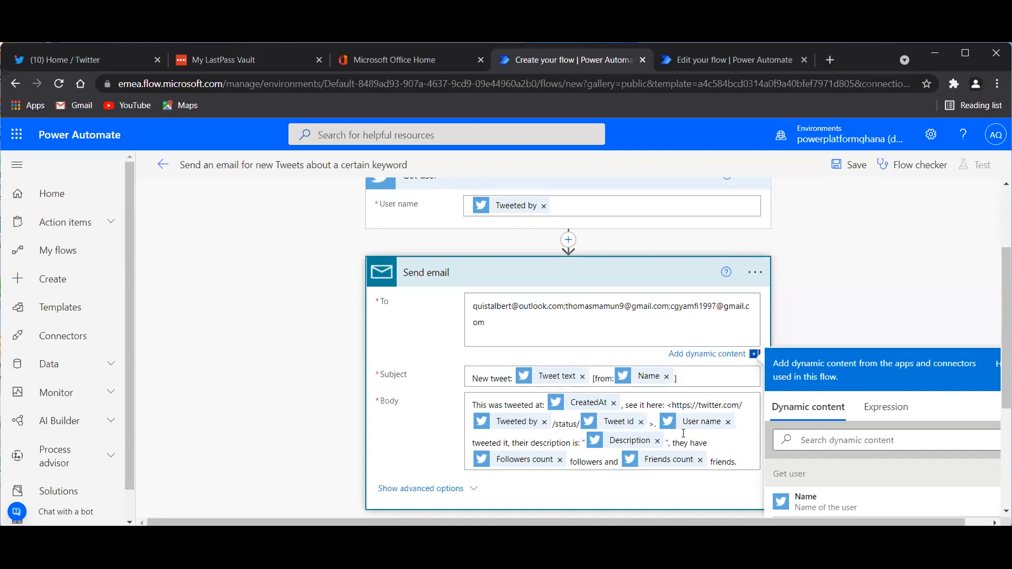
Remove the empty trailing line, then paste a fourth Gmail address after a ';' in the To list.
click(480, 337)
key(BackSpace)
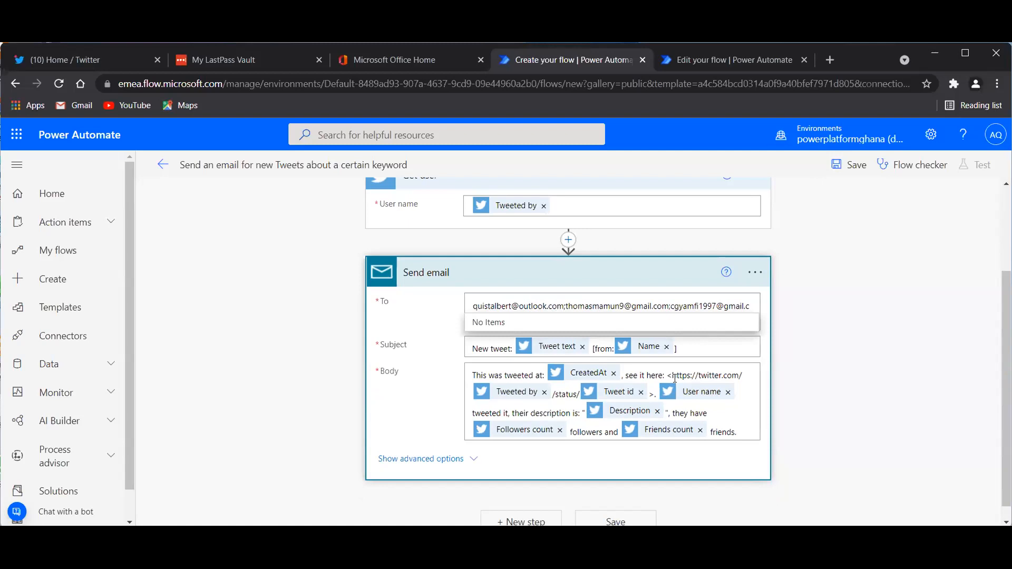
scroll(674, 378, down, 1)
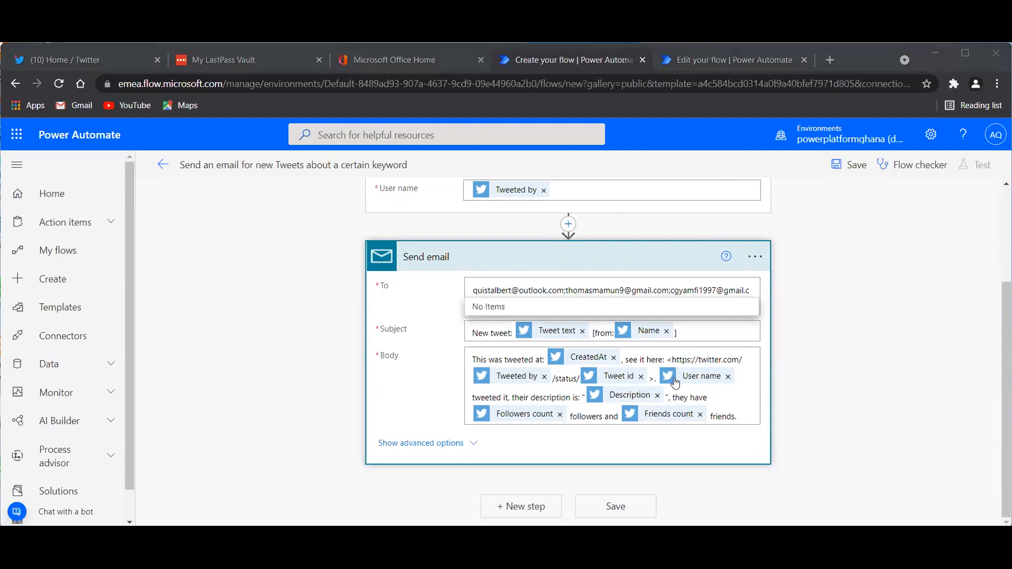
click(752, 292)
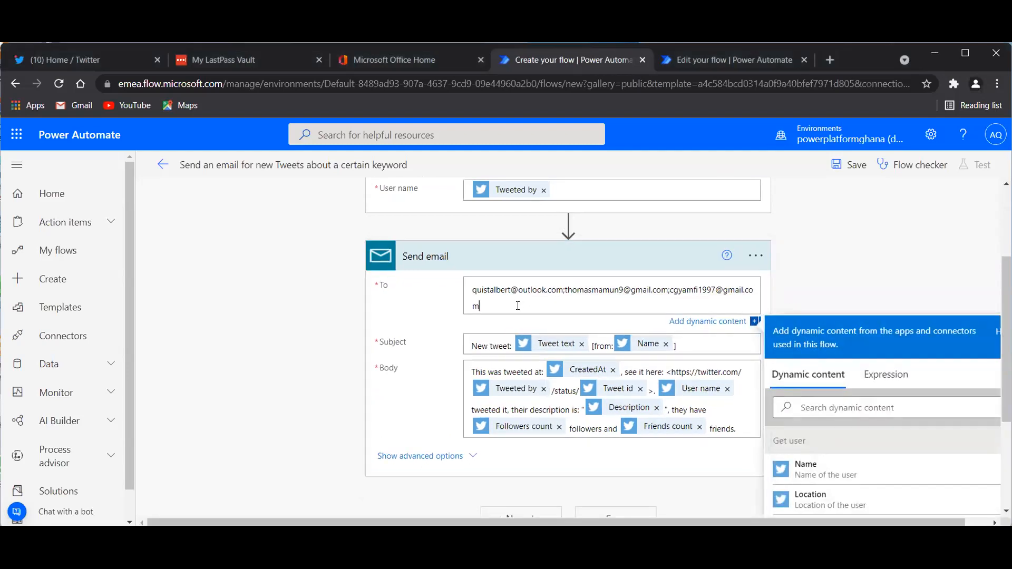
text(;)
key(Return)
click(517, 305)
click(499, 323)
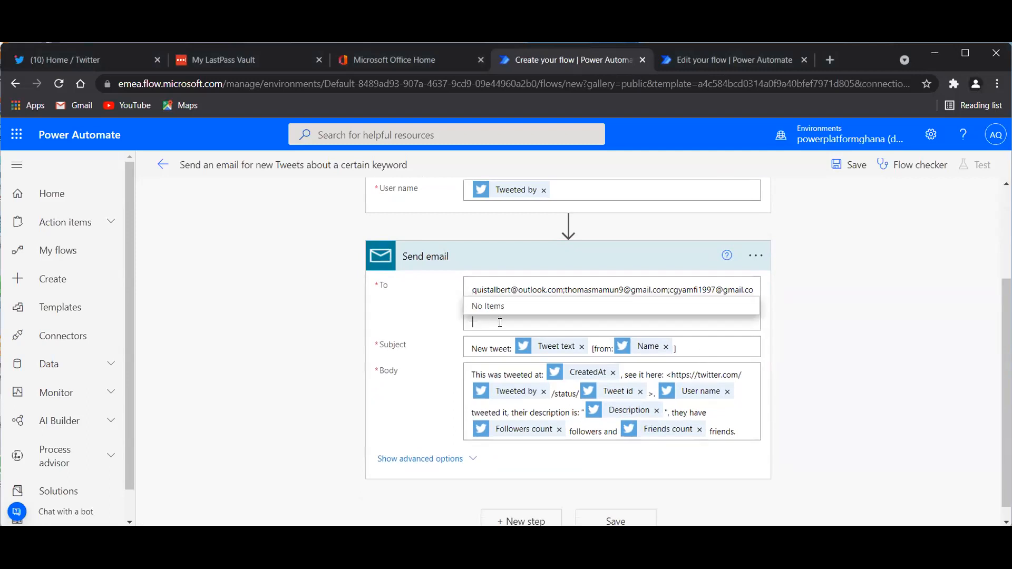
key(ctrl+v)
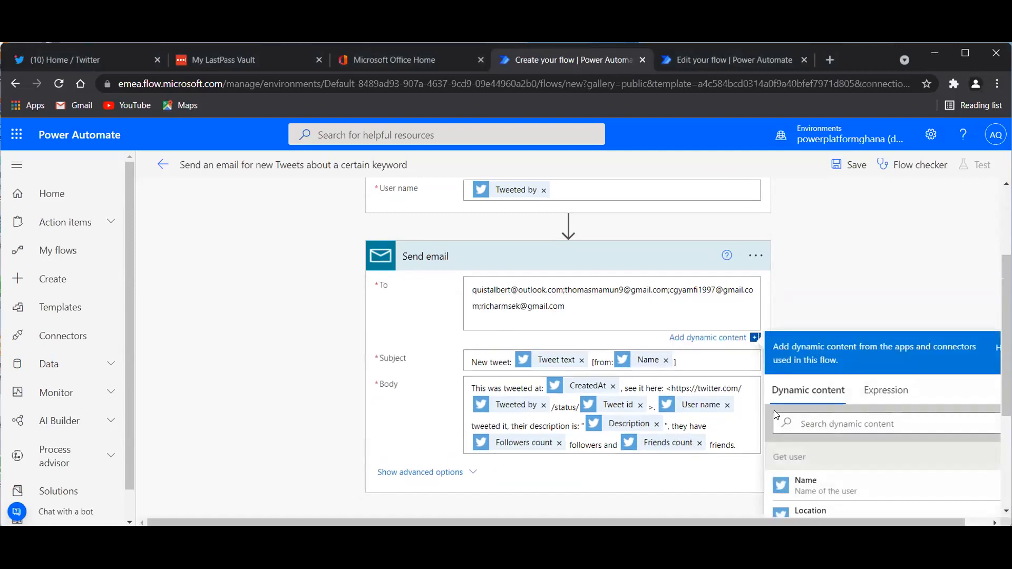
click(838, 446)
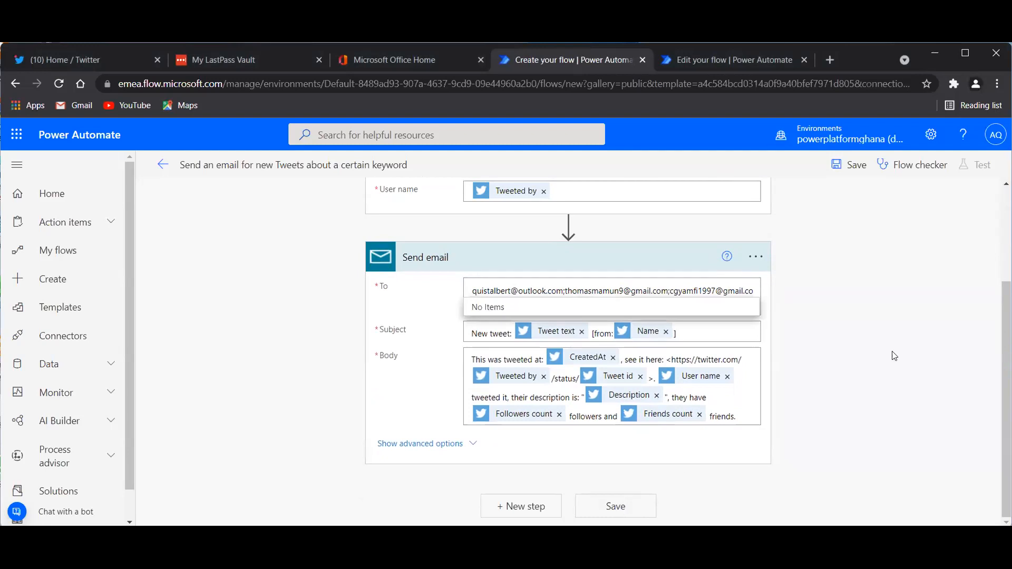
scroll(836, 243, up, 1)
scroll(838, 248, up, 1)
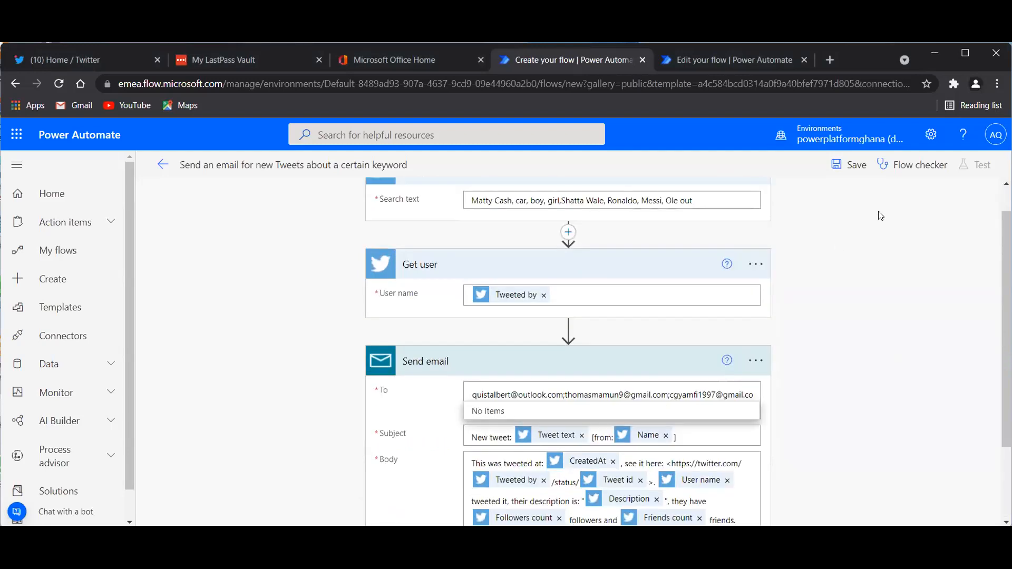
Run Flow checker to confirm 0 errors and 0 warnings, then save the flow.
click(906, 166)
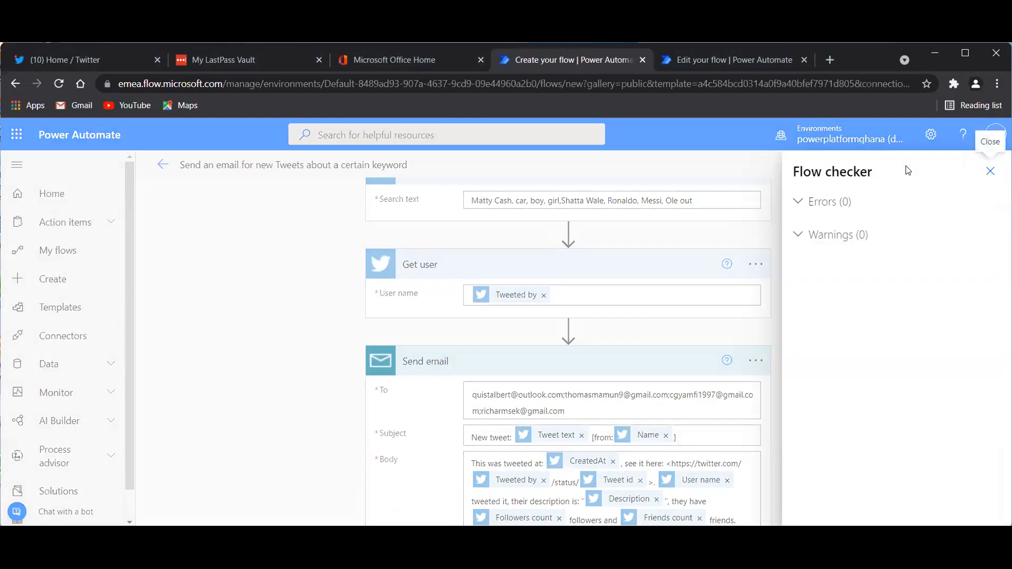
click(767, 224)
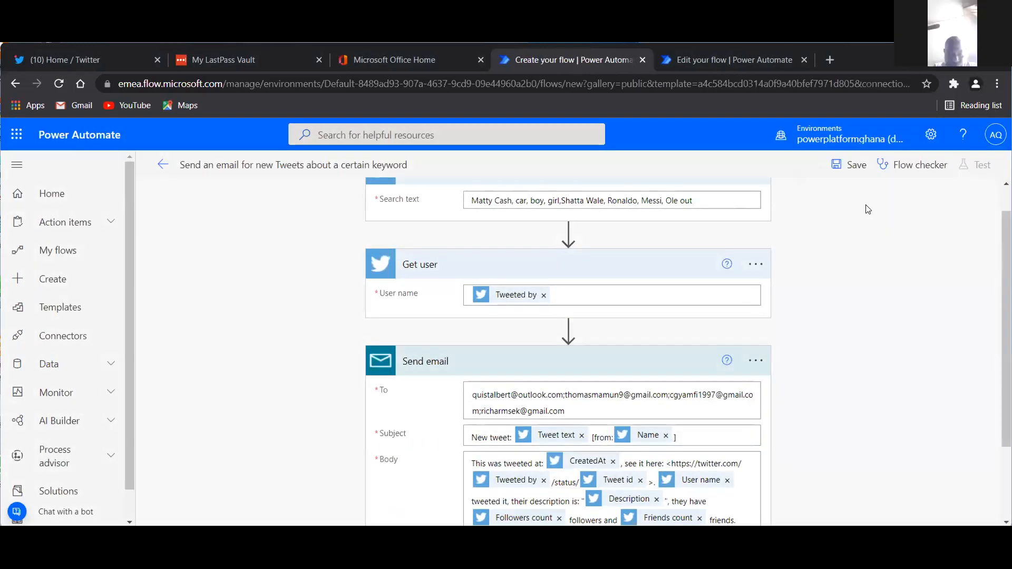
click(908, 168)
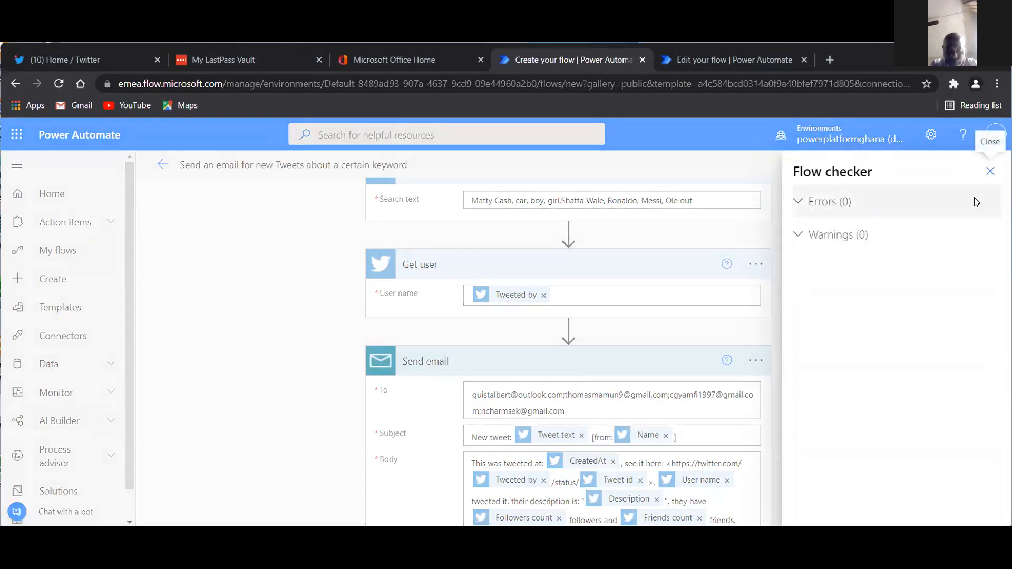
click(990, 172)
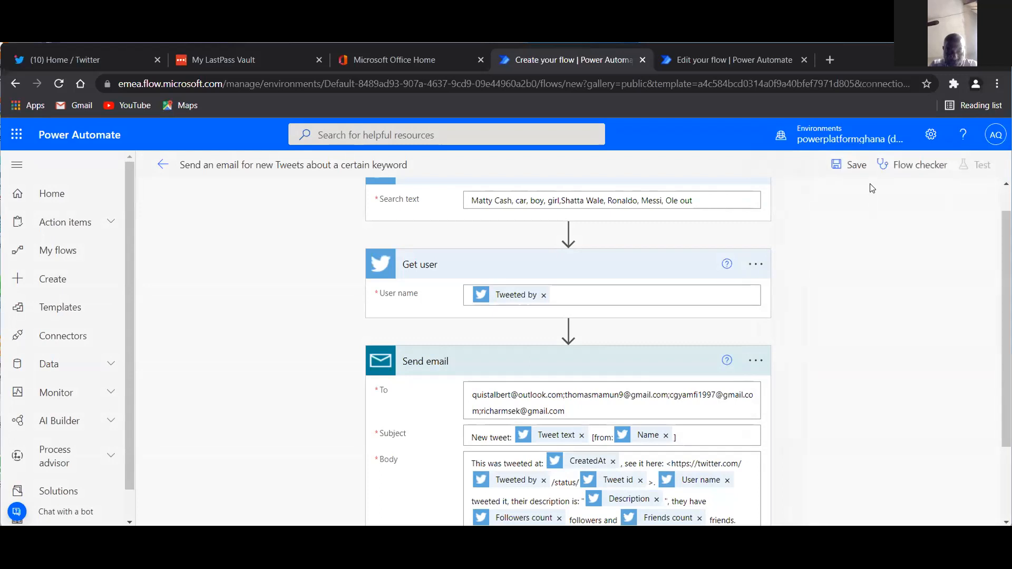
click(850, 166)
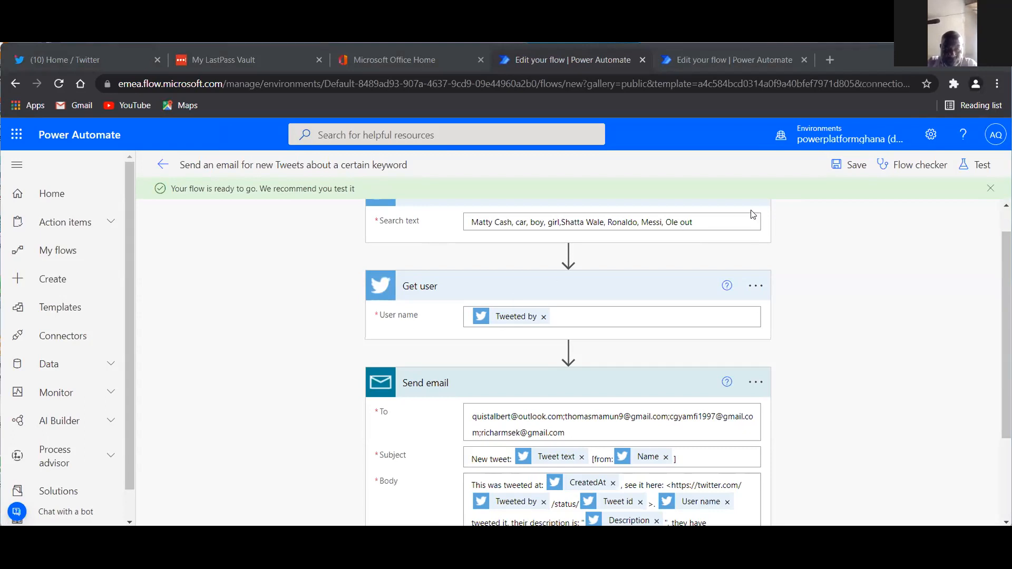
Save the tweet-to-email flow again and view it in My flows.
scroll(917, 250, down, 3)
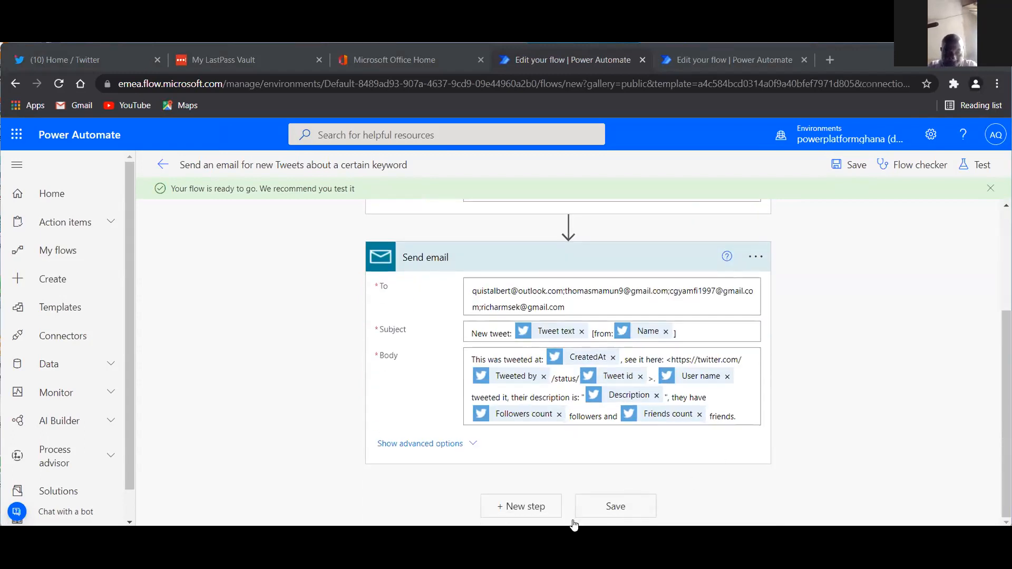
click(634, 509)
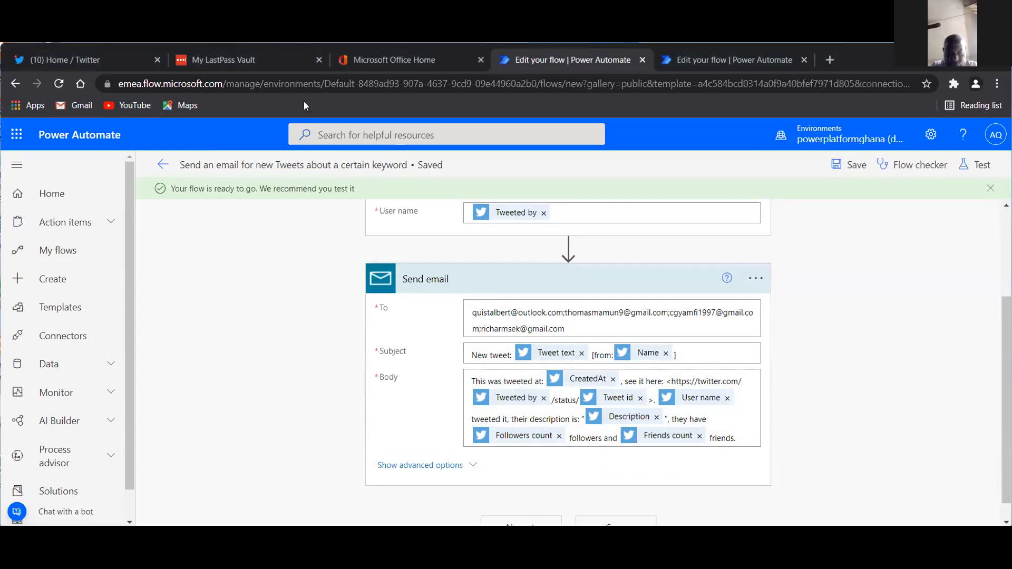
click(64, 257)
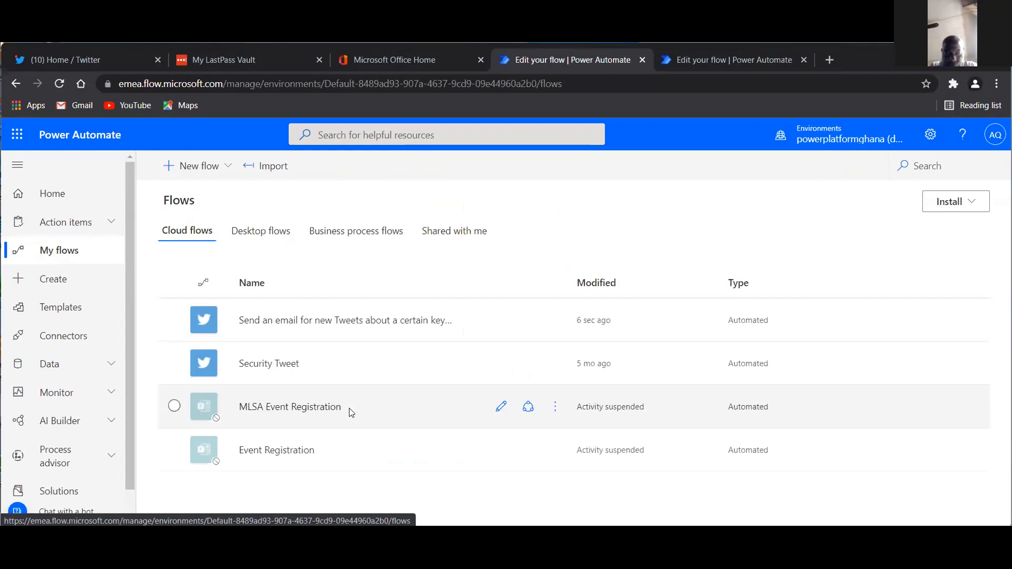
click(63, 60)
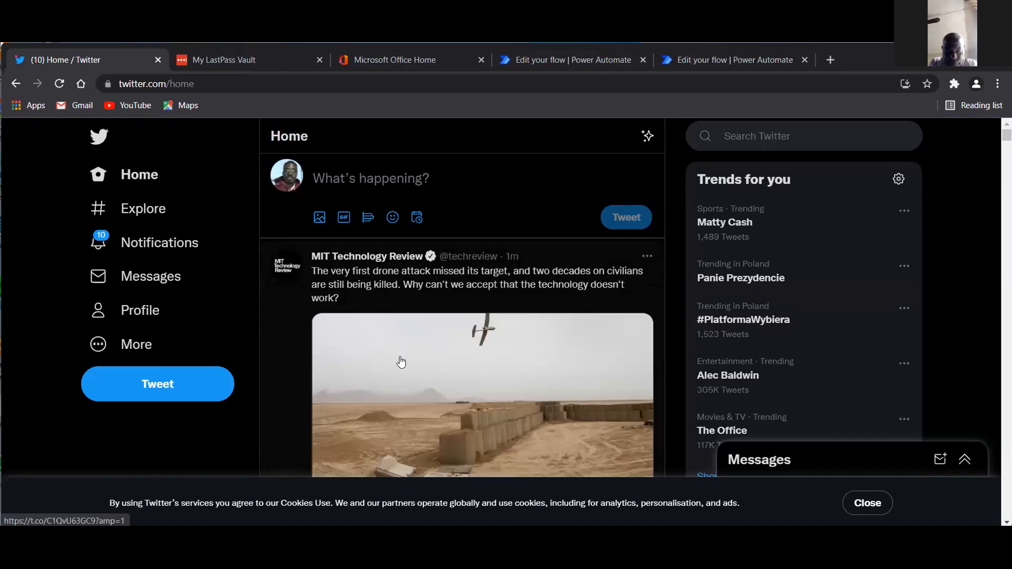
Scroll through the Twitter home feed, then return to the Power Automate flows list.
scroll(401, 362, down, 2)
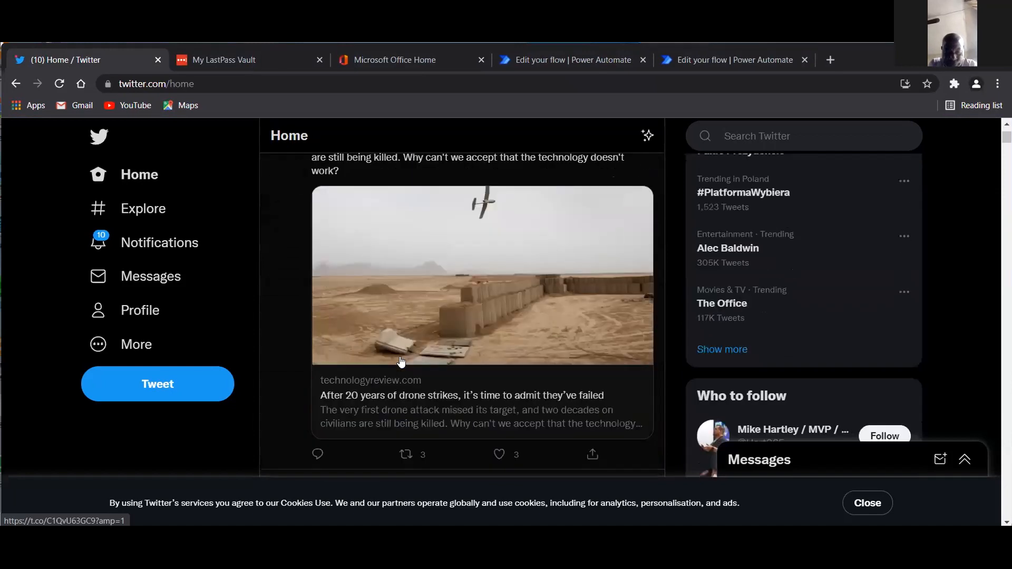
scroll(401, 362, up, 2)
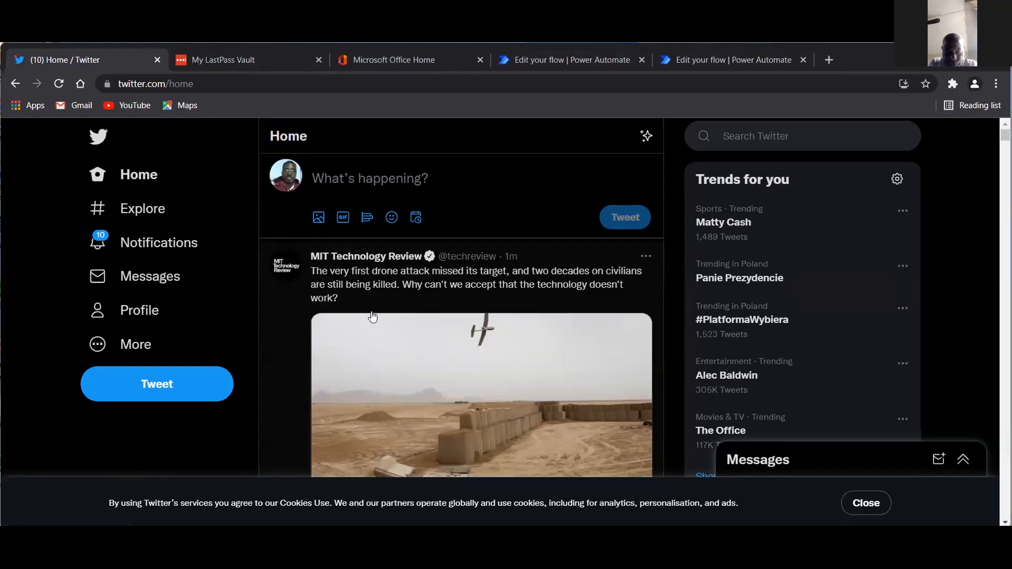
scroll(371, 316, down, 2)
scroll(371, 316, up, 2)
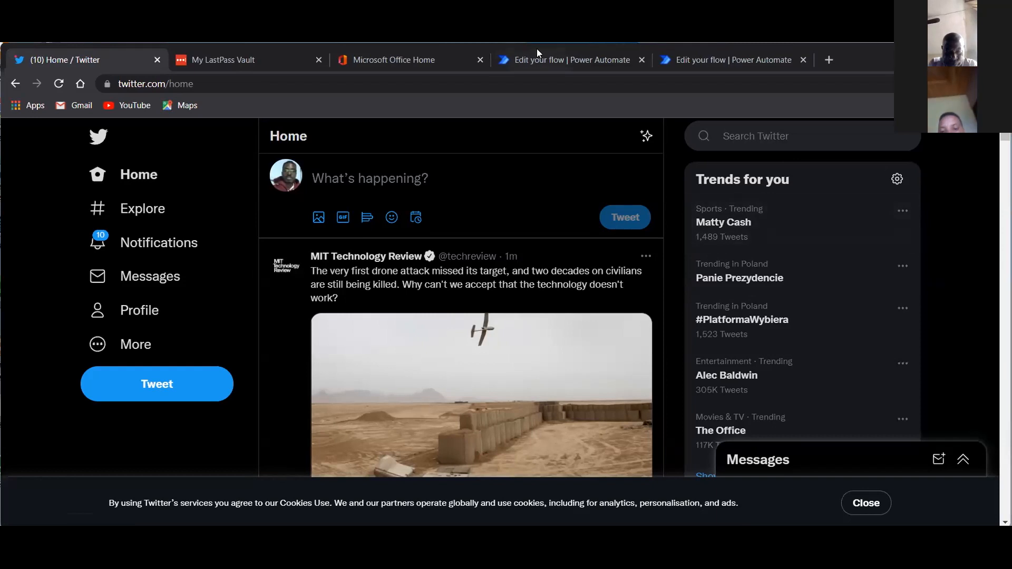
click(572, 60)
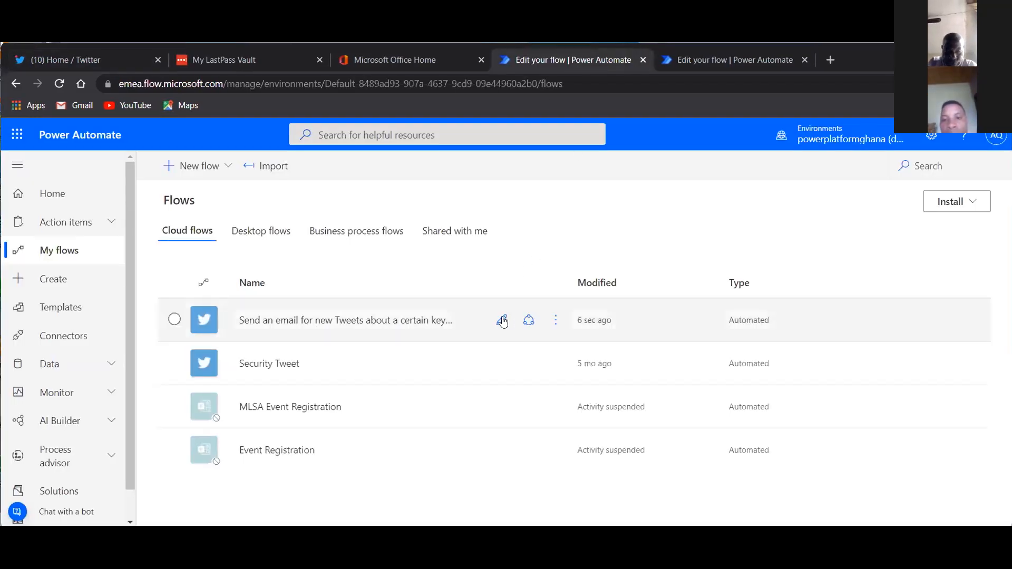
Copy the keyword flow's trigger search text, re-save the flow, and go back to My flows.
click(501, 320)
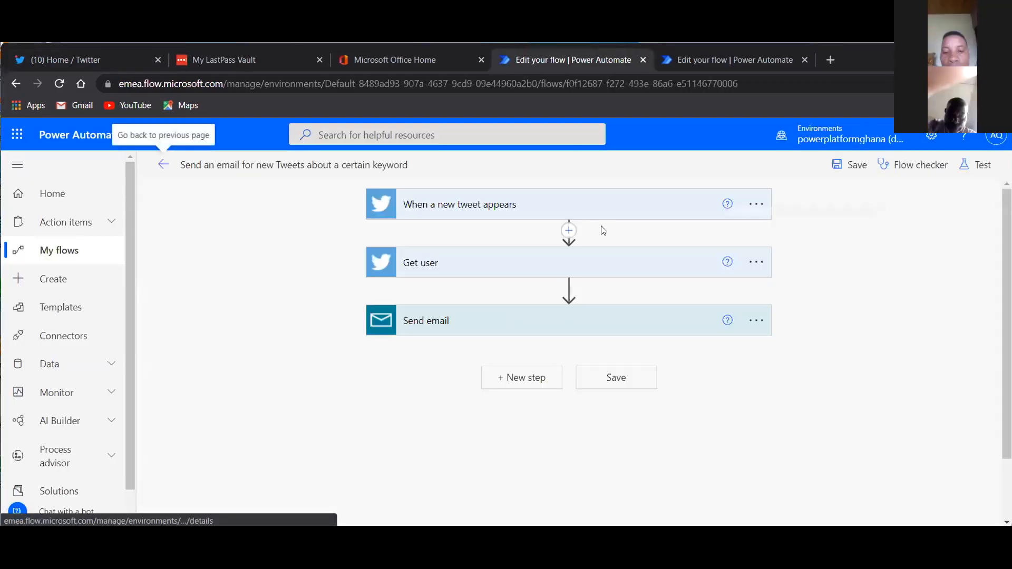
click(493, 206)
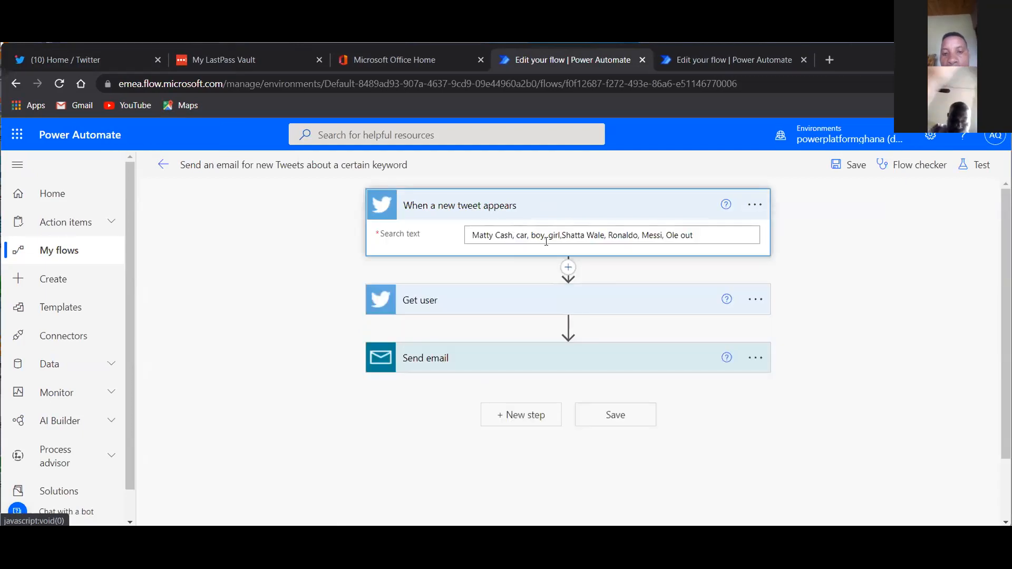
click(696, 235)
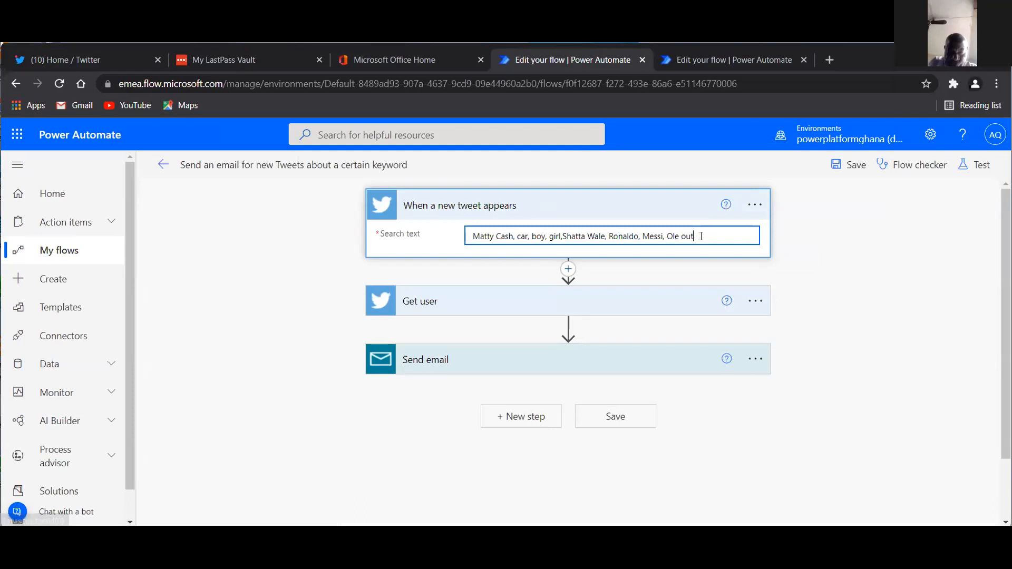
key(ctrl+a)
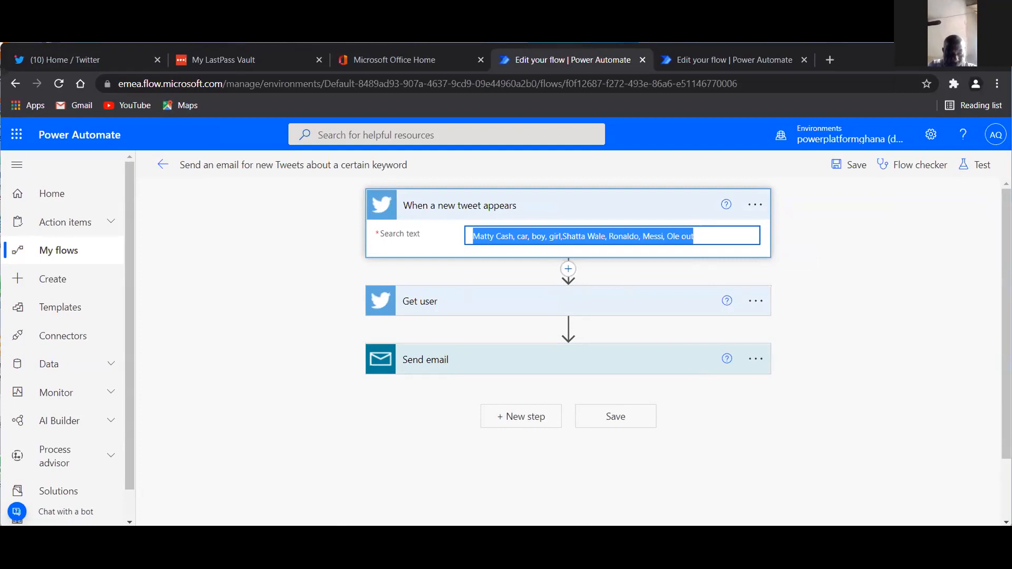
key(alt+Tab)
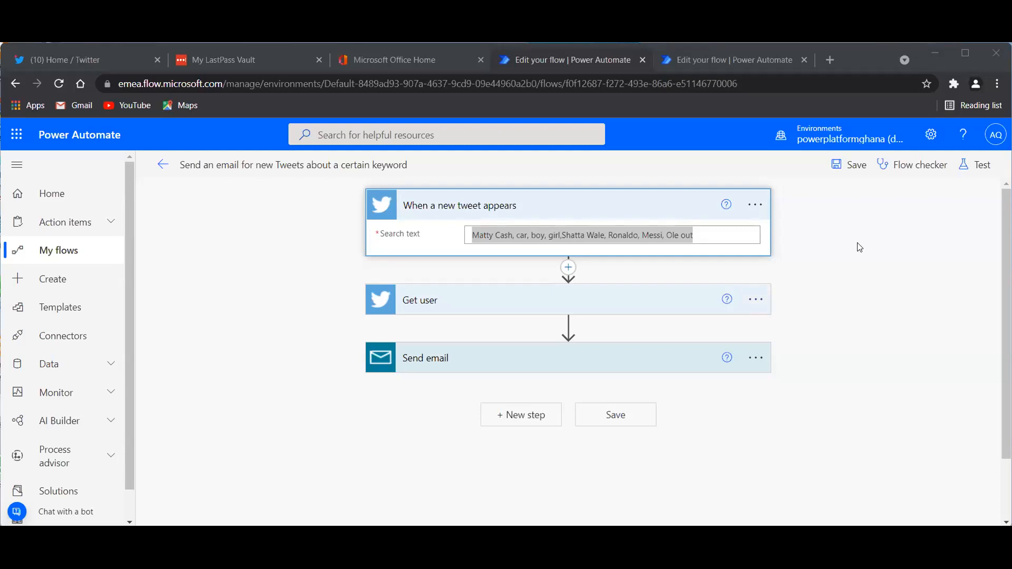
click(851, 166)
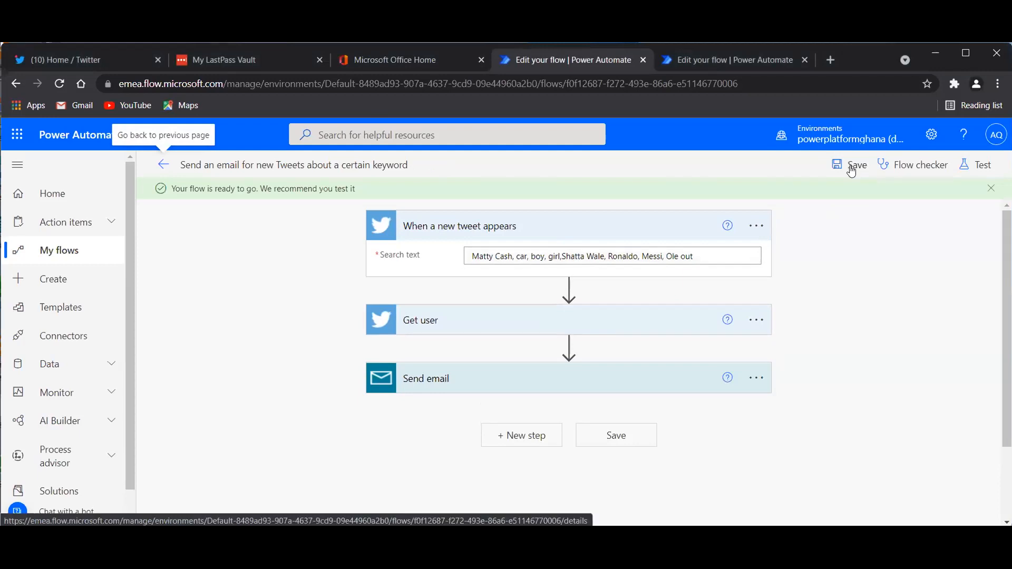
click(47, 253)
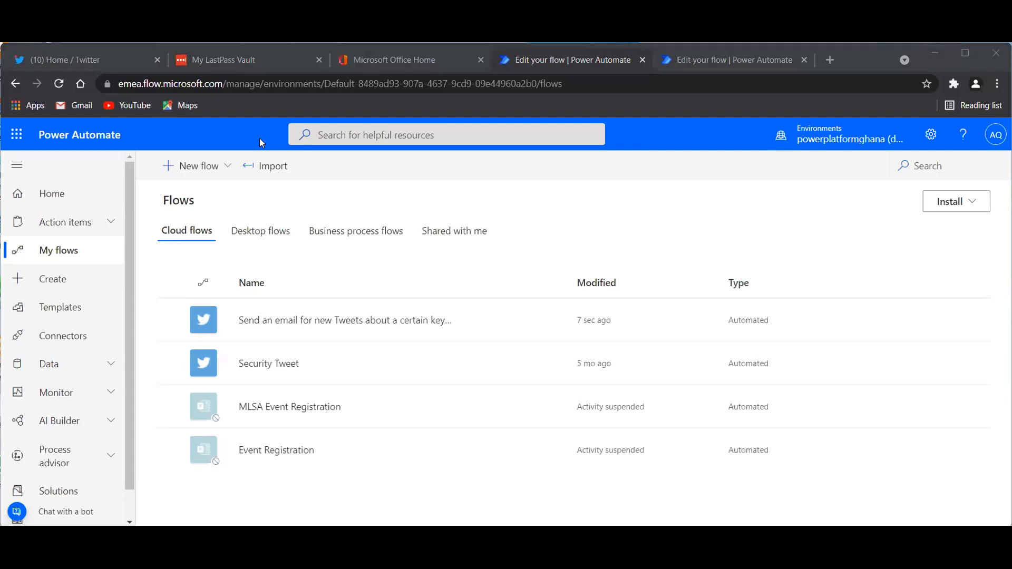
Check Twitter for the keyword test tweet, then open the Security Tweet flow's details.
click(105, 58)
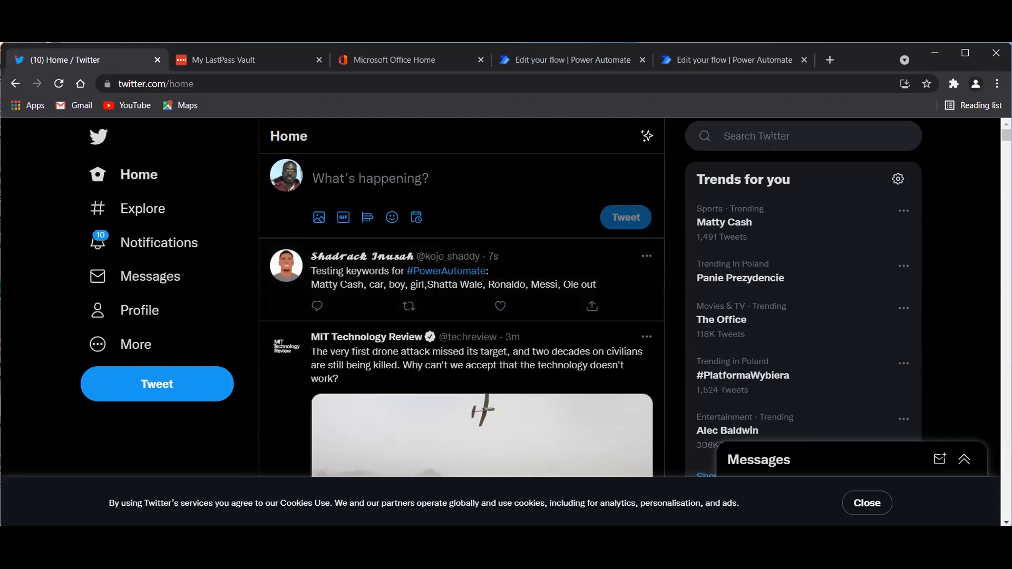
click(571, 59)
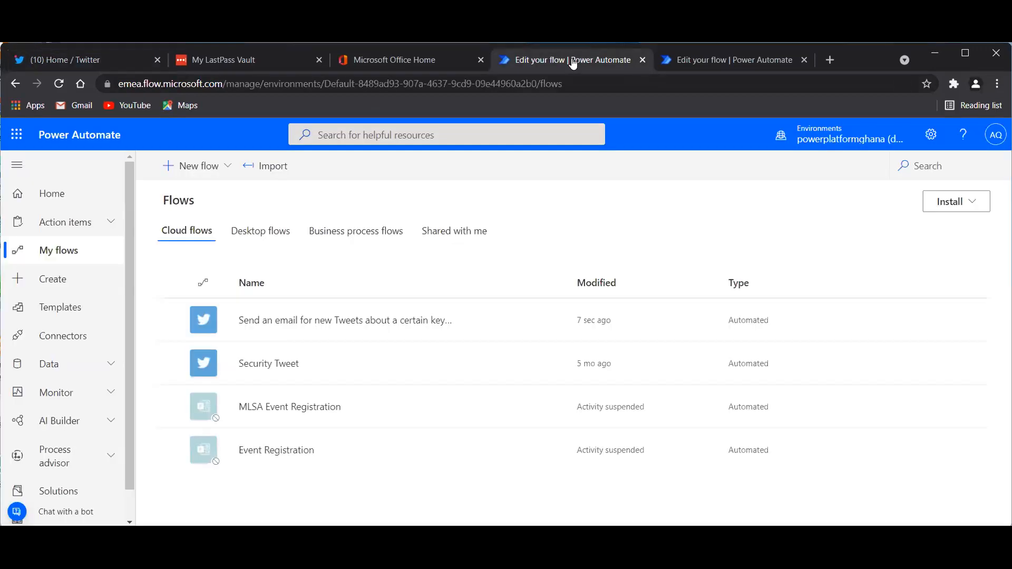
click(266, 365)
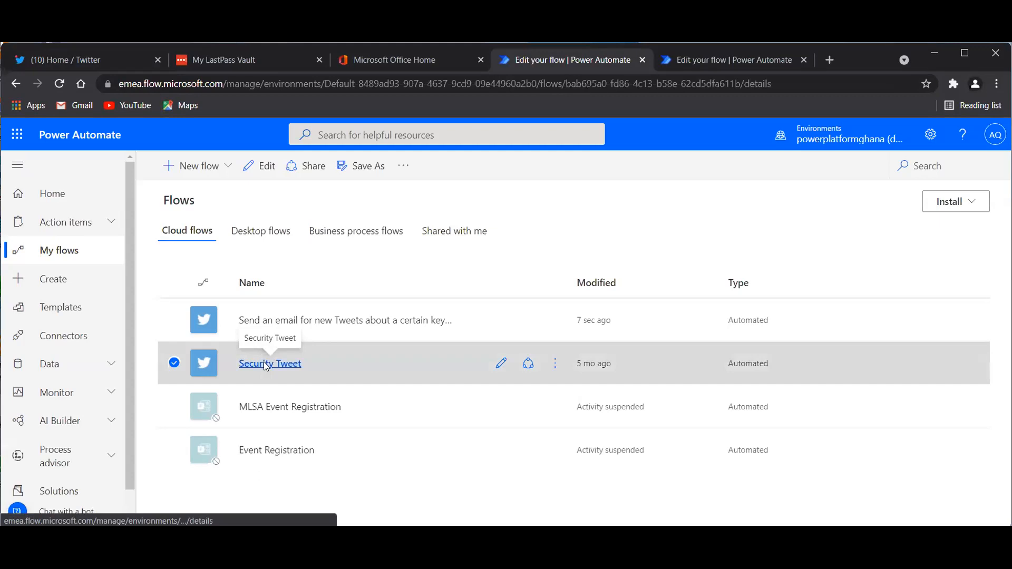
Open Security Tweet in the editor and expand its 'When a new tweet is posted' trigger keywords.
click(16, 86)
click(500, 364)
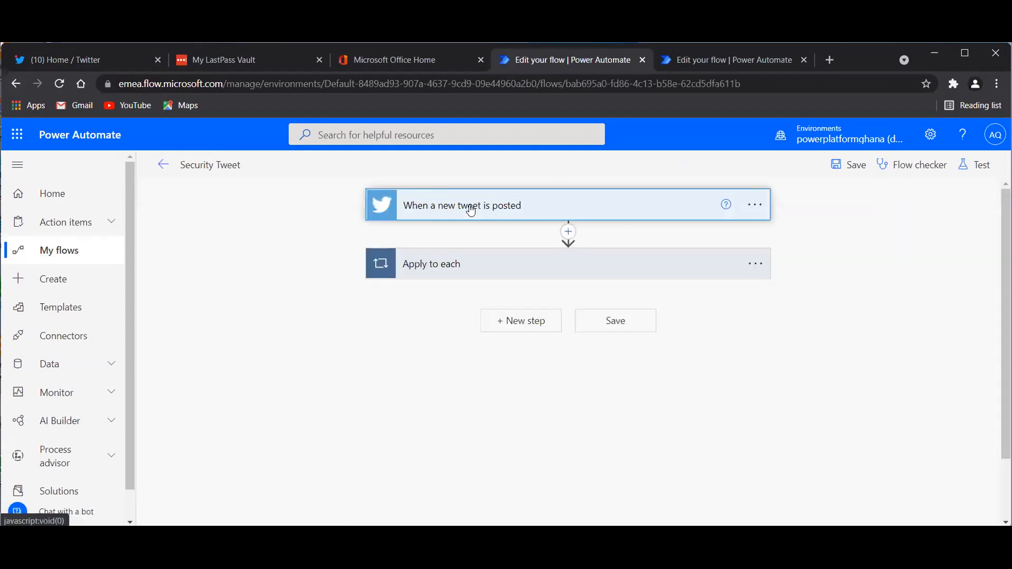
click(471, 212)
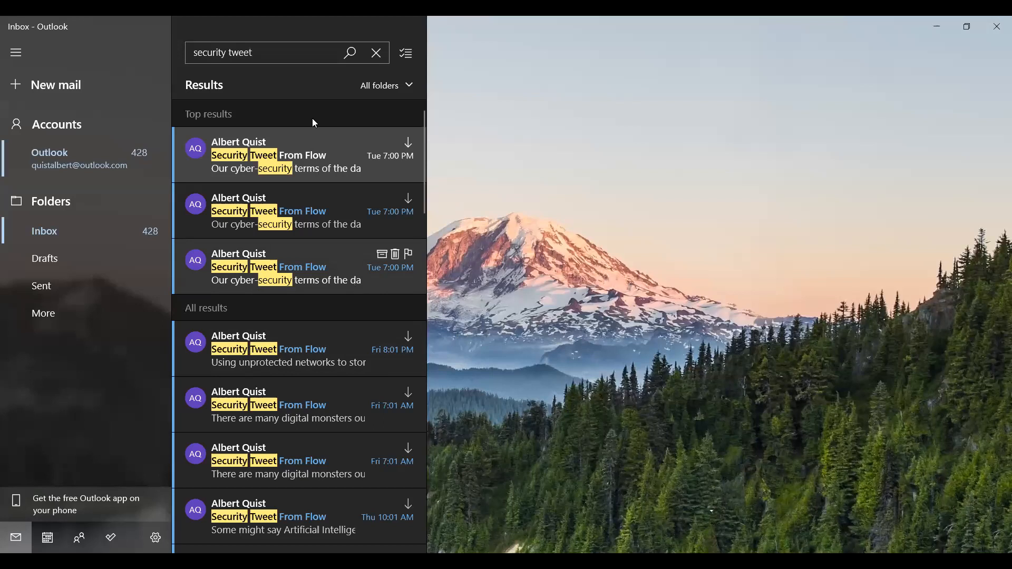
Open the newest 'Security Tweet From Flow' email in the search results.
click(293, 159)
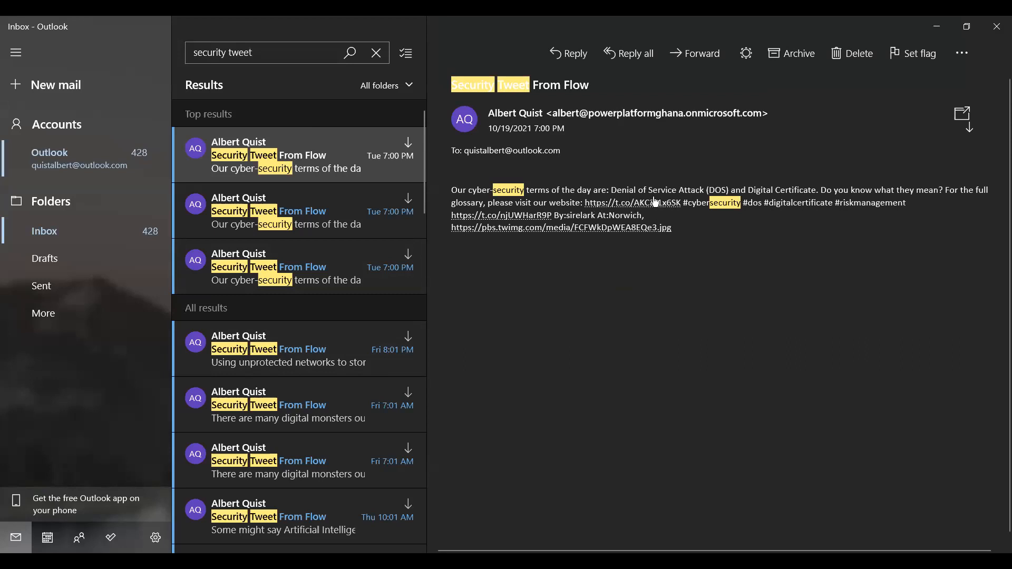
Follow the email's t.co link to the Sirelark Cyber-Security Glossary and scroll through its definitions.
click(622, 204)
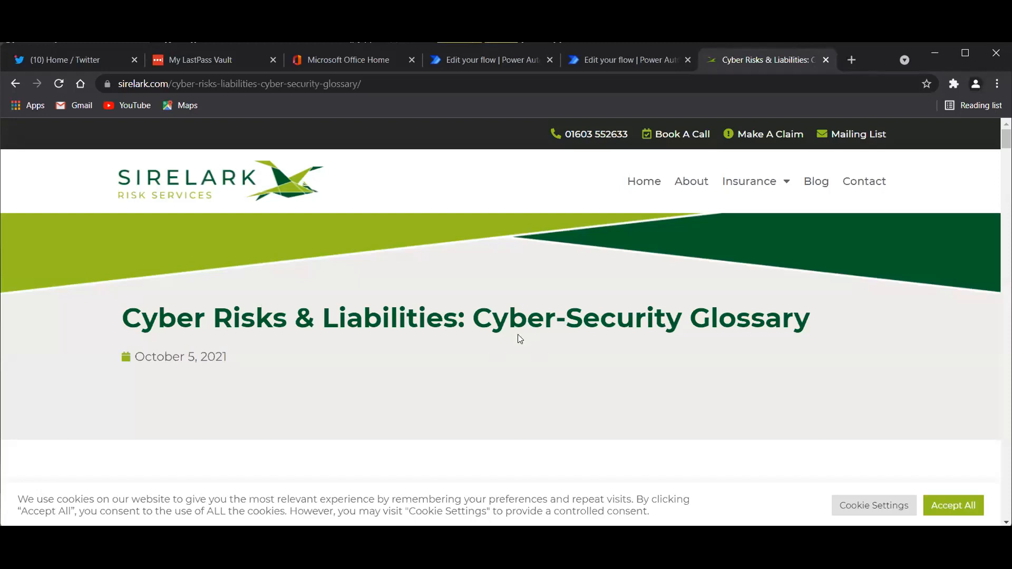
scroll(517, 339, down, 5)
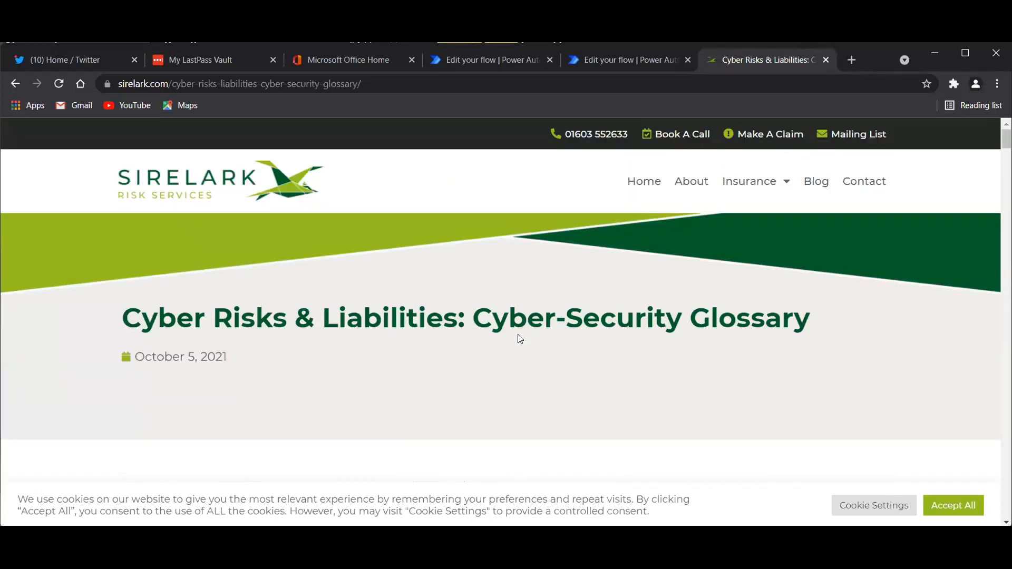
scroll(520, 339, down, 3)
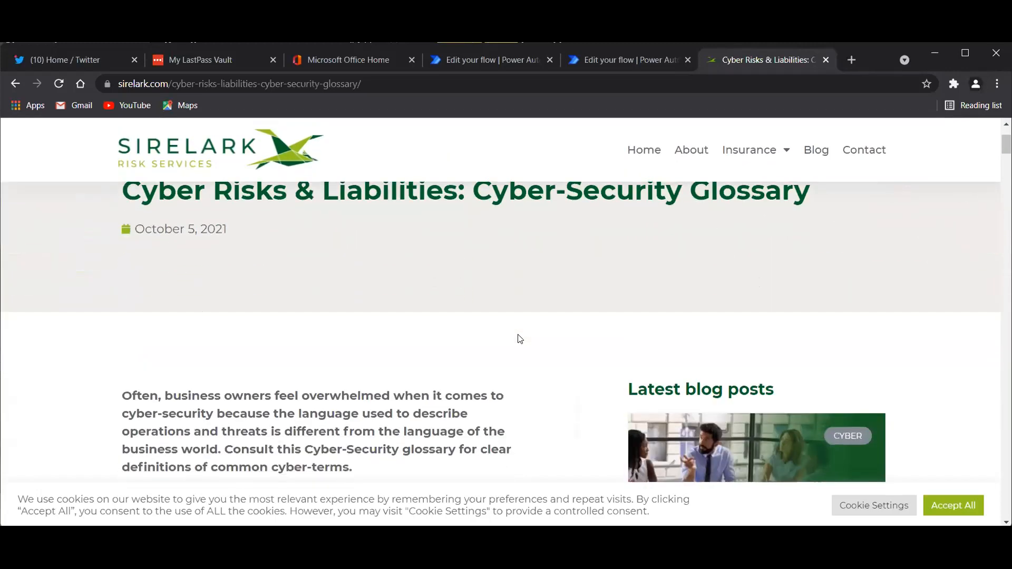
scroll(520, 338, down, 3)
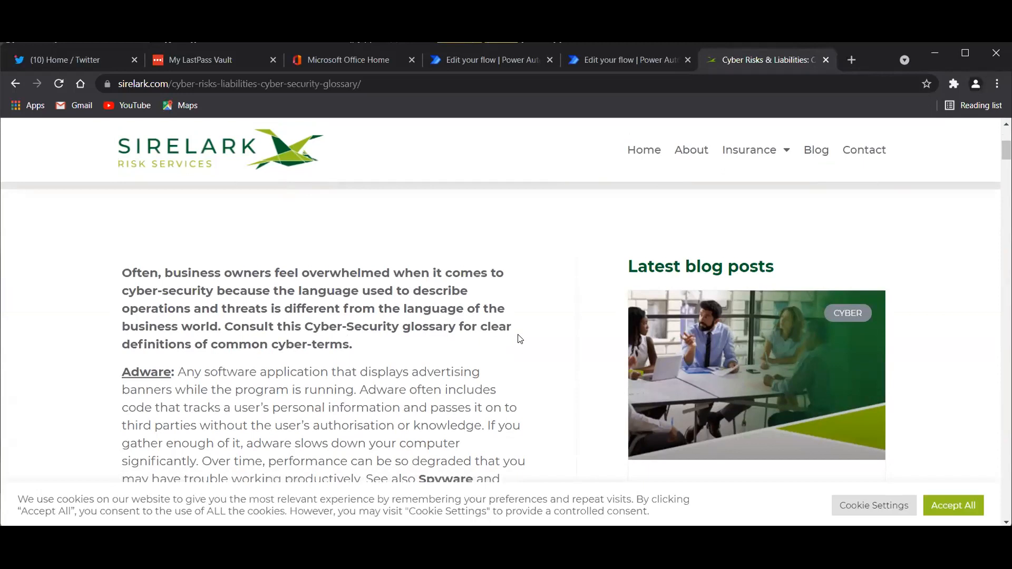
scroll(520, 339, down, 10)
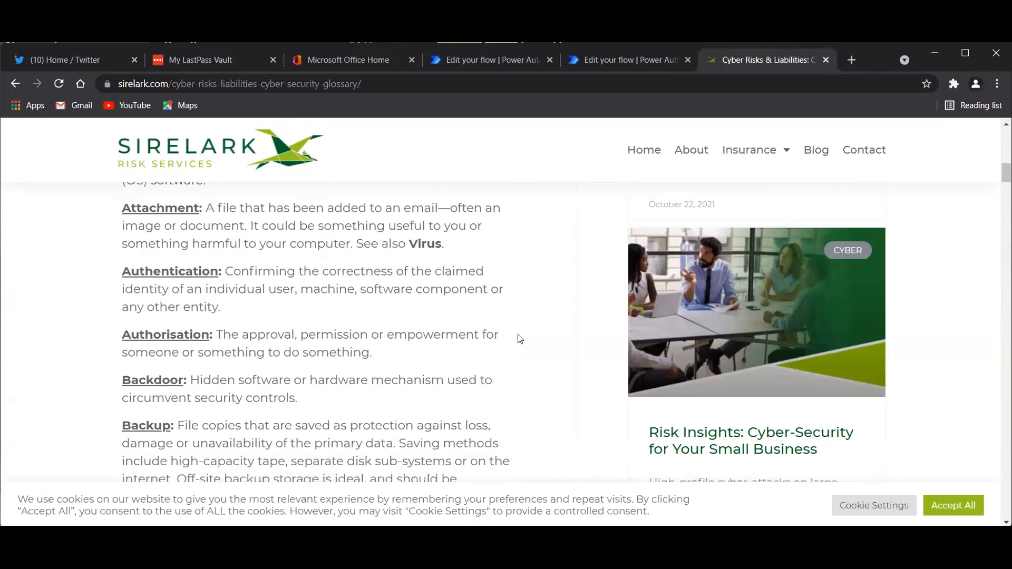
scroll(520, 339, down, 1)
scroll(519, 339, down, 18)
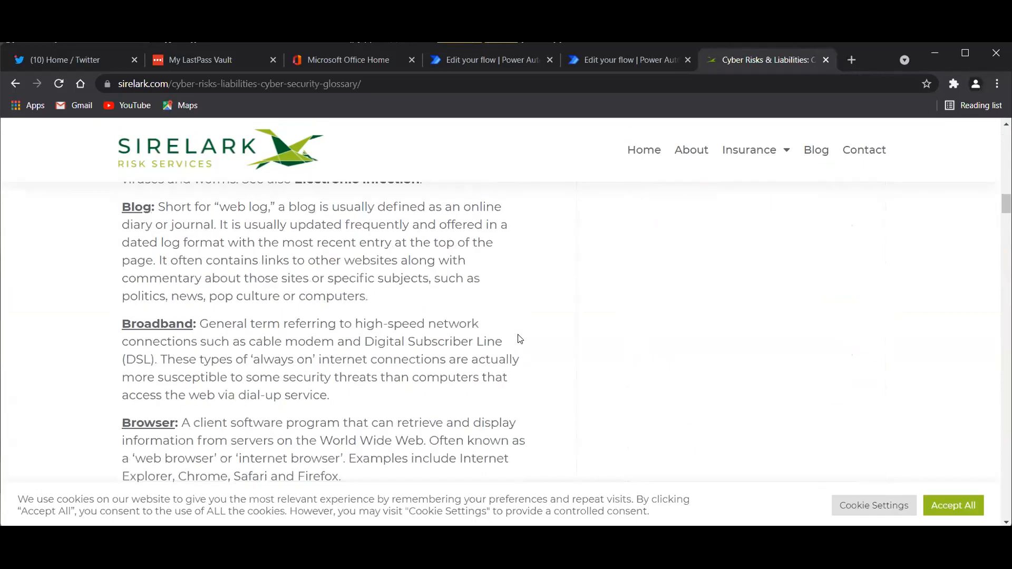
scroll(520, 339, down, 5)
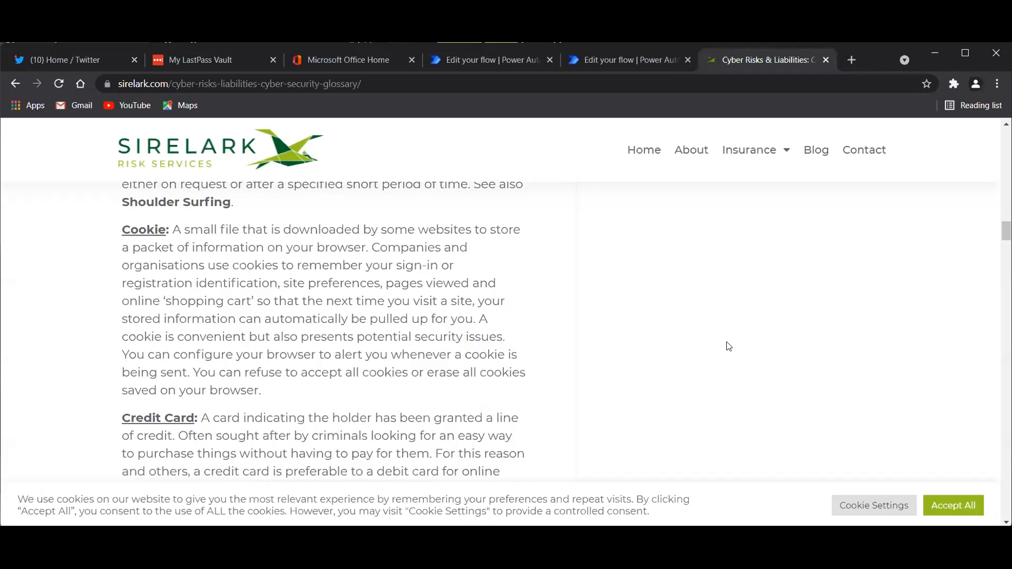
scroll(728, 346, up, 15)
scroll(662, 317, up, 10)
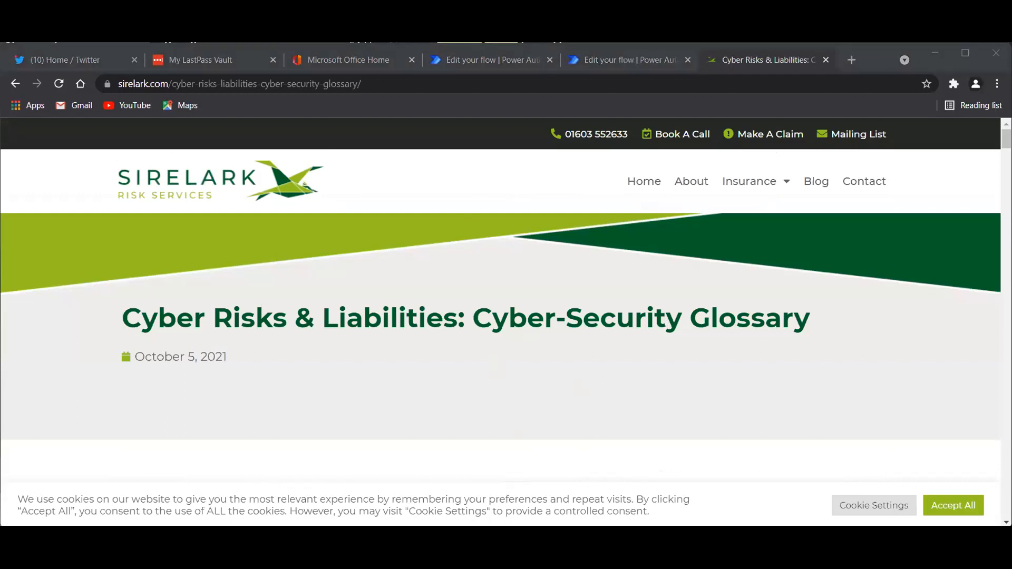
click(879, 264)
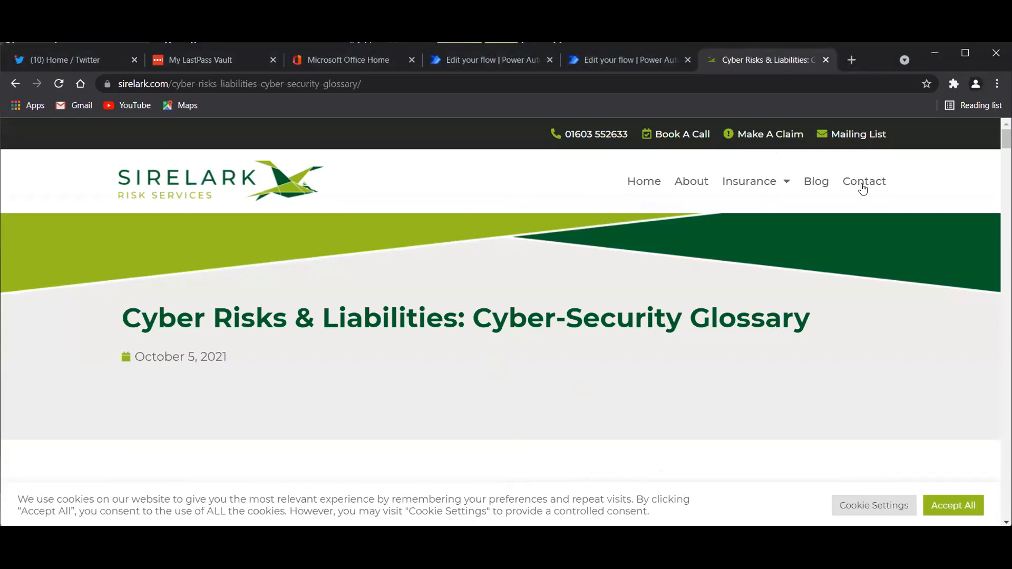
click(719, 518)
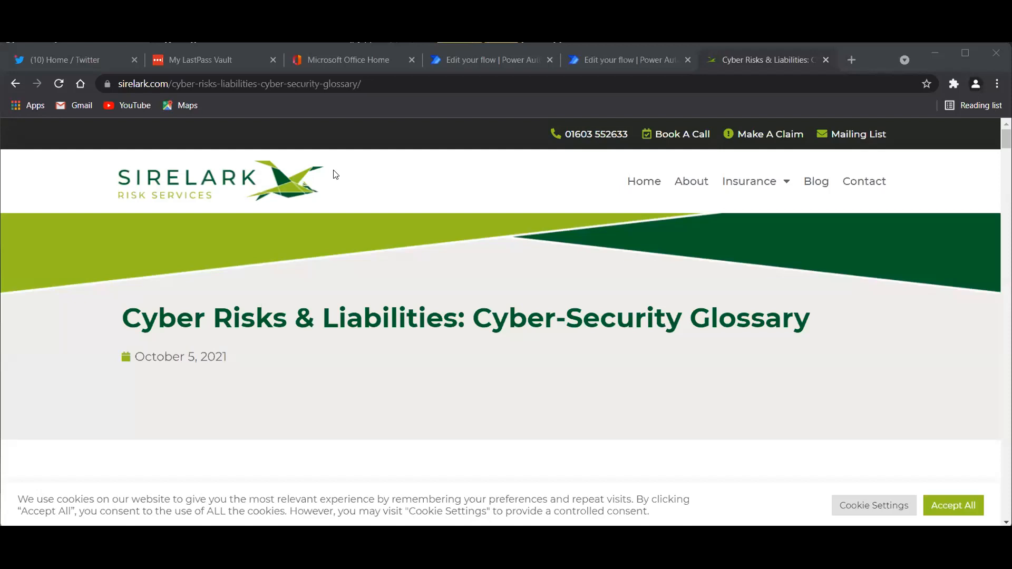
Switch from the glossary page to the Power Automate tab showing the cloud flows list.
click(601, 60)
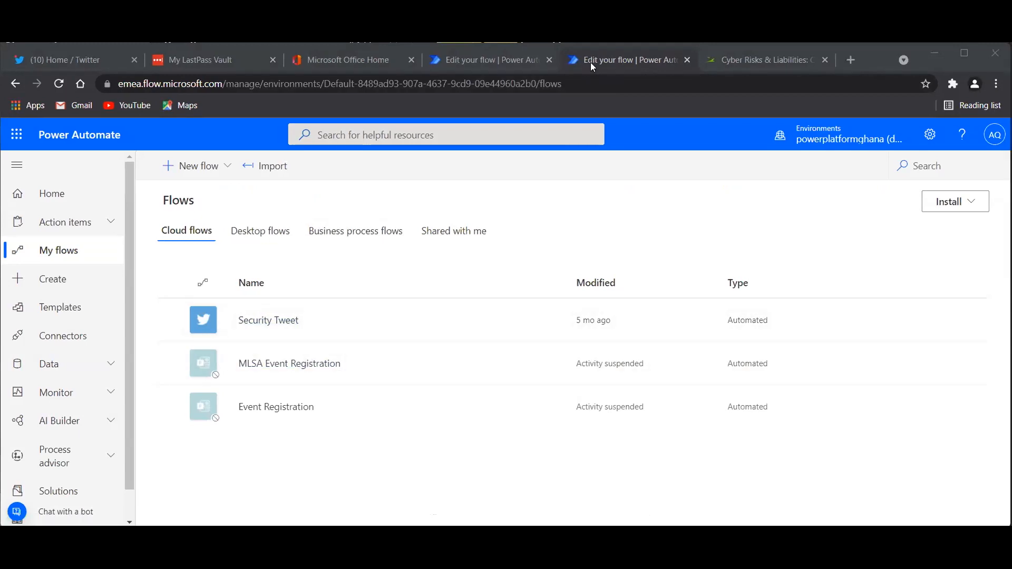
Go back to My flows and edit the 'Send an email for new Tweets about a certain keyword' flow.
click(490, 62)
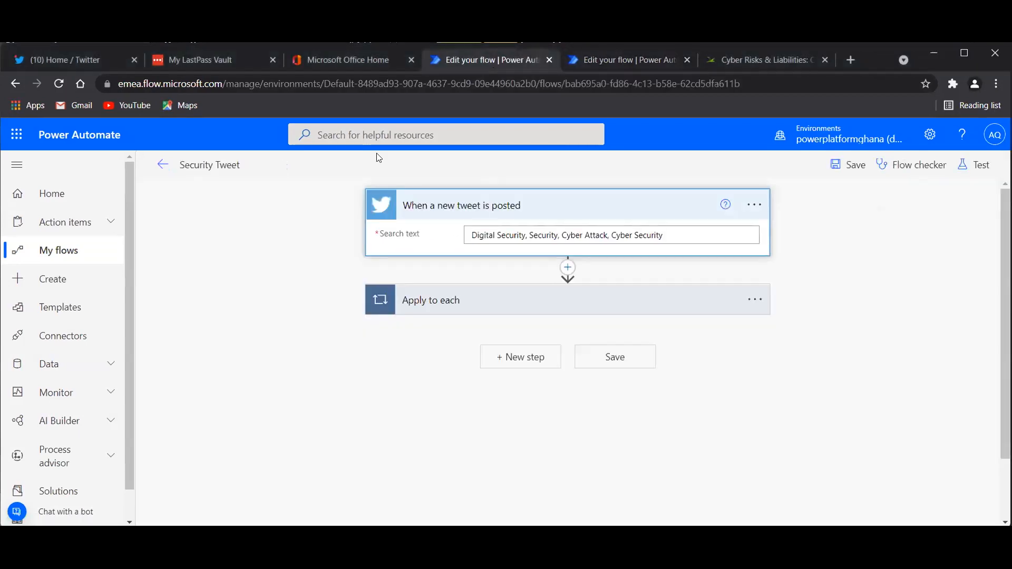
click(48, 251)
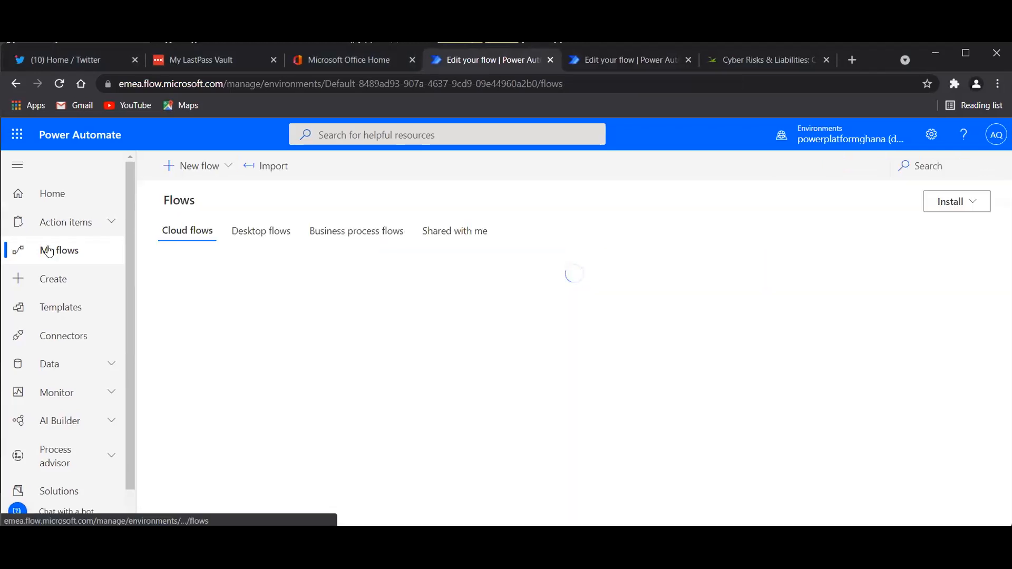
mouse_move(496, 320)
click(498, 319)
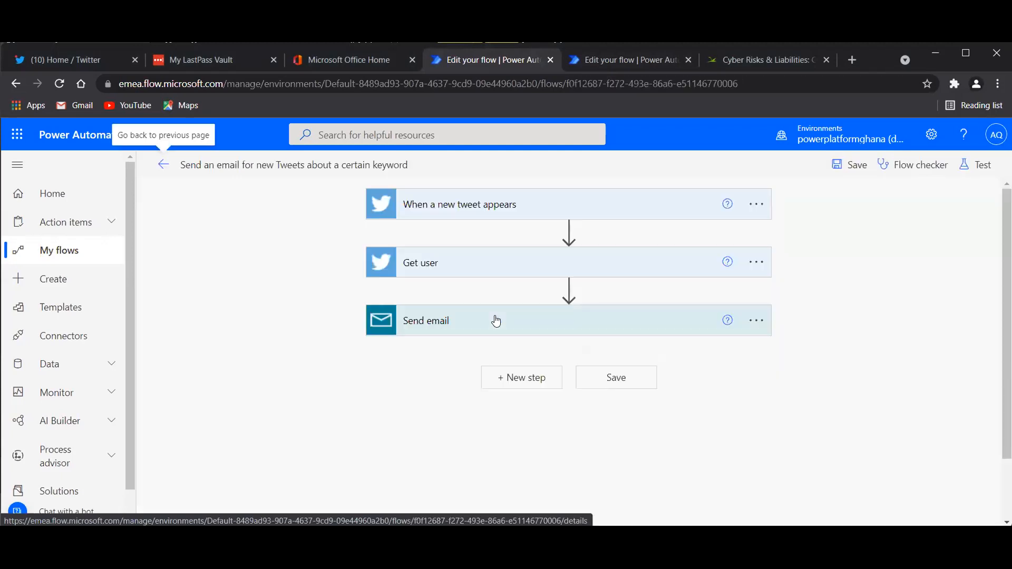
Inspect the tweet trigger's Search text keywords, then head to the Templates gallery.
click(466, 213)
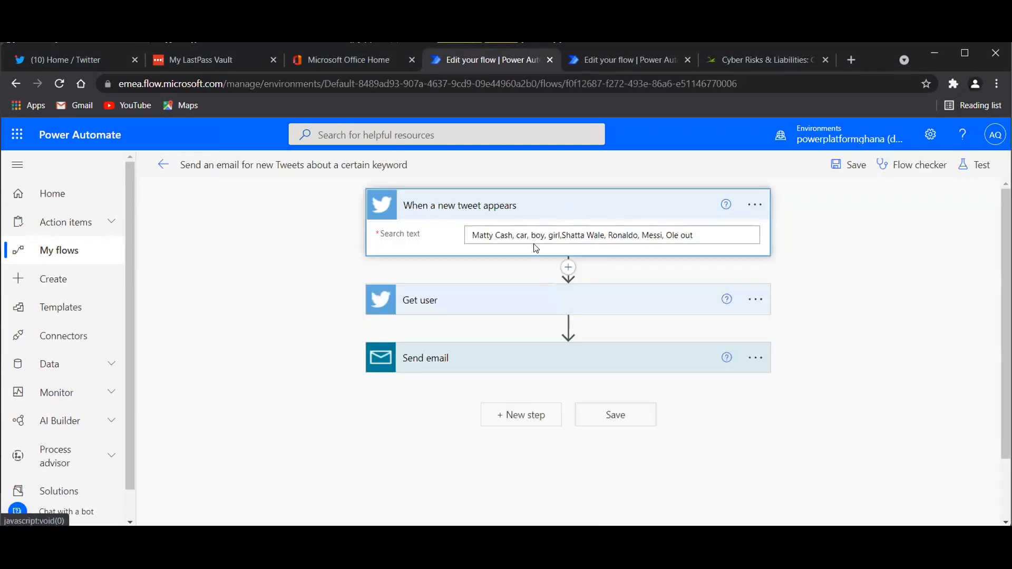
click(701, 236)
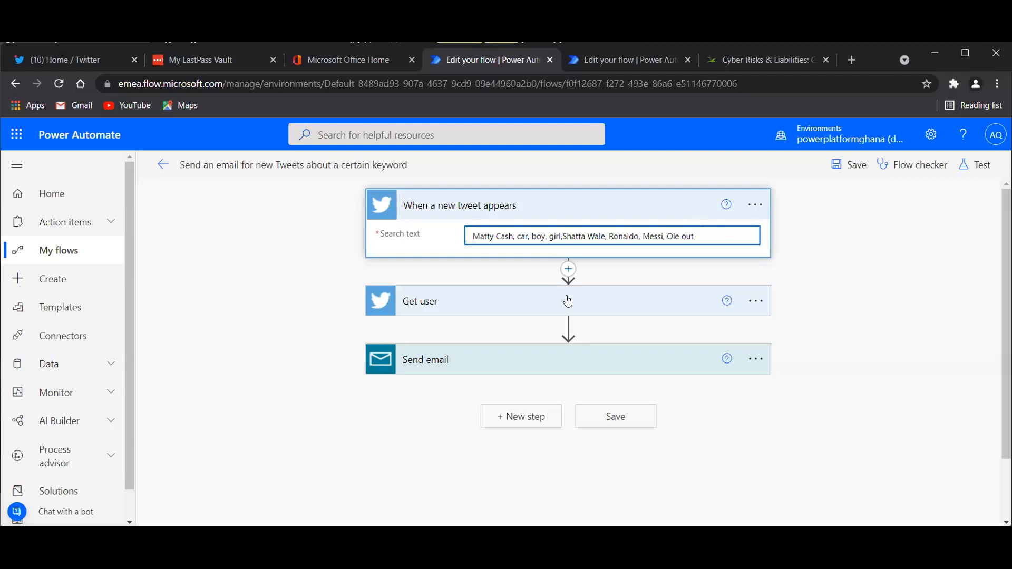
click(82, 206)
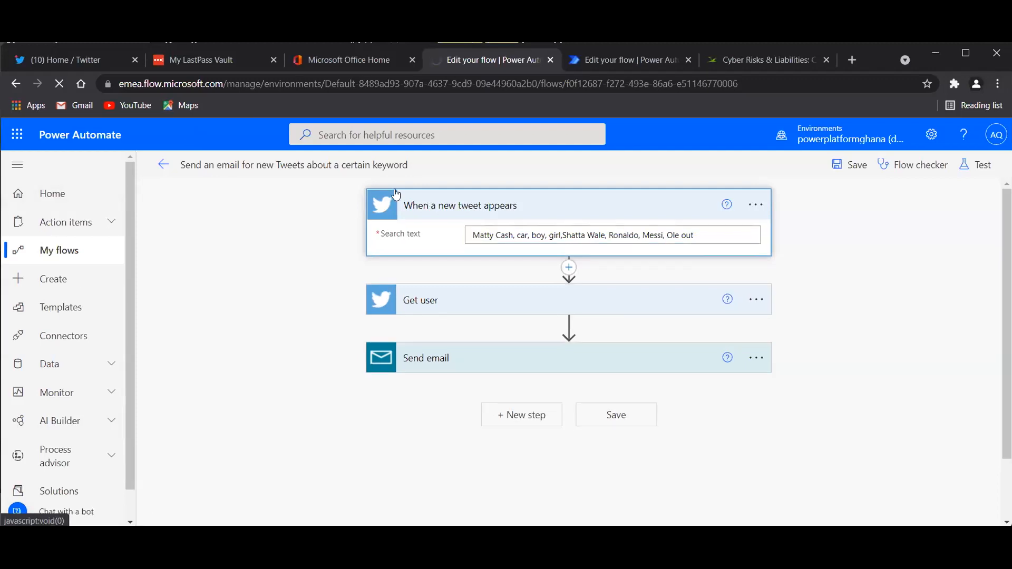
click(55, 309)
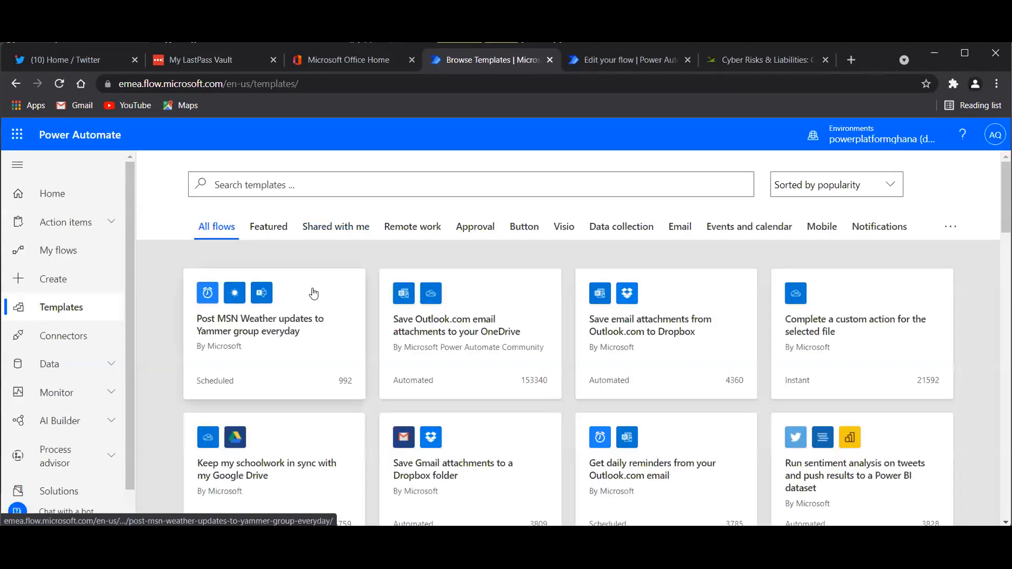
Search the templates gallery for 'twitter'.
click(310, 186)
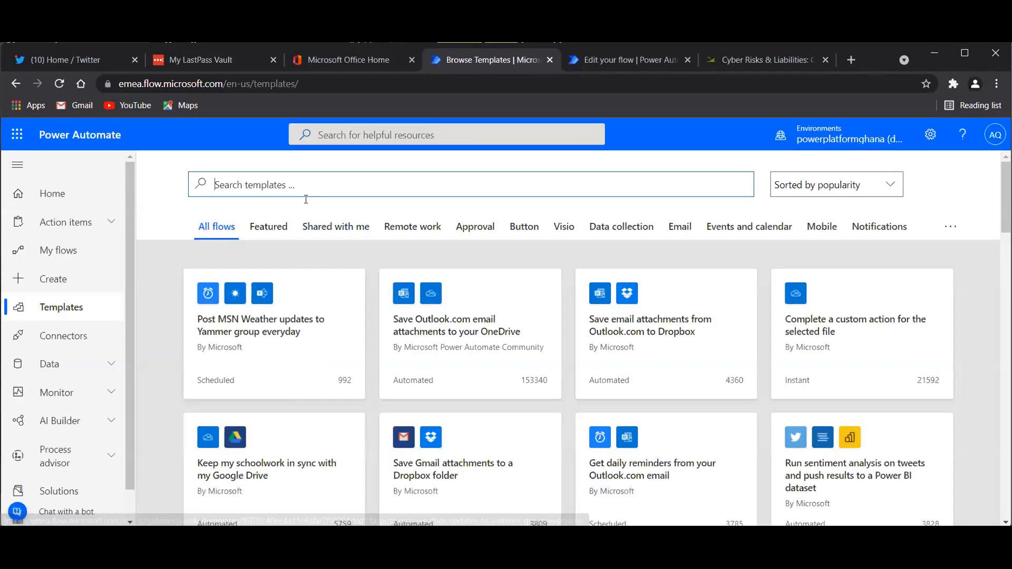
text(twitter)
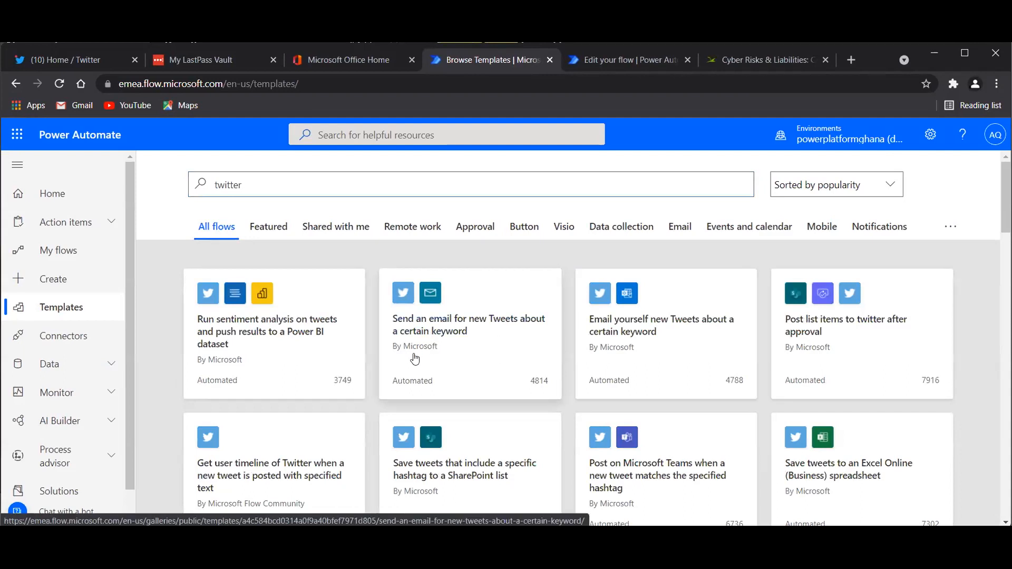
Open the tweet-keyword email template and check the green ticks on its Mail and Twitter connections.
click(424, 329)
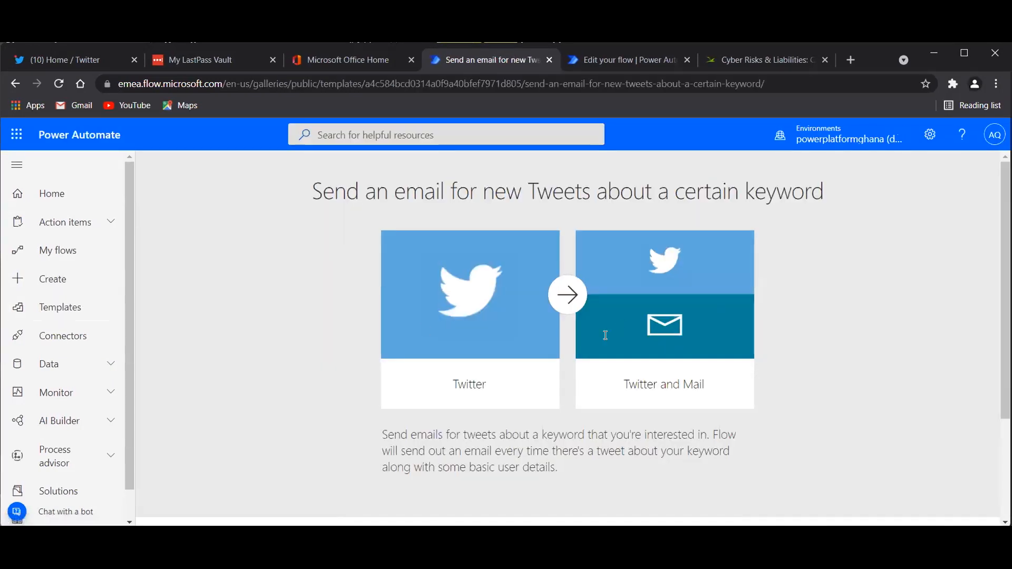
scroll(576, 438, down, 1)
scroll(575, 439, down, 2)
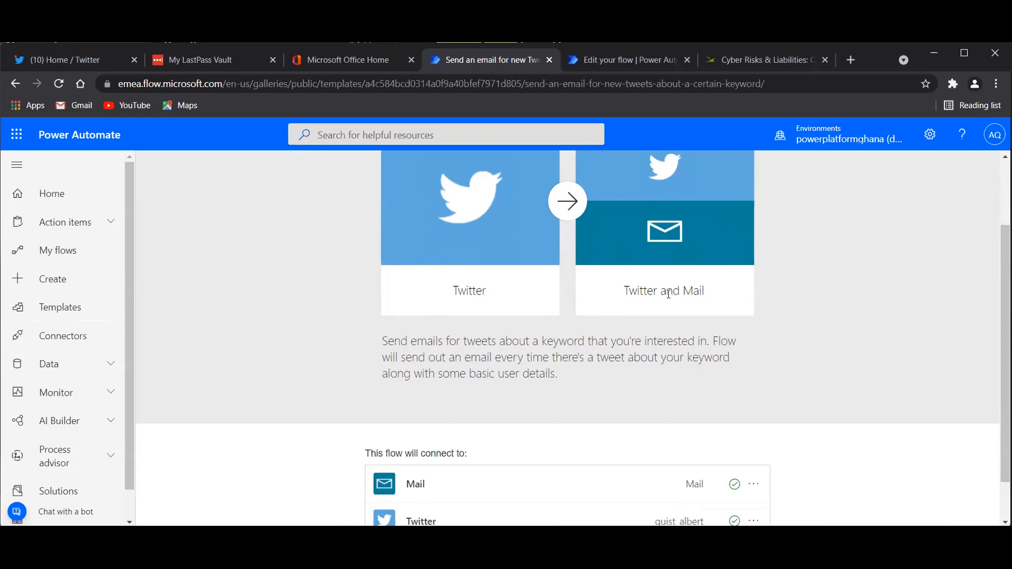
scroll(672, 294, down, 1)
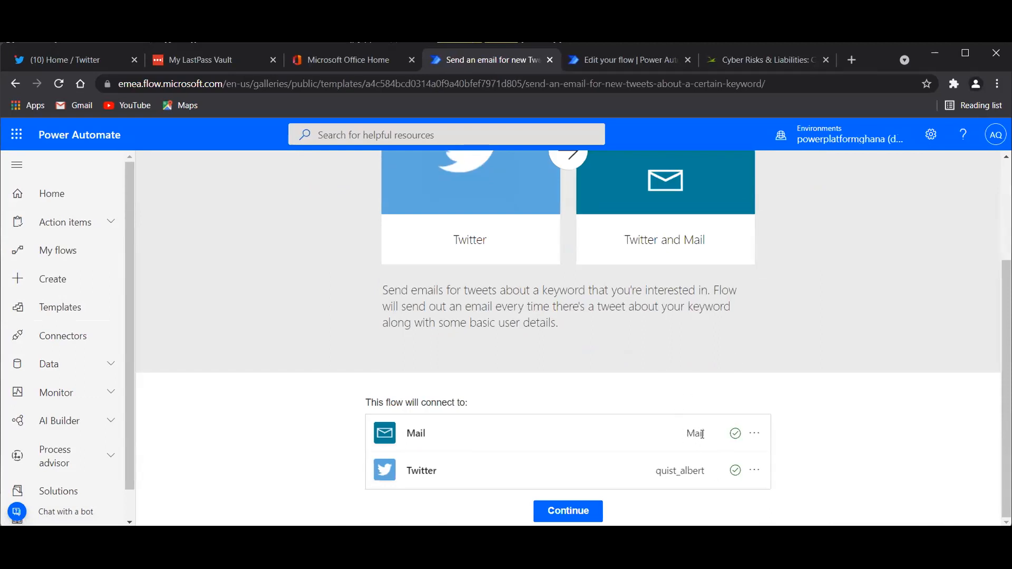
mouse_move(735, 435)
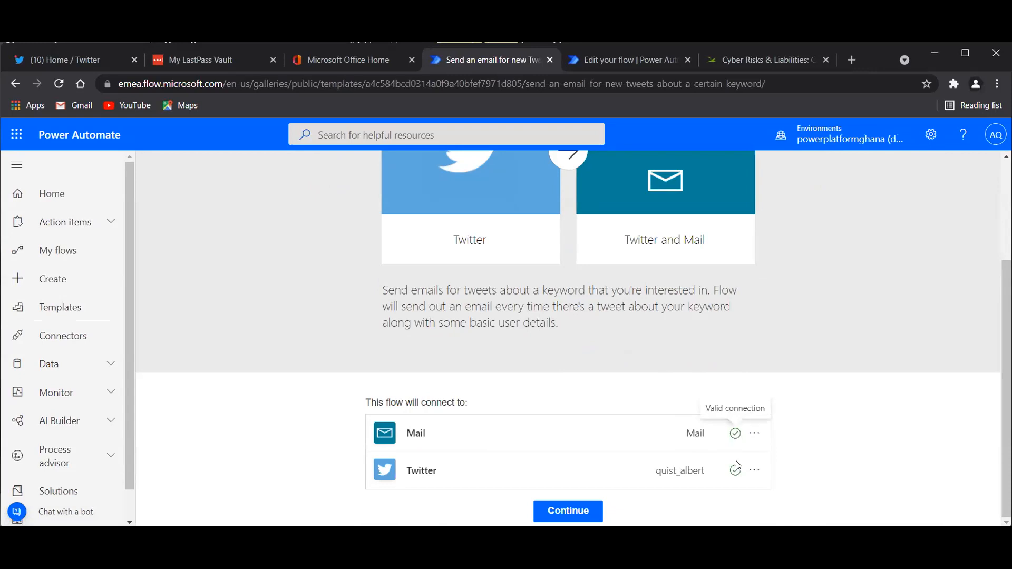
mouse_move(735, 471)
Confirm the tweet-keyword email flow appears in My flows, then go back to Templates.
click(60, 251)
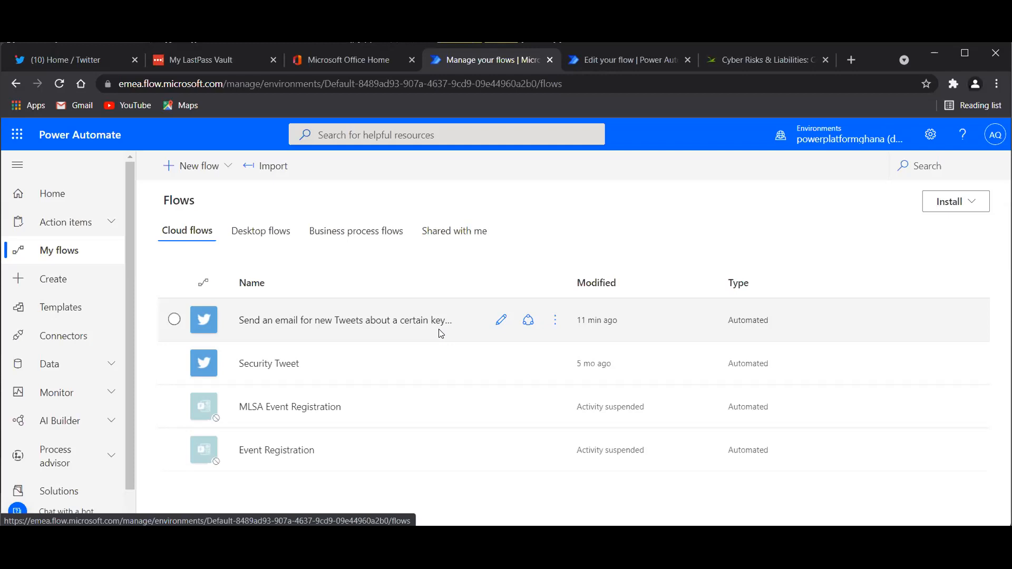
click(58, 311)
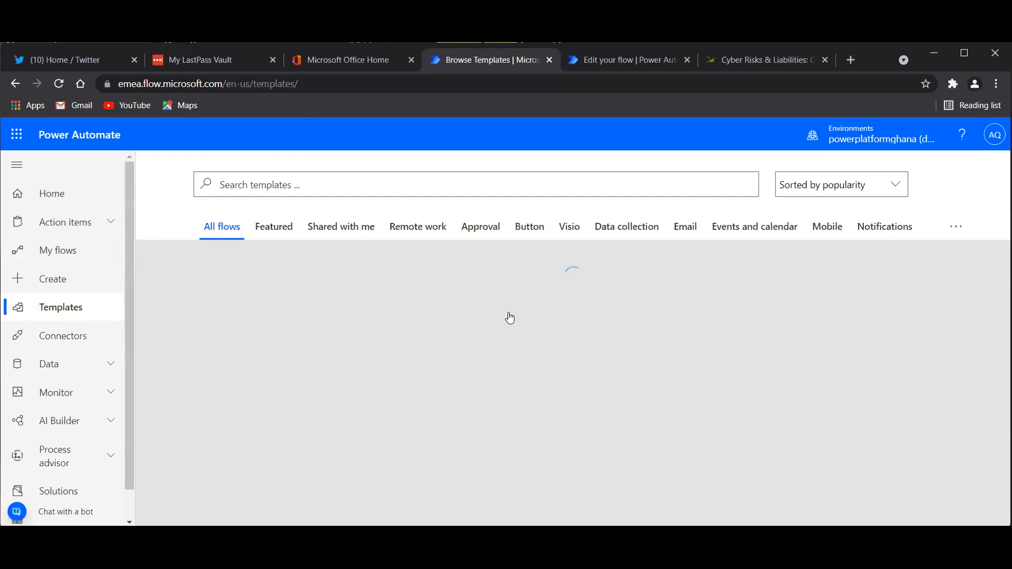
Load more templates and browse cards like RSS feed to Twitter and Instagram-to-Twitter sharing.
scroll(509, 316, down, 1)
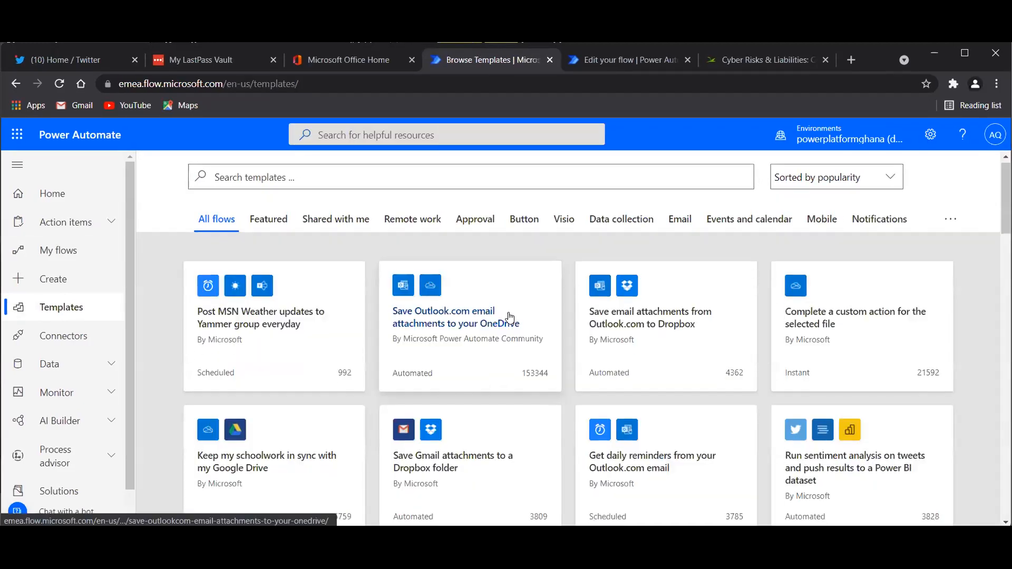
scroll(509, 317, down, 5)
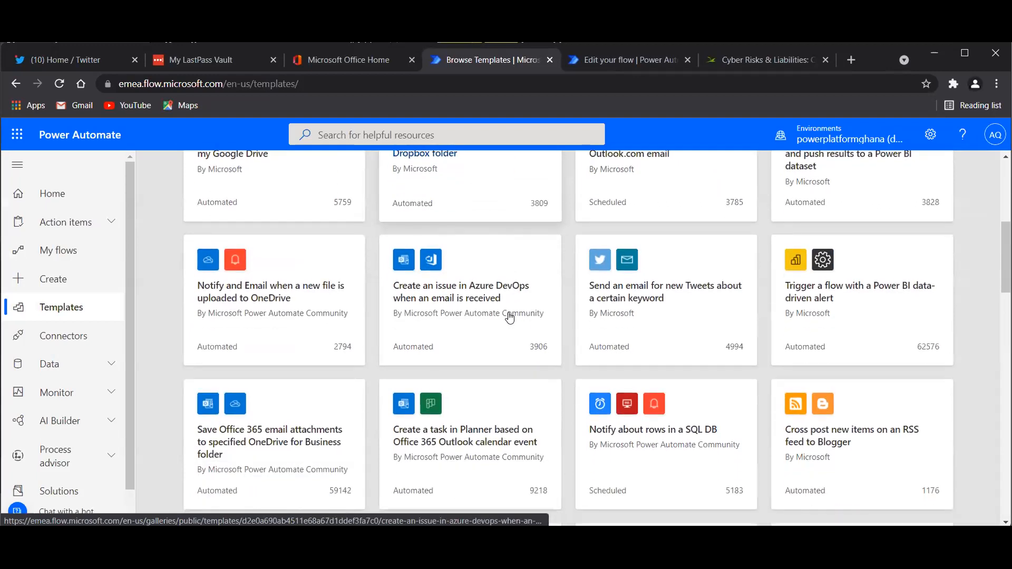
scroll(509, 317, down, 5)
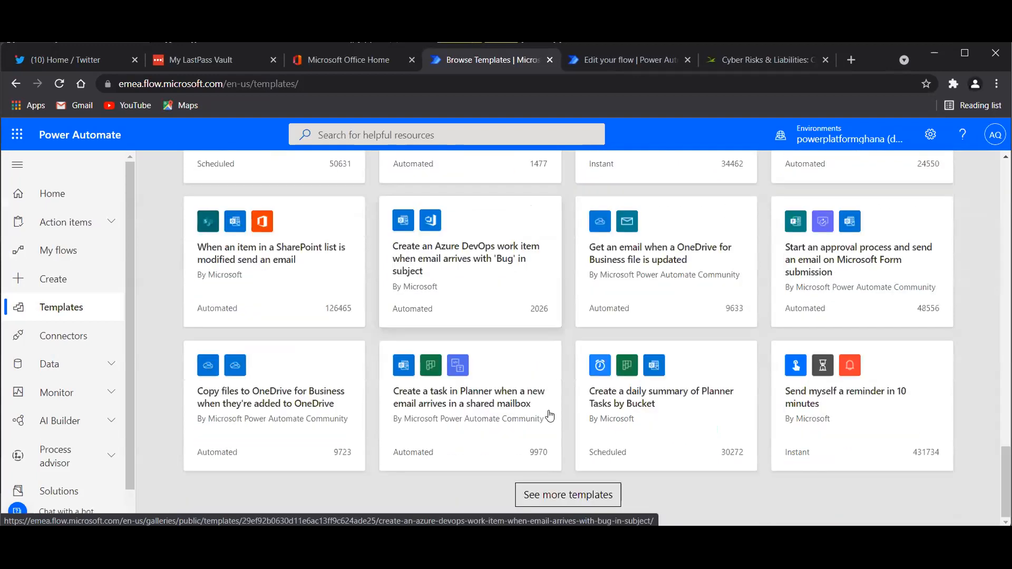
click(558, 498)
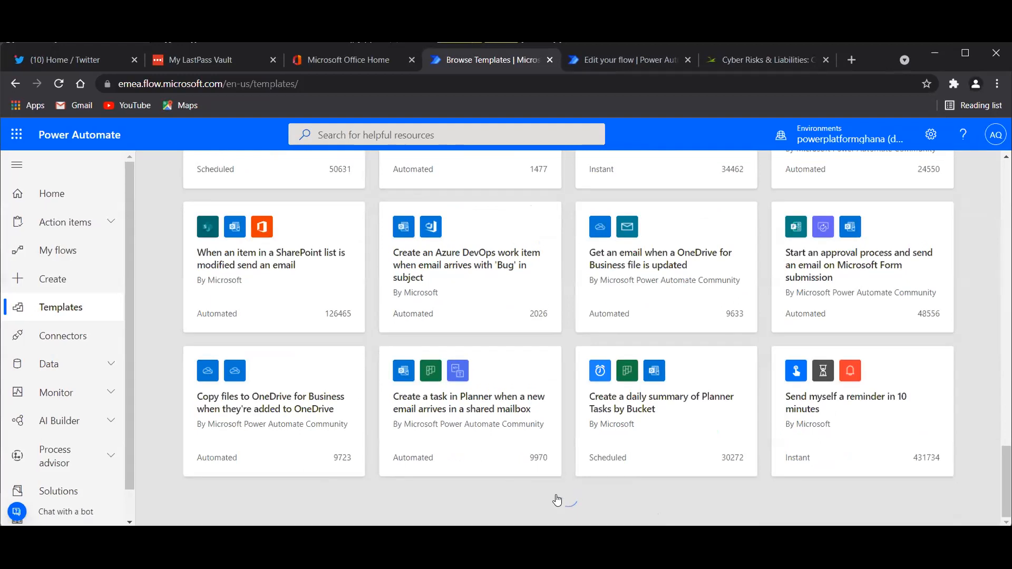
scroll(554, 474, down, 2)
scroll(456, 435, down, 10)
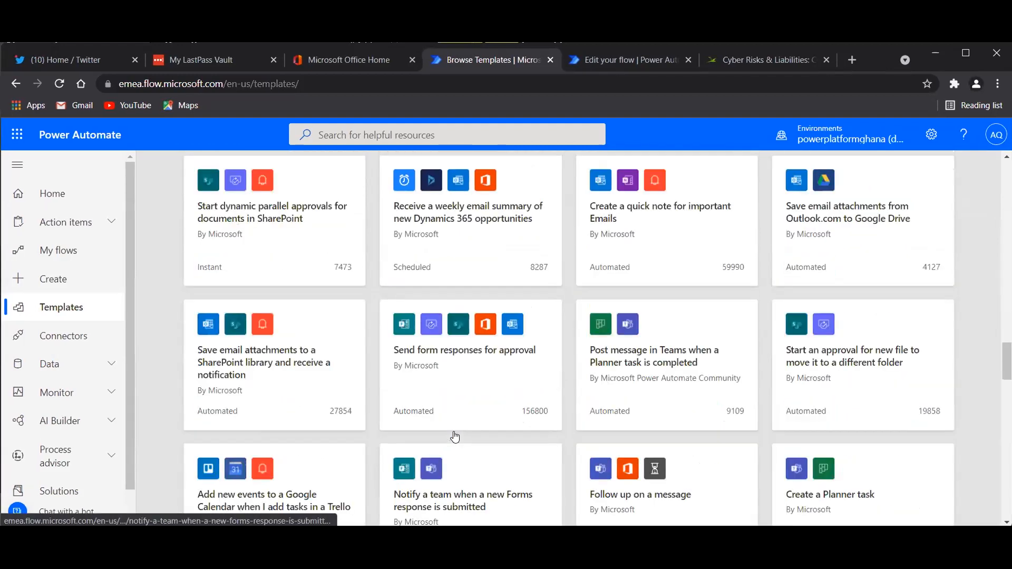
scroll(456, 436, down, 6)
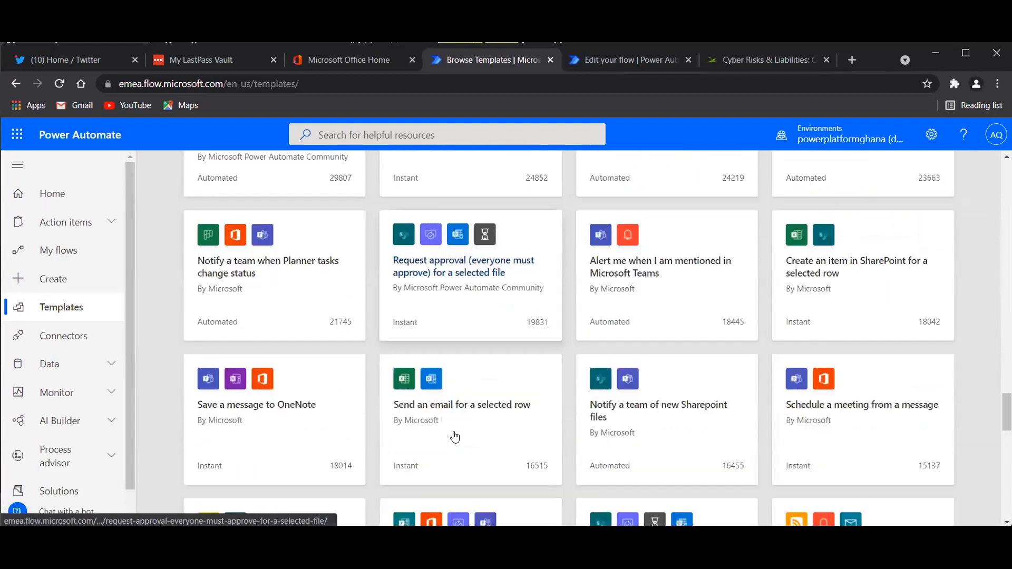
scroll(456, 435, down, 6)
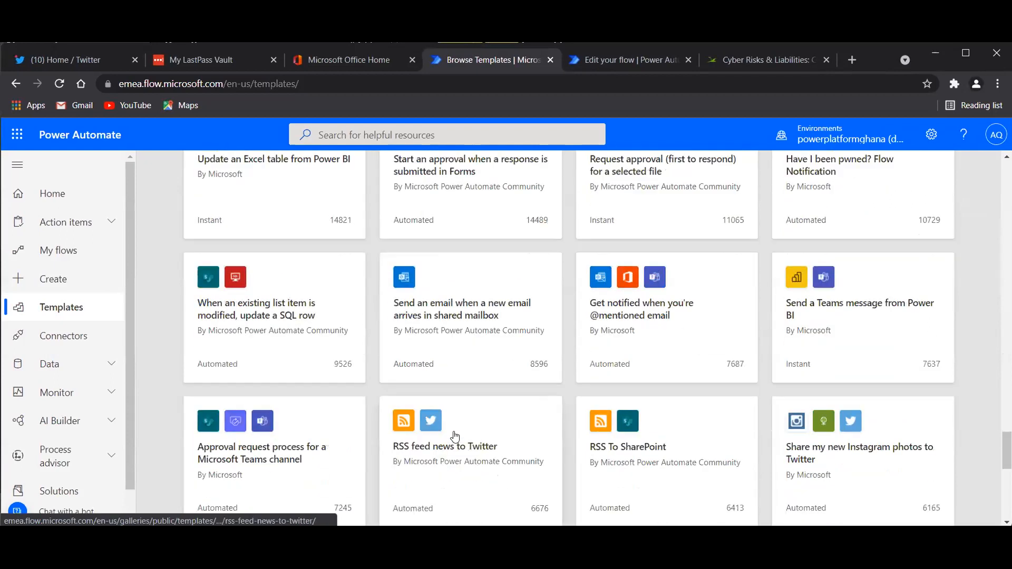
scroll(454, 435, down, 4)
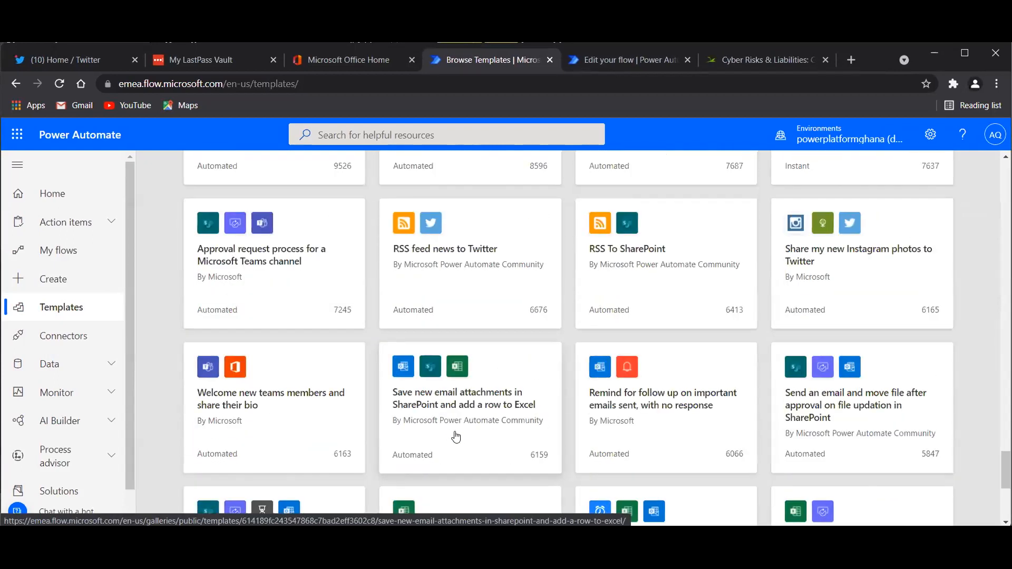
scroll(456, 437, down, 3)
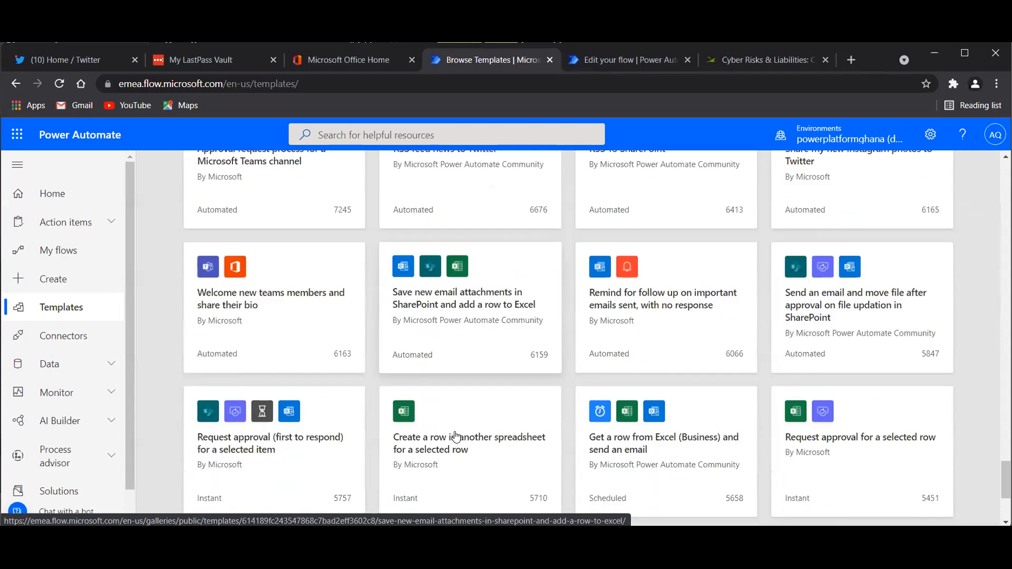
scroll(454, 435, up, 2)
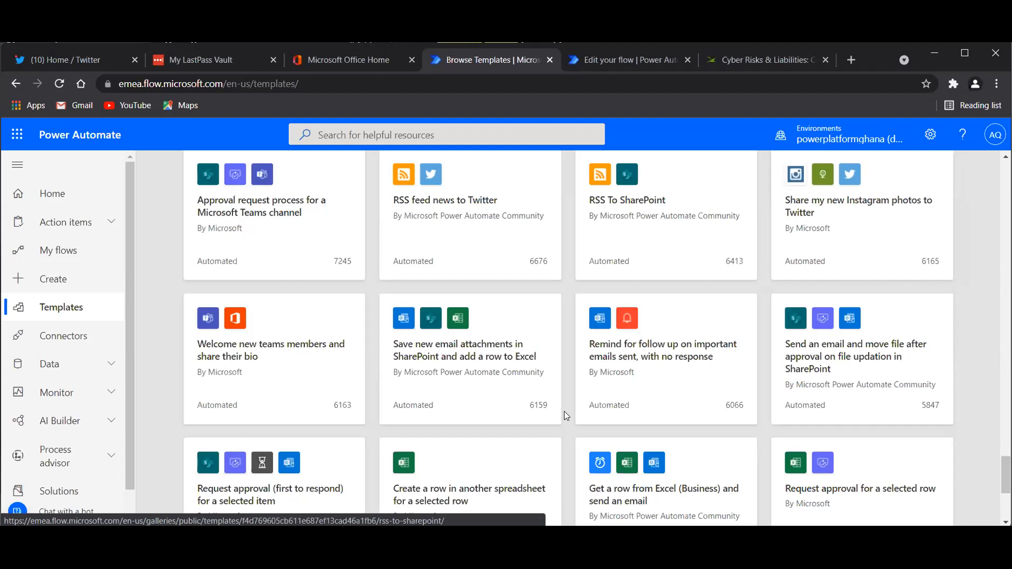
scroll(564, 415, down, 5)
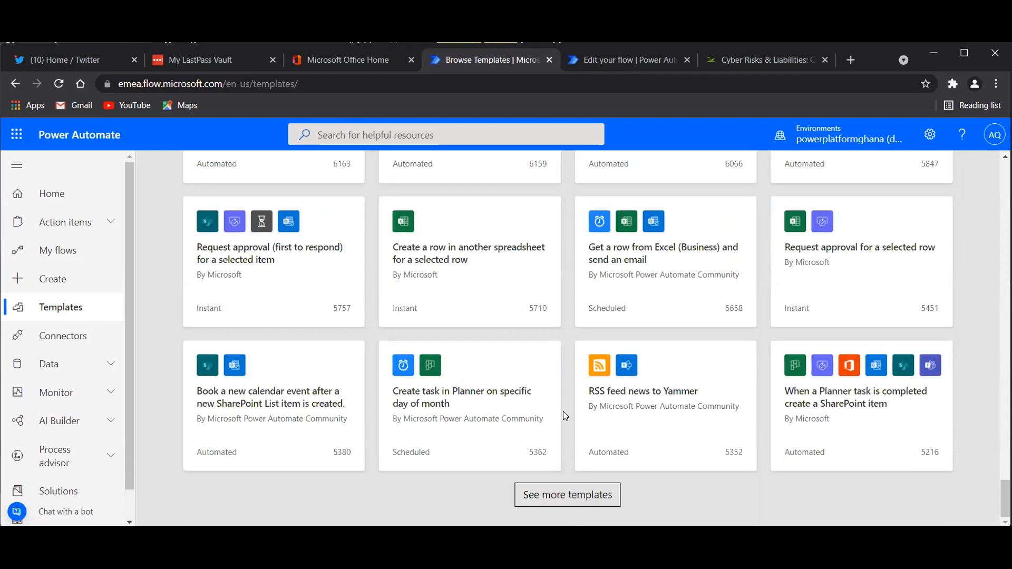
scroll(563, 415, up, 15)
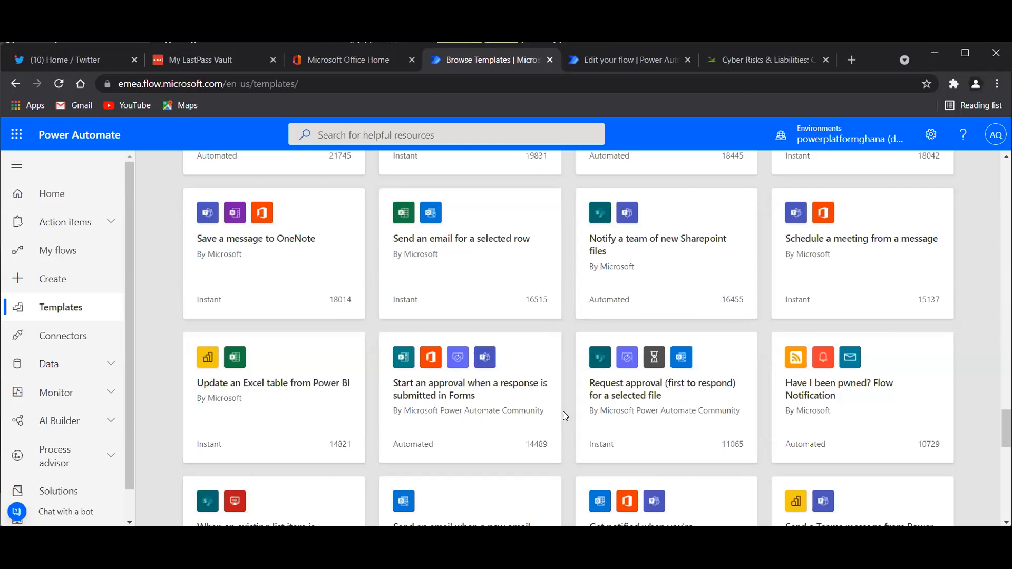
Scroll back to the top of the templates gallery and go to the Connectors page.
scroll(396, 310, up, 10)
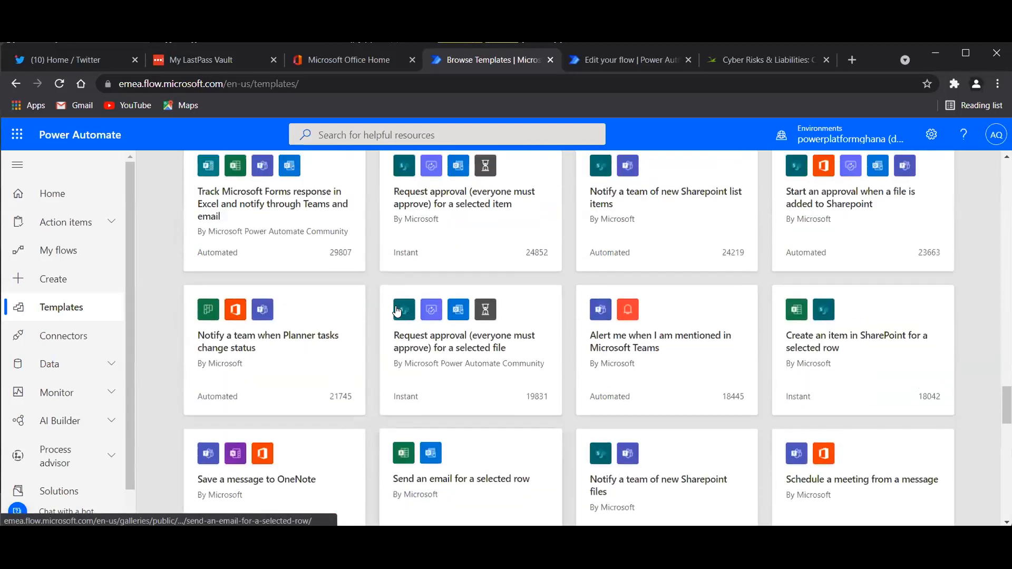
scroll(396, 311, up, 10)
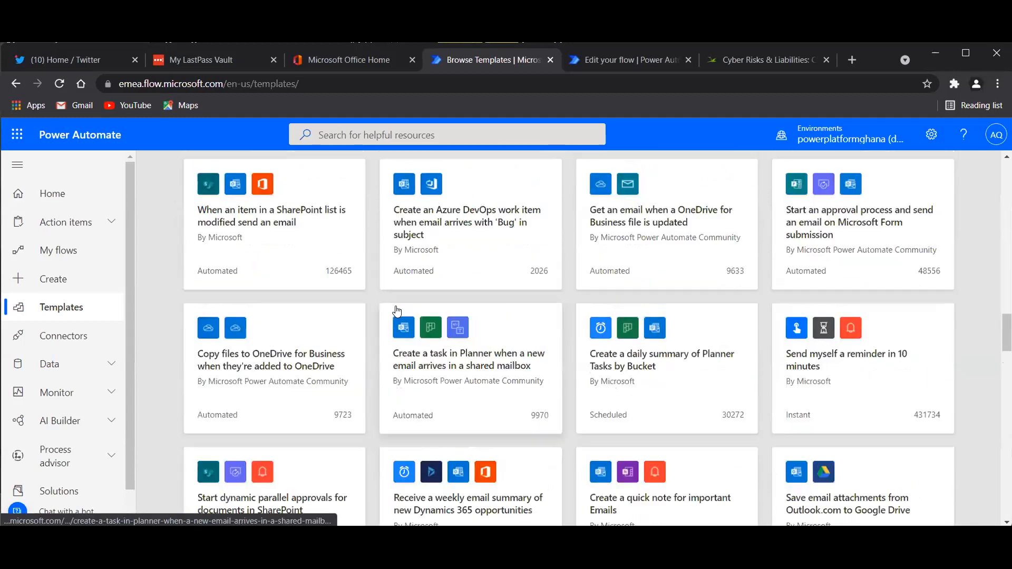
scroll(396, 310, up, 8)
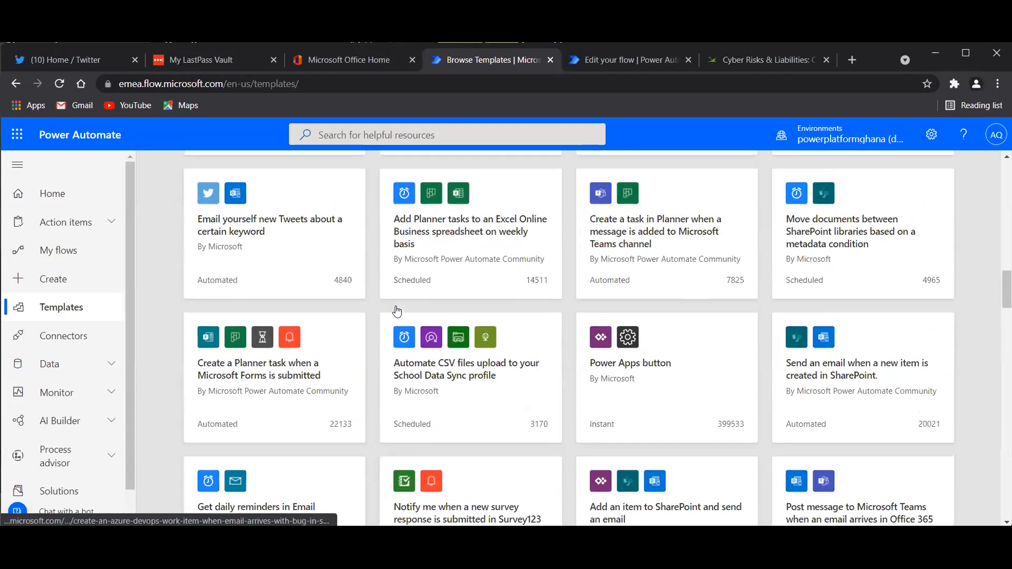
scroll(396, 311, up, 10)
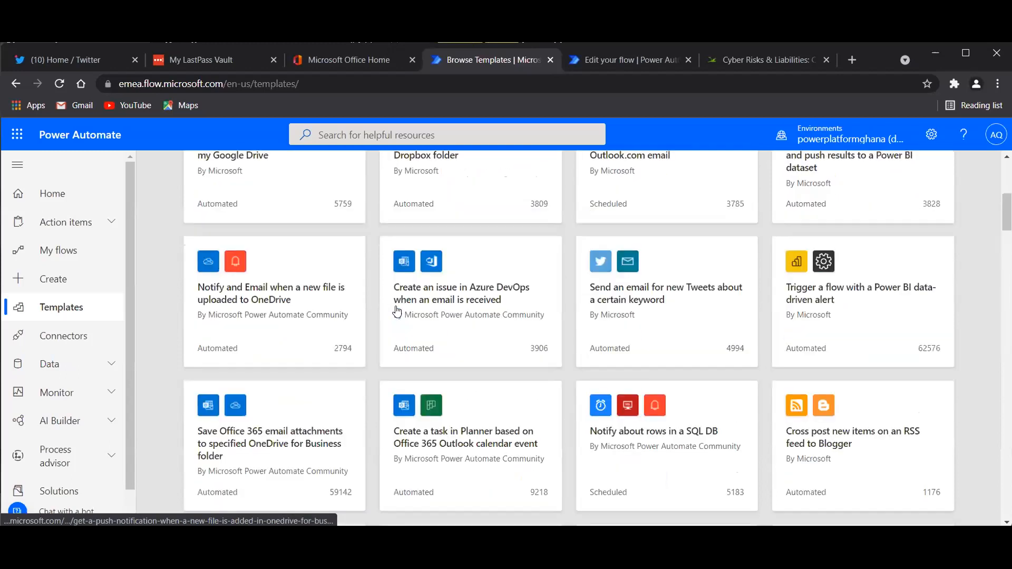
scroll(396, 311, up, 1)
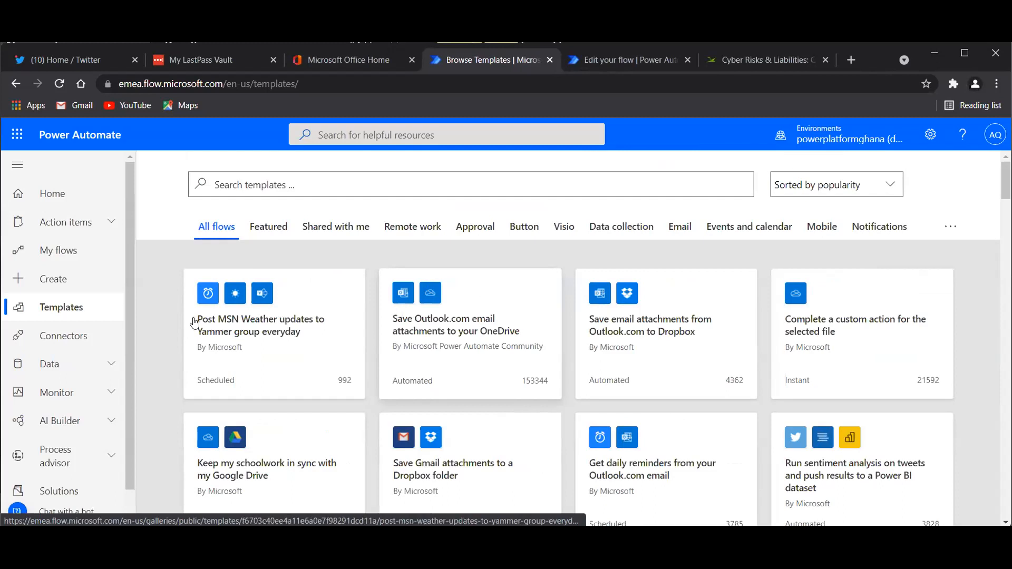
click(68, 333)
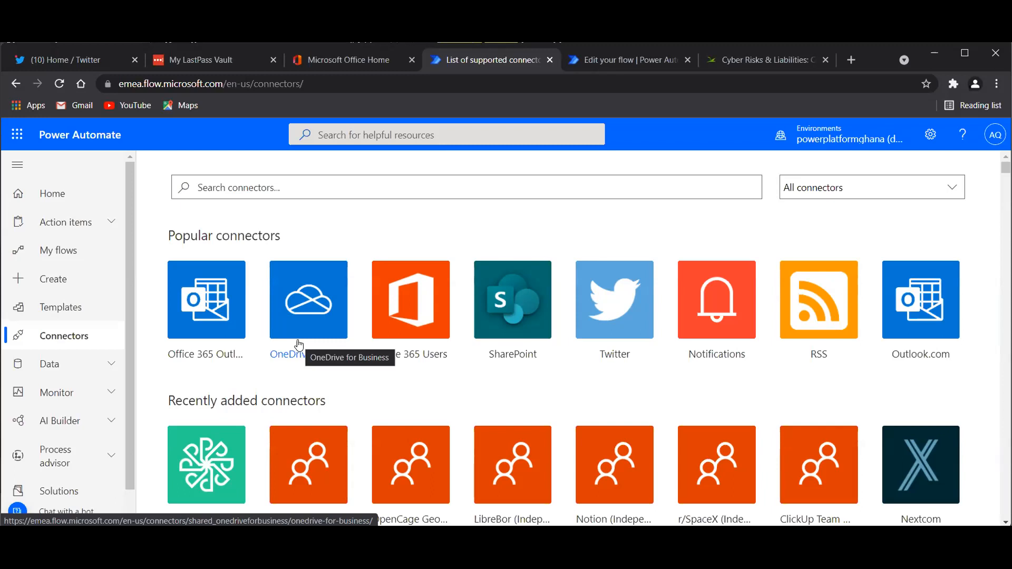
Browse the connectors catalogue, then return to My flows.
scroll(299, 345, down, 1)
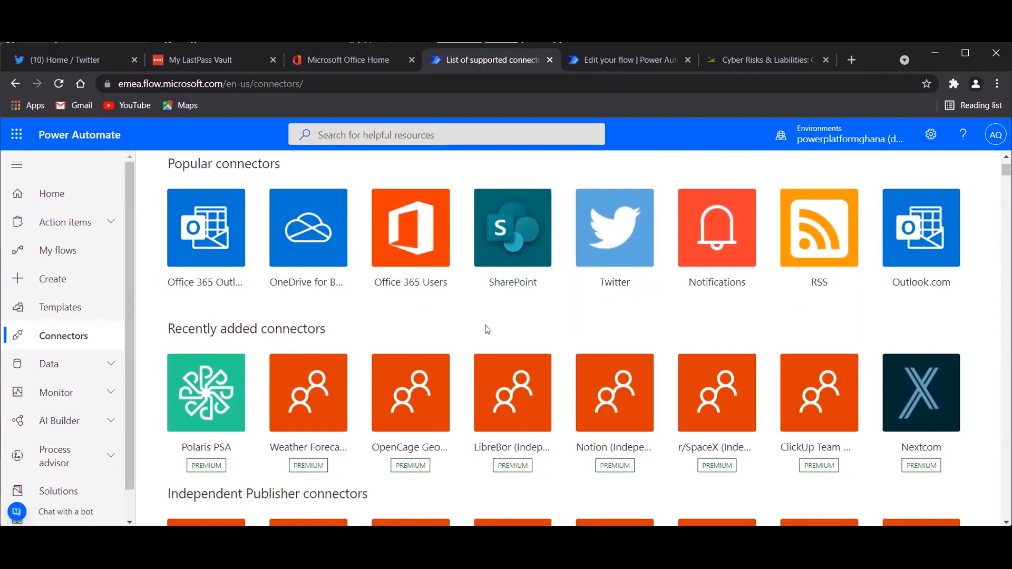
scroll(485, 329, down, 2)
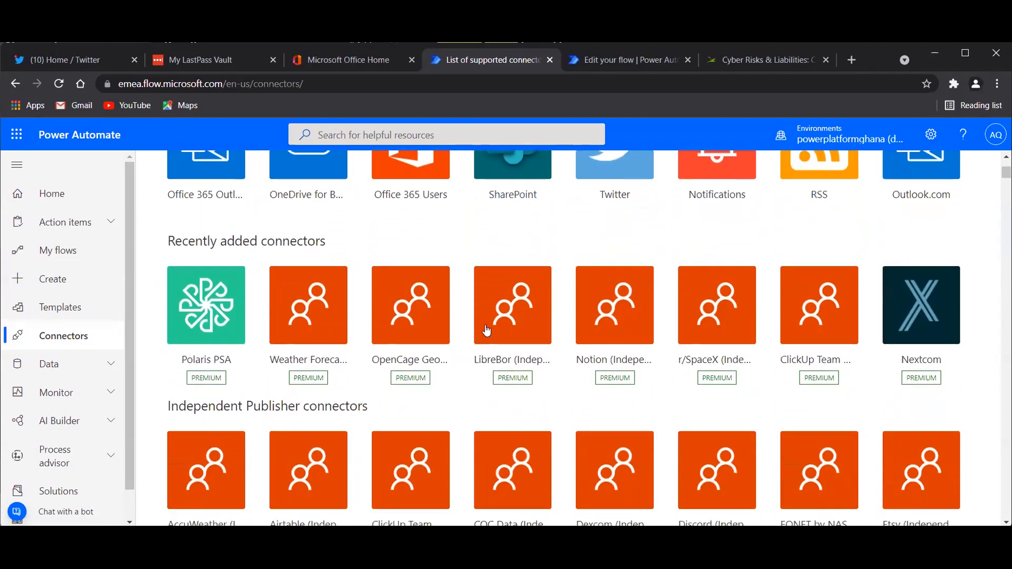
scroll(485, 329, down, 2)
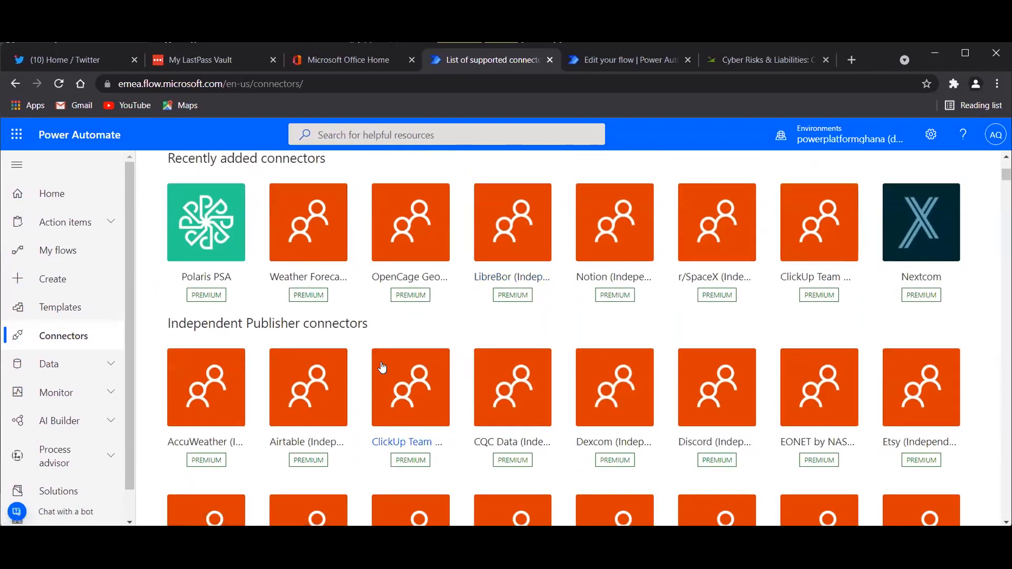
scroll(414, 411, down, 13)
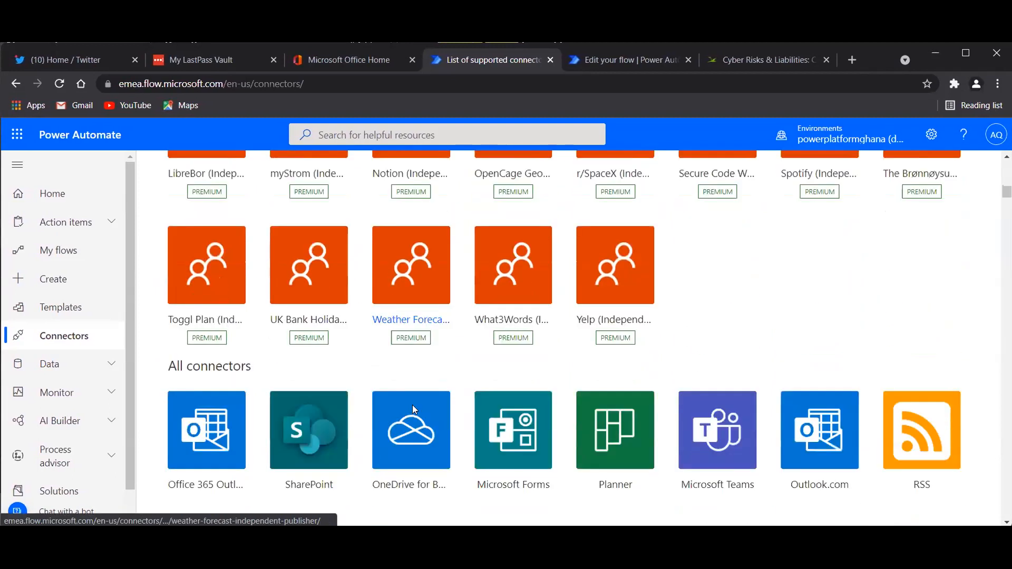
scroll(413, 411, down, 6)
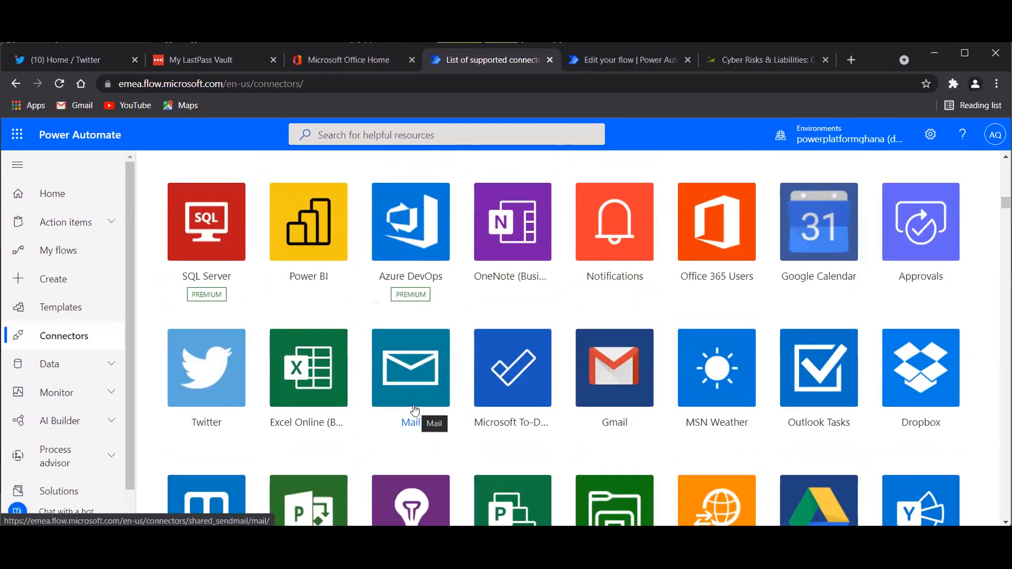
click(63, 247)
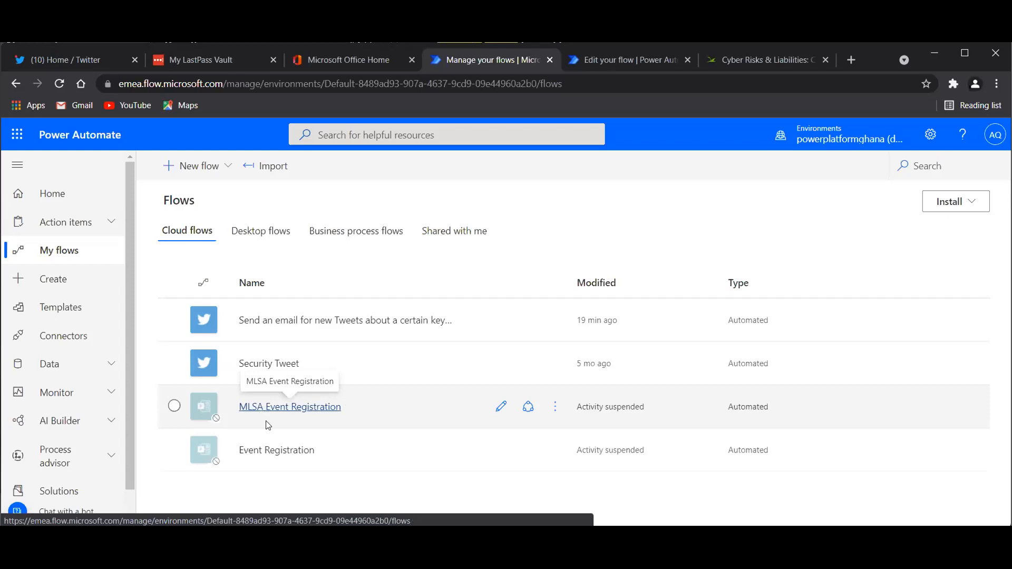
Edit MLSA Event Registration and expand Apply to each to show its 'MLSA Registration' Send email fields.
click(500, 407)
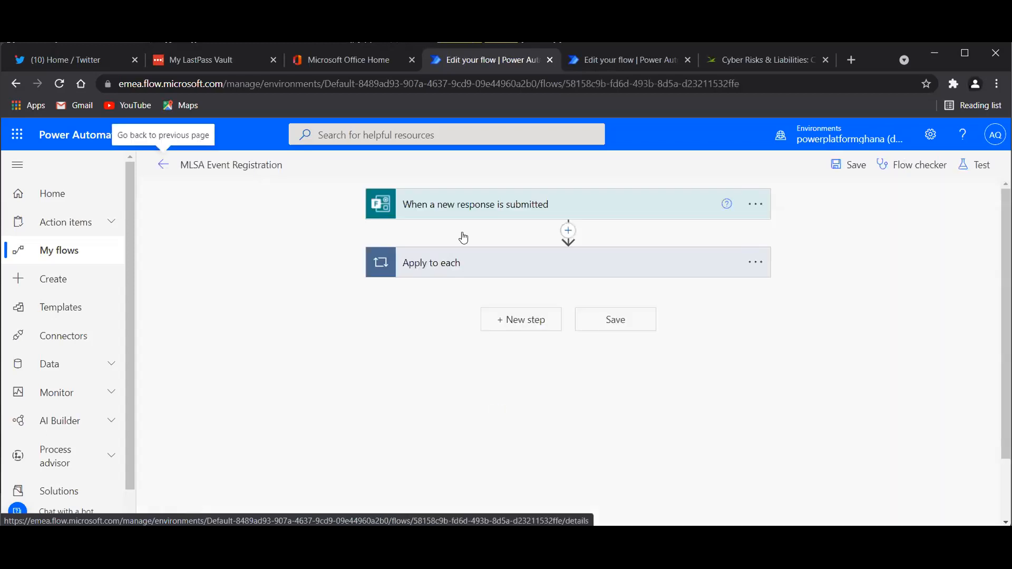
click(445, 272)
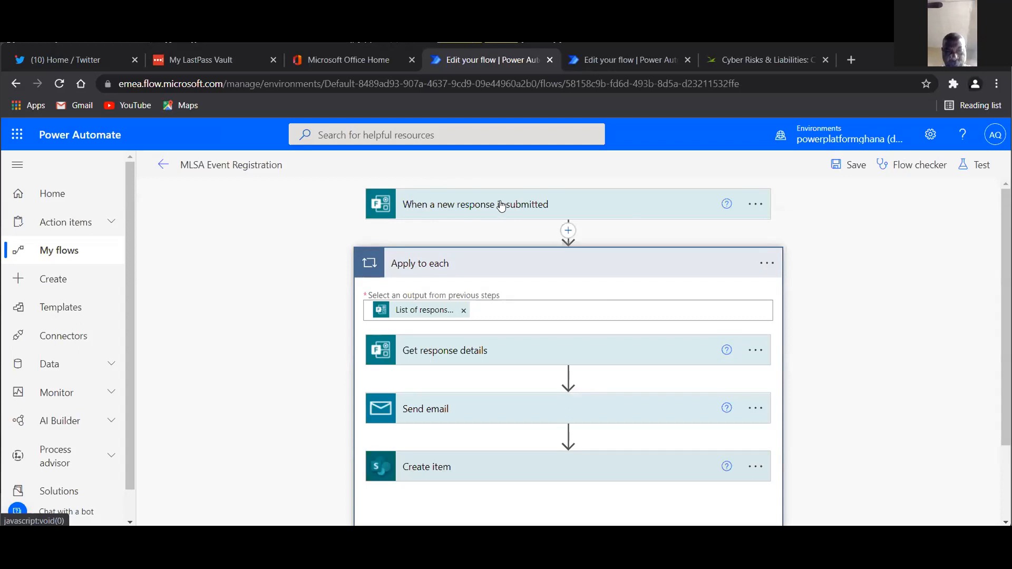
scroll(406, 256, down, 2)
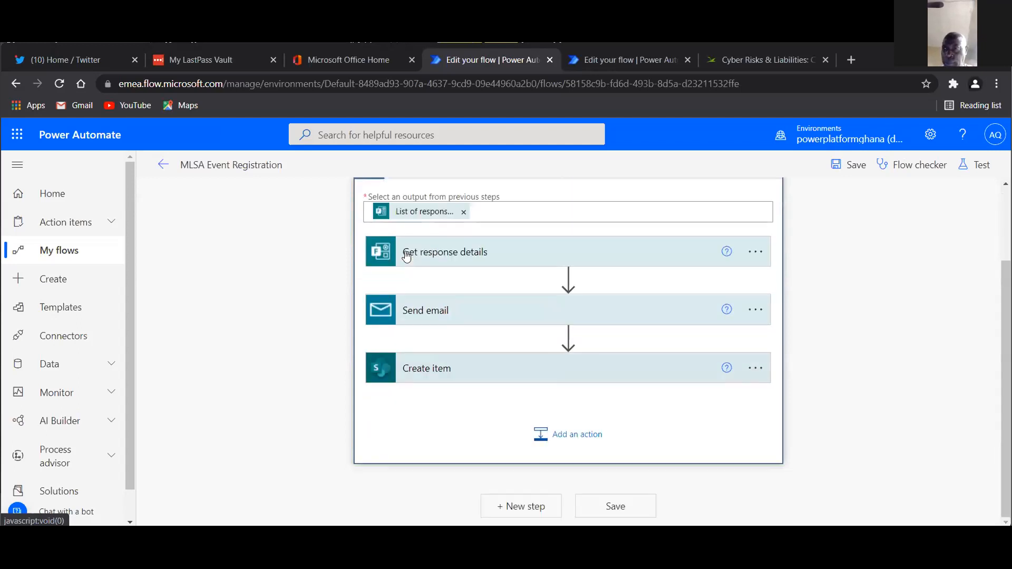
click(446, 311)
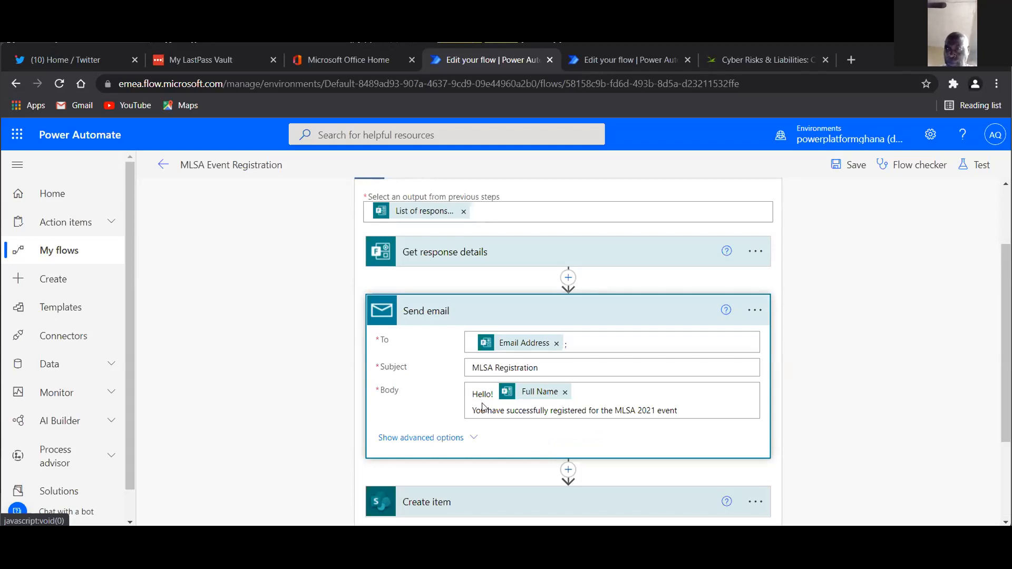
Highlight the 'You have successfully registered for the MLSA 2021 event' sentence in the email body.
scroll(509, 283, up, 2)
scroll(510, 285, down, 2)
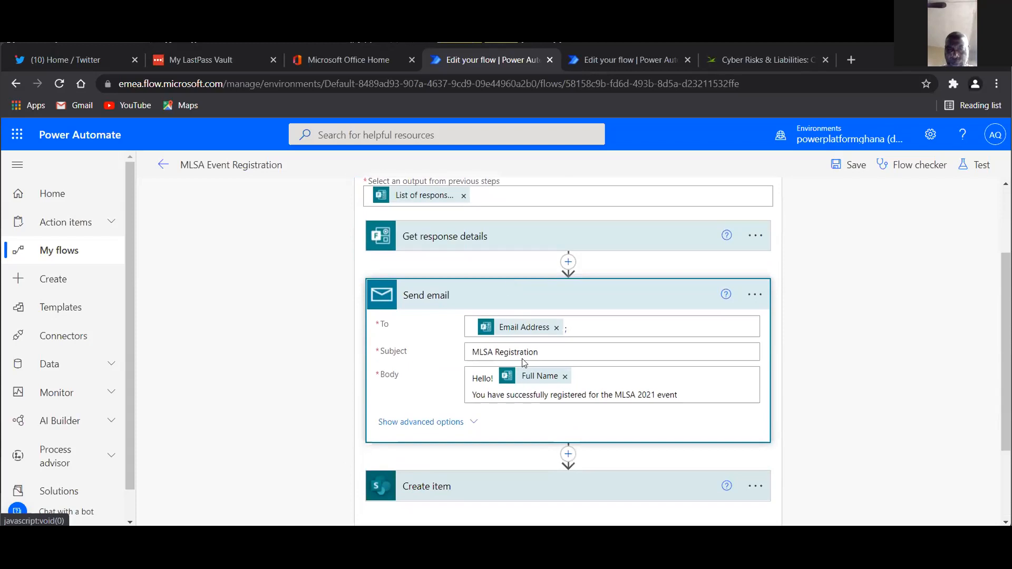
scroll(567, 386, down, 2)
scroll(566, 387, down, 1)
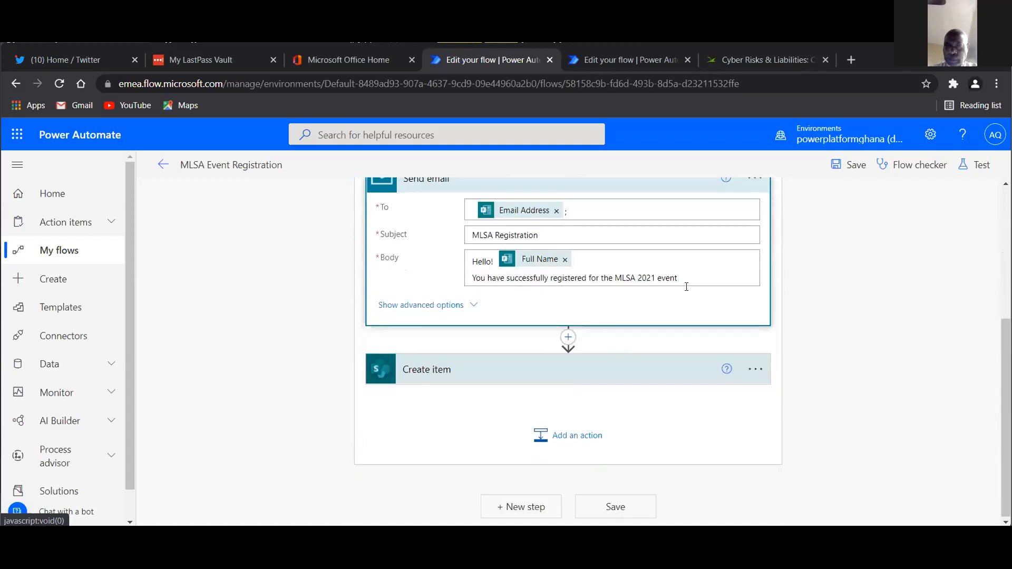
drag(680, 278, 453, 290)
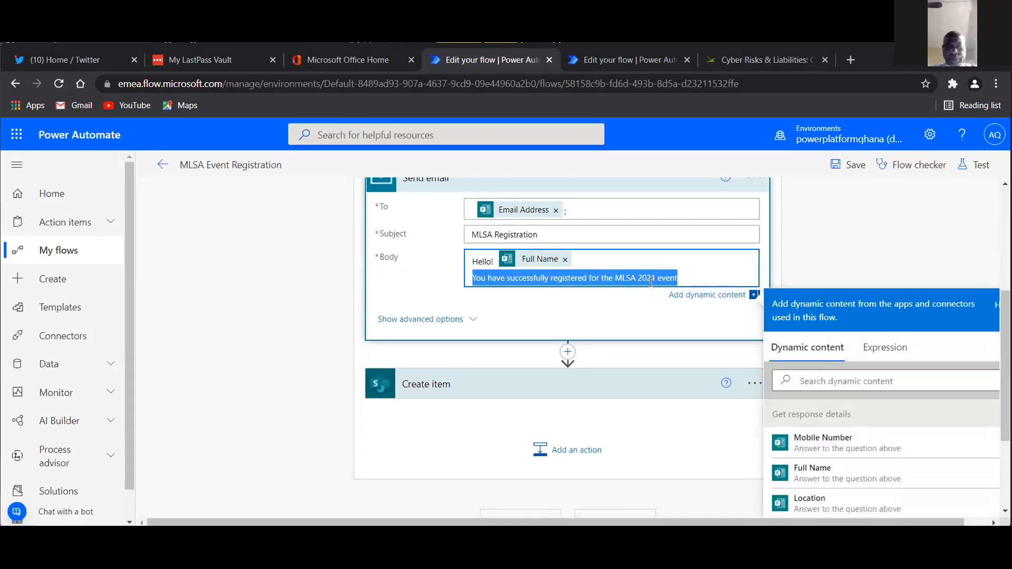
Leave the flow editor and go back to My flows.
scroll(573, 301, up, 3)
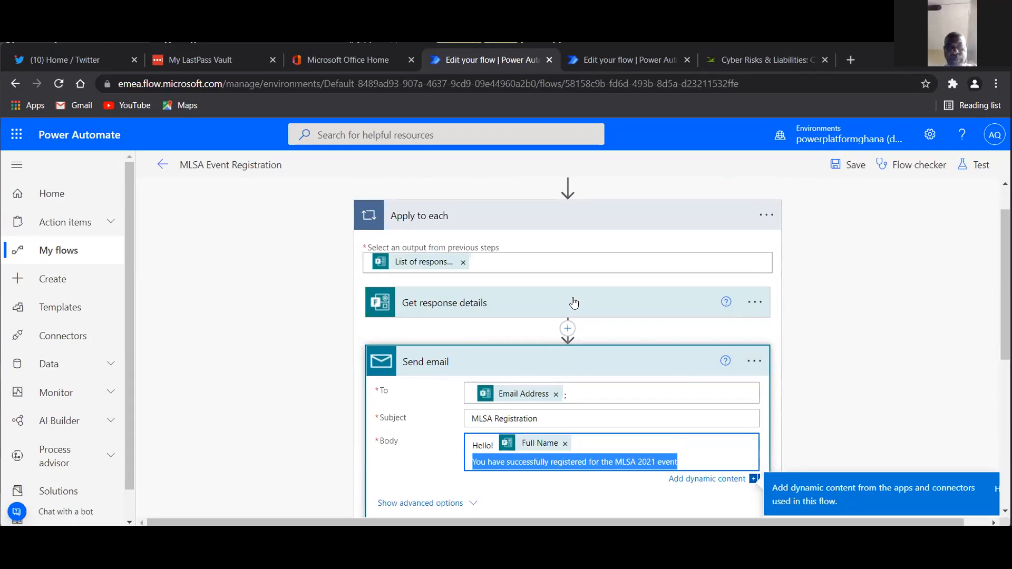
scroll(574, 301, up, 3)
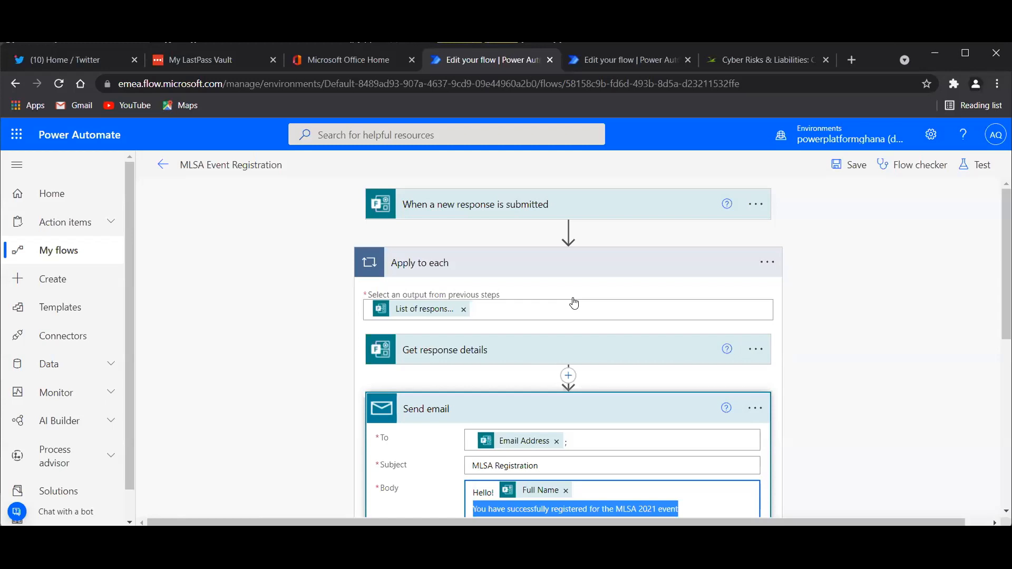
click(31, 251)
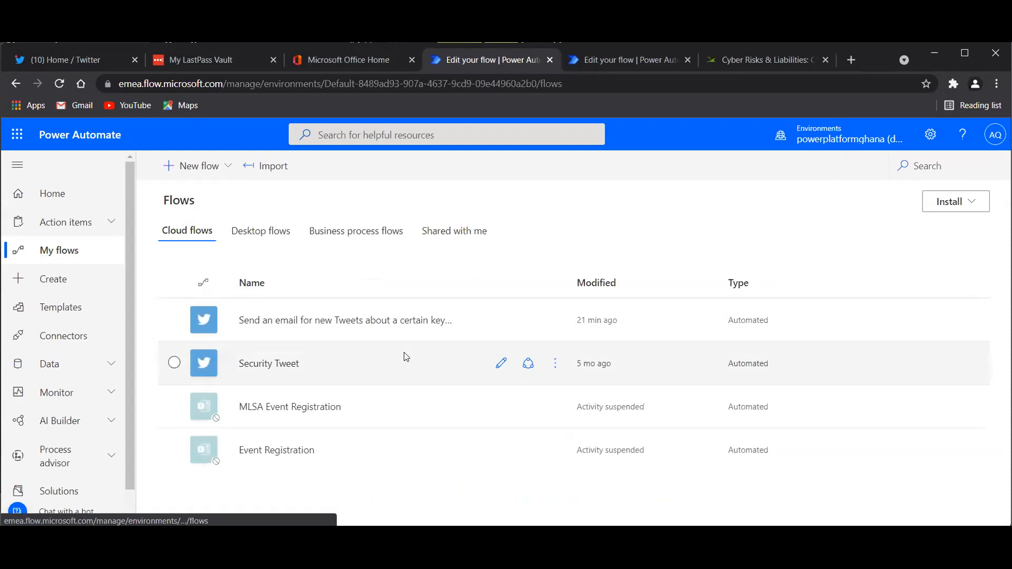
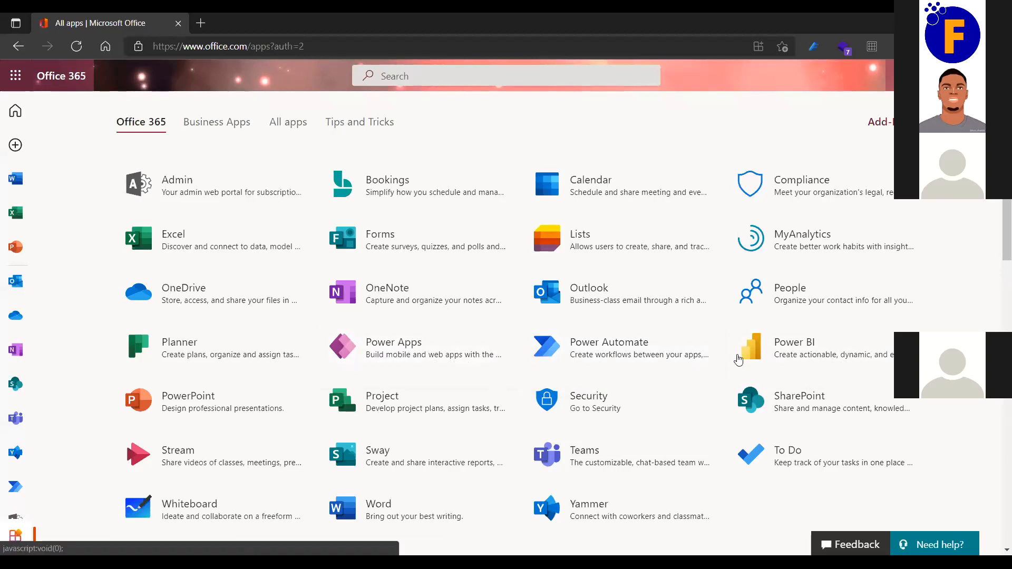
Launch Power Apps in a new tab, then return to the Office apps page and open Excel.
click(419, 350)
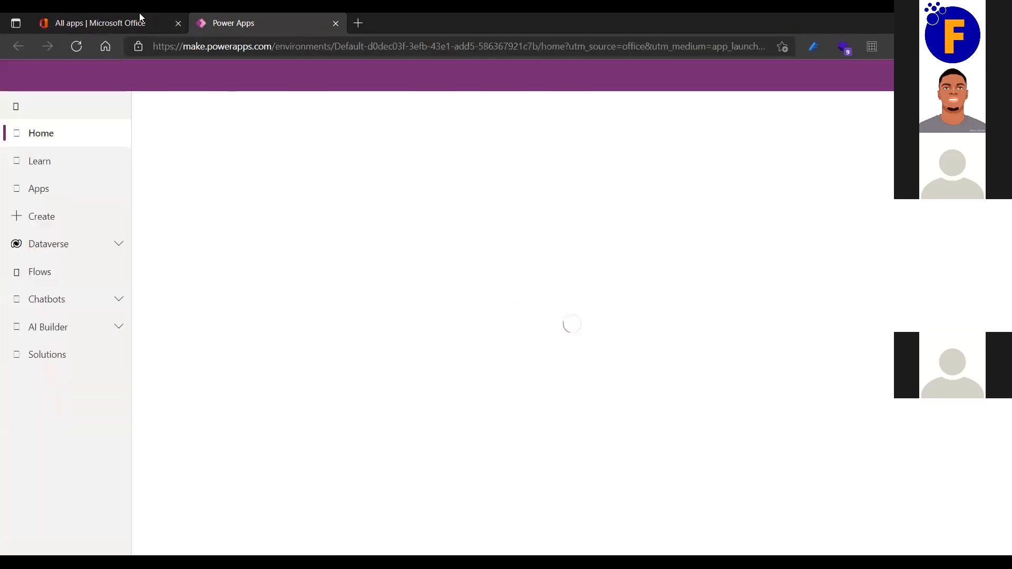
click(122, 16)
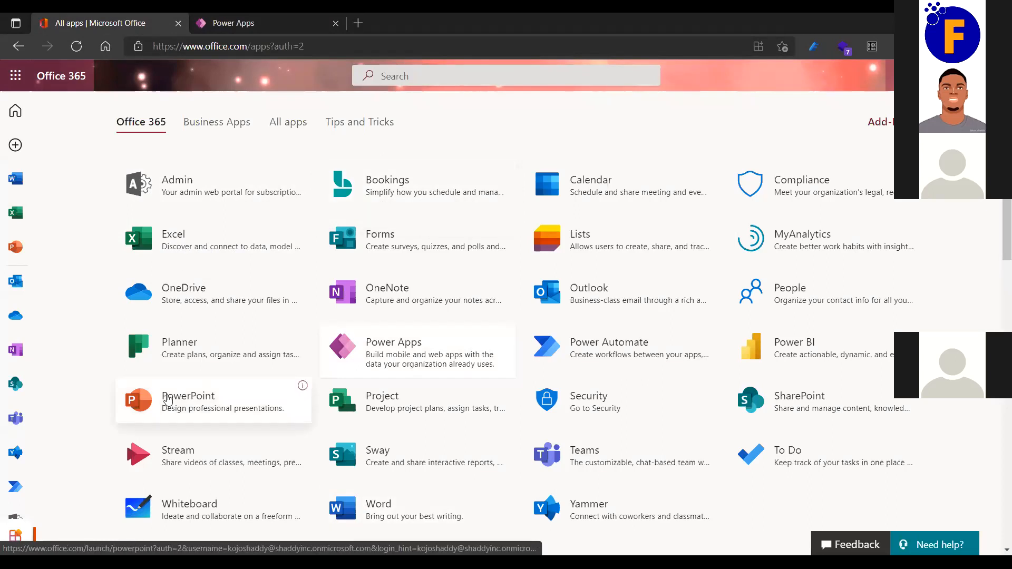
click(194, 241)
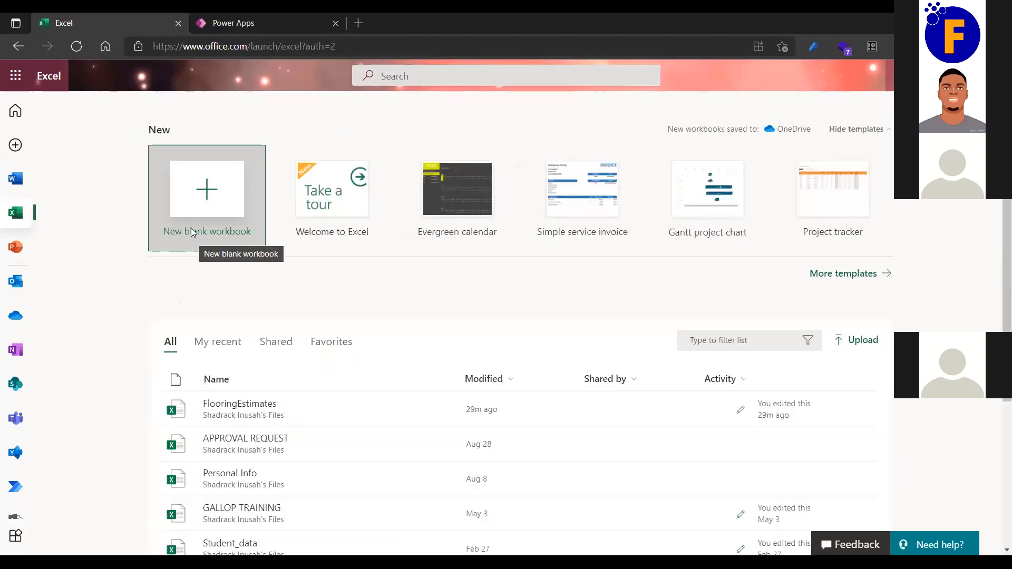
Scroll down to the recent workbooks list, with FlooringEstimates at the top.
scroll(418, 312, down, 3)
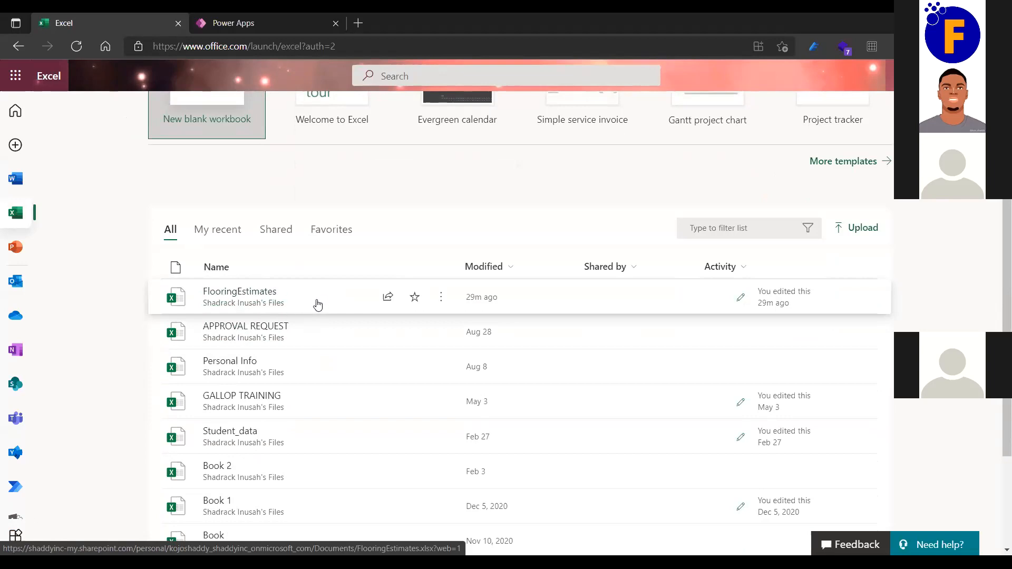
click(251, 135)
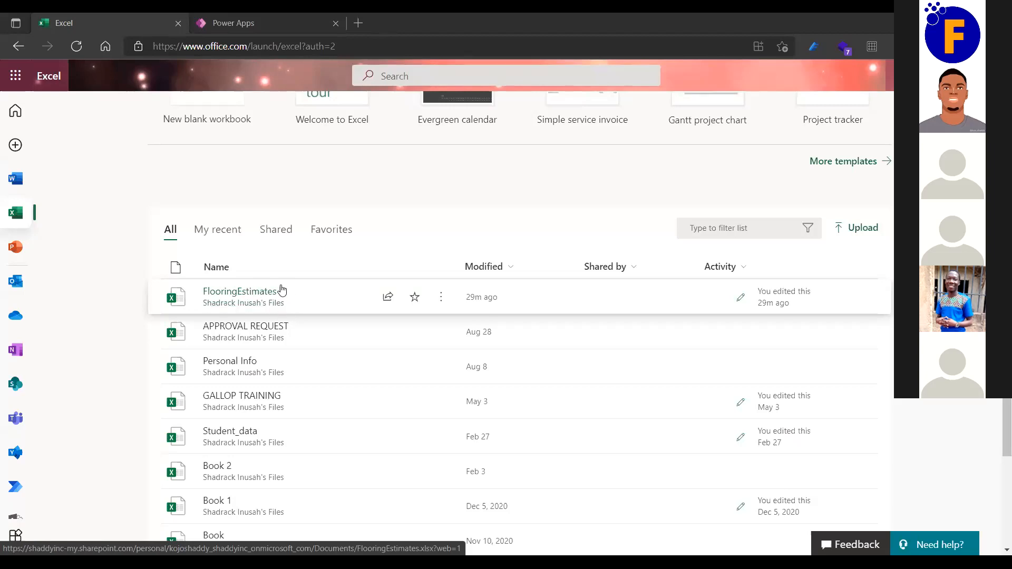
click(343, 302)
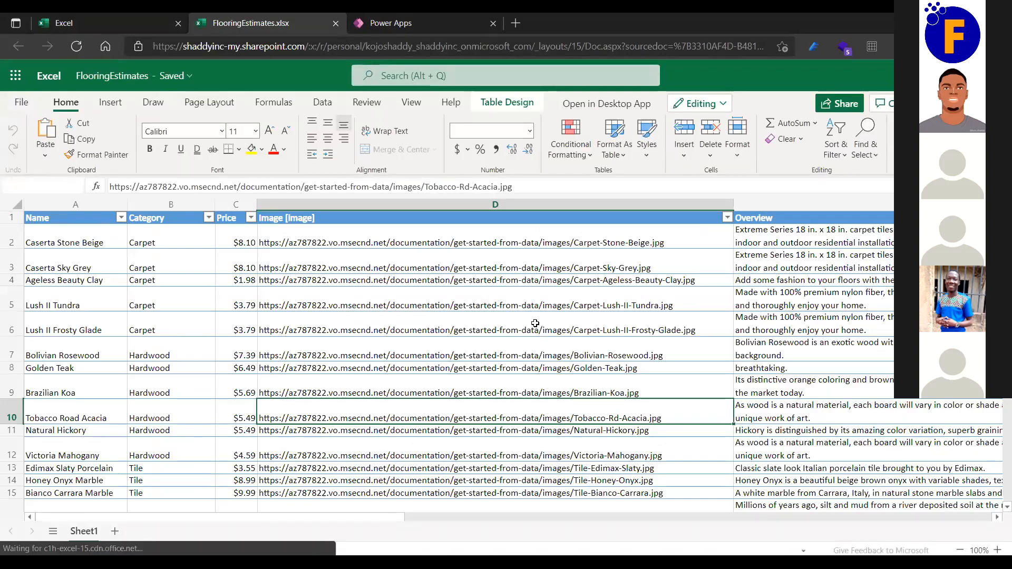
Scroll through the FlooringEstimates table of flooring products.
scroll(535, 323, down, 3)
scroll(535, 323, up, 3)
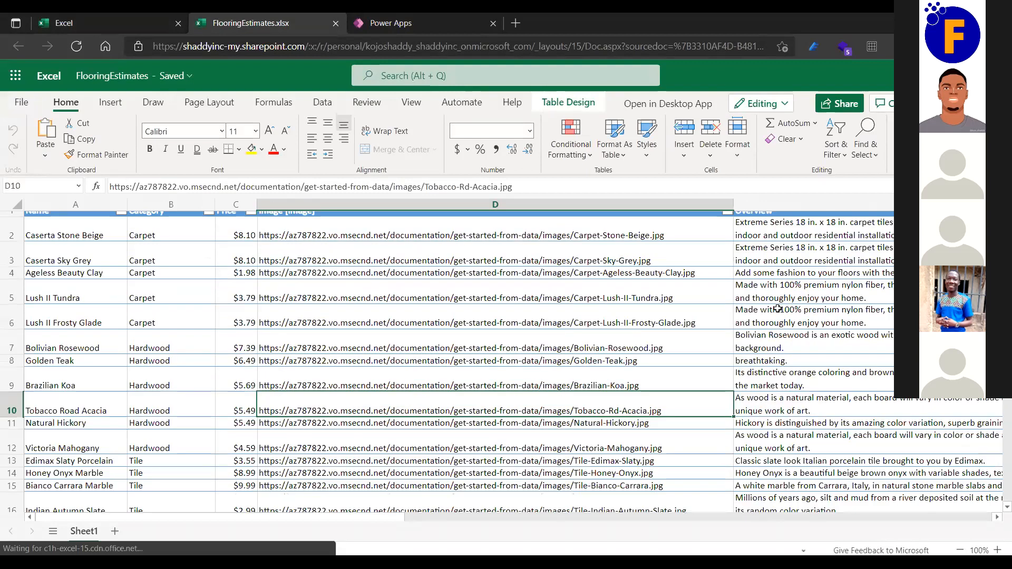
scroll(777, 309, up, 1)
scroll(777, 309, right, 3)
scroll(719, 332, left, 3)
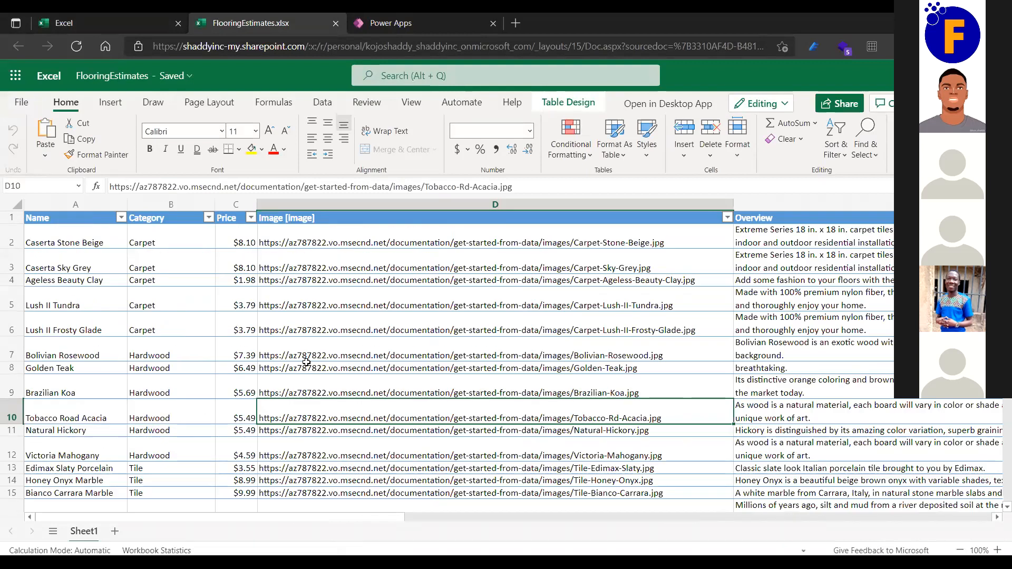
scroll(307, 362, down, 3)
scroll(306, 362, up, 3)
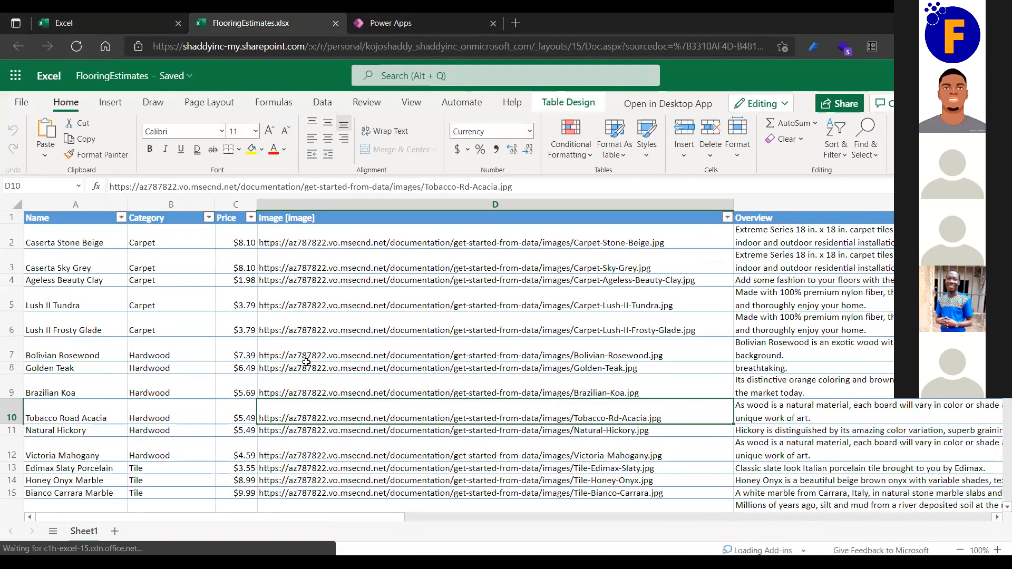
scroll(306, 362, down, 3)
scroll(306, 362, up, 3)
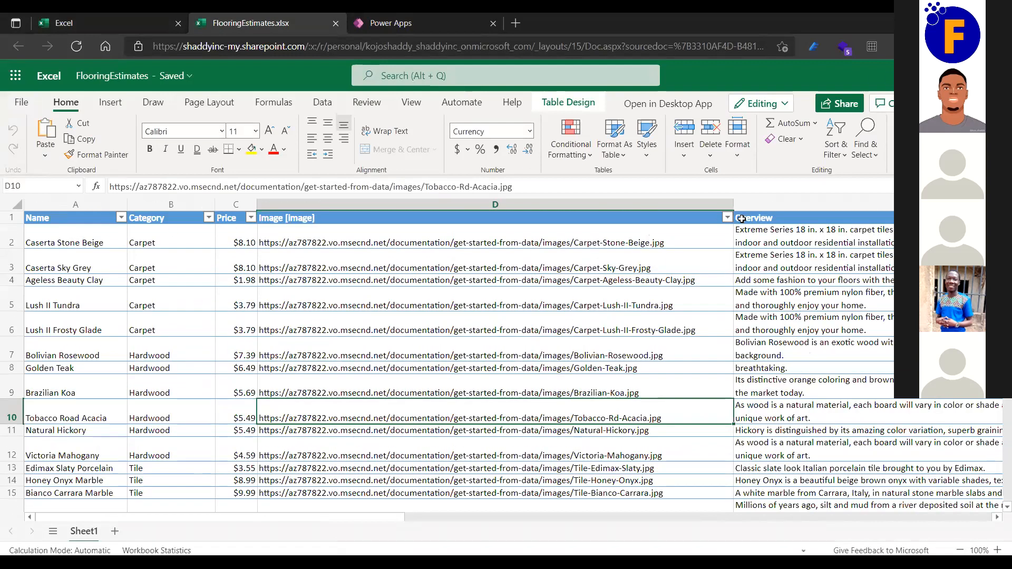
Select cell D2 to inspect the Carpet-Stone-Beige image link, then scroll the sheet.
click(393, 238)
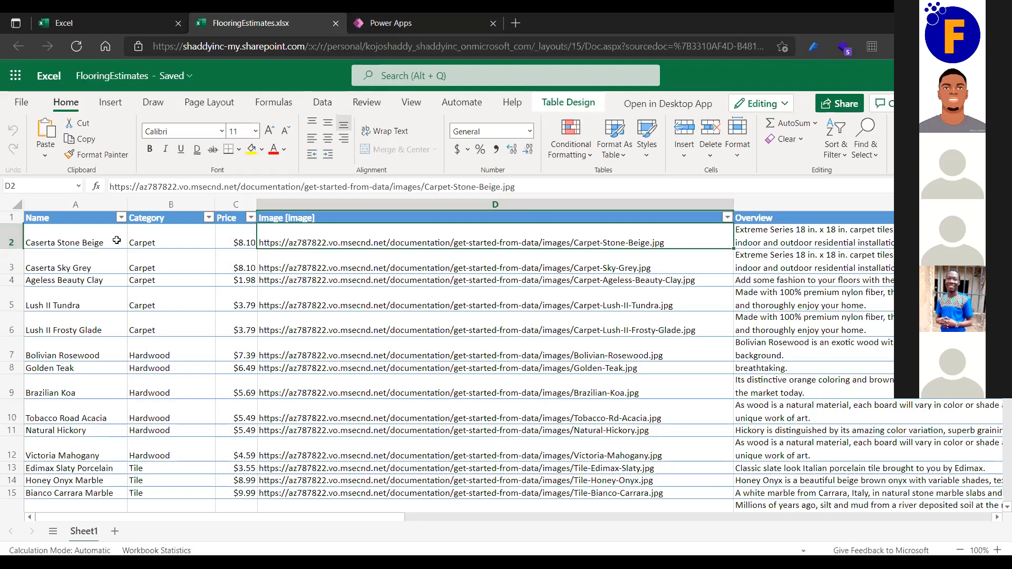
scroll(634, 418, right, 3)
scroll(637, 417, left, 3)
scroll(634, 421, down, 3)
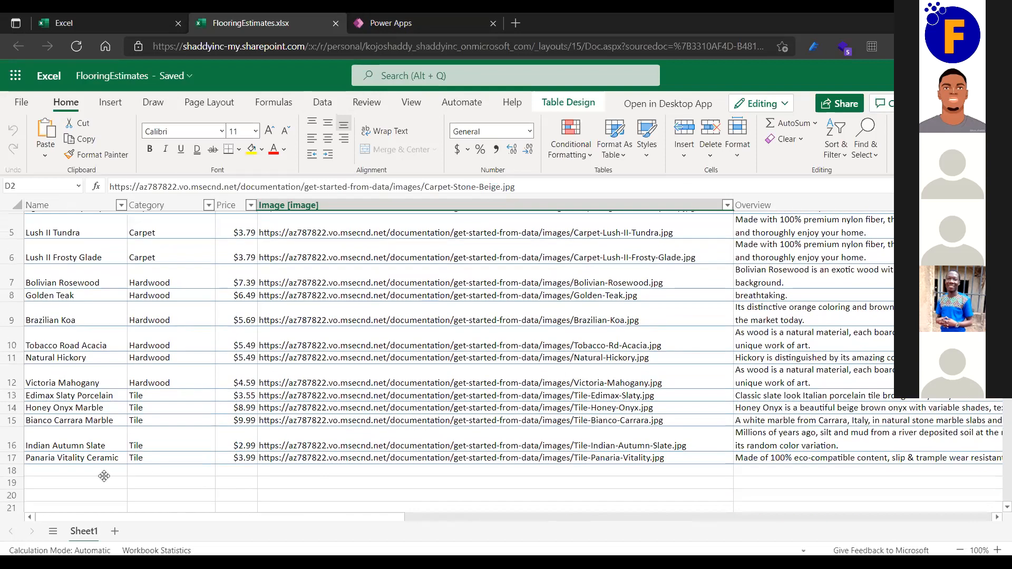
click(105, 472)
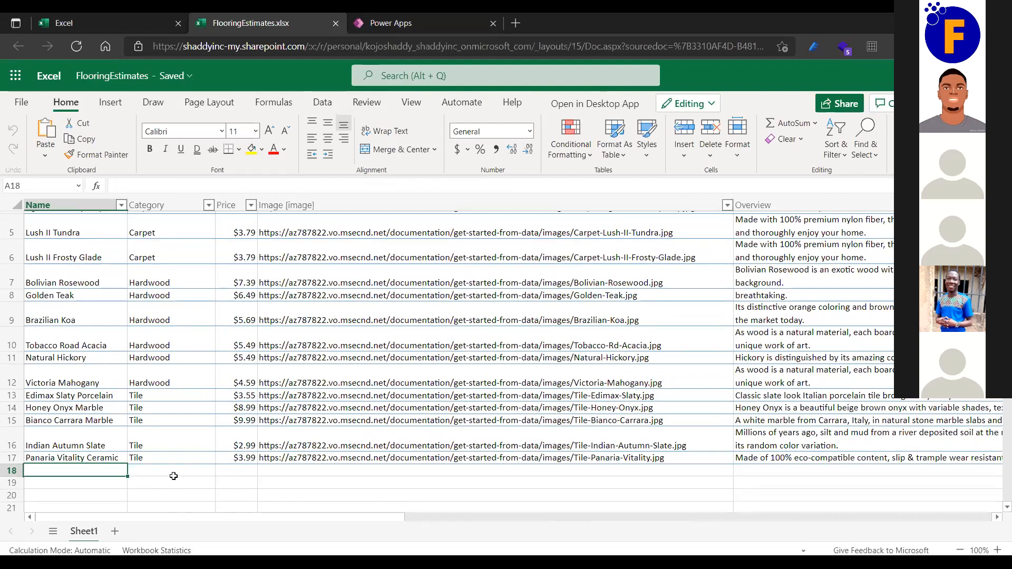
scroll(174, 476, up, 1)
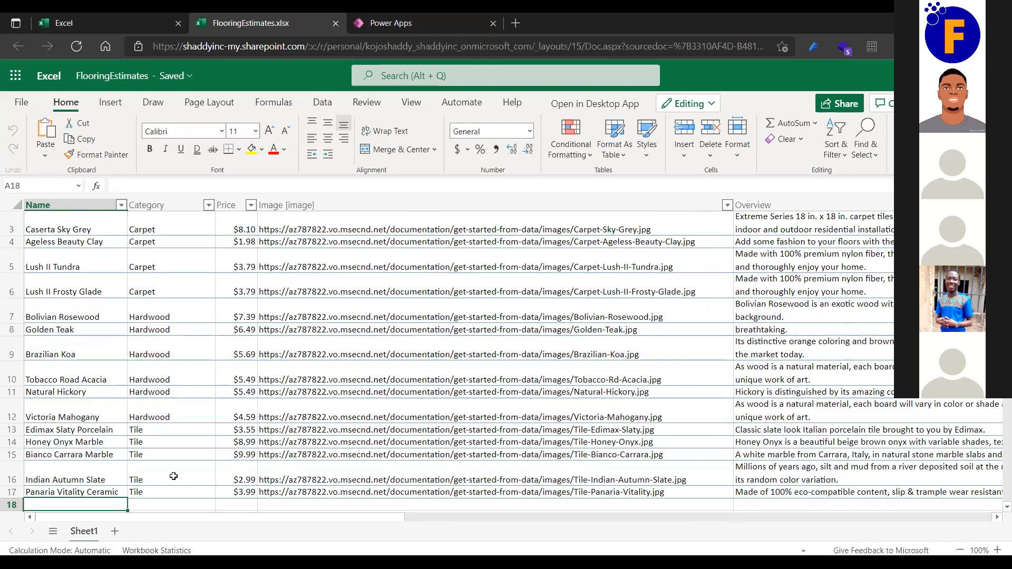
scroll(174, 476, up, 1)
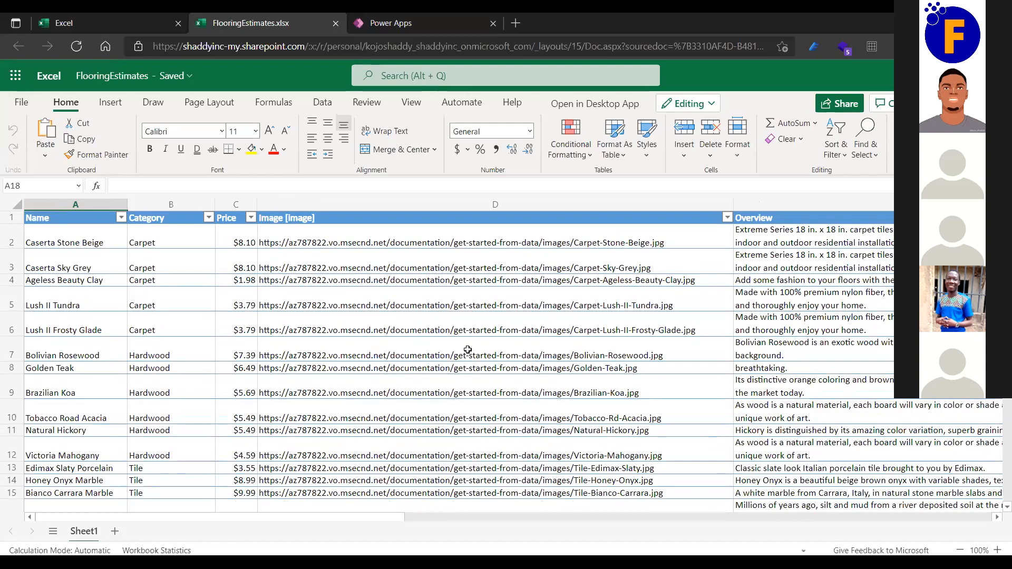
scroll(468, 350, down, 3)
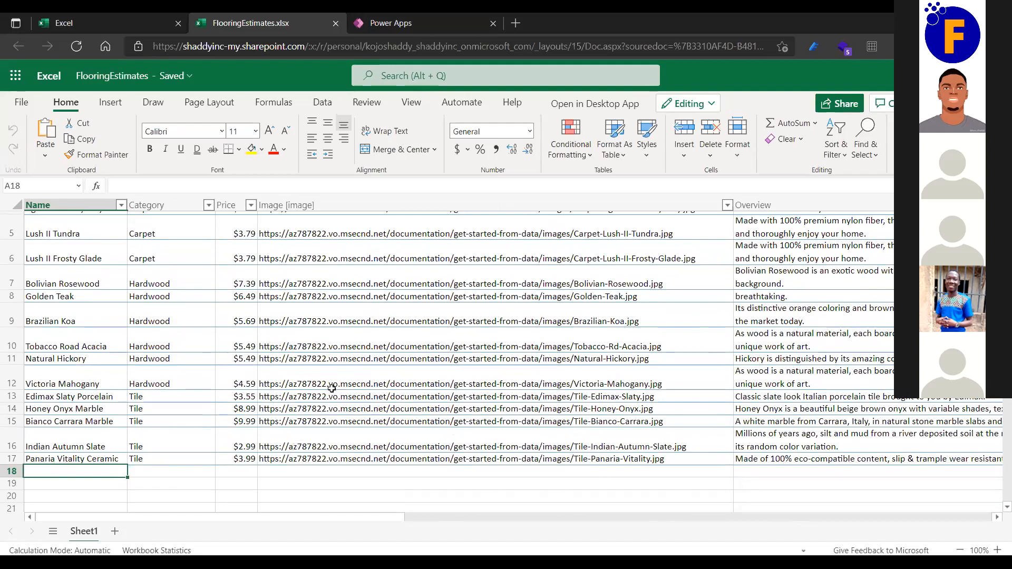
scroll(331, 388, up, 3)
scroll(332, 389, down, 4)
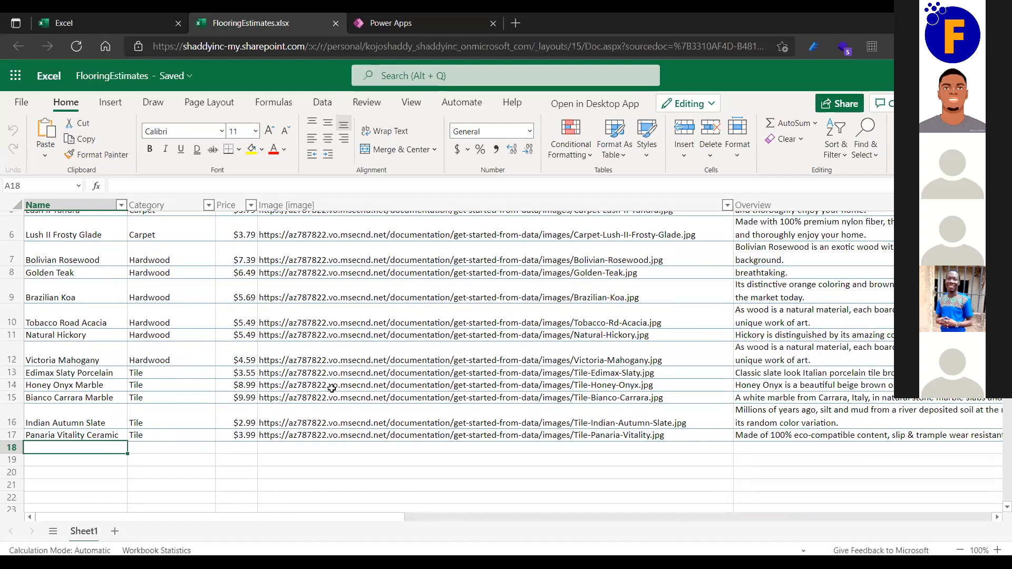
scroll(331, 389, down, 3)
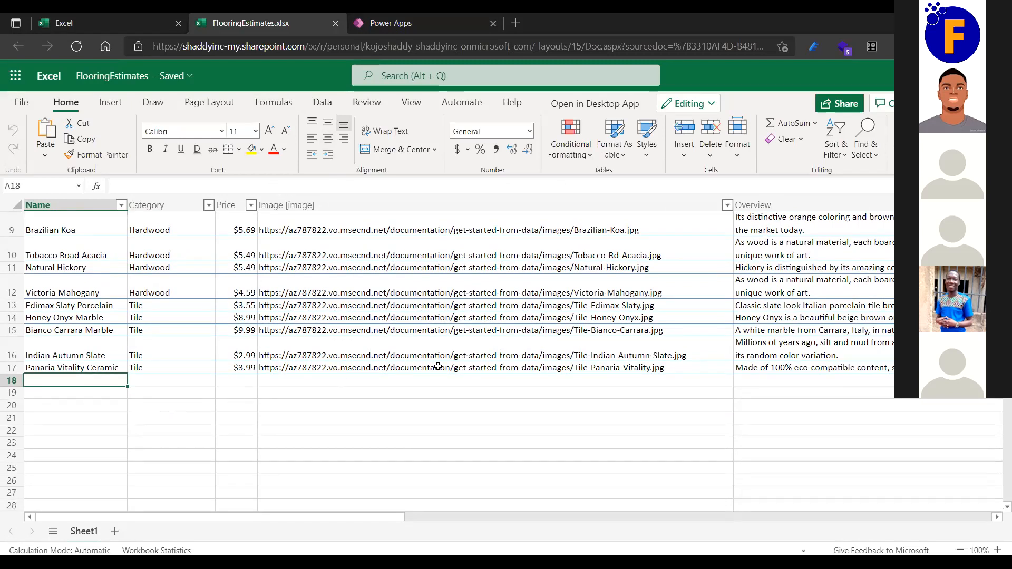
scroll(796, 387, right, 3)
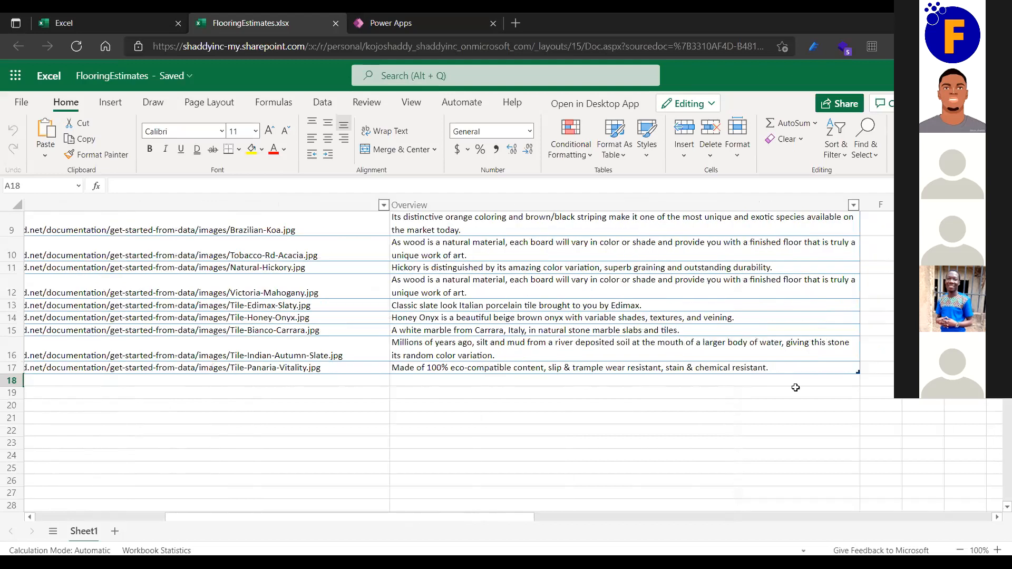
scroll(447, 409, left, 5)
scroll(447, 412, up, 3)
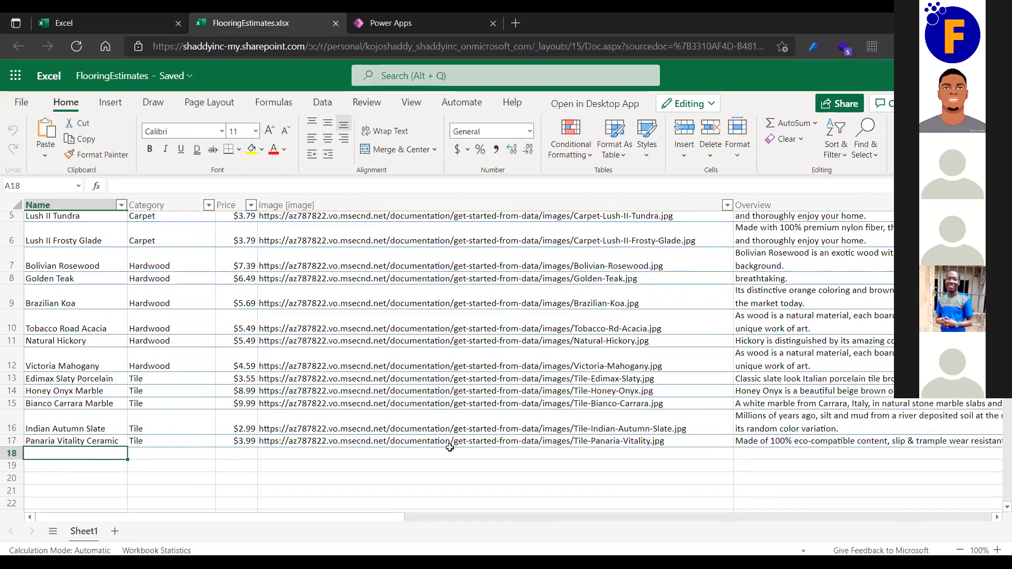
scroll(753, 449, right, 5)
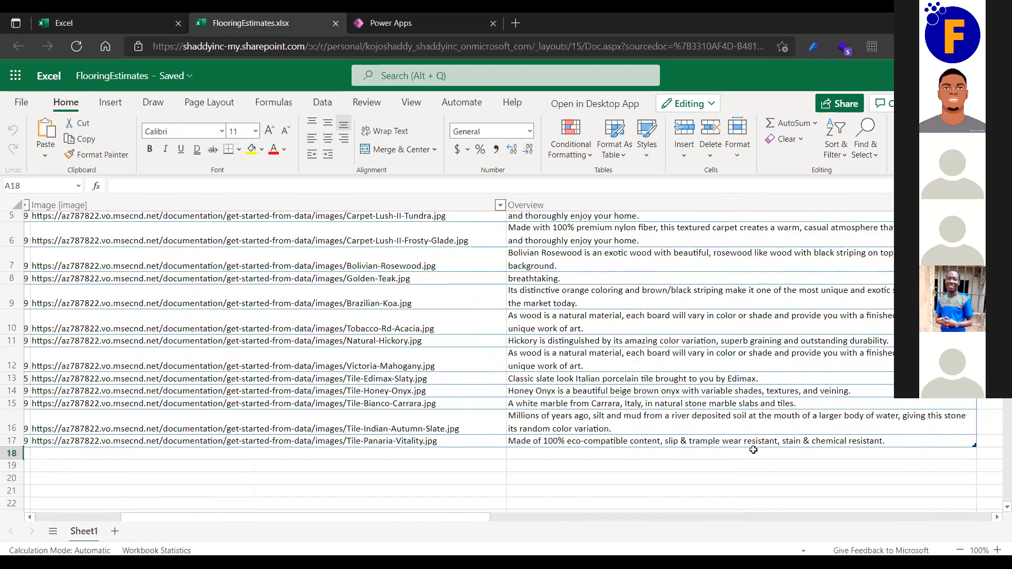
scroll(753, 449, left, 5)
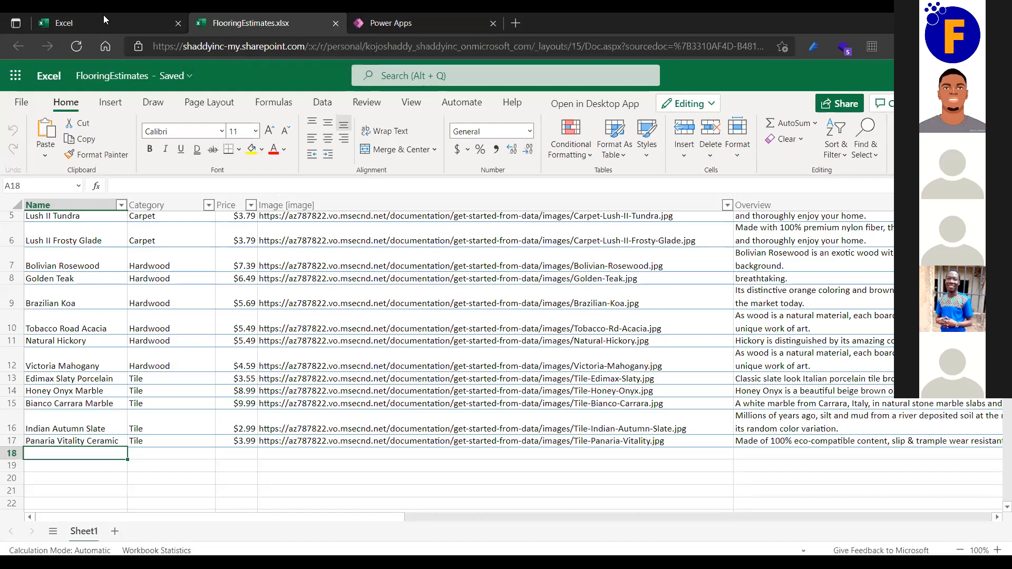
drag(222, 25, 75, 34)
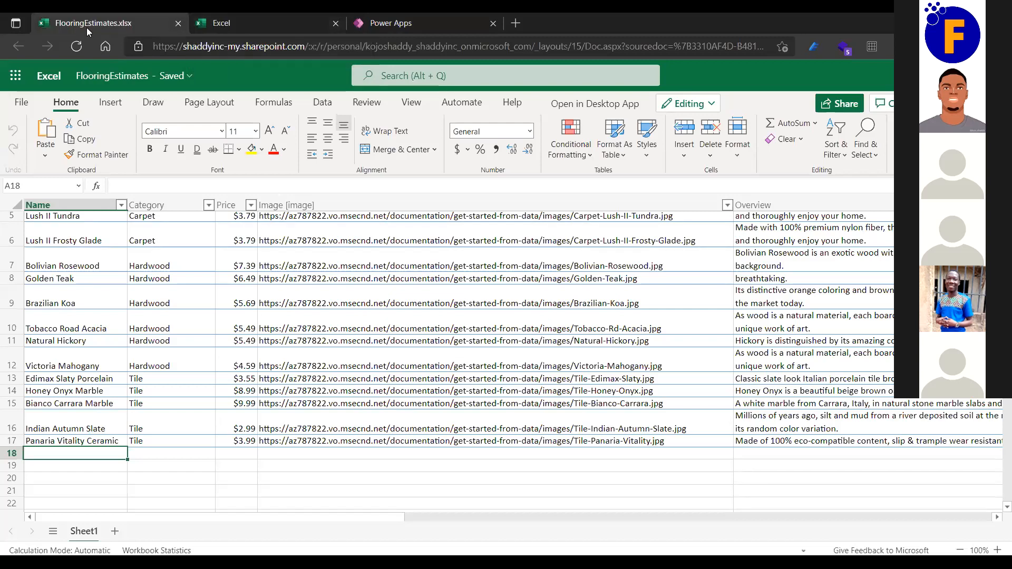
Close the FlooringEstimates workbook tab and return to the Power Apps home page.
click(179, 23)
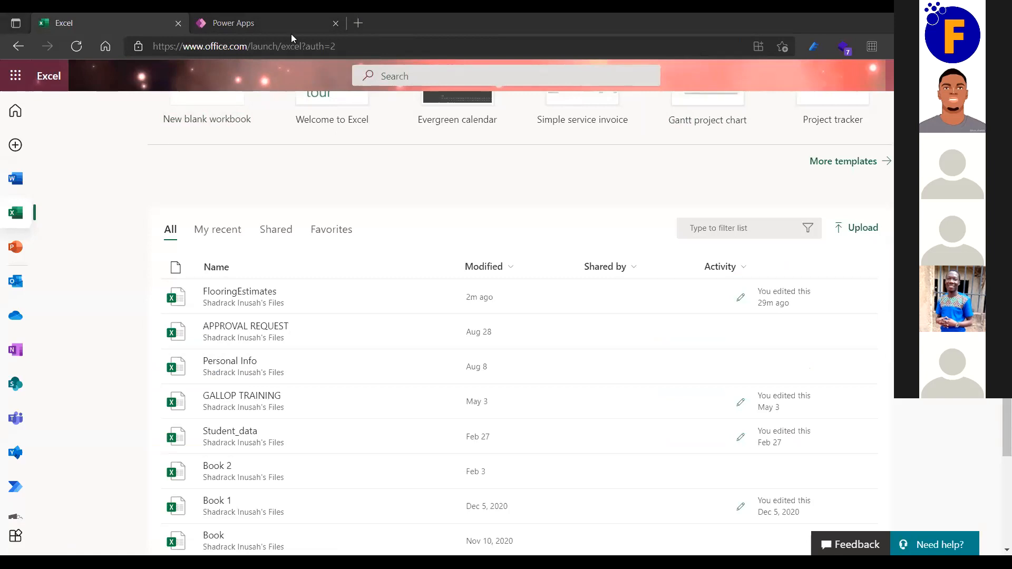
click(264, 26)
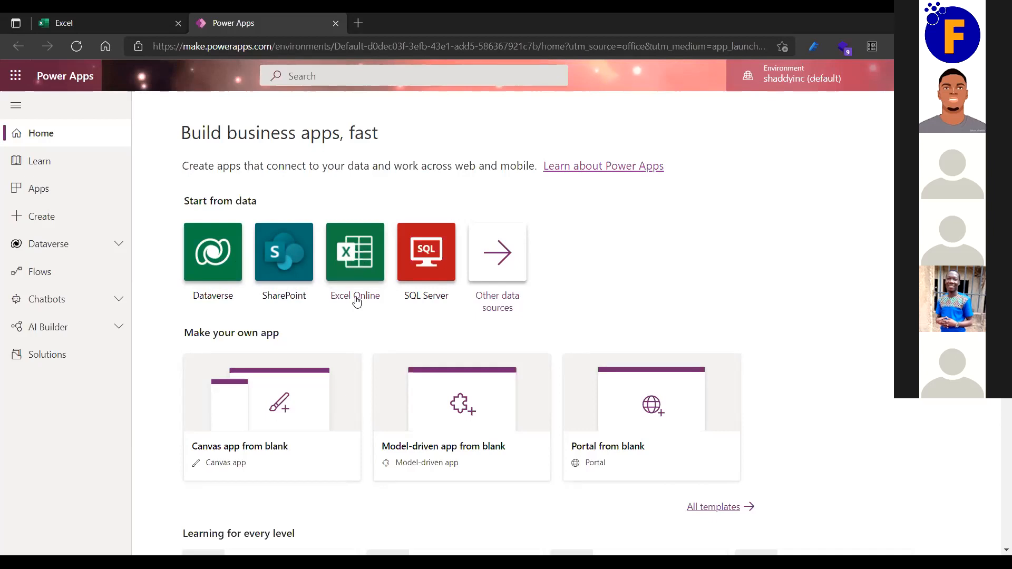
Scroll down the Power Apps home page to the Canvas, Model-driven and Portal app options.
scroll(373, 336, down, 3)
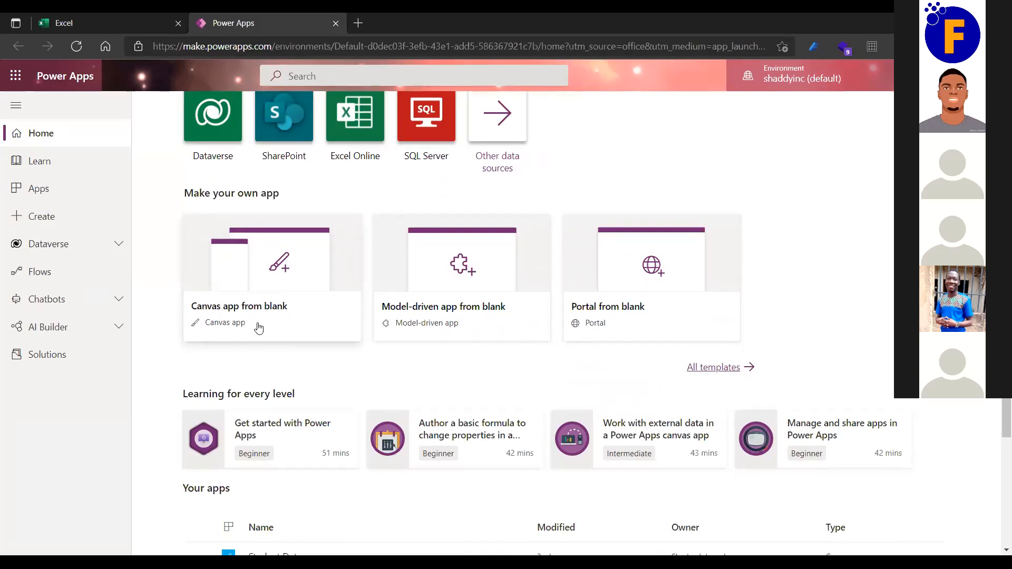
click(272, 298)
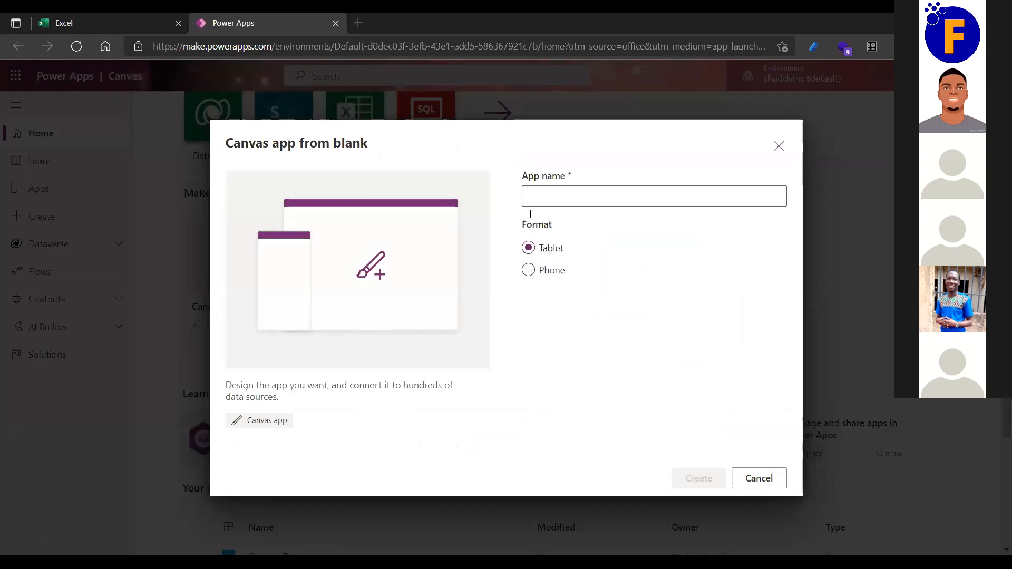
click(766, 483)
scroll(364, 345, down, 4)
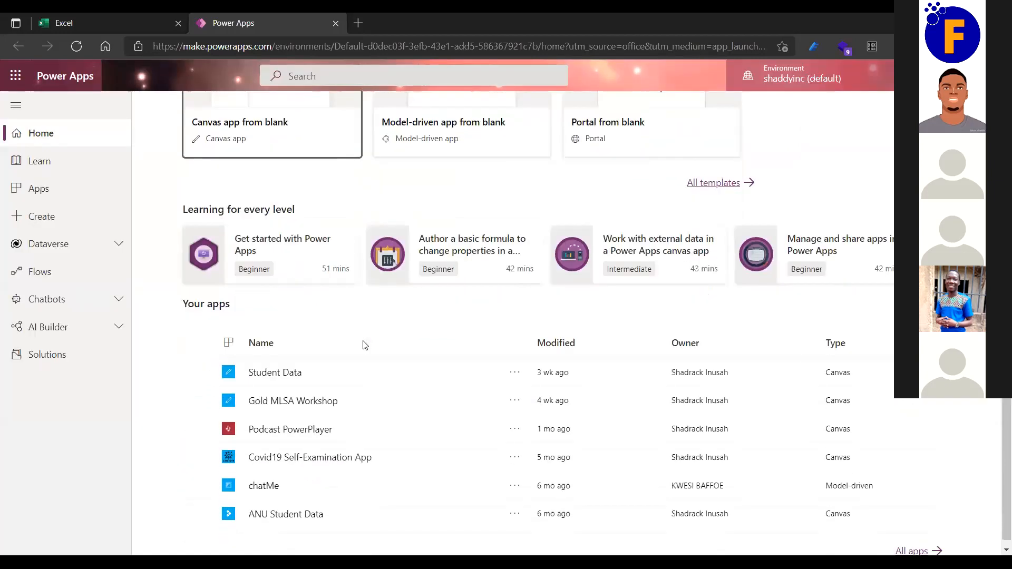
Open All templates and browse the Start from template gallery.
scroll(610, 297, up, 1)
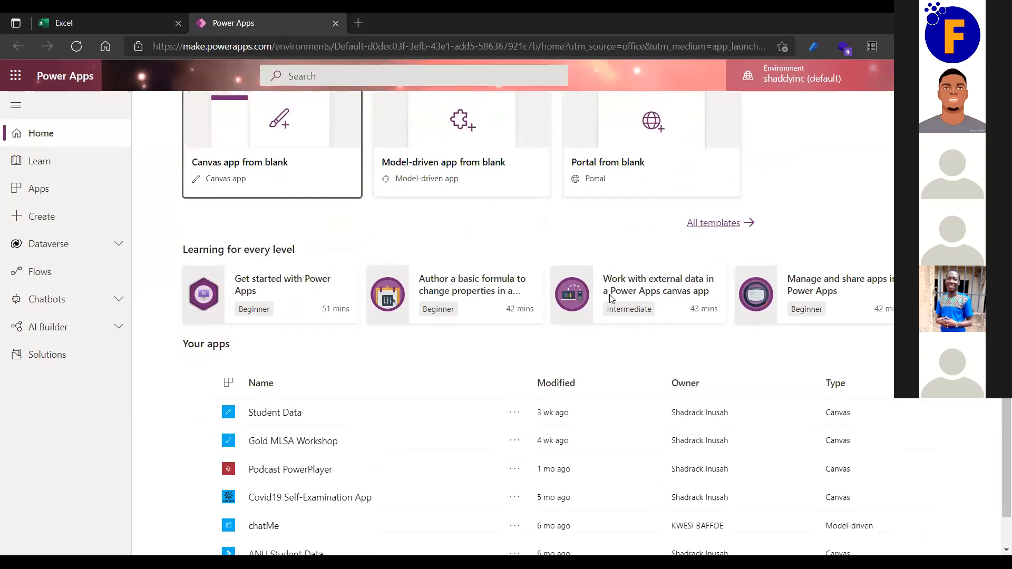
click(728, 225)
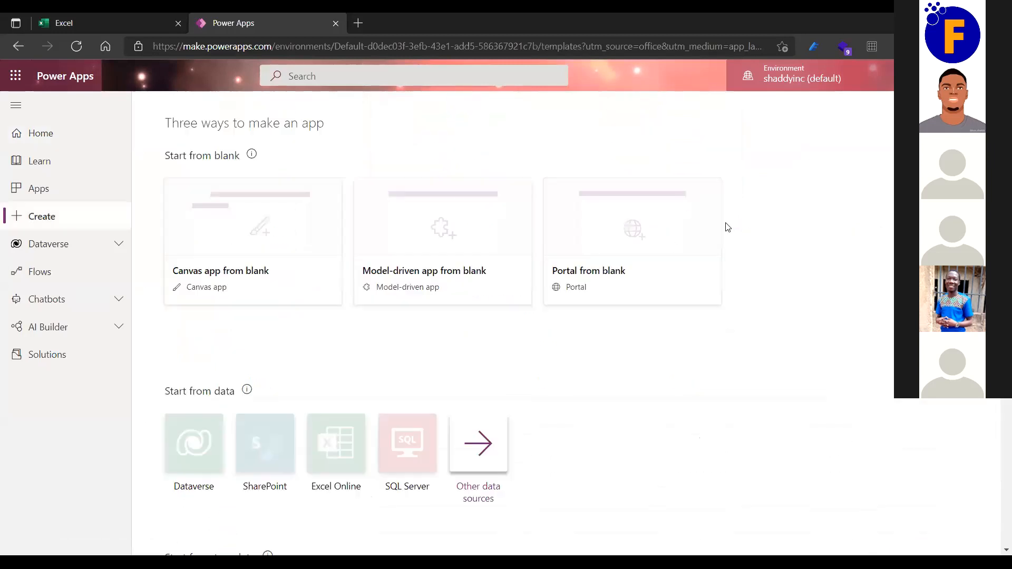
scroll(582, 334, down, 5)
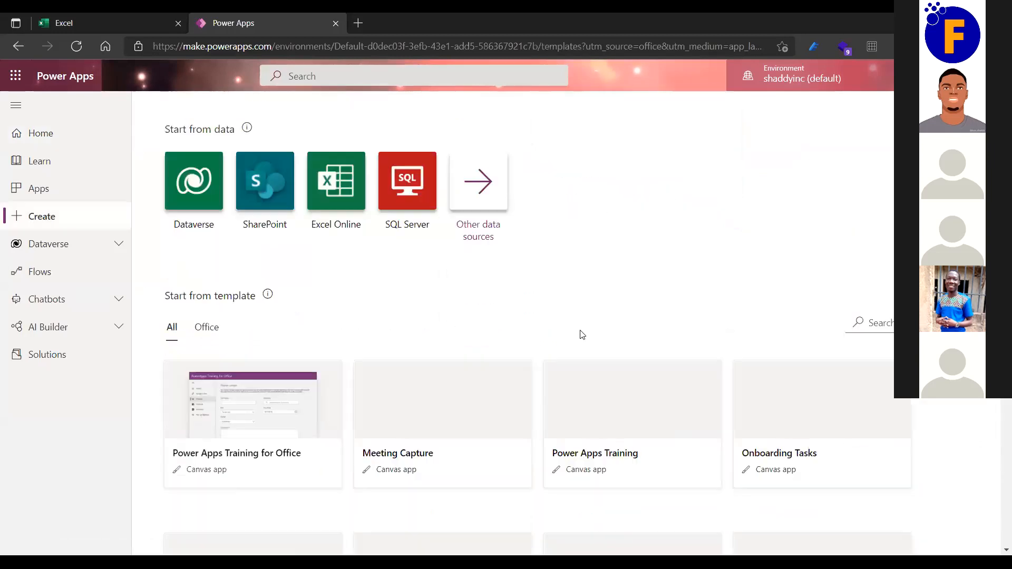
scroll(582, 335, down, 7)
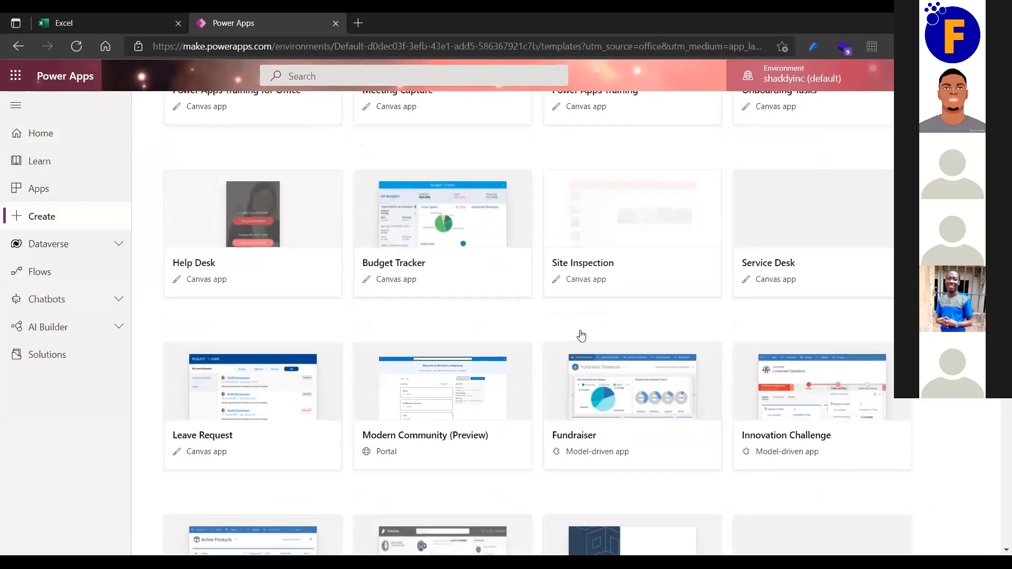
scroll(582, 335, up, 5)
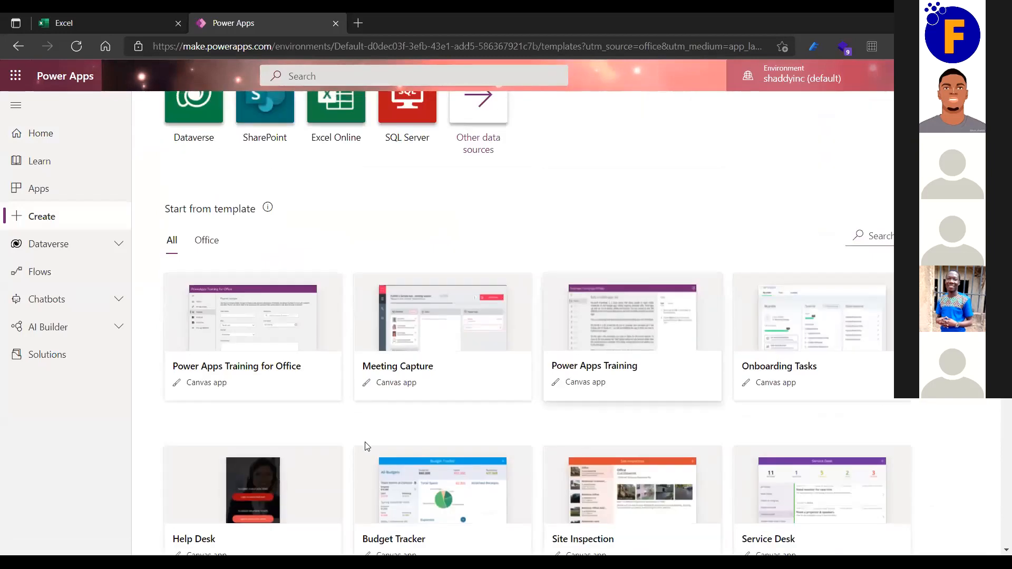
scroll(419, 445, down, 7)
scroll(318, 354, up, 3)
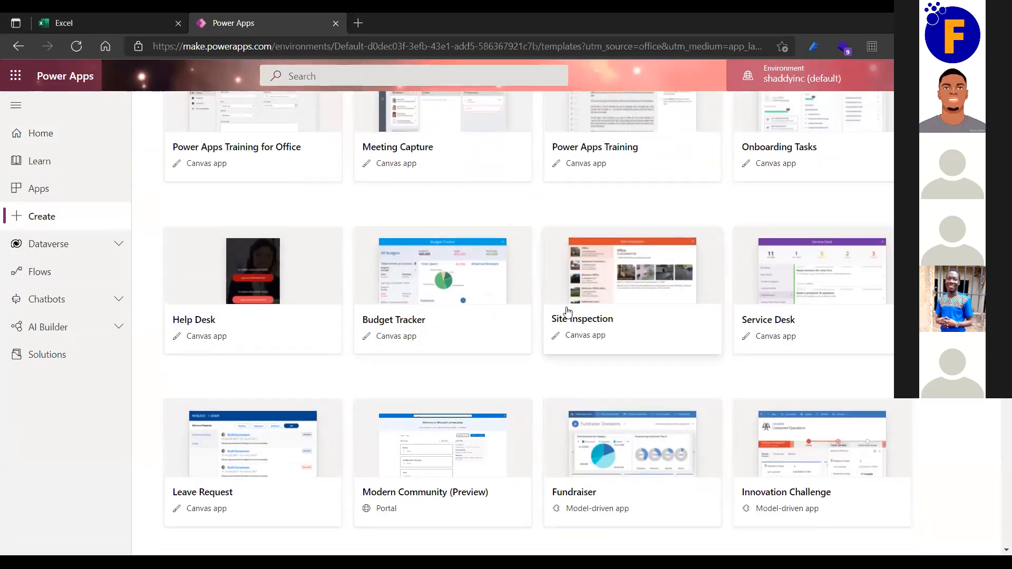
scroll(568, 311, up, 3)
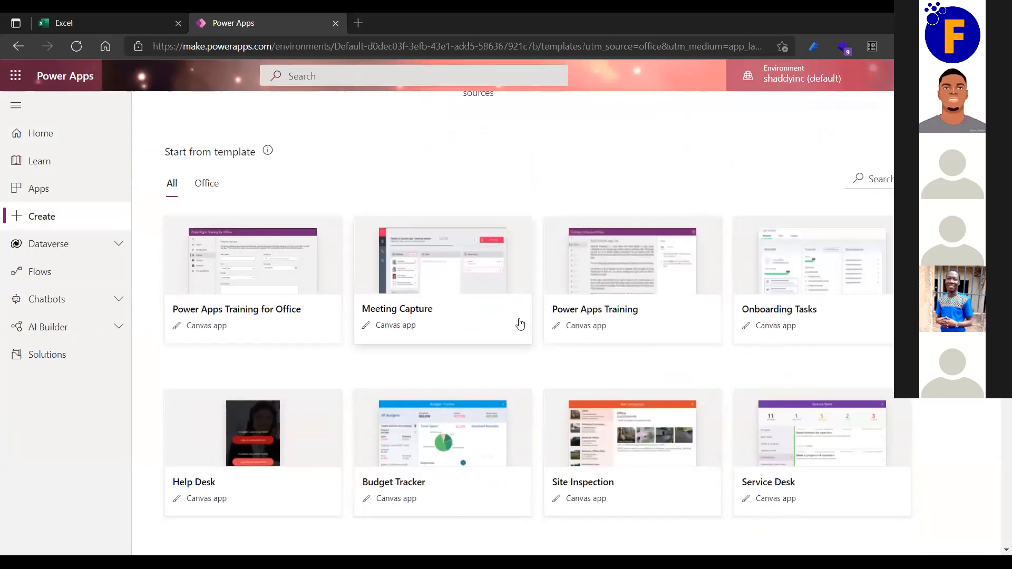
scroll(527, 401, down, 3)
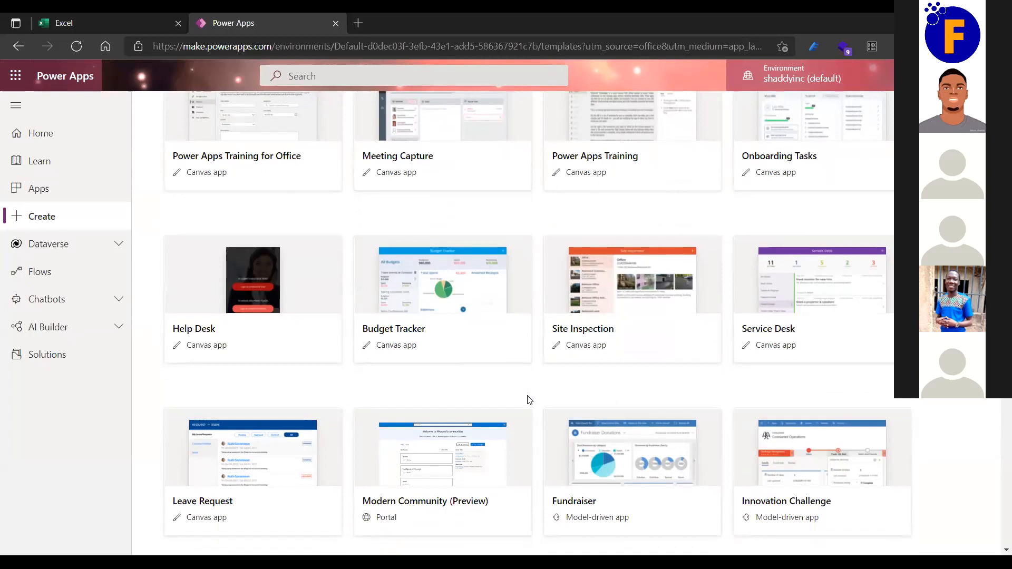
scroll(529, 401, down, 4)
scroll(529, 400, down, 5)
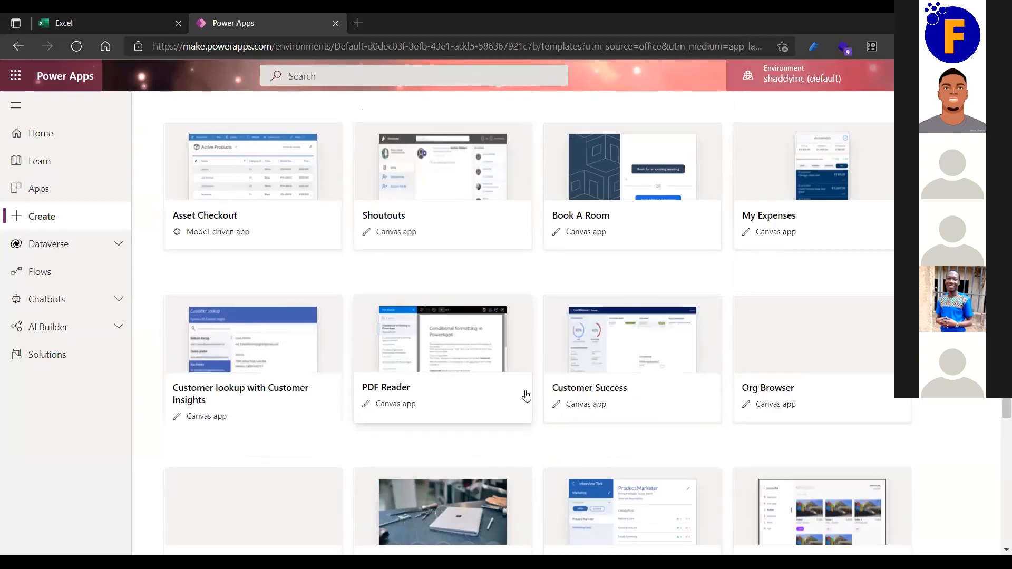
scroll(523, 395, down, 3)
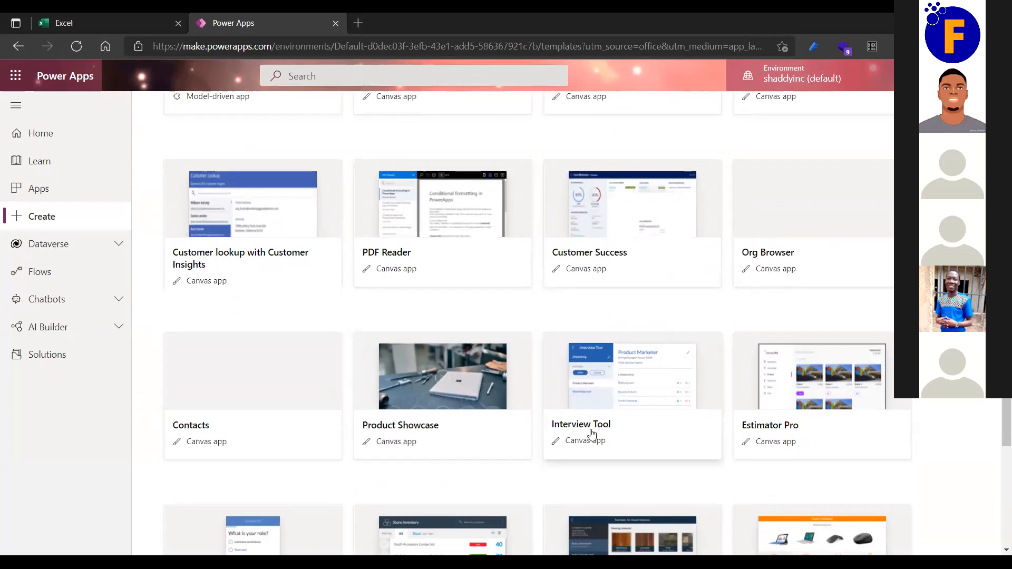
scroll(407, 443, down, 3)
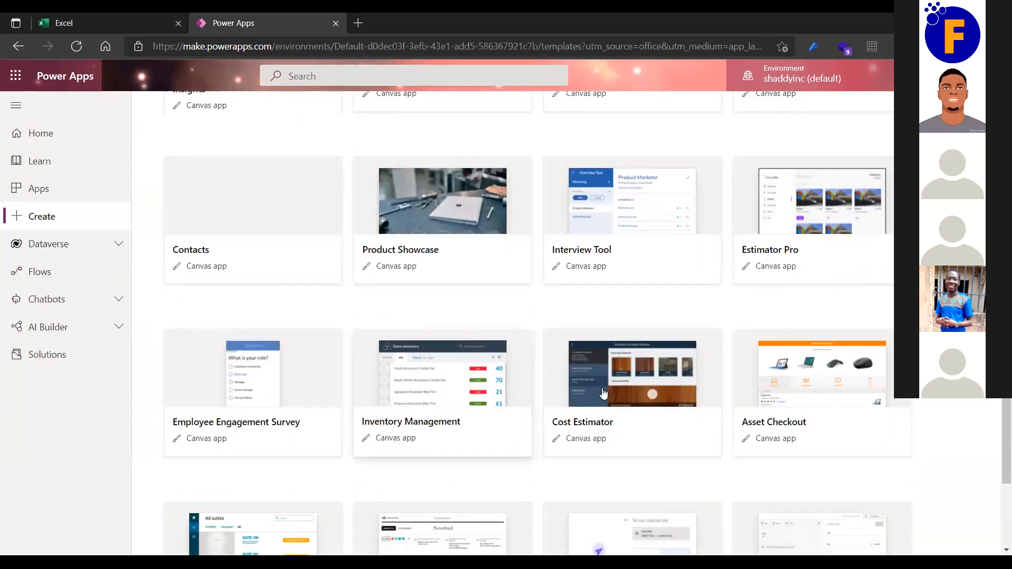
scroll(602, 392, down, 5)
scroll(603, 393, up, 20)
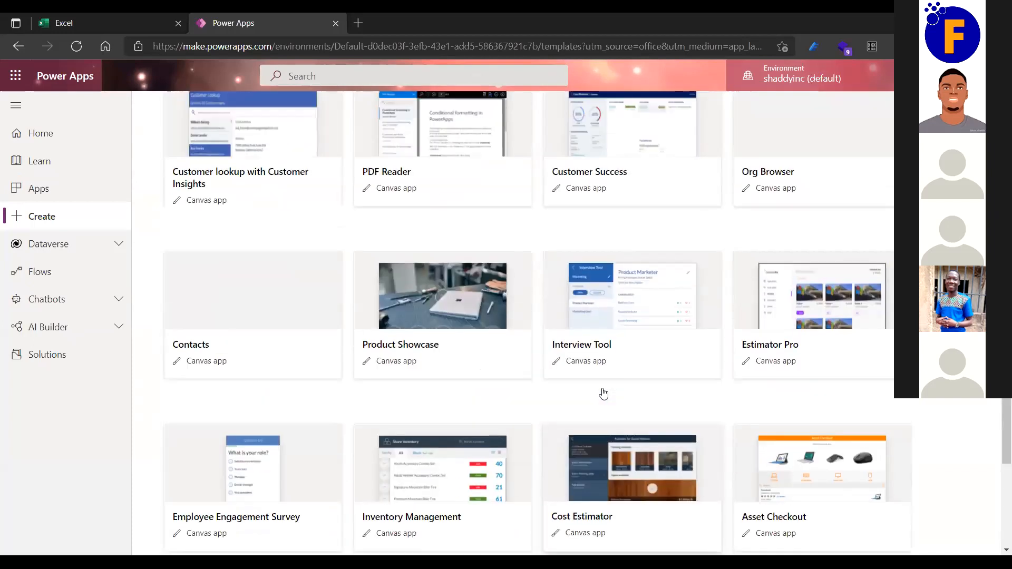
scroll(603, 393, down, 7)
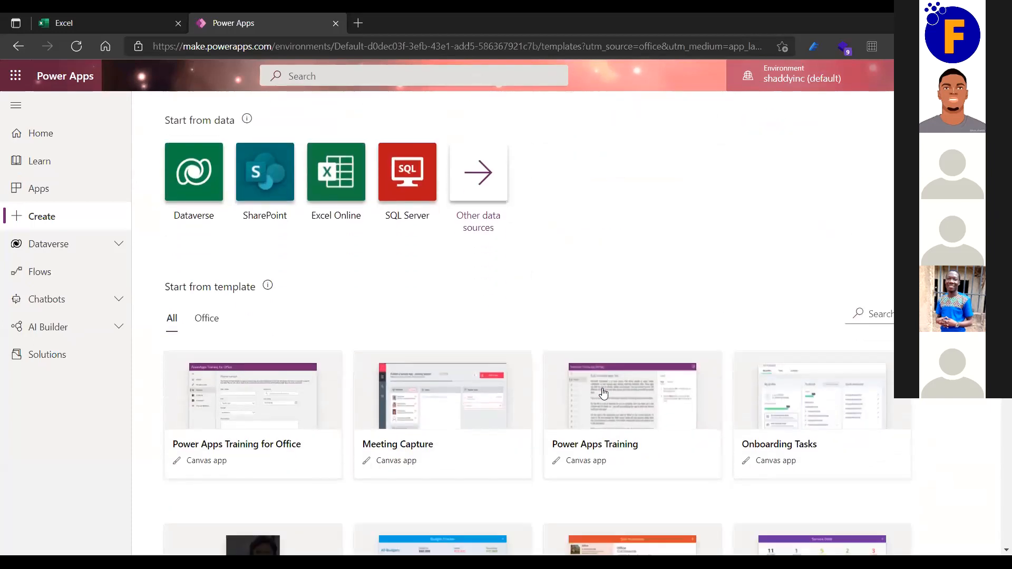
scroll(604, 393, up, 7)
scroll(604, 393, down, 1)
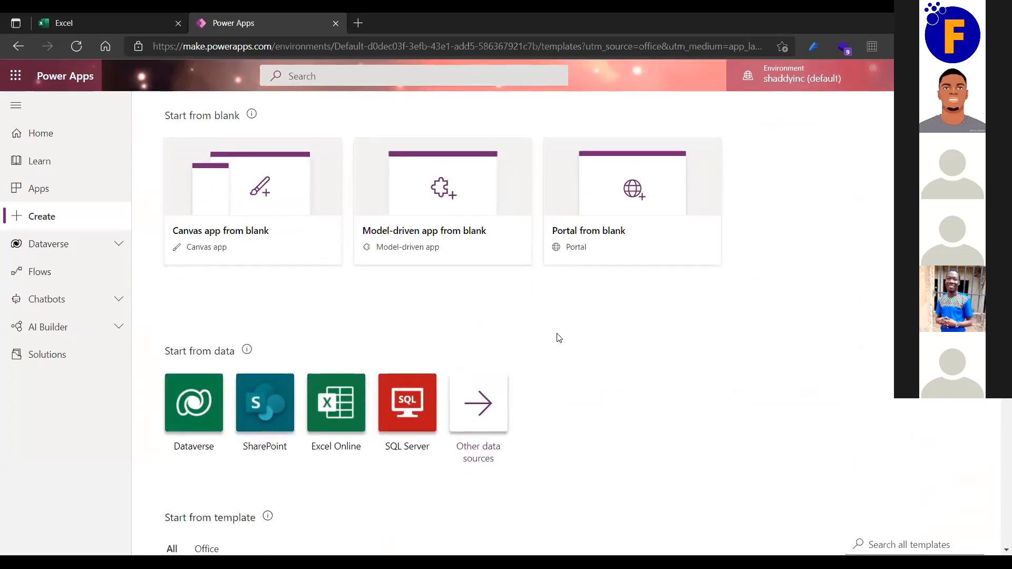
scroll(557, 338, up, 1)
scroll(558, 337, down, 2)
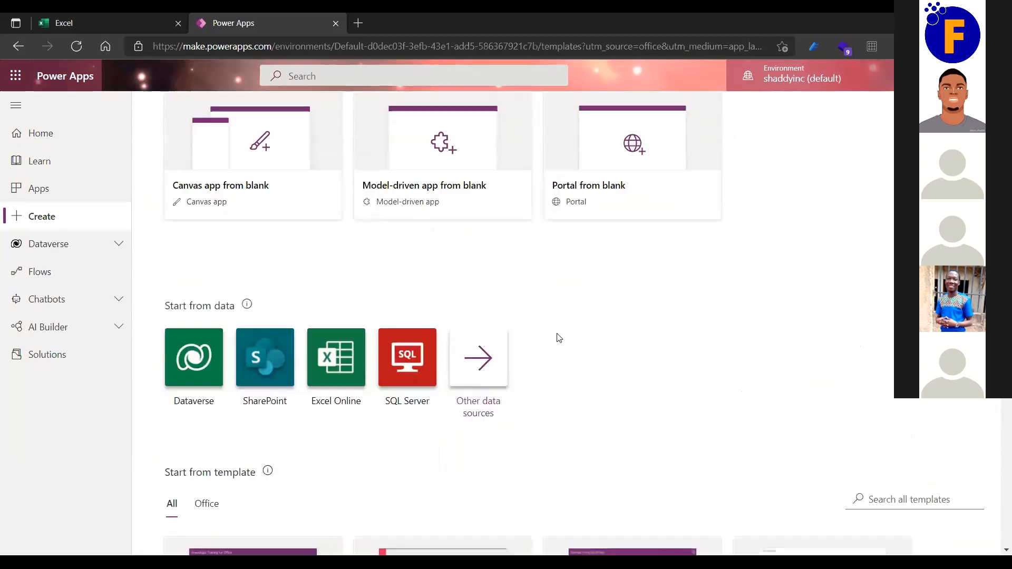
Start a canvas app from Excel Online data, reloading the page when it stalls.
click(347, 349)
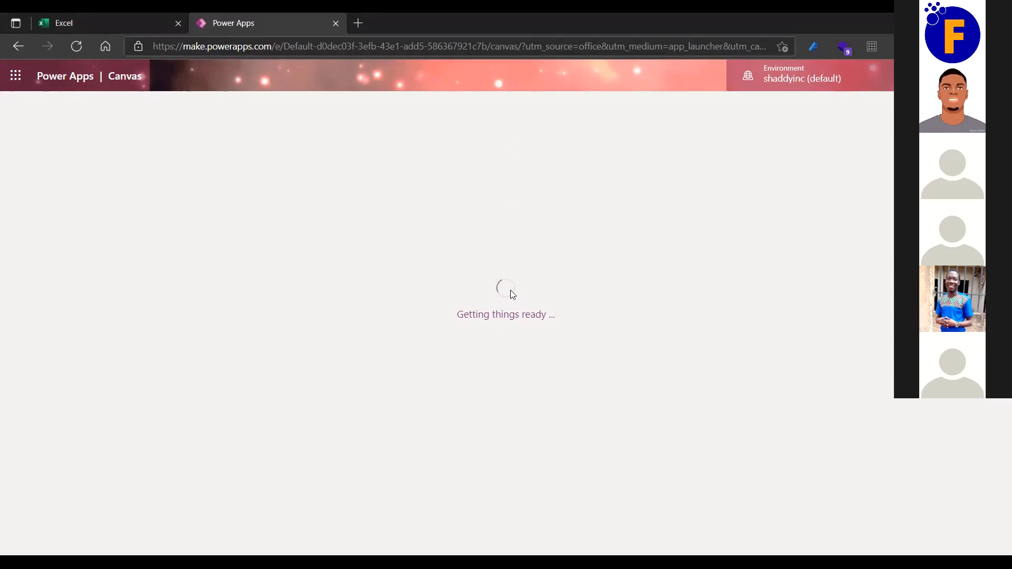
click(75, 47)
click(570, 117)
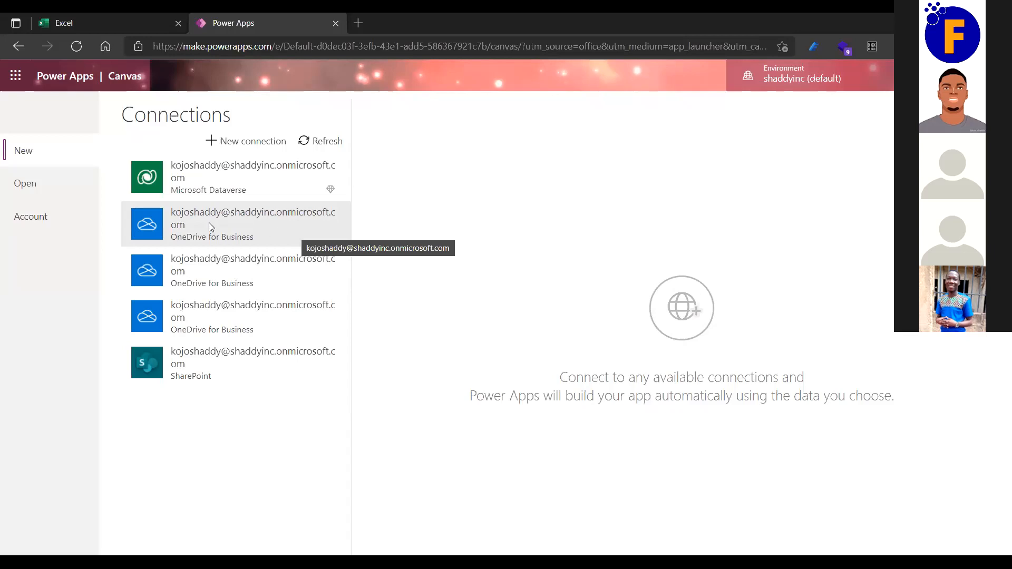
Choose the OneDrive for Business connection and browse its Excel file list.
click(244, 227)
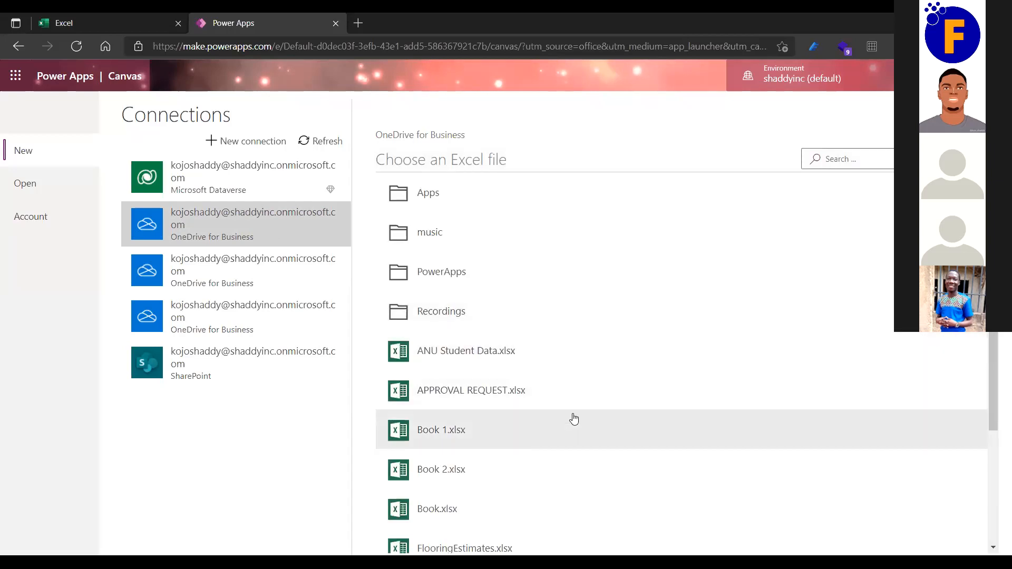
scroll(574, 419, down, 3)
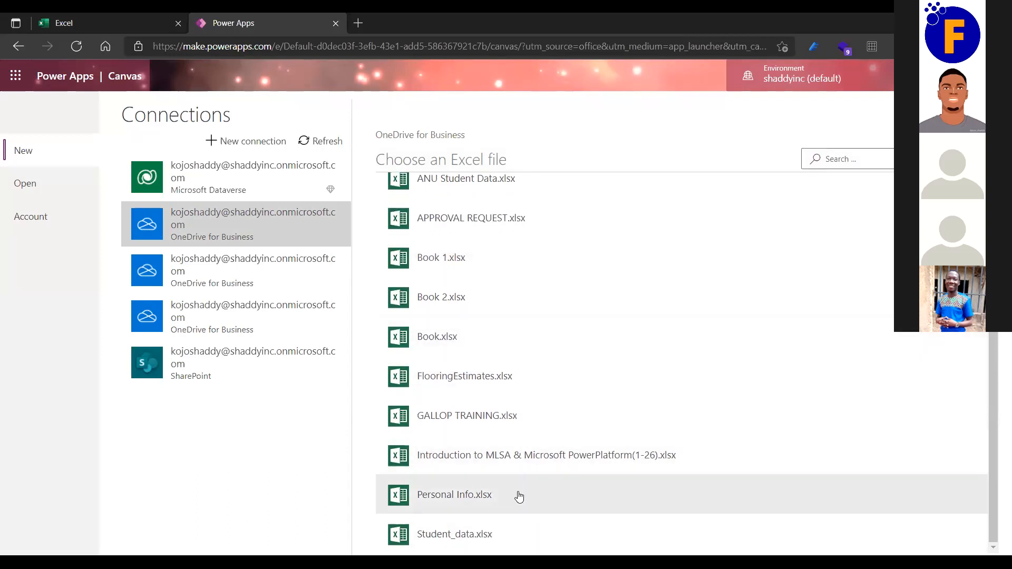
scroll(519, 496, up, 3)
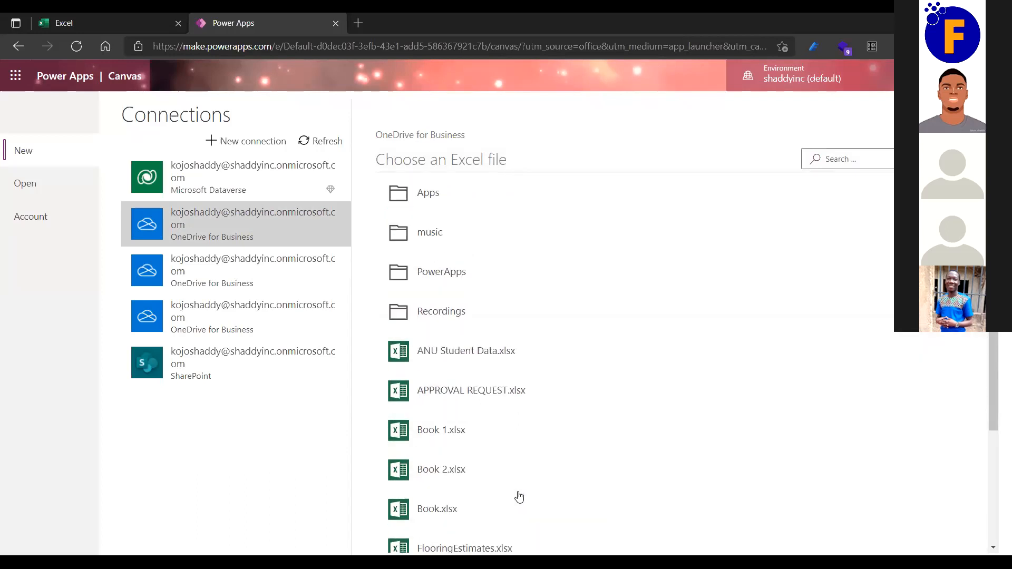
scroll(480, 412, down, 3)
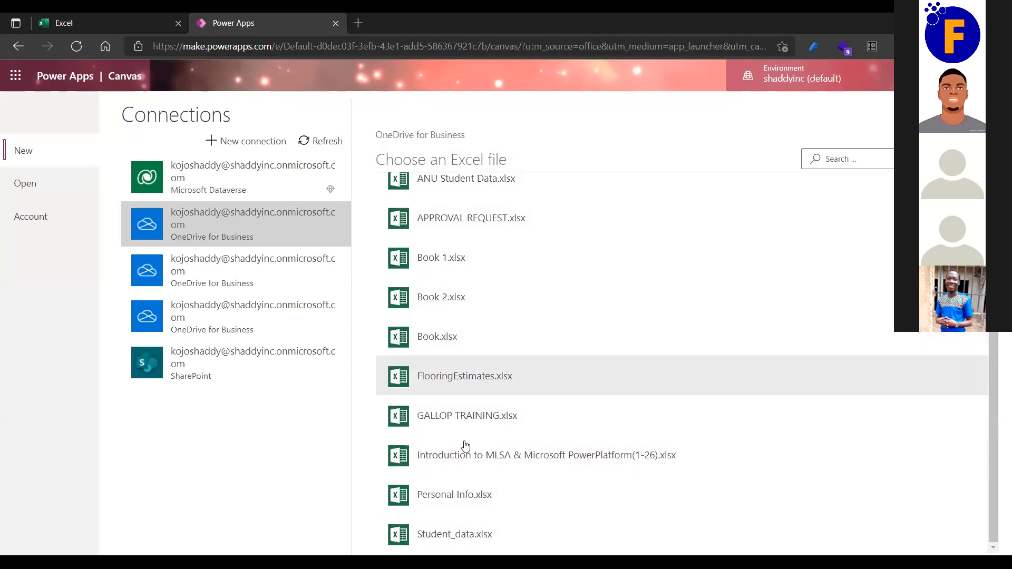
Open FlooringEstimates.xlsx and select its FlooringEstimates table.
click(448, 381)
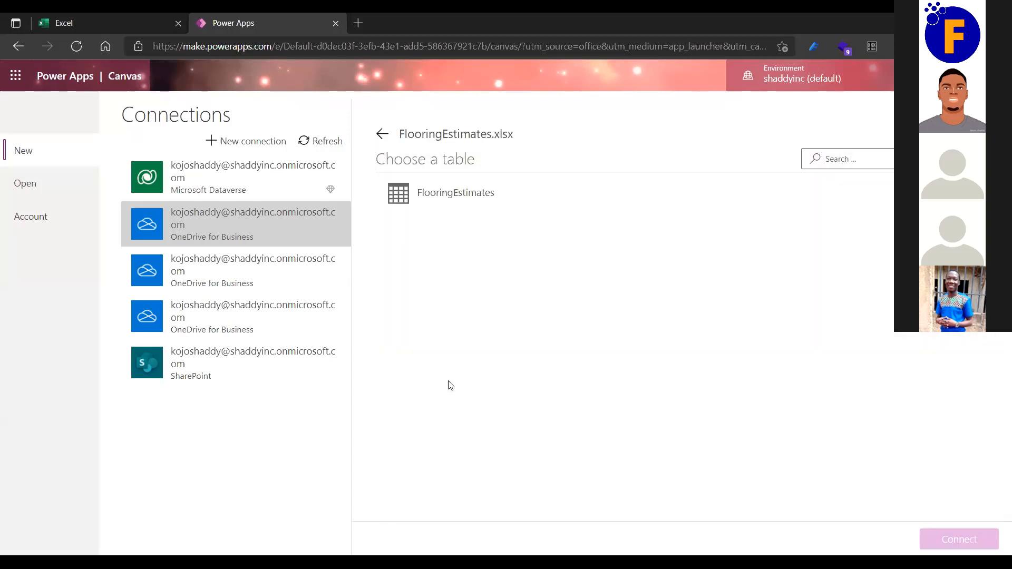
click(442, 197)
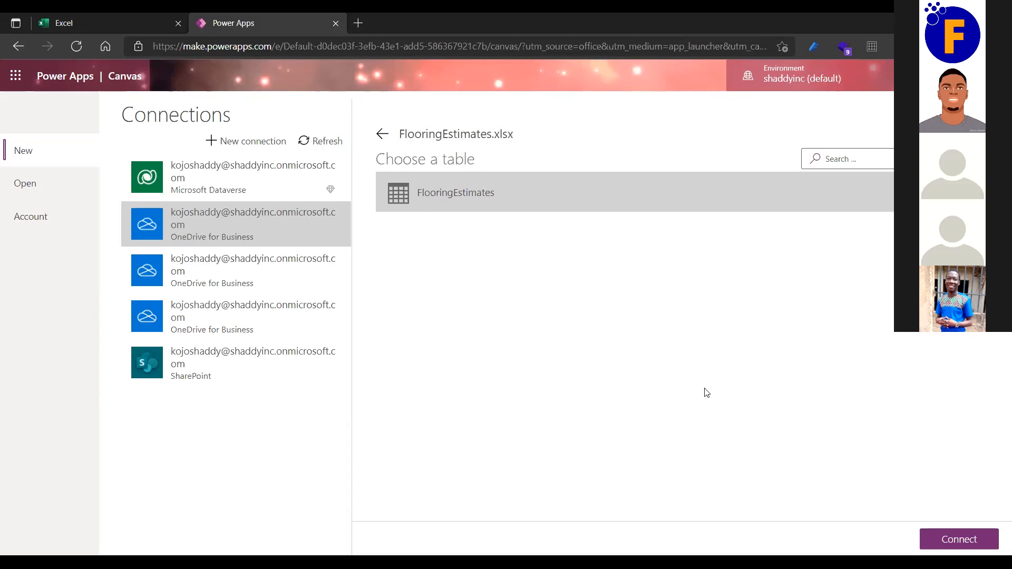
Connect to the table to generate the app, then set the title label to 'Flooring Estimates'.
click(953, 541)
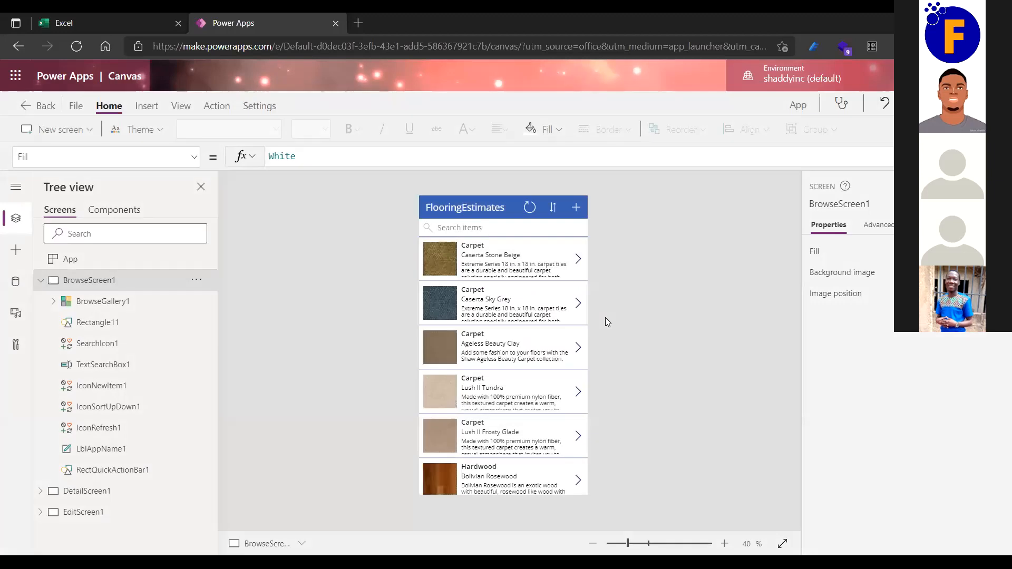
scroll(605, 317, up, 1)
scroll(605, 317, up, 1)
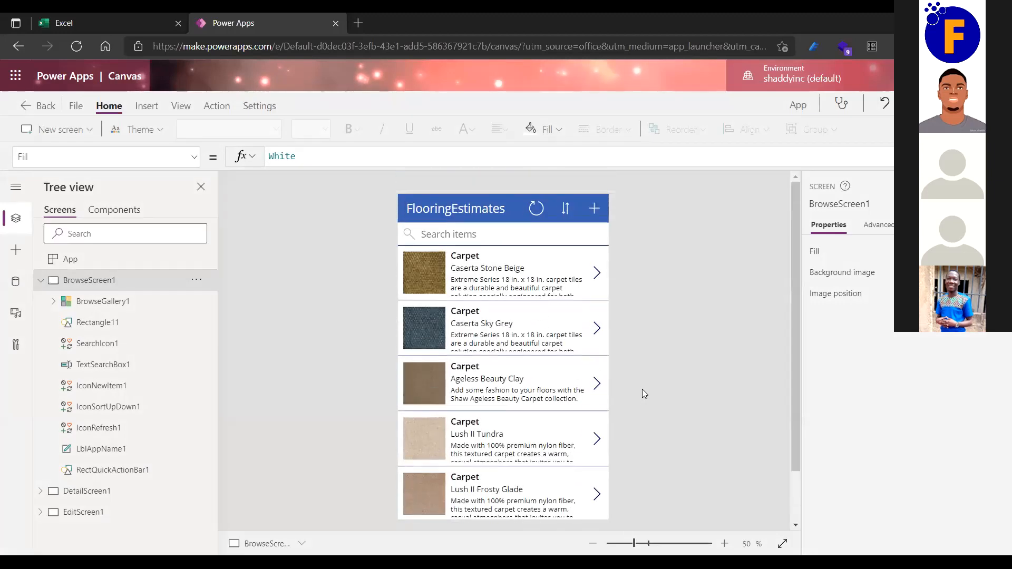
scroll(662, 399, down, 1)
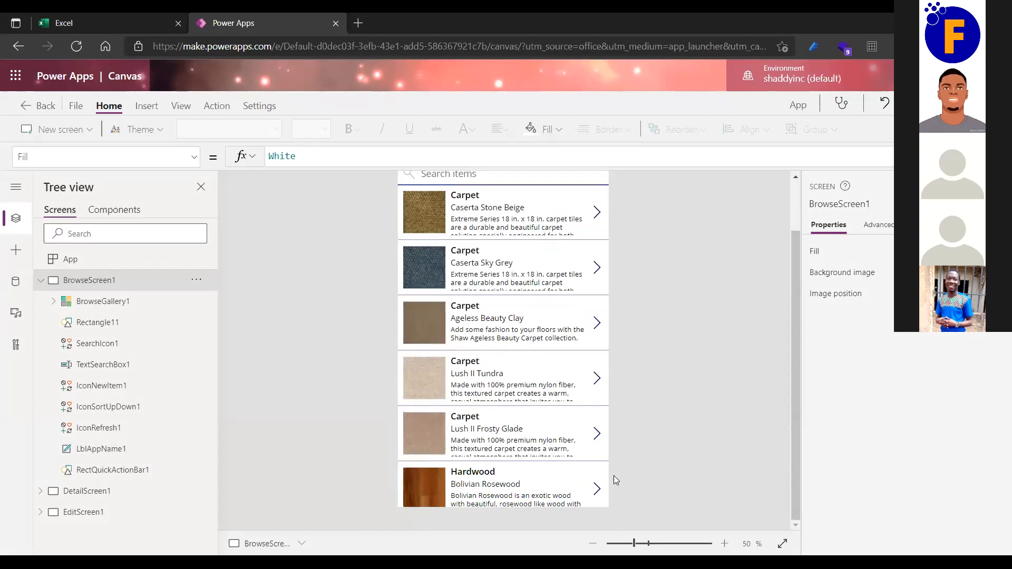
scroll(569, 311, up, 1)
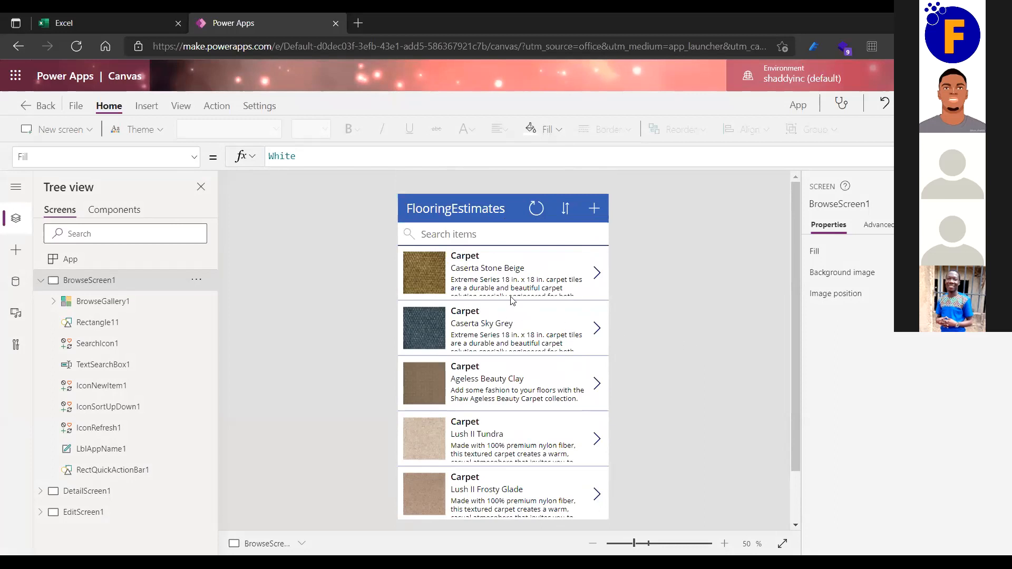
scroll(490, 353, down, 1)
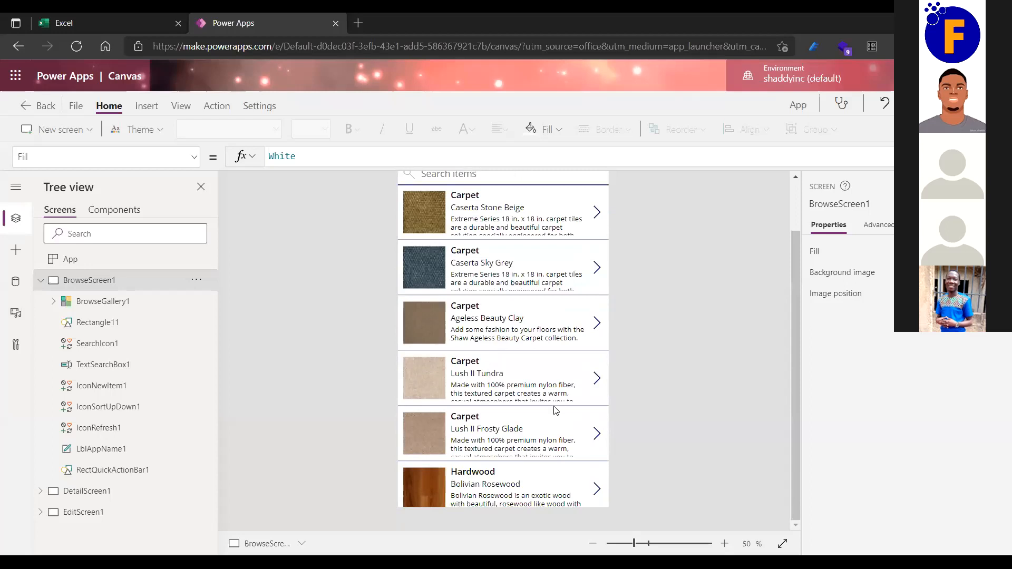
scroll(545, 349, up, 1)
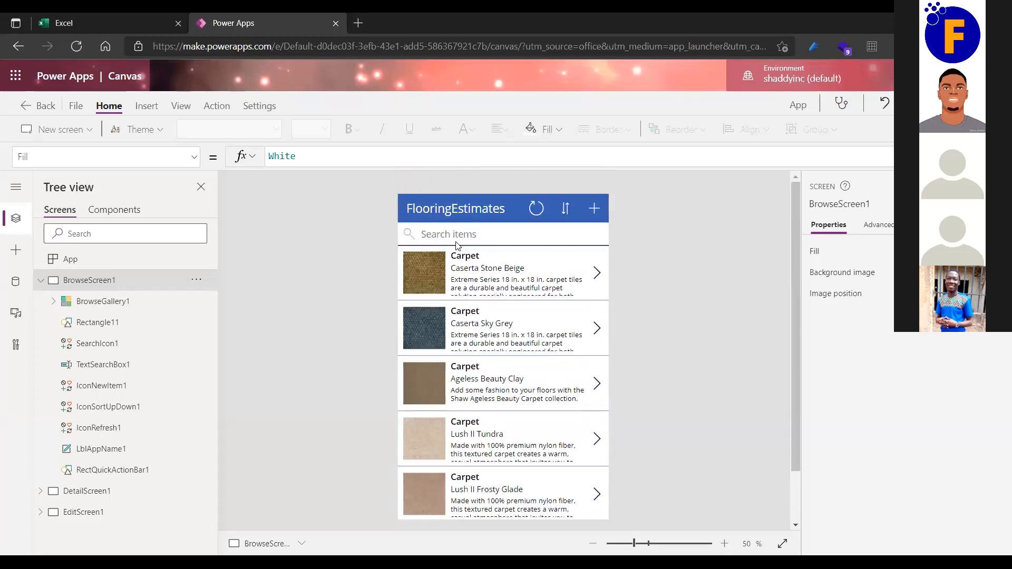
click(481, 212)
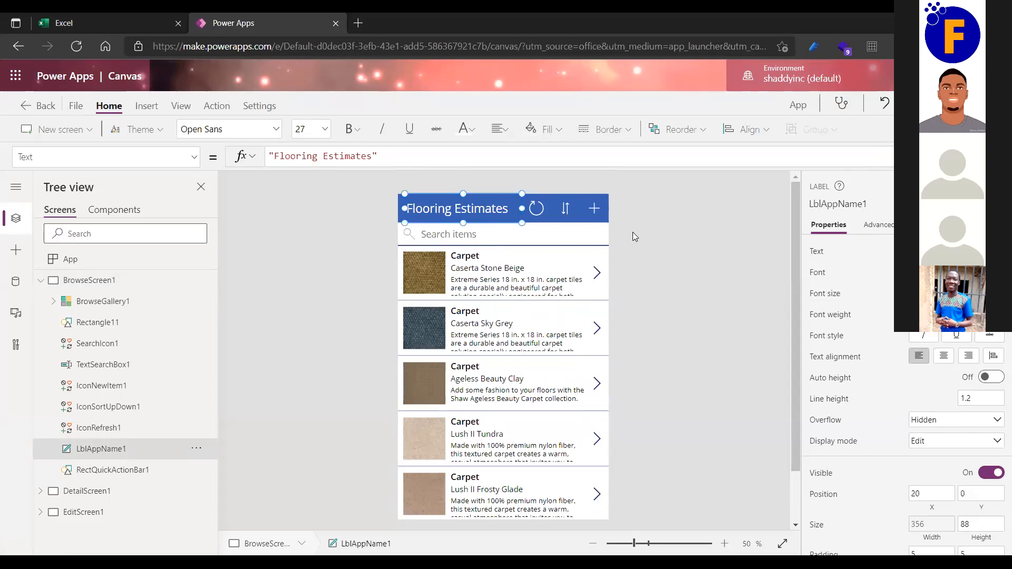
click(347, 281)
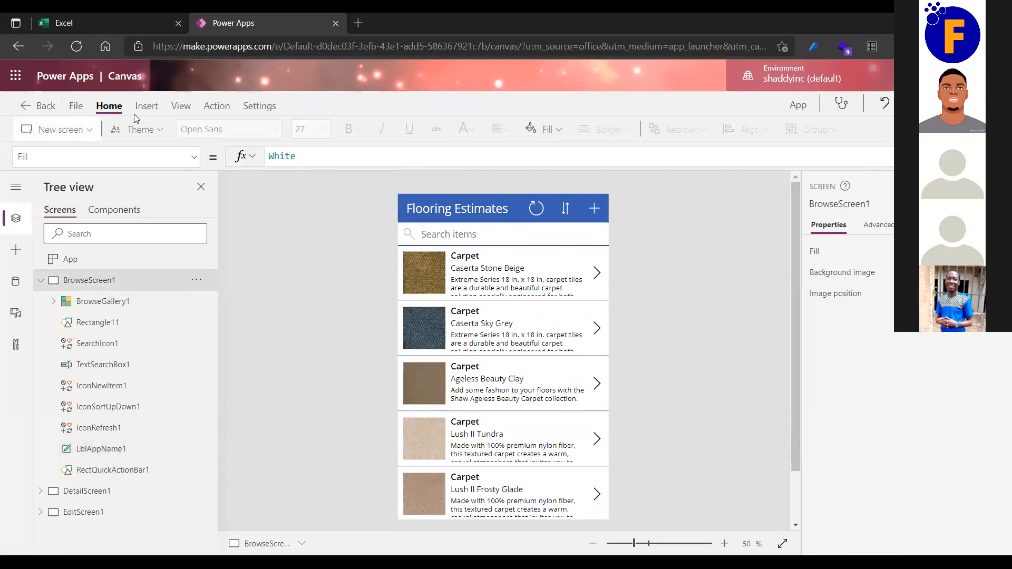
Save the app to the cloud as 'App' and bring up its Share panel.
click(76, 107)
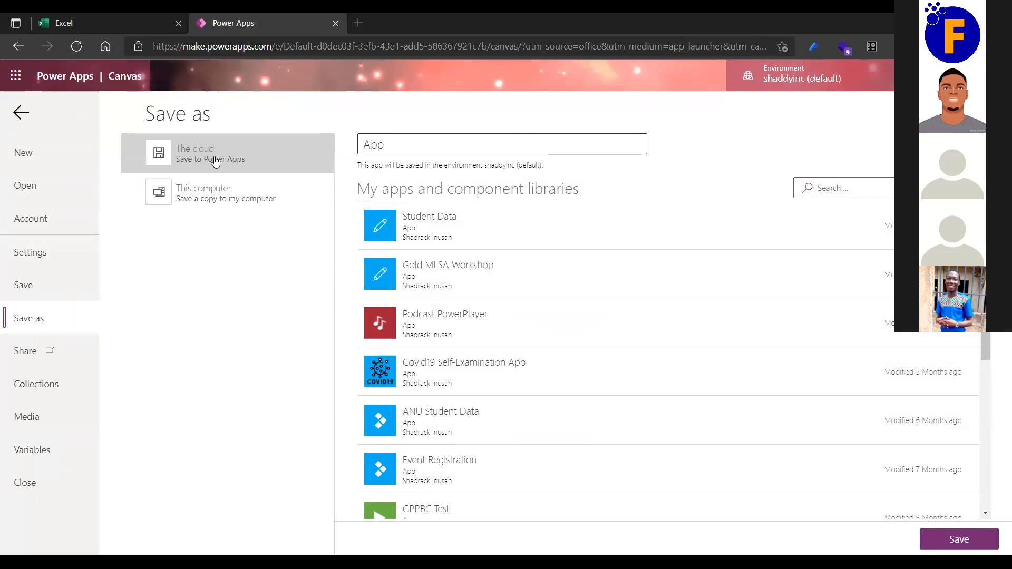
click(973, 541)
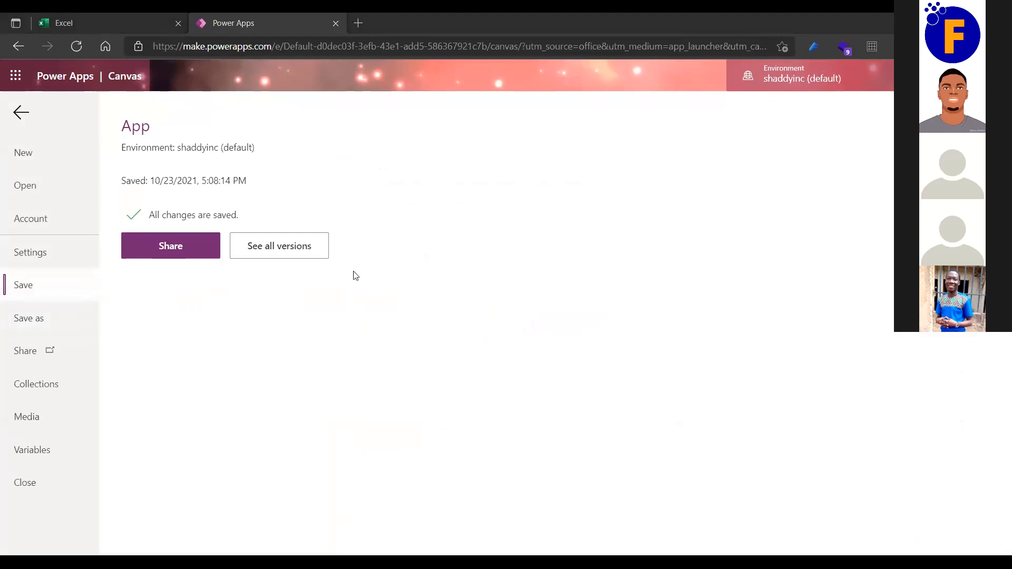
click(195, 250)
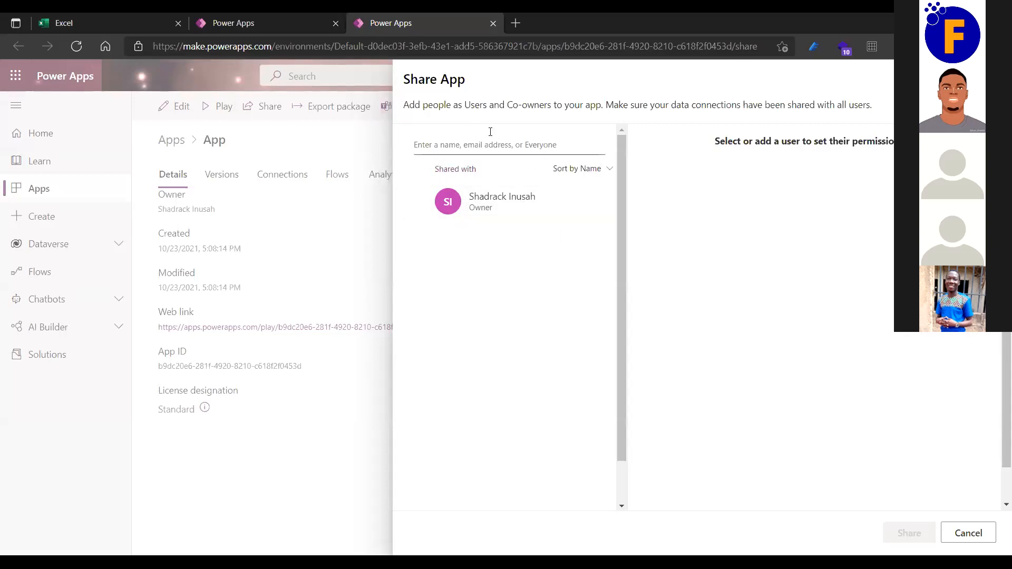
Cancel the Share App panel without adding anyone, leaving the App details page showing.
click(972, 540)
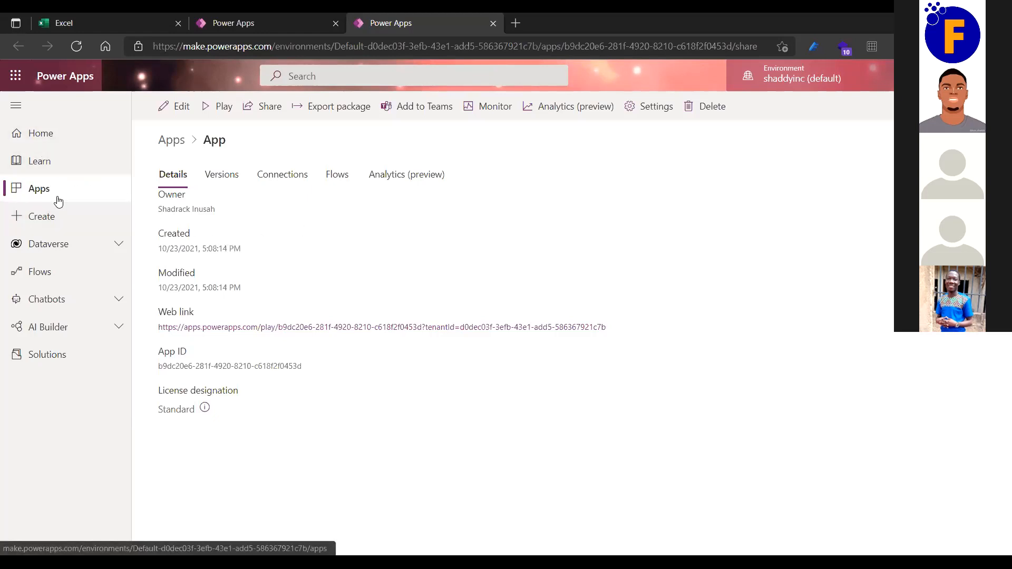
Cancel the locked editing session and reopen App's file page in the original studio tab.
click(182, 115)
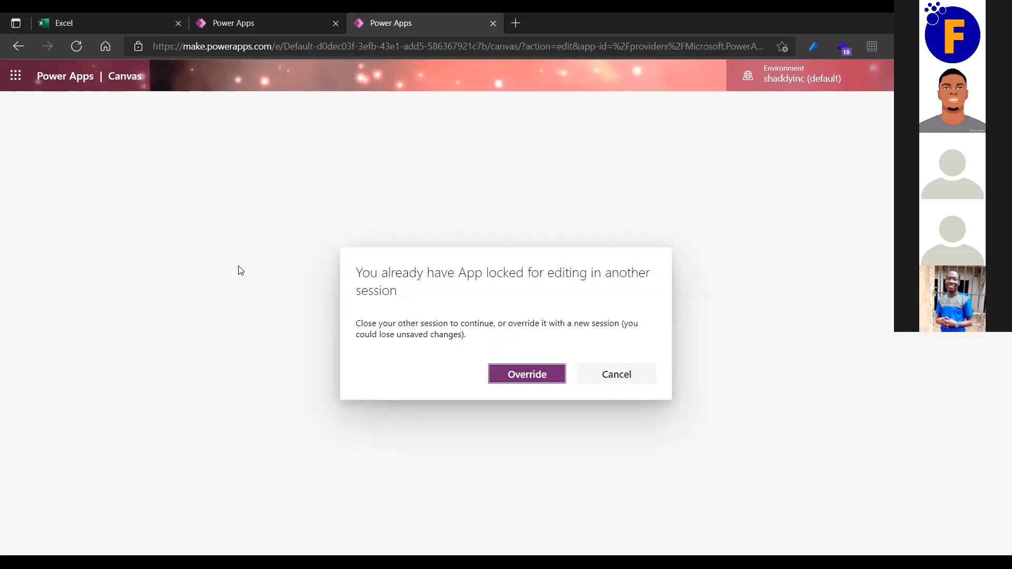
click(601, 381)
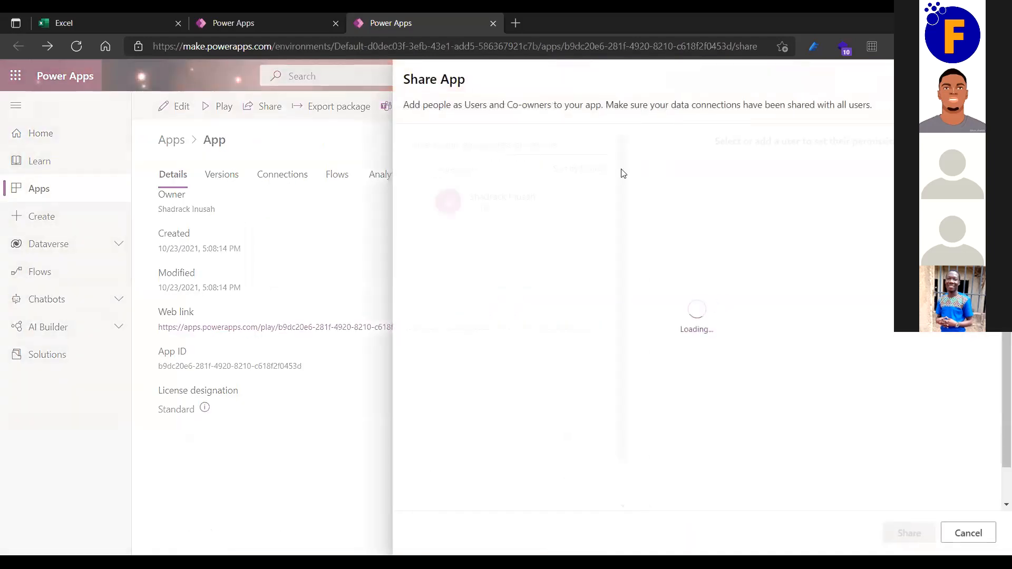
click(129, 69)
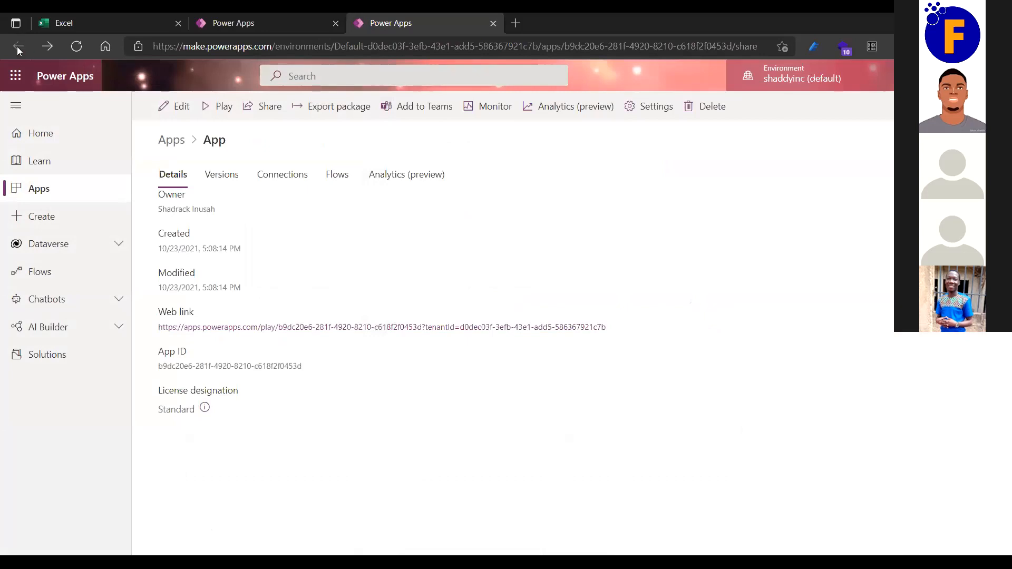
click(243, 16)
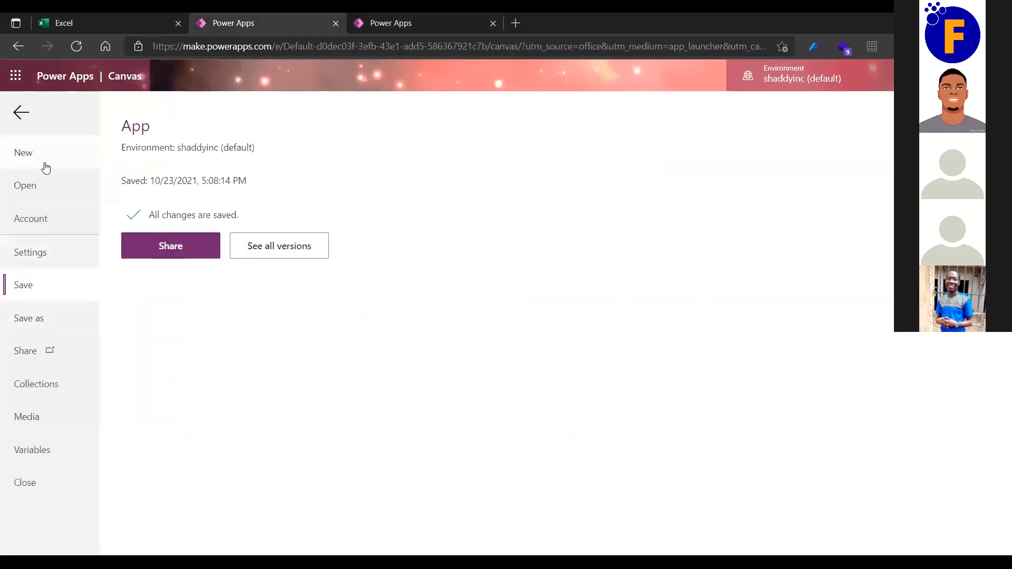
click(18, 112)
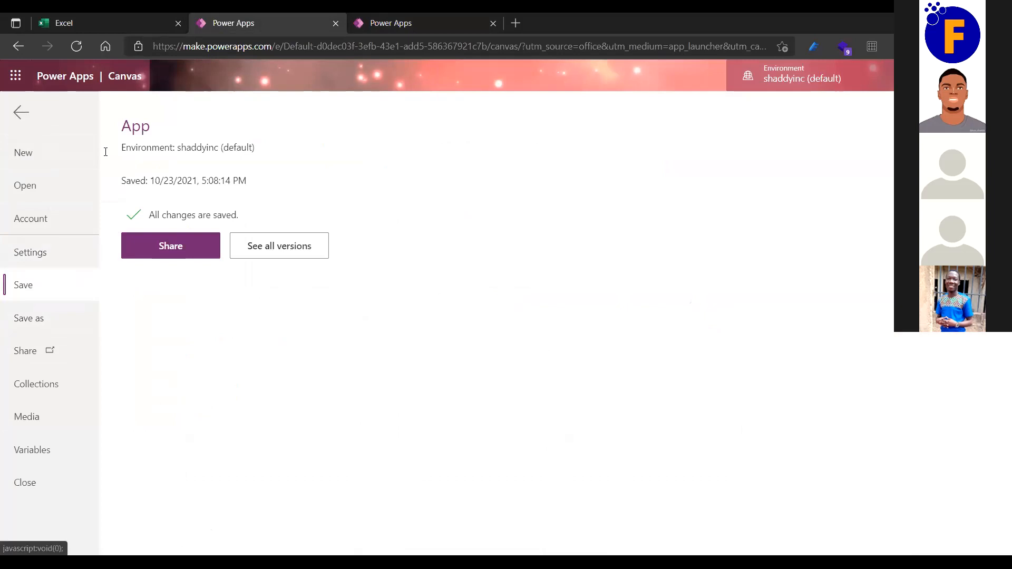
click(76, 107)
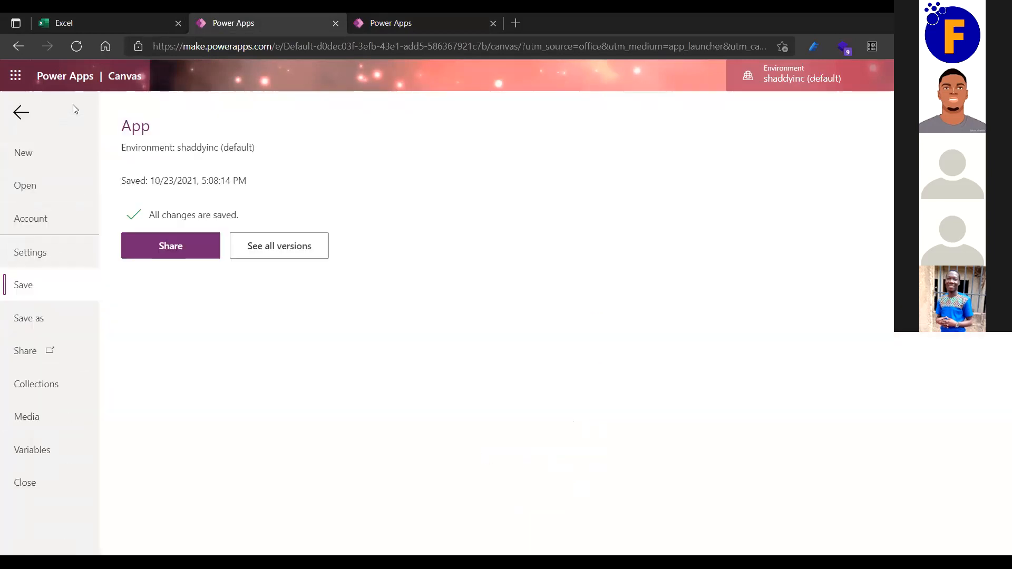
click(31, 252)
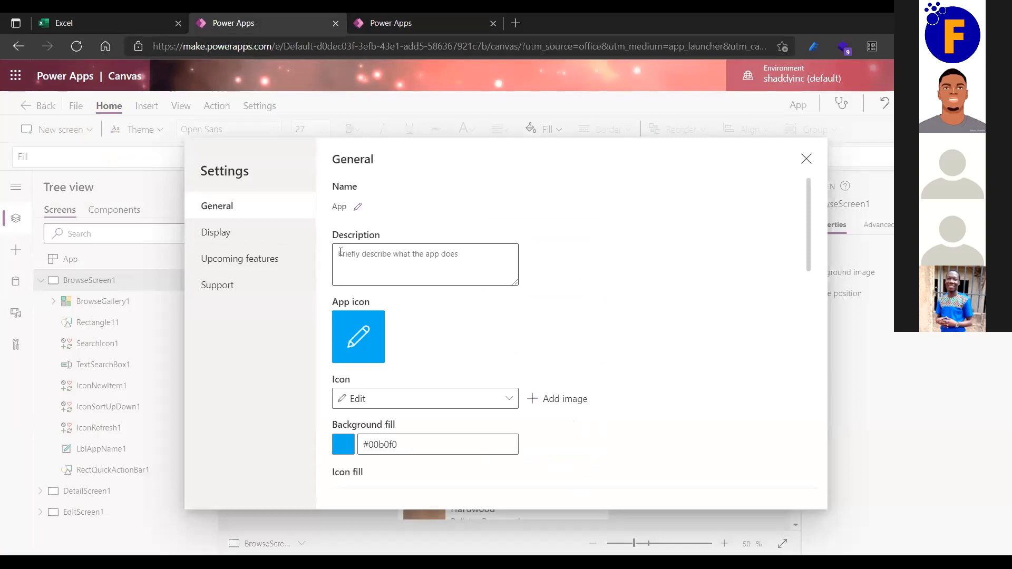
click(378, 258)
click(362, 338)
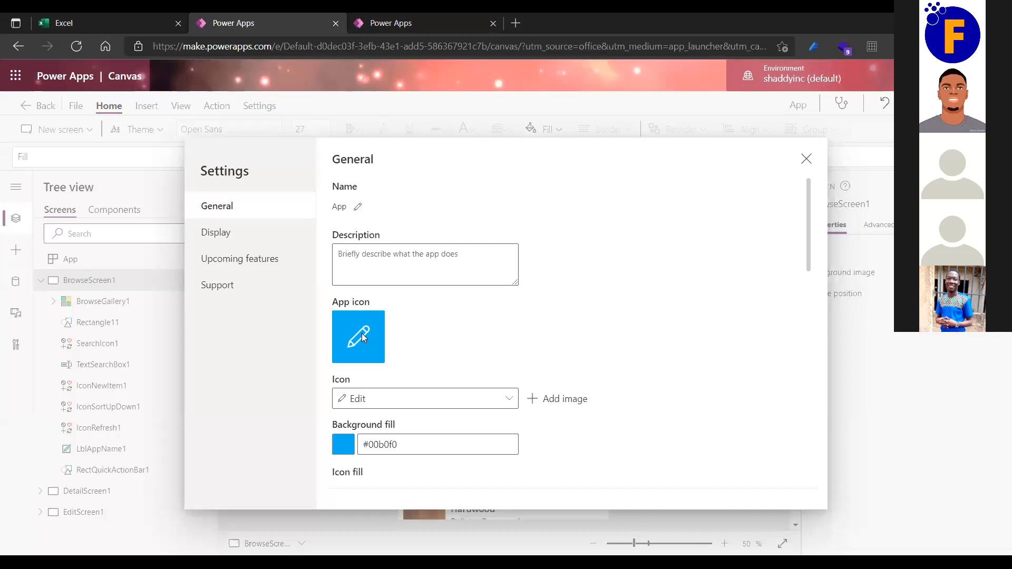
click(385, 397)
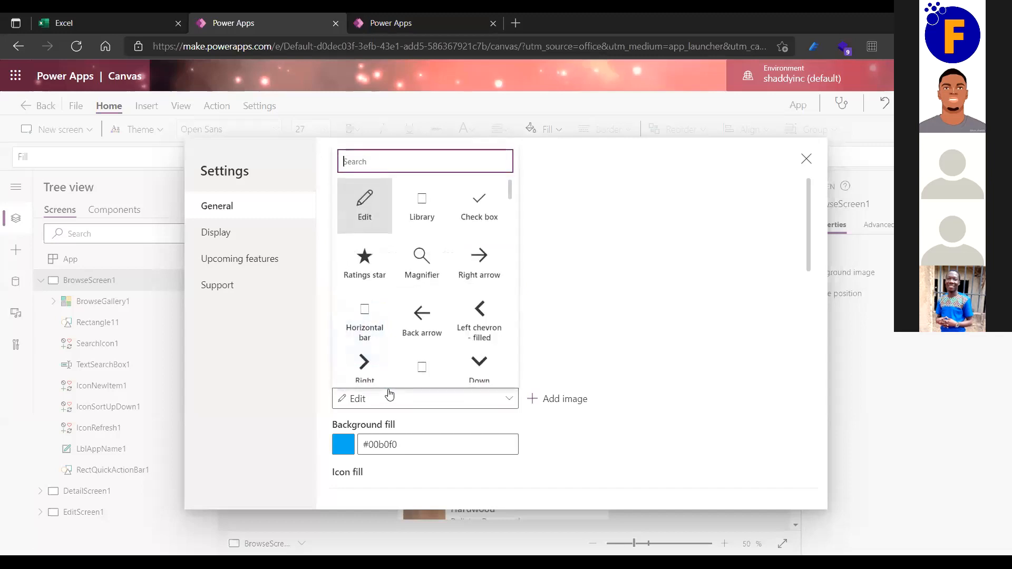
click(360, 264)
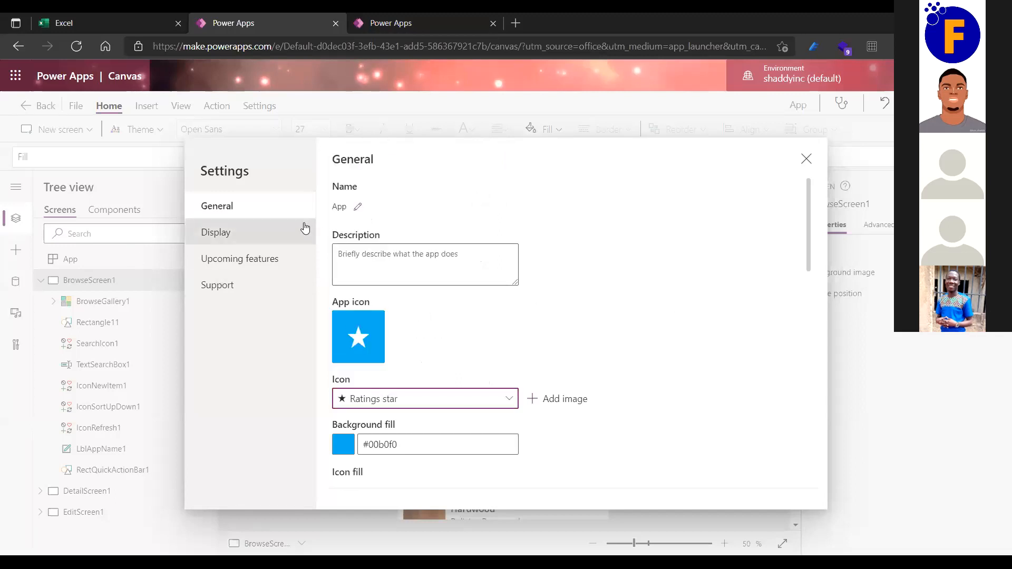
click(377, 255)
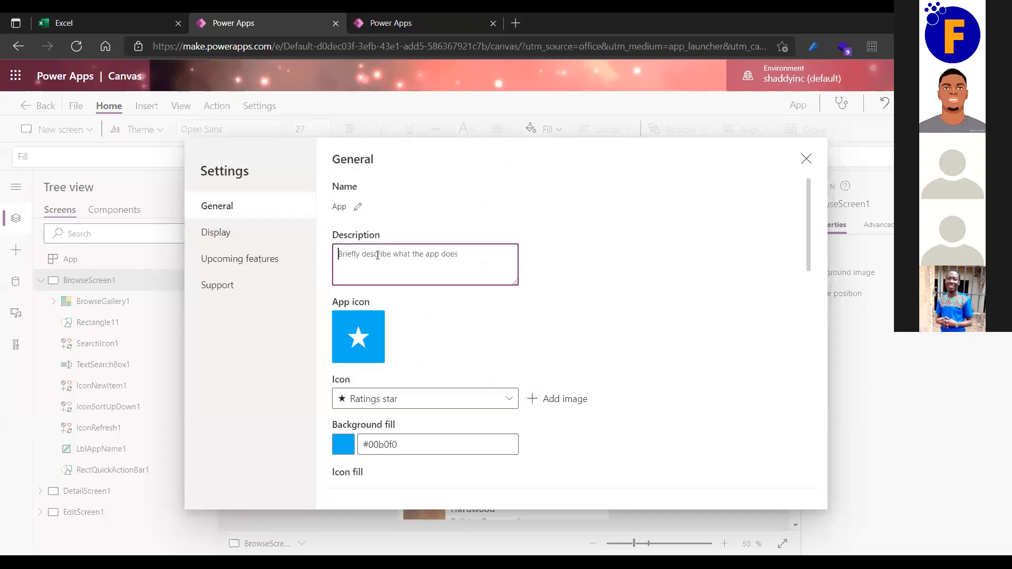
scroll(437, 308, down, 3)
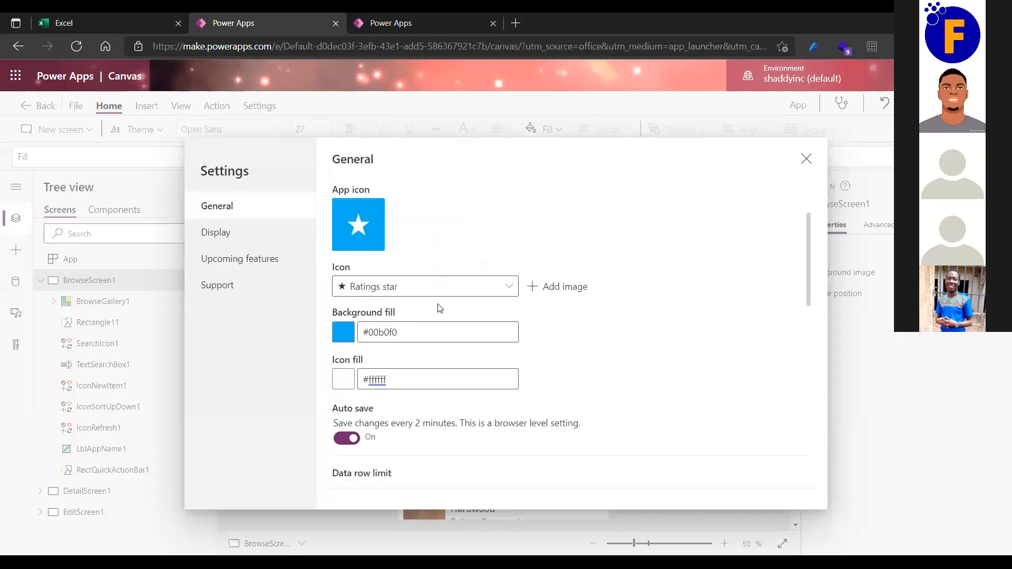
scroll(440, 308, down, 1)
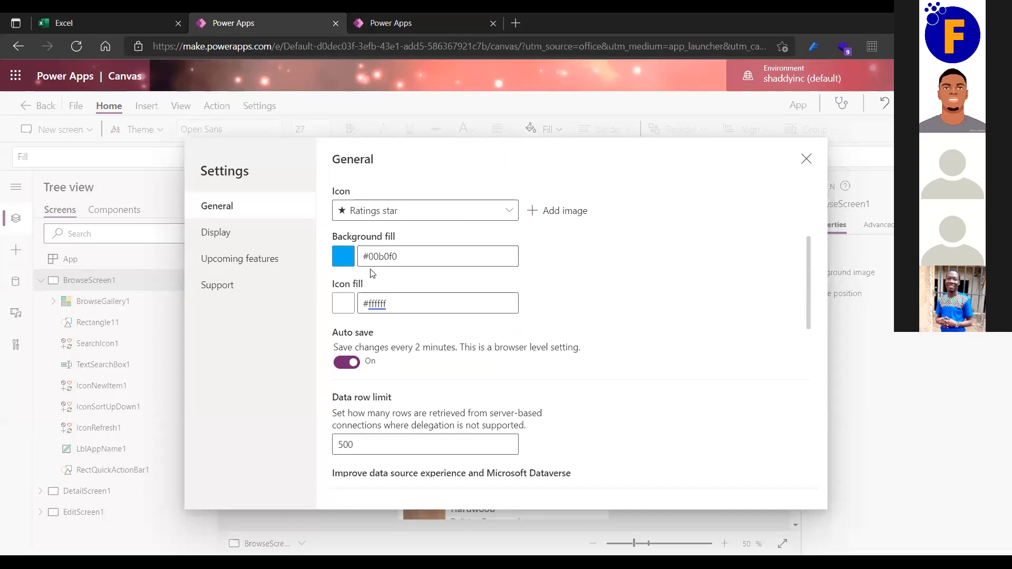
scroll(374, 267, up, 2)
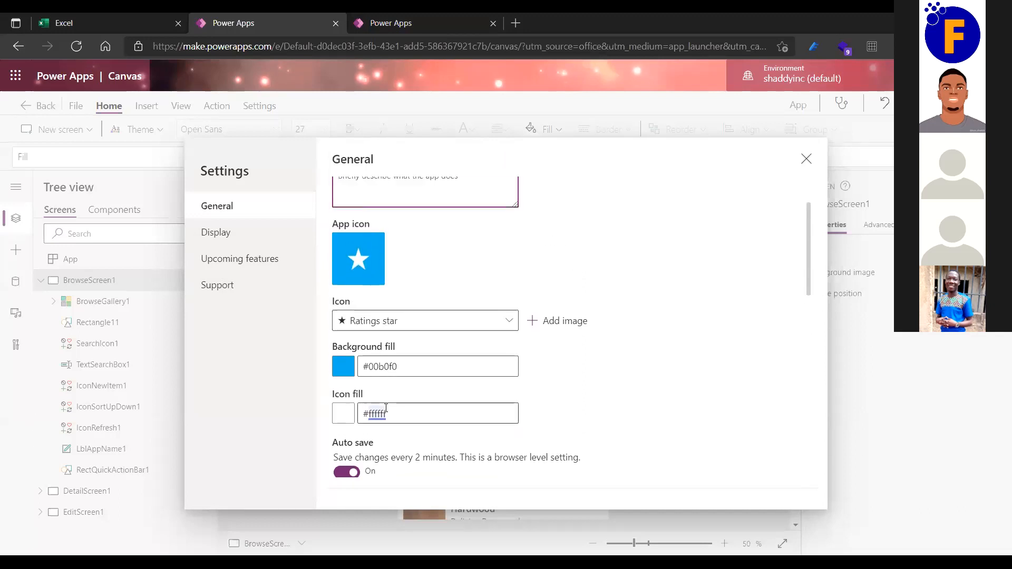
scroll(368, 411, down, 1)
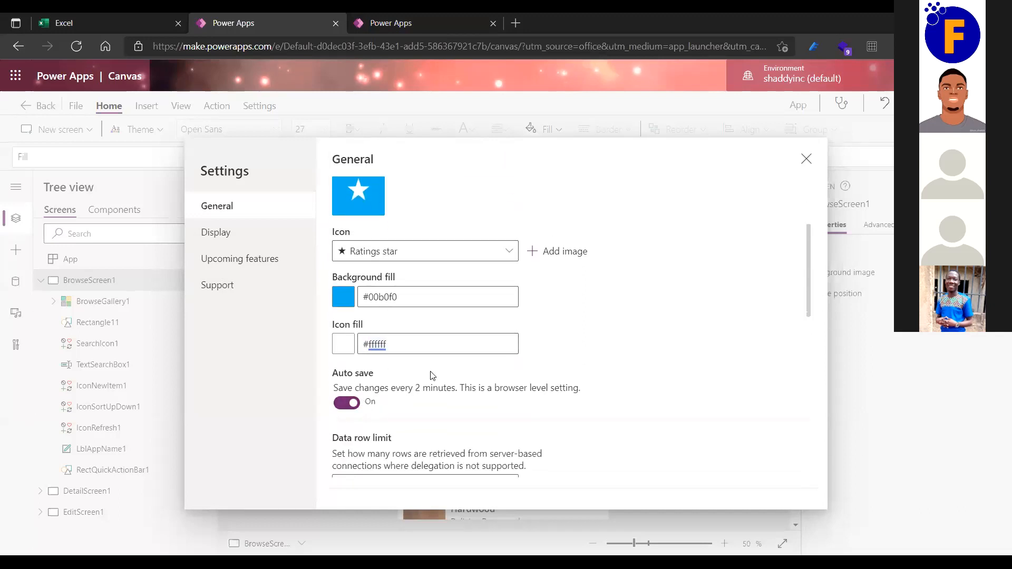
scroll(430, 375, down, 7)
scroll(430, 375, down, 1)
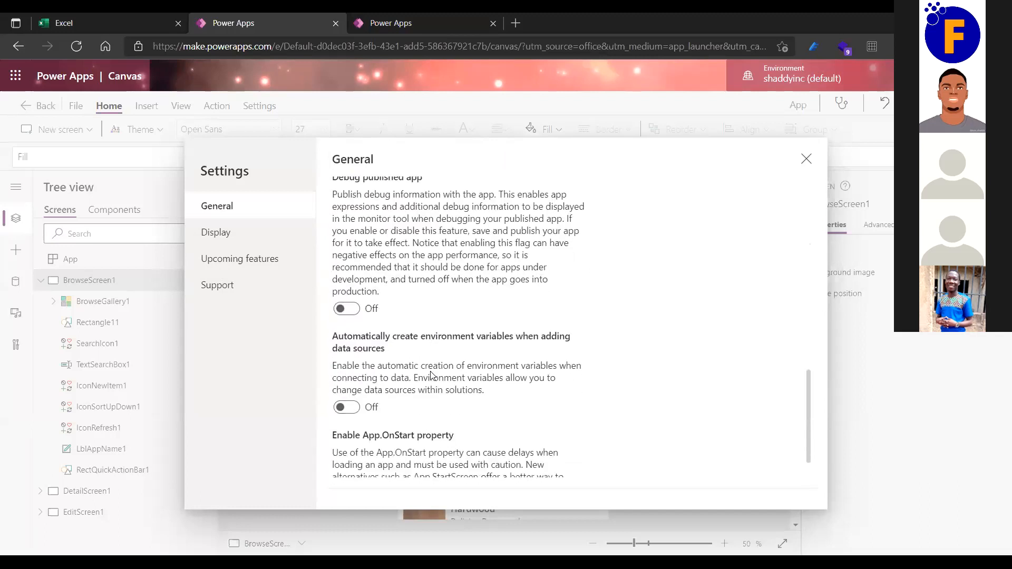
scroll(430, 375, up, 4)
scroll(429, 375, up, 5)
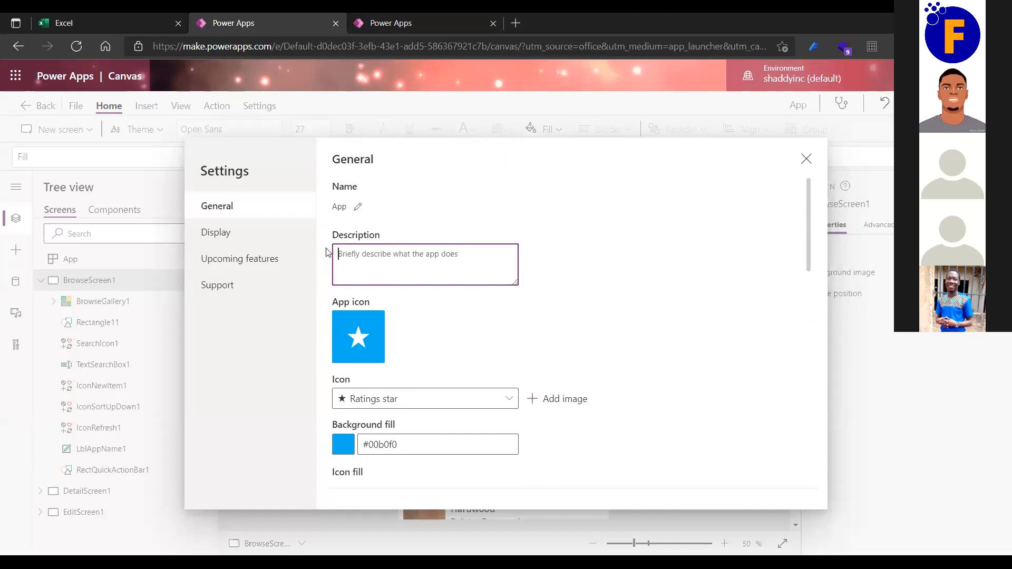
click(359, 209)
Replace the app name App with FESTMAN APP, save it, and close Settings.
key(BackSpace)
key(BackSpace)
key(BackSpace)
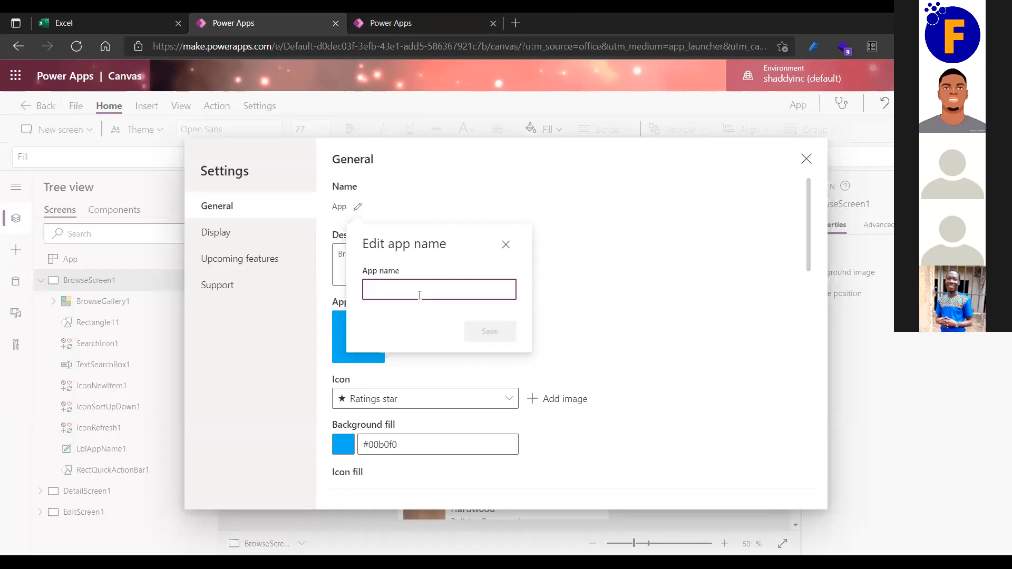
text(FES)
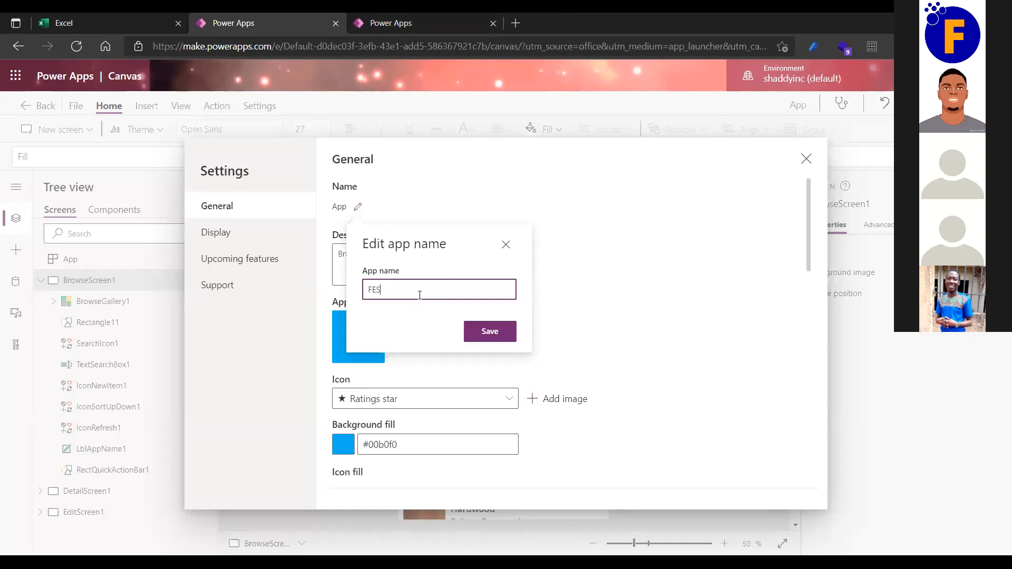
text(TMAN APP)
click(480, 331)
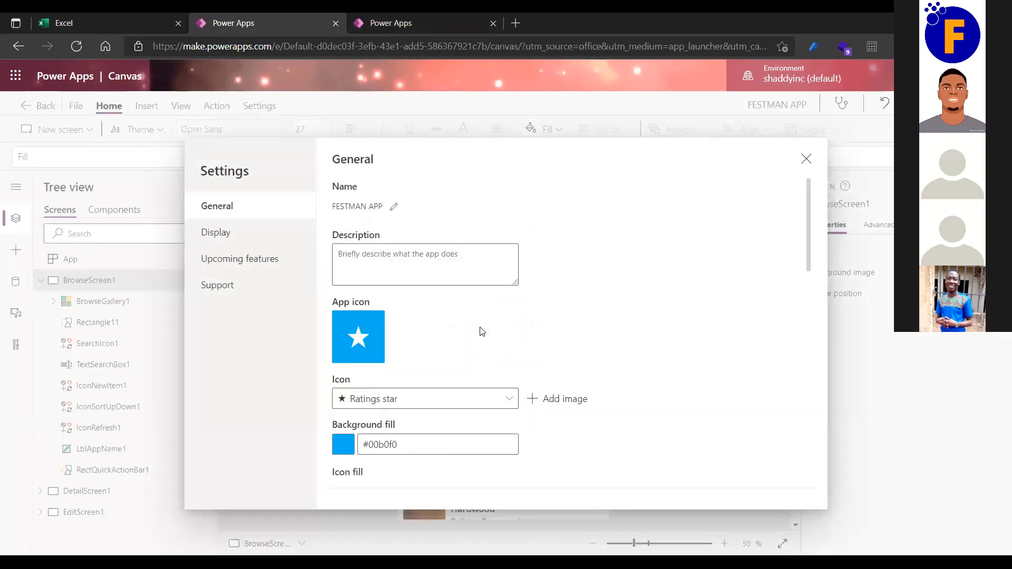
scroll(479, 331, down, 15)
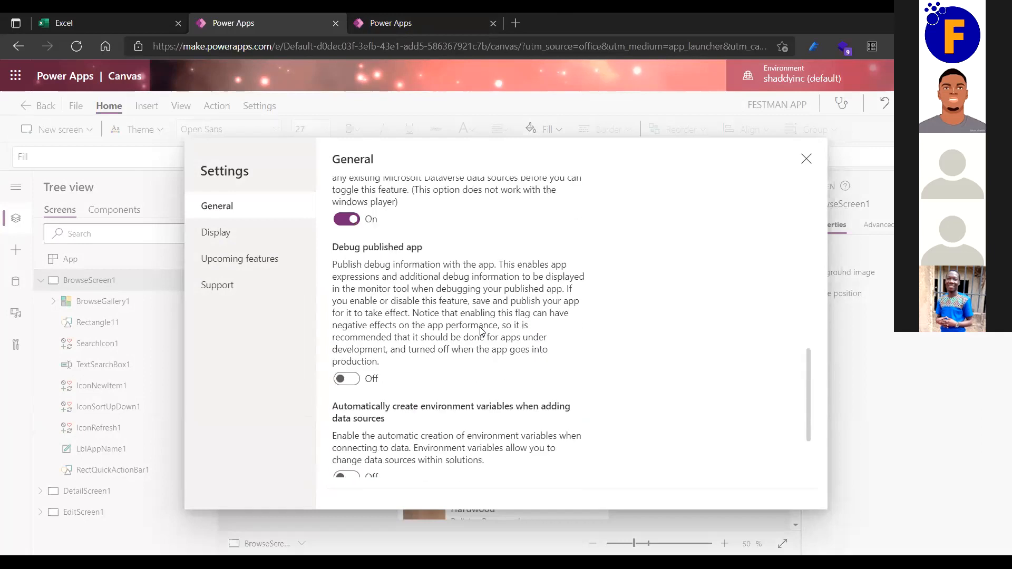
scroll(477, 316, up, 15)
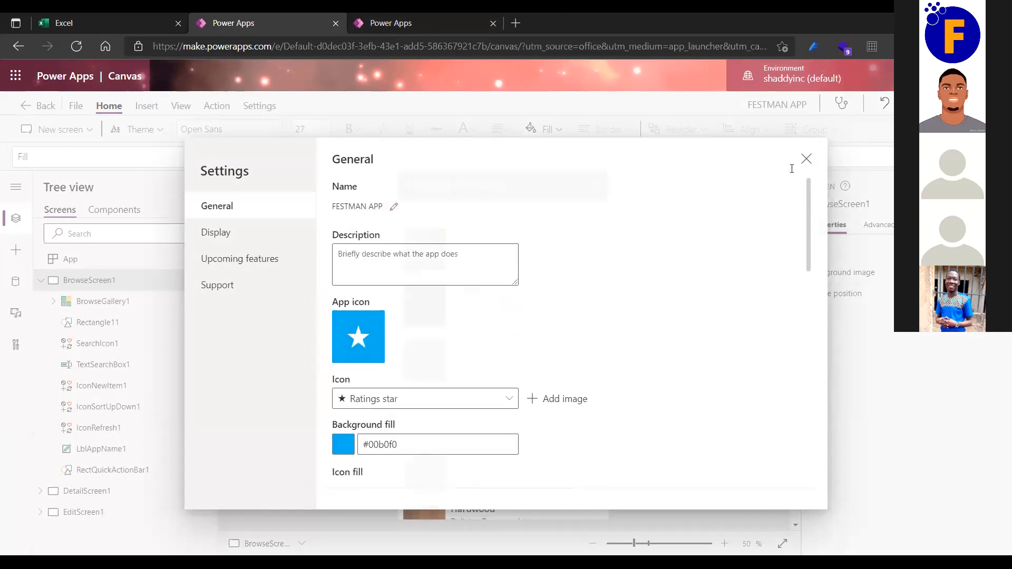
click(805, 159)
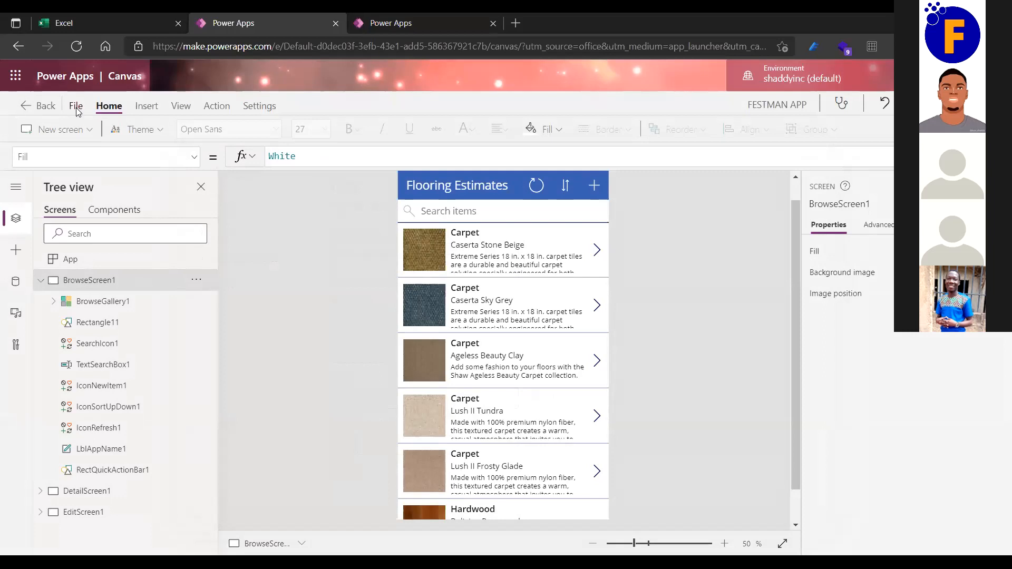
Save FESTMAN APP, publish this version, and go back to the editor.
click(77, 107)
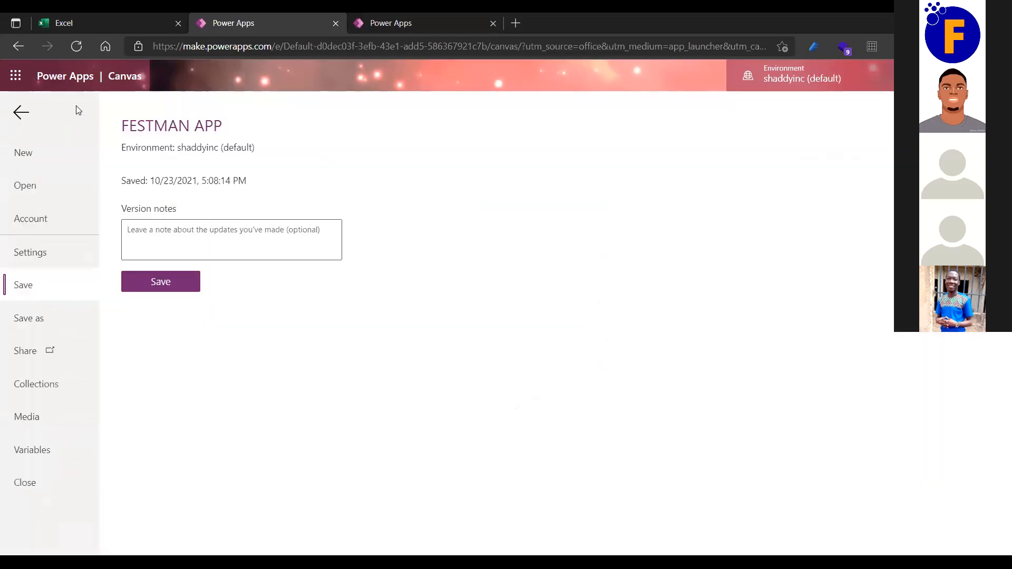
click(158, 288)
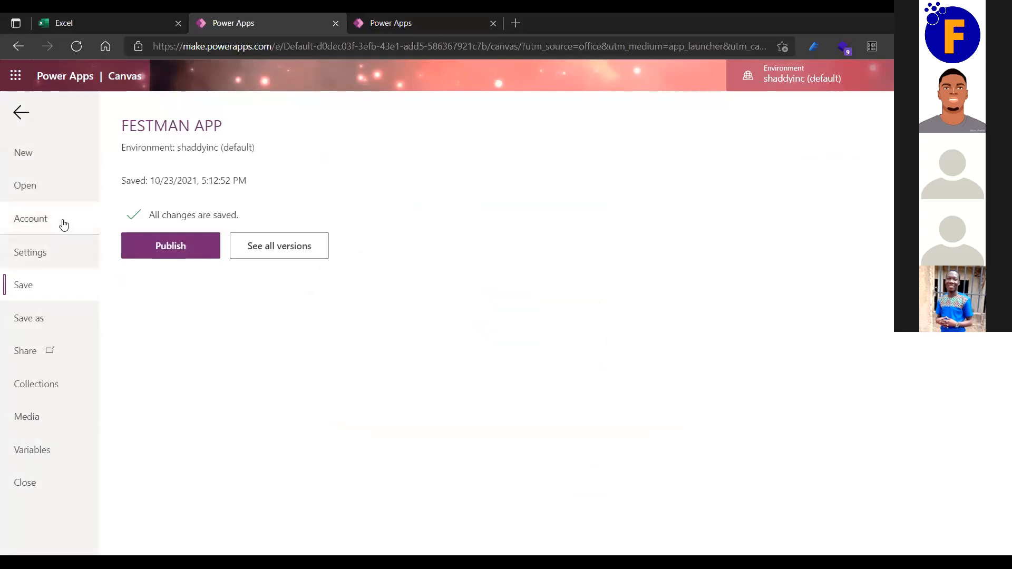
click(171, 248)
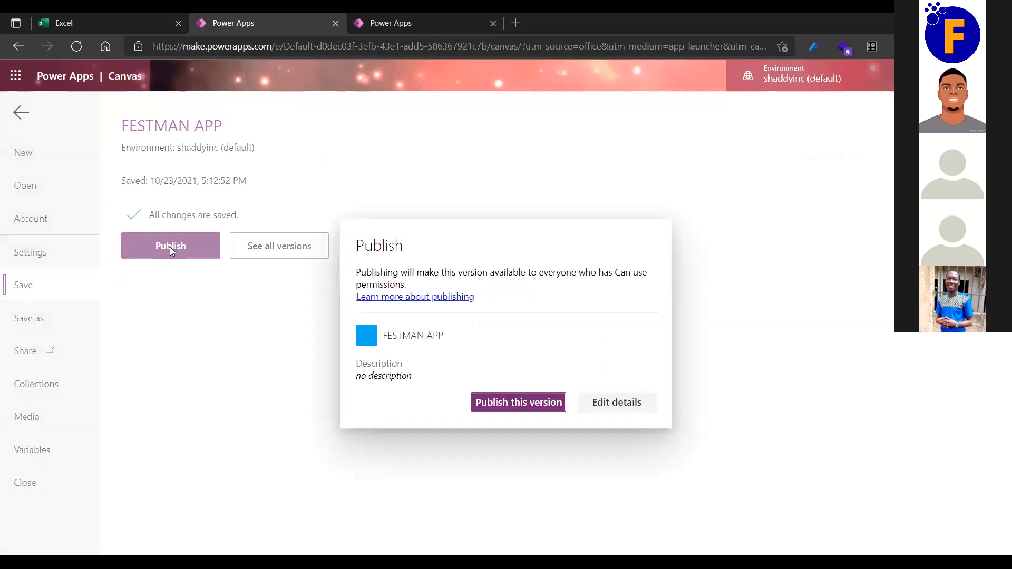
click(519, 402)
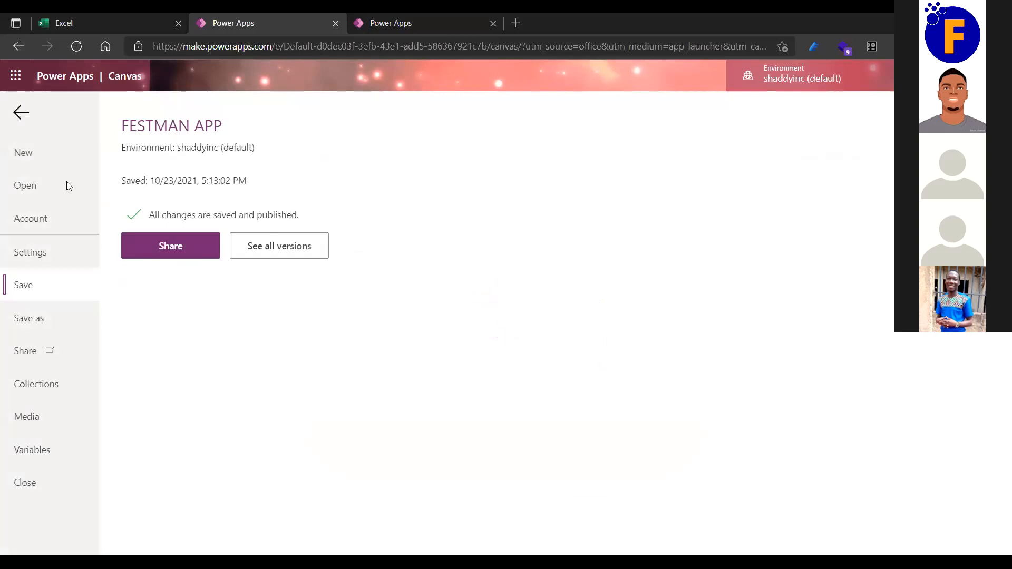
click(17, 108)
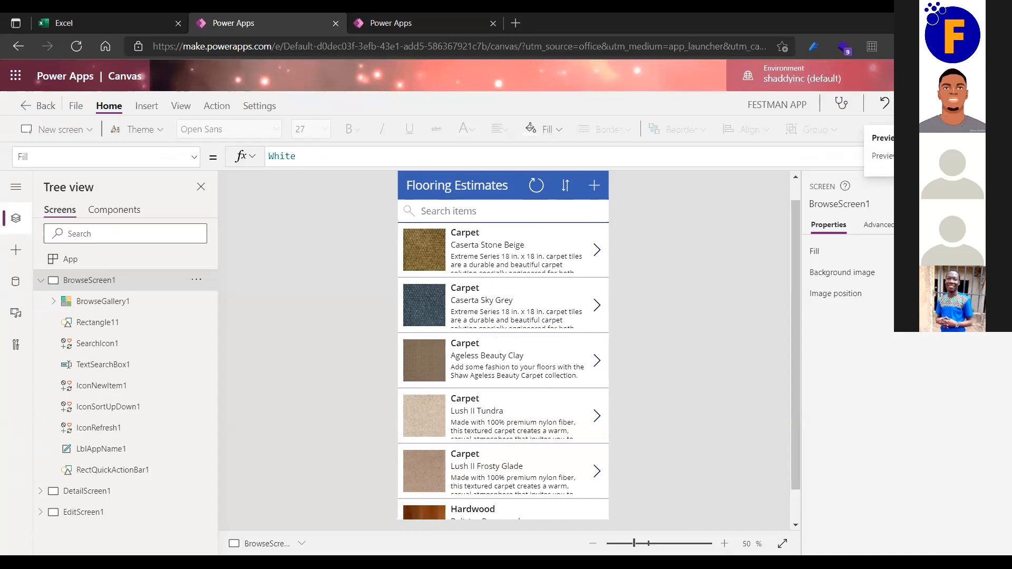
Preview the Flooring Estimates app and start a blank form for a new flooring item.
click(905, 105)
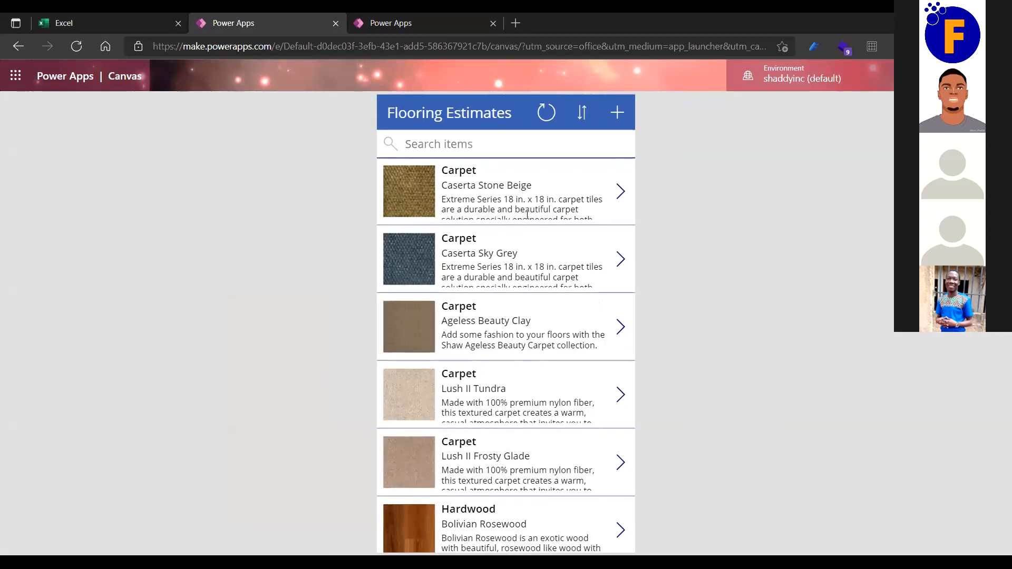
scroll(527, 214, down, 10)
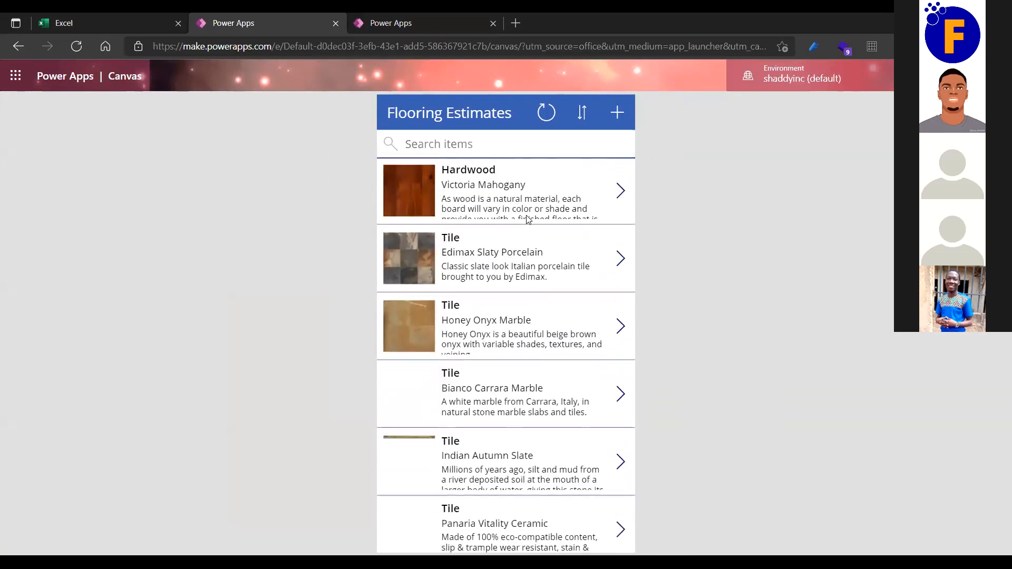
scroll(527, 218, up, 3)
scroll(526, 228, up, 5)
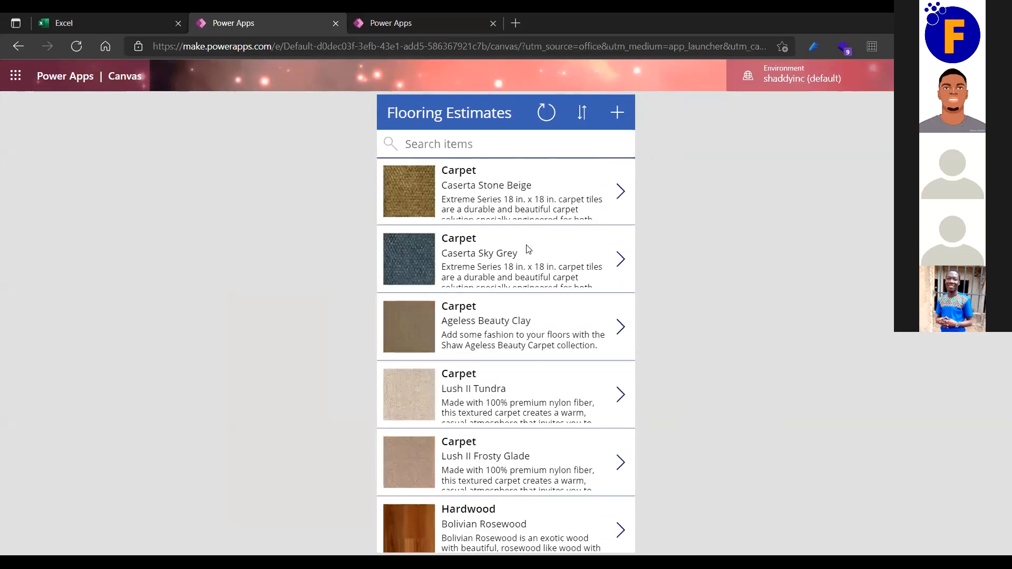
click(617, 110)
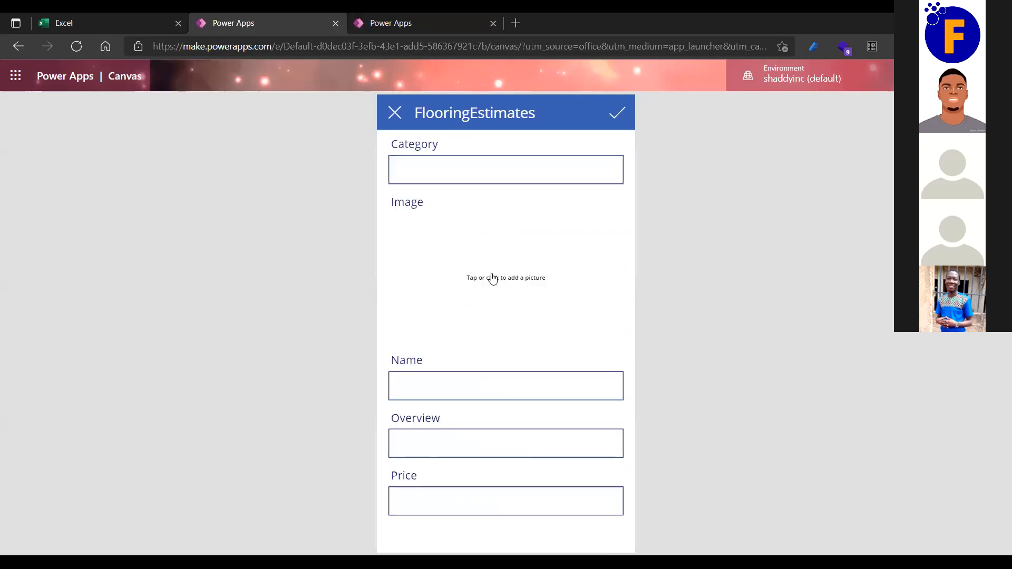
Enter Floor as the new item's Category and attach an image from the desktop.
click(476, 173)
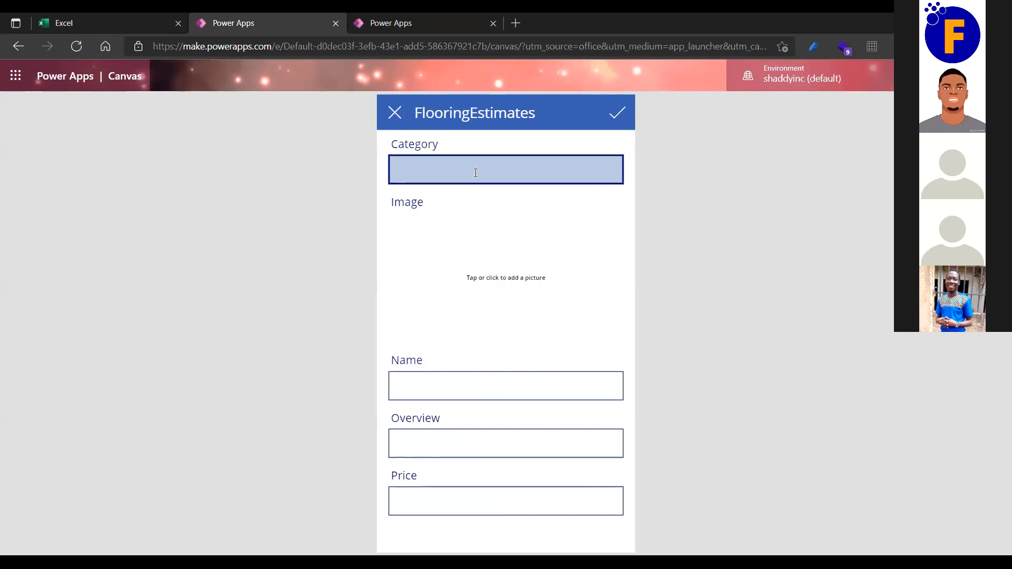
text(oor)
click(479, 276)
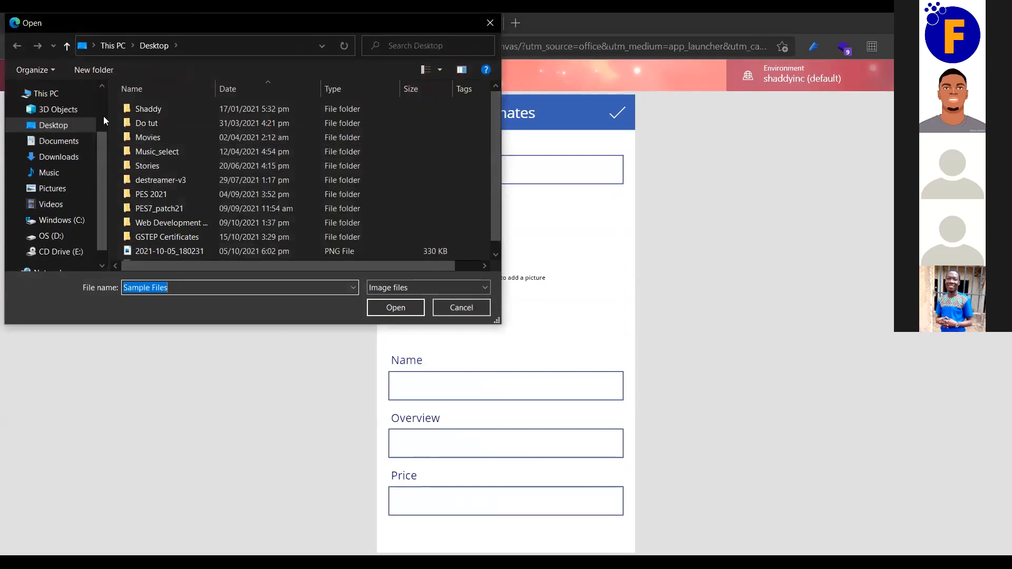
click(70, 129)
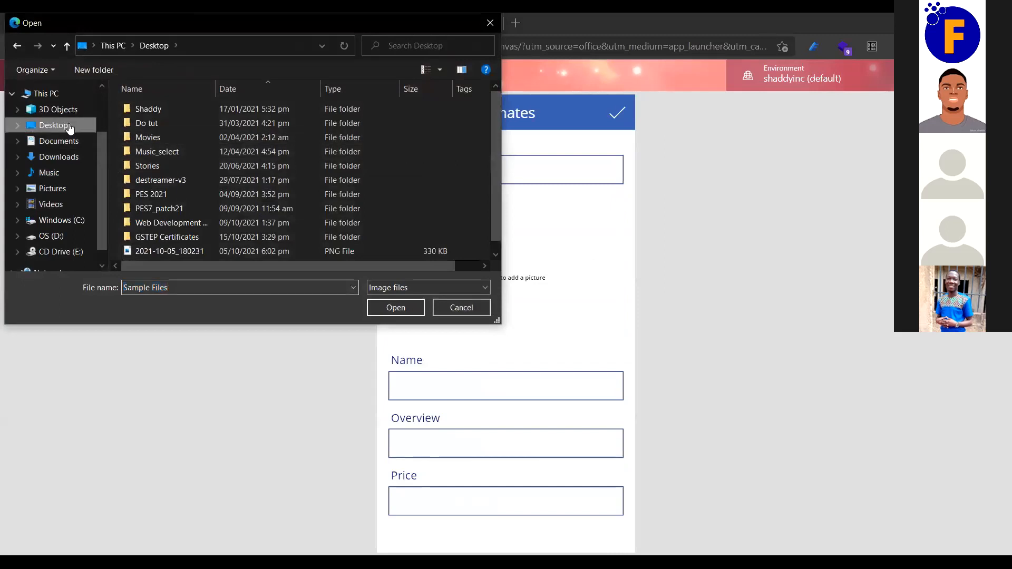
scroll(250, 185, down, 1)
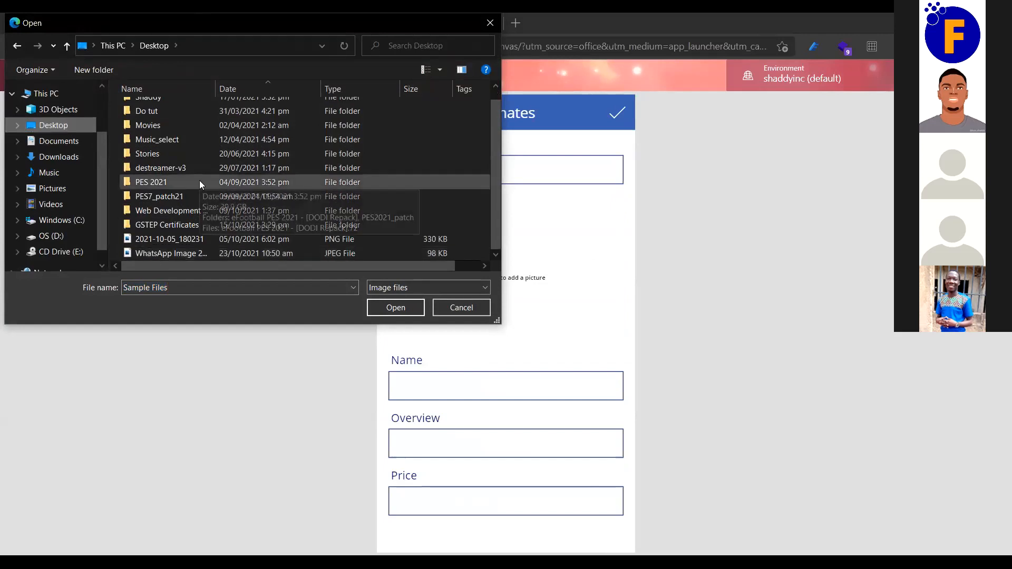
click(435, 69)
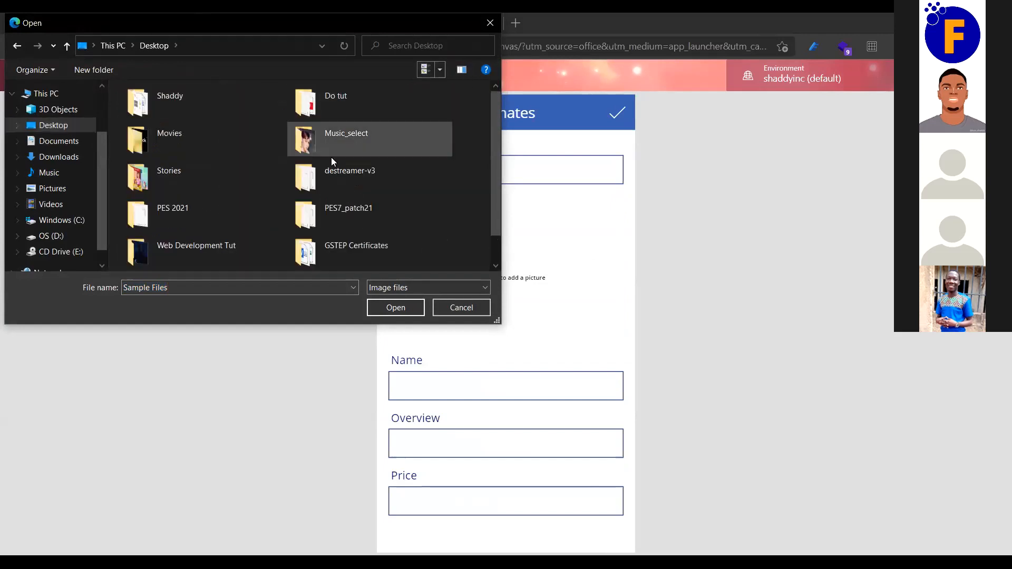
double_click(314, 245)
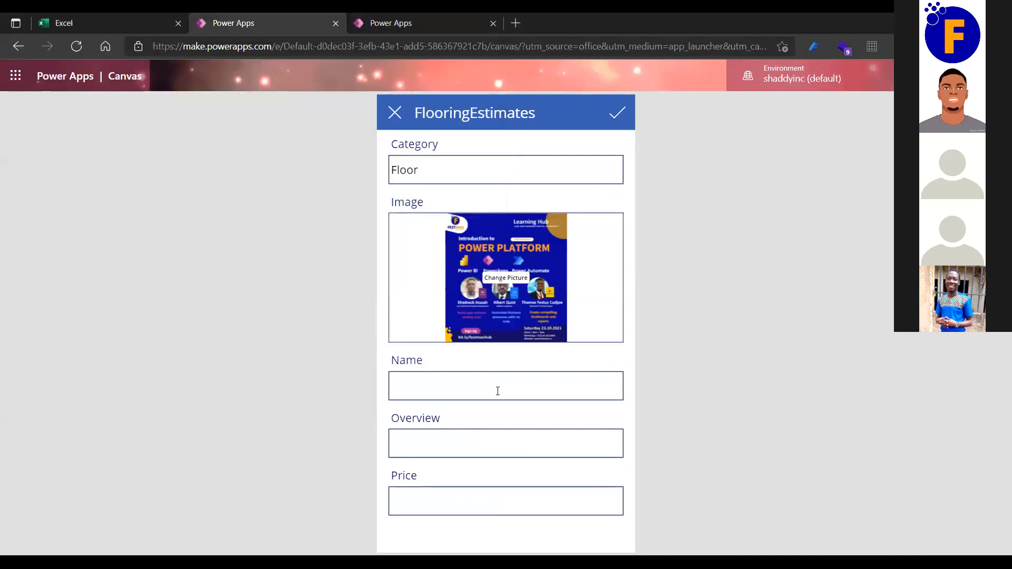
Fill in a person's first name as Name, surname as Overview, price 30, and submit.
click(497, 390)
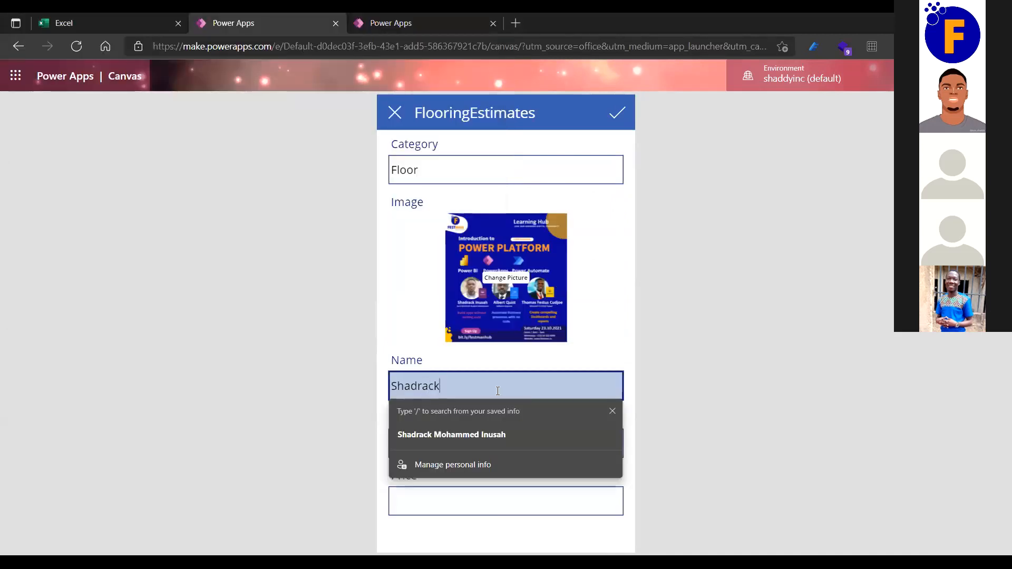
click(497, 447)
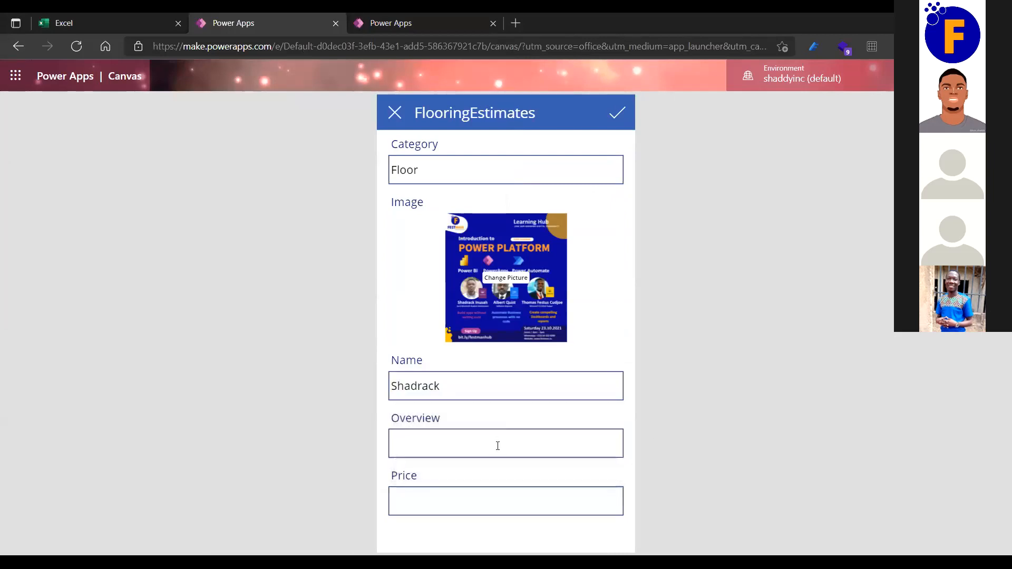
click(506, 502)
text(30)
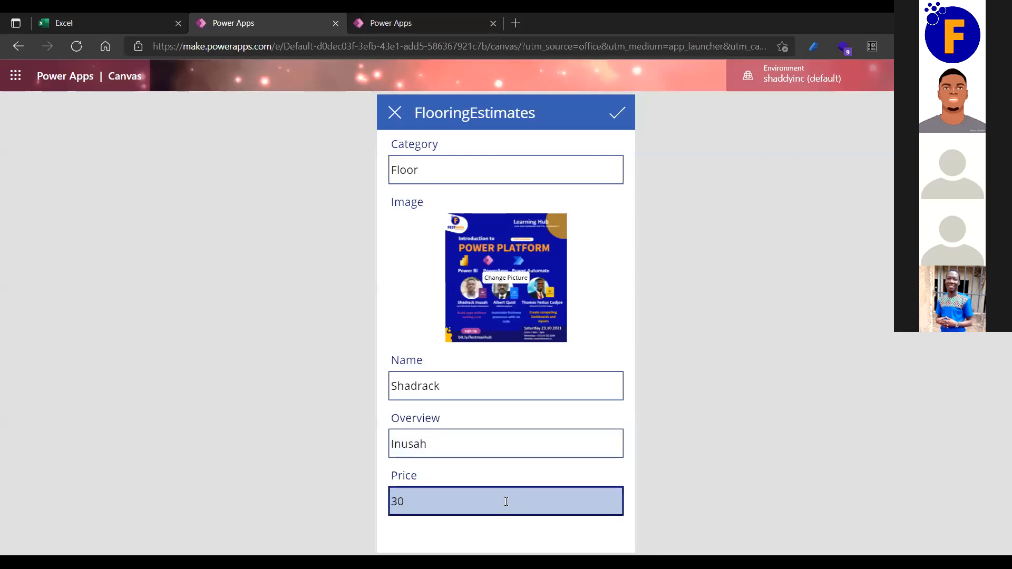
click(619, 115)
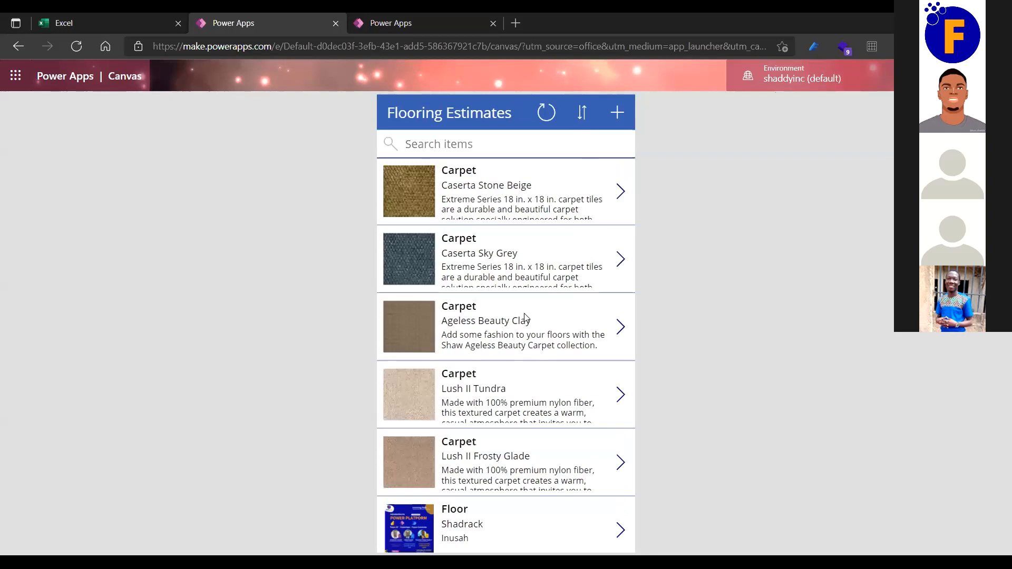
scroll(524, 316, down, 5)
scroll(524, 318, up, 2)
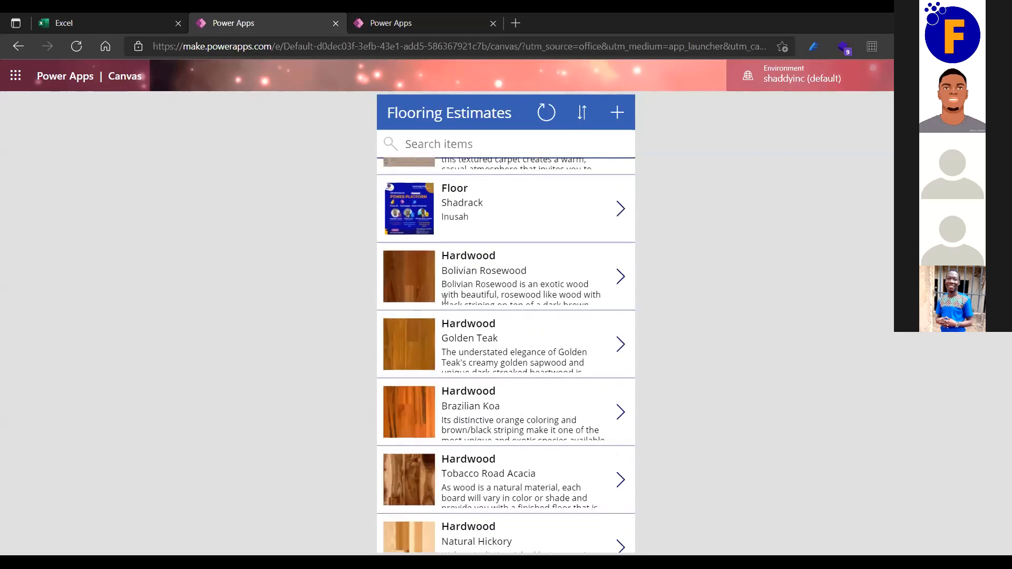
scroll(444, 299, up, 2)
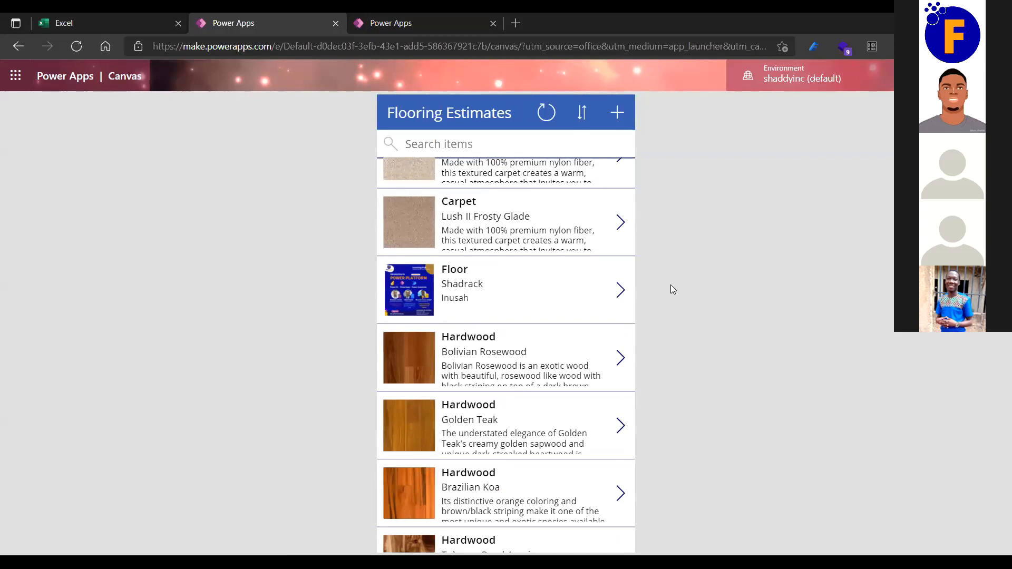
click(118, 13)
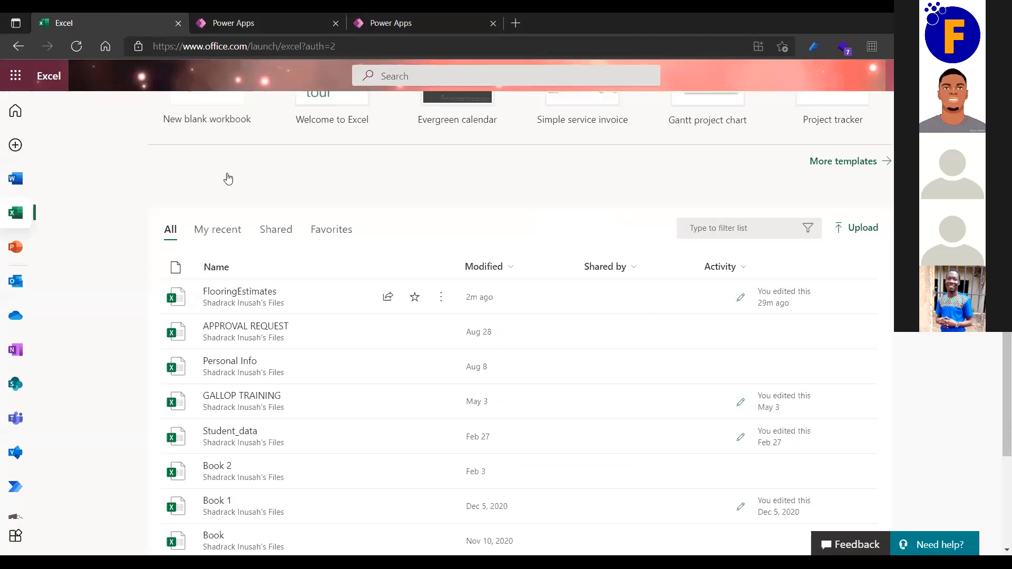
Open the FlooringEstimates workbook from the Excel file list.
click(243, 296)
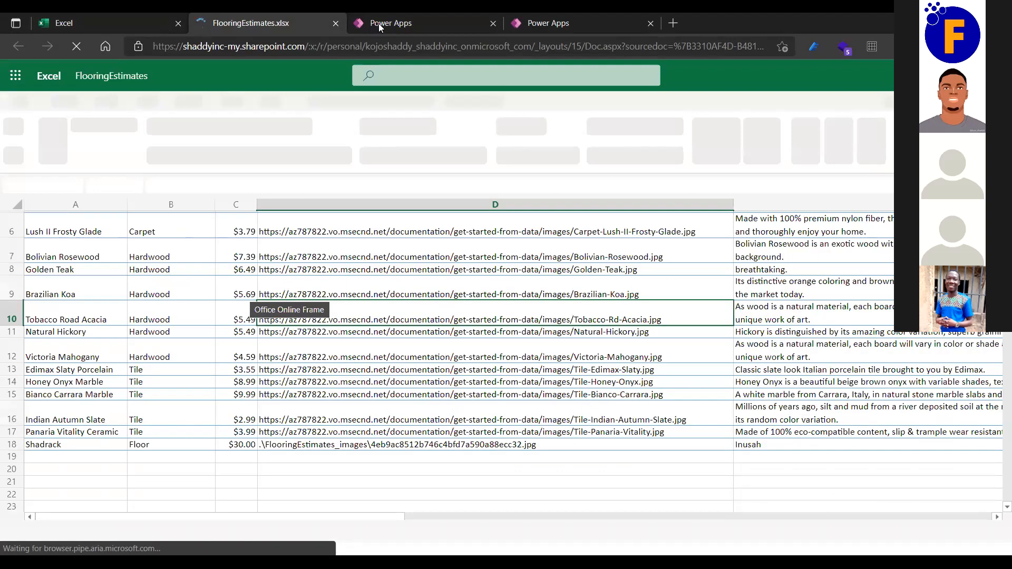
click(388, 23)
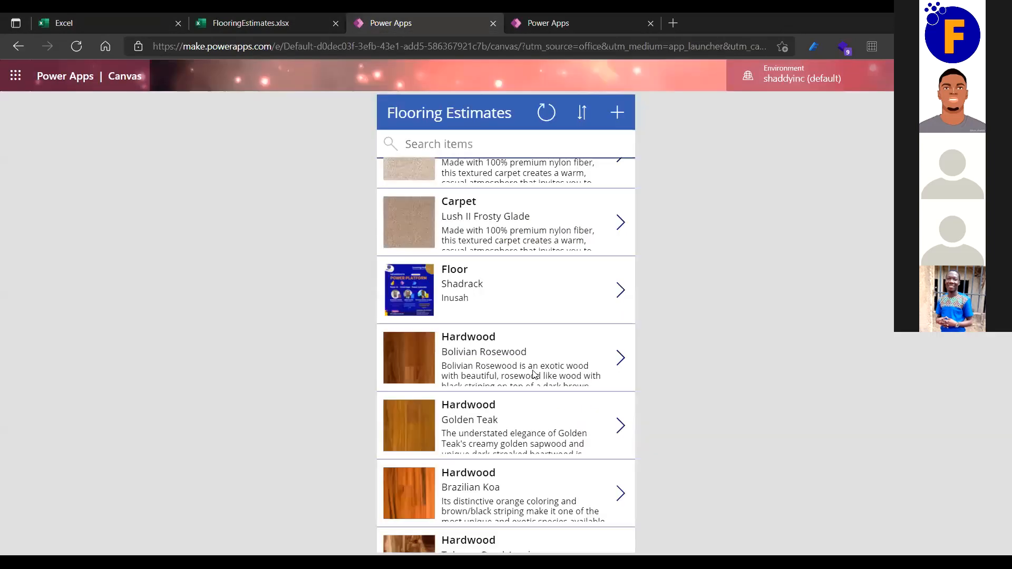
scroll(533, 374, down, 2)
scroll(578, 340, up, 5)
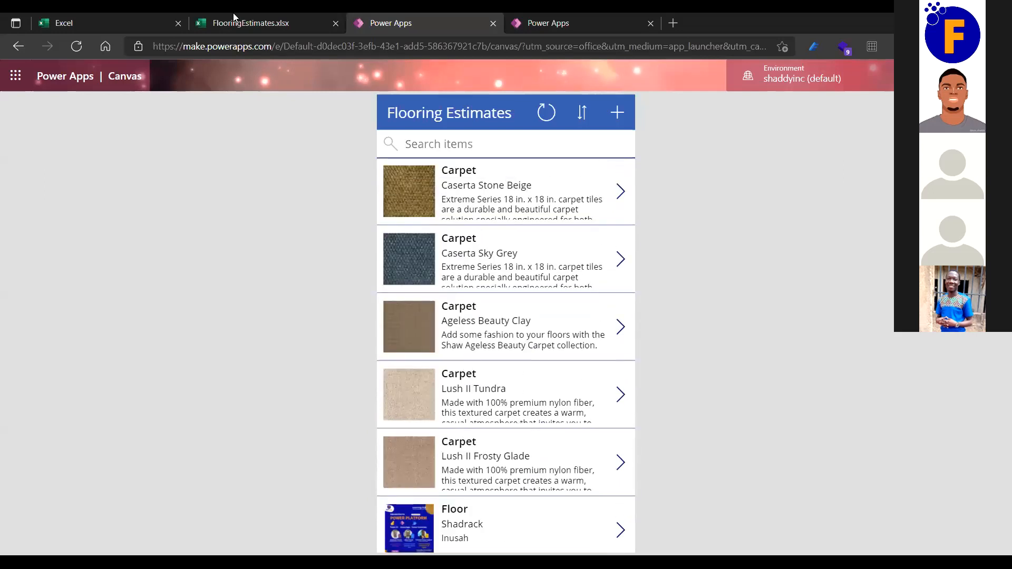
key(ctrl+shift+Tab)
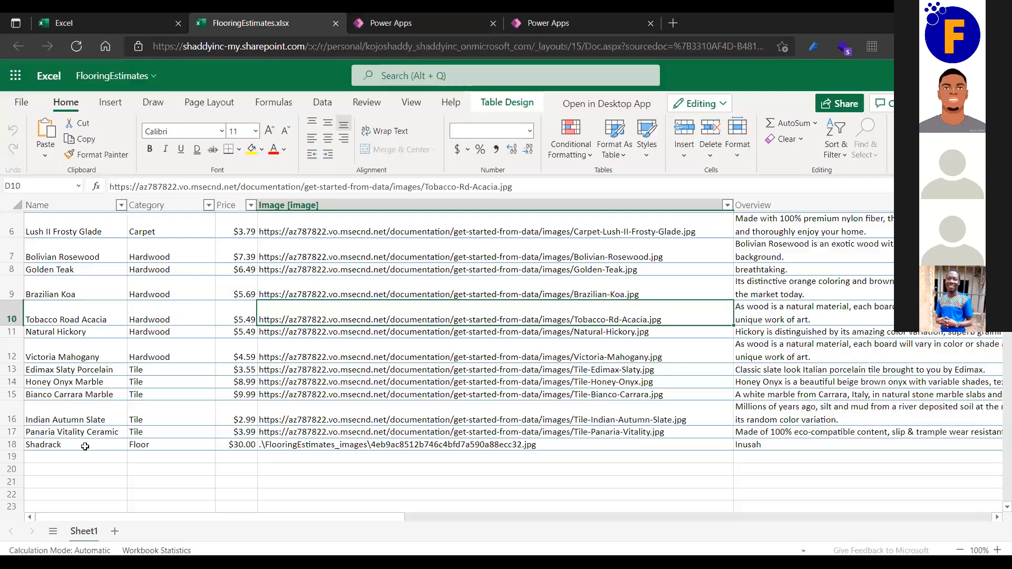
Inspect the new row 18 Floor record at $30.00 and the image path in cell D18.
click(13, 446)
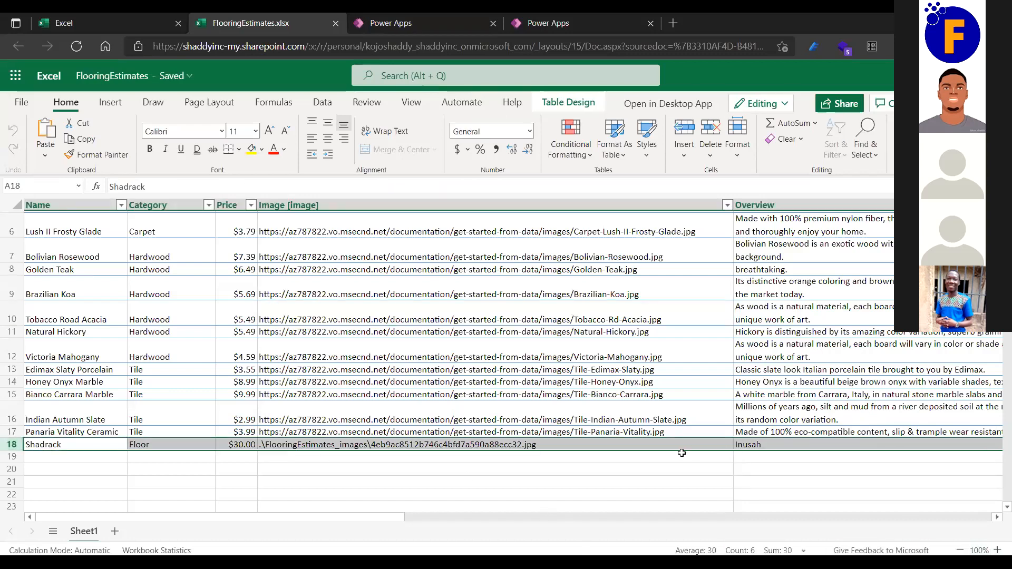
click(382, 444)
triple_click(382, 445)
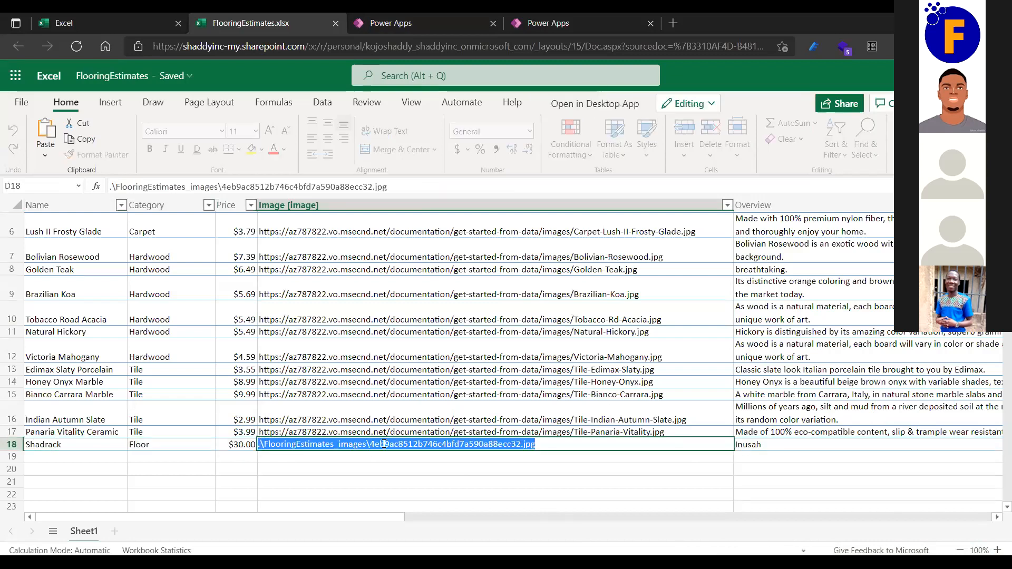
click(274, 456)
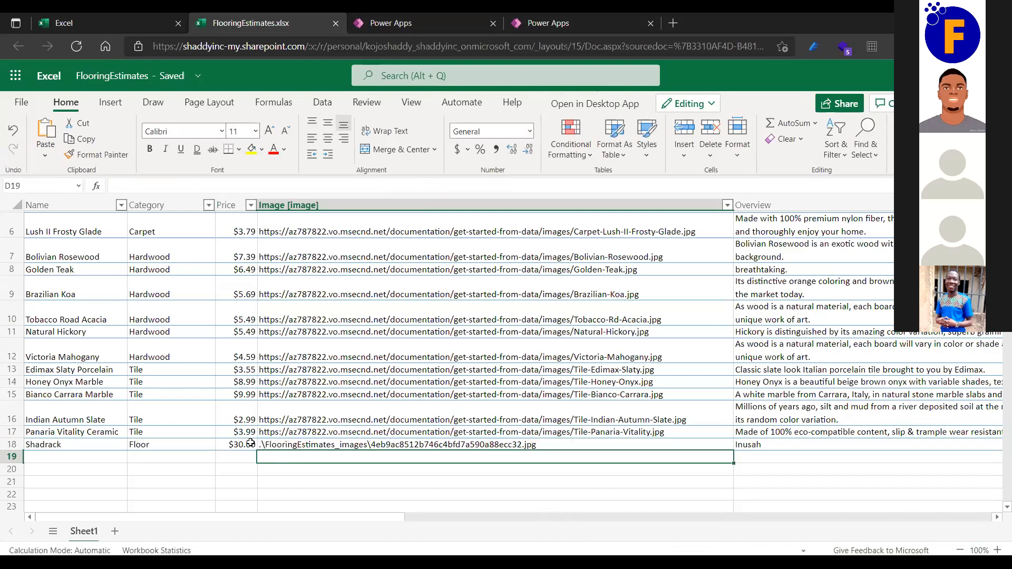
scroll(508, 467, right, 3)
scroll(508, 467, right, 2)
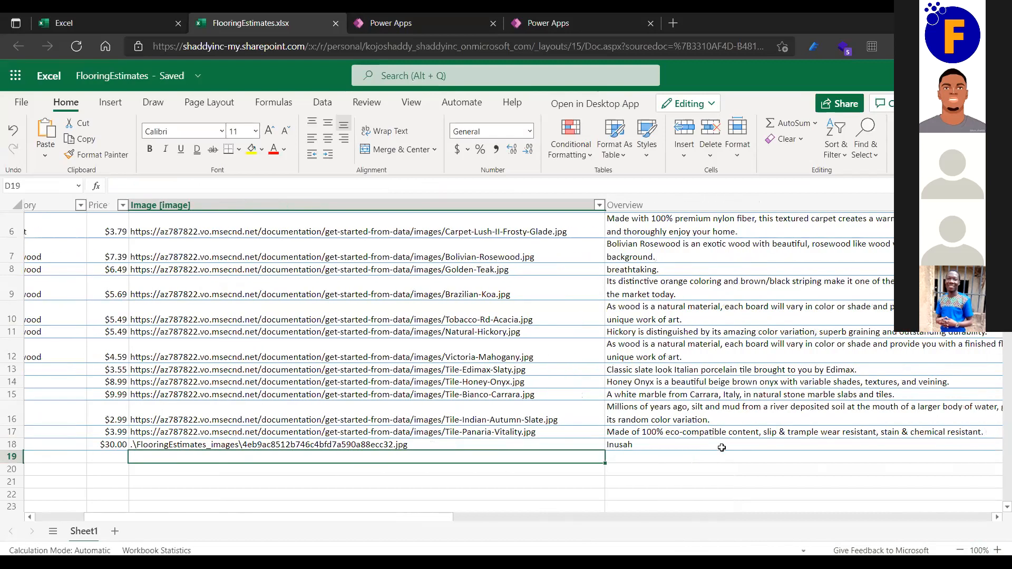
scroll(721, 448, right, 7)
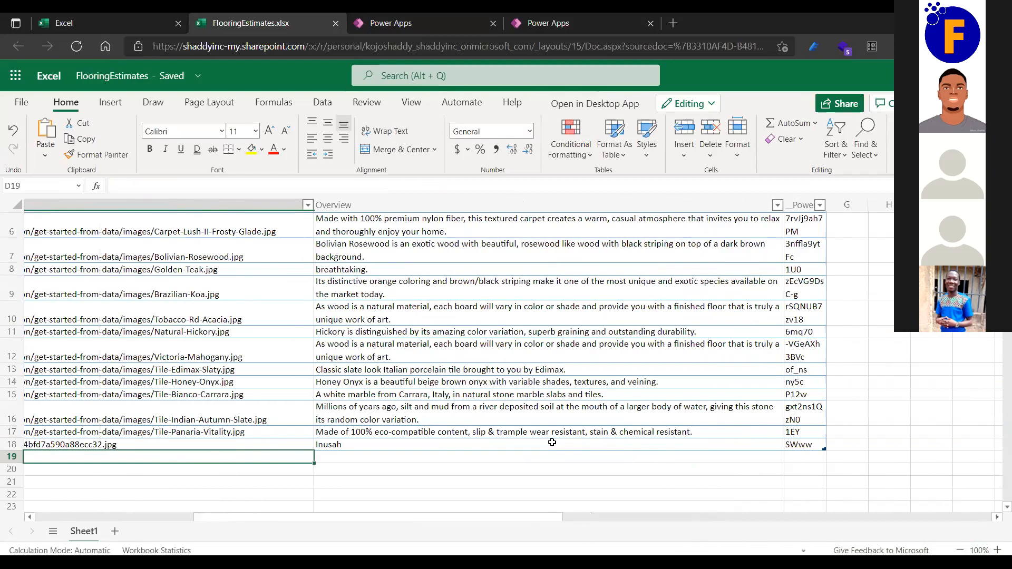
scroll(551, 442, left, 2)
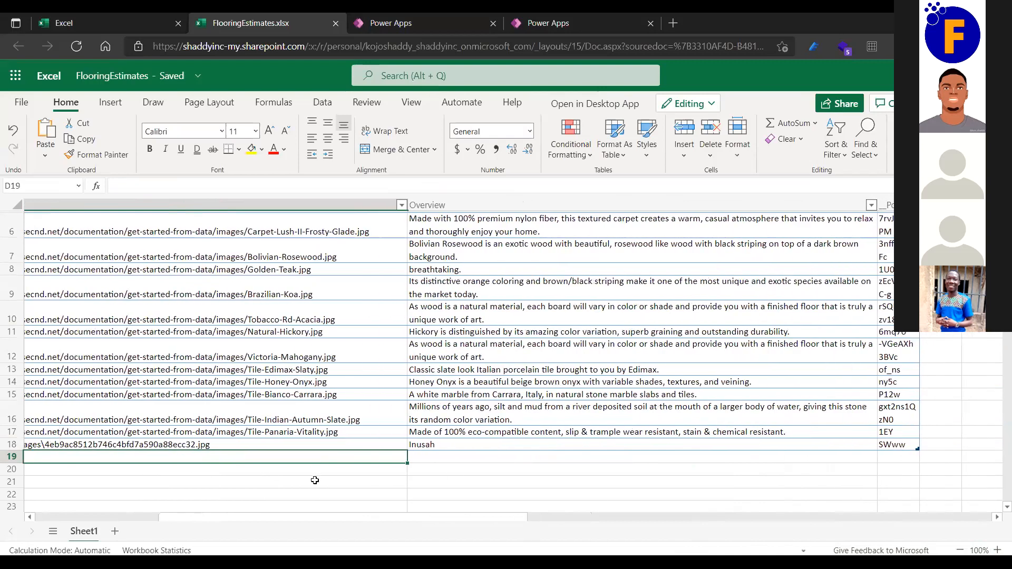
scroll(314, 480, left, 2)
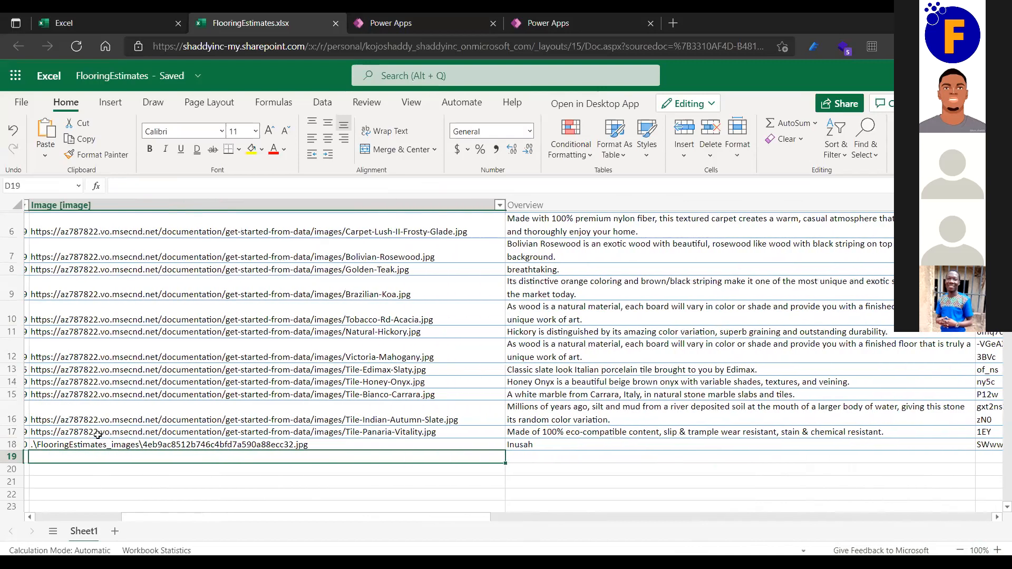
scroll(95, 440, left, 1)
scroll(87, 443, left, 3)
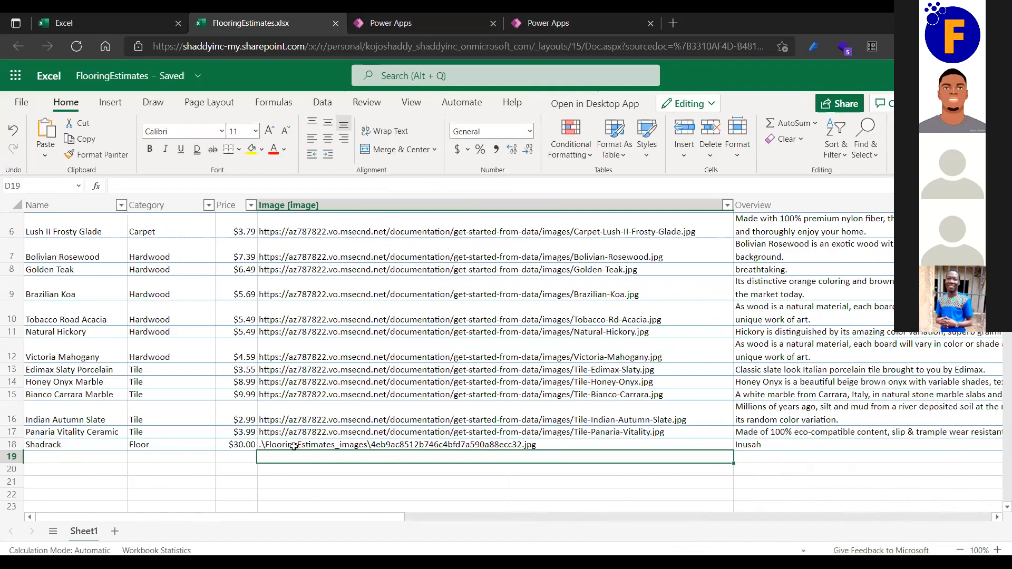
key(Up)
key(Left)
key(Left)
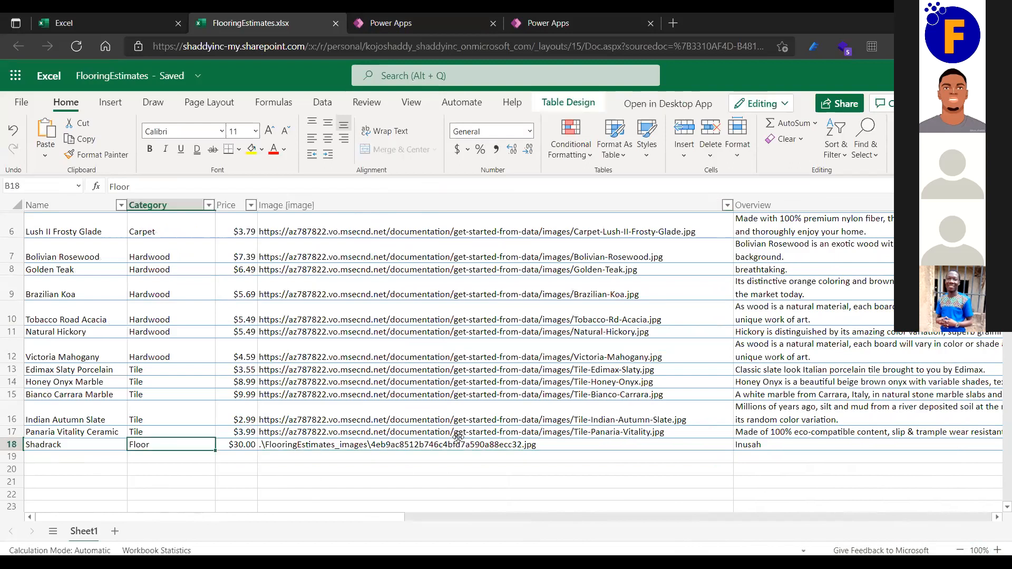
key(Left)
key(shift+space)
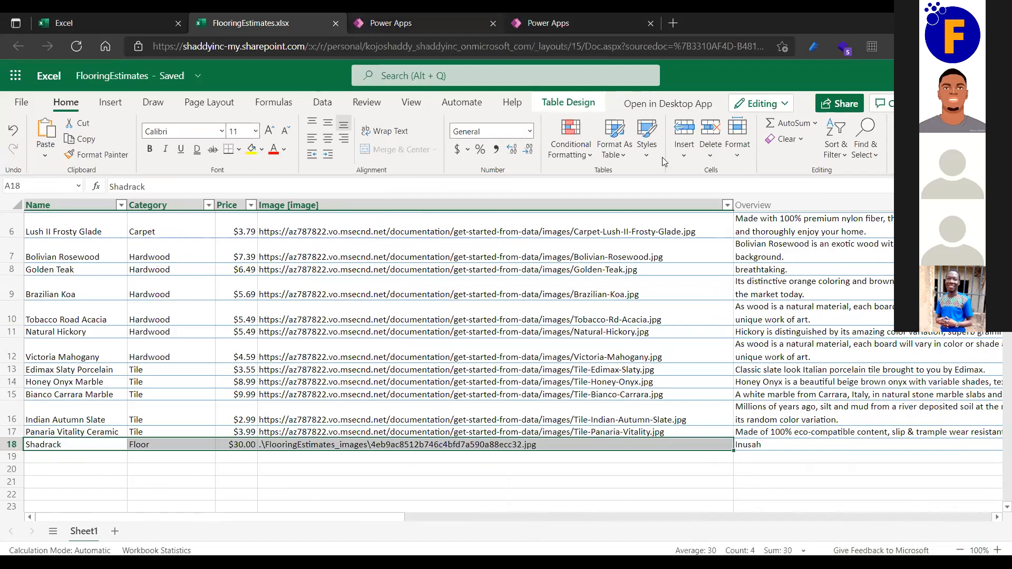
click(390, 18)
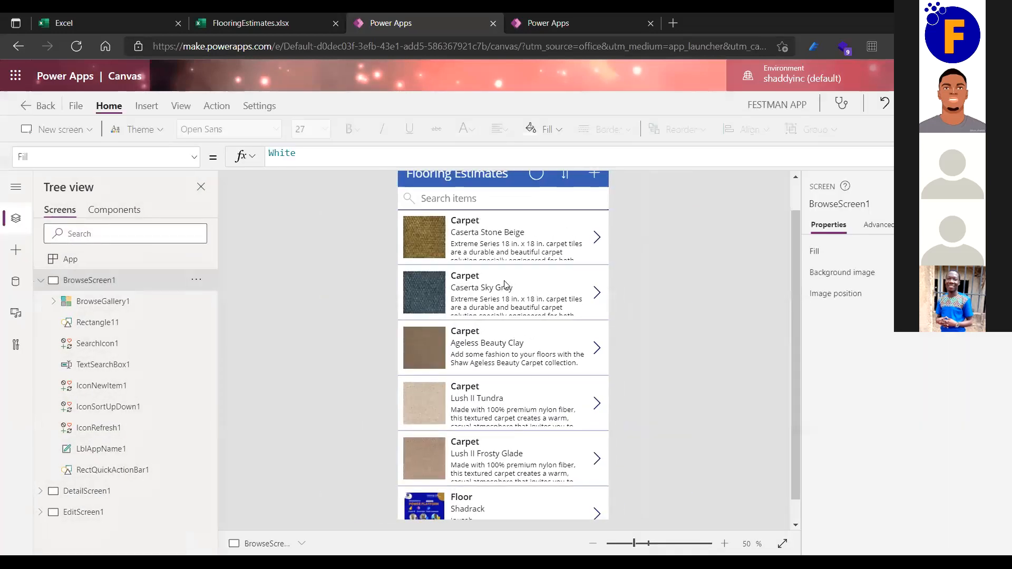
Select gallery elements, then confirm all changes are saved and published at 5:13:02 PM.
click(455, 263)
click(455, 257)
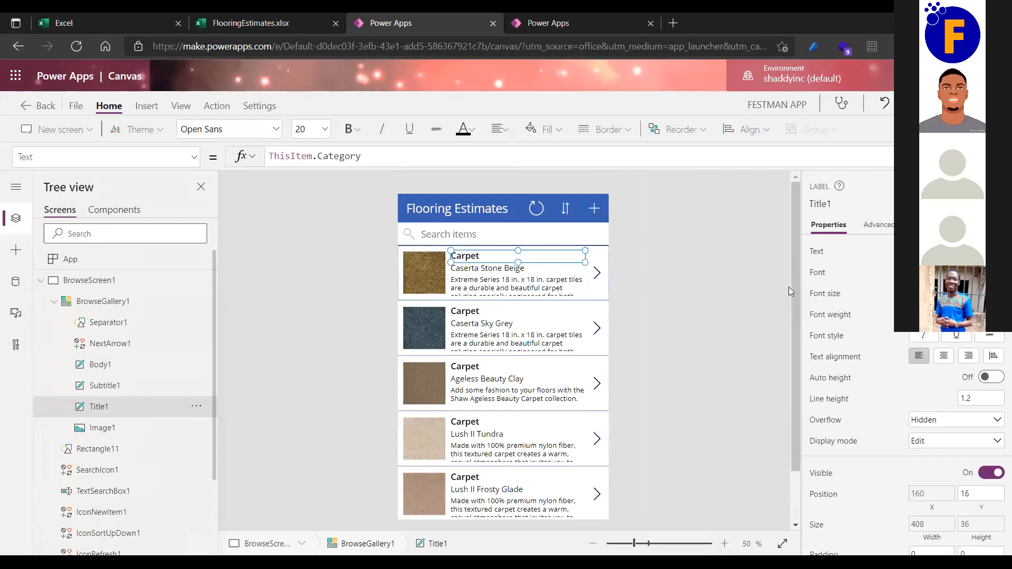
click(422, 263)
click(659, 251)
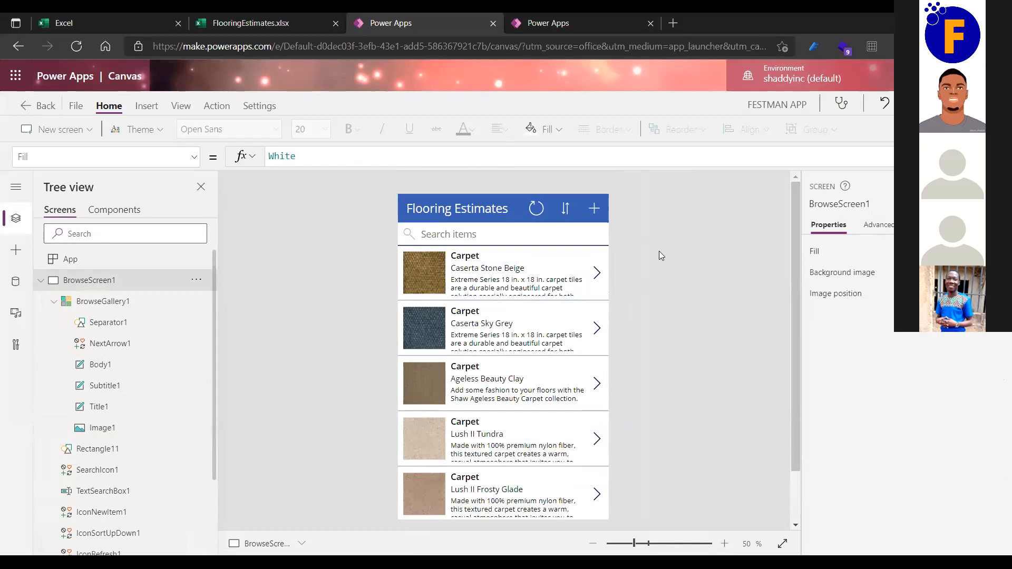
click(75, 105)
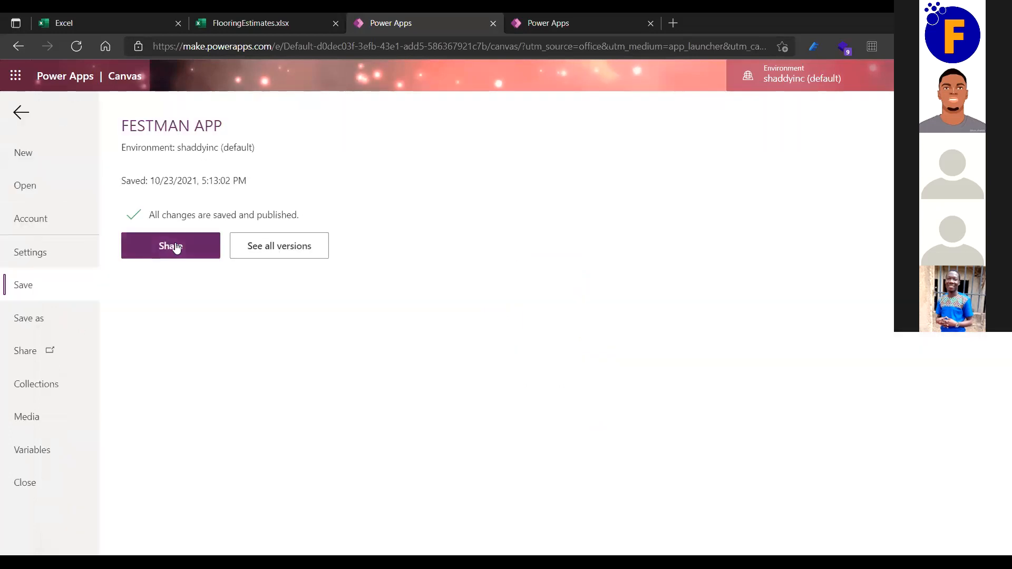
Leave the File page and scroll the canvas to see the Floor item at the list's end.
click(22, 113)
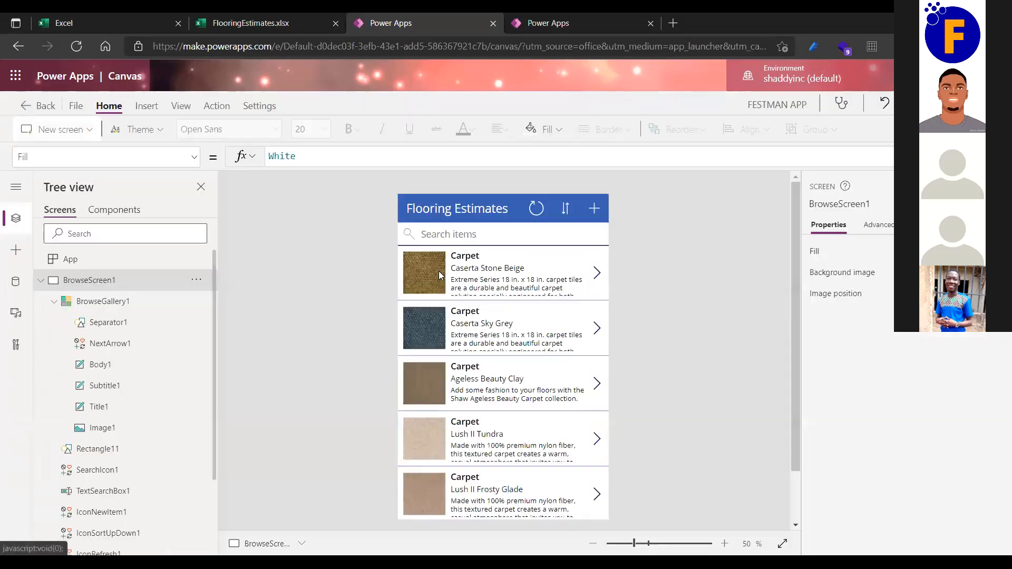
scroll(665, 326, down, 1)
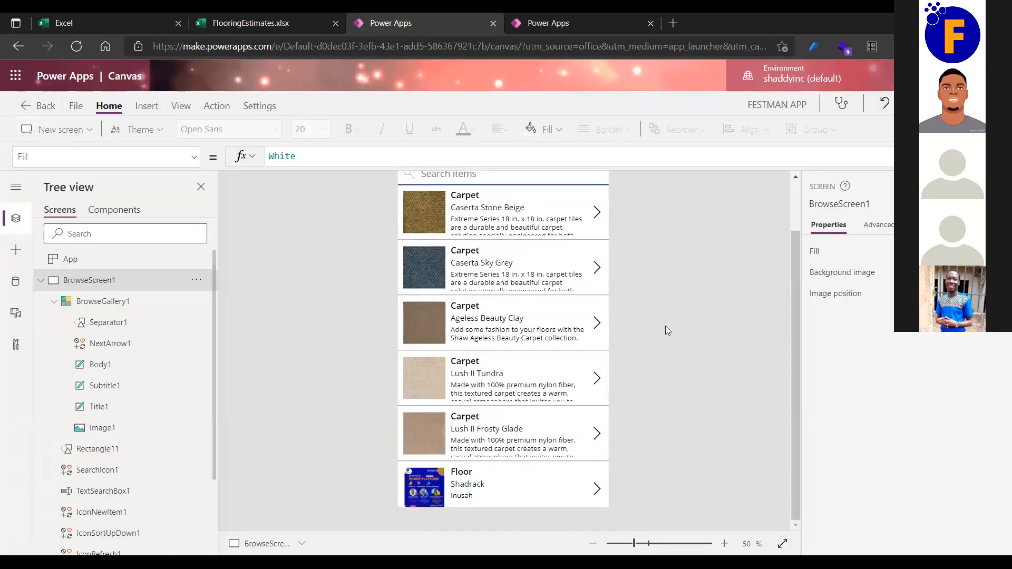
scroll(666, 328, up, 2)
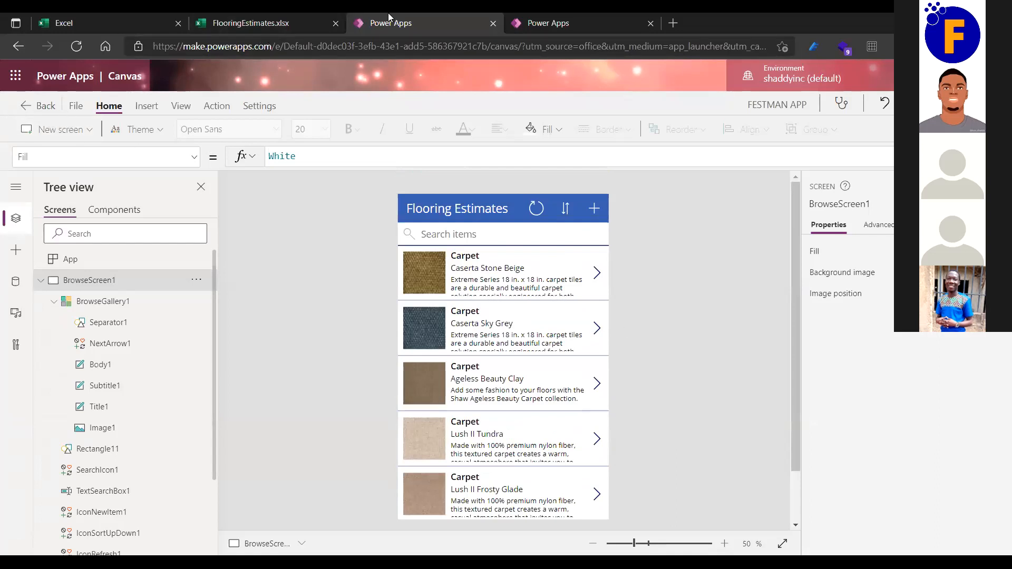
From the second Power Apps tab's Apps list, play Podcast PowerPlayer, showing Dynamite by BTS.
click(540, 17)
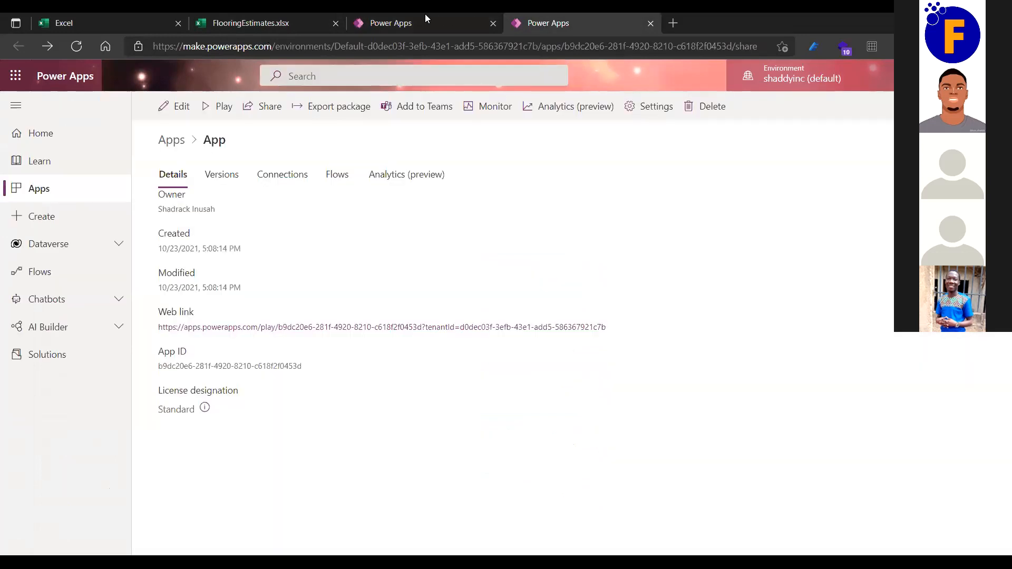
click(25, 190)
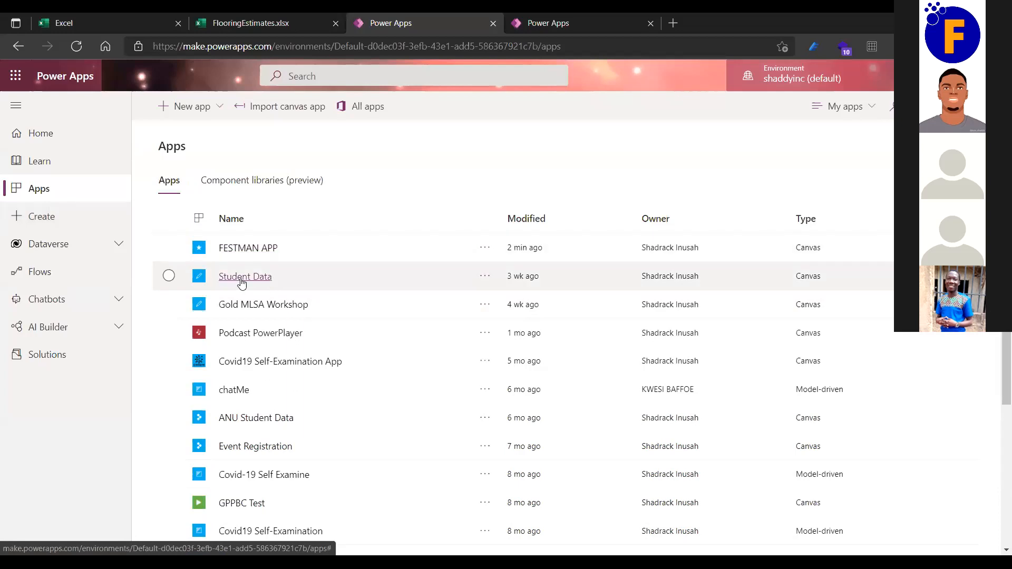
click(251, 335)
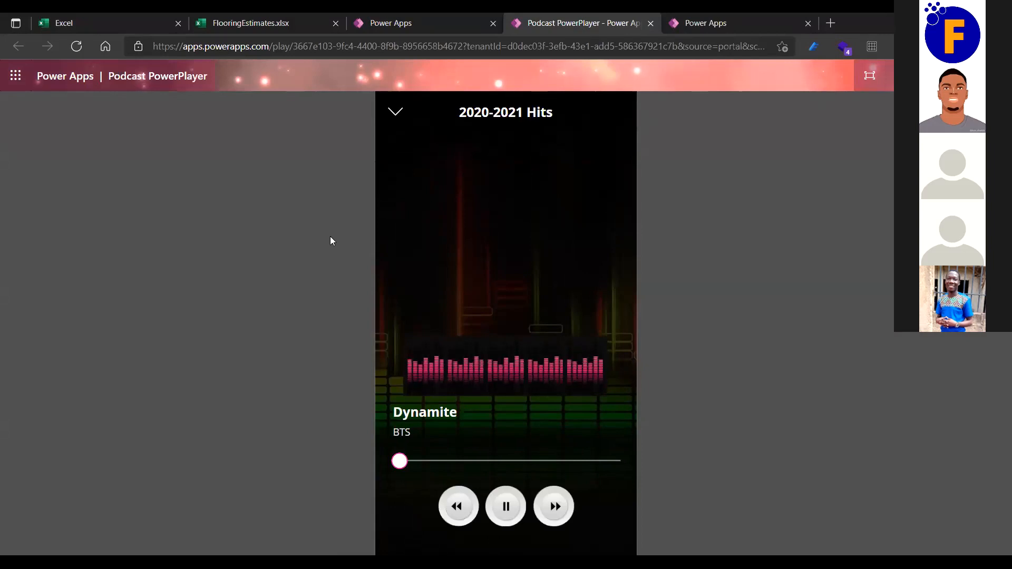
Go back to the Podcast PowerPlayer song list and close the running player's tab.
click(394, 111)
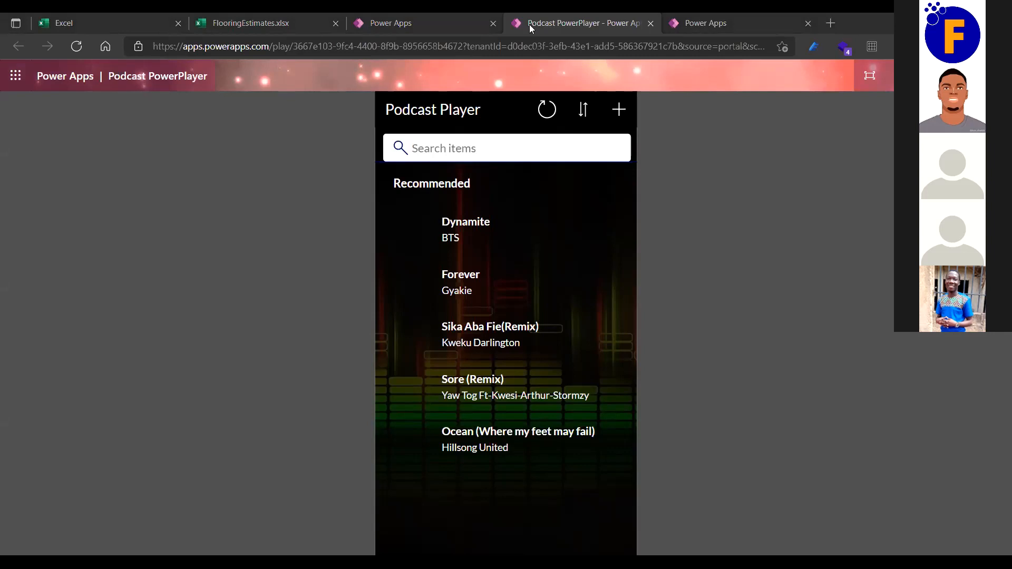
click(650, 23)
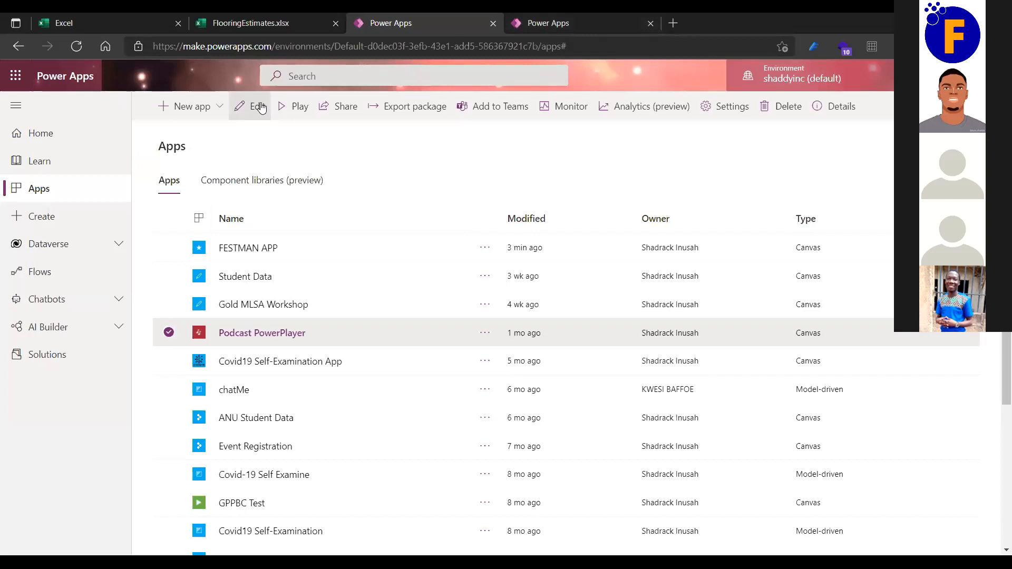
Edit Podcast PowerPlayer, inspect Rectangle1's OnSelect navigation to PlayScreen, then switch to the Excel file list.
click(259, 107)
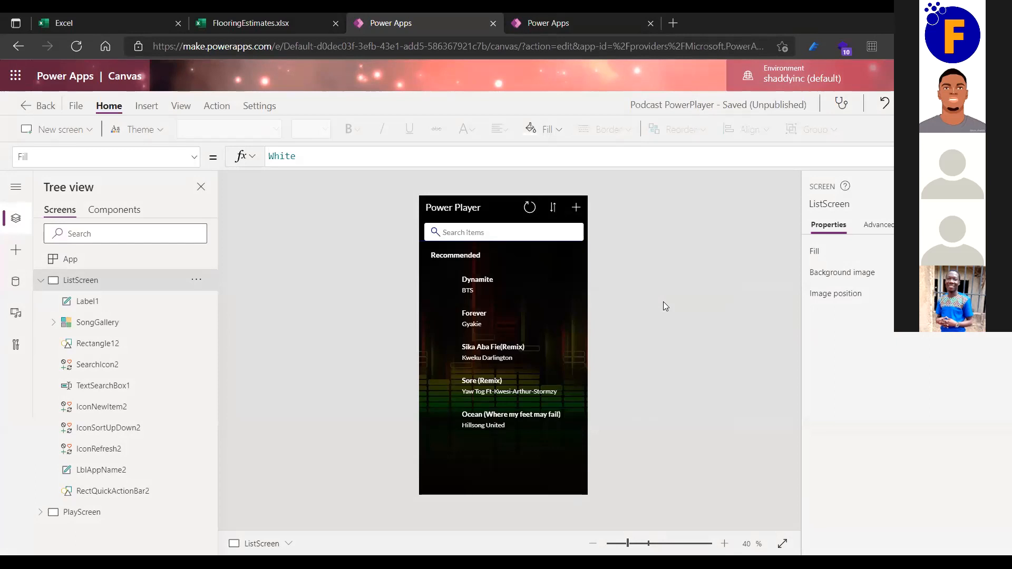
click(463, 278)
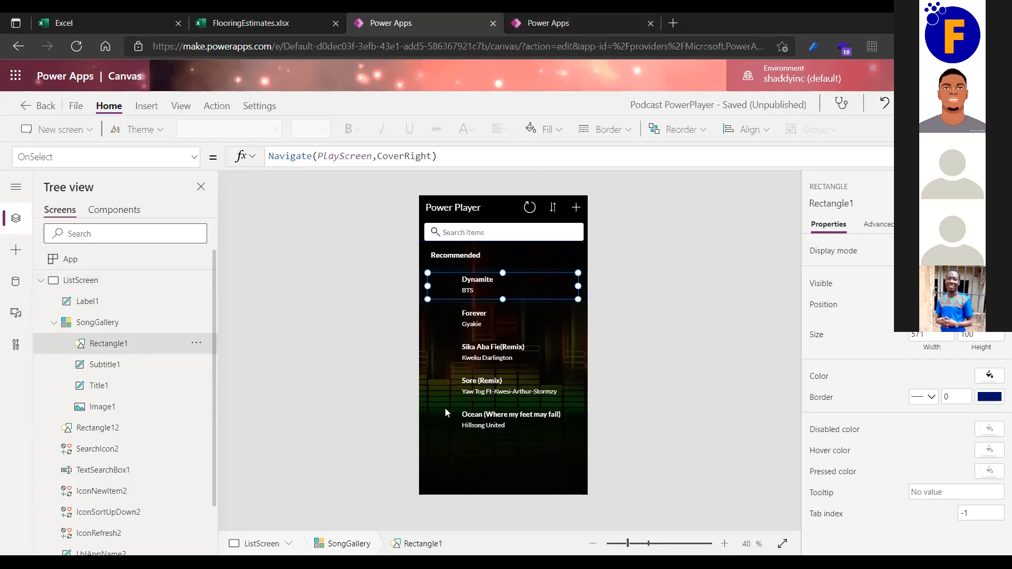
click(83, 14)
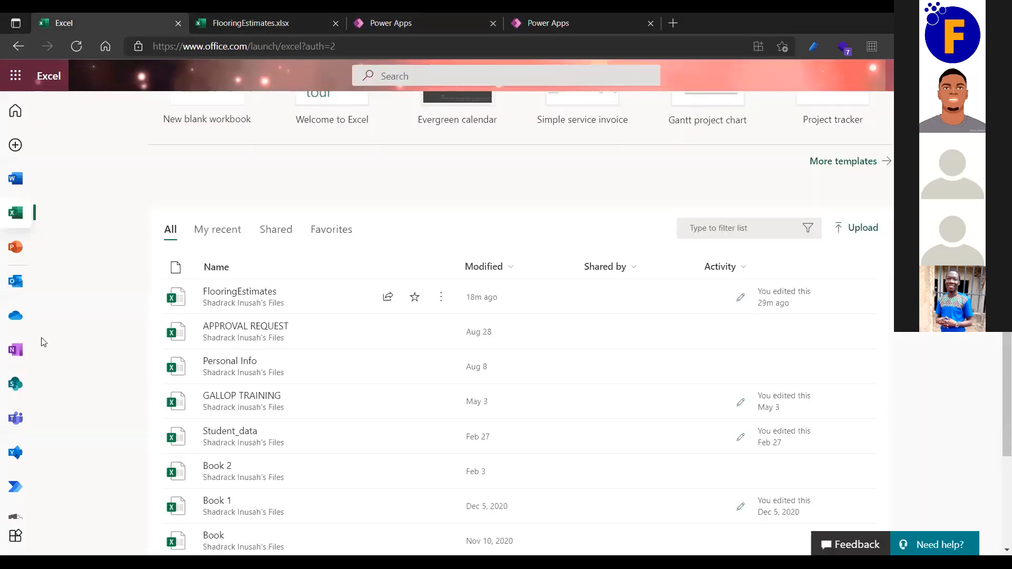
Launch SharePoint from the Office 365 All apps page, then return to the FESTMAN APP editor.
click(13, 539)
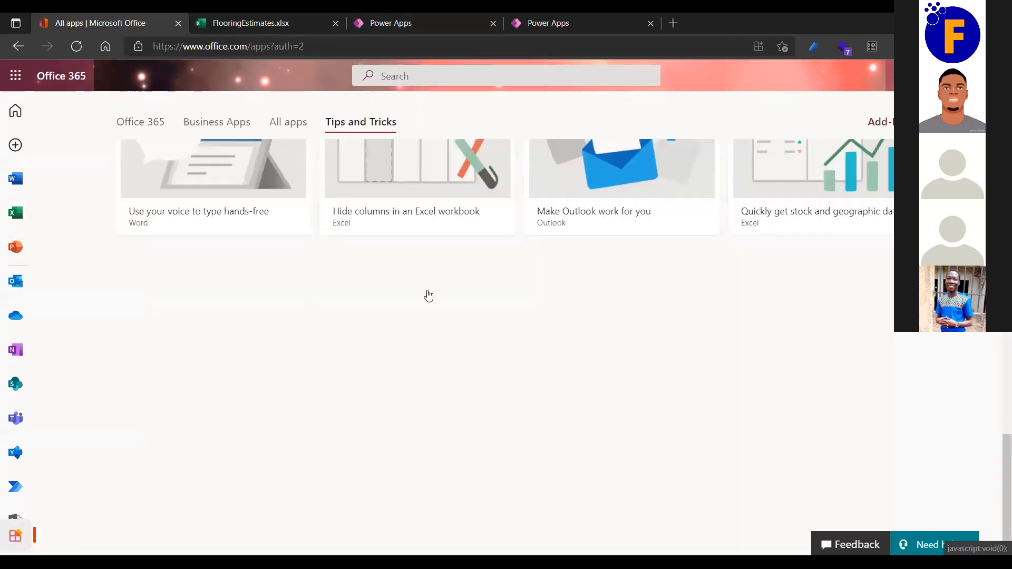
scroll(428, 295, up, 20)
scroll(428, 295, down, 1)
scroll(429, 296, up, 1)
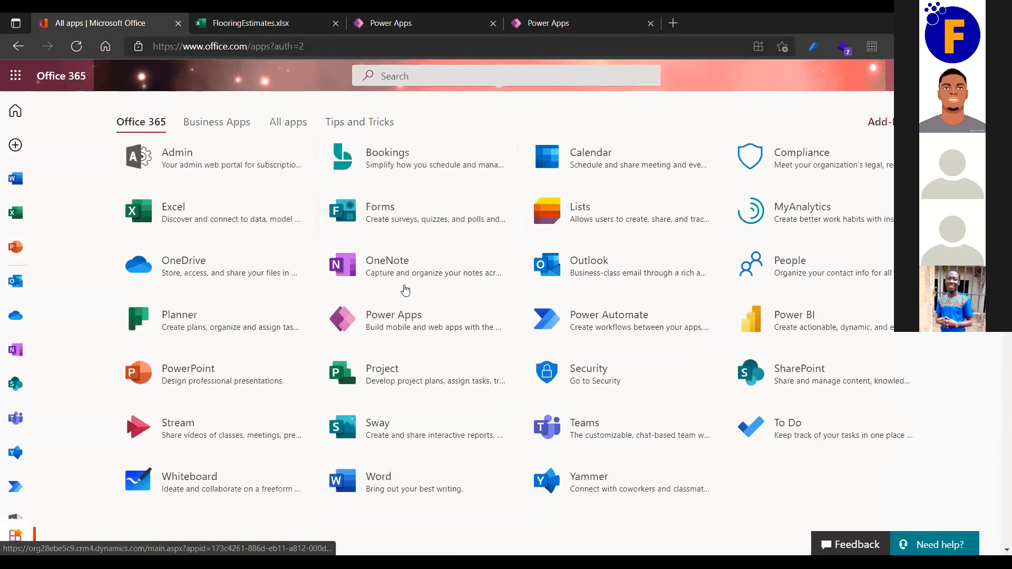
click(778, 382)
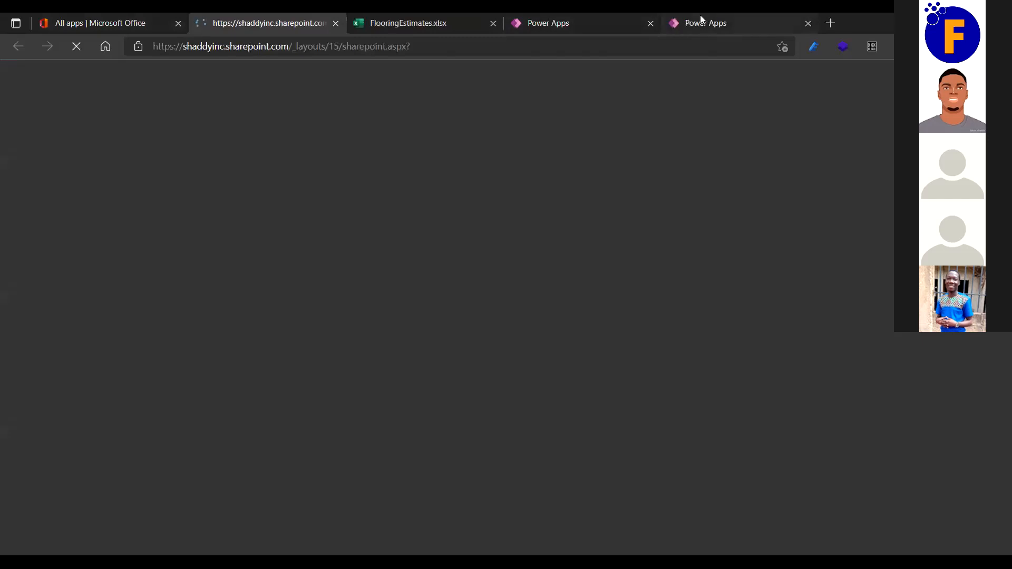
click(682, 22)
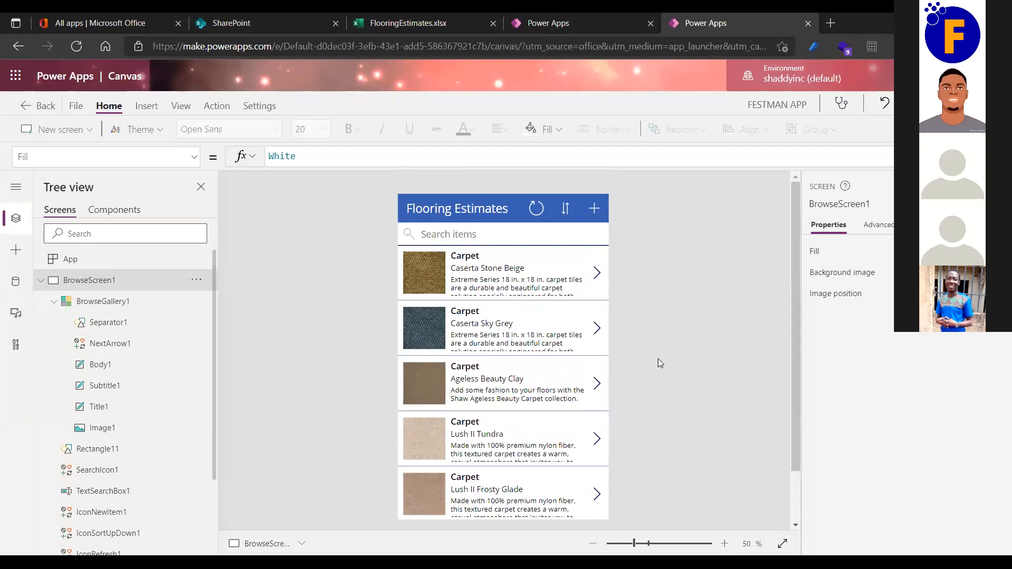
Recheck the Floor entry on the FESTMAN APP canvas and open Your Phone from the taskbar.
scroll(506, 319, down, 1)
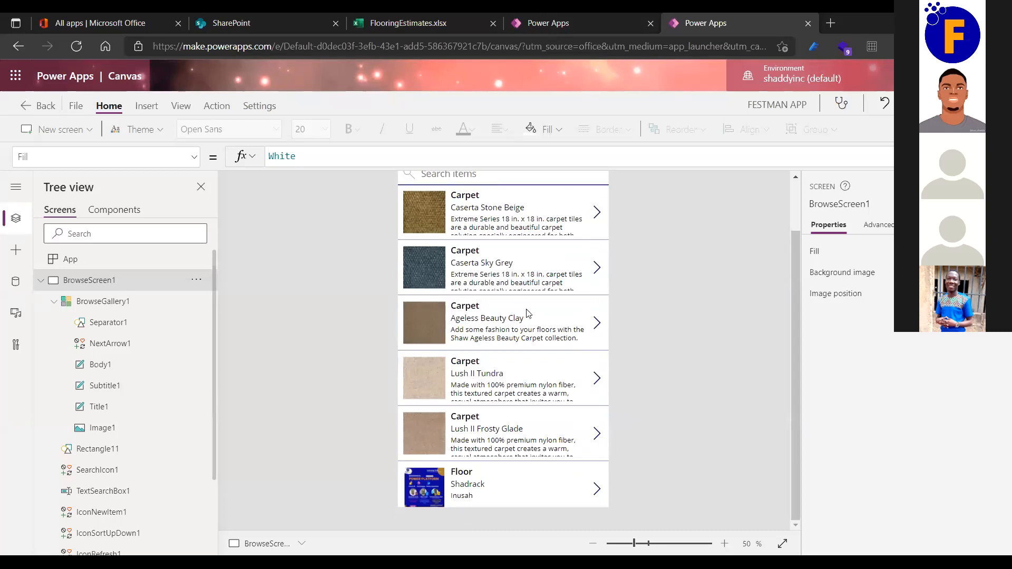
scroll(534, 245, up, 1)
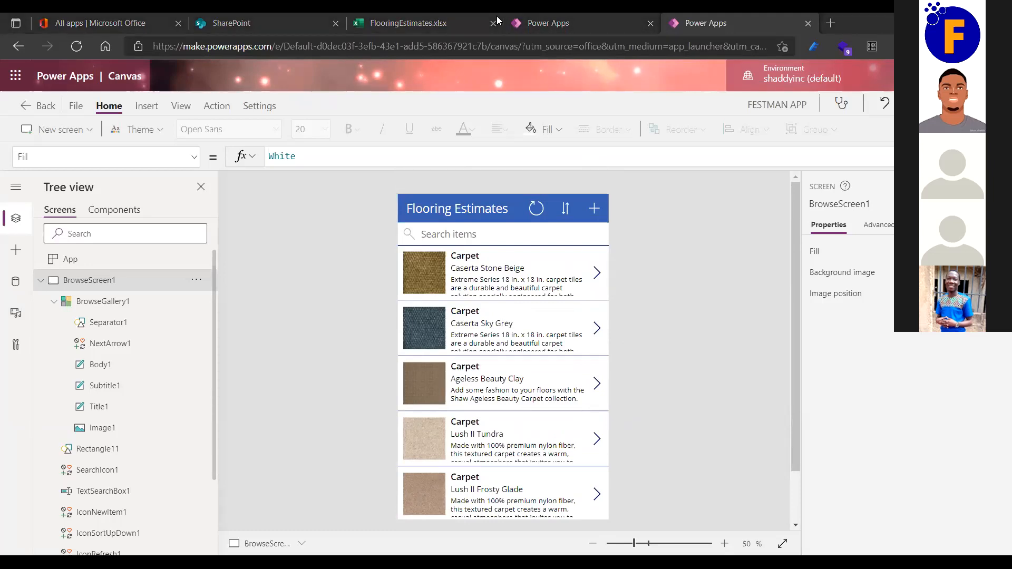
click(602, 556)
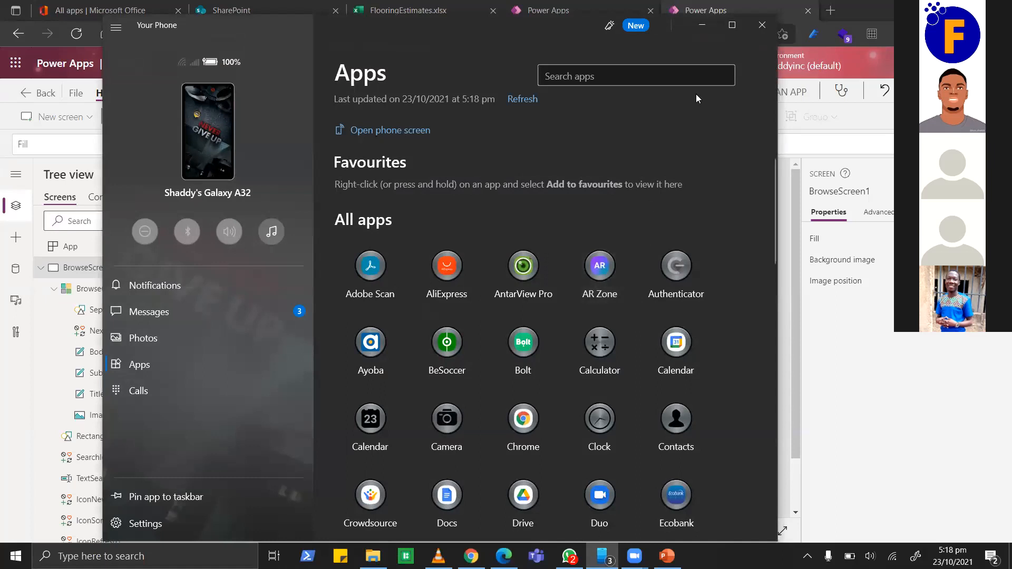
Refocus Your Phone, scroll the phone's app grid to Power Apps, and launch it.
key(alt+Tab)
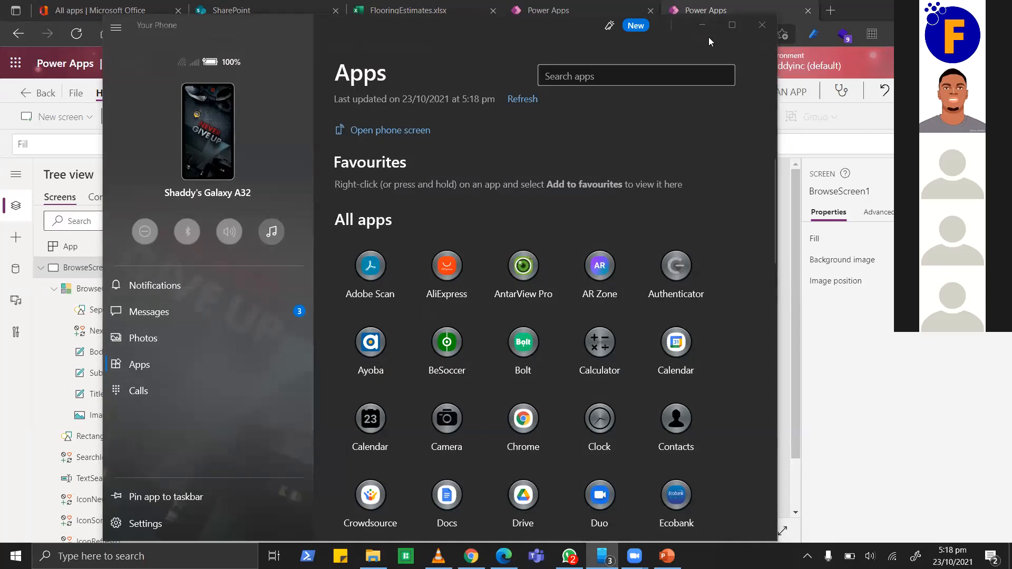
click(668, 41)
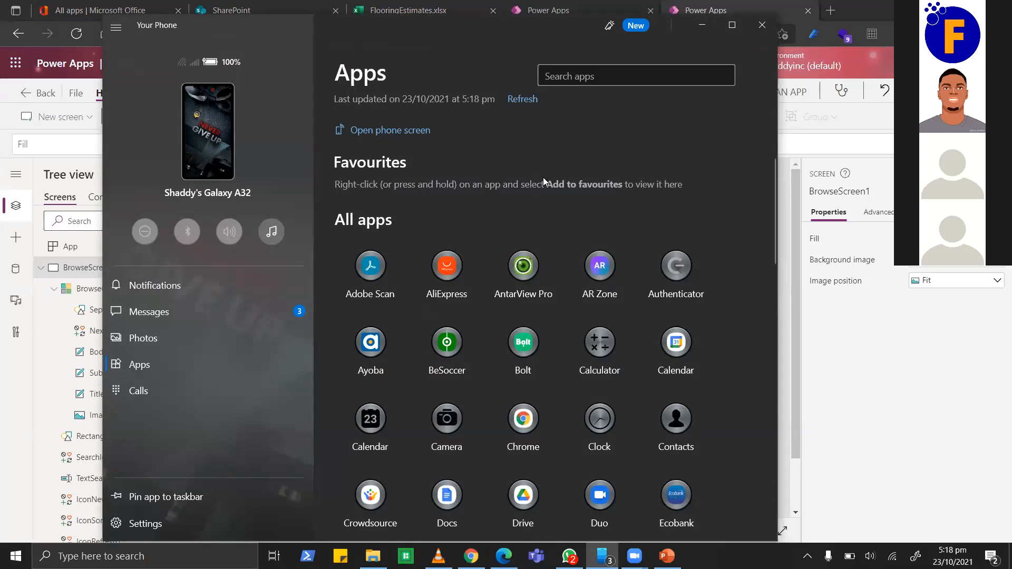
scroll(511, 377, down, 3)
scroll(511, 378, down, 8)
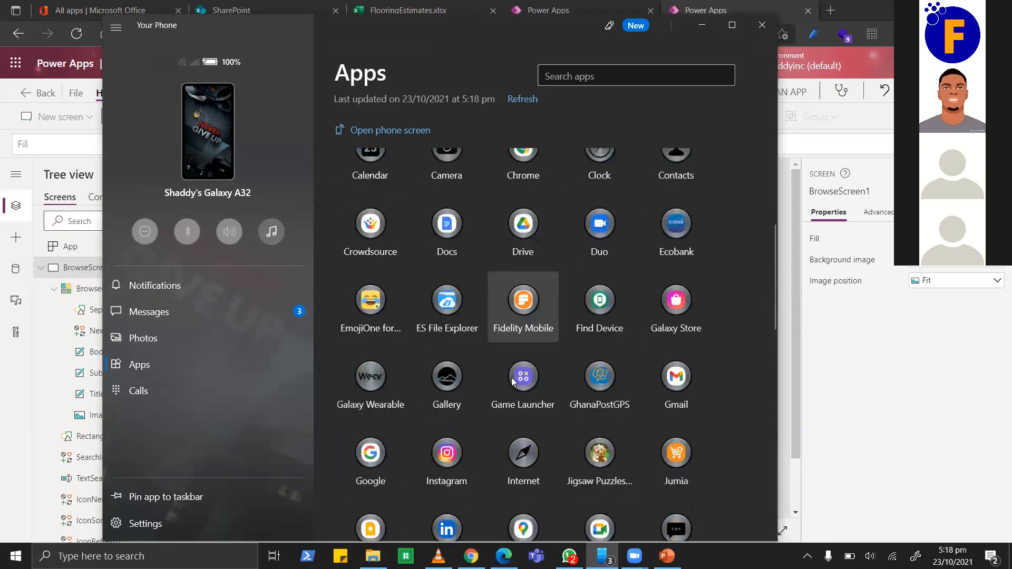
scroll(511, 377, up, 4)
scroll(511, 377, up, 7)
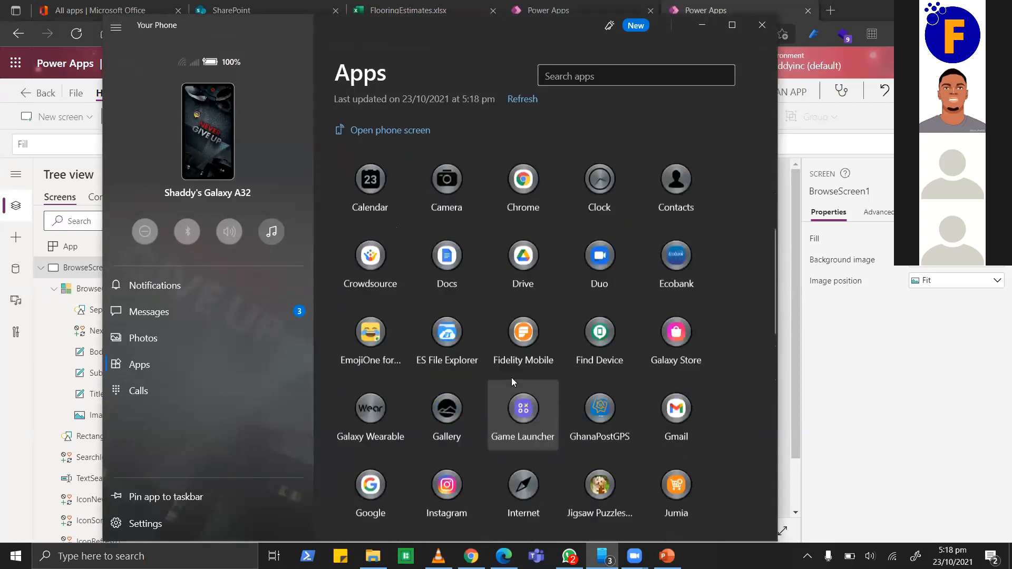
scroll(511, 377, down, 4)
scroll(511, 380, down, 4)
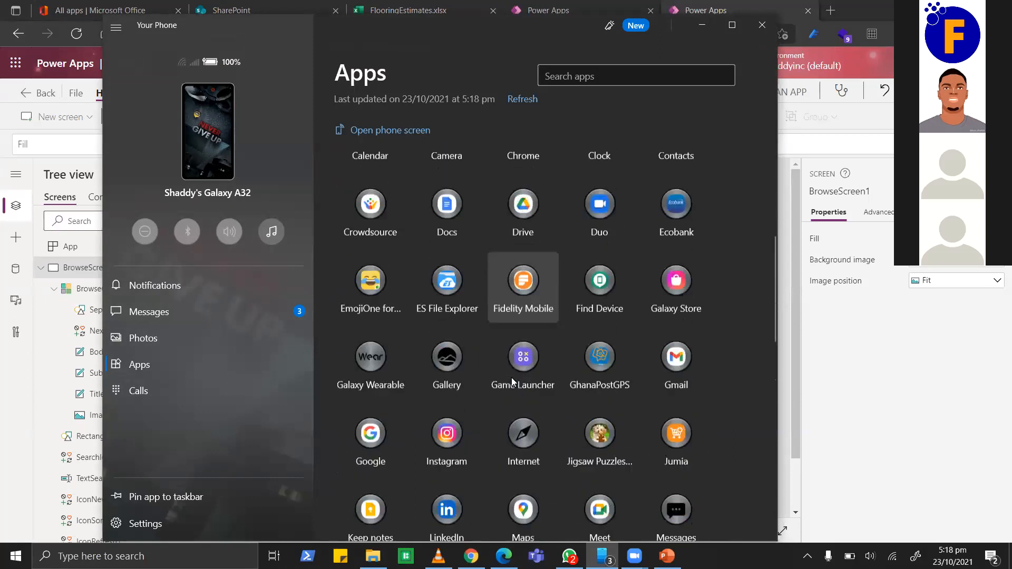
scroll(511, 377, down, 4)
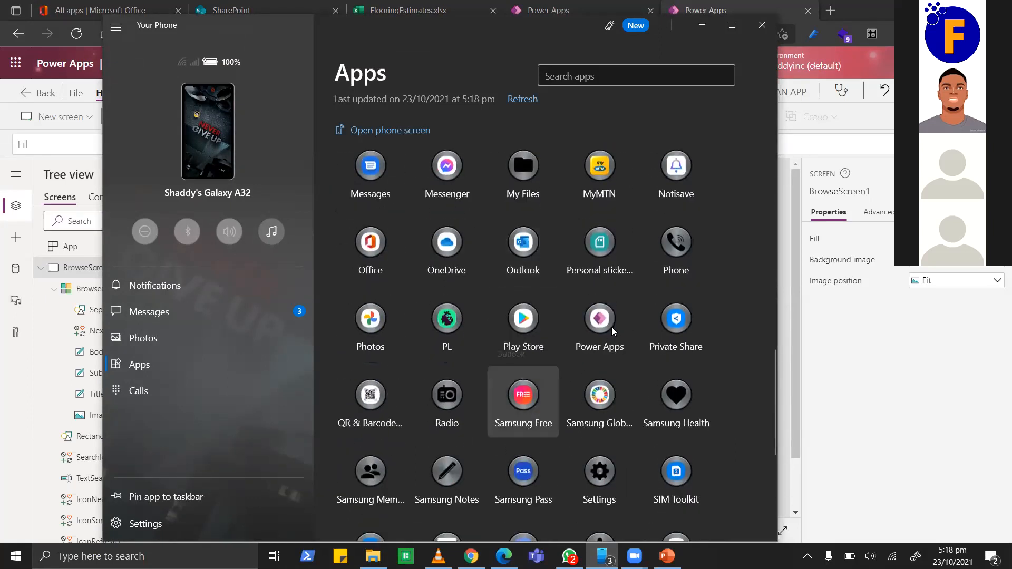
click(600, 321)
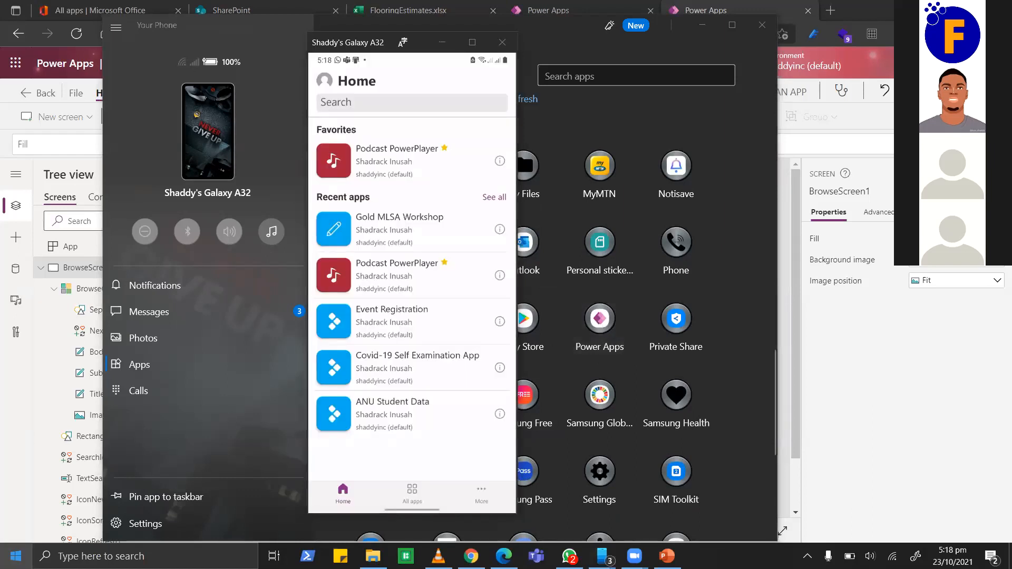
Bring Your Phone back to the front and refresh the Power Apps Home list of recent apps.
key(super)
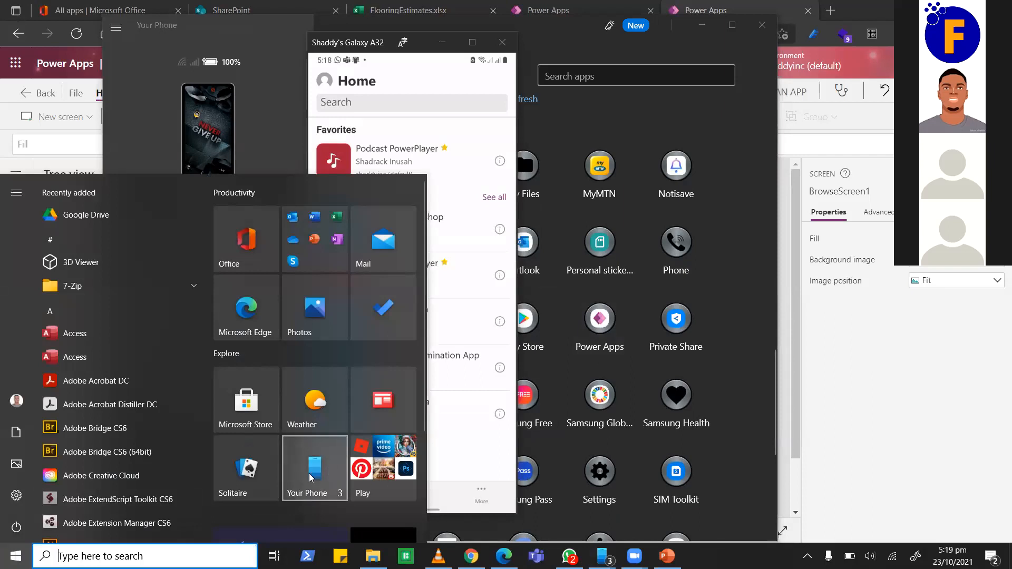
click(291, 467)
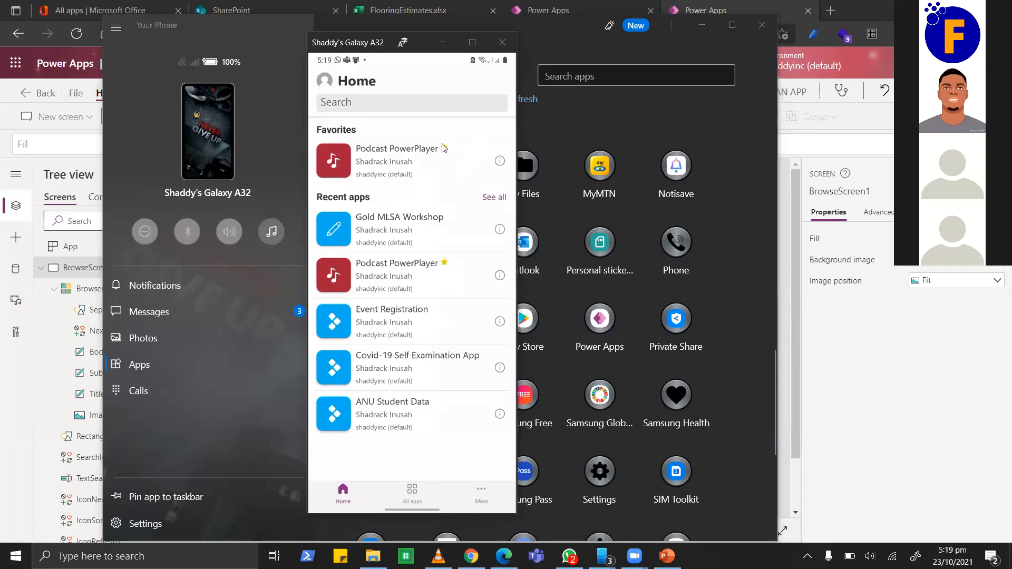
drag(422, 131, 416, 397)
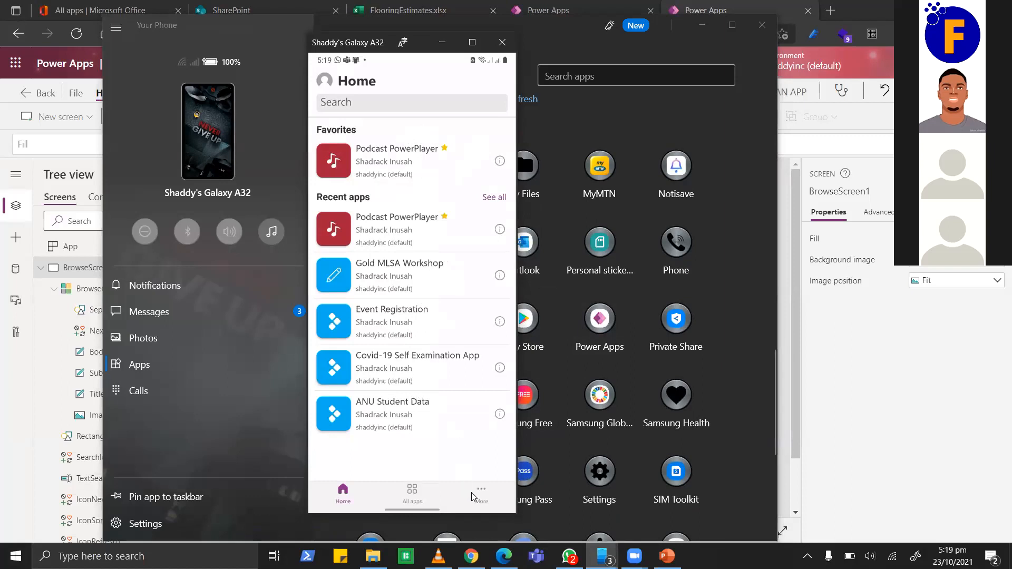
Show All apps in Power Apps mobile and scroll the list to find FESTMAN APP.
click(416, 495)
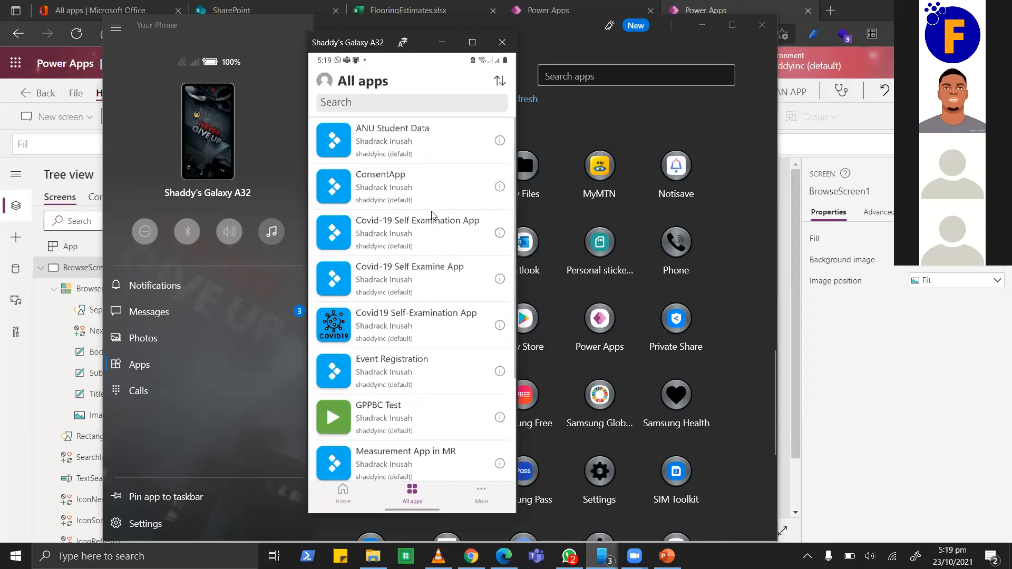
scroll(417, 349, down, 3)
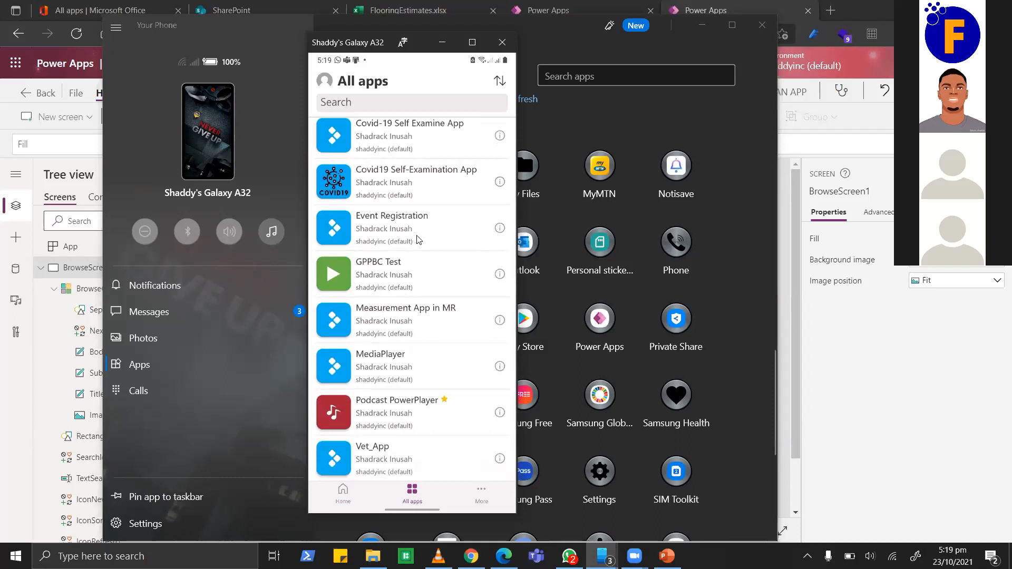
scroll(418, 240, up, 3)
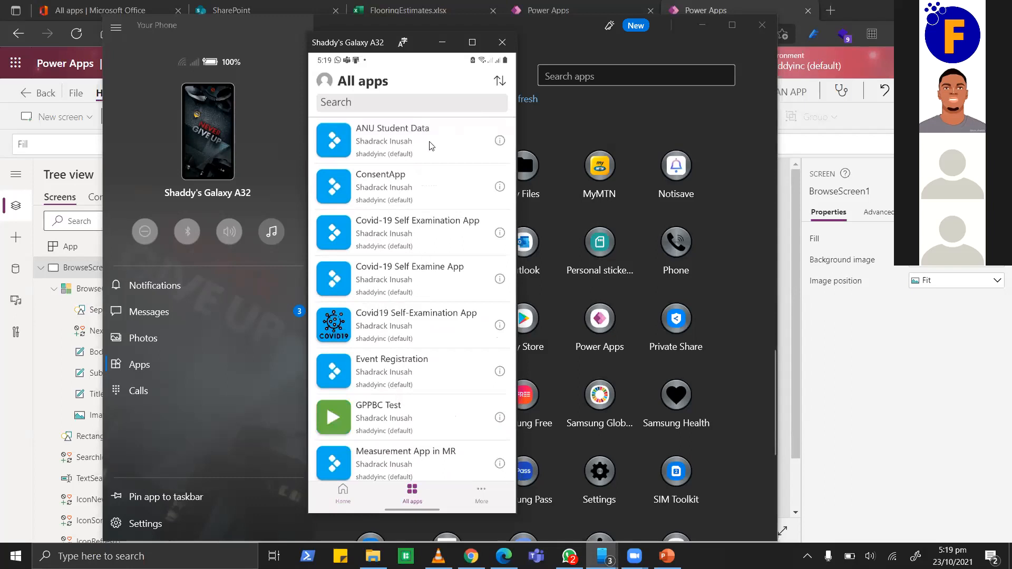
scroll(412, 285, down, 3)
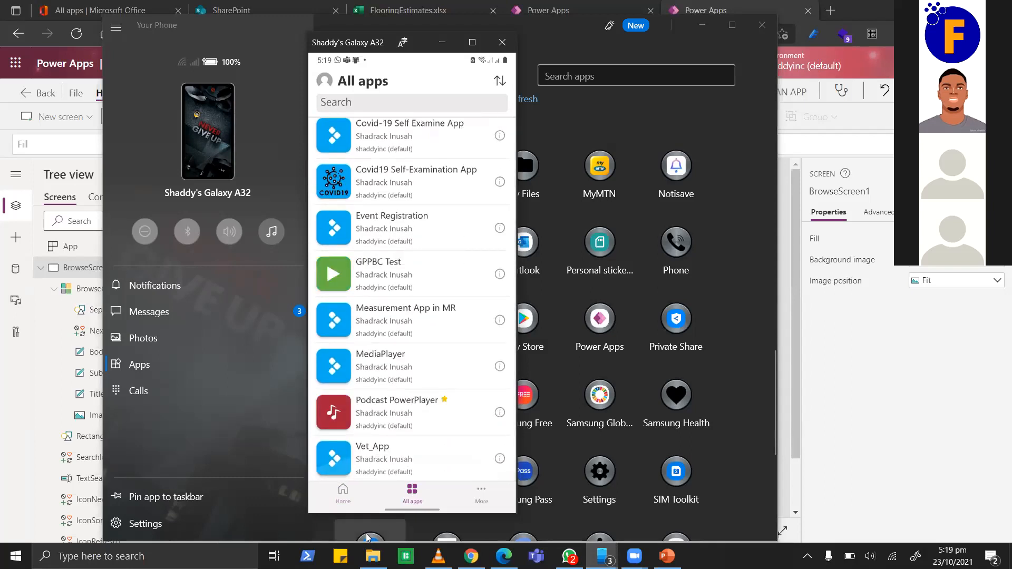
scroll(390, 204, up, 3)
click(418, 129)
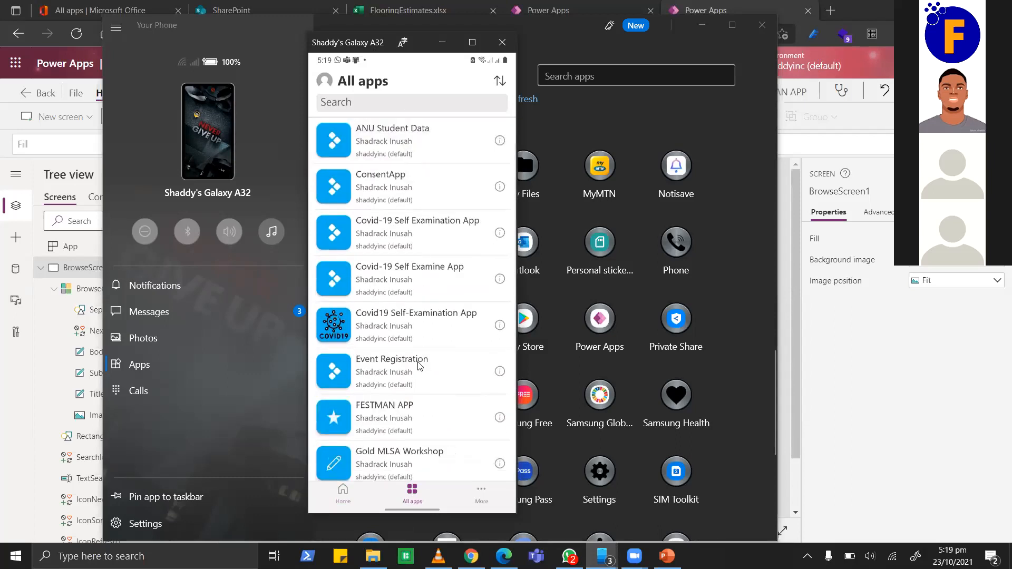
scroll(419, 365, down, 5)
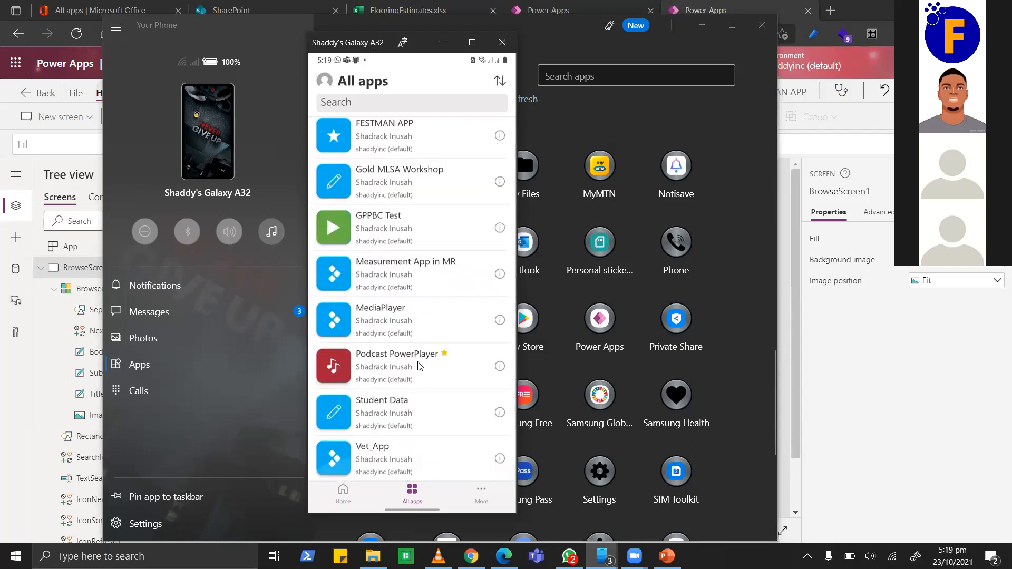
scroll(418, 362, up, 2)
scroll(408, 216, up, 1)
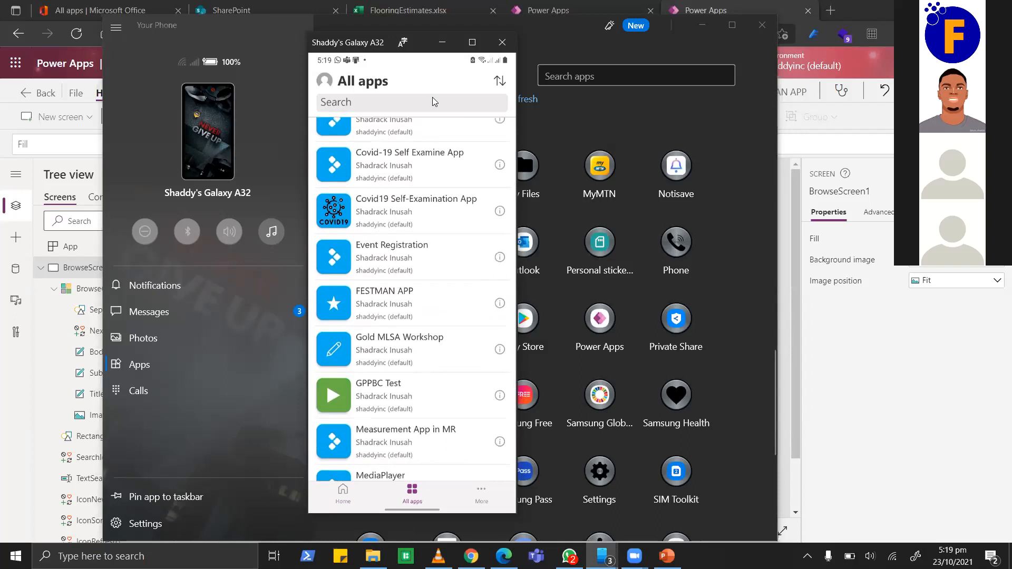
Launch FESTMAN APP on the phone and scroll its Flooring Estimates list.
click(376, 309)
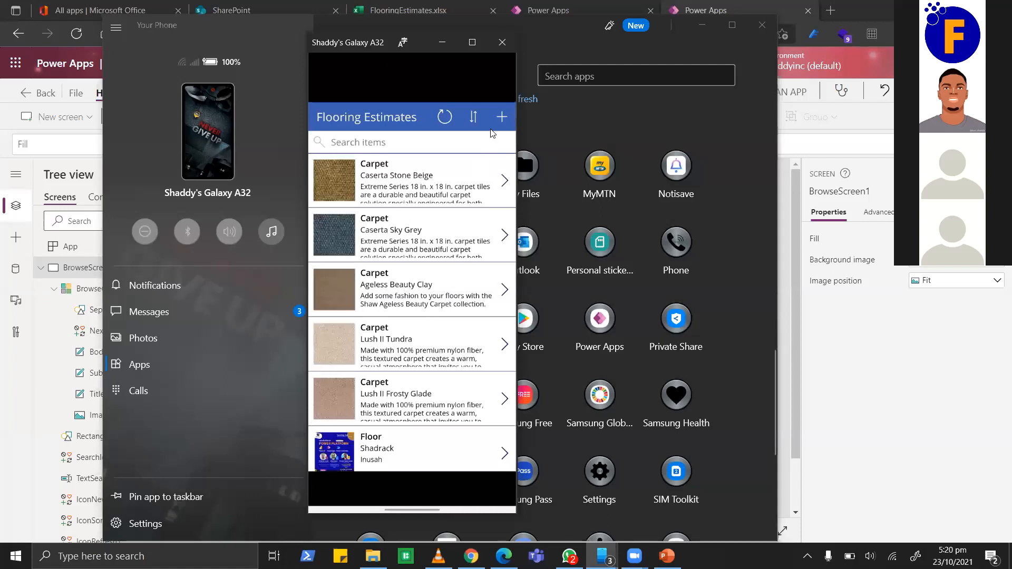
scroll(410, 287, down, 2)
scroll(410, 286, up, 2)
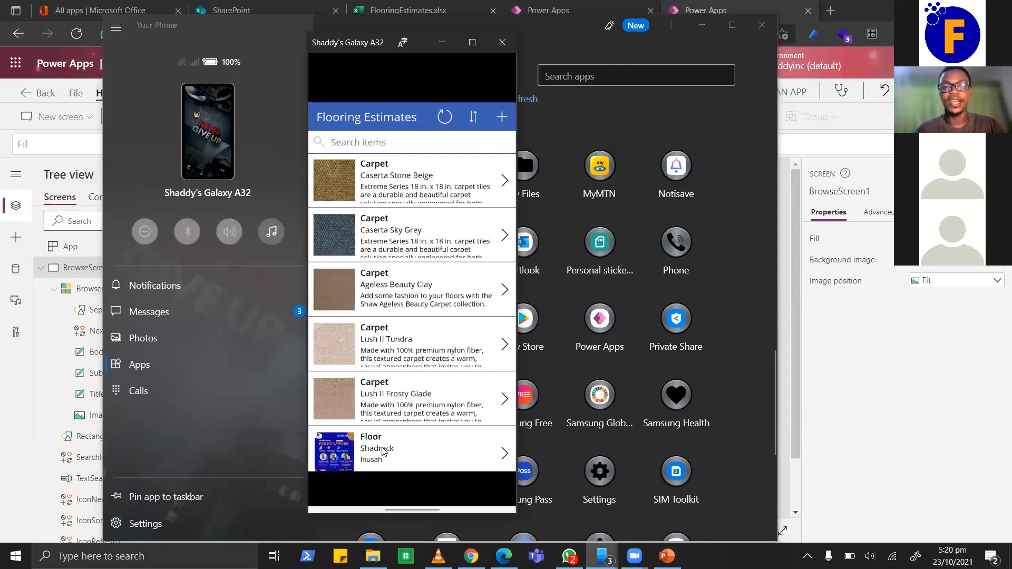
View the new Floor record's details, return to the list, and close the phone mirror window.
click(505, 454)
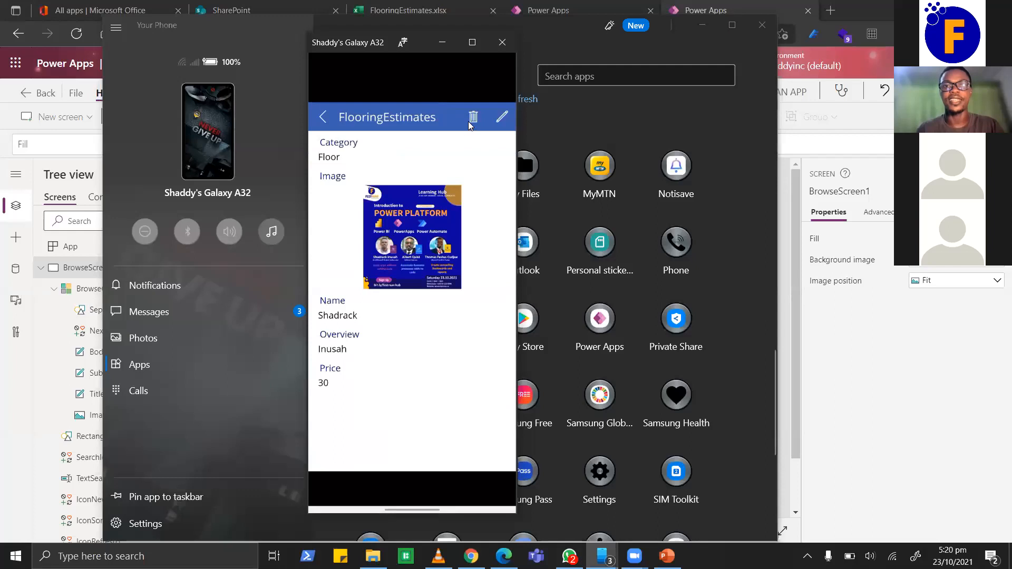
click(324, 118)
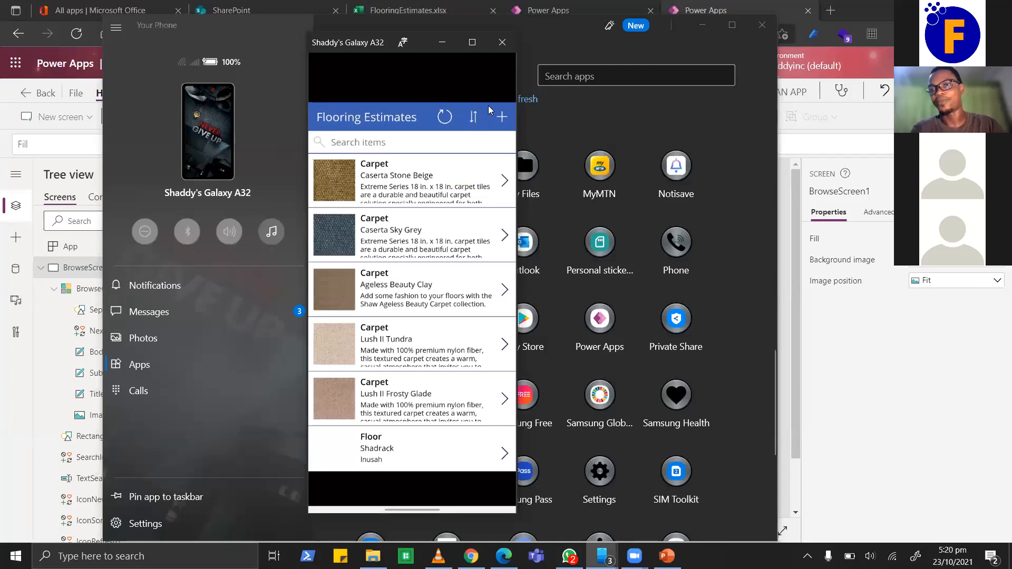
click(501, 46)
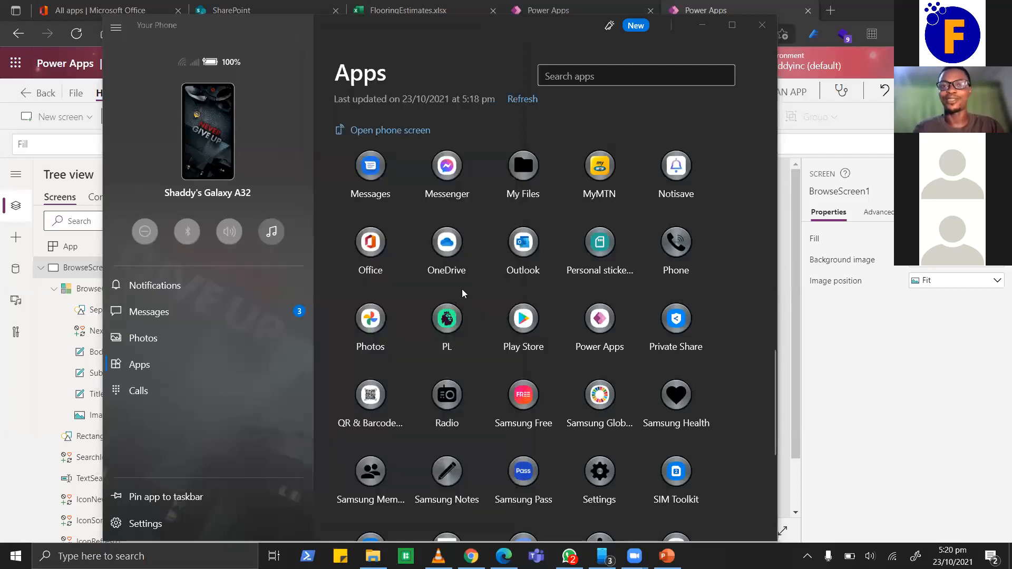
Close the Your Phone window and bring up the SharePoint start page in the browser.
click(756, 30)
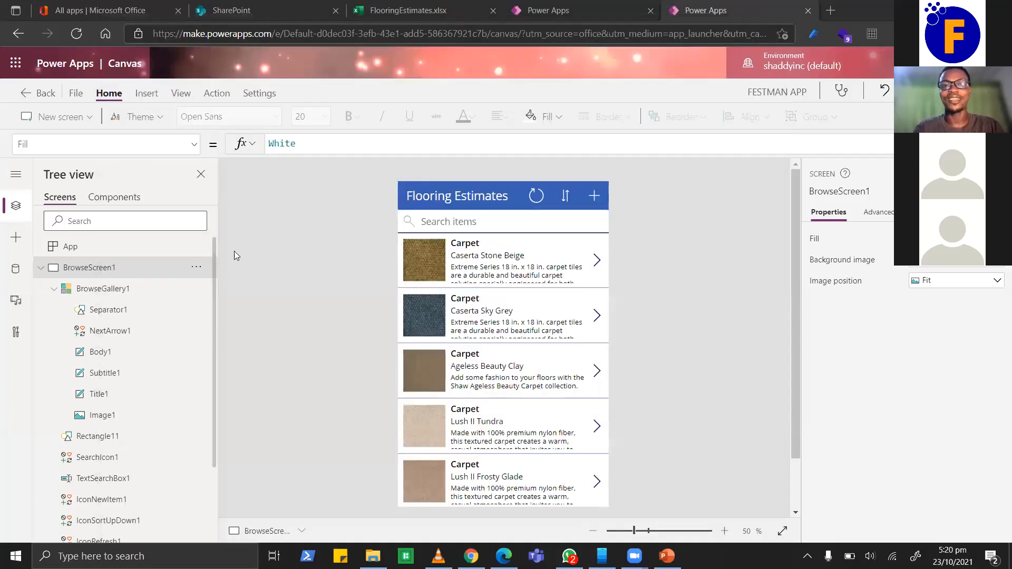
click(210, 5)
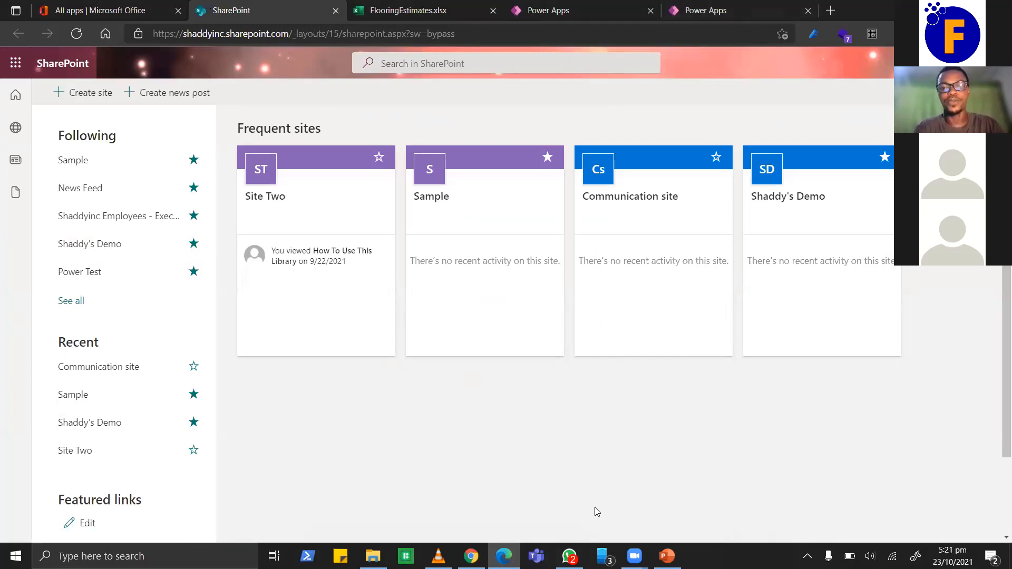
click(667, 556)
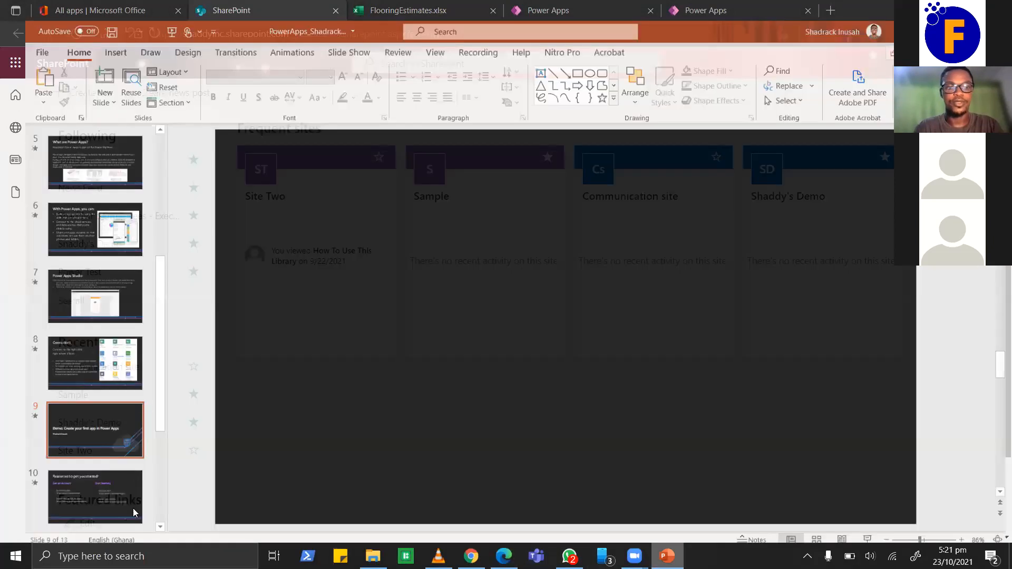
scroll(212, 292, down, 1)
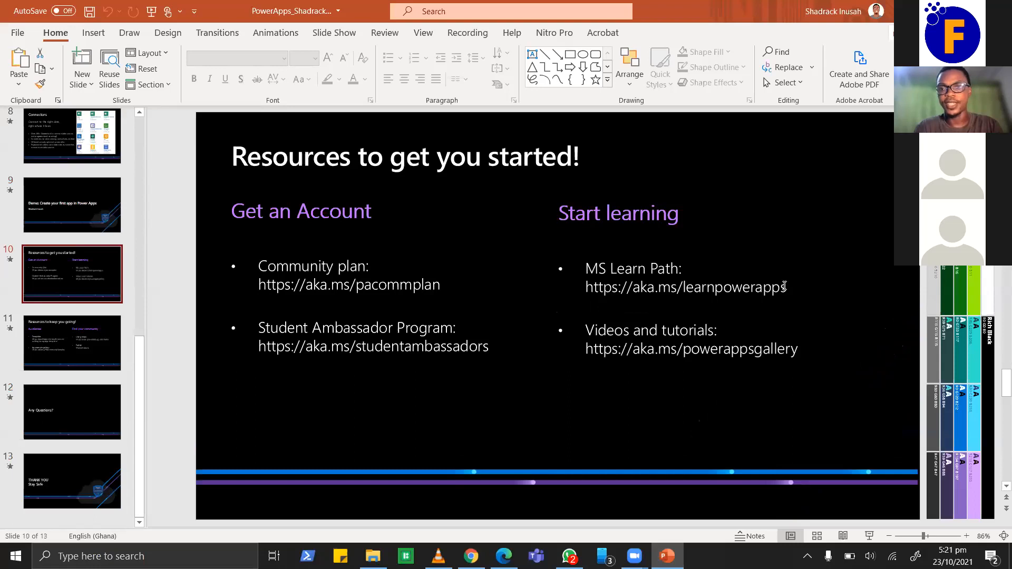
drag(786, 286, 585, 287)
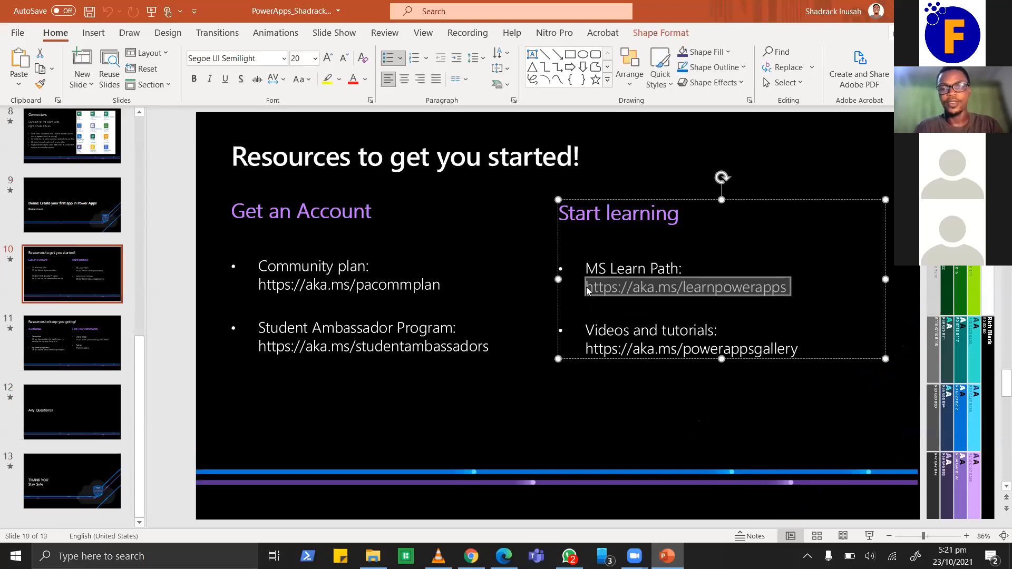
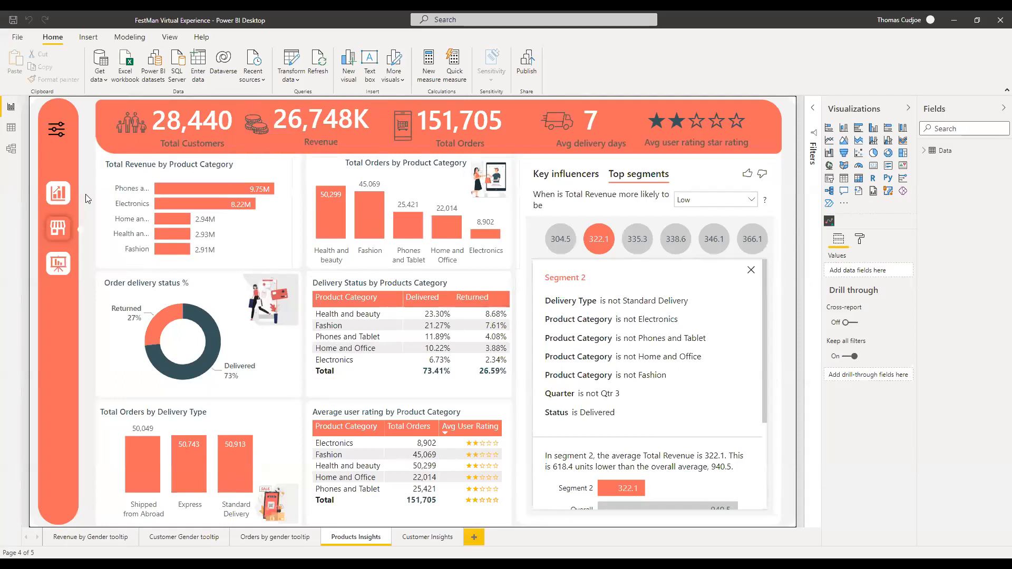
Cross-filter the report by each product category in turn, then clear the Fashion filter.
click(156, 187)
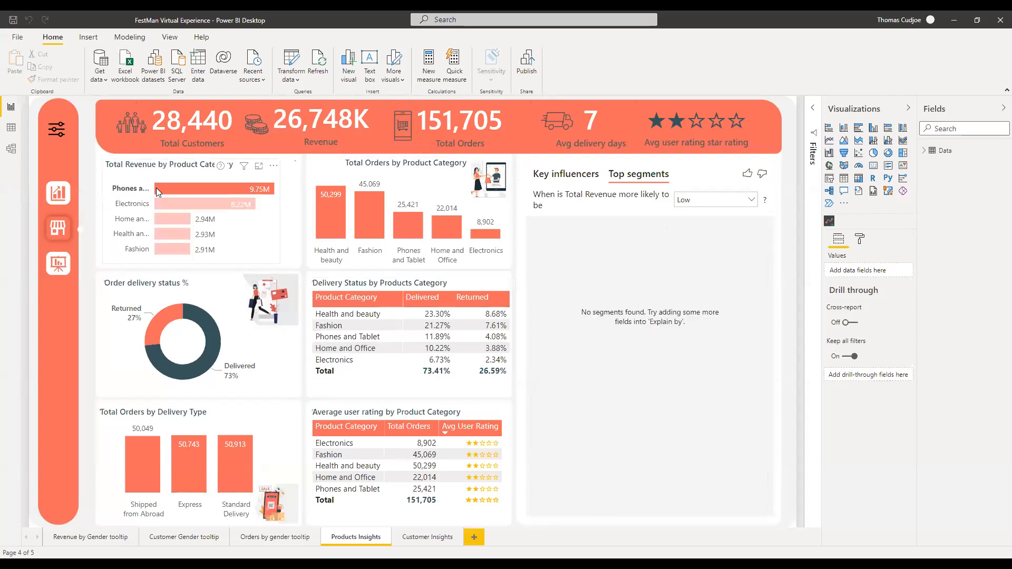
click(185, 203)
click(179, 221)
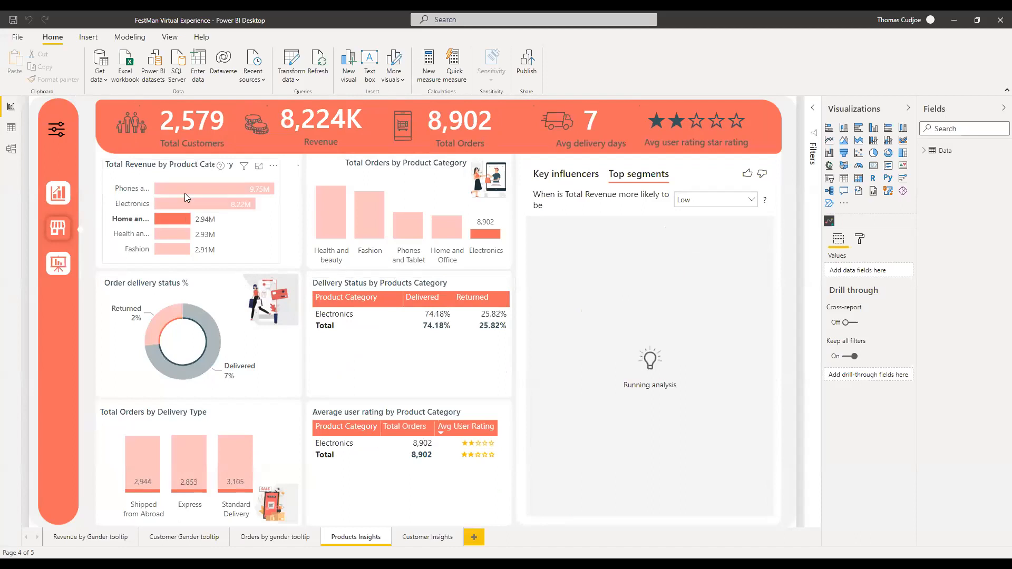
click(180, 233)
click(179, 248)
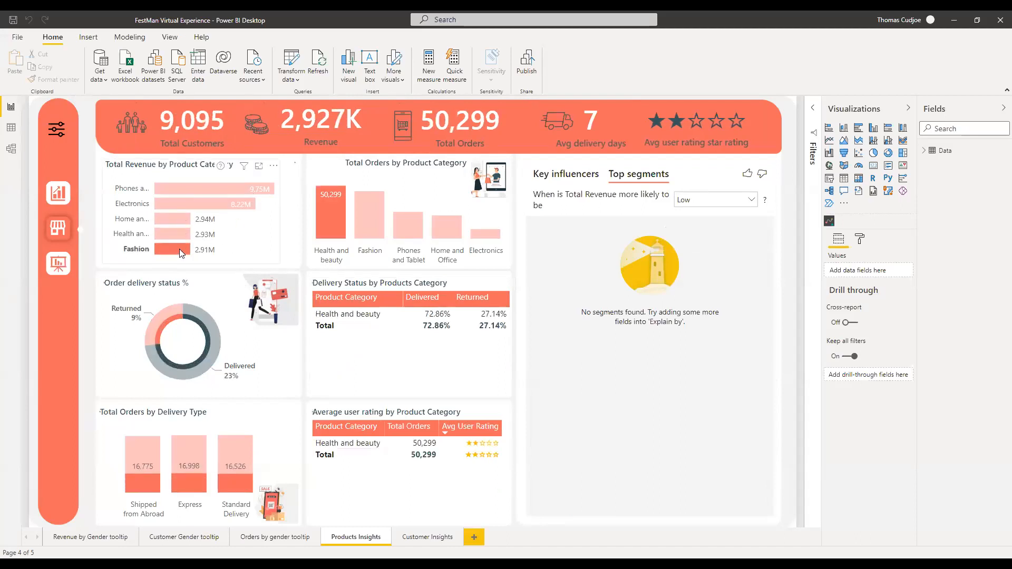
click(179, 249)
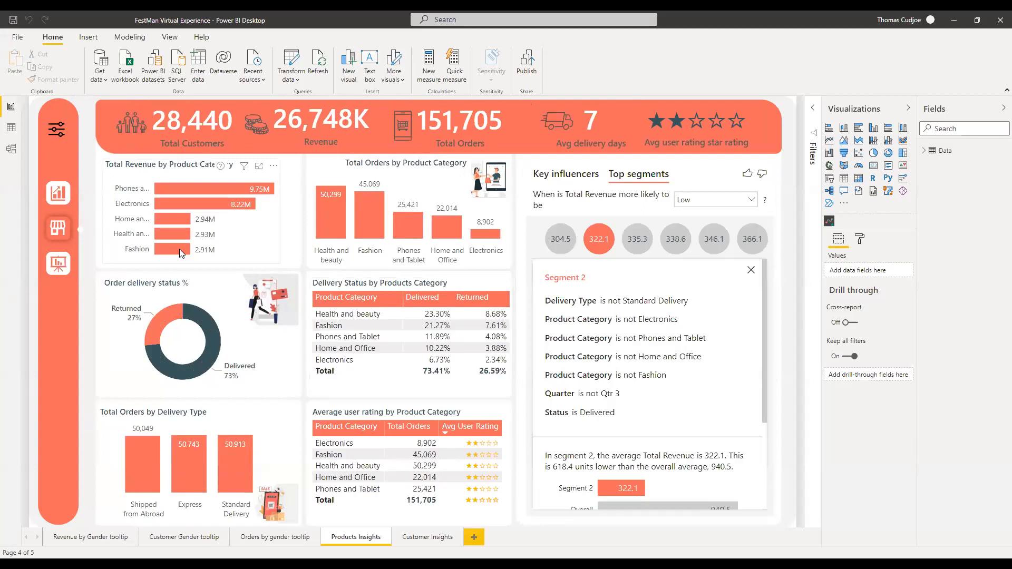
In the filter panel, try years 2018–2020 and each product category as filters.
click(61, 130)
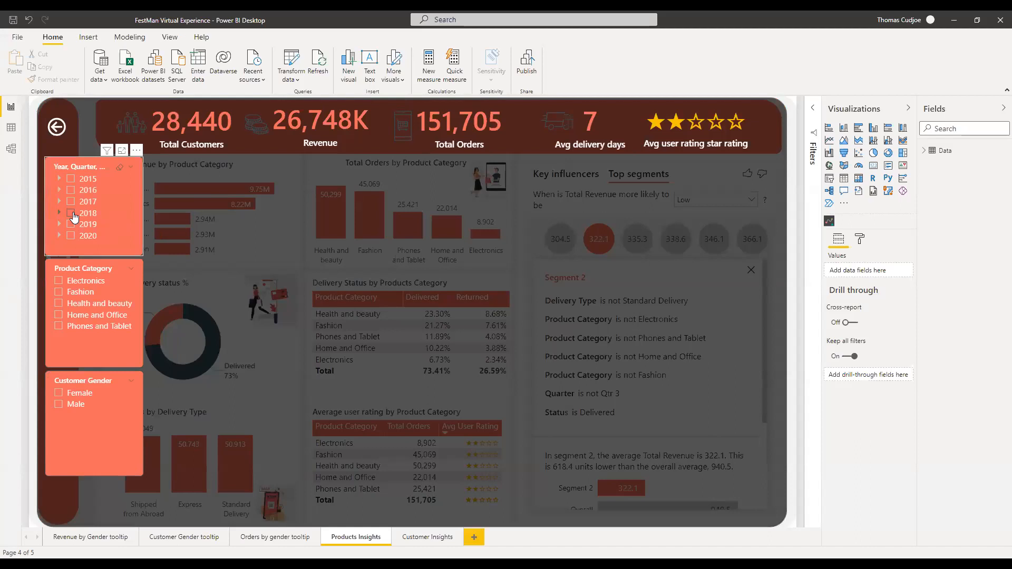
click(72, 214)
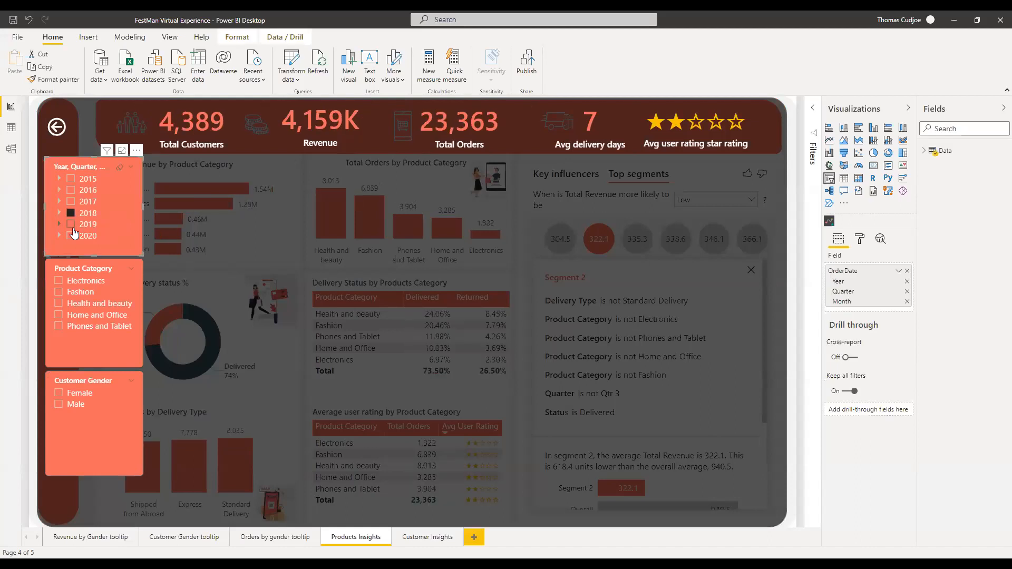
click(72, 225)
click(72, 237)
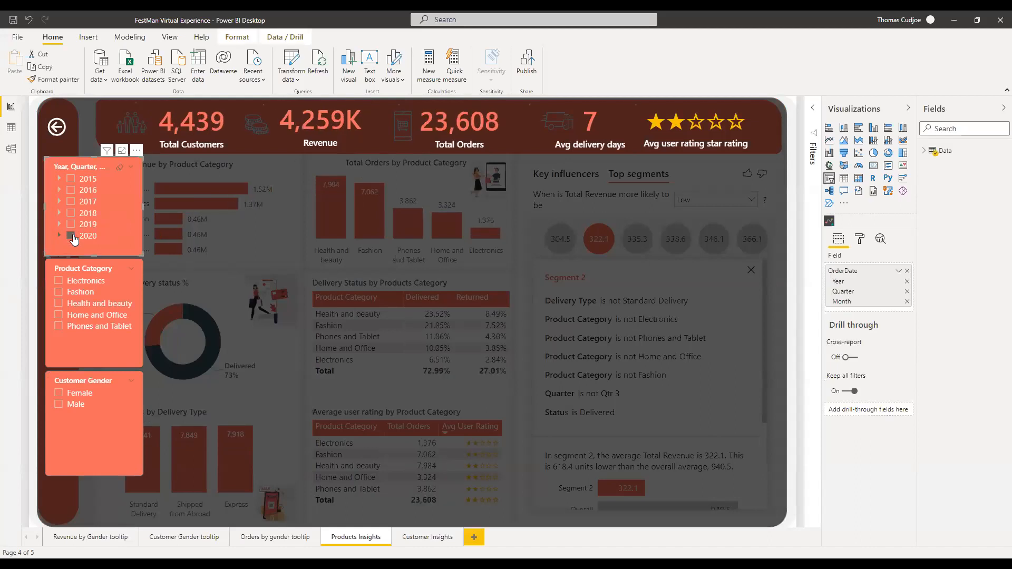
click(65, 282)
click(64, 292)
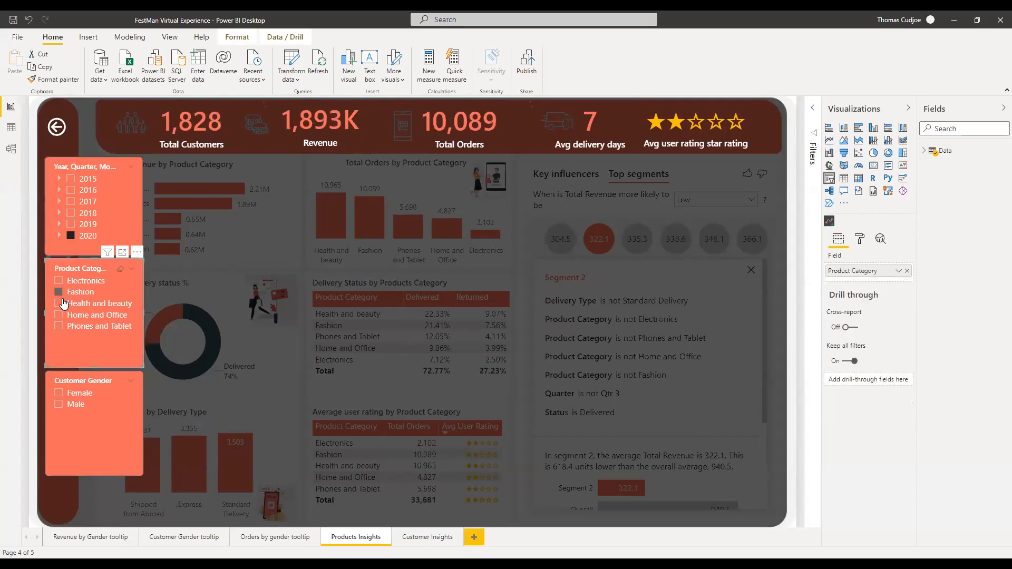
click(61, 304)
click(65, 316)
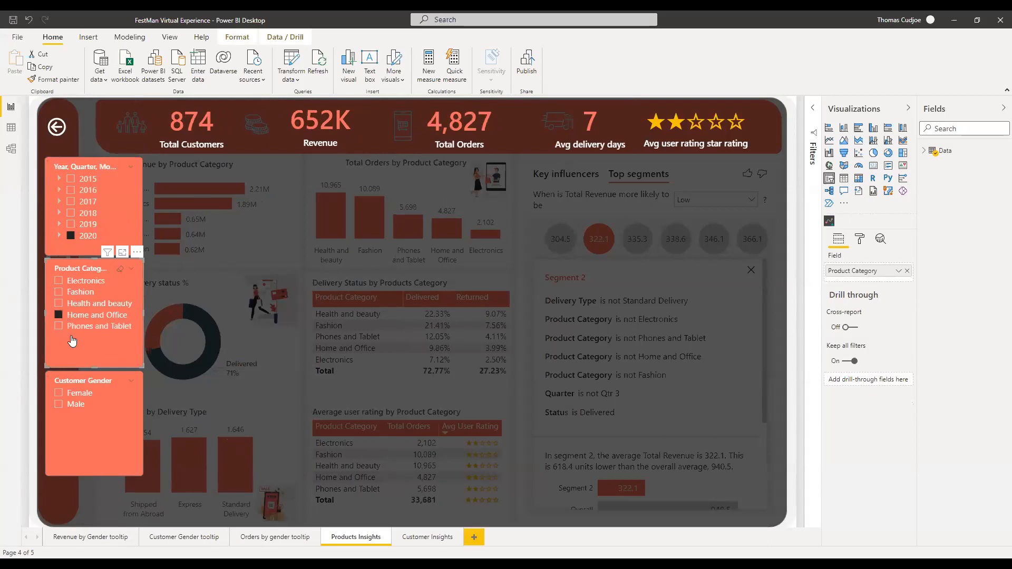
click(68, 327)
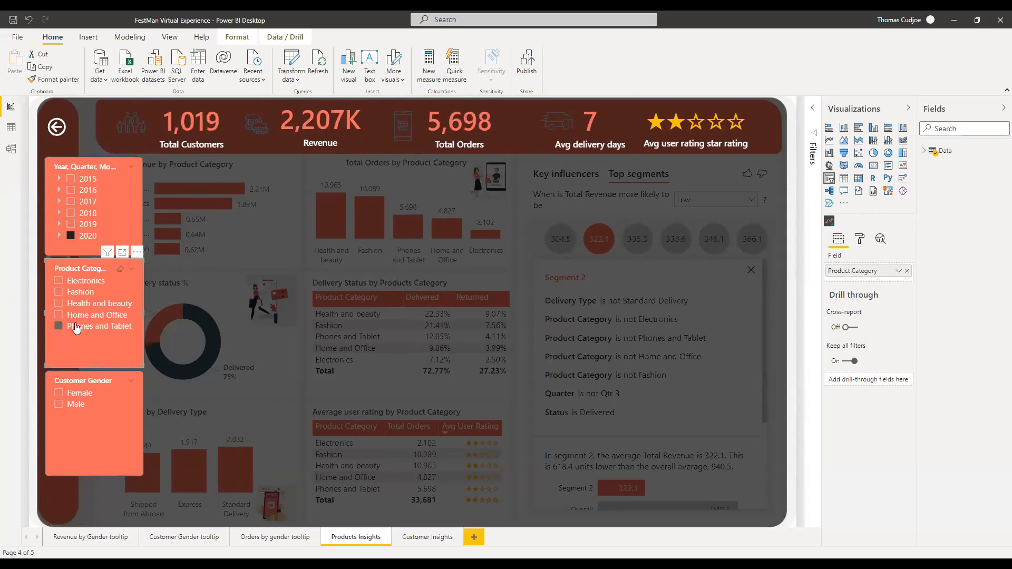
Try female and male gender filters, then clear gender, category and year filters.
click(74, 395)
click(74, 409)
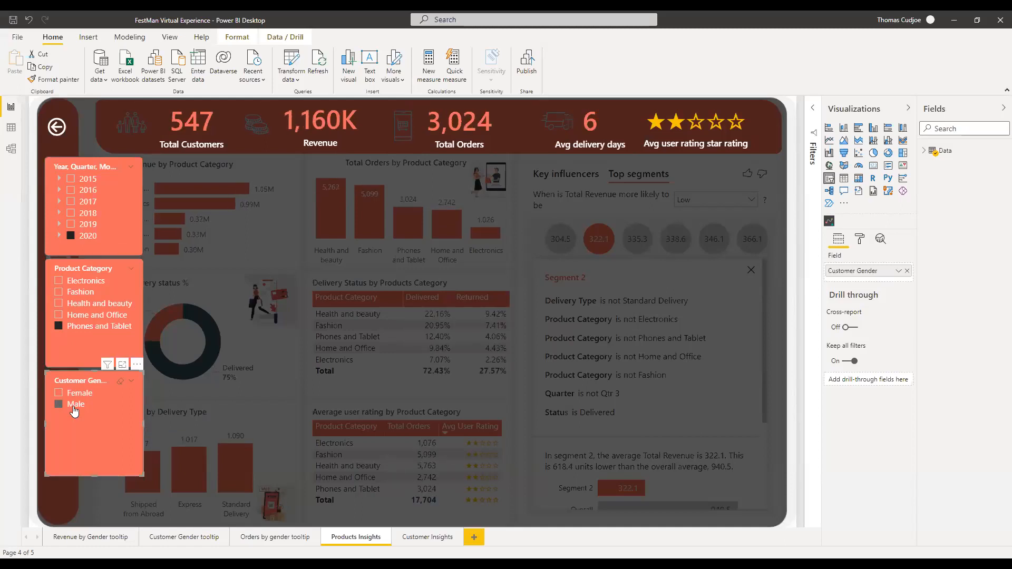
click(121, 388)
click(120, 268)
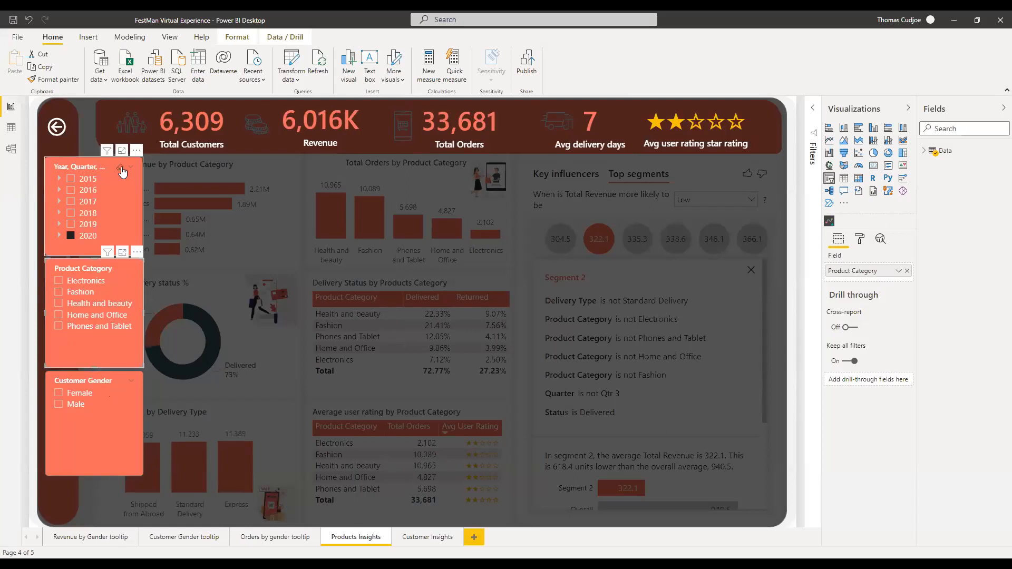
click(120, 168)
ctrl+click(57, 127)
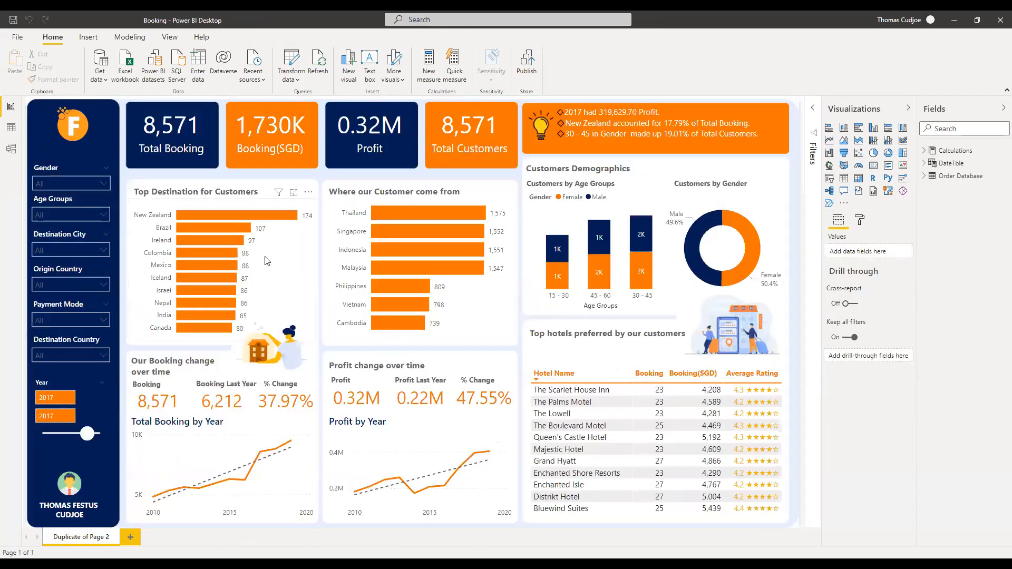
Set the Gender slicer to Male.
click(57, 184)
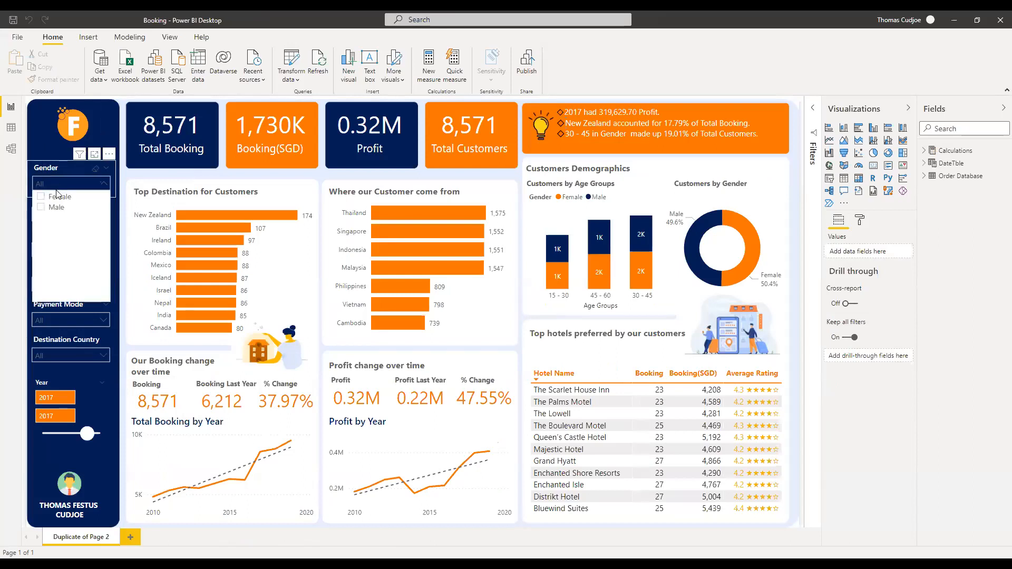
click(53, 211)
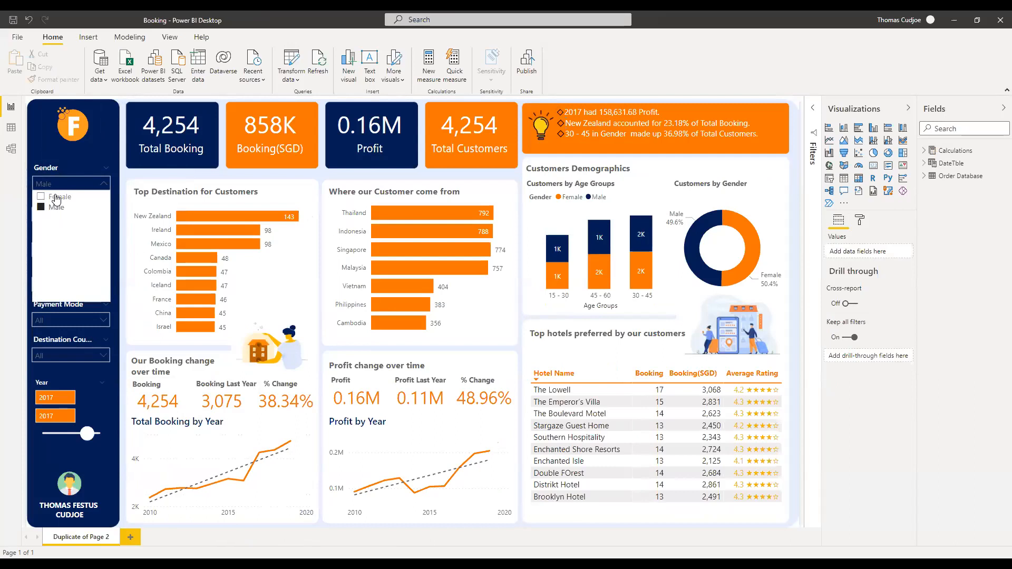
click(57, 198)
click(56, 208)
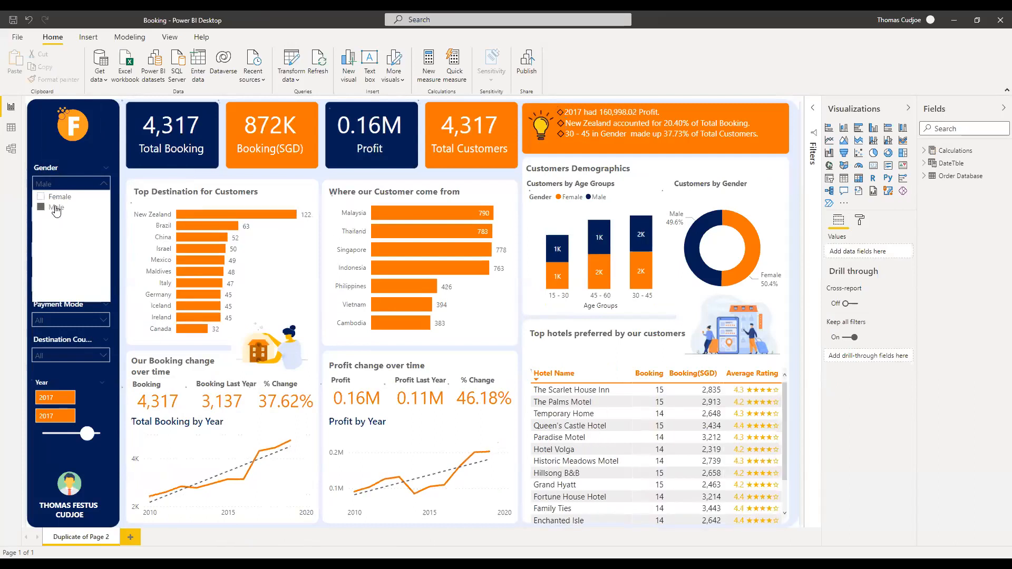
click(84, 161)
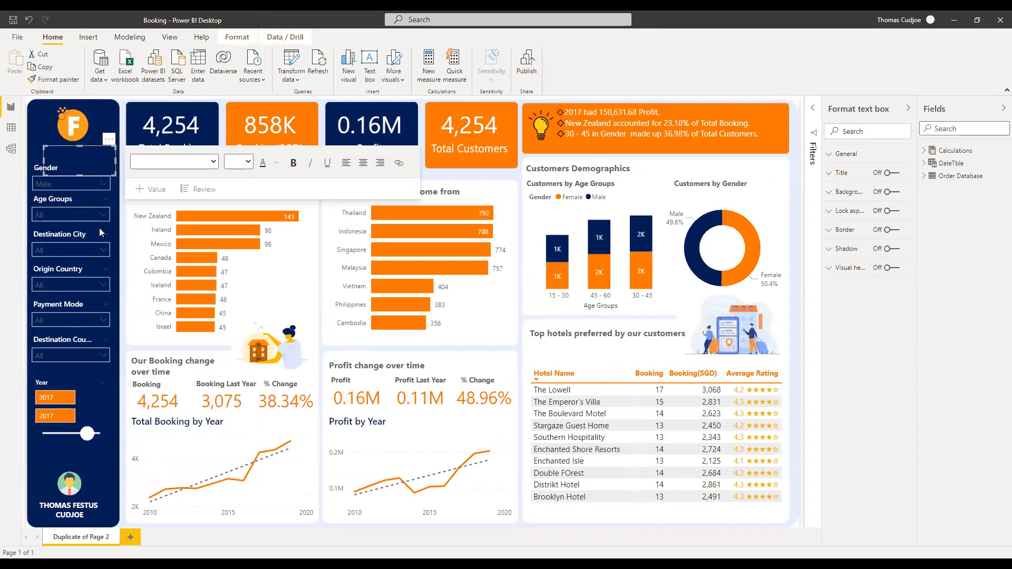
Set the Origin Country slicer to Thailand.
click(58, 285)
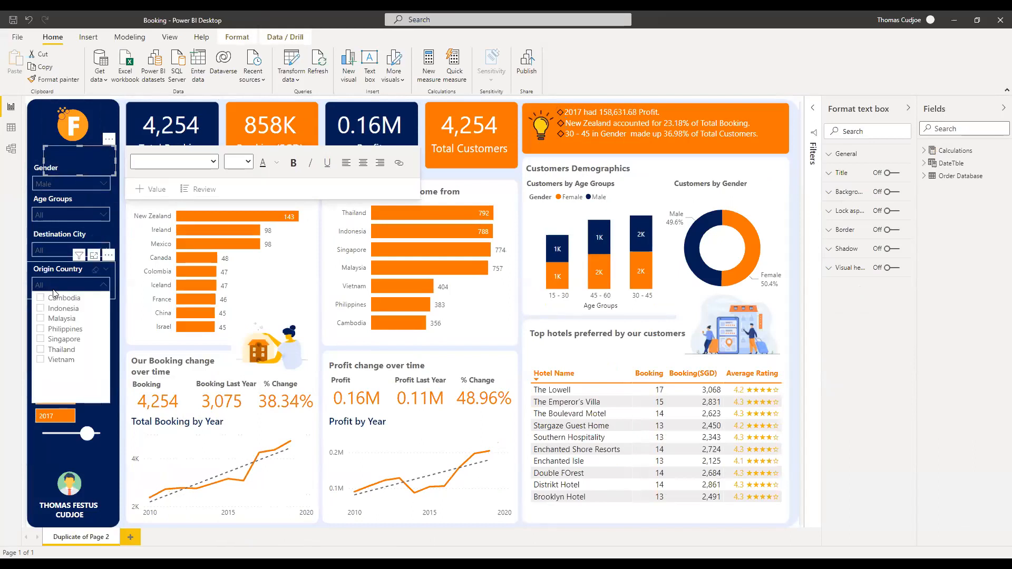
click(57, 317)
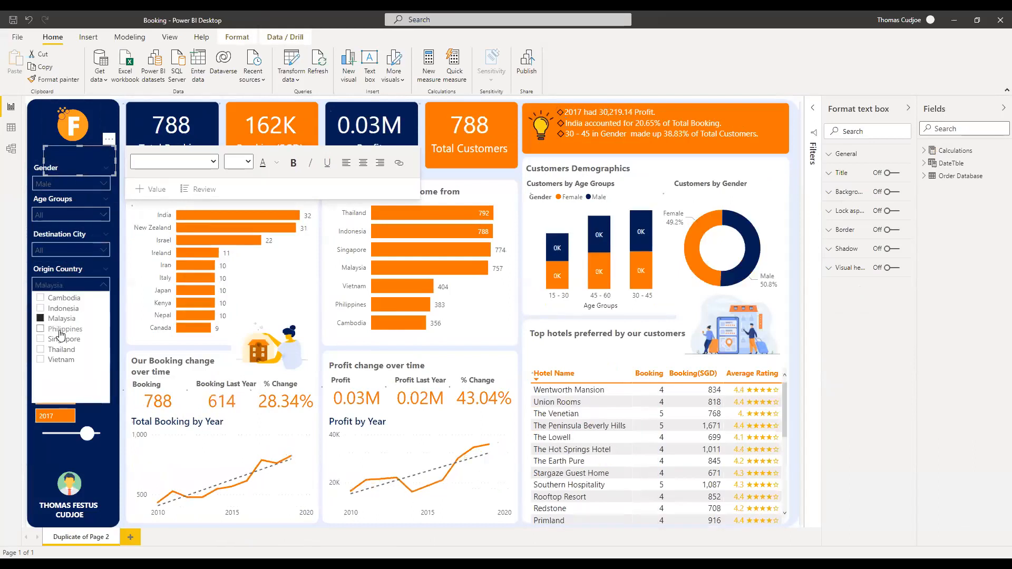
click(60, 330)
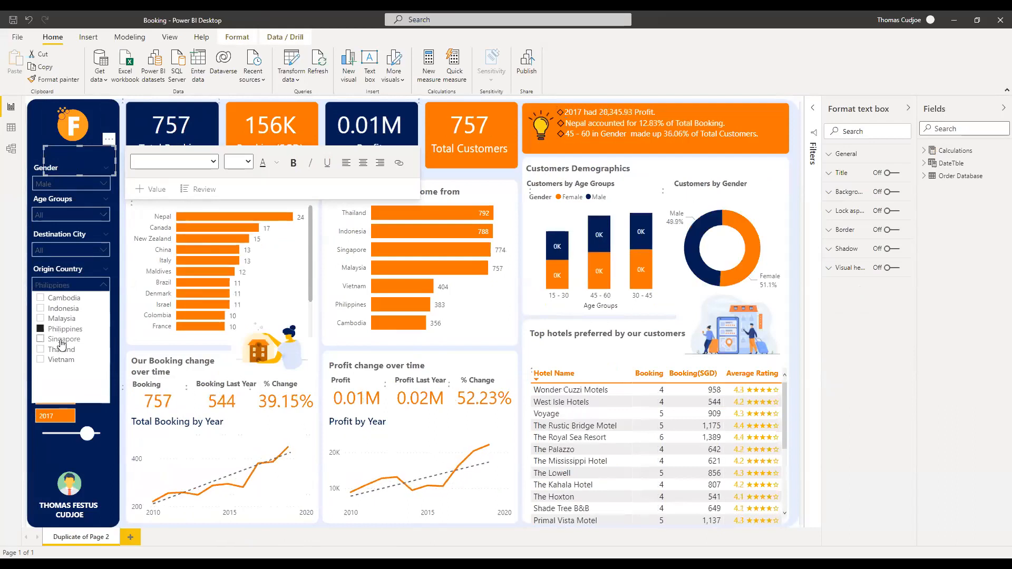
click(62, 350)
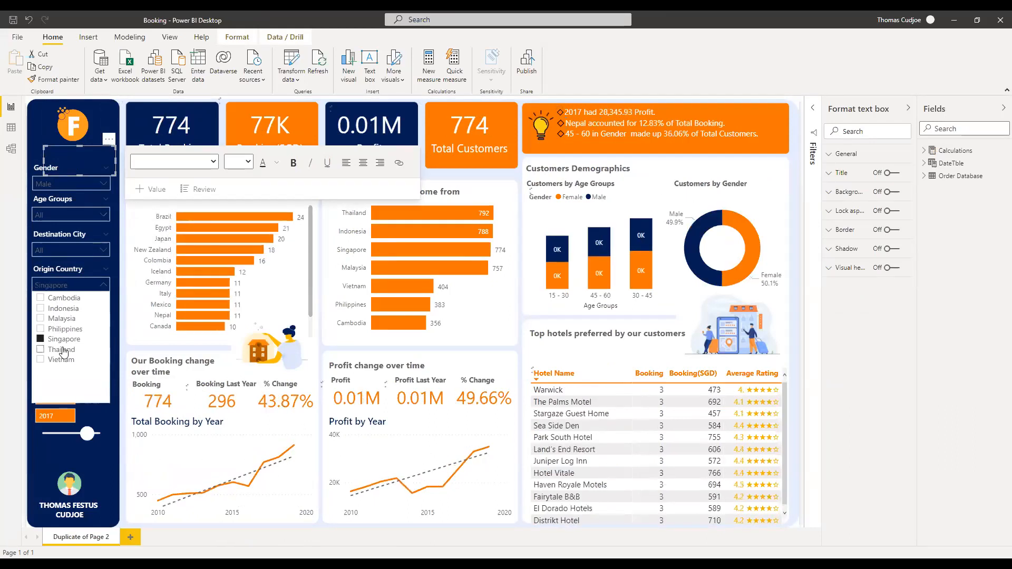
click(95, 178)
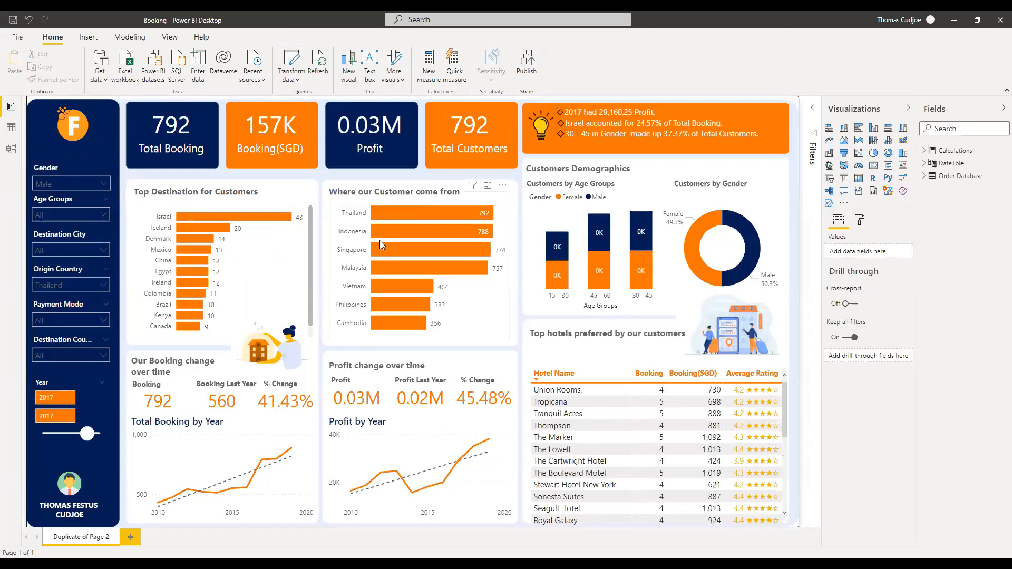
Glance at recent reports, return to the Untitled report, and narrow the Visualizations pane.
click(17, 38)
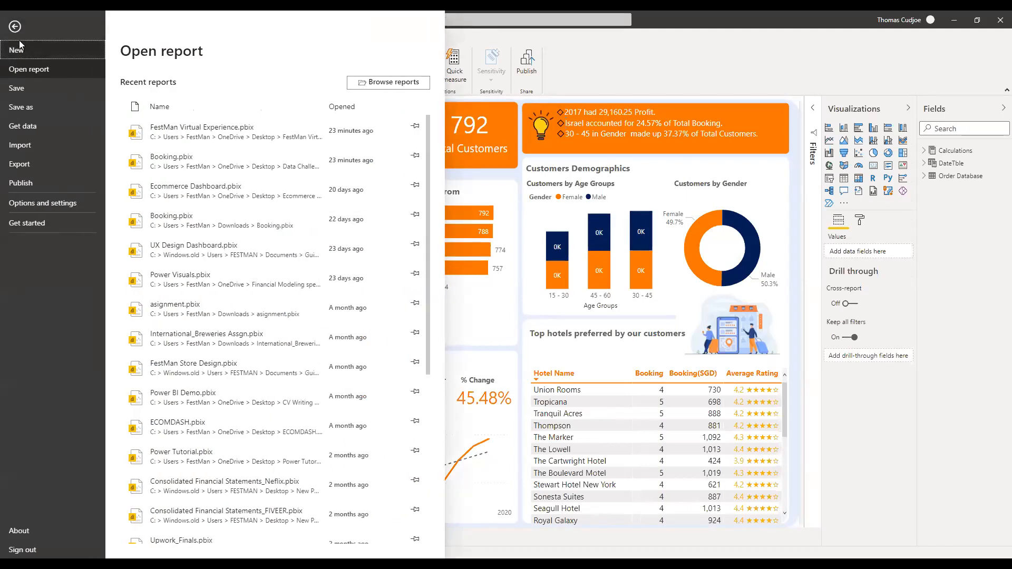
click(15, 26)
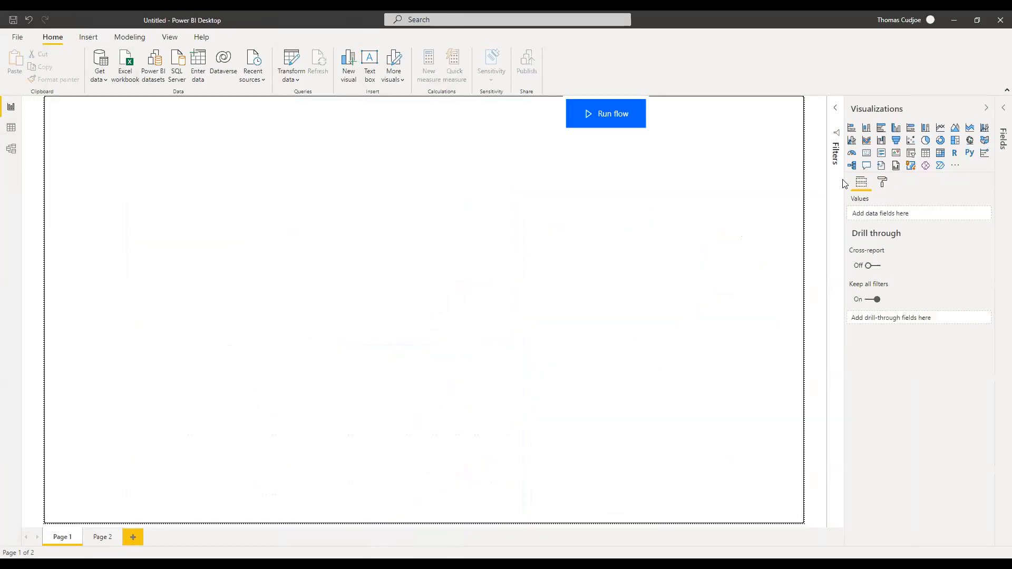
drag(844, 183, 886, 190)
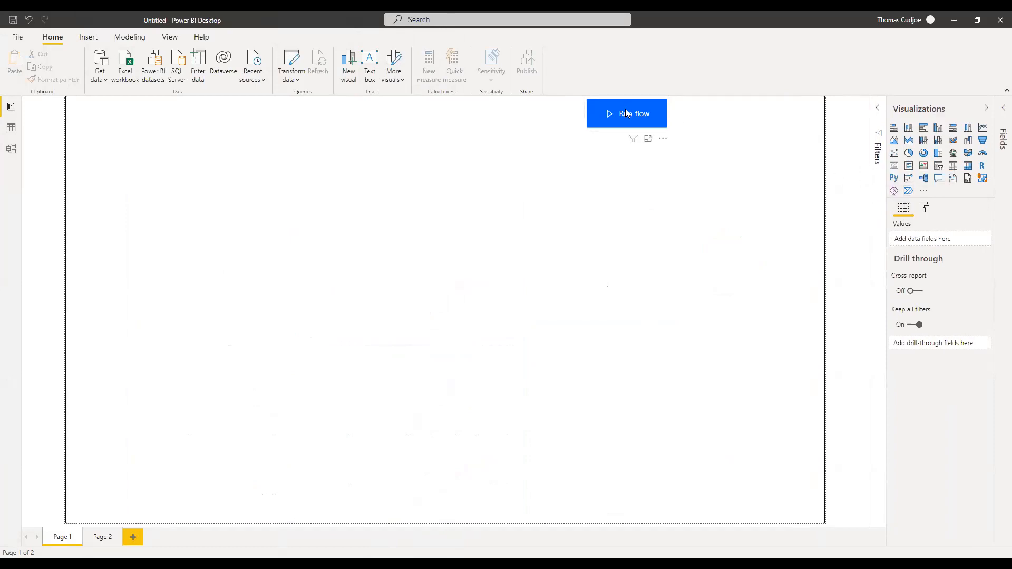
click(639, 142)
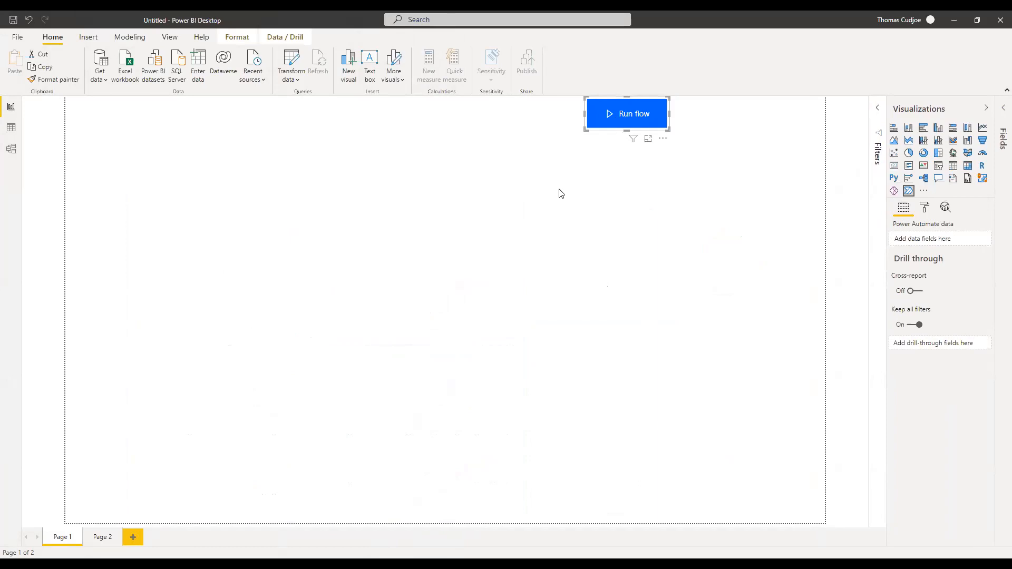
click(583, 213)
click(627, 123)
click(663, 139)
click(674, 151)
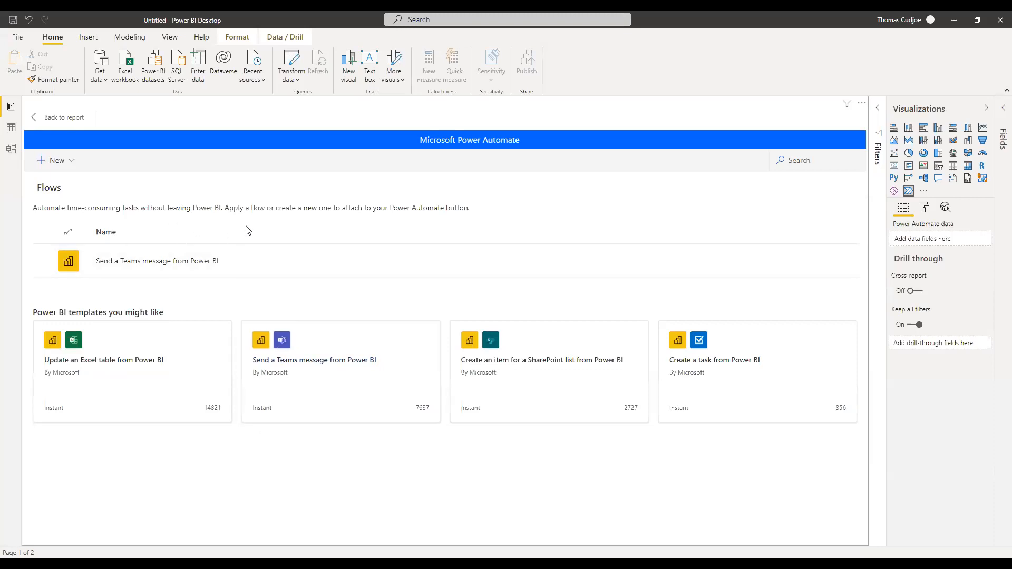
click(181, 263)
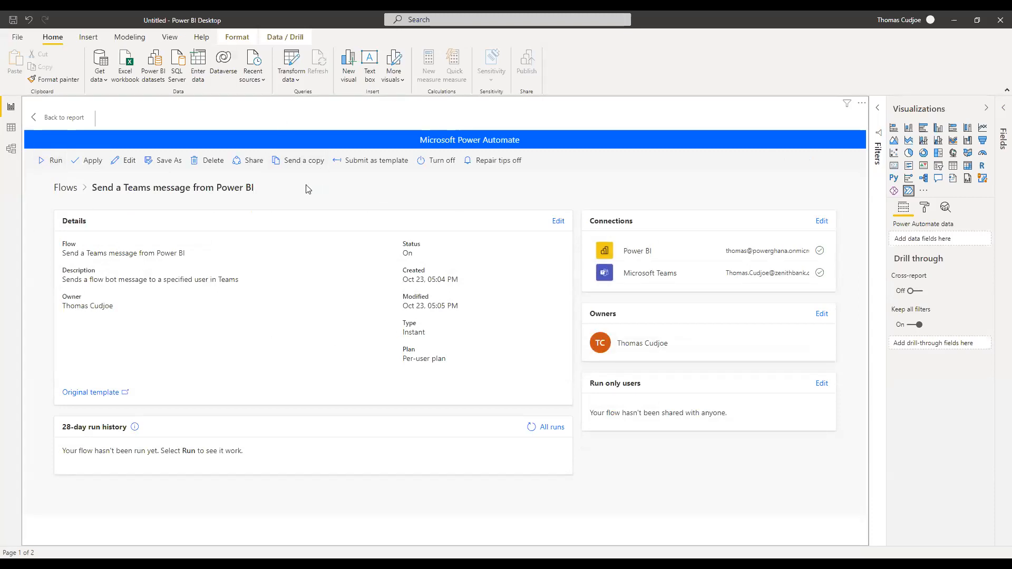
click(52, 117)
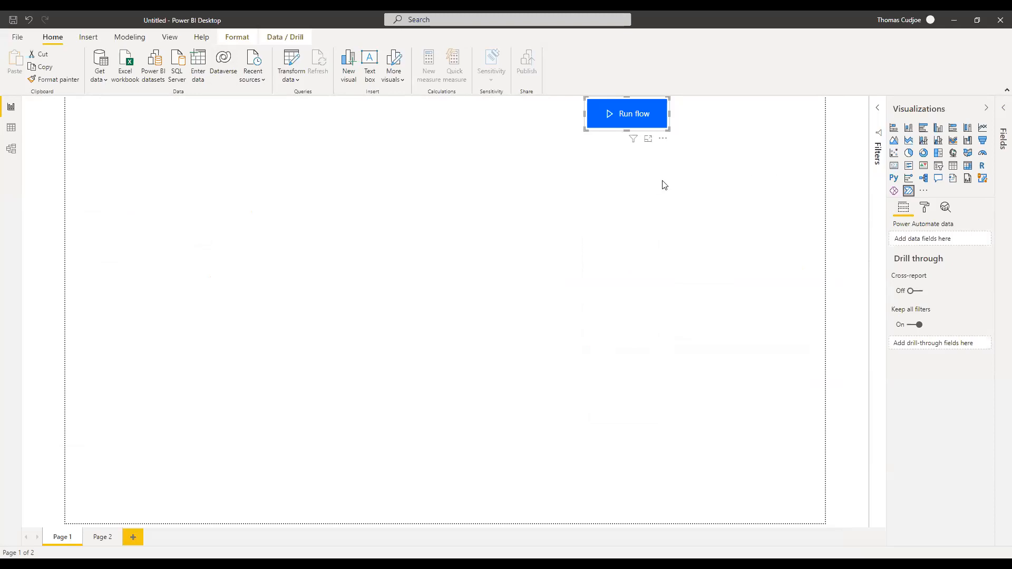
Deselect the Run flow button so Page 1's canvas is clear.
click(359, 259)
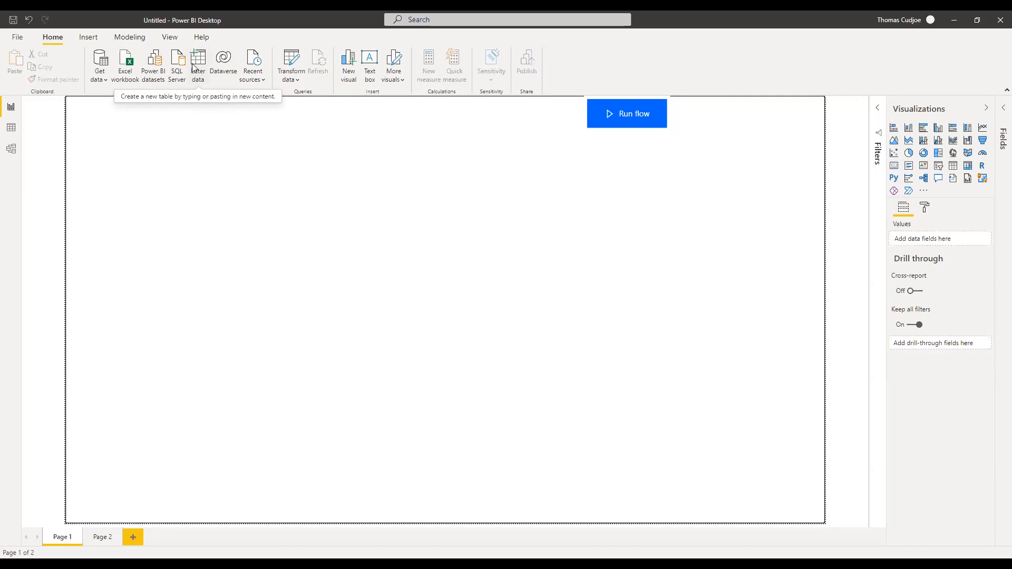
Open Get data > More... and show the File category's connectors.
click(107, 79)
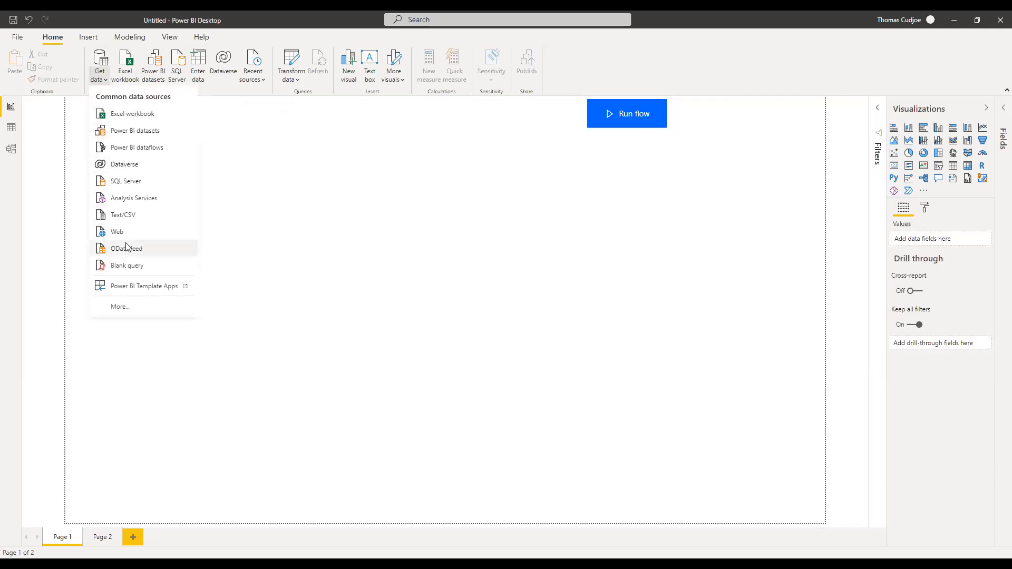
click(126, 312)
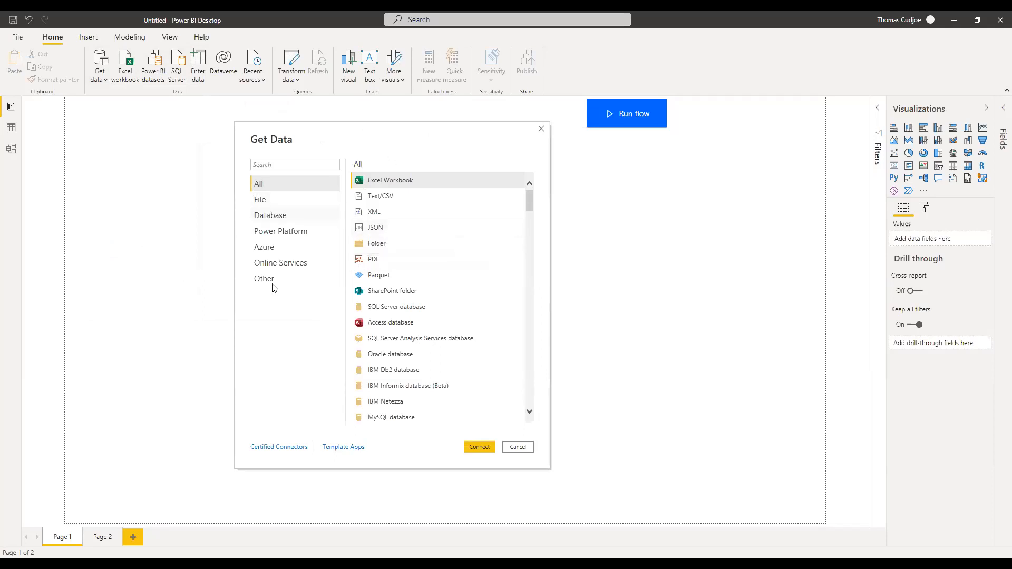
drag(527, 213, 526, 395)
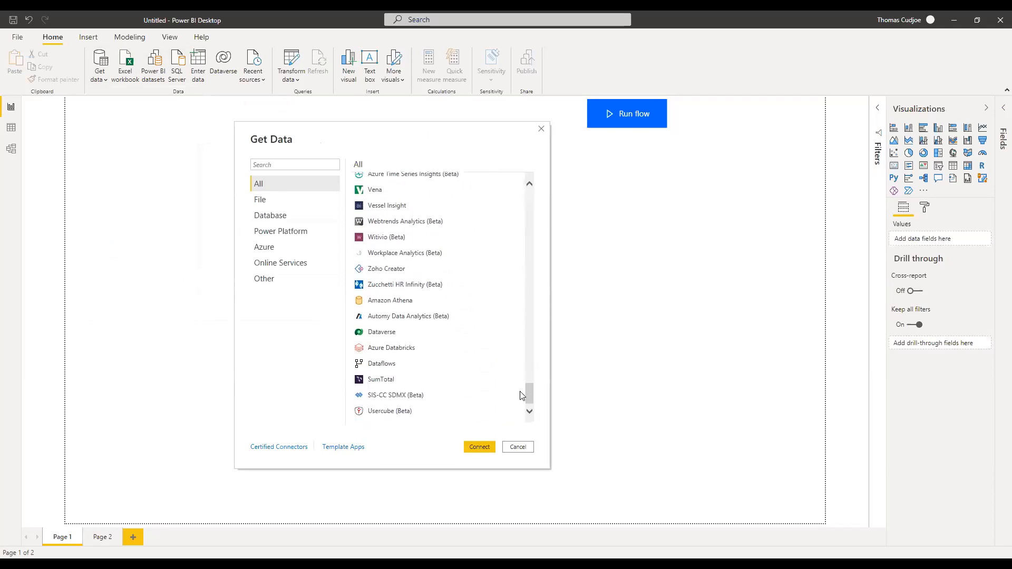
click(259, 200)
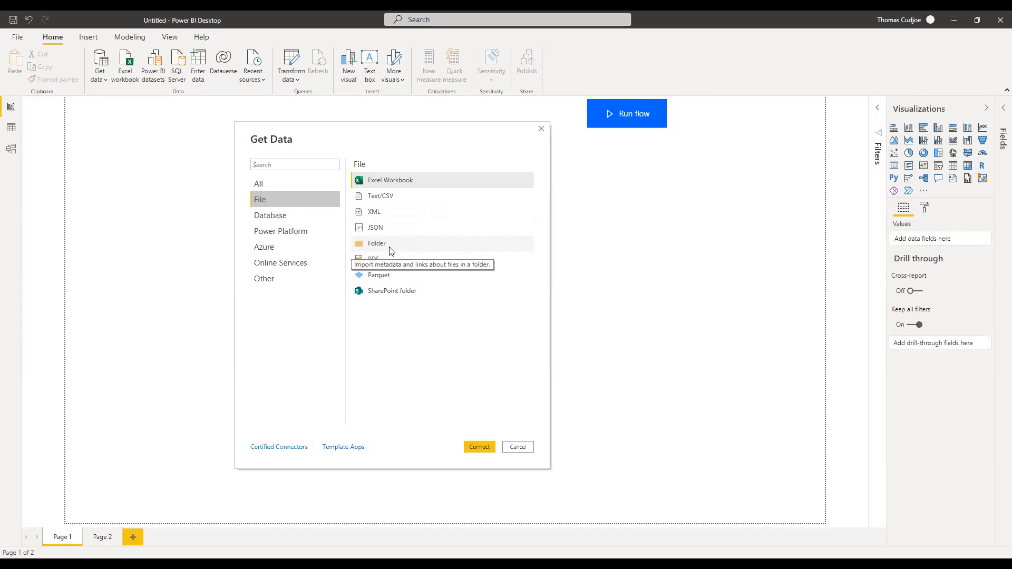
Browse the Database, Power Platform, Azure and Online Services connectors, including Google Analytics and GitHub.
click(270, 220)
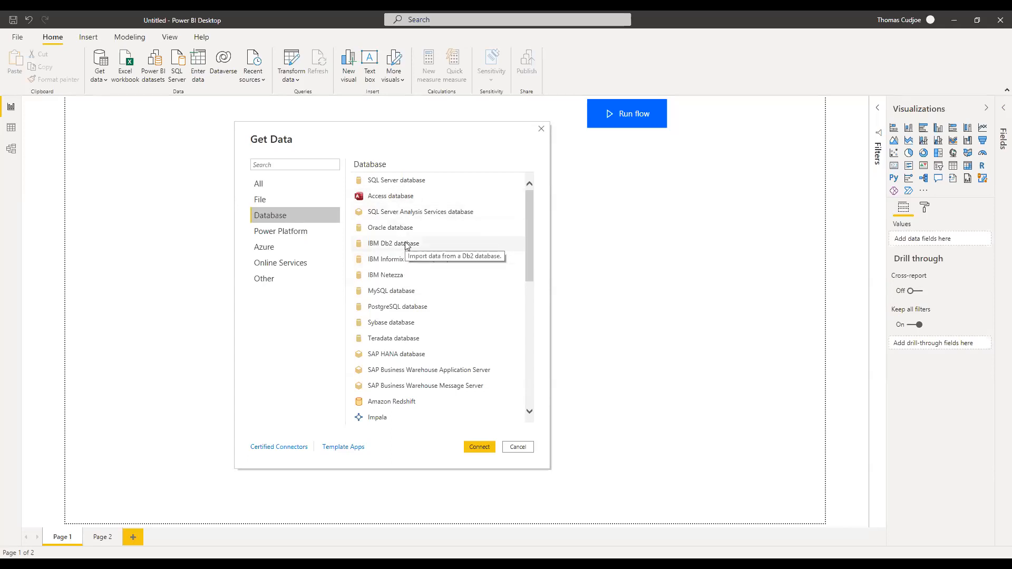
drag(531, 245, 528, 376)
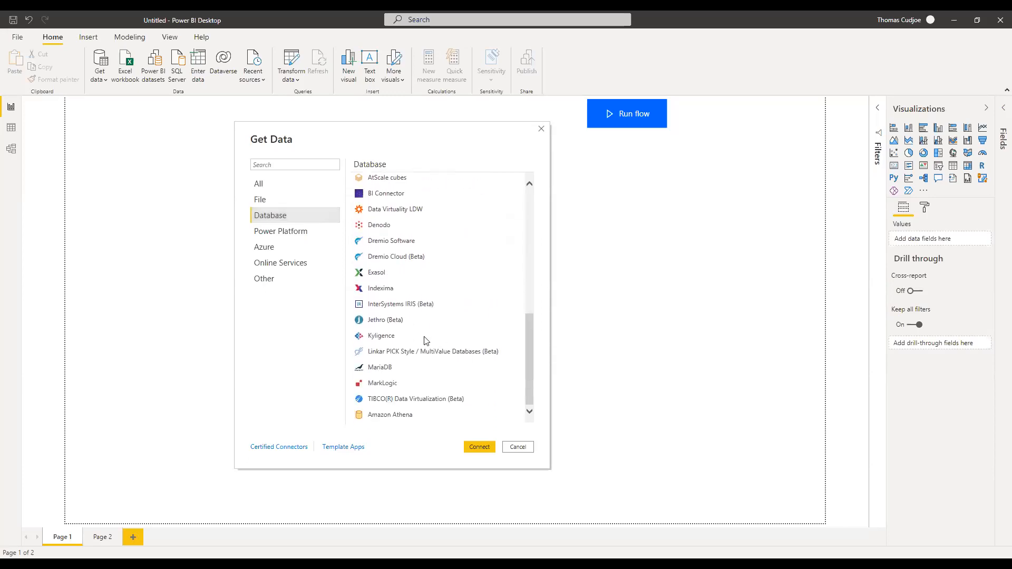
click(272, 236)
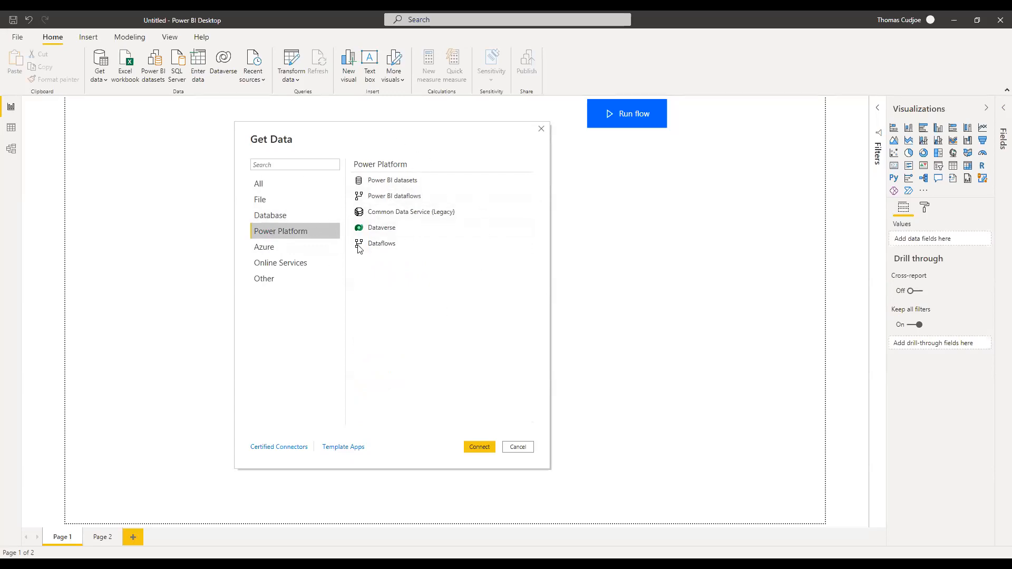
click(266, 248)
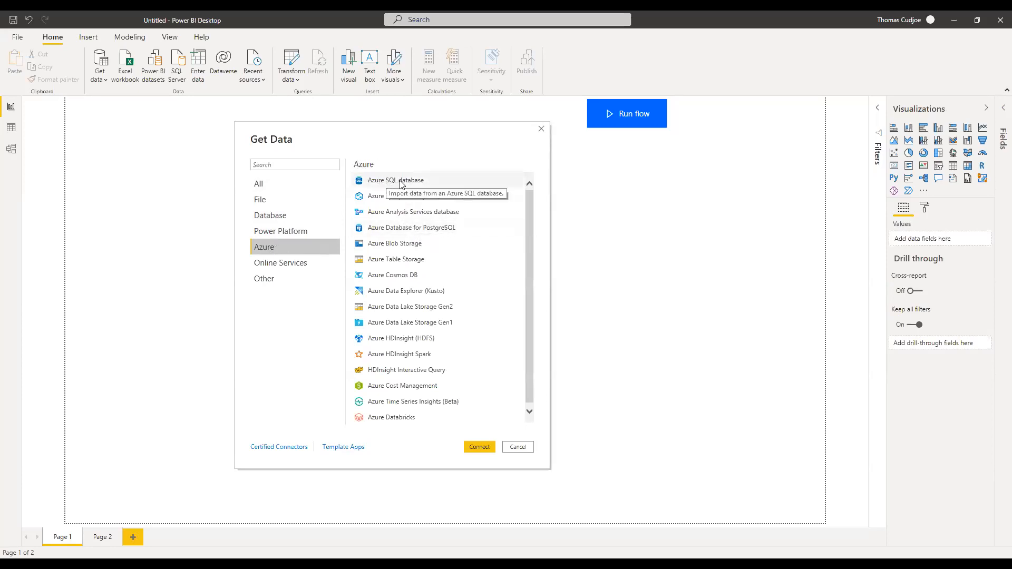
click(311, 263)
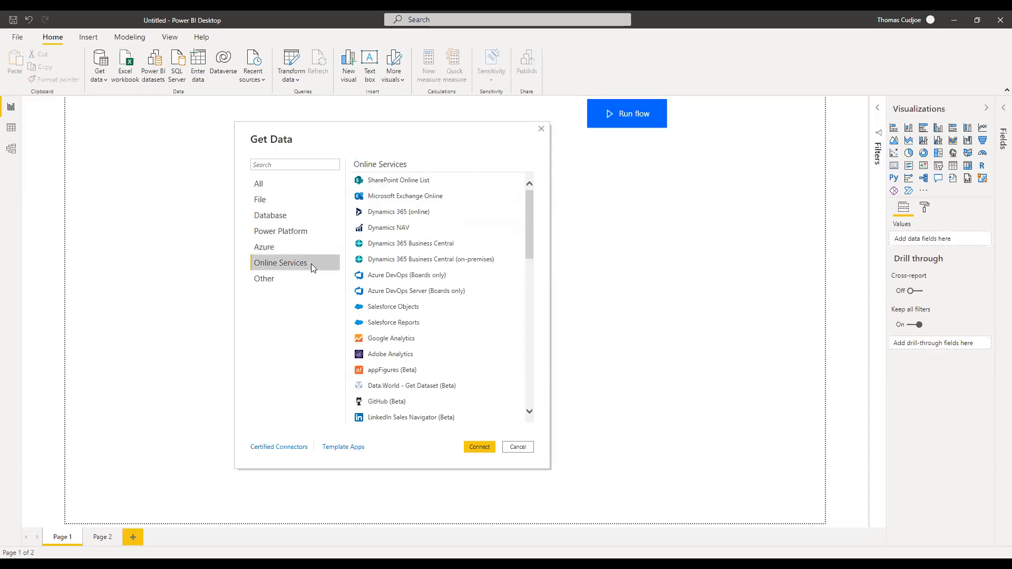
click(404, 343)
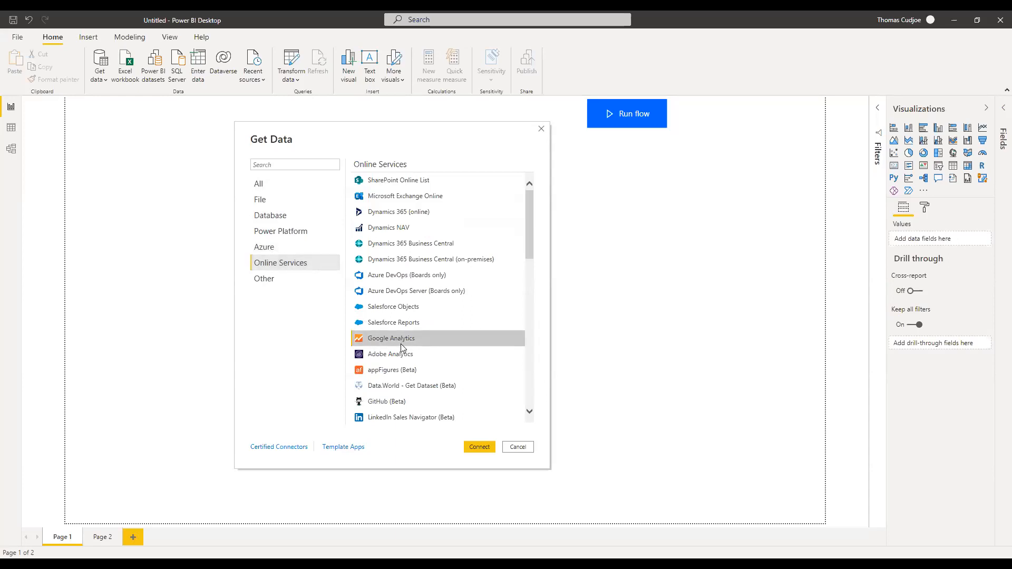
click(396, 417)
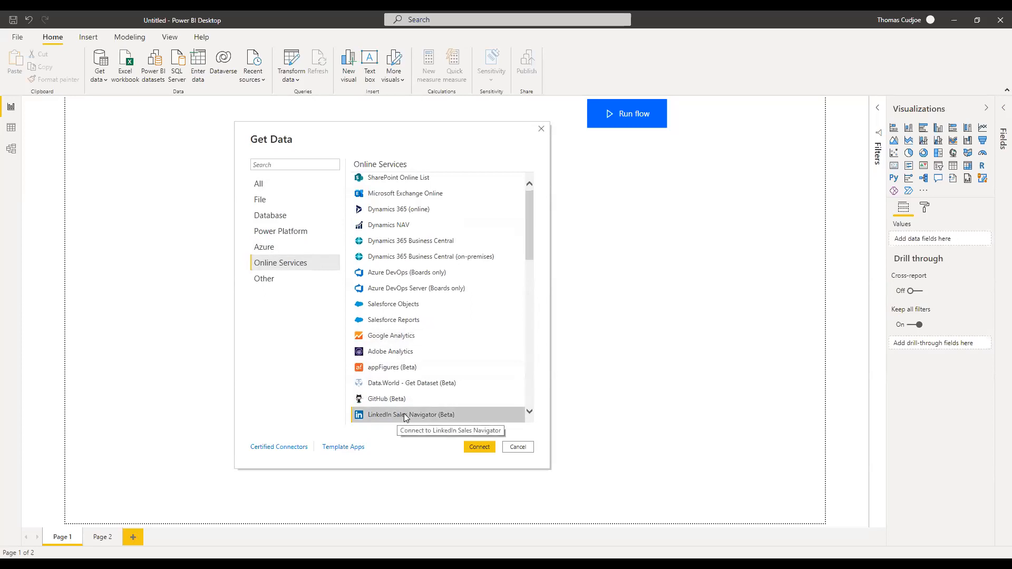
click(390, 402)
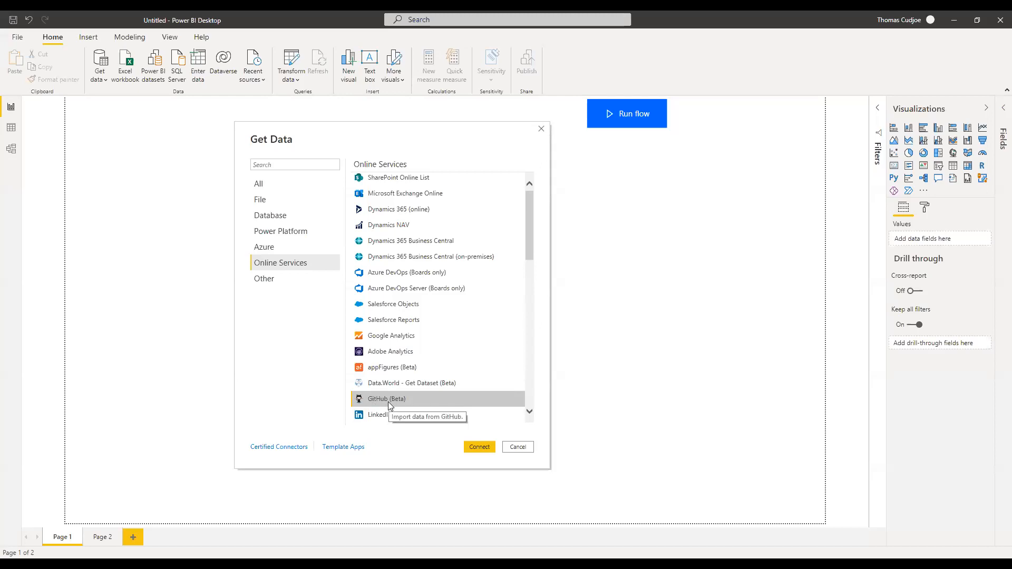
Look at the Other connectors (Web, R script, Python script), return to File, and cancel.
click(262, 282)
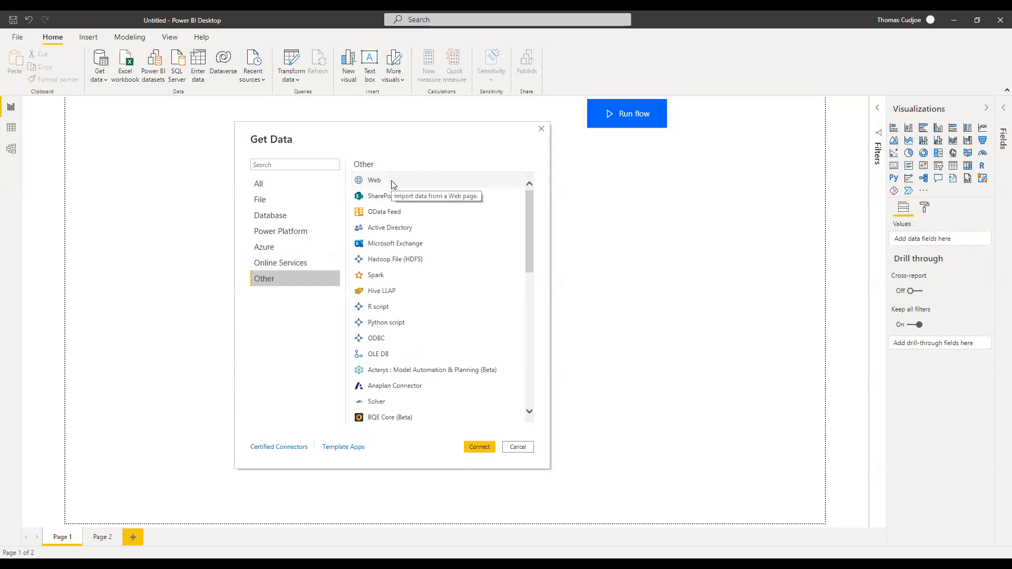
click(377, 180)
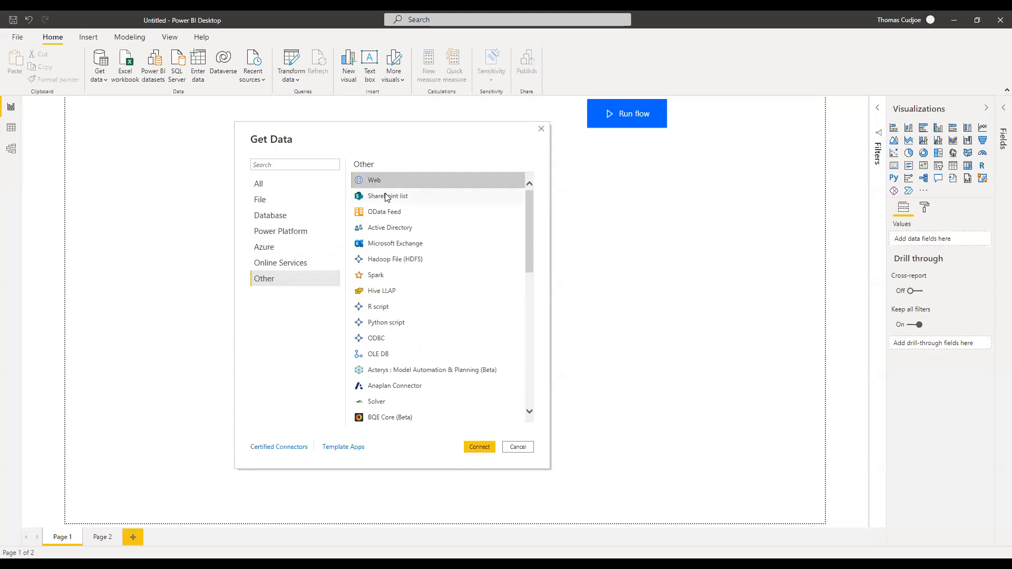
click(389, 307)
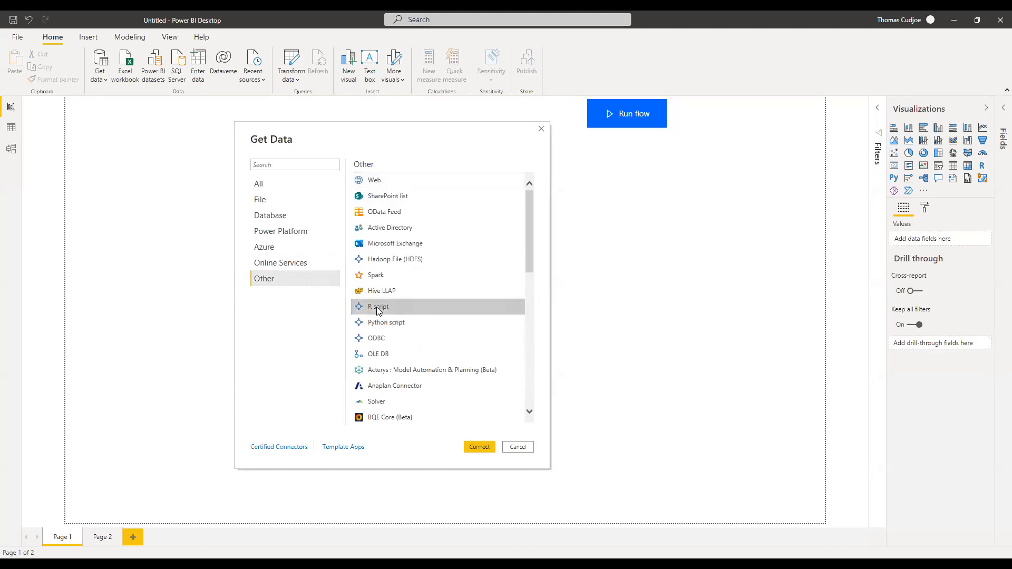
click(389, 321)
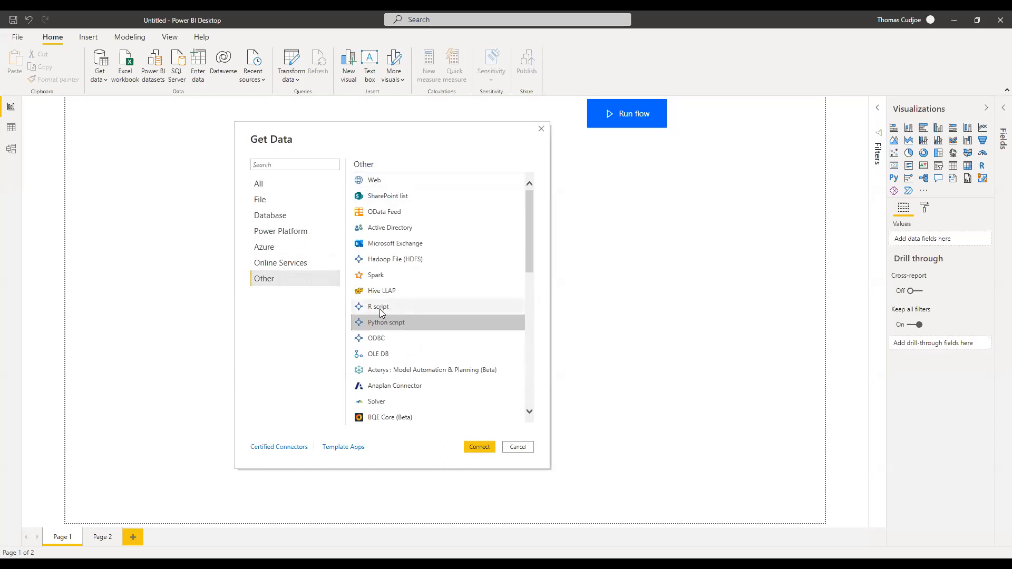
click(383, 308)
click(384, 323)
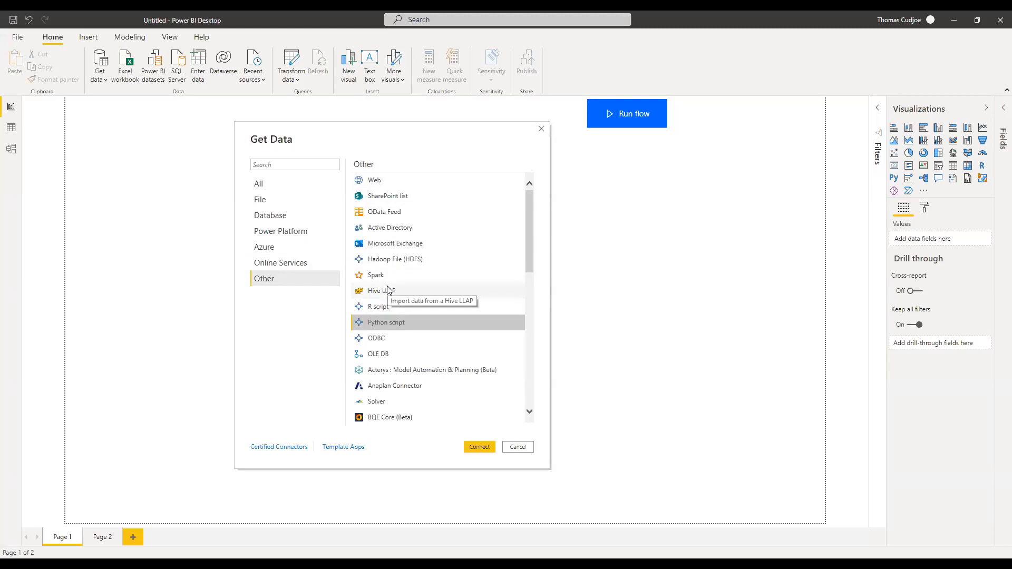
click(262, 201)
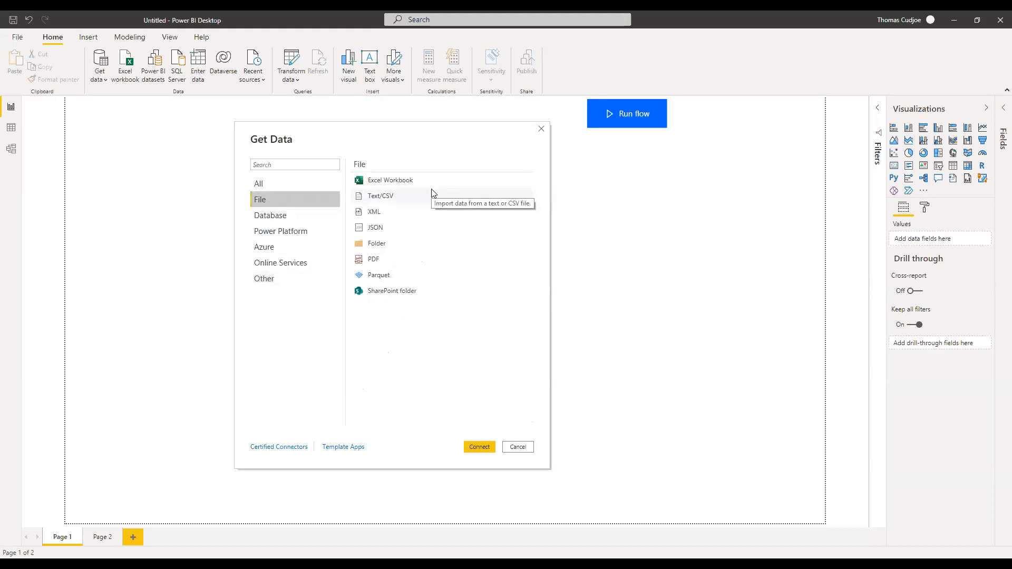
click(518, 447)
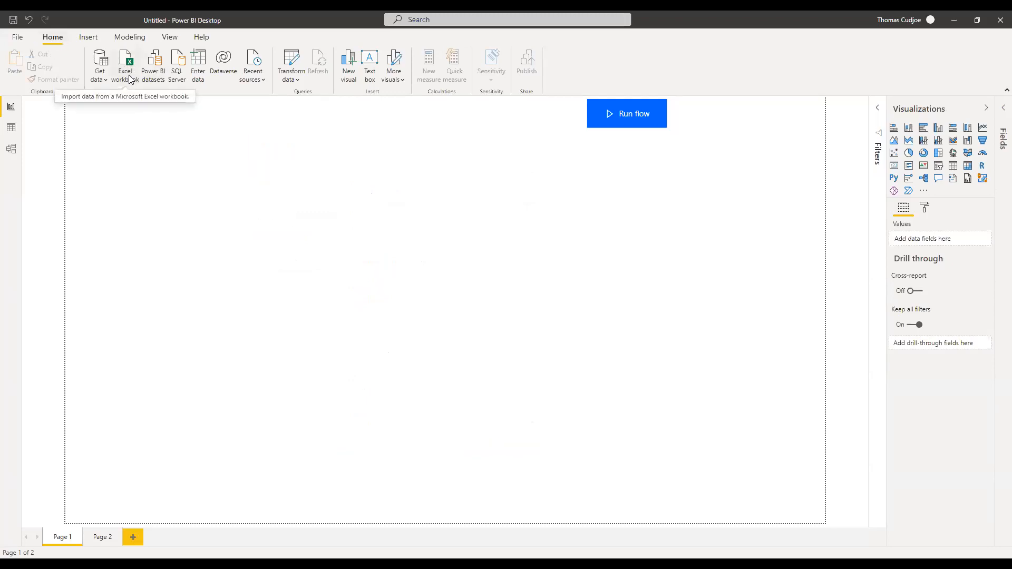
Choose Excel workbook as the source and open Hostel Booking.xlsx from the Desktop.
click(99, 80)
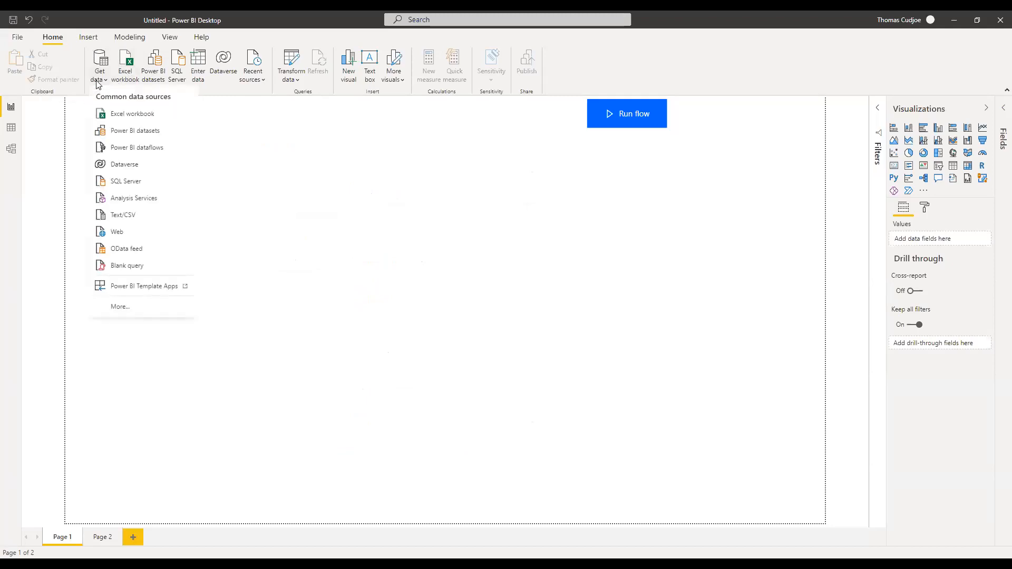
click(141, 115)
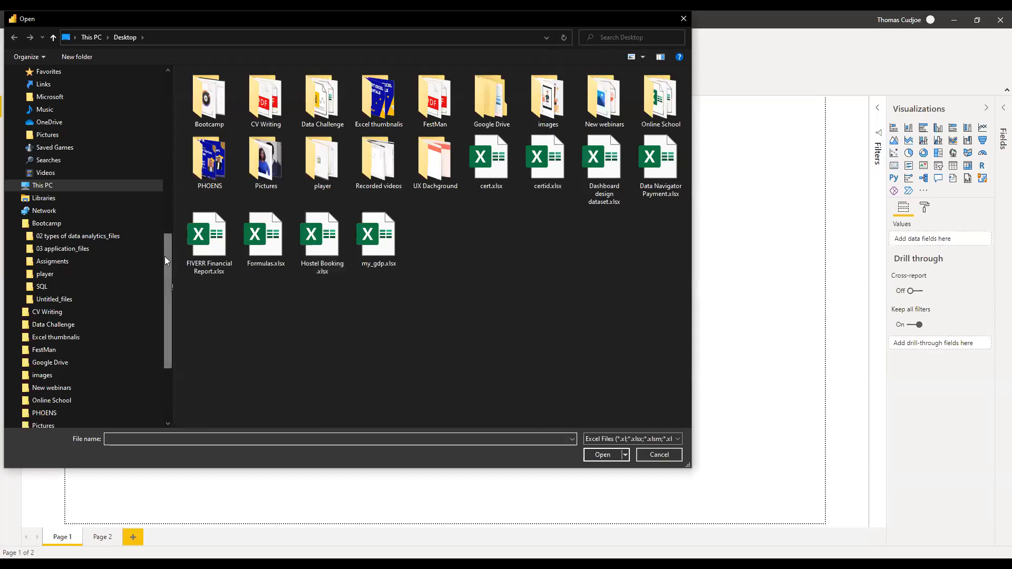
drag(164, 256, 145, 61)
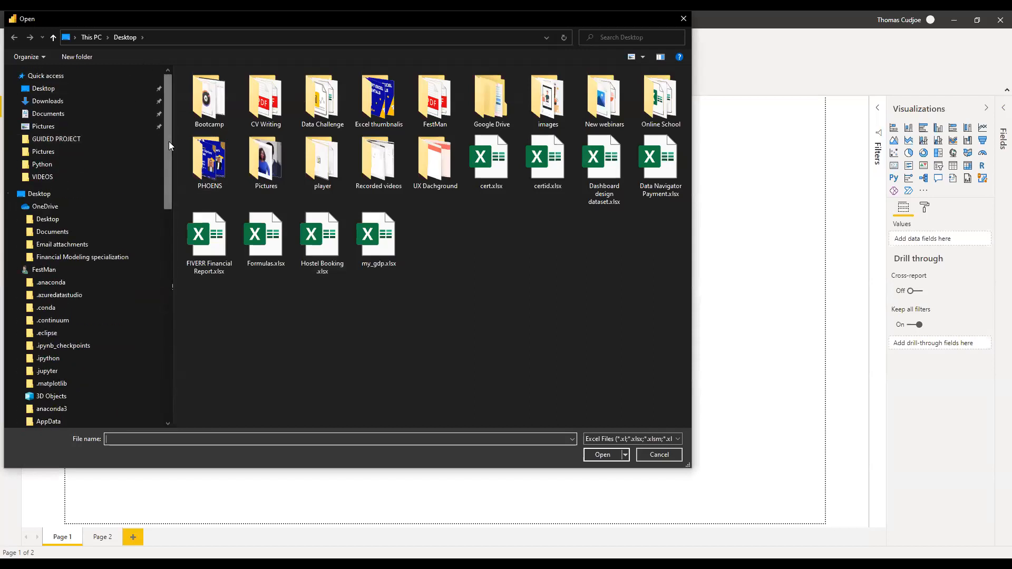
click(322, 249)
click(600, 453)
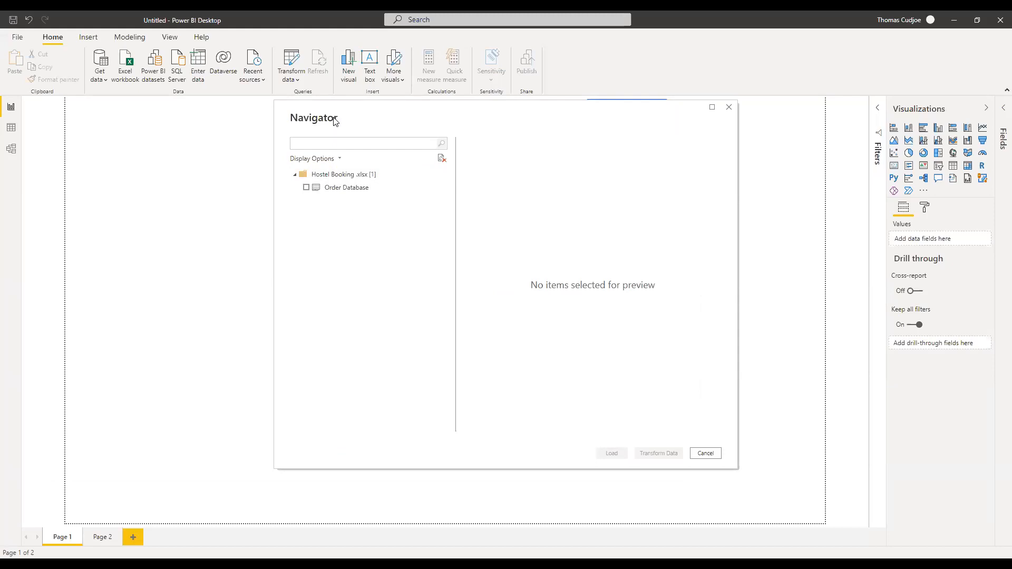
Preview and tick the Order Database table in the Navigator, then load it.
drag(335, 121, 253, 128)
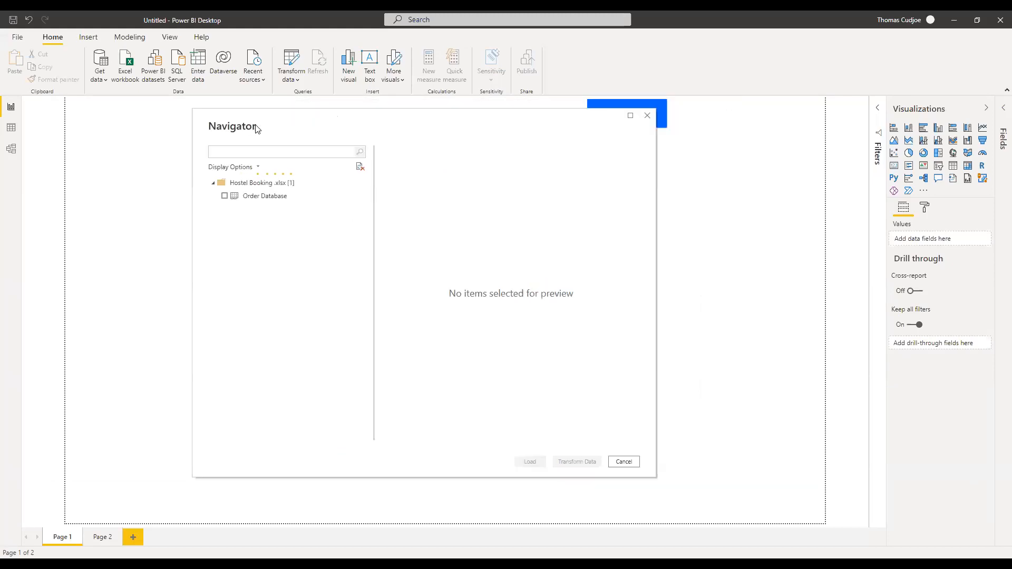
click(259, 198)
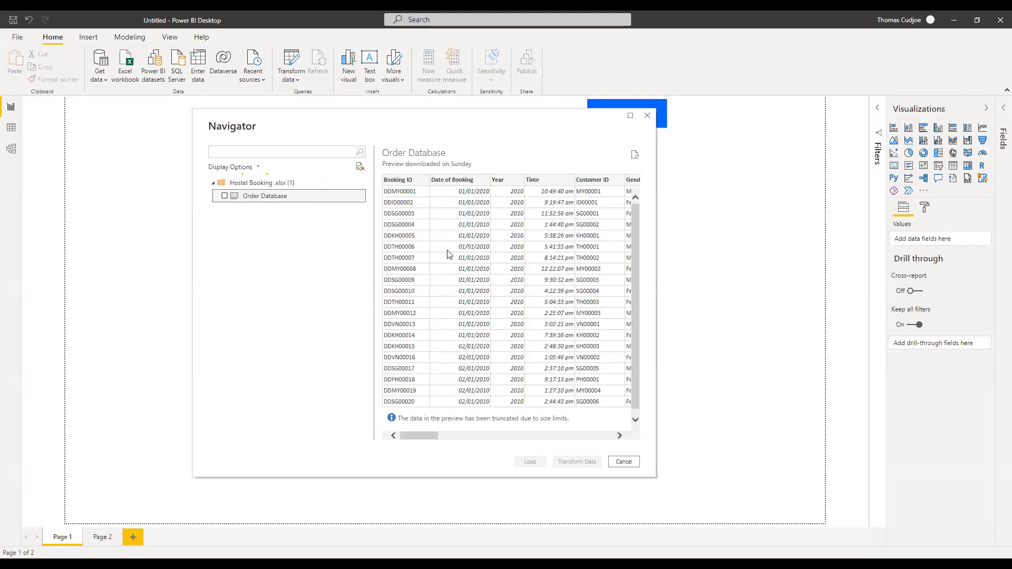
drag(435, 435, 403, 436)
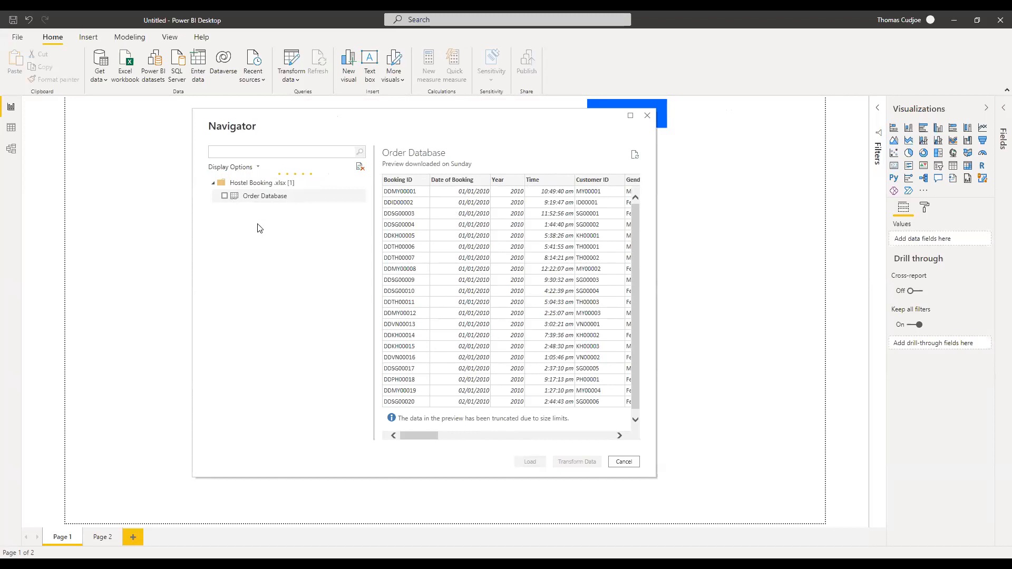
click(225, 197)
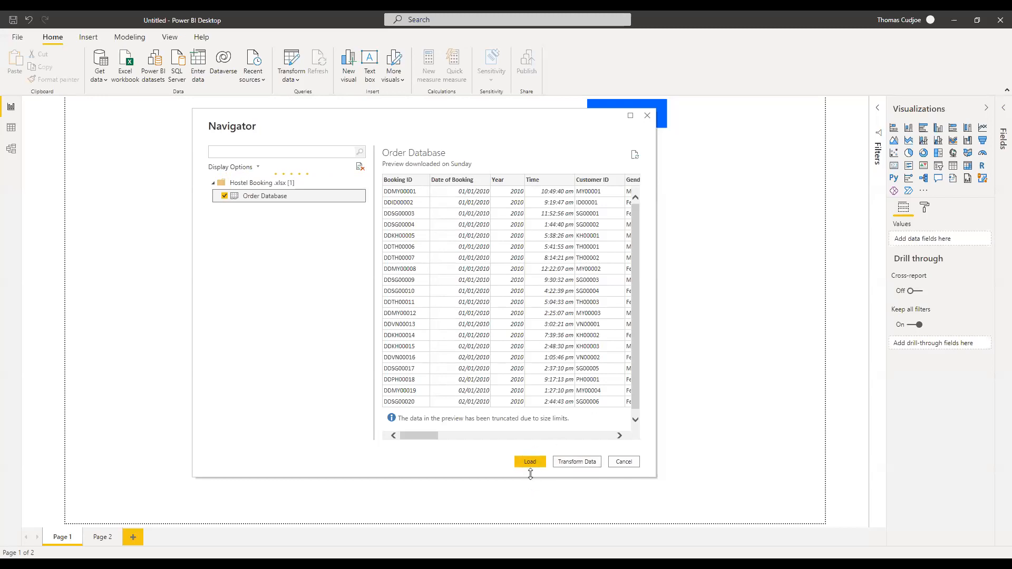
mouse_move(425, 436)
mouse_down()
mouse_move(477, 437)
mouse_move(424, 437)
mouse_up()
click(529, 463)
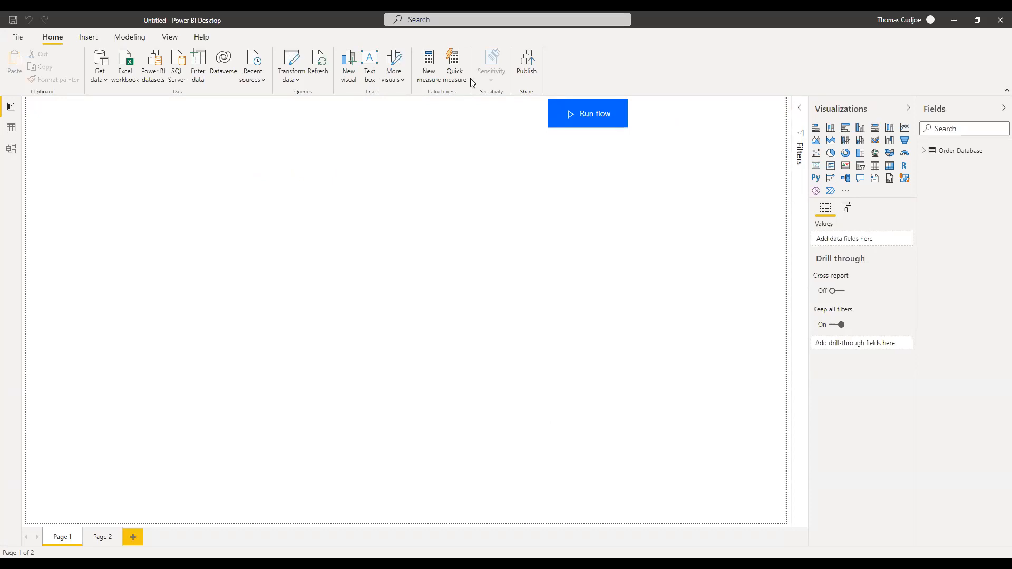
click(924, 152)
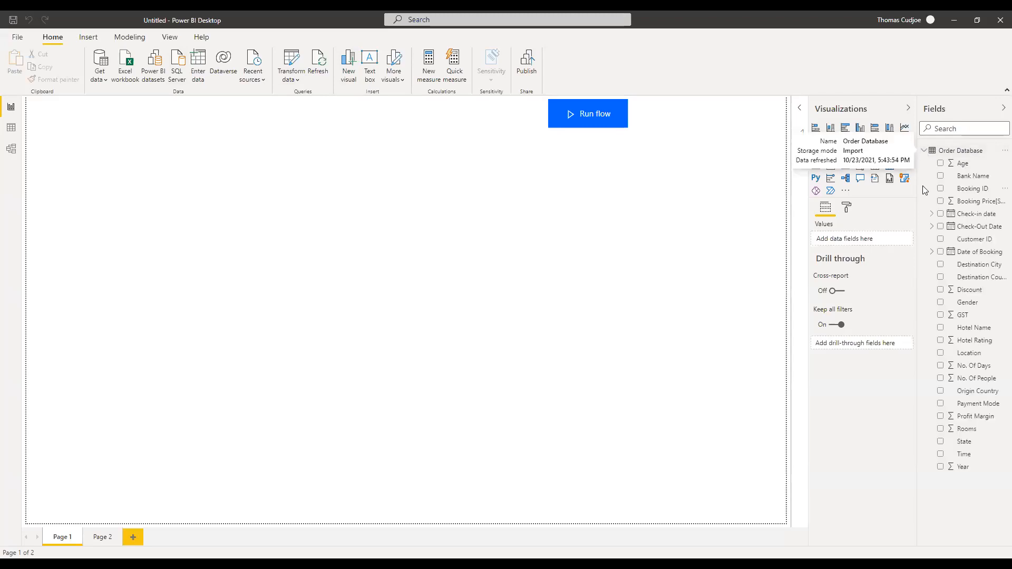
drag(917, 187, 880, 184)
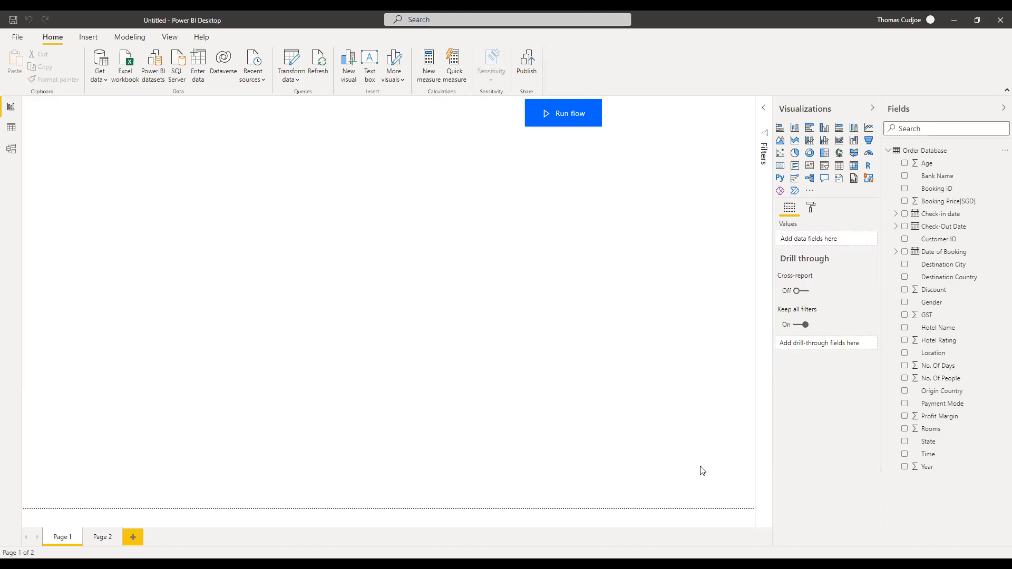
In a new Chrome tab, search Google for 'weorld population' and scroll to the Worldometer results.
key(alt+Tab)
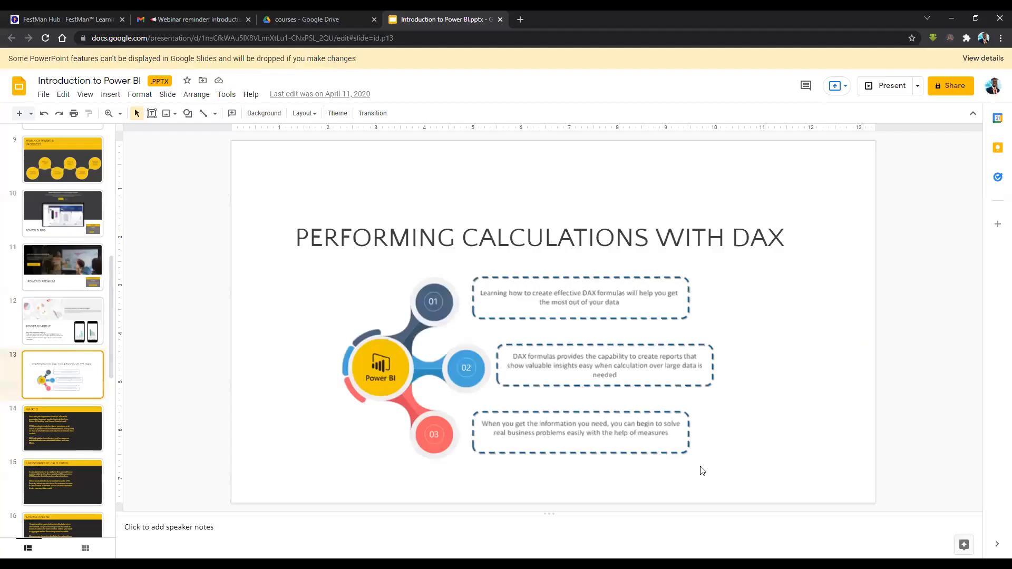
click(521, 18)
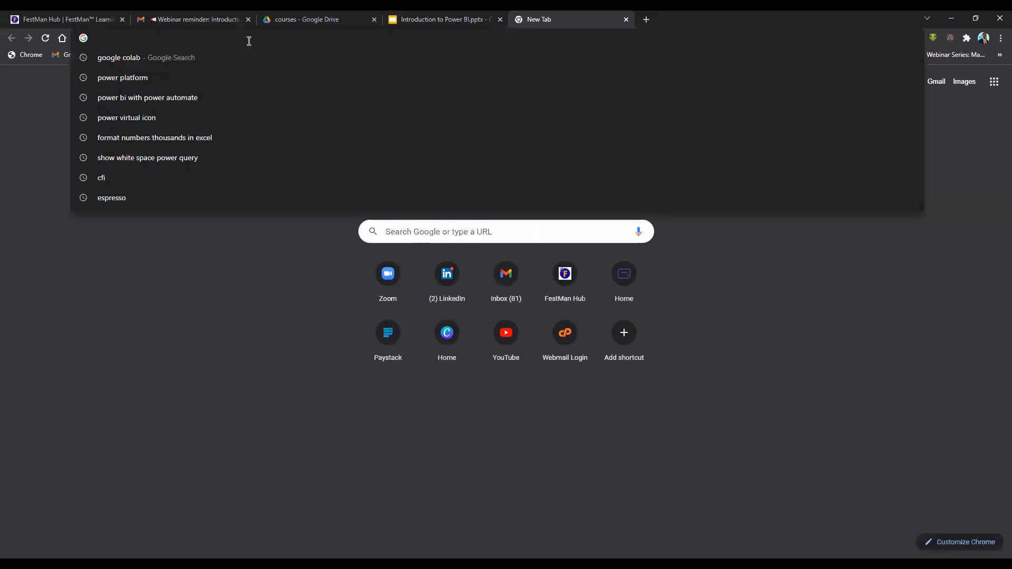
text(we)
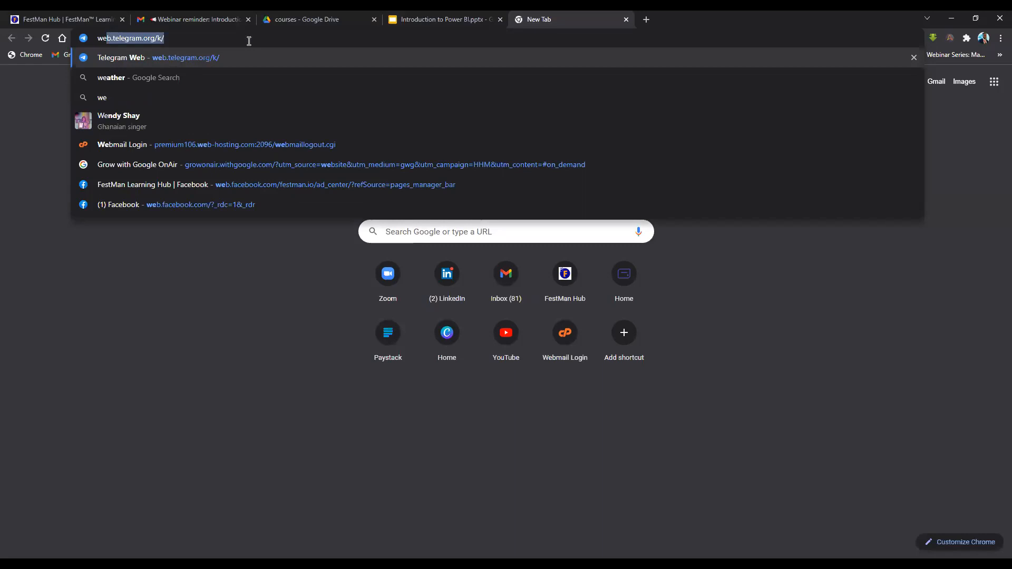
text(orld p)
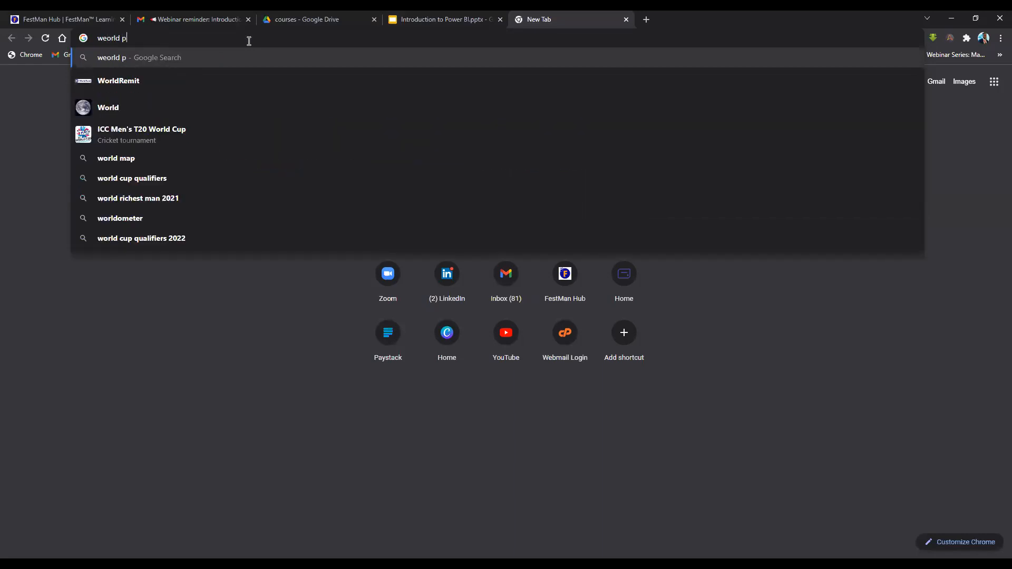
text(opulation)
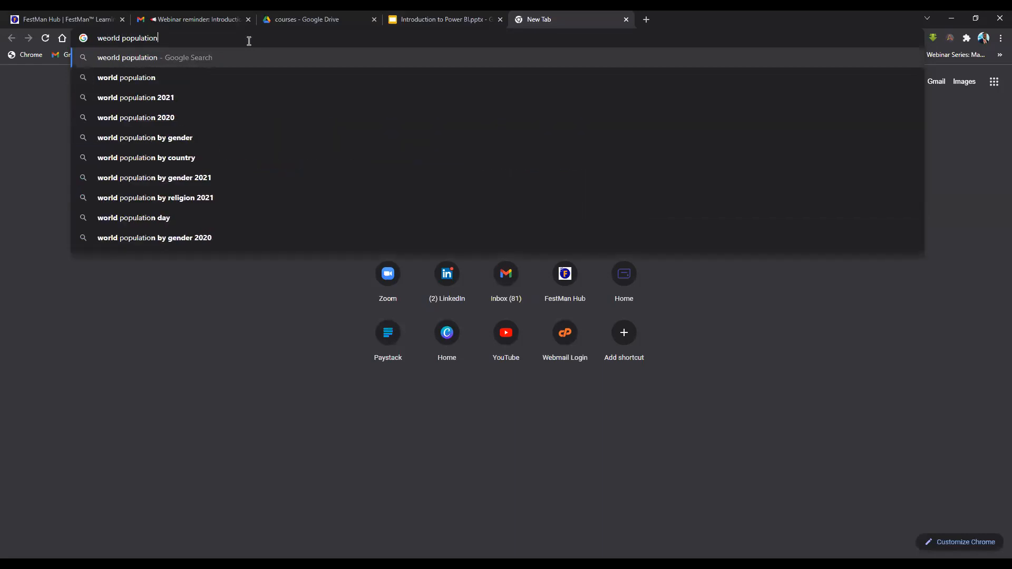
key(Return)
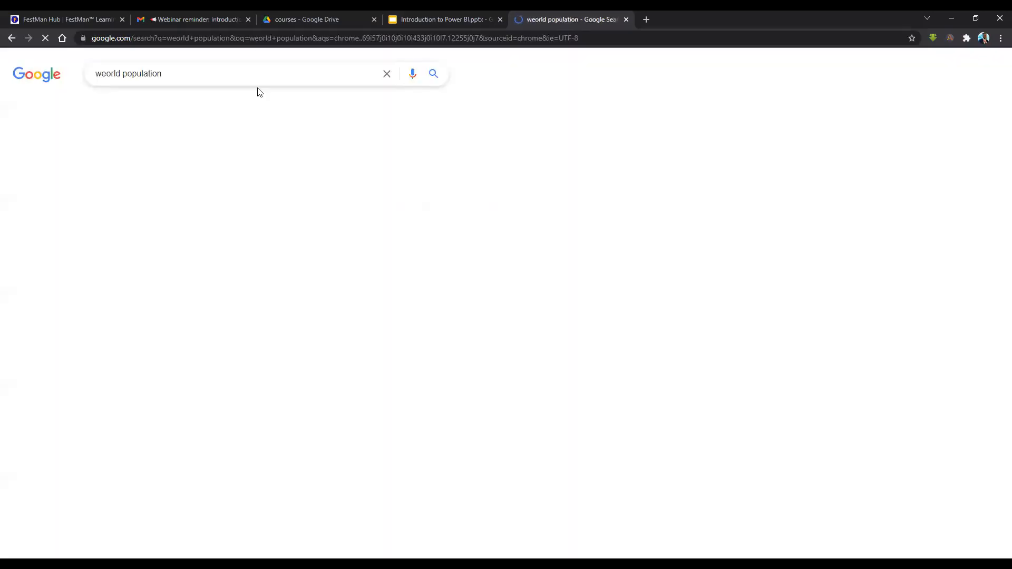
scroll(280, 314, down, 5)
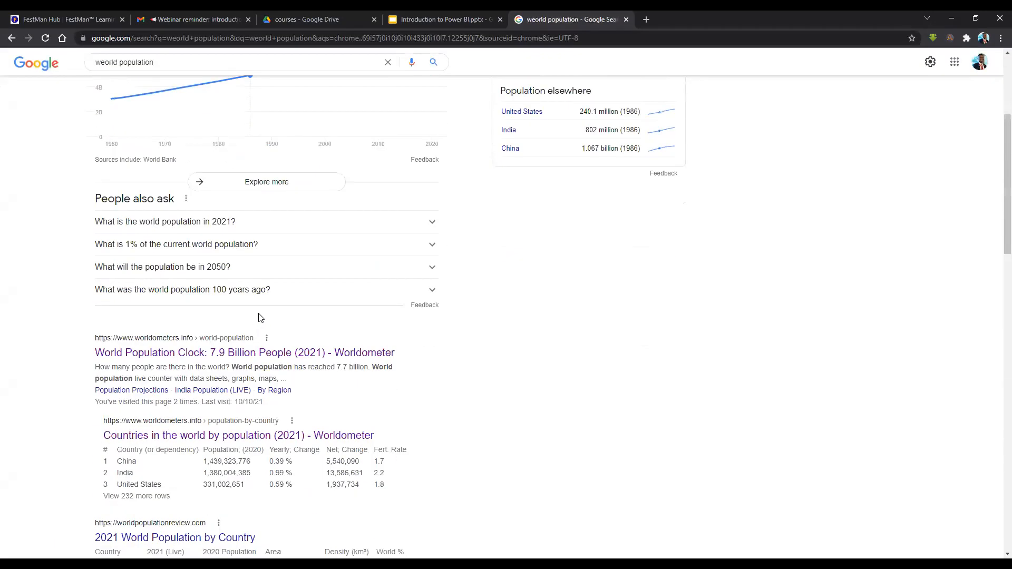
scroll(280, 314, down, 1)
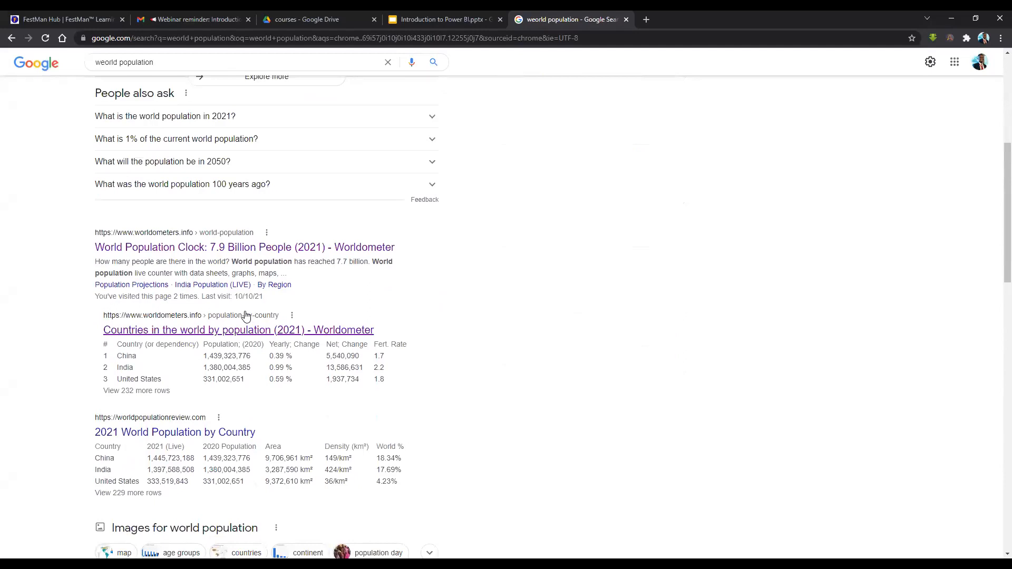
scroll(255, 318, down, 2)
scroll(227, 285, up, 1)
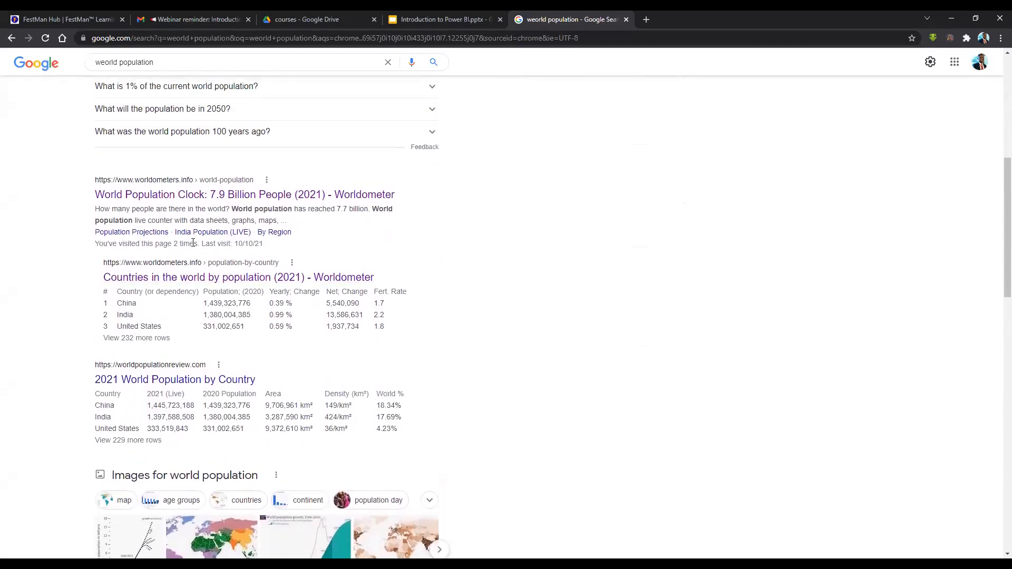
click(195, 200)
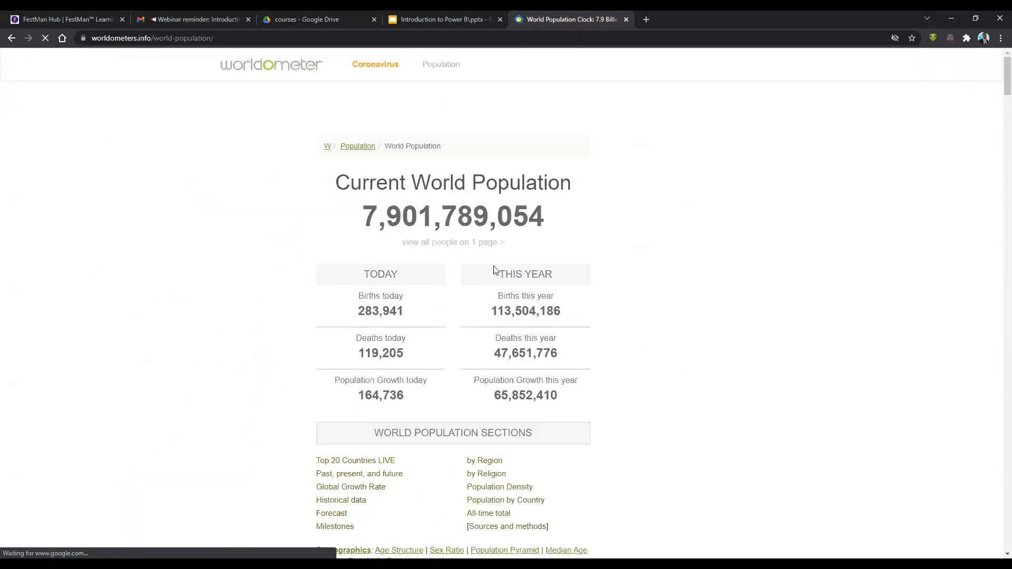
scroll(525, 262, down, 4)
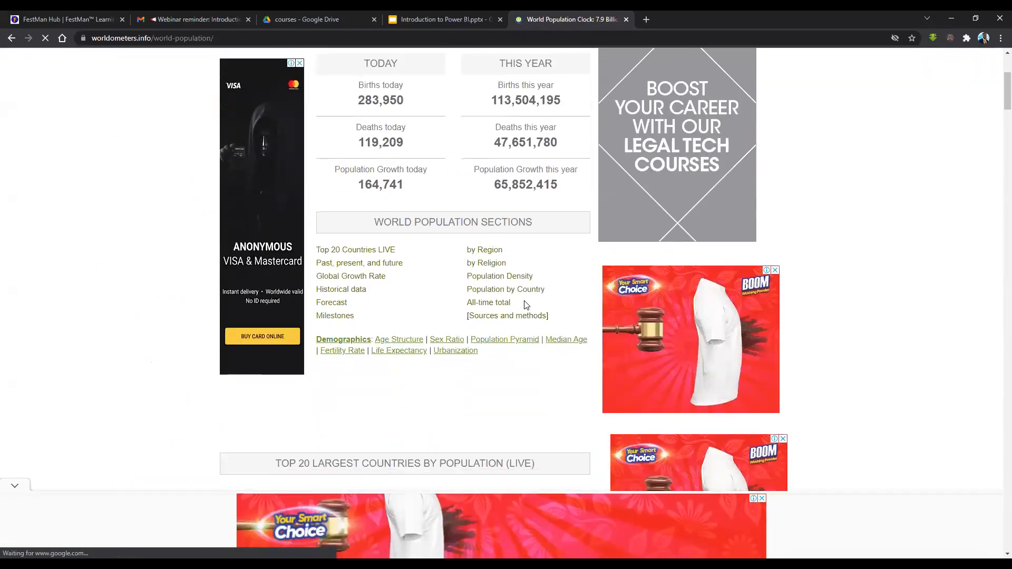
scroll(525, 305, down, 6)
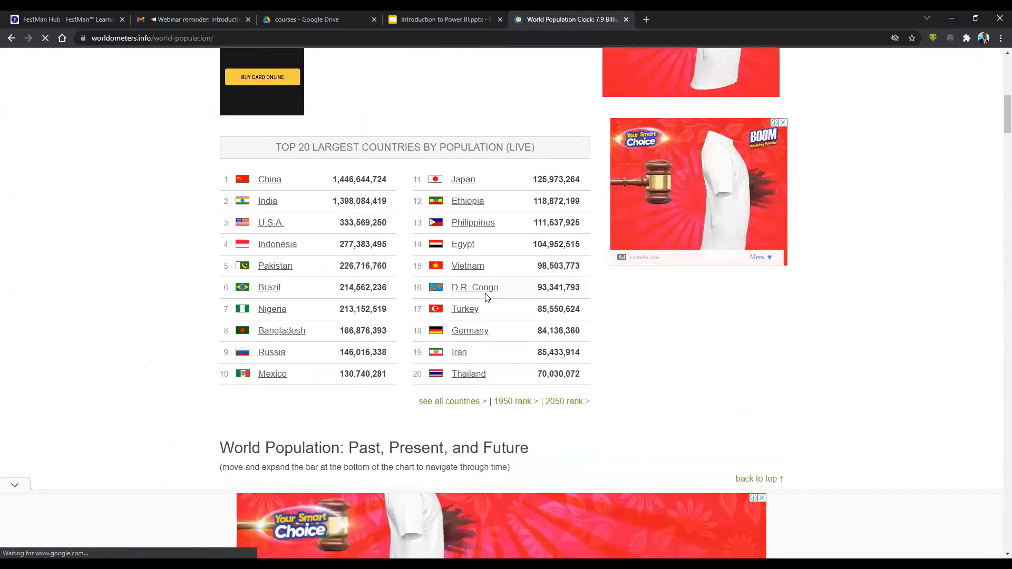
scroll(587, 304, down, 6)
scroll(588, 304, down, 20)
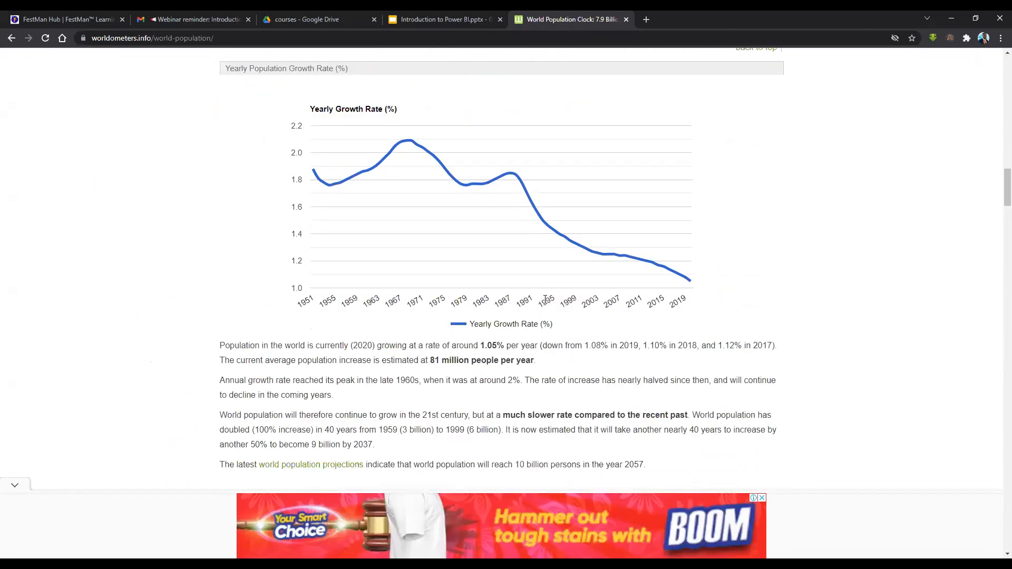
scroll(545, 300, down, 5)
scroll(426, 290, up, 3)
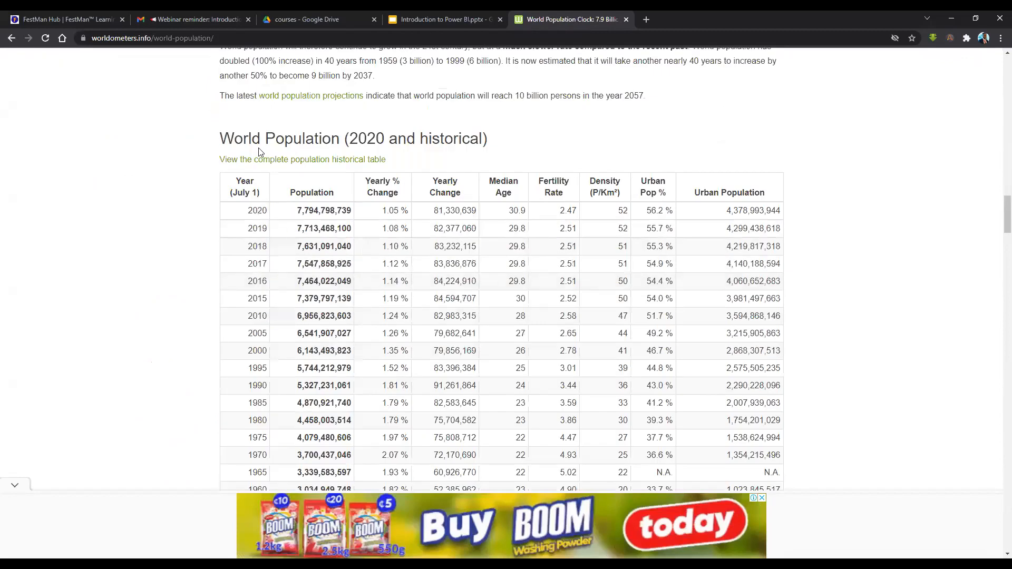
drag(228, 139, 475, 154)
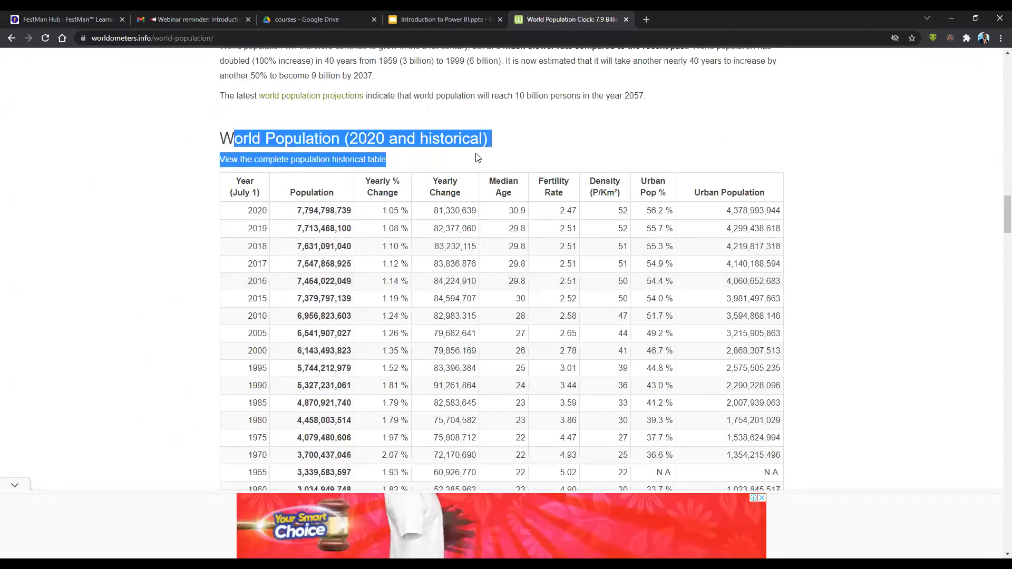
scroll(387, 159, up, 6)
scroll(388, 160, up, 10)
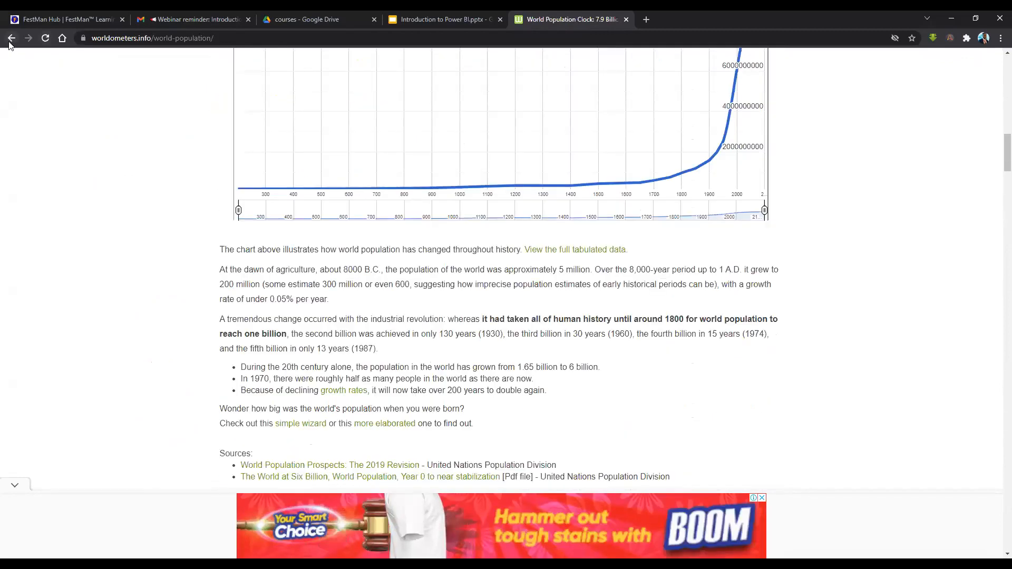
click(11, 37)
scroll(222, 116, up, 7)
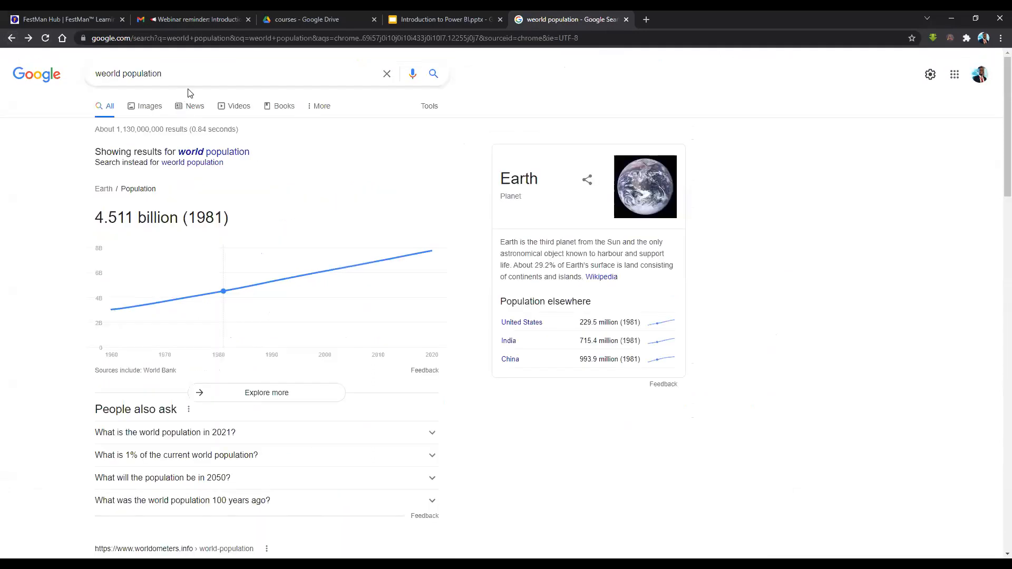
Search Google for 'world population 2021', fixing a stray letter in the query.
click(187, 76)
text(2021)
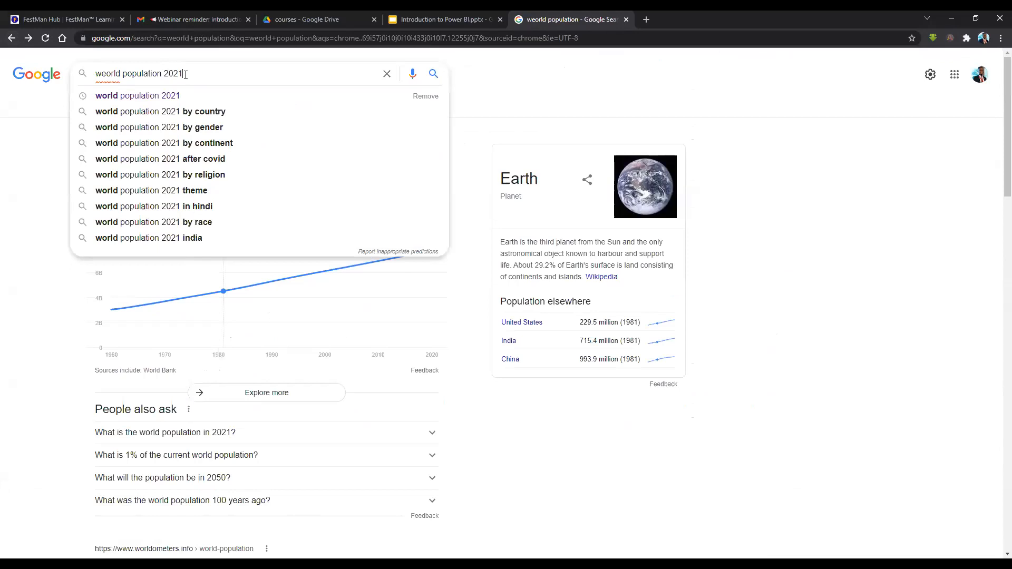
key(Return)
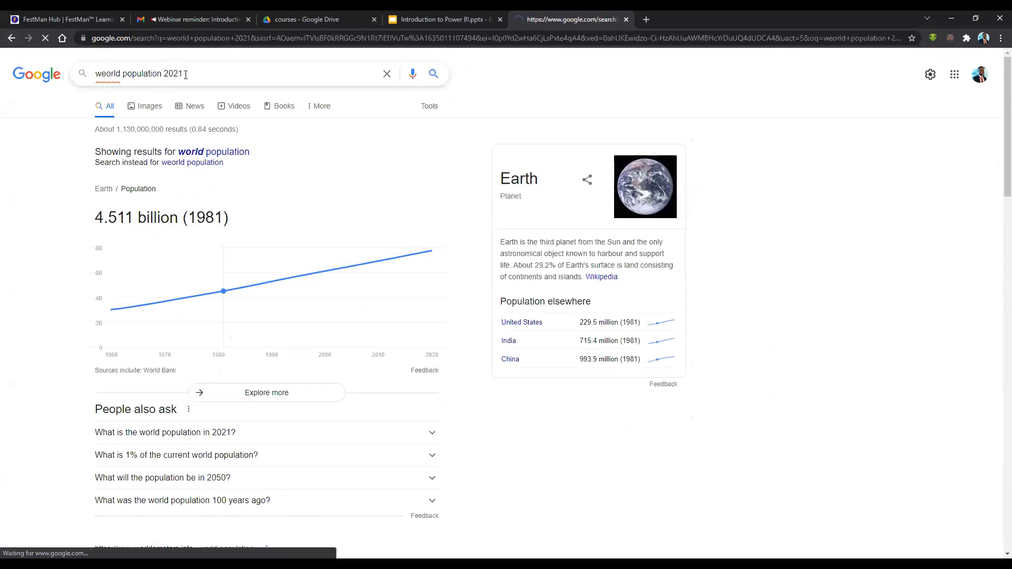
click(98, 72)
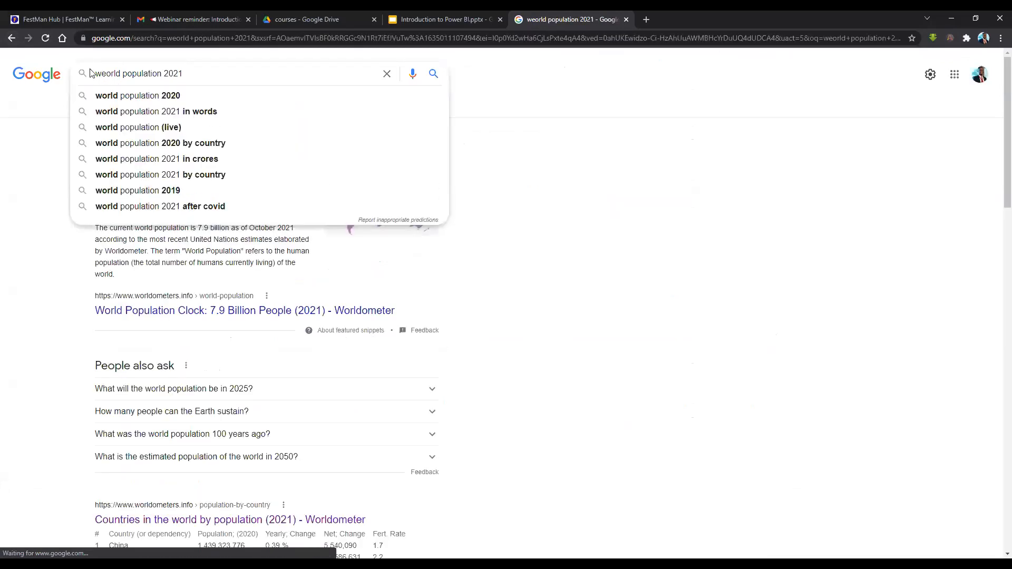
key(BackSpace)
key(Return)
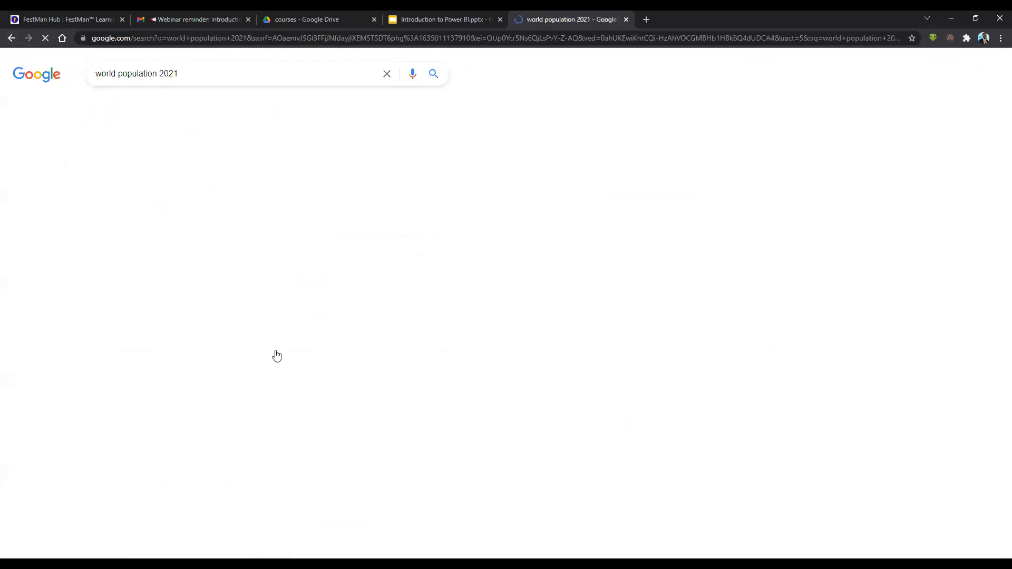
Open Worldometer's Countries by population (2021) page, select its URL, and return to Power BI.
scroll(258, 326, down, 6)
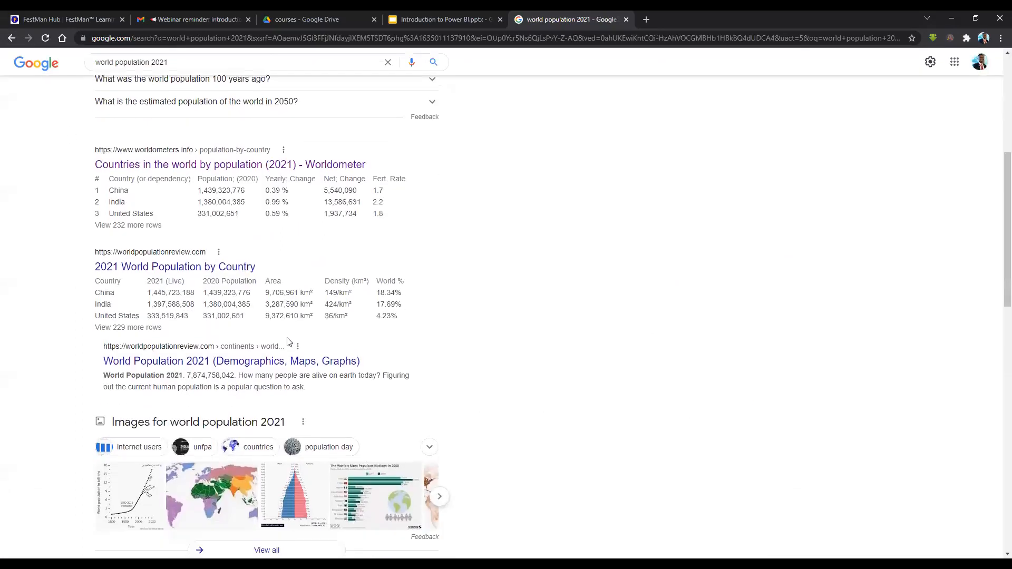
click(212, 173)
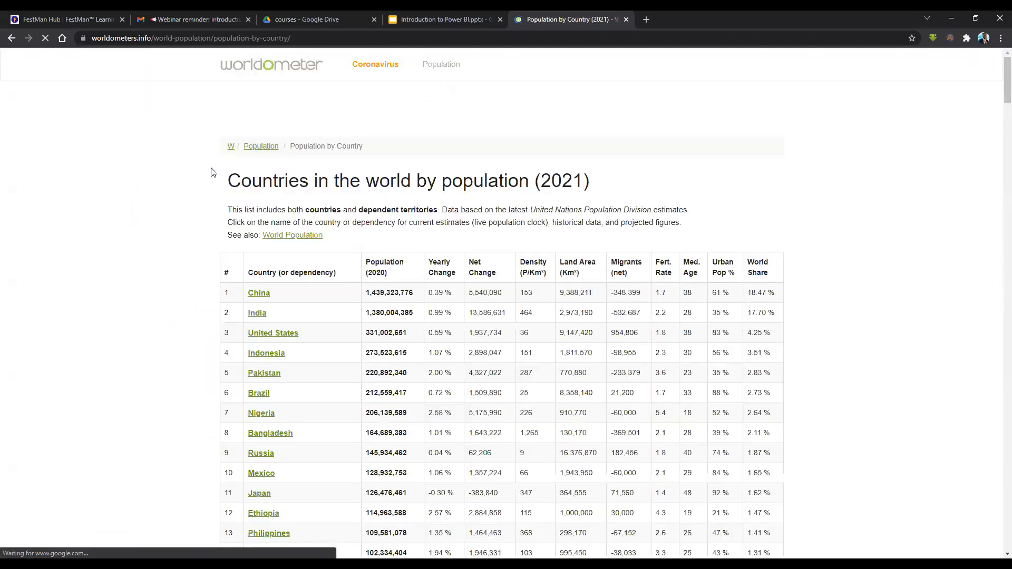
scroll(431, 303, down, 2)
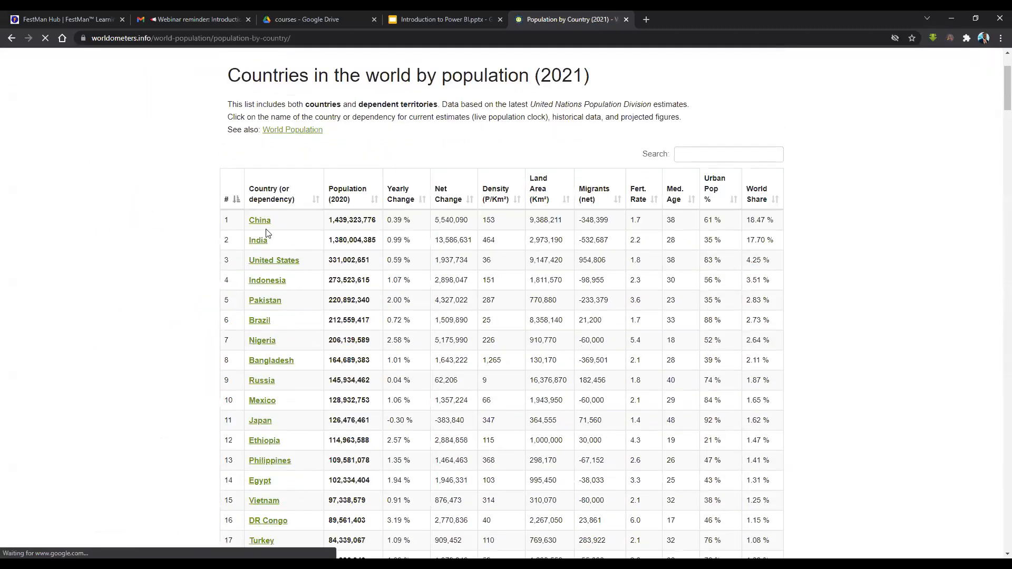
scroll(343, 252, down, 3)
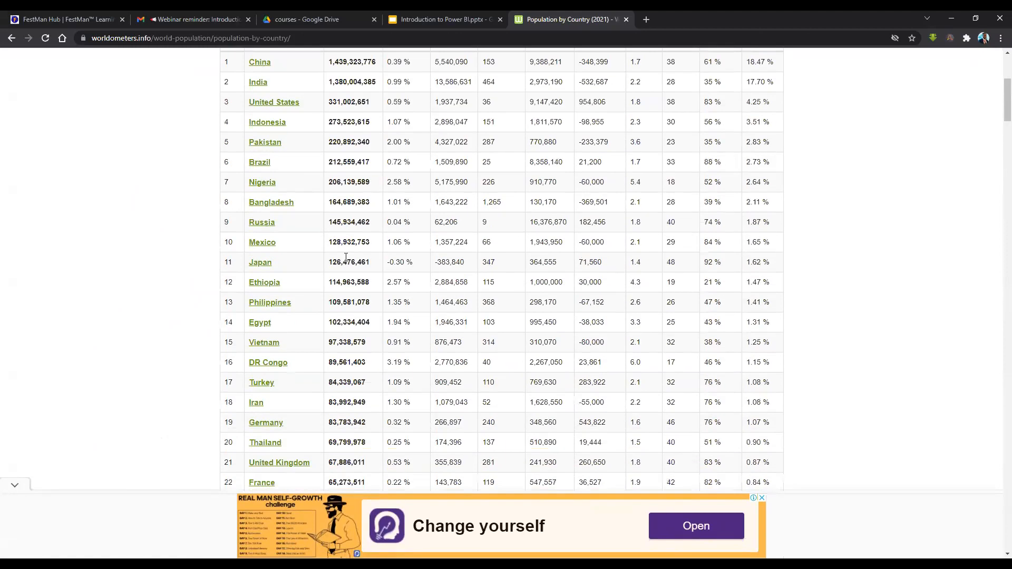
scroll(389, 264, up, 5)
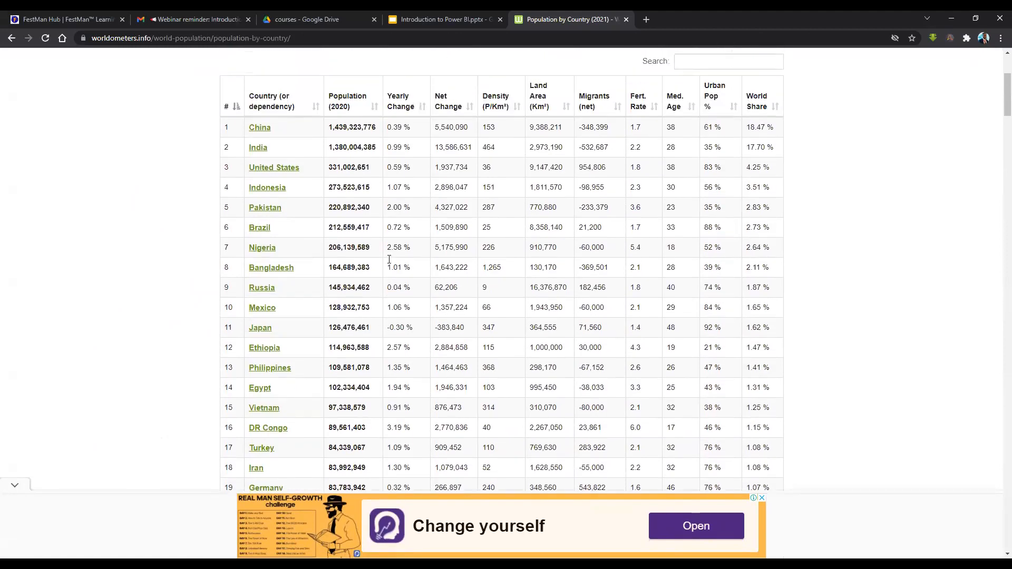
drag(337, 38, 84, 38)
key(ctrl+c)
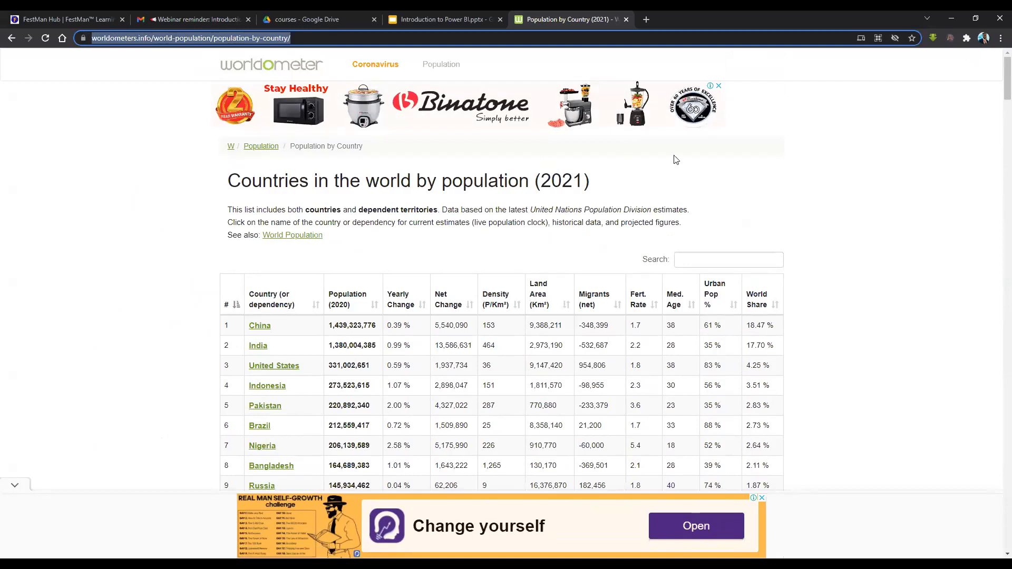
key(alt+Tab)
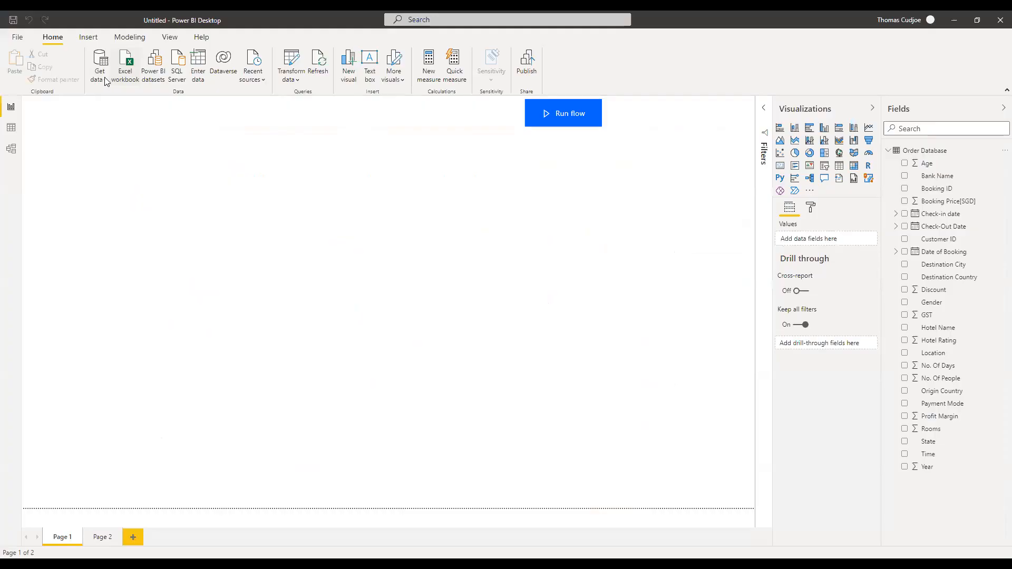
click(104, 83)
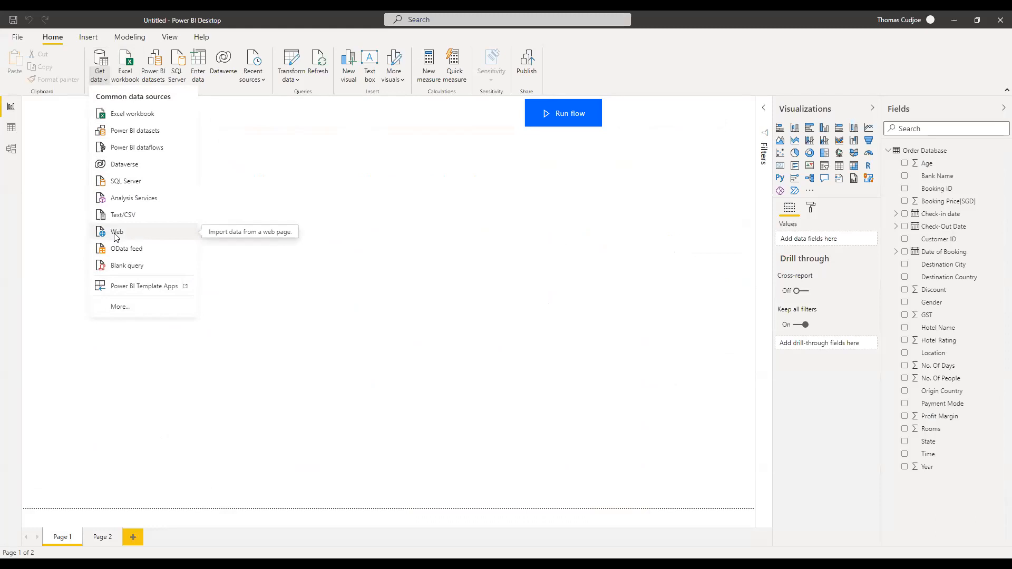
Connect From Web to the pasted Worldometer population-by-country URL with anonymous access.
click(118, 232)
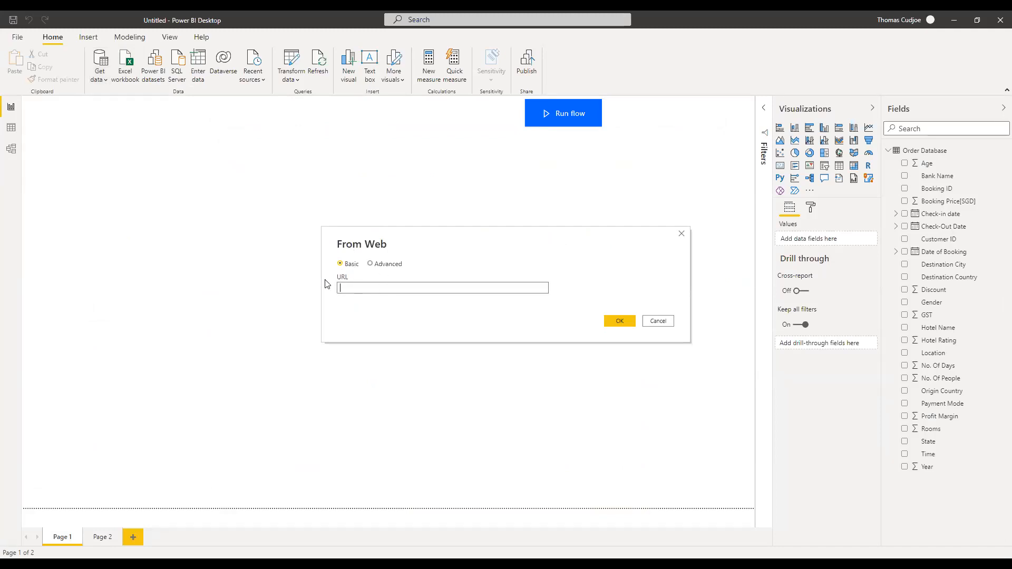
click(360, 290)
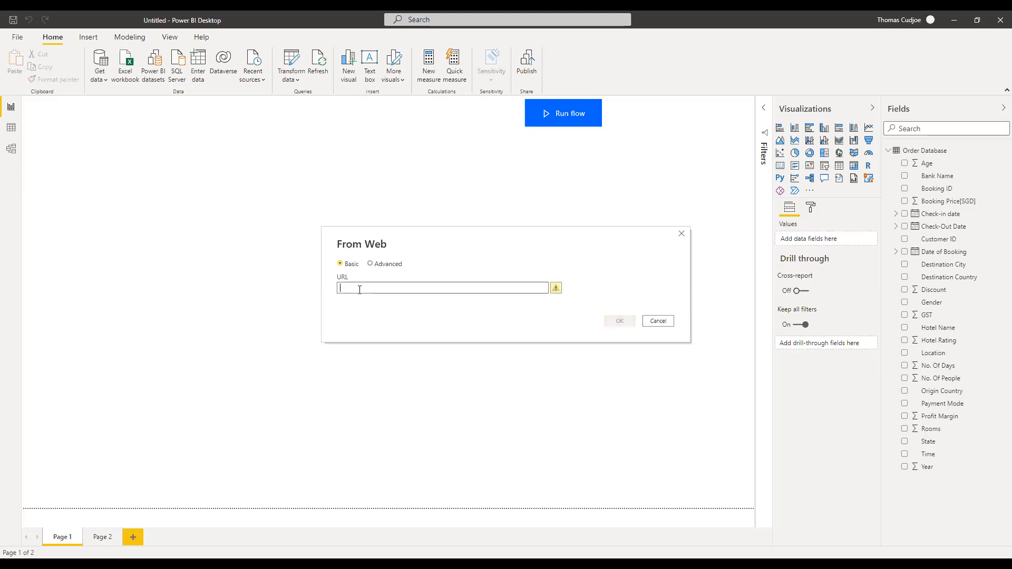
key(ctrl+v)
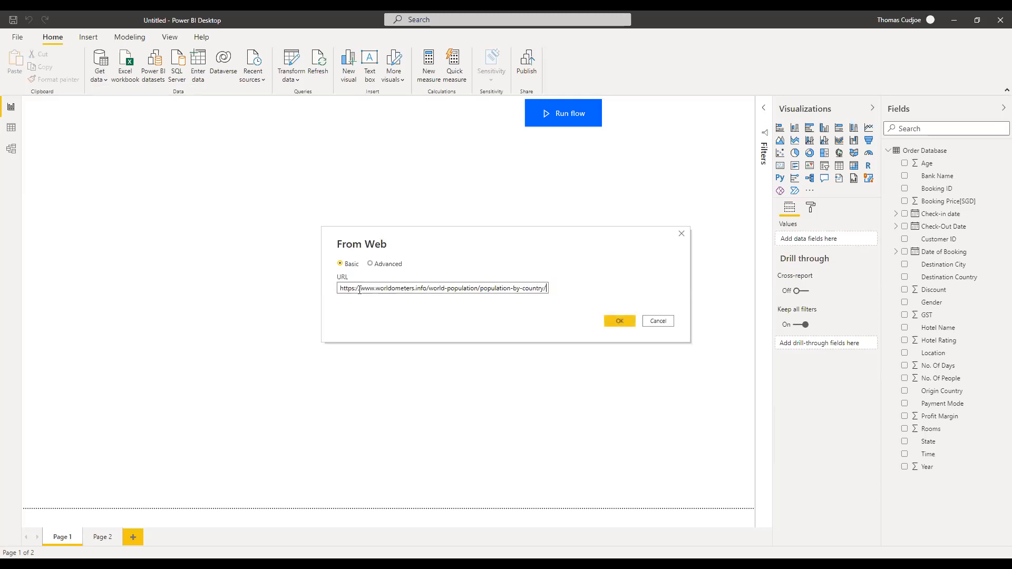
drag(341, 288, 566, 295)
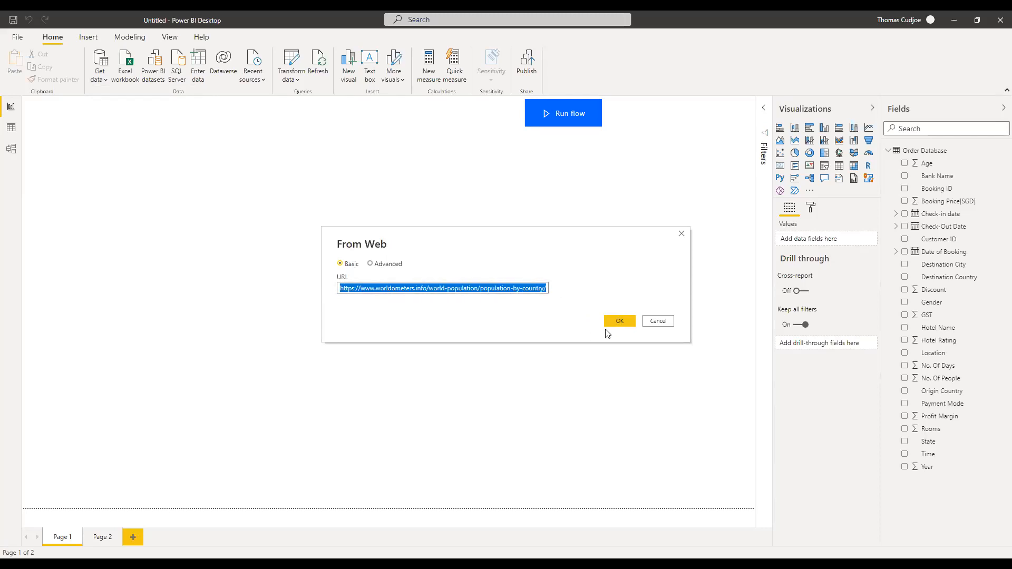
click(620, 322)
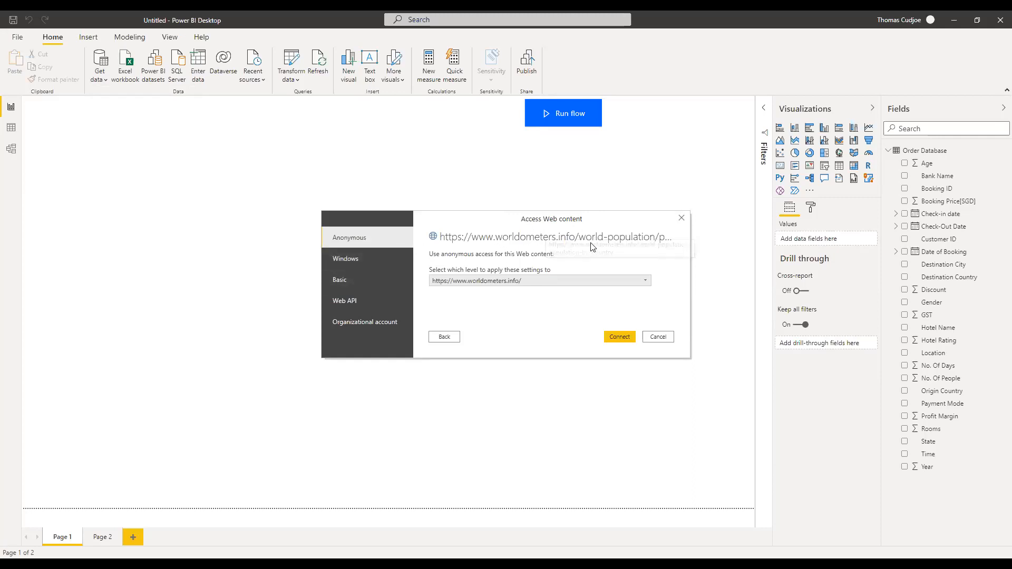
click(616, 339)
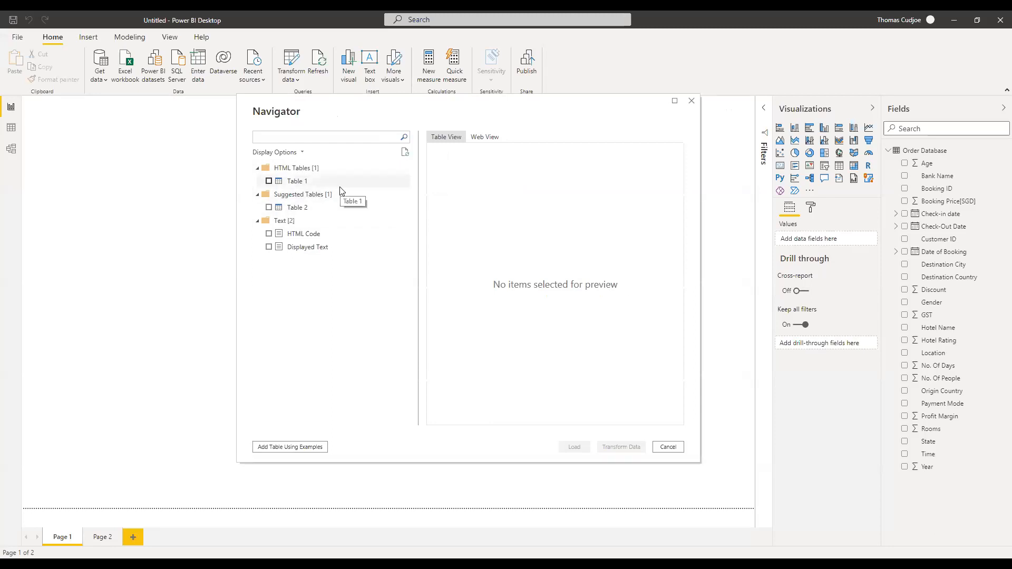
Preview Table 1 and Table 2 in Navigator and tick Table 1 for import.
click(306, 185)
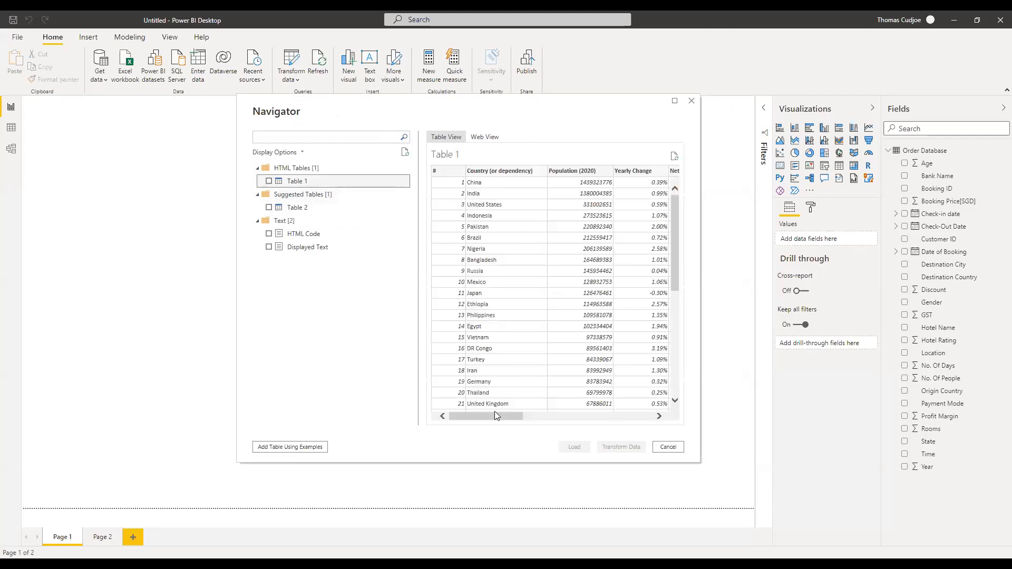
mouse_move(482, 415)
mouse_down()
mouse_move(612, 421)
mouse_move(475, 421)
mouse_up()
drag(510, 420, 635, 416)
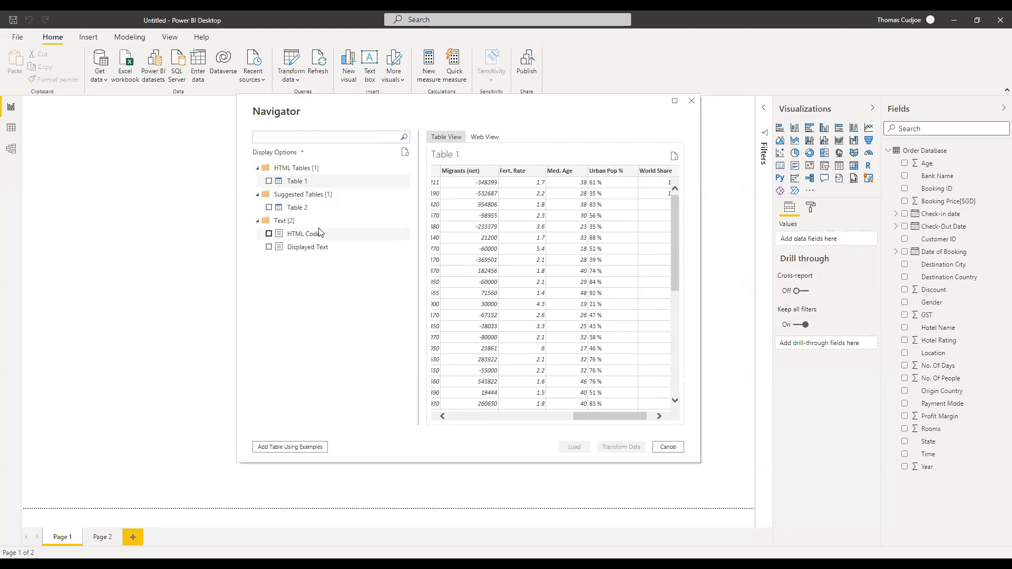
click(296, 208)
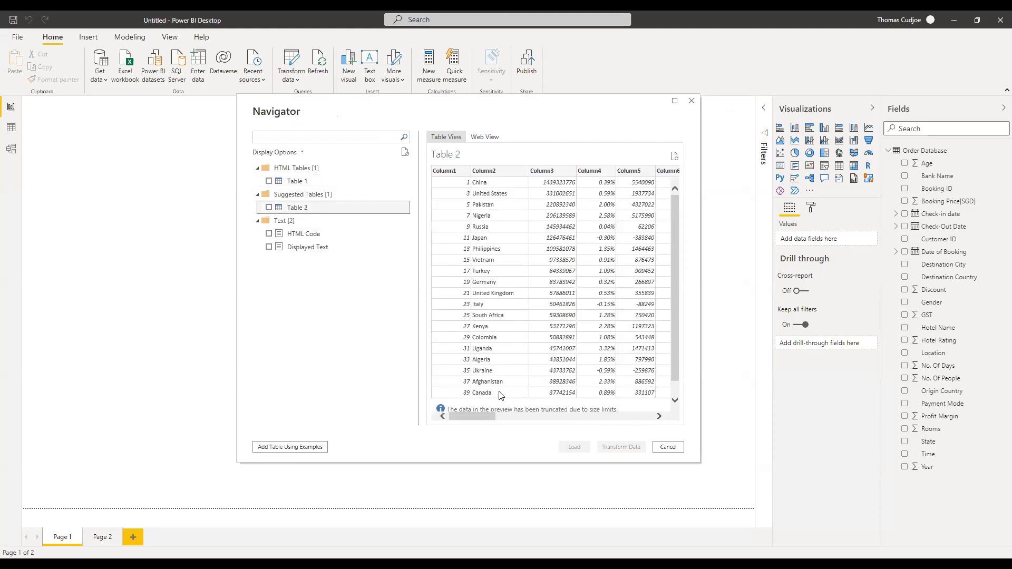
mouse_move(485, 417)
mouse_down()
mouse_move(515, 420)
mouse_move(474, 418)
mouse_up()
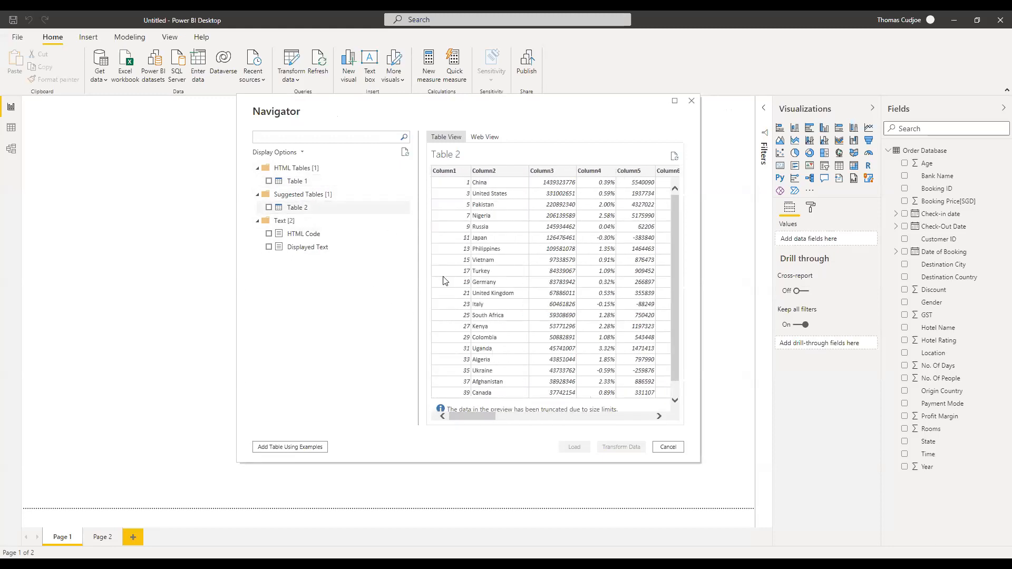
click(269, 181)
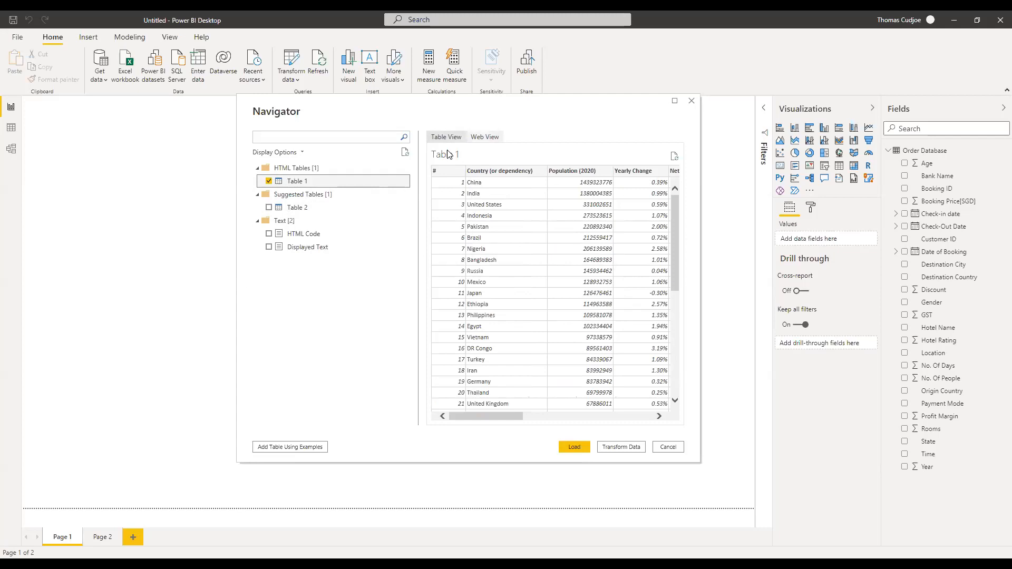
Compare Table 1 against the Web View page, then load it (235 rows, 34 errors).
click(484, 137)
scroll(536, 281, down, 7)
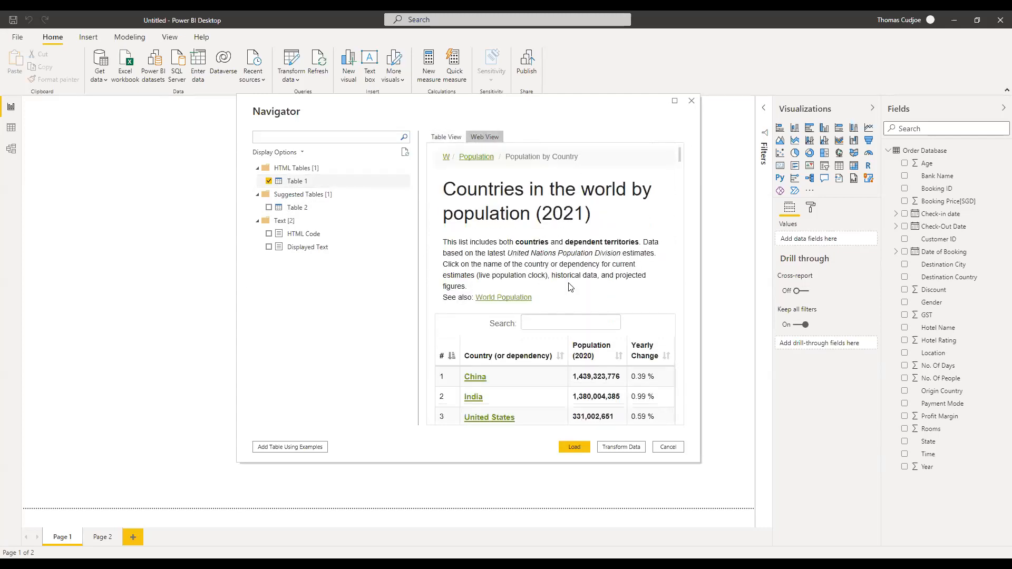
scroll(554, 319, down, 12)
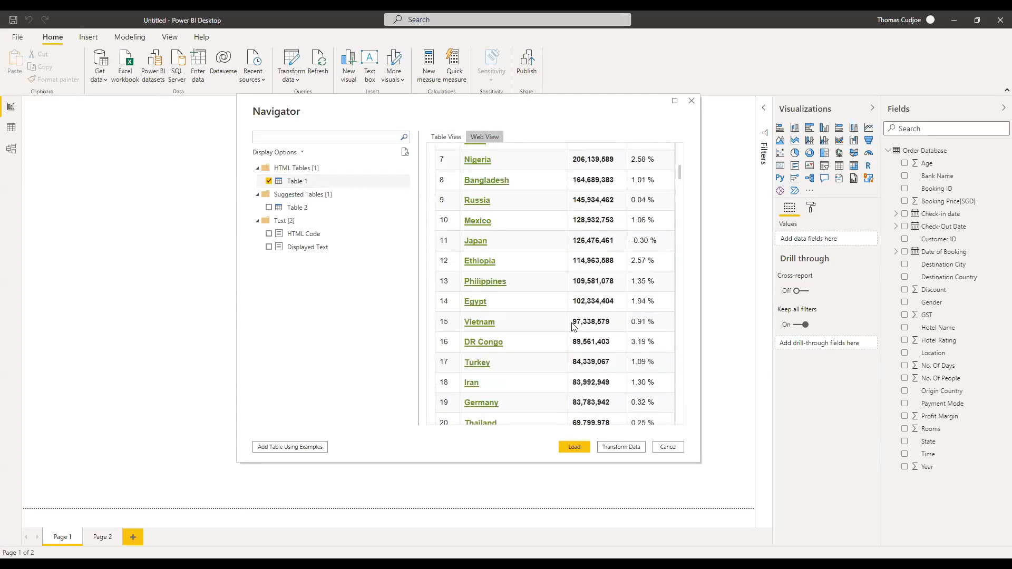
scroll(585, 329, down, 10)
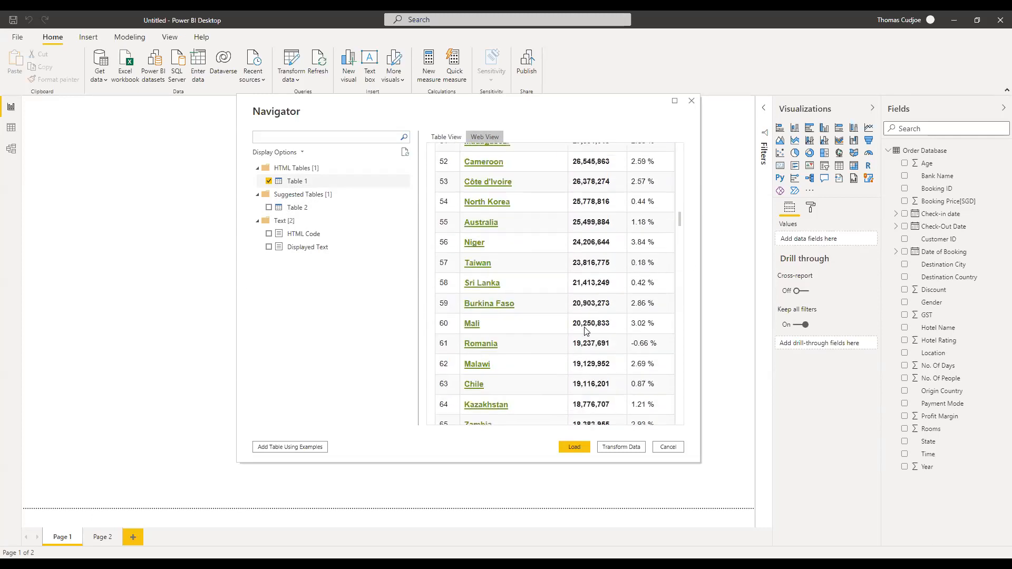
scroll(584, 329, down, 6)
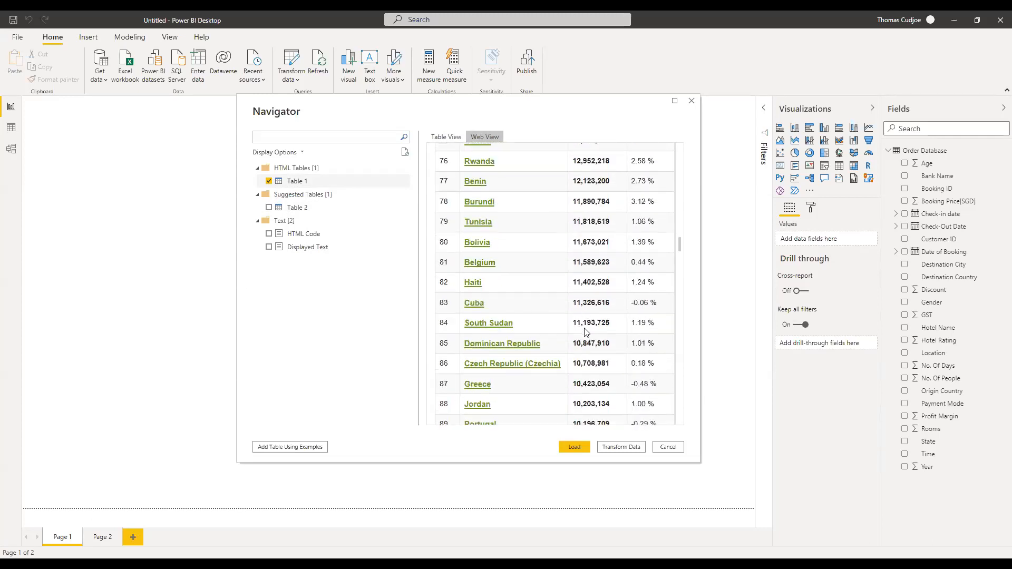
scroll(585, 334, up, 13)
scroll(516, 261, up, 2)
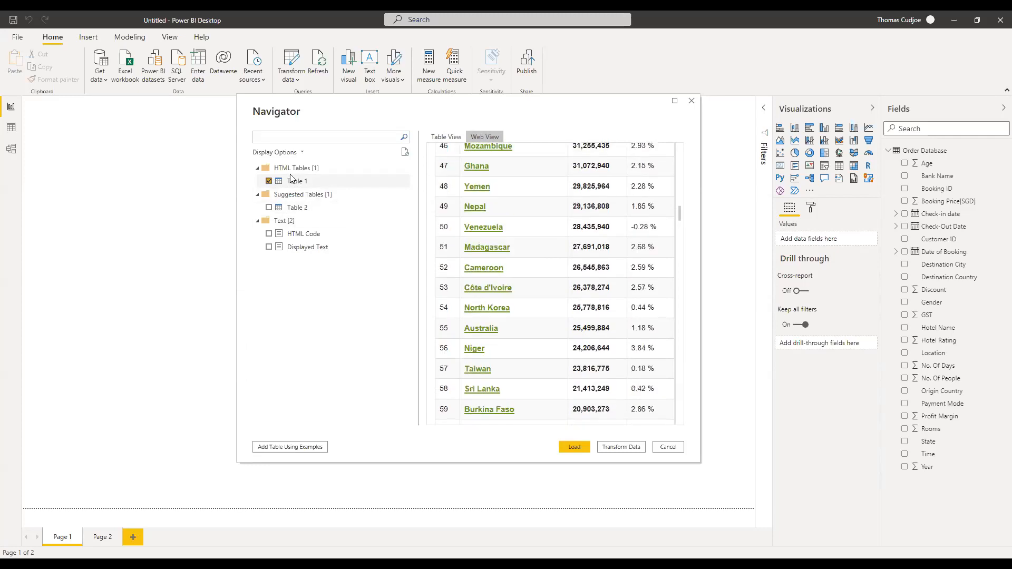
click(445, 136)
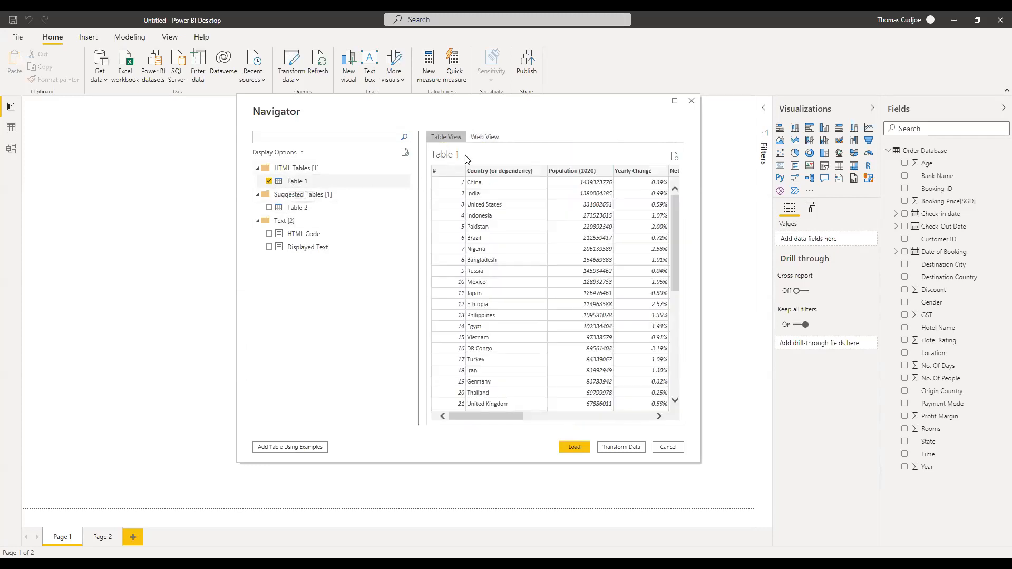
click(574, 447)
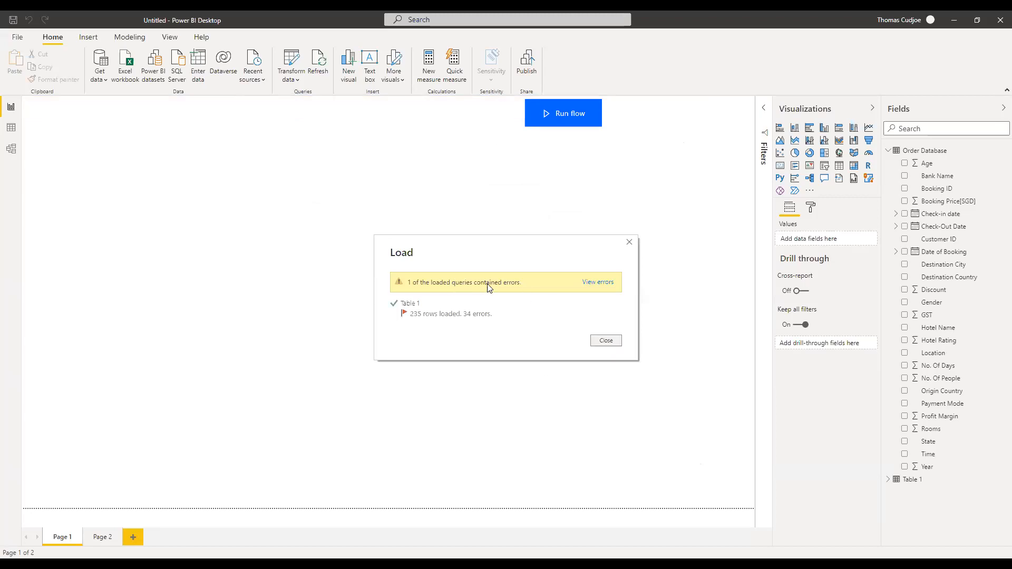
Close the load summary and expand Table 1 in Fields to list its population columns.
click(606, 341)
click(902, 484)
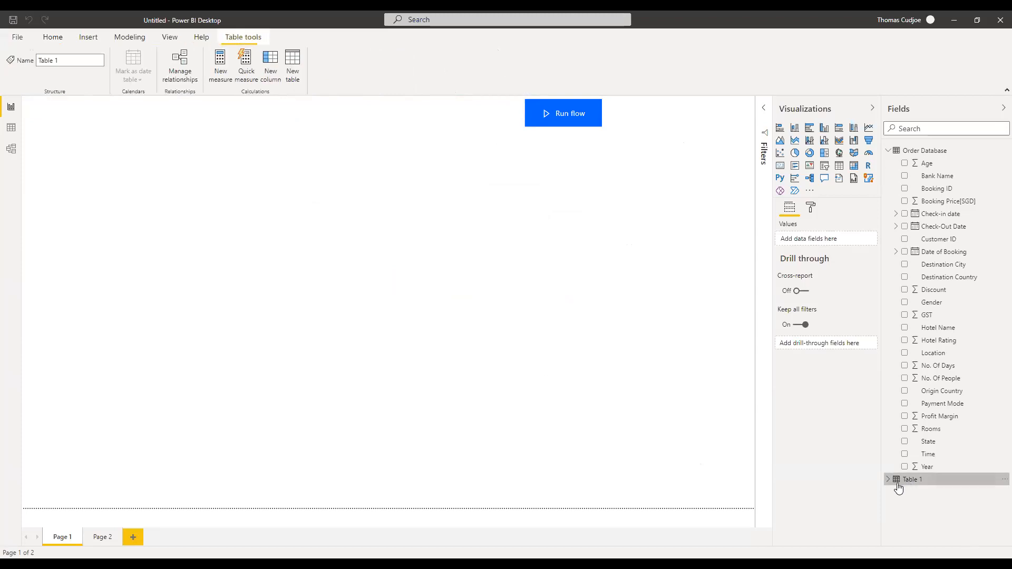
scroll(899, 485, down, 3)
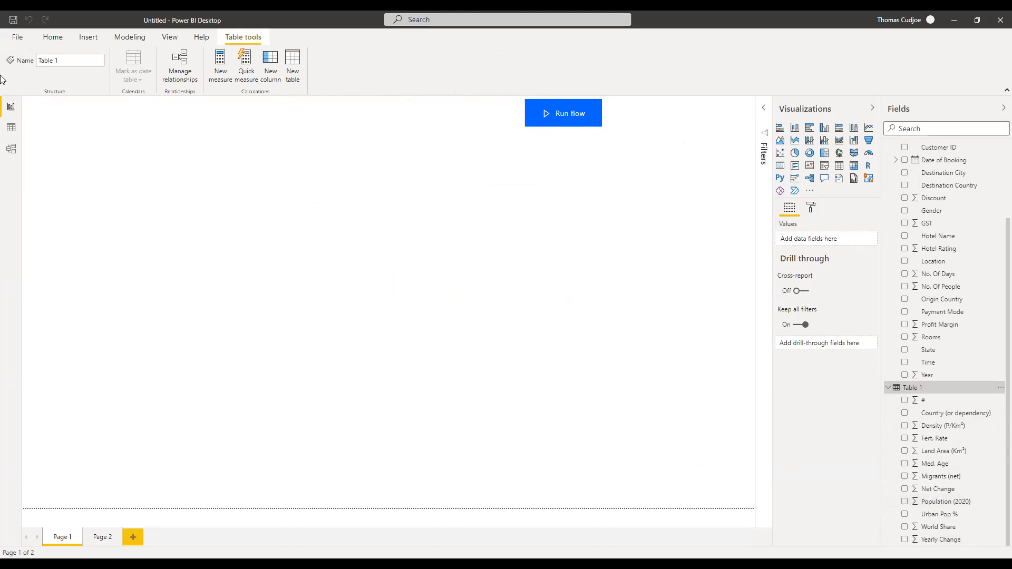
click(53, 38)
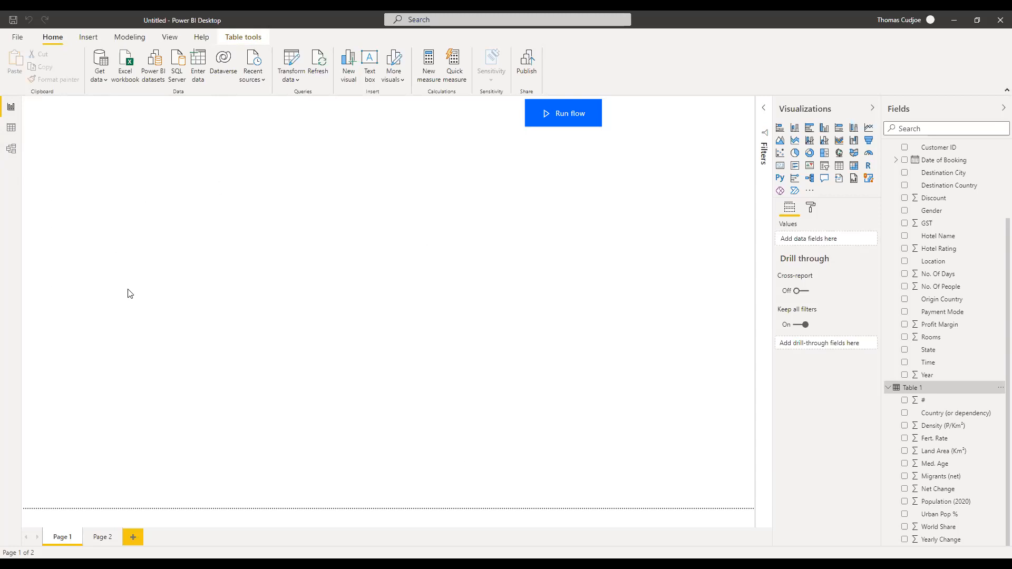
Browse Table 1's 235 country rows in Data view, checking Country and Yearly Change, then open Model view.
click(11, 131)
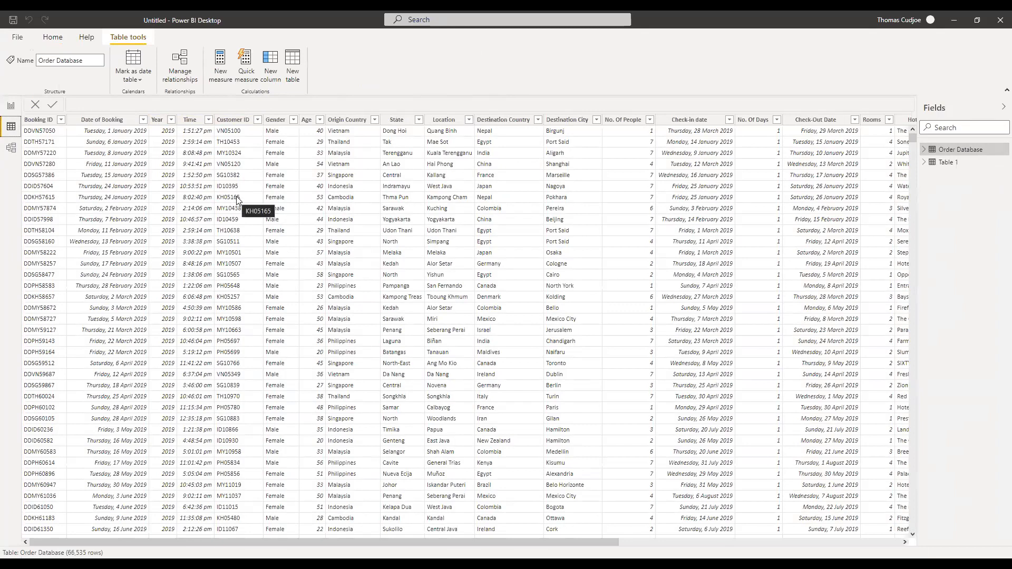
mouse_move(949, 167)
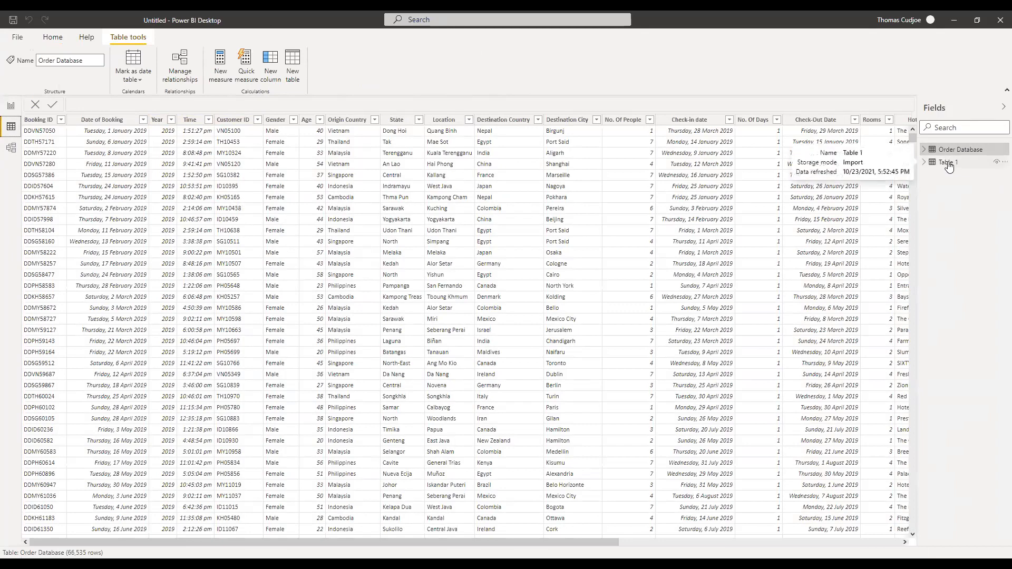
click(948, 164)
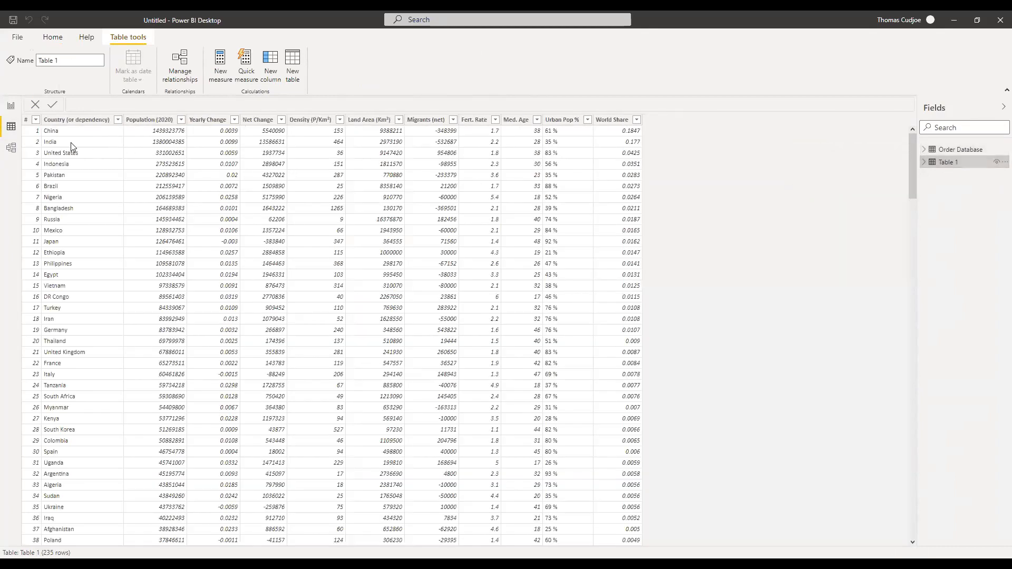
click(72, 147)
click(211, 164)
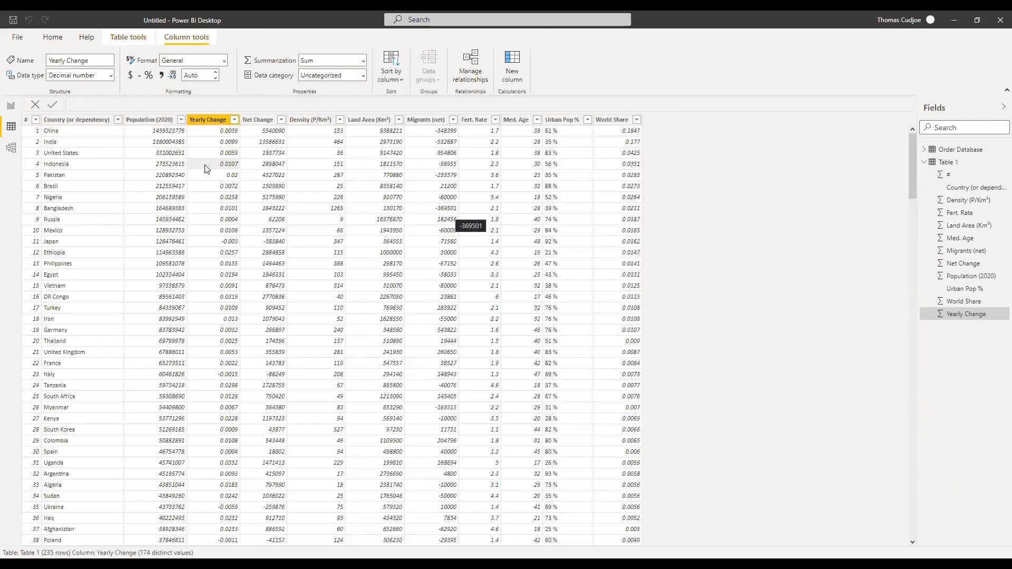
click(11, 149)
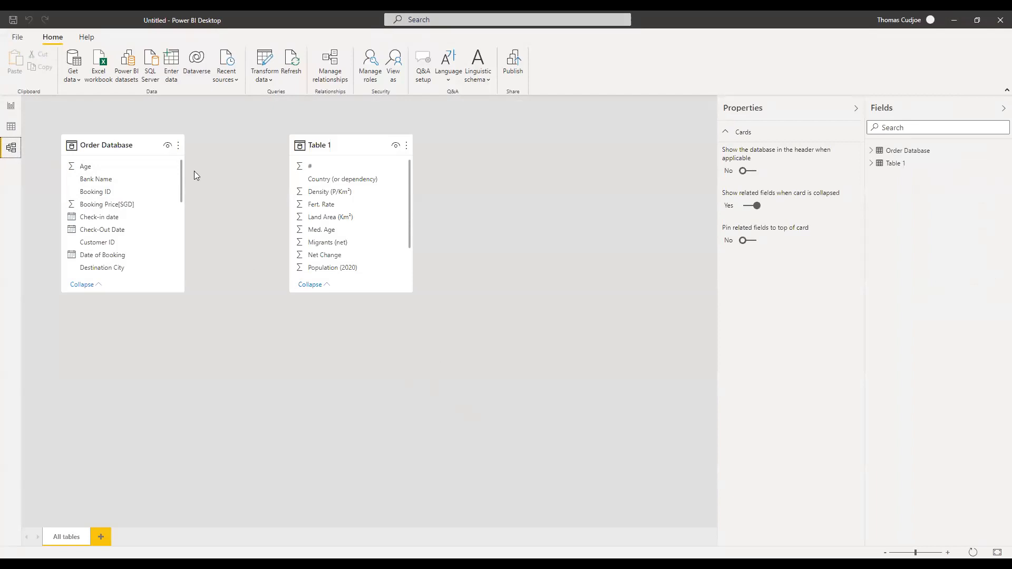
Rearrange and enlarge the Order Database and Table 1 cards in the model diagram.
drag(125, 144, 156, 143)
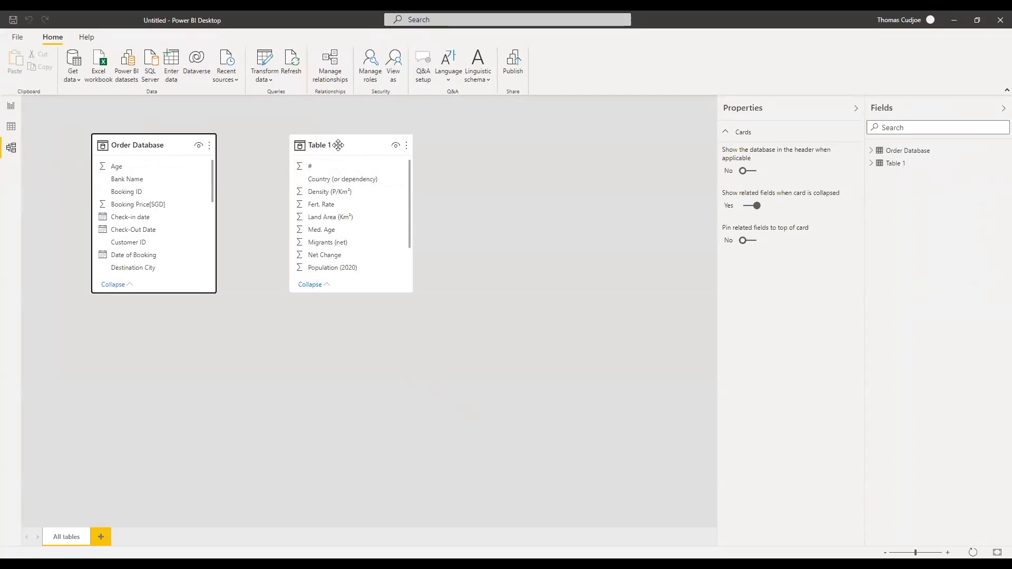
drag(337, 145, 387, 178)
drag(461, 323, 490, 370)
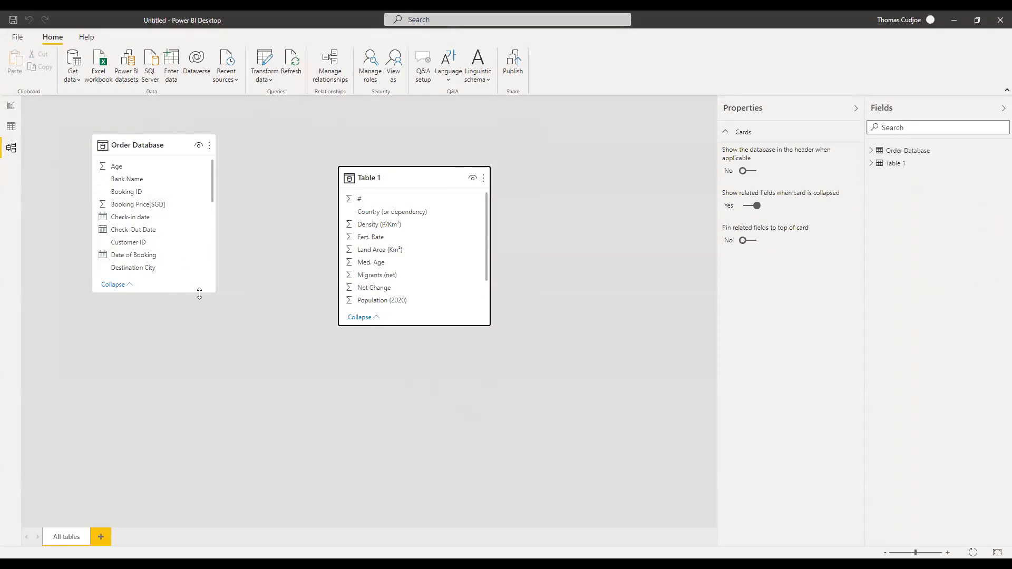
drag(205, 292, 206, 345)
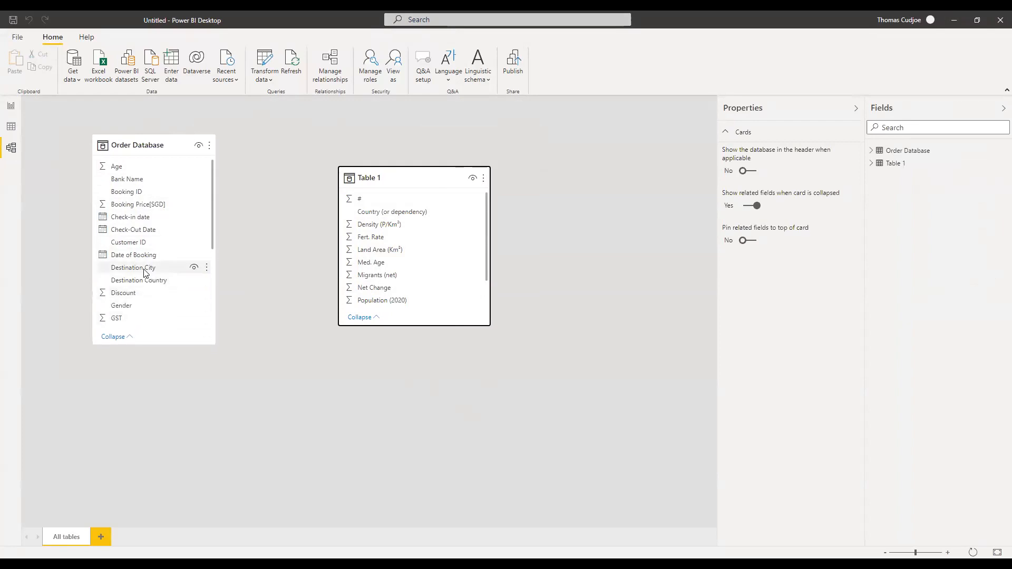
Link Table 1's Country (or dependency) to Order Database's Destination Country, then return to Report view.
click(151, 284)
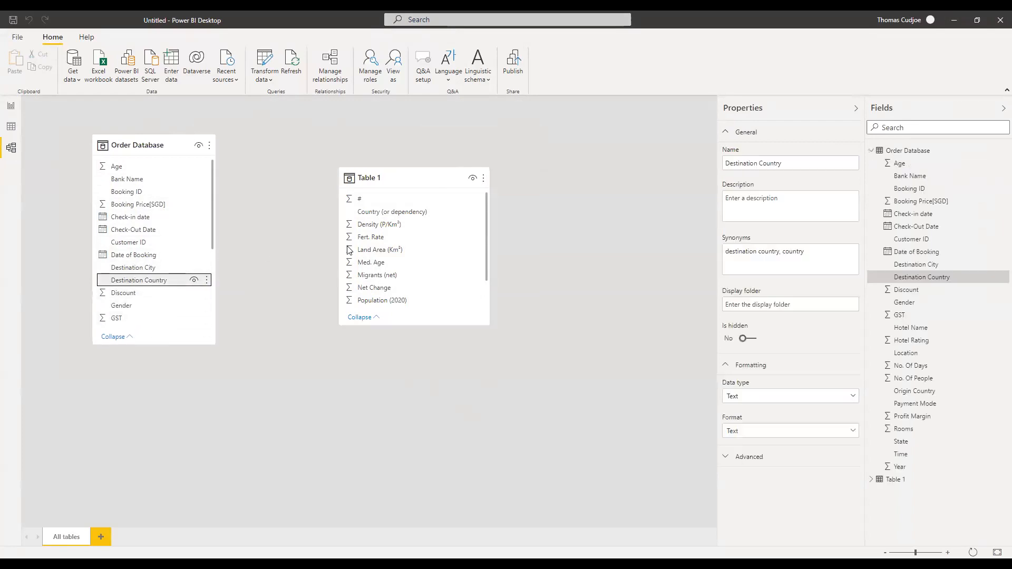
click(376, 179)
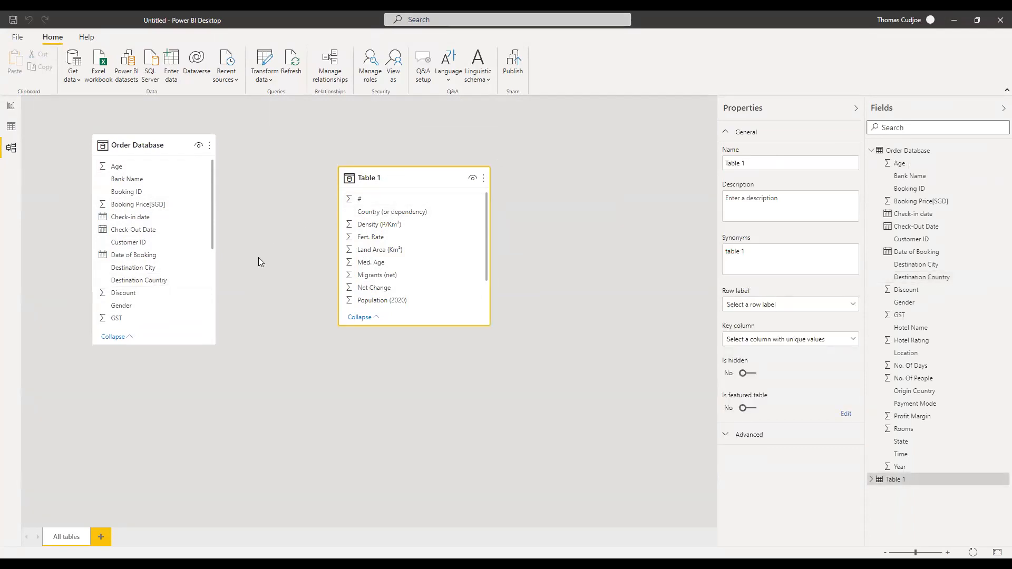
click(158, 280)
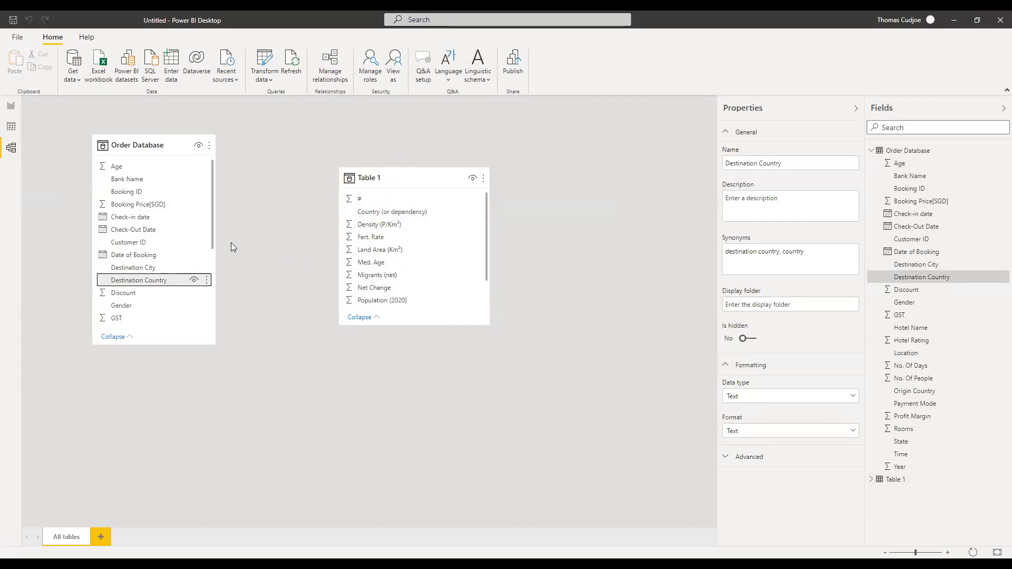
click(367, 213)
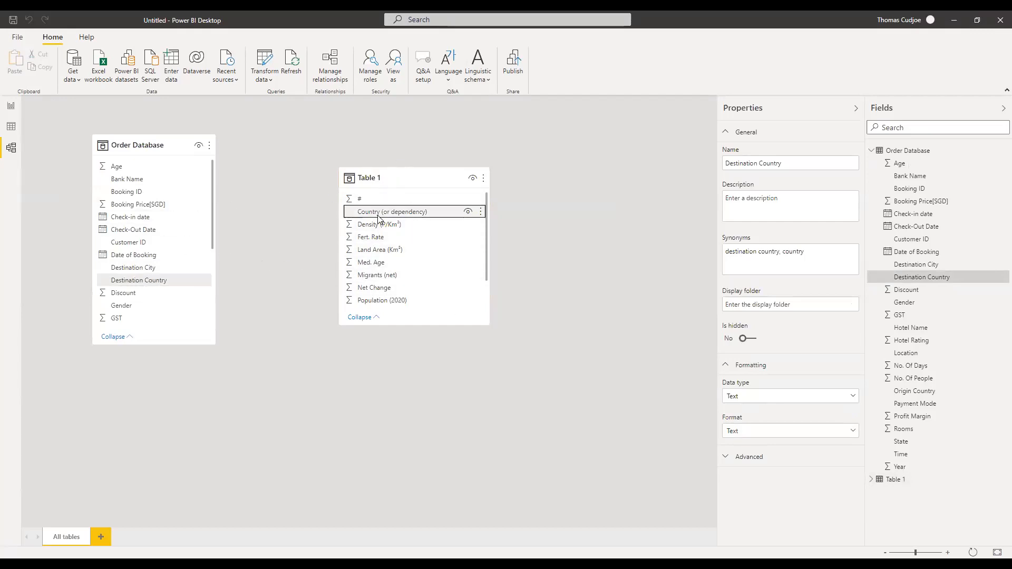
drag(368, 214, 150, 285)
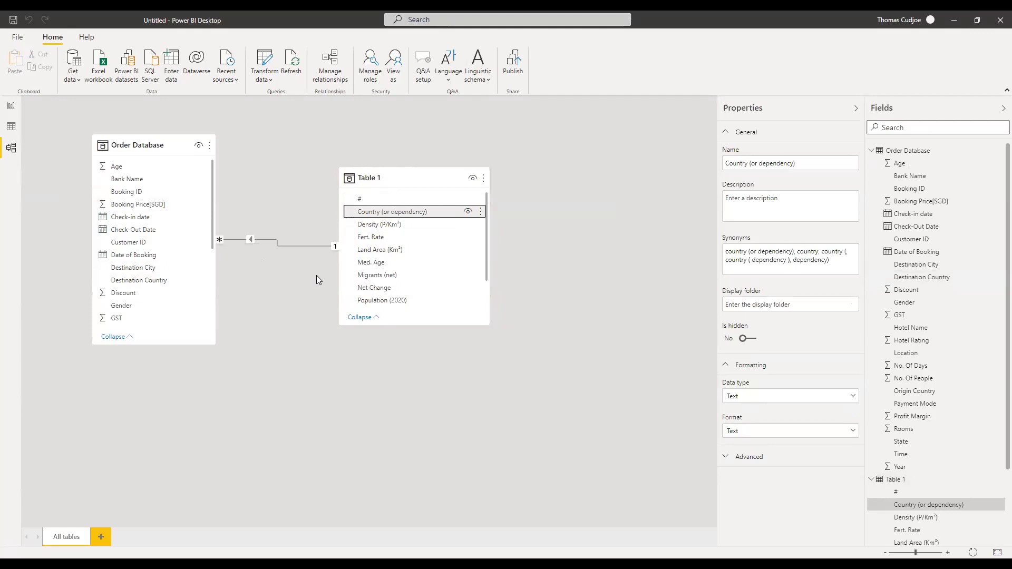
drag(379, 178, 437, 159)
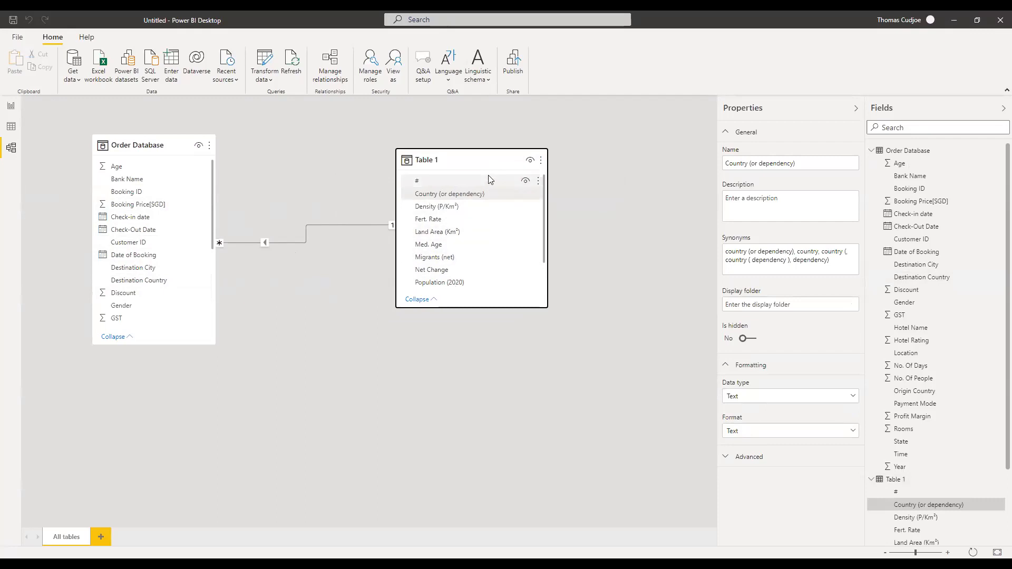
mouse_move(484, 168)
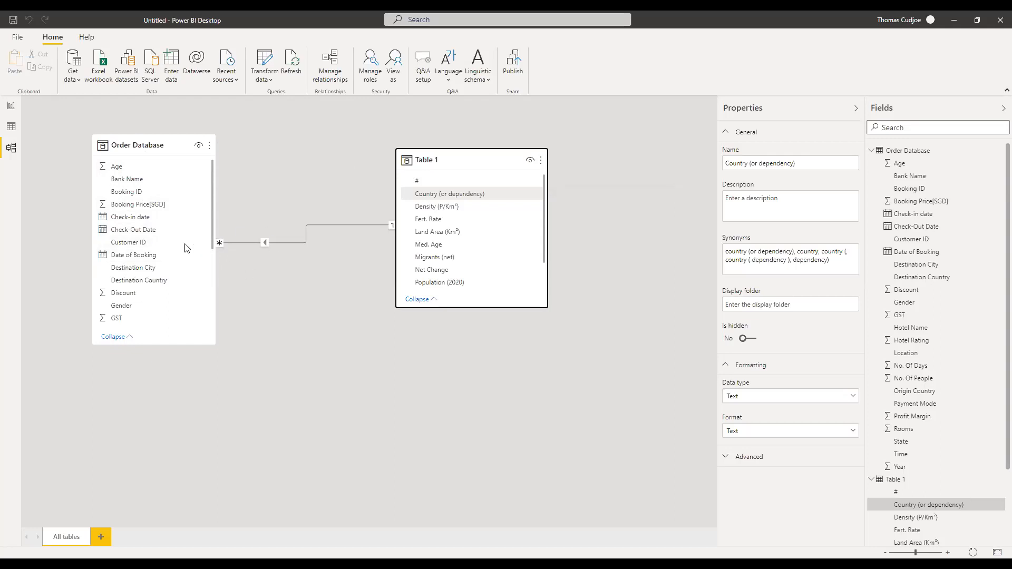
click(11, 108)
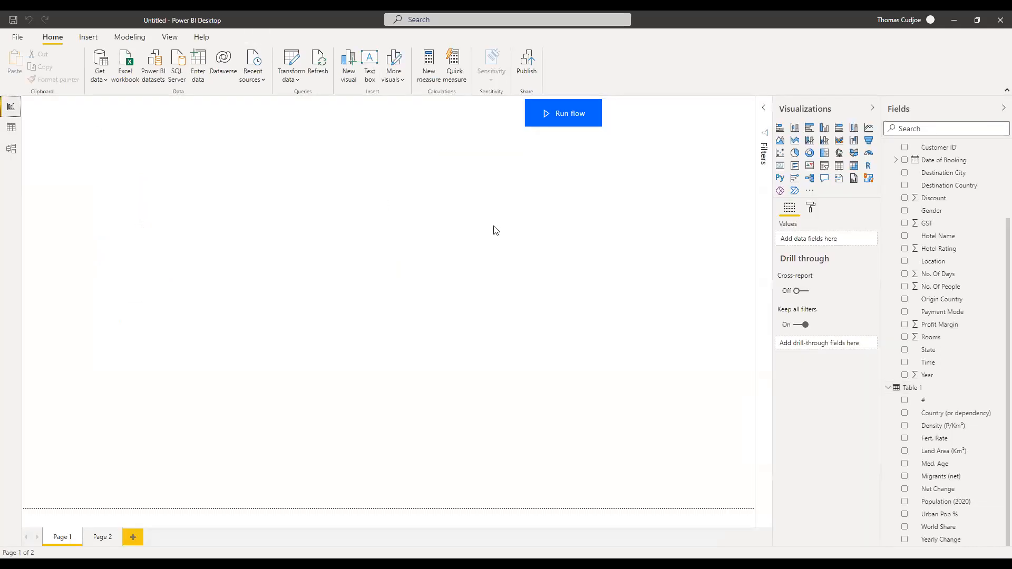
Build a Destination Country and Population (2020) table at Page 1's top-left, enlarged to show more countries.
scroll(943, 168, up, 3)
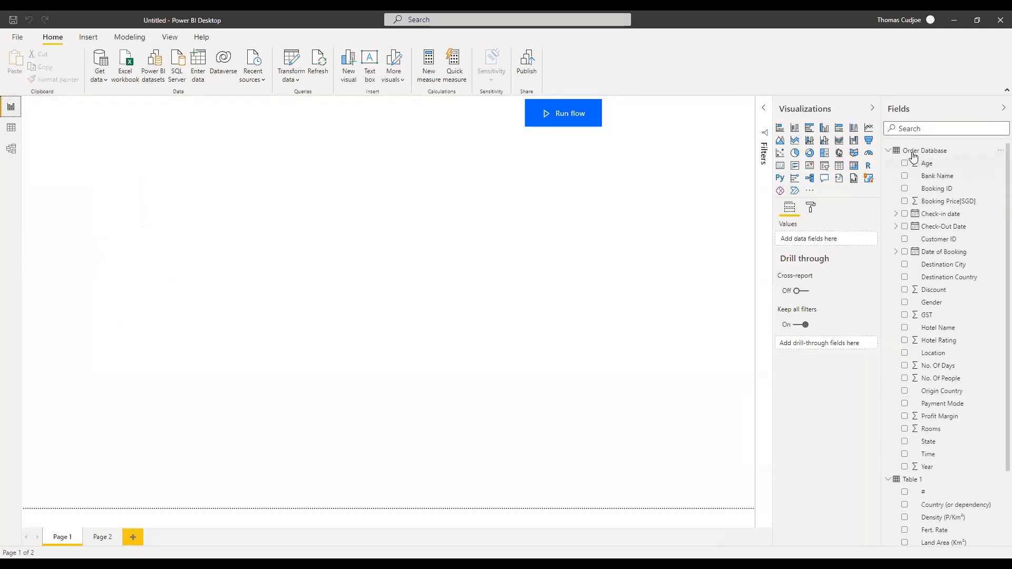
drag(943, 279, 285, 276)
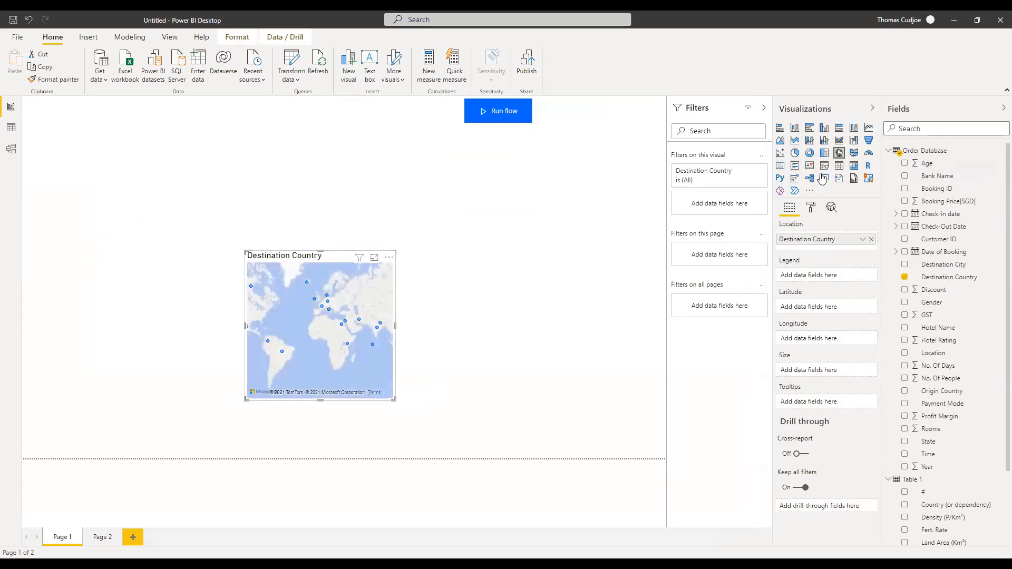
click(839, 165)
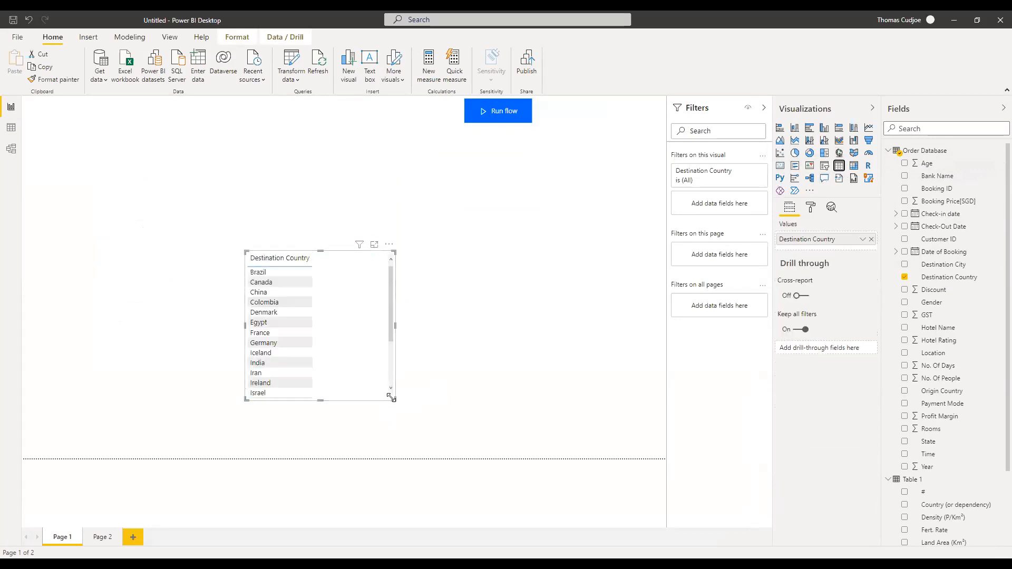
drag(391, 397, 413, 454)
scroll(948, 425, down, 3)
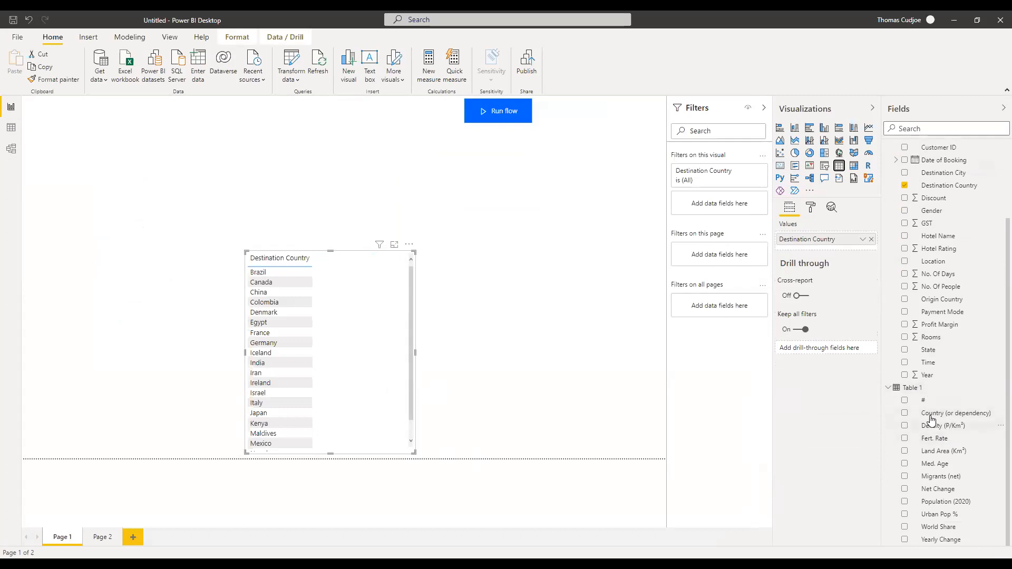
drag(931, 501, 345, 340)
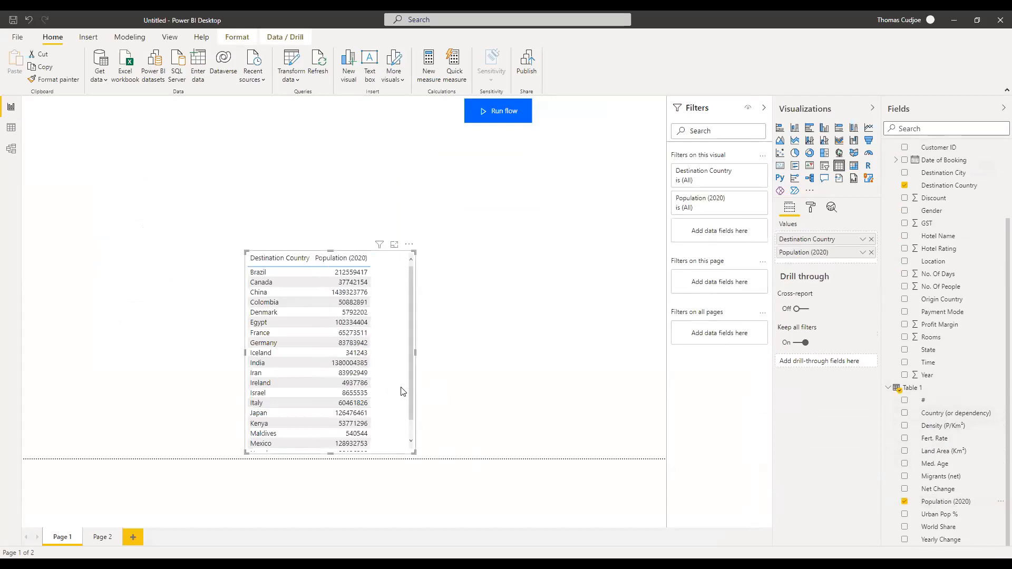
drag(342, 256, 249, 129)
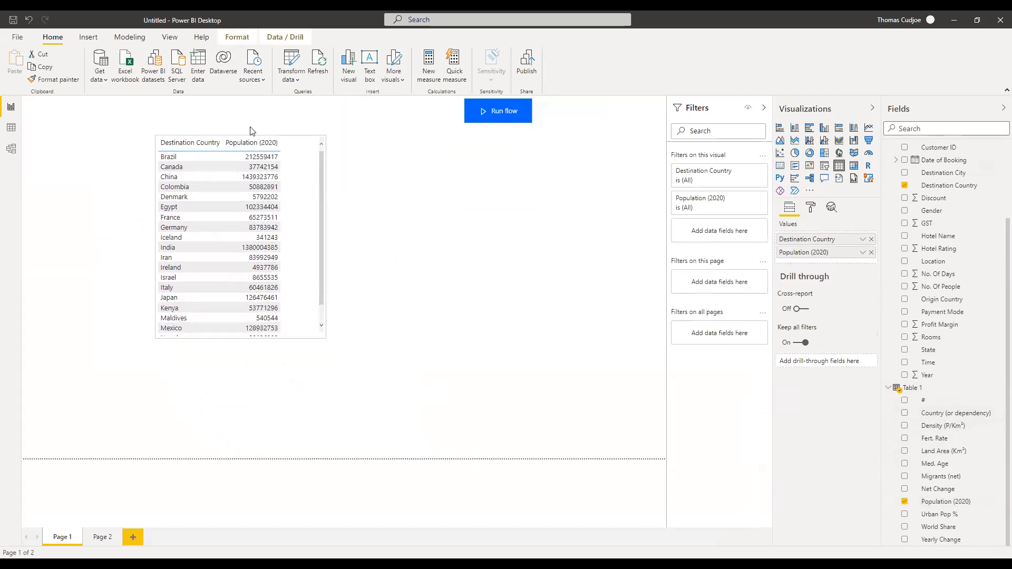
drag(322, 328, 403, 436)
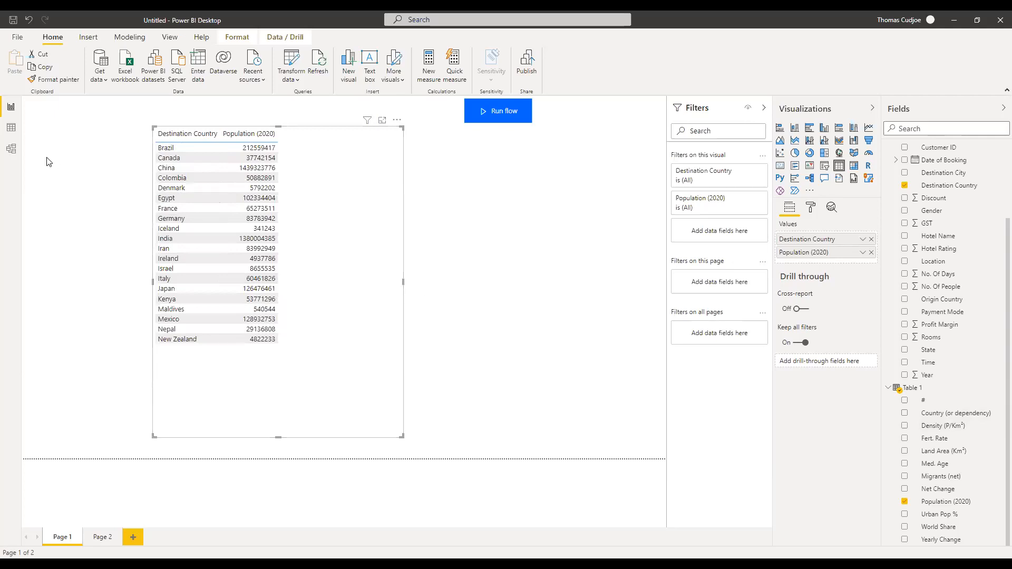
click(11, 149)
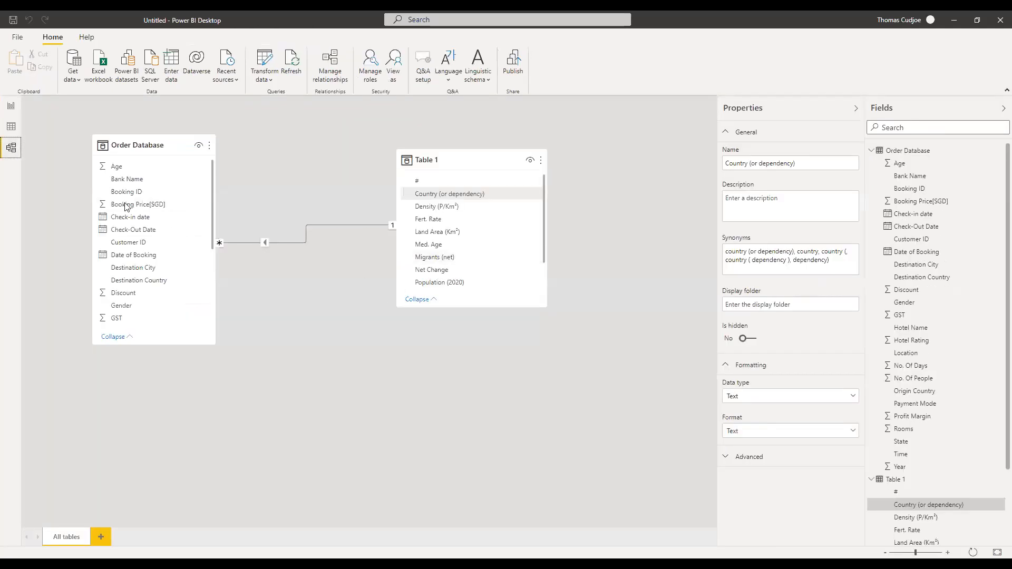
click(10, 108)
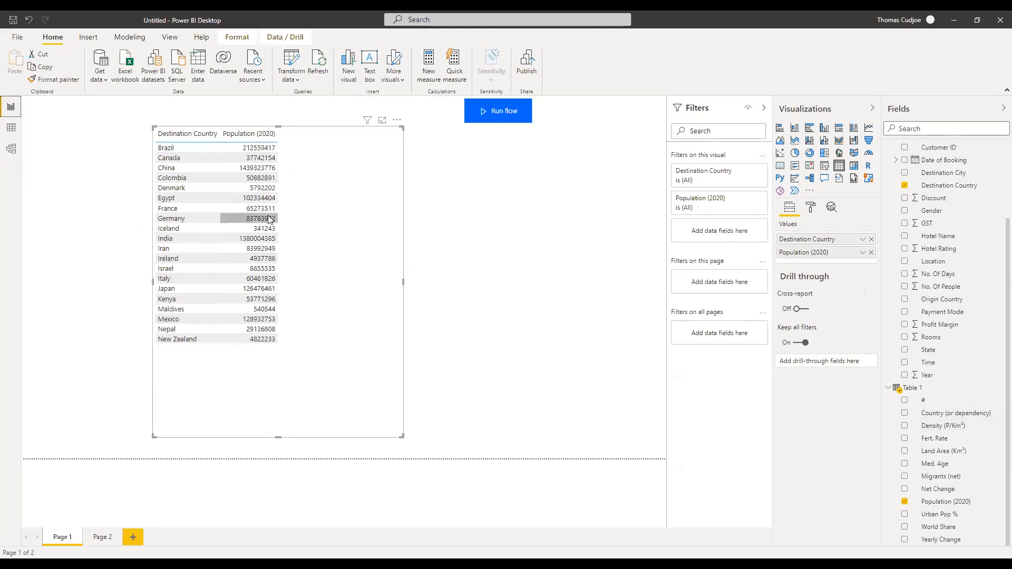
Add Land Area (Km²) and World Share as columns in the country table.
drag(943, 452, 327, 241)
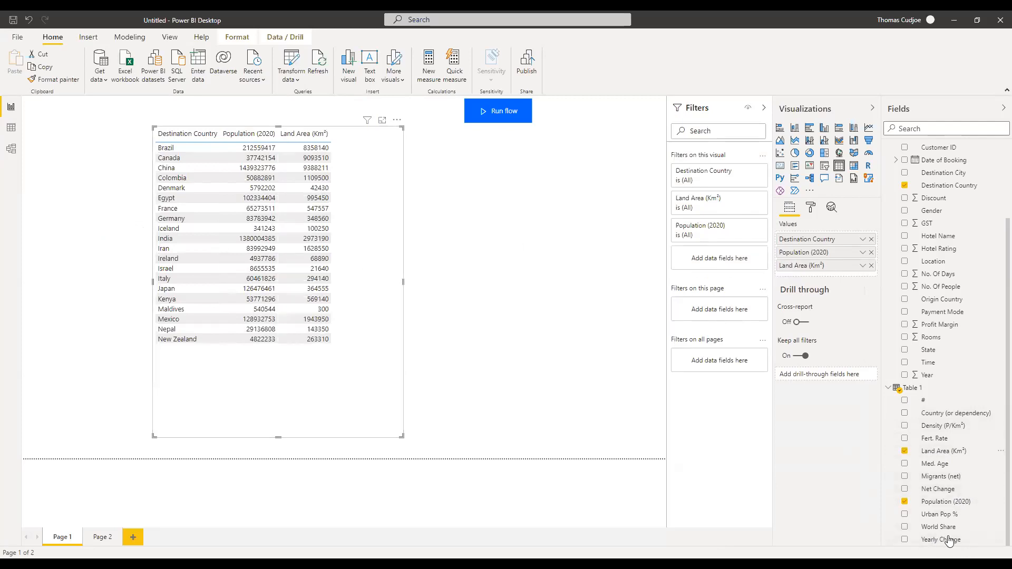
drag(925, 524, 362, 274)
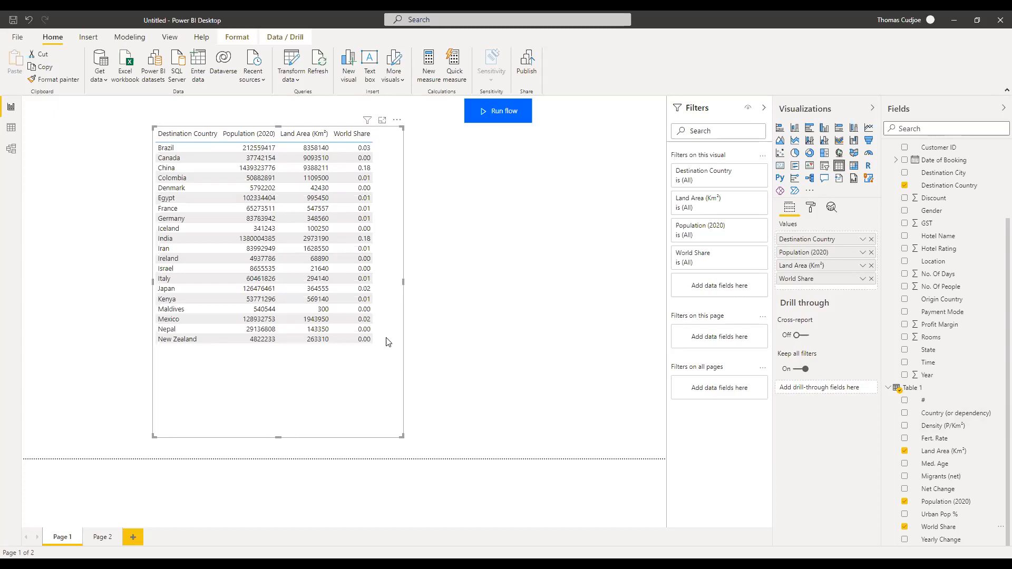
click(919, 390)
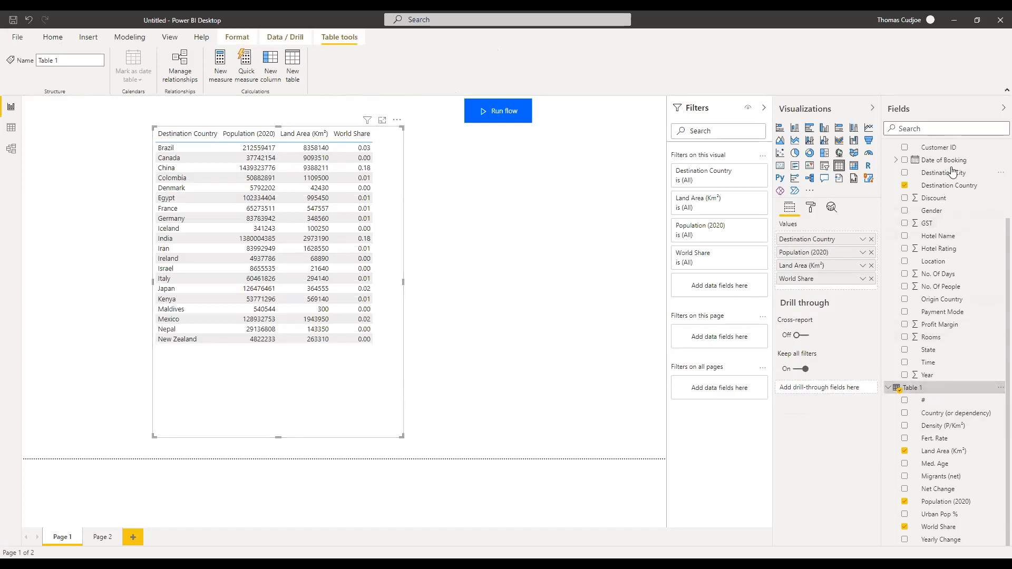
Recheck the model diagram, then delete the country table from Page 1.
click(10, 148)
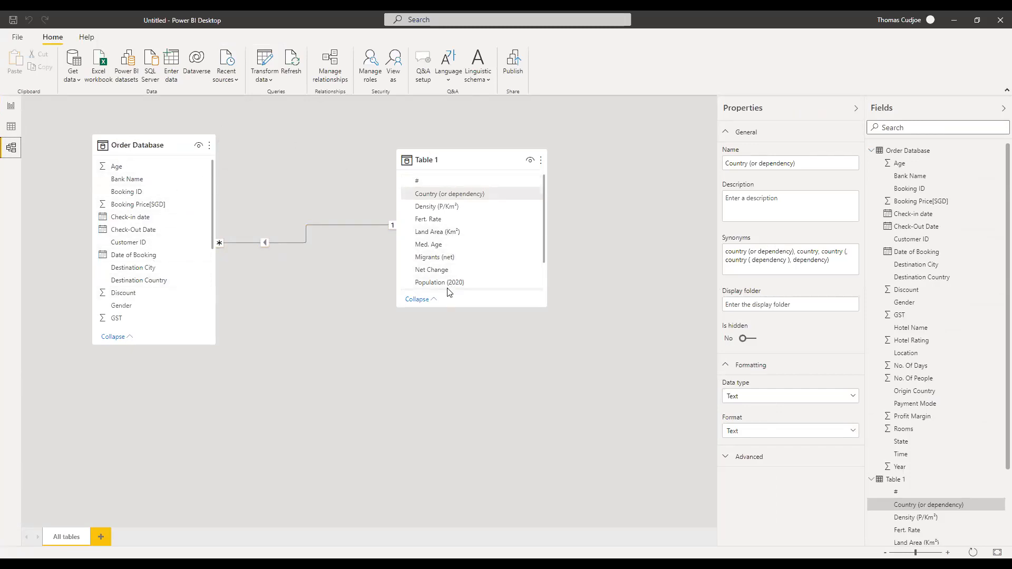
click(11, 107)
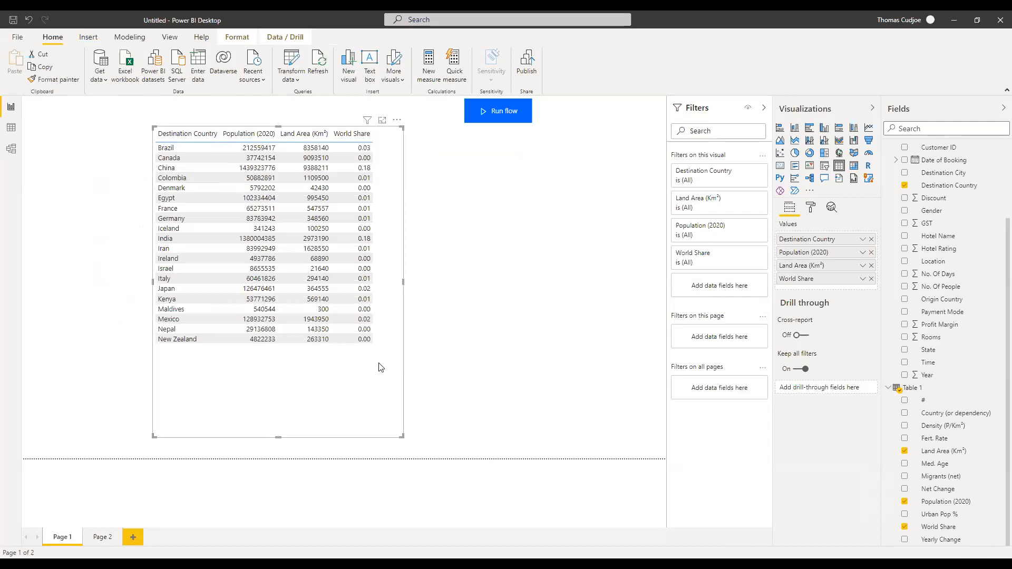
key(Delete)
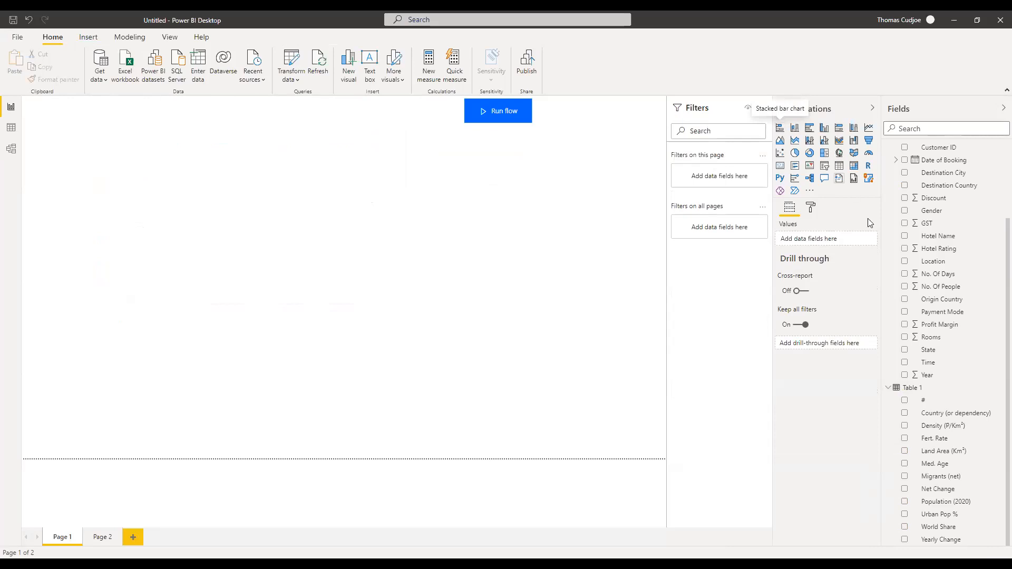
Review the Order Database and Table 1 rows in Data view, then return to the empty page.
scroll(908, 232, up, 3)
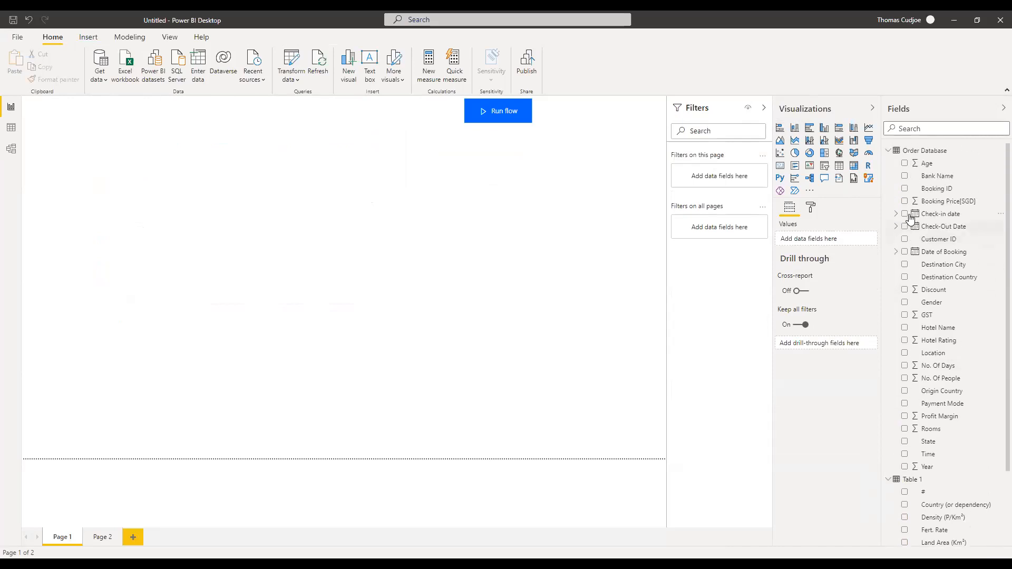
click(11, 128)
click(957, 149)
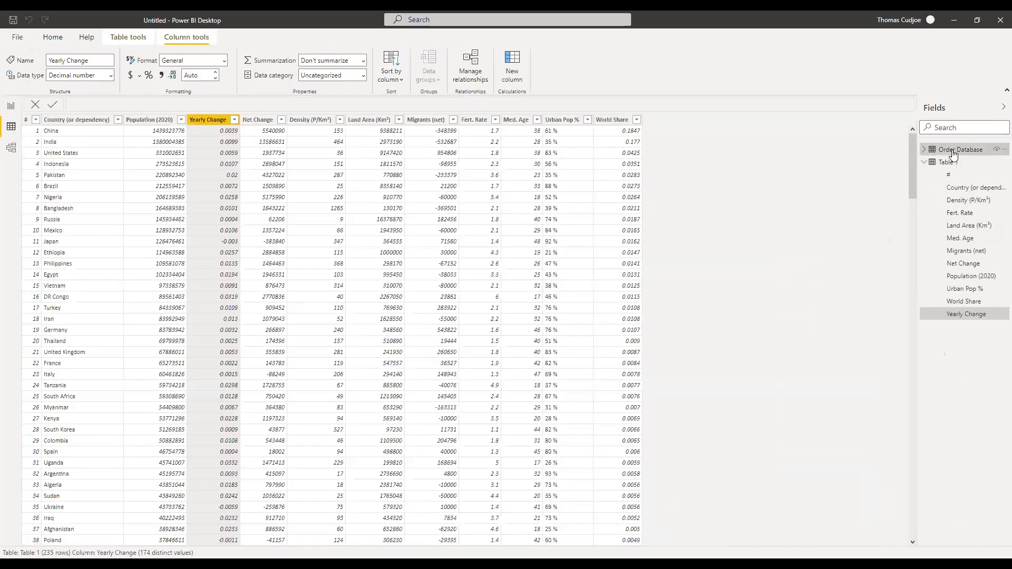
click(948, 162)
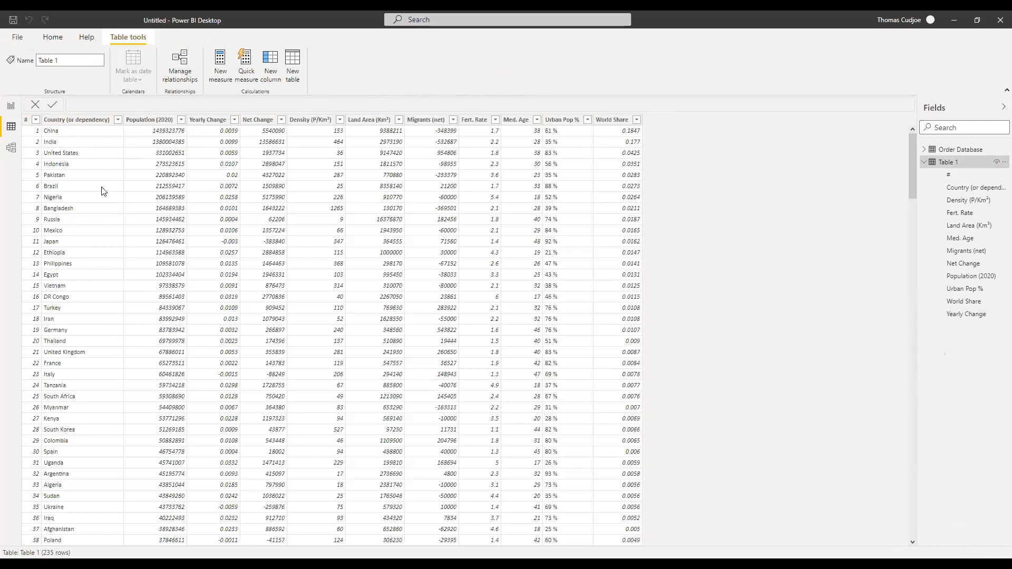
click(11, 106)
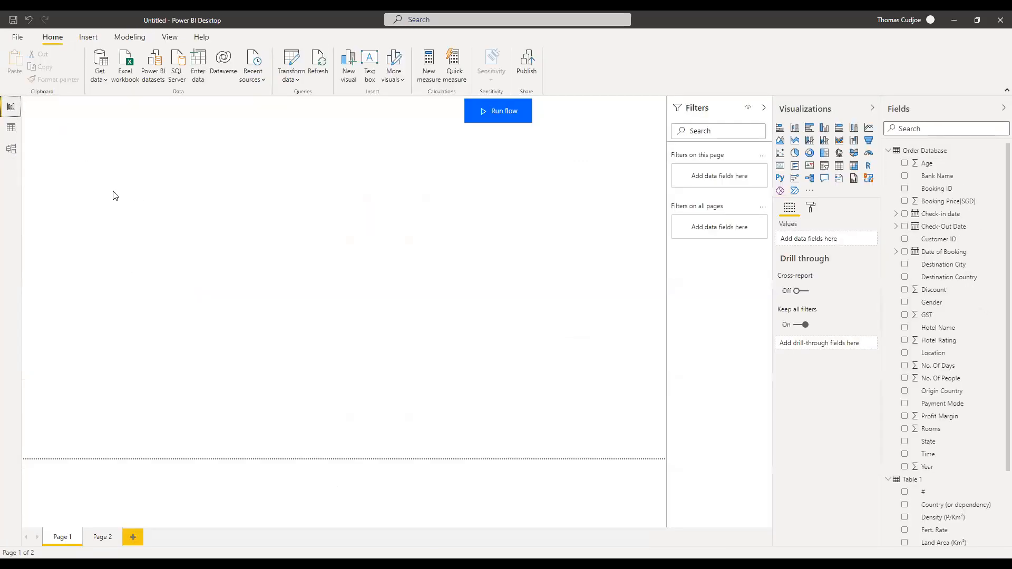
scroll(909, 463, down, 4)
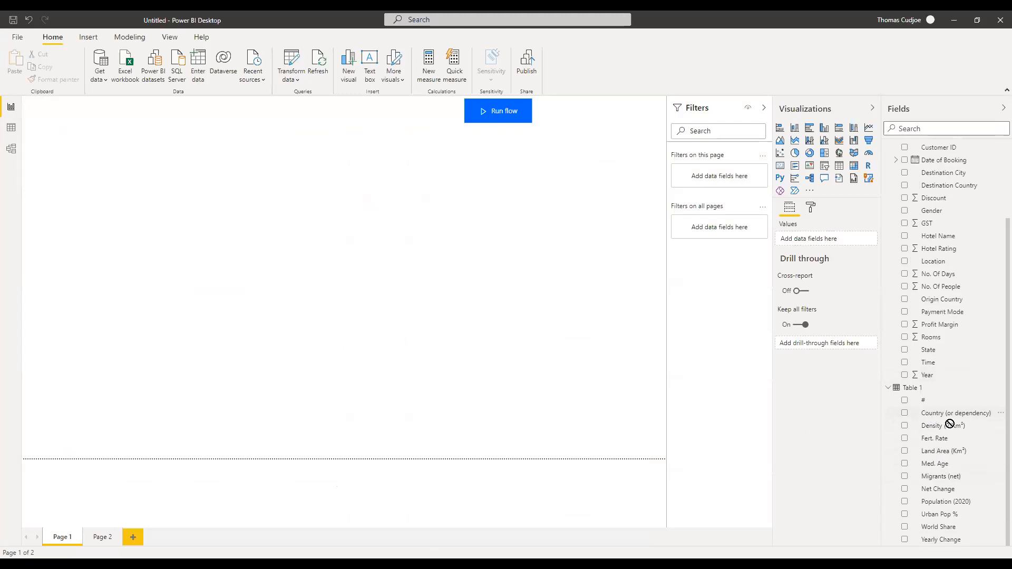
Place a map of Country (or dependency) with Population (2020) and stretch it across the page.
drag(950, 424, 182, 265)
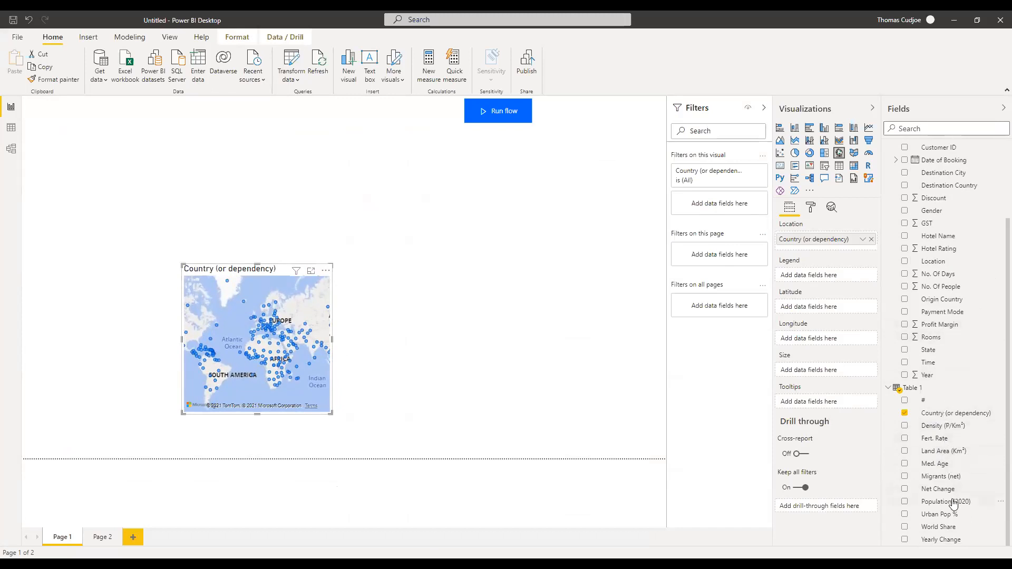
drag(946, 502, 258, 345)
drag(182, 263, 42, 96)
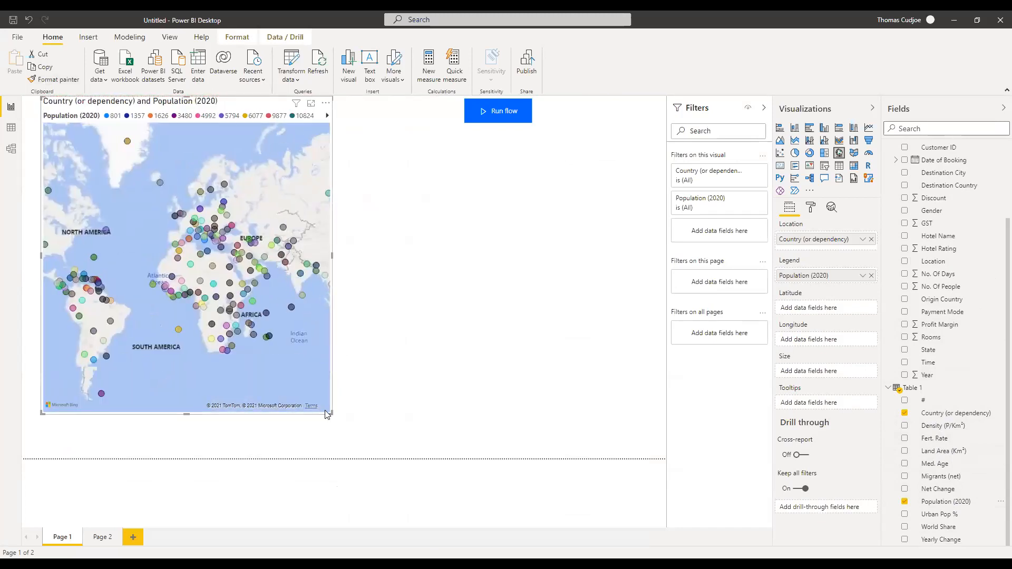
drag(331, 413, 440, 457)
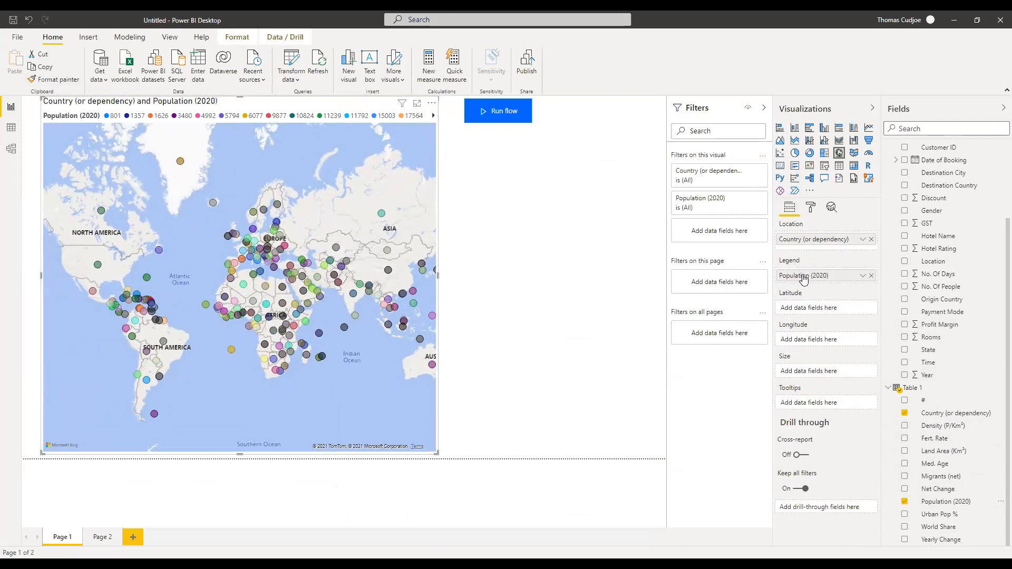
Size the map bubbles by Population (2020), widen the visual further, and test zooming.
drag(811, 281, 819, 371)
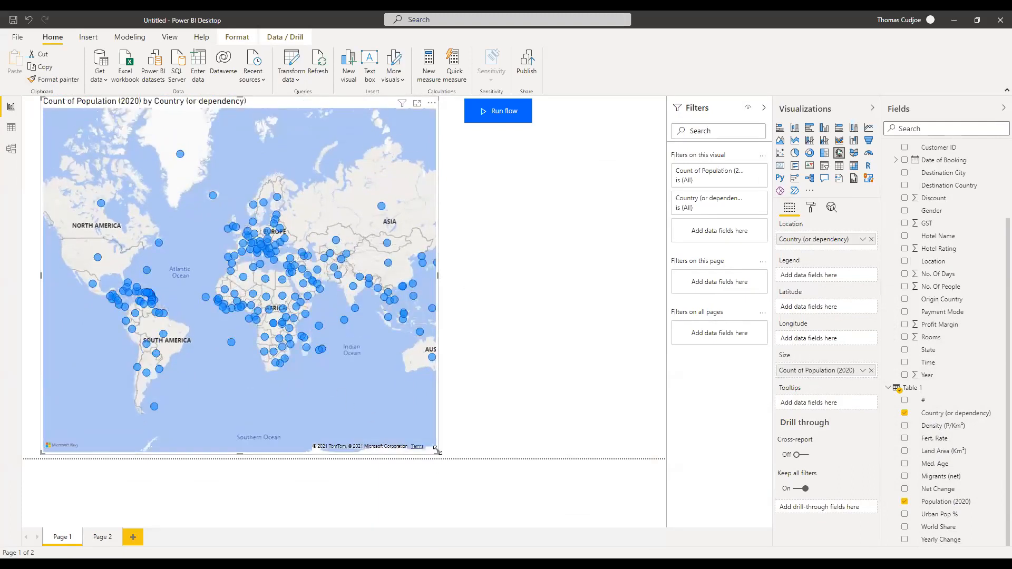
drag(435, 450, 510, 456)
scroll(317, 329, up, 5)
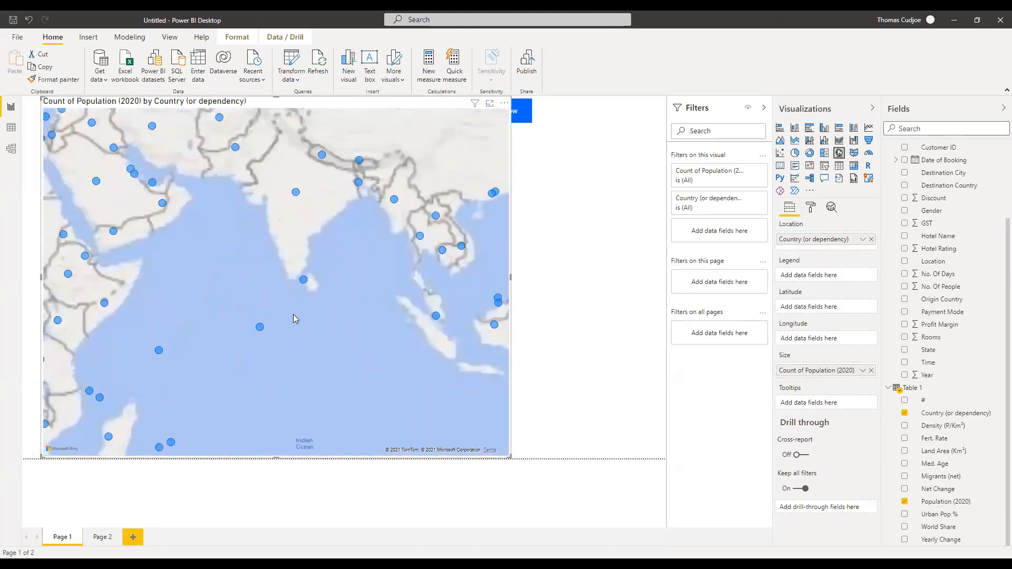
scroll(247, 327, down, 4)
scroll(272, 335, up, 4)
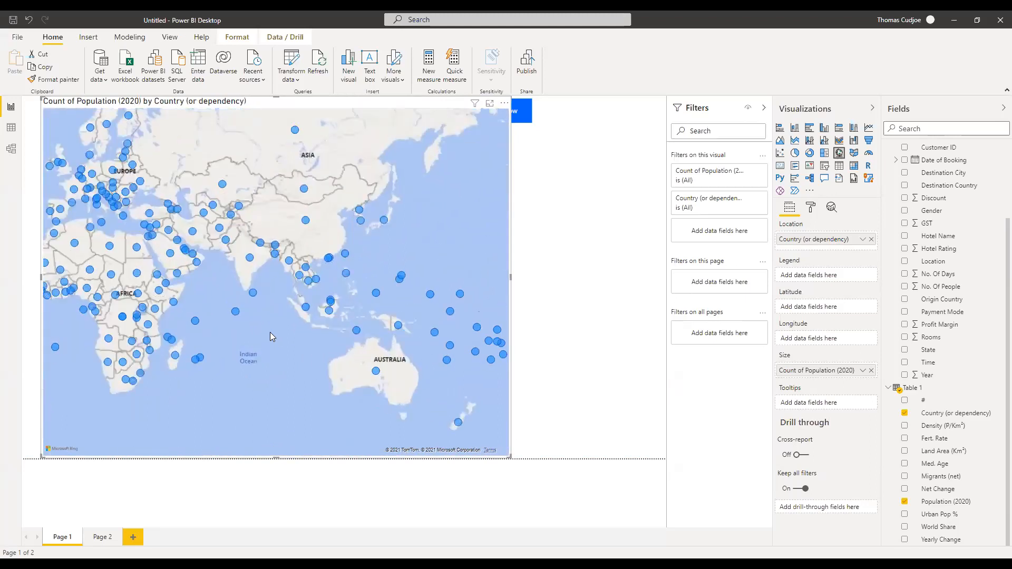
scroll(271, 333, down, 4)
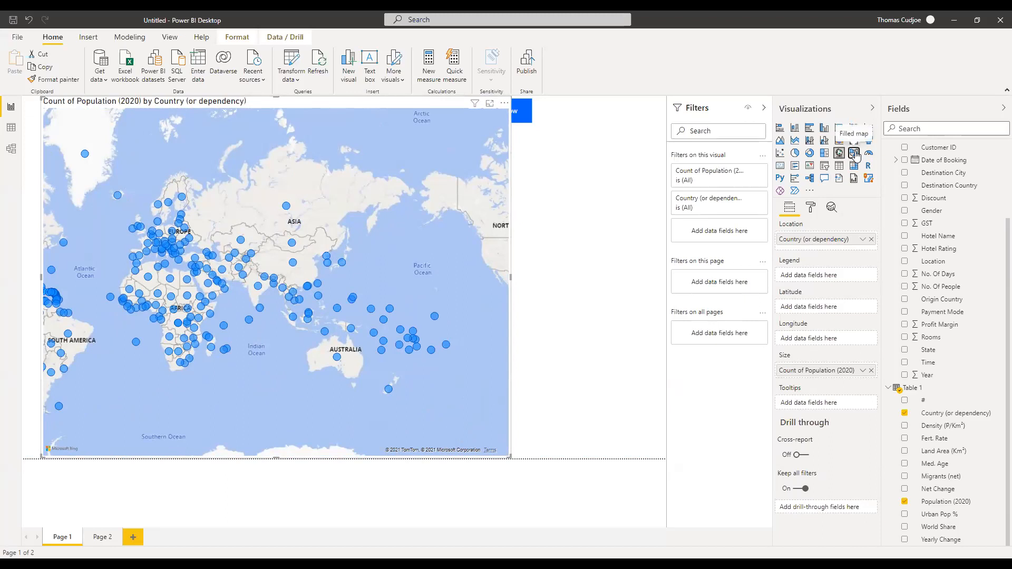
Try the Filled map and Table visual types for the country population data.
click(854, 153)
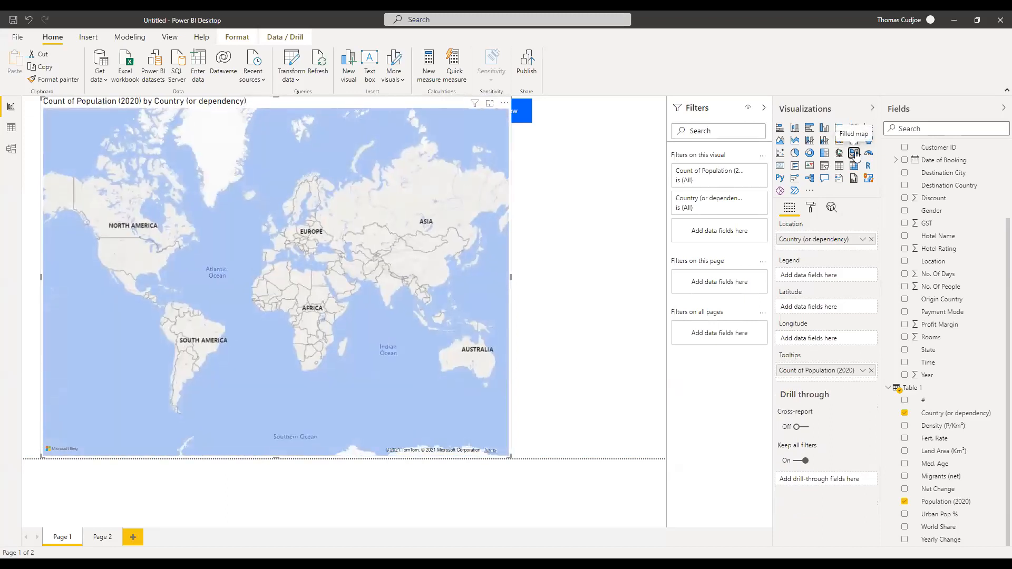
click(854, 154)
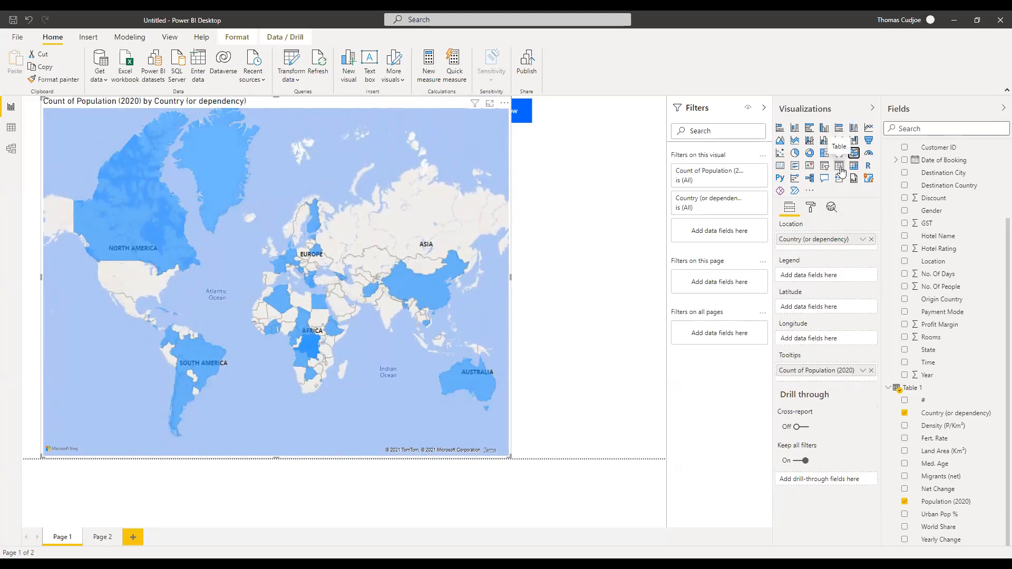
click(839, 167)
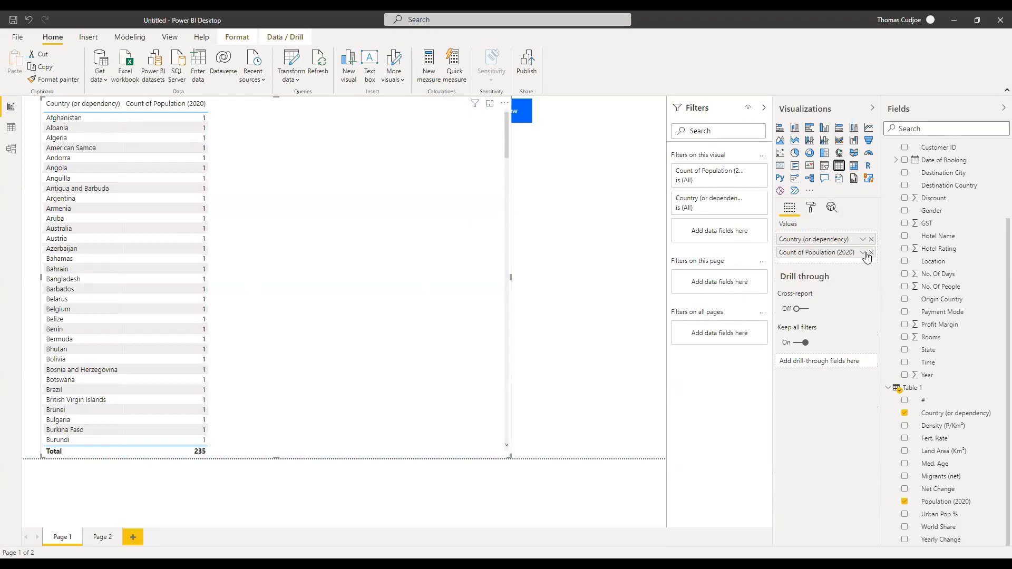
Set Population (2020) to Sum, narrow the visual, sort descending, and switch back to a bubble map.
click(863, 253)
click(889, 341)
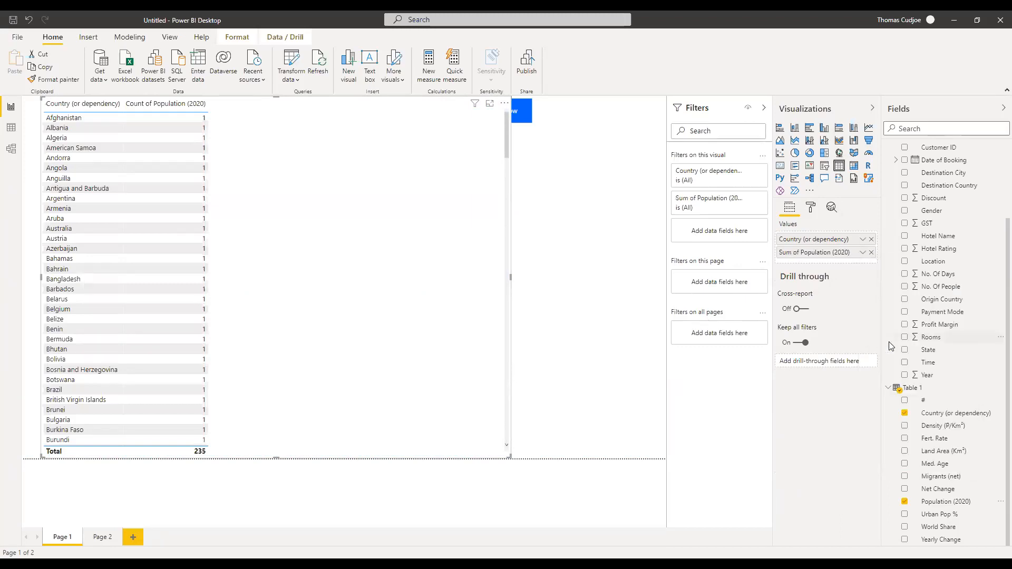
drag(507, 457, 340, 482)
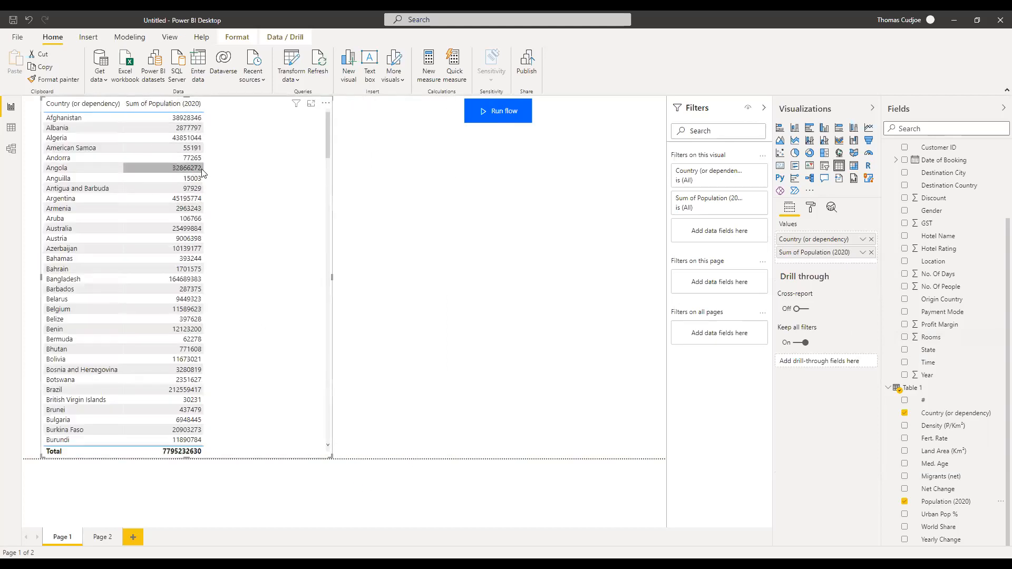
click(129, 107)
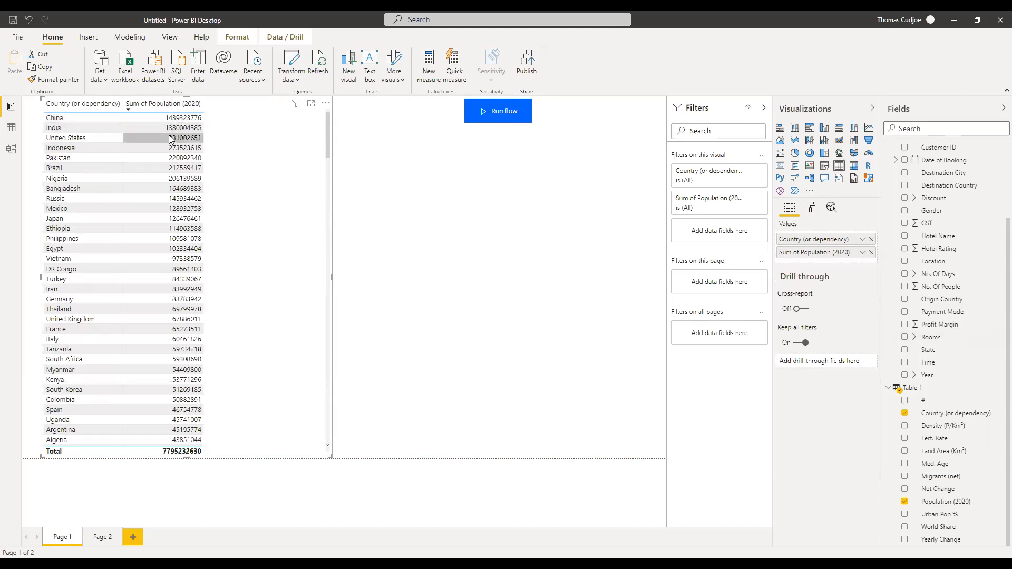
click(840, 159)
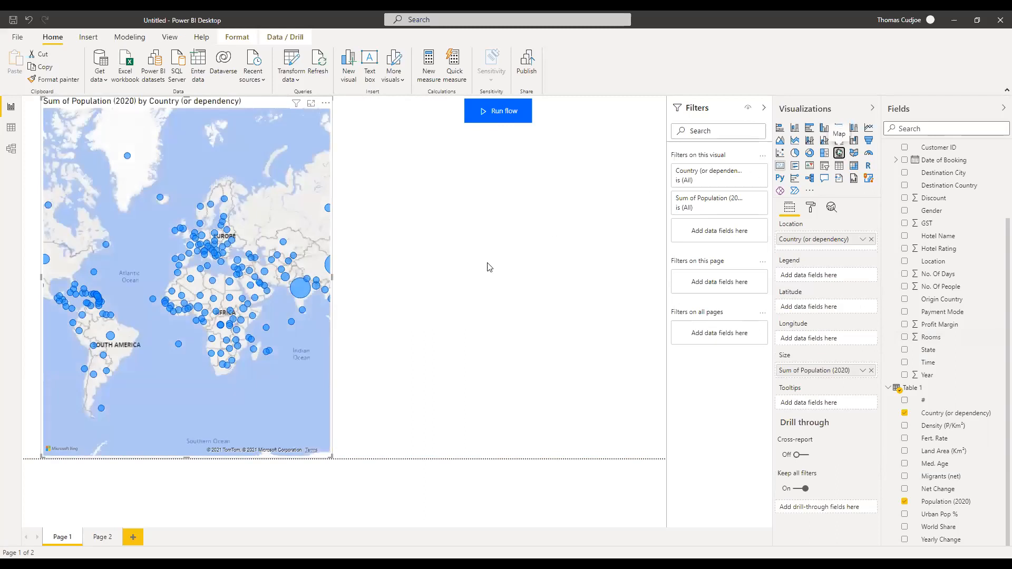
Toggle category labels on then off and shrink the map into a tall narrow visual on the left.
drag(330, 454, 580, 453)
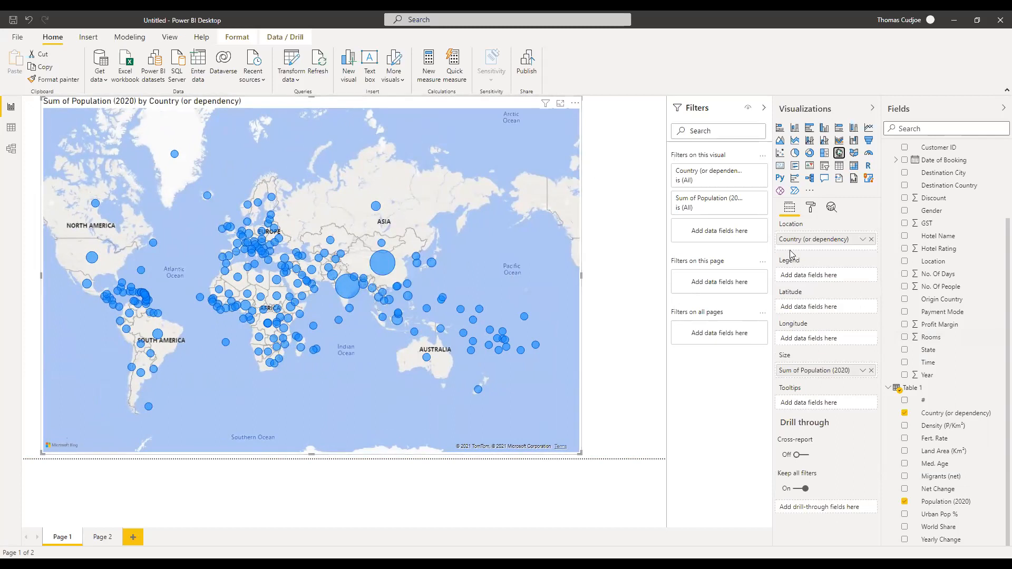
click(812, 210)
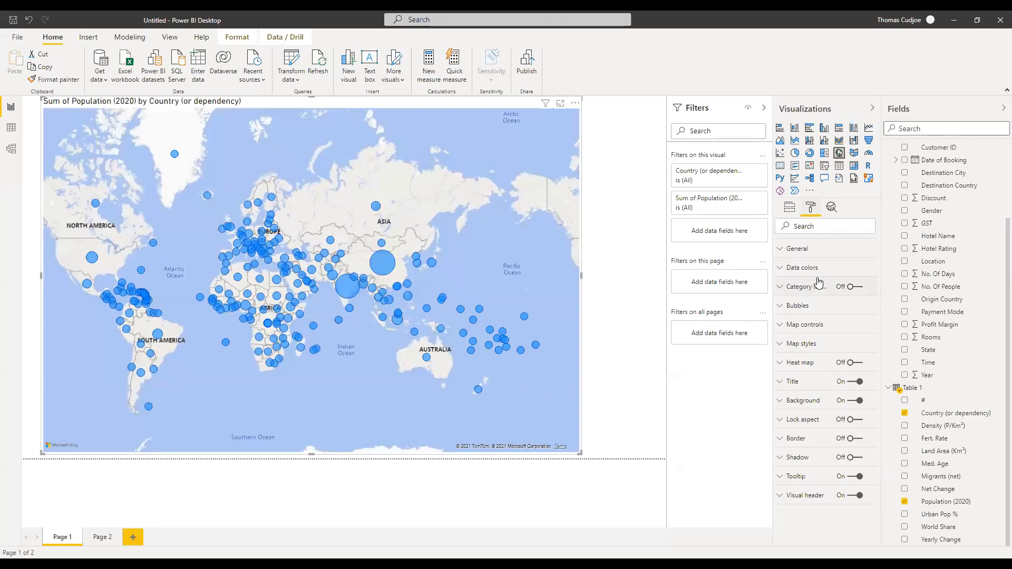
click(855, 288)
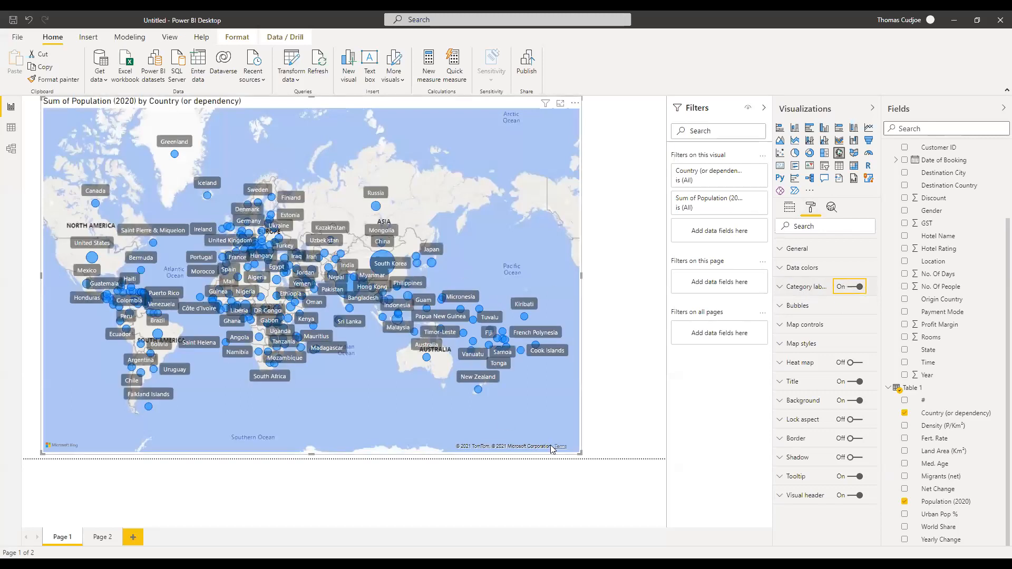
mouse_move(580, 453)
mouse_down()
mouse_move(550, 456)
mouse_move(572, 457)
mouse_up()
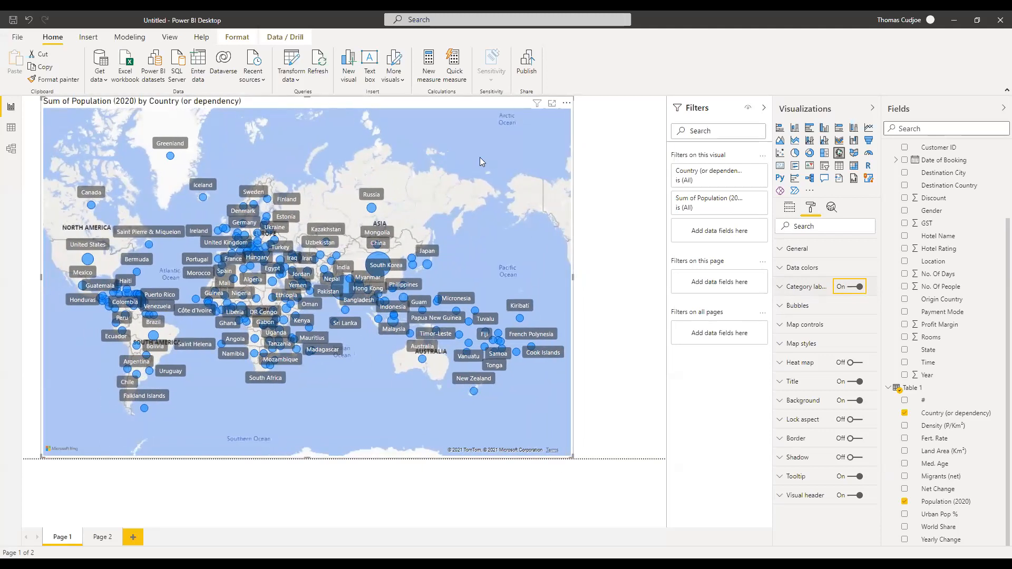
drag(573, 96, 497, 103)
click(847, 294)
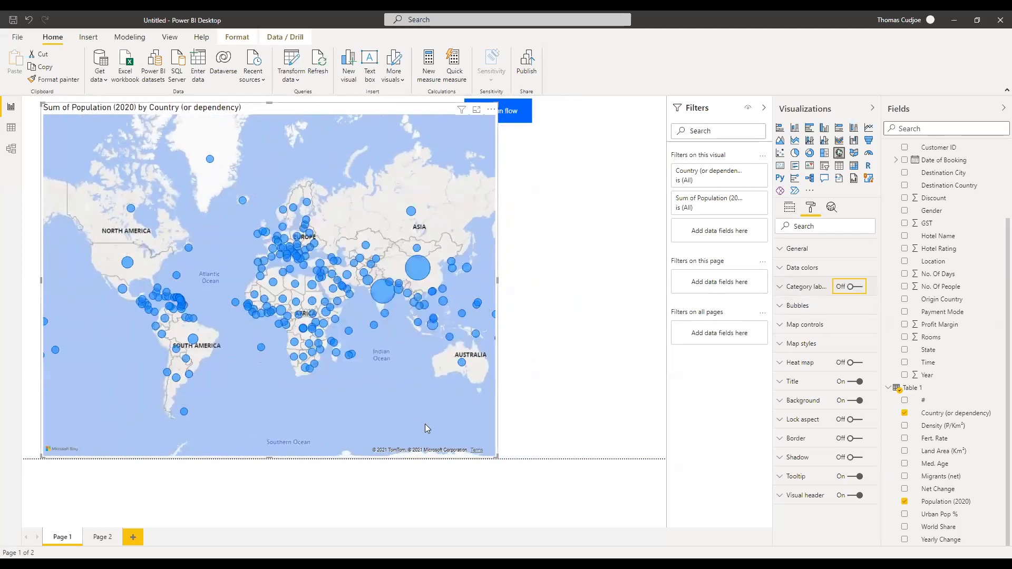
drag(490, 461, 416, 440)
drag(353, 452, 297, 452)
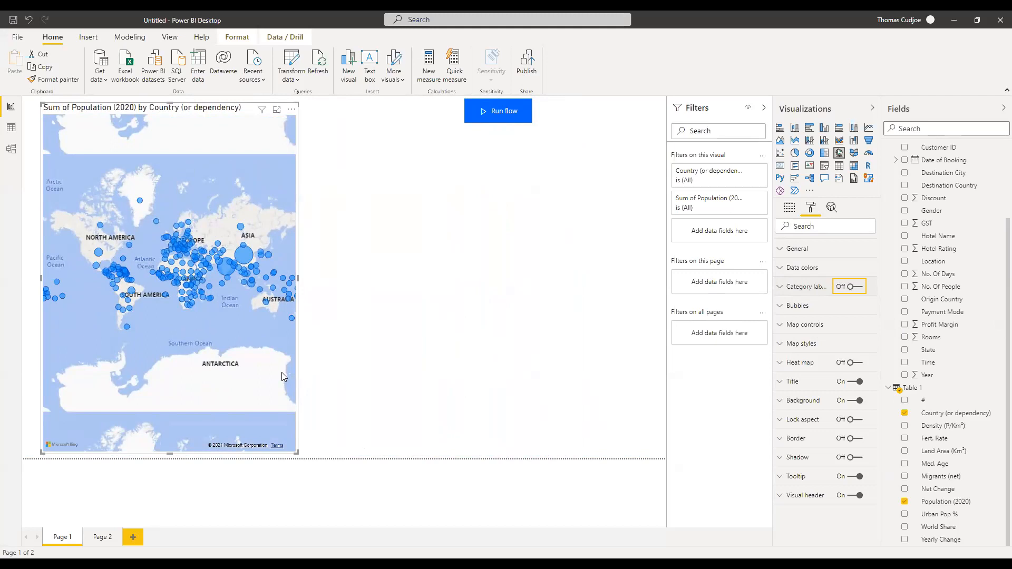
click(540, 217)
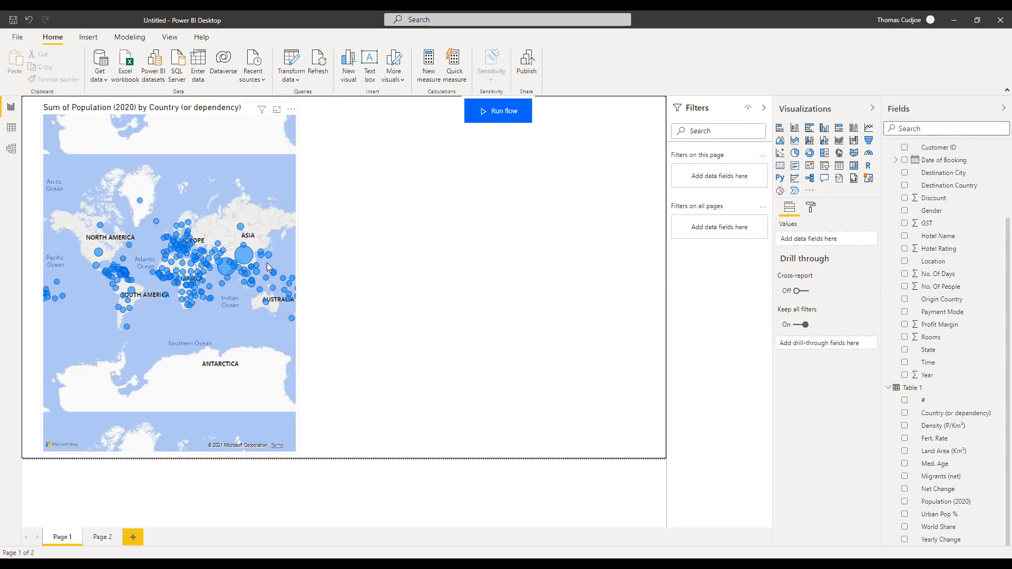
Narrow the population map on Page 1 further and add a blank Page 3.
click(263, 127)
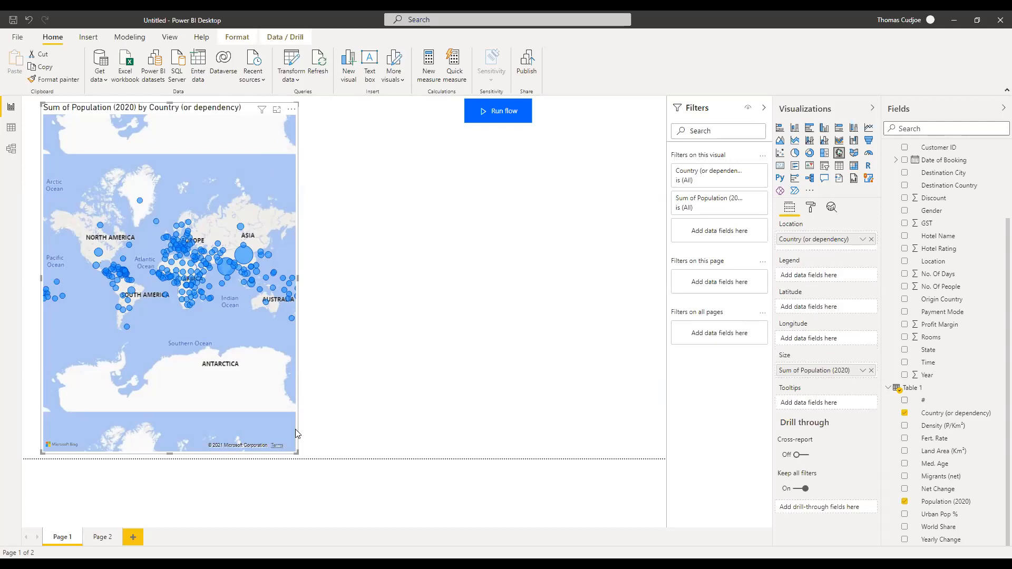
drag(295, 454, 232, 456)
click(509, 224)
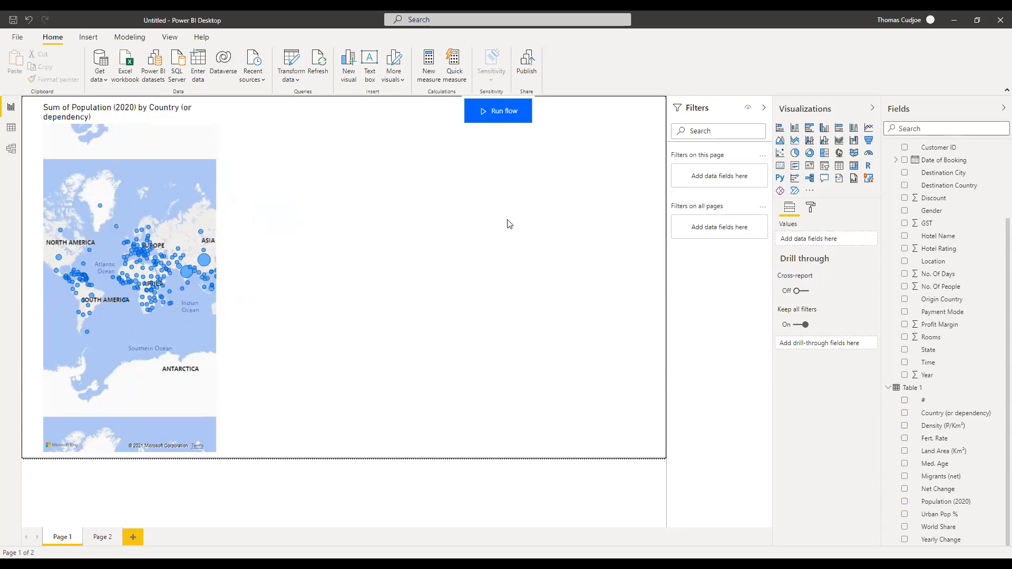
click(146, 125)
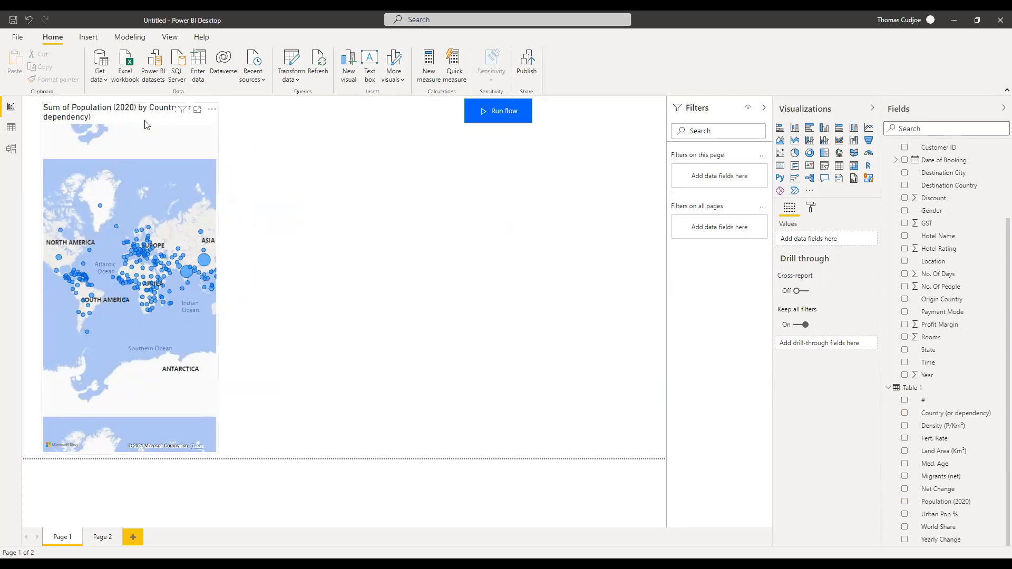
click(131, 539)
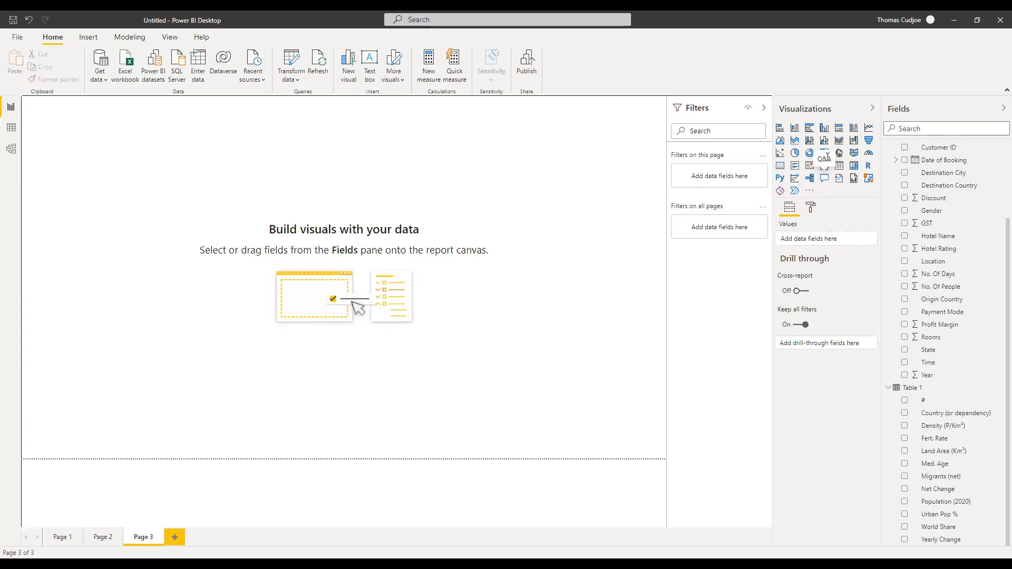
Add a Q&A visual to Page 3, enlarge it and move it toward the page centre.
click(824, 178)
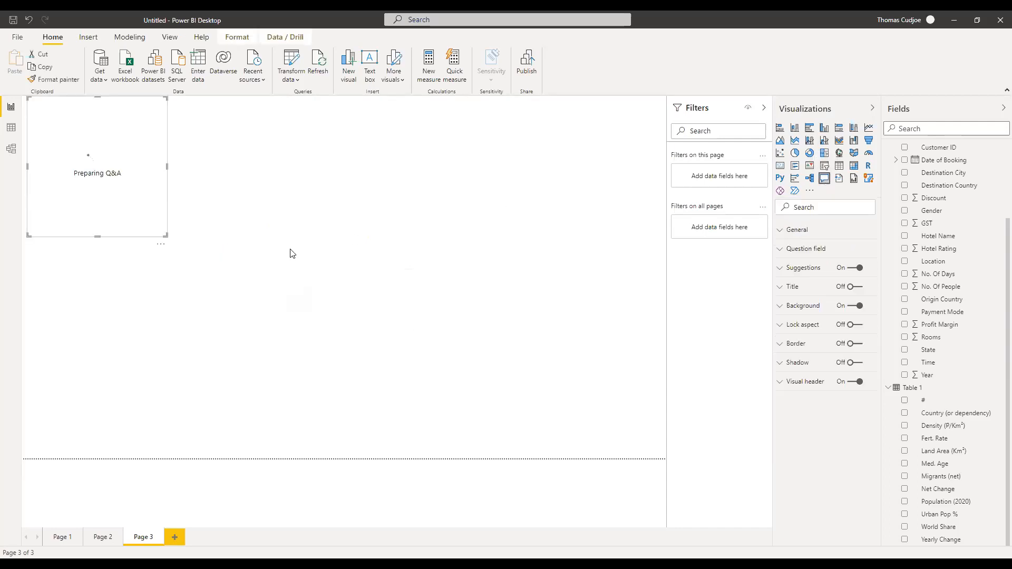
drag(168, 239, 386, 340)
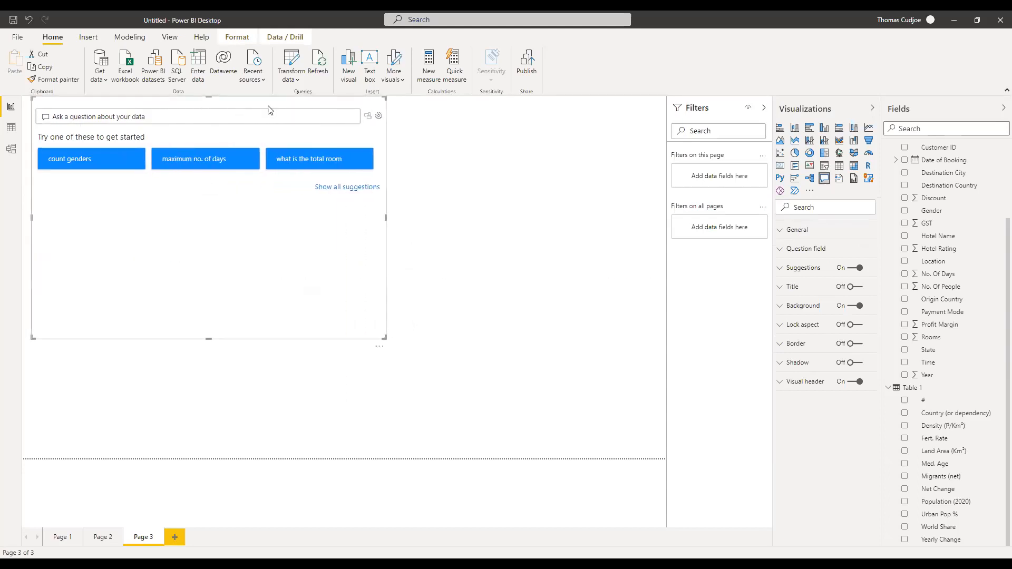
drag(267, 102, 366, 188)
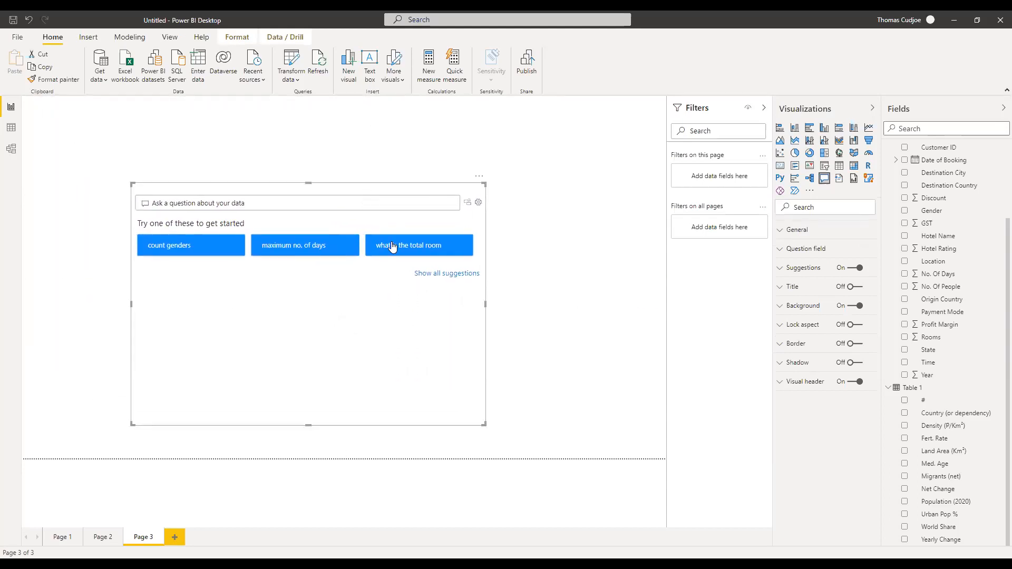
Ask 'show country and population on a map', then erase back to fix the population spelling.
click(236, 203)
text(co)
key(BackSpace)
key(BackSpace)
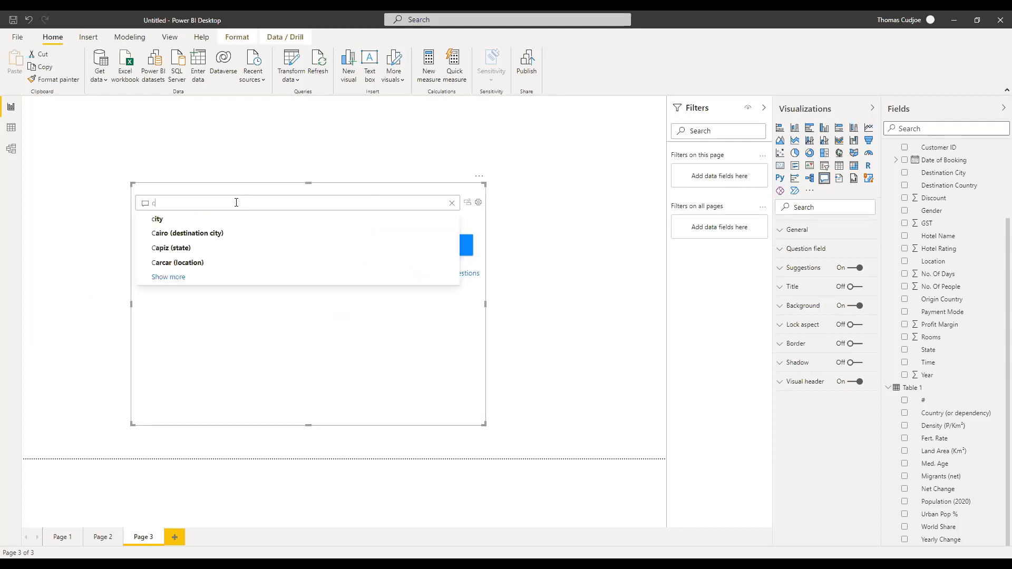
text(show)
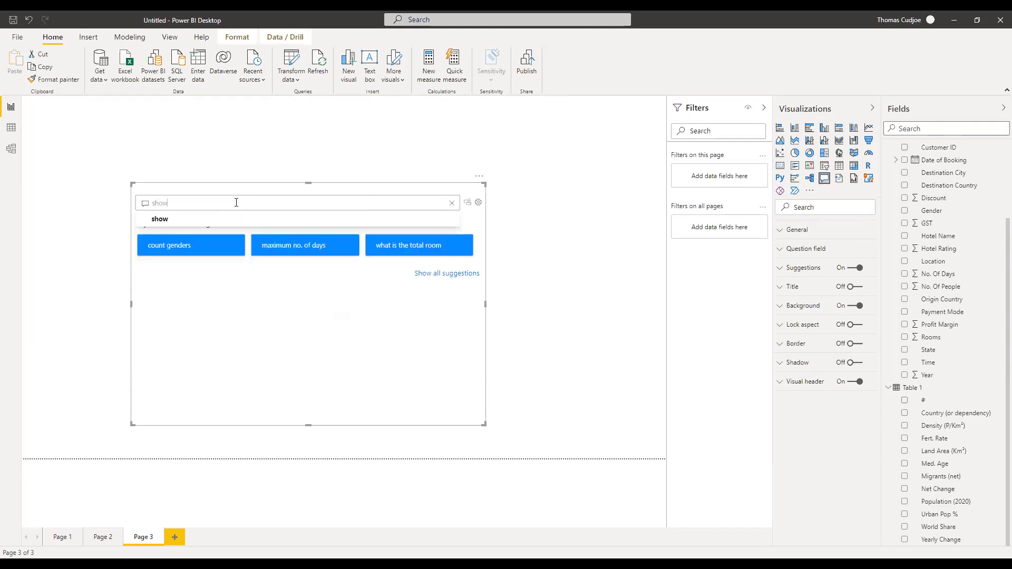
text( country )
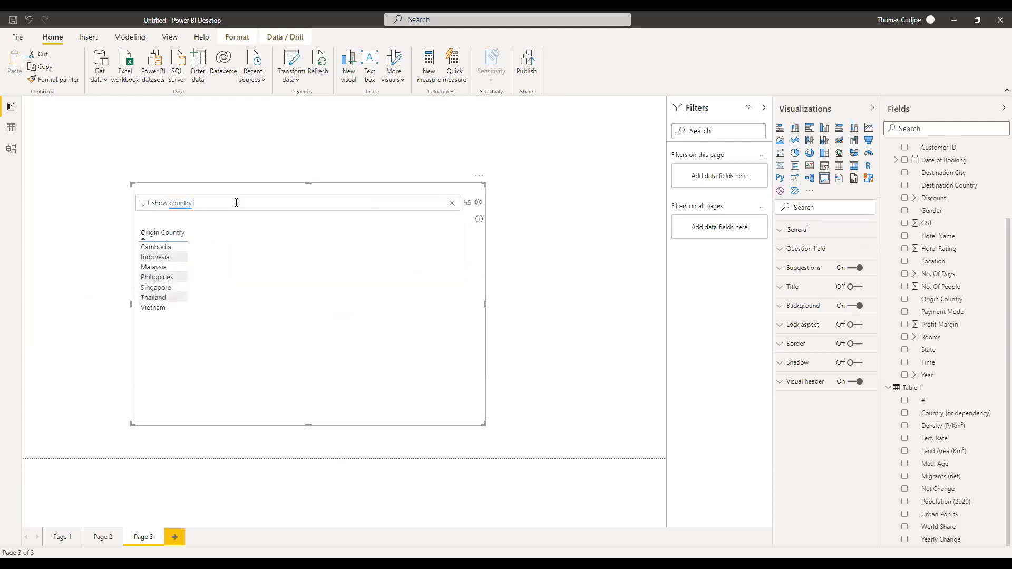
text(ad)
key(BackSpace)
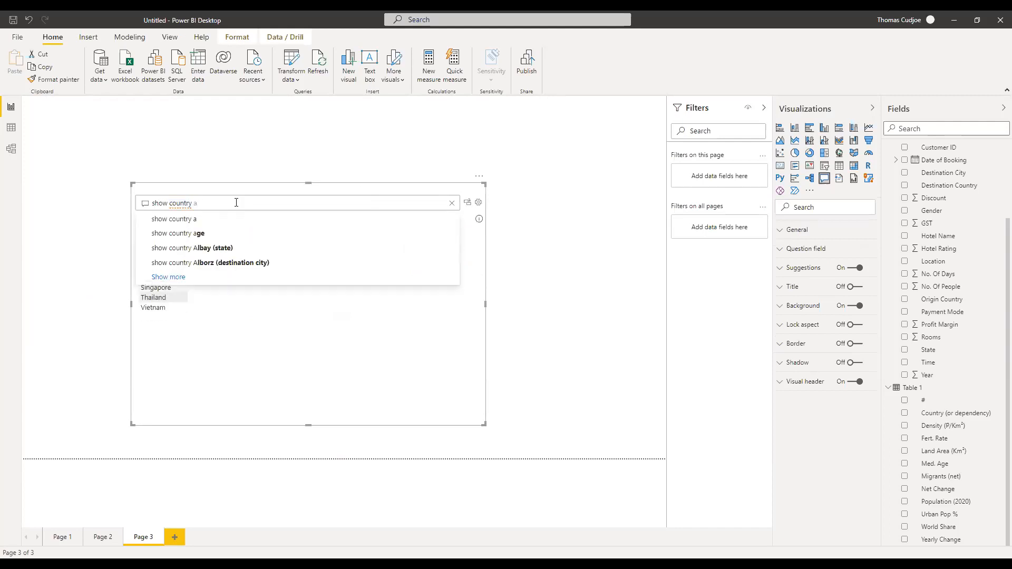
text(nd pop)
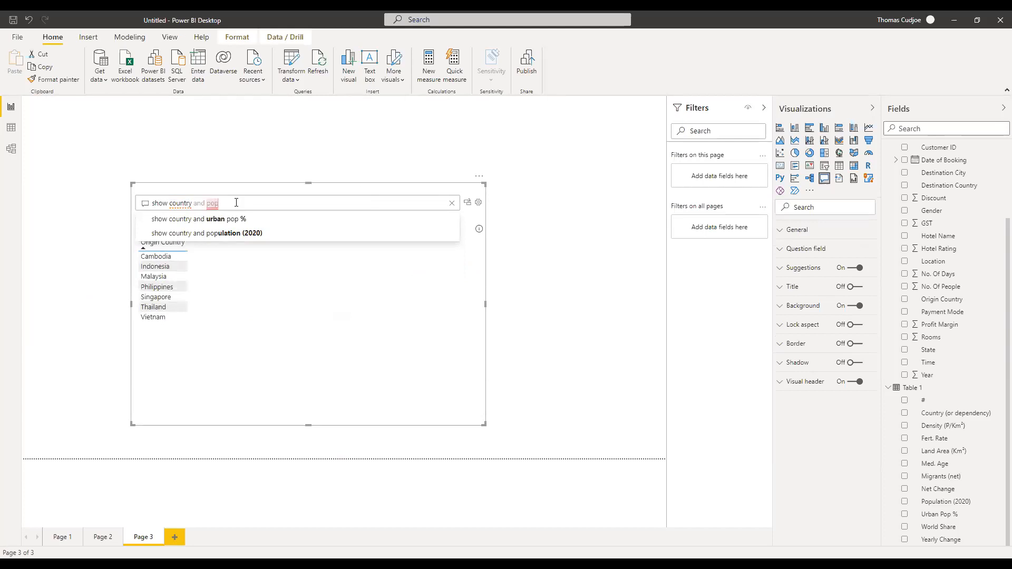
text(upatio)
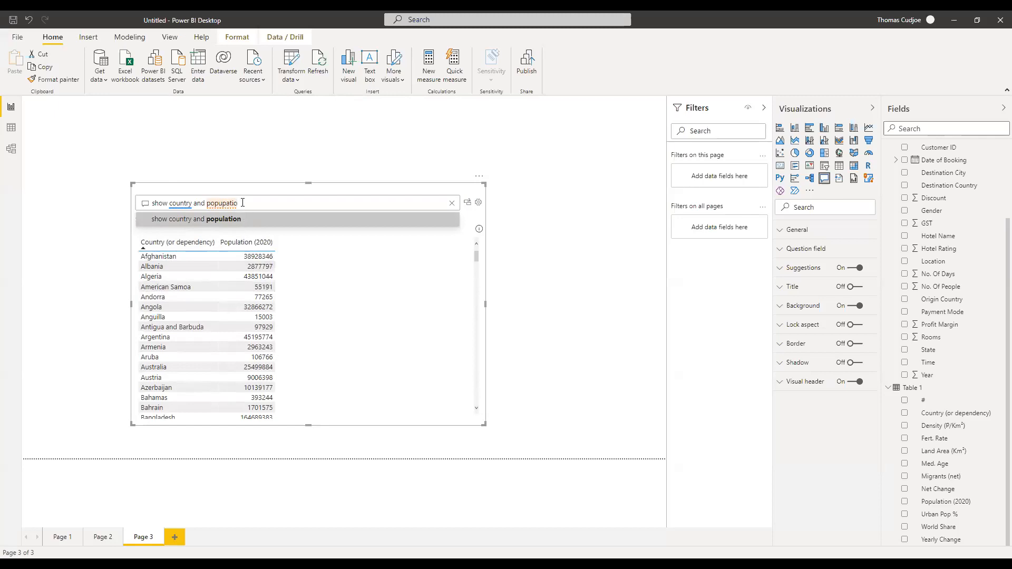
text(n)
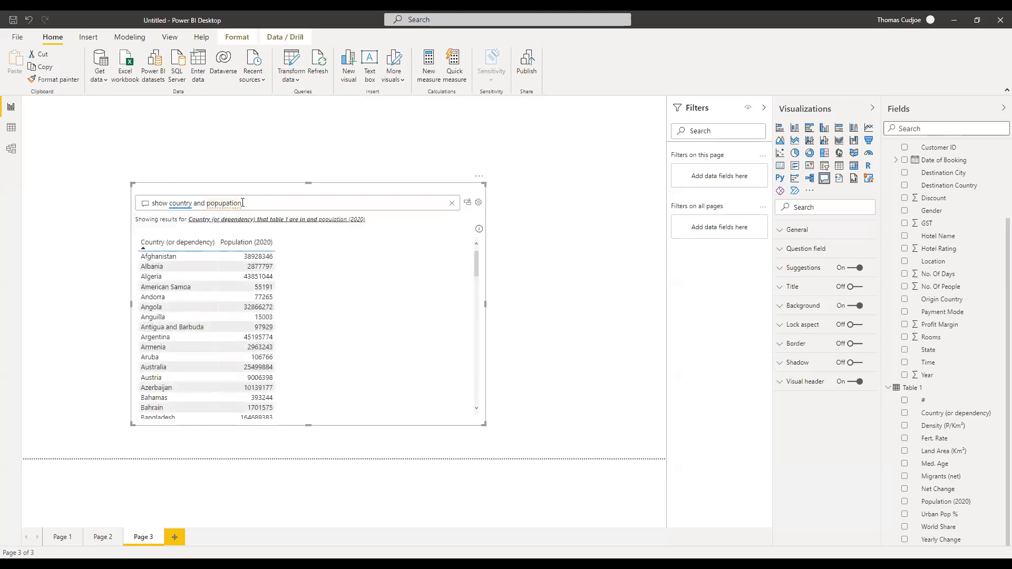
text( ma)
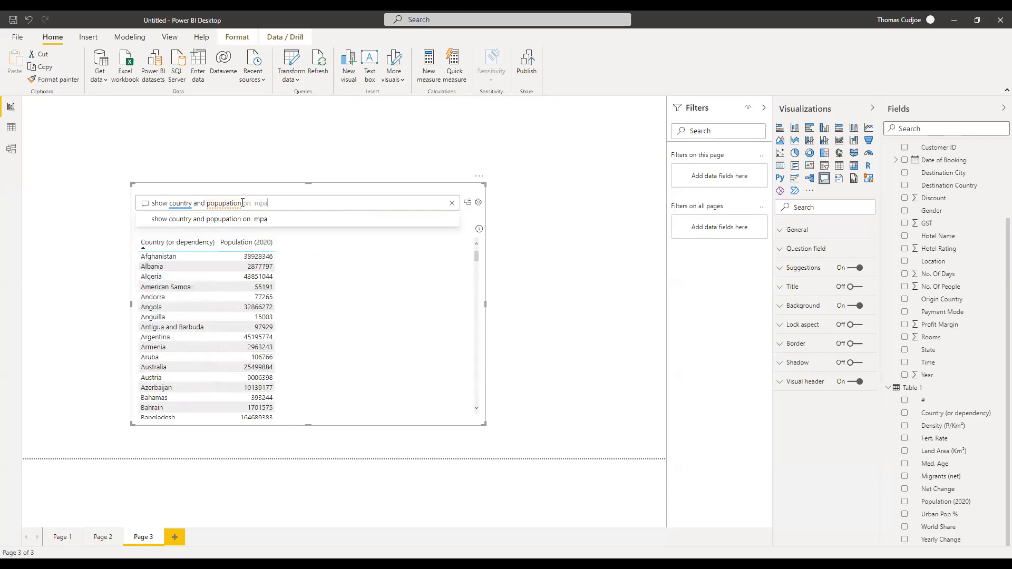
text(p)
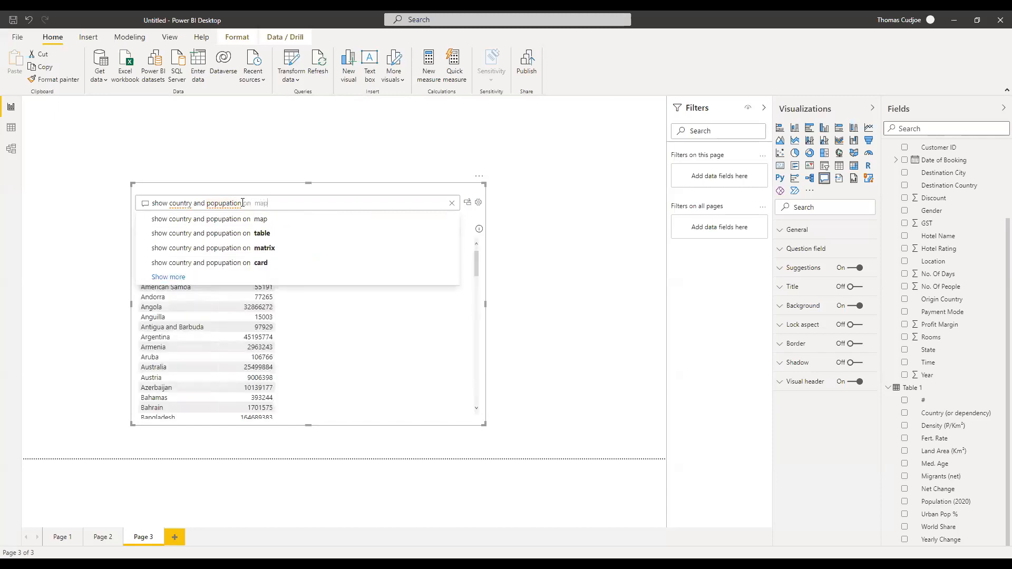
click(265, 220)
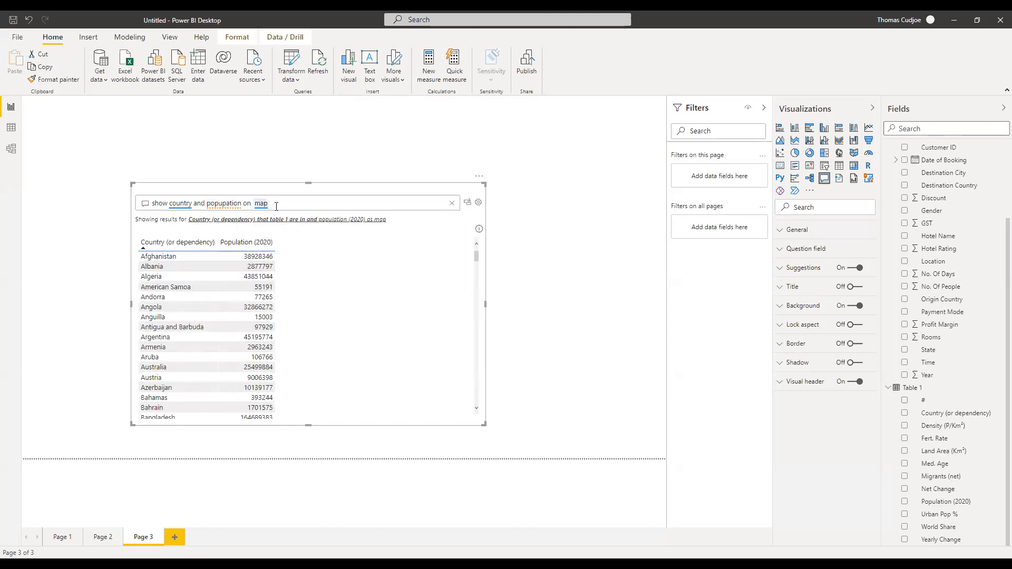
key(BackSpace)
key(BackSpace)
key(BackSpace)
key(BackSpace)
key(BackSpace)
key(BackSpace)
key(BackSpace)
key(BackSpace)
key(BackSpace)
key(BackSpace)
key(BackSpace)
key(BackSpace)
text(laton on a m)
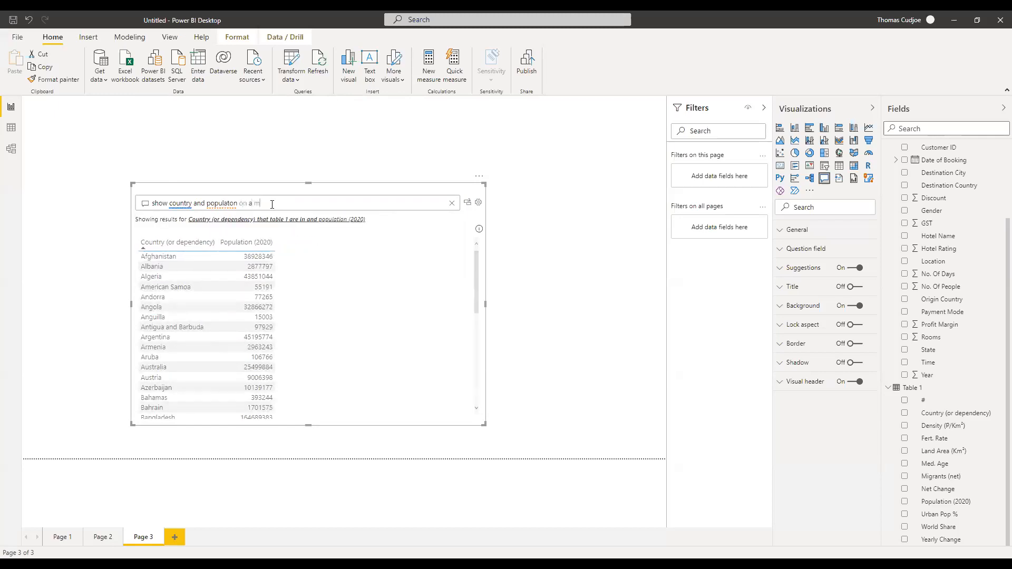
text(ap)
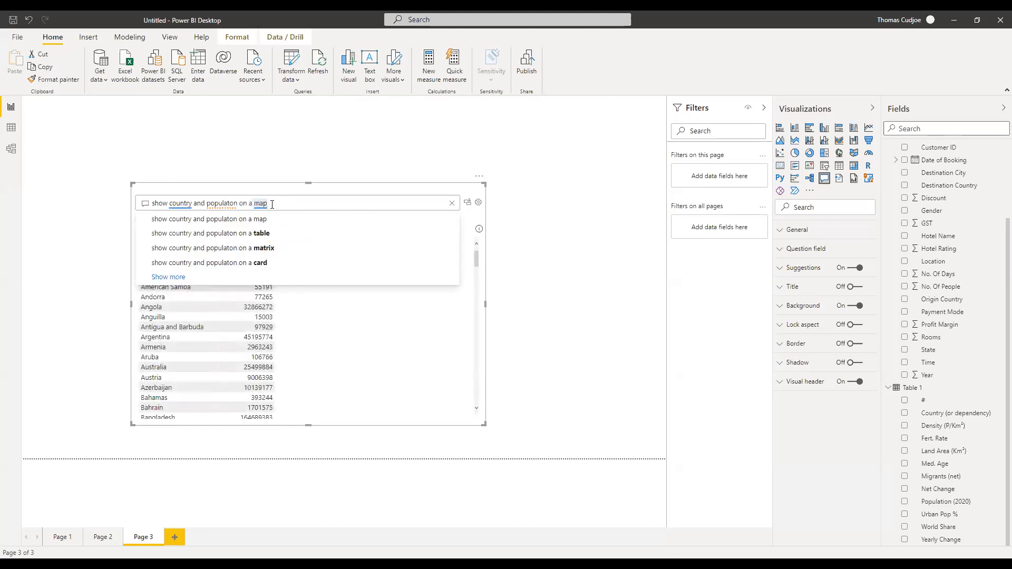
click(251, 221)
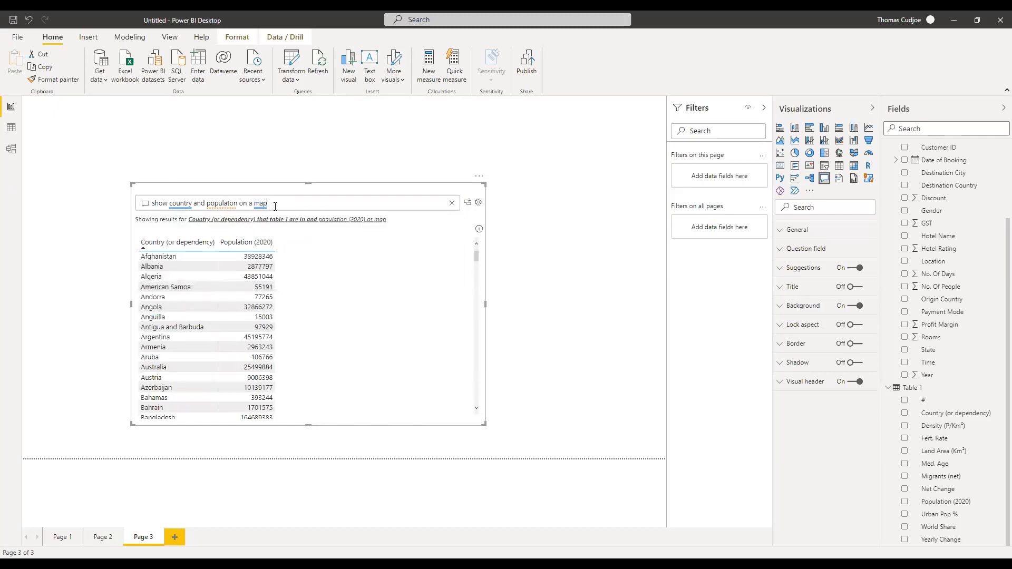
key(BackSpace)
key(BackSpace)
key(BackSpace)
key(BackSpace)
key(BackSpace)
key(BackSpace)
key(BackSpace)
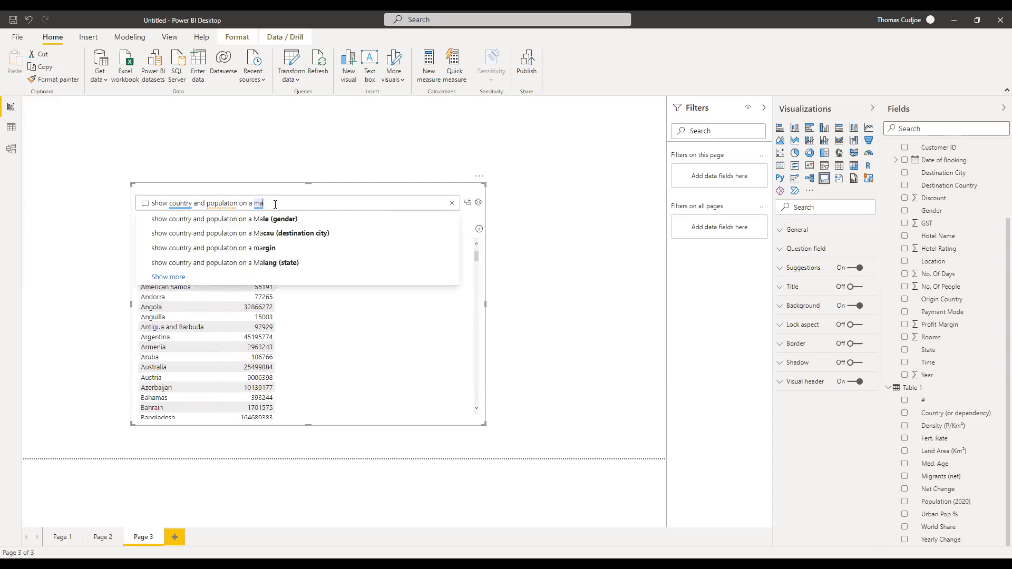
key(BackSpace)
key(BackSpace)
key(BackSpace)
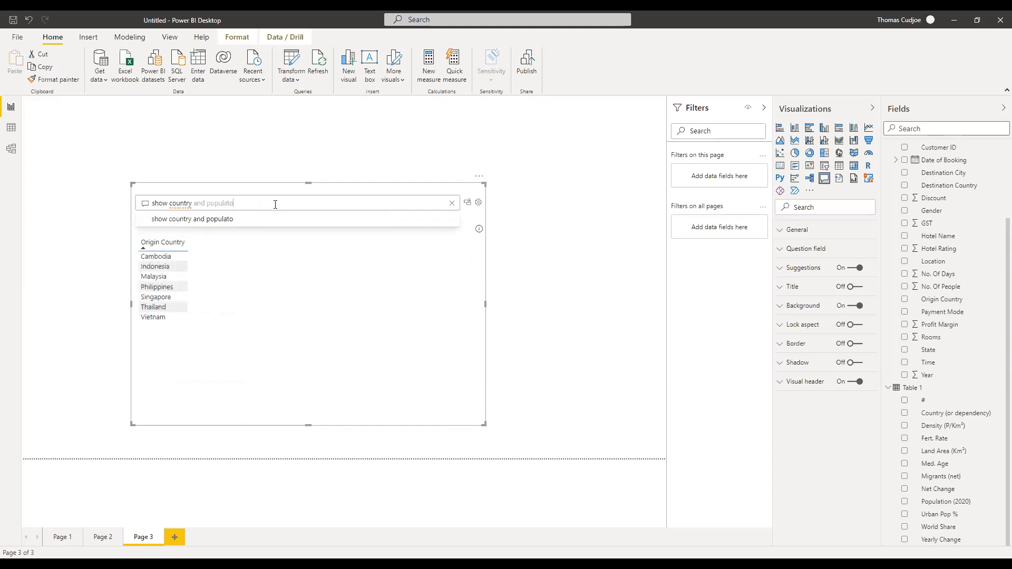
Submit the question 'show country and population on a bar chart'.
text(ulation on a bar ch)
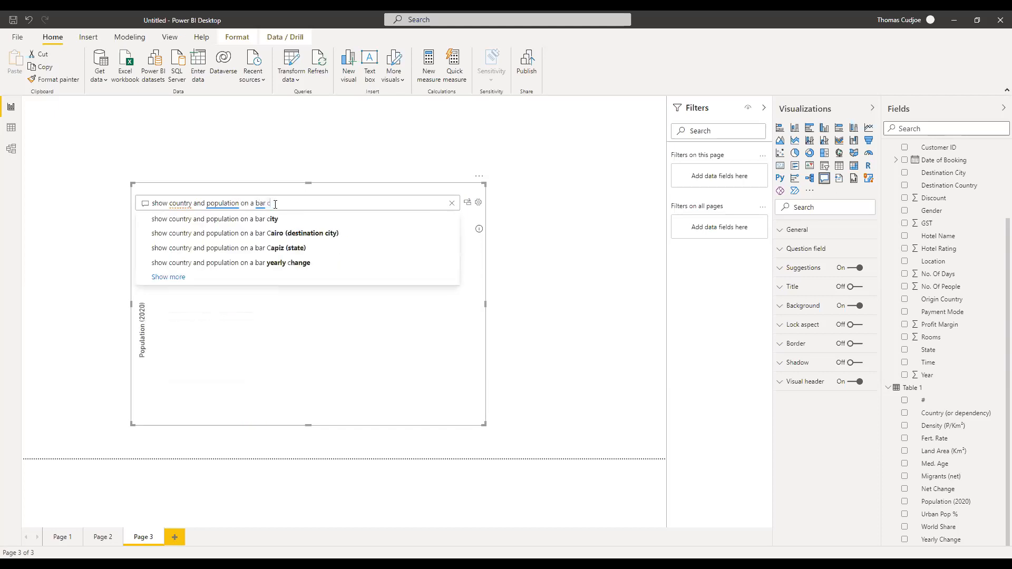
key(BackSpace)
text(art)
key(BackSpace)
key(BackSpace)
key(BackSpace)
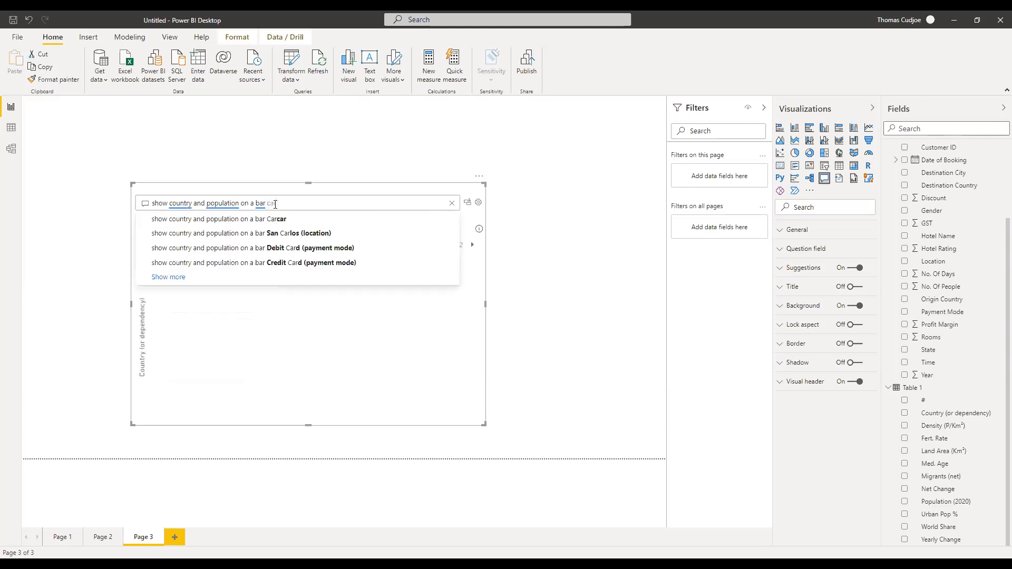
text(hart)
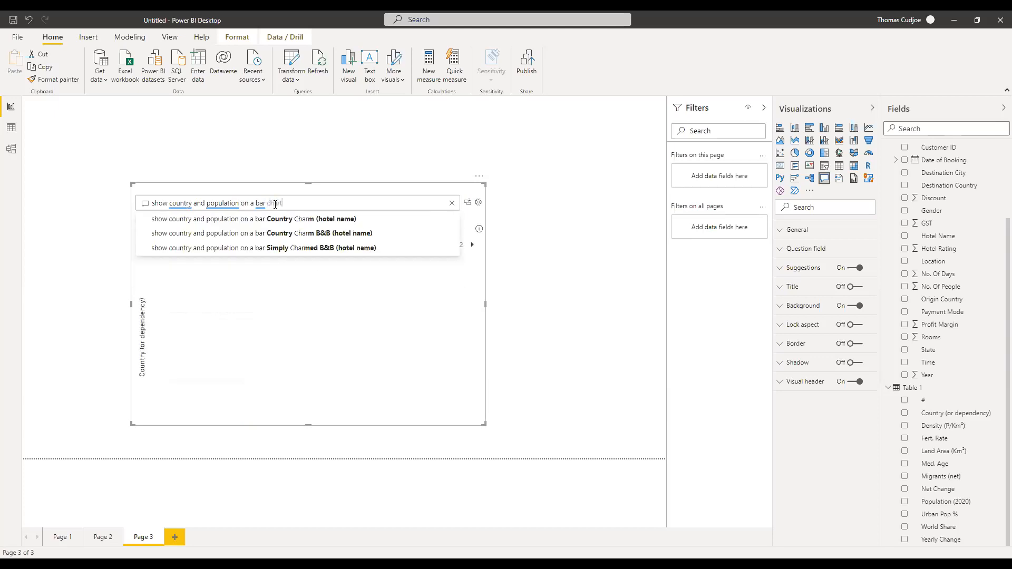
key(Return)
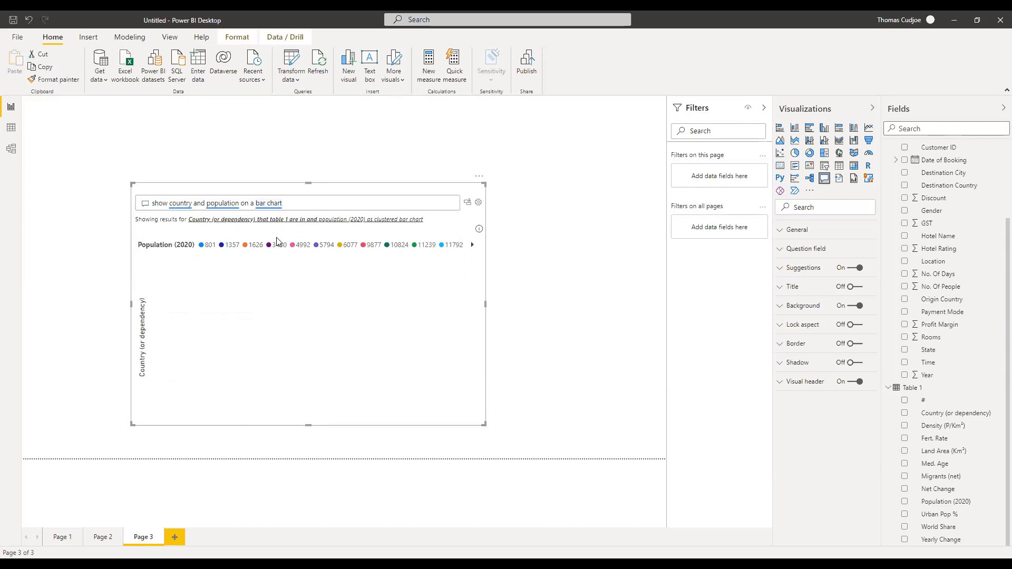
Remove 'bar chart' from the question to get the country and population table back.
drag(484, 422, 515, 451)
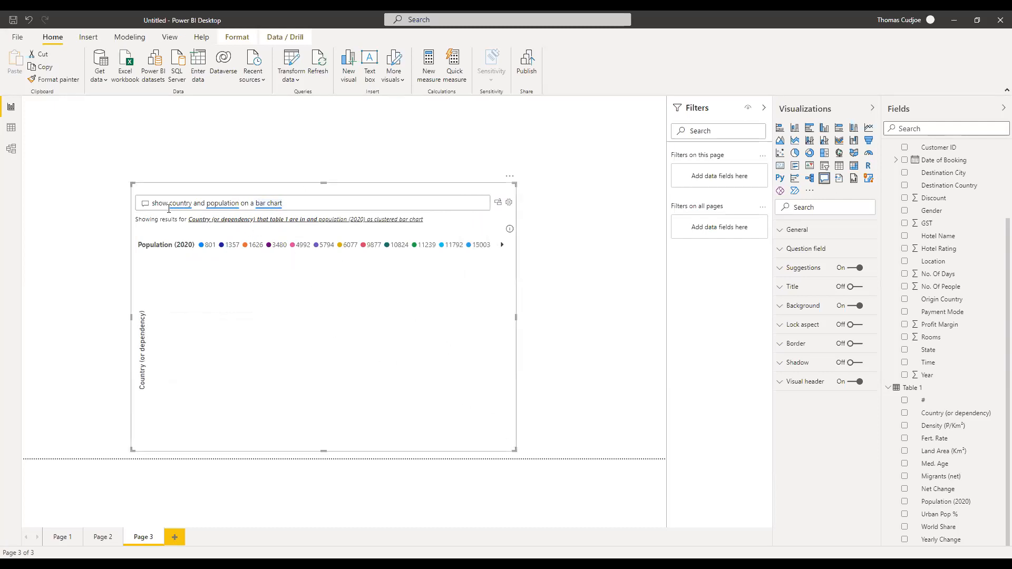
drag(255, 203, 292, 203)
key(BackSpace)
key(BackSpace)
key(BackSpace)
key(BackSpace)
key(BackSpace)
key(BackSpace)
key(BackSpace)
key(BackSpace)
key(BackSpace)
key(BackSpace)
key(BackSpace)
key(BackSpace)
key(BackSpace)
key(BackSpace)
key(BackSpace)
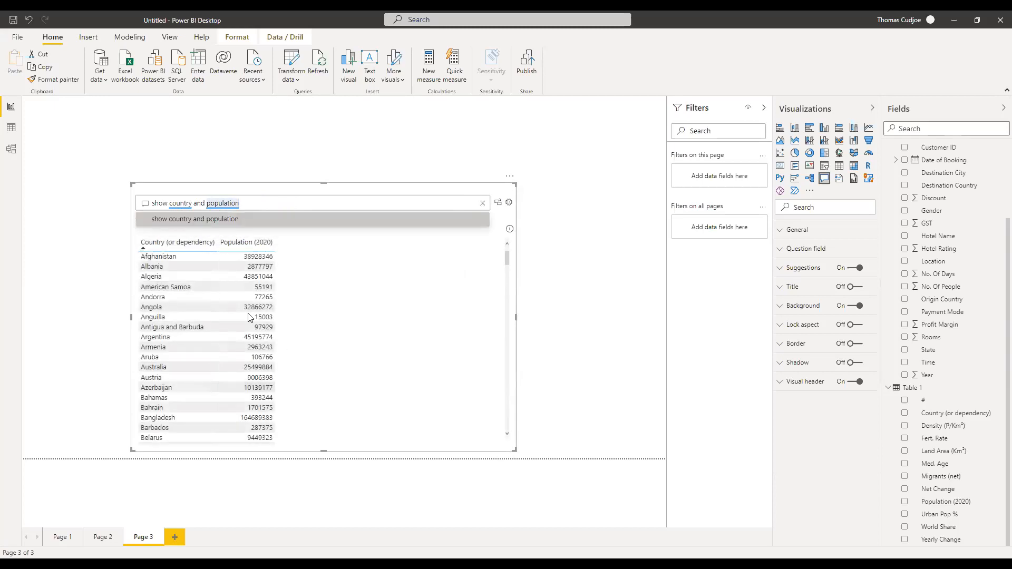
scroll(231, 356, down, 20)
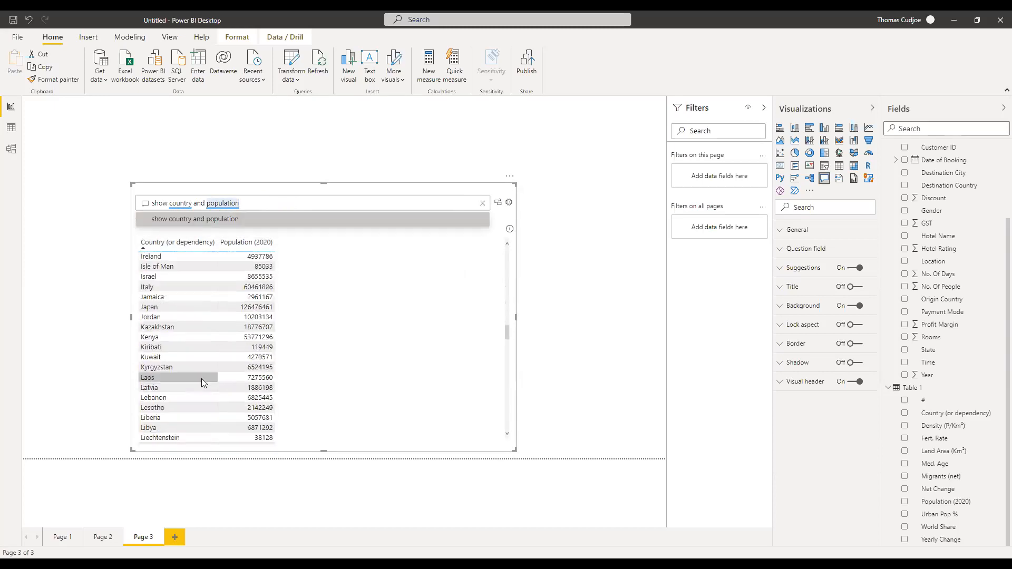
click(225, 220)
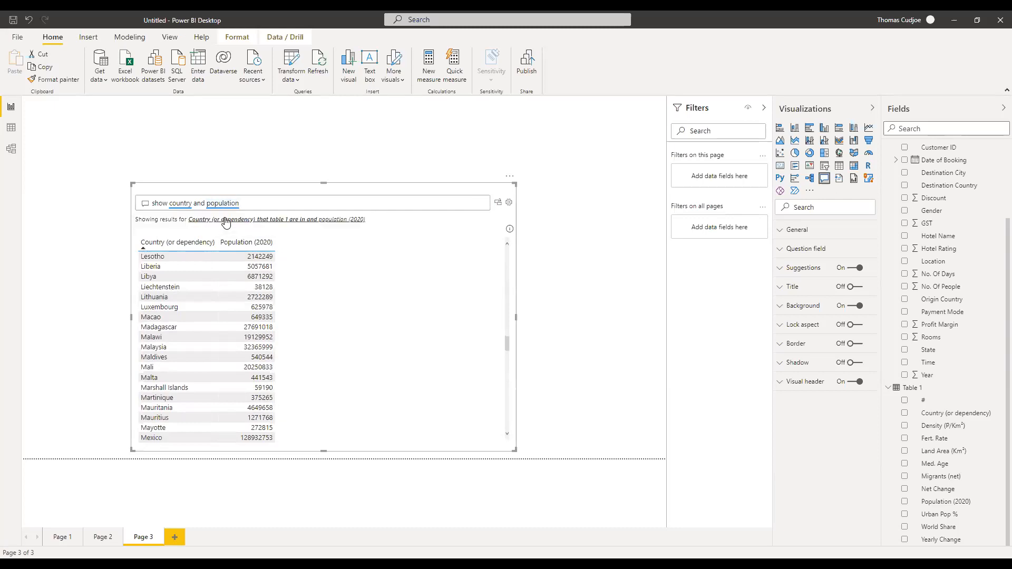
Convert the Q&A answer to a standard table, make it tall and narrow, and move it top-left.
click(499, 209)
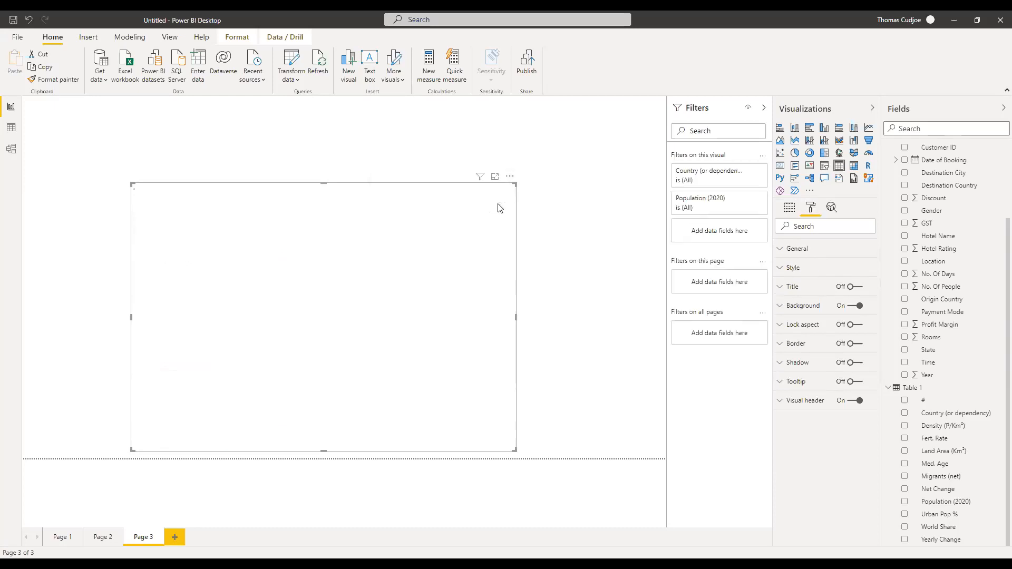
drag(325, 186, 324, 129)
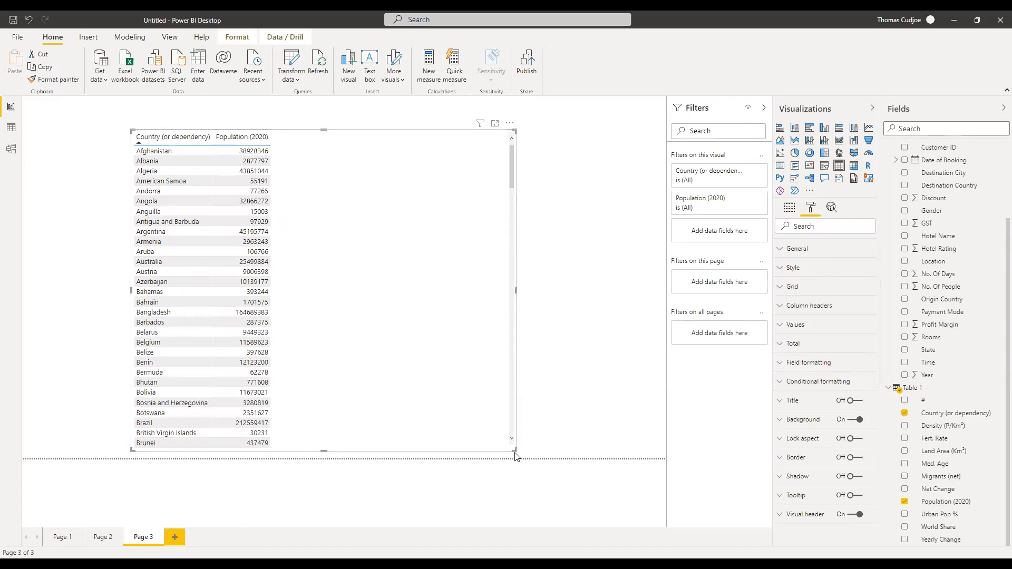
drag(514, 450, 309, 457)
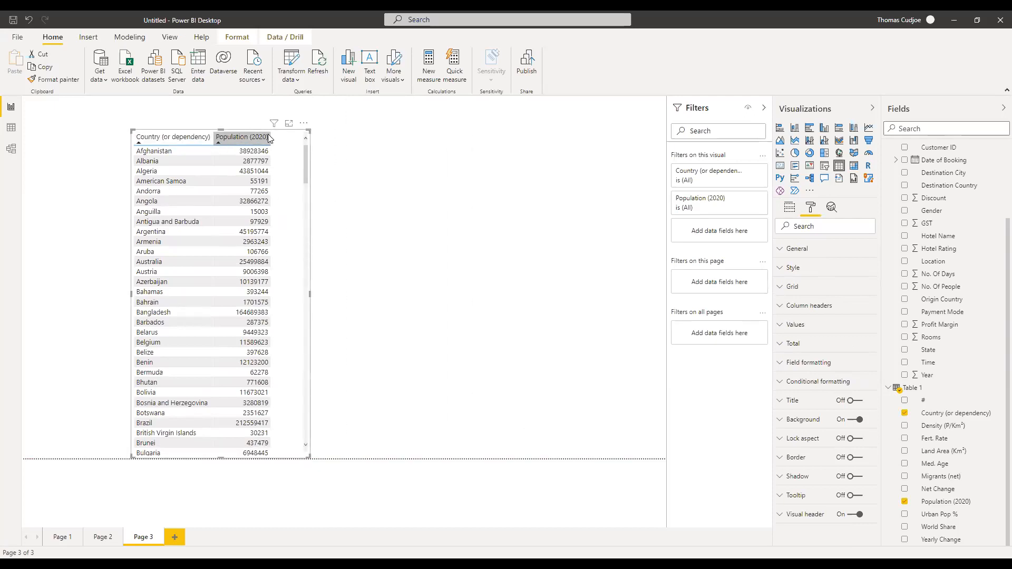
drag(278, 134, 184, 122)
scroll(988, 175, up, 3)
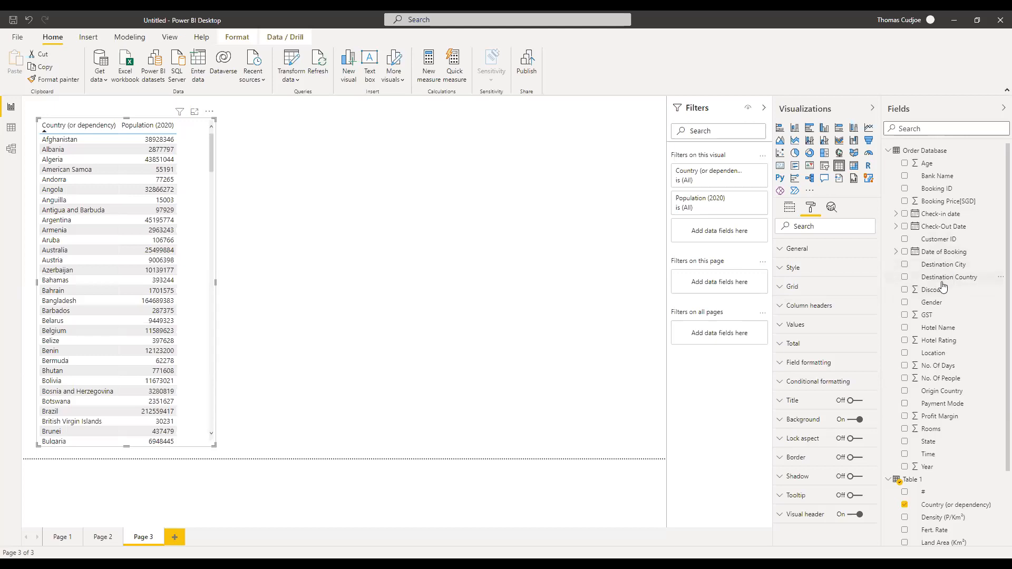
click(466, 210)
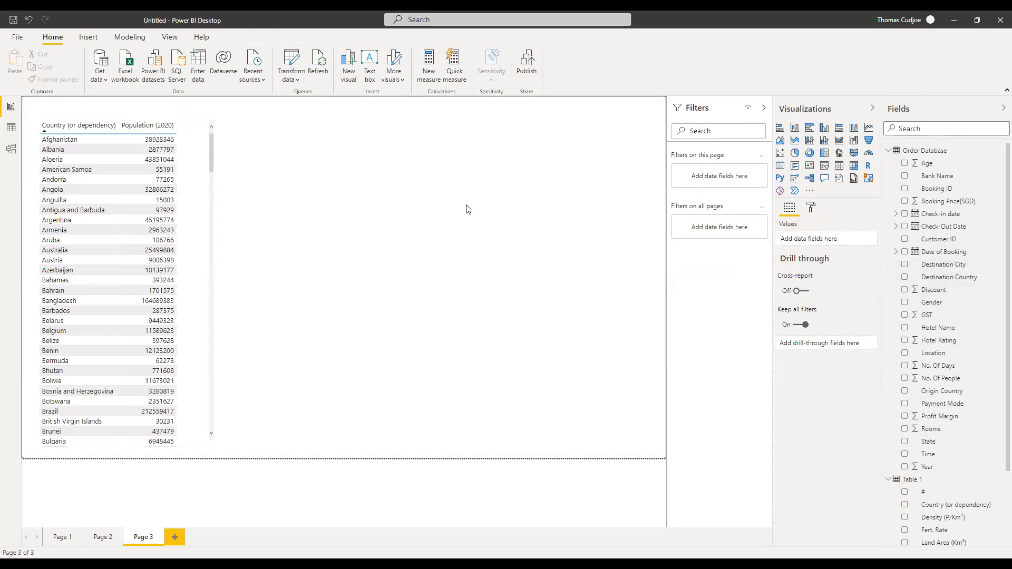
Add a Q&A visual asking 'destination country and discount' and move the resulting bar chart lower.
click(824, 178)
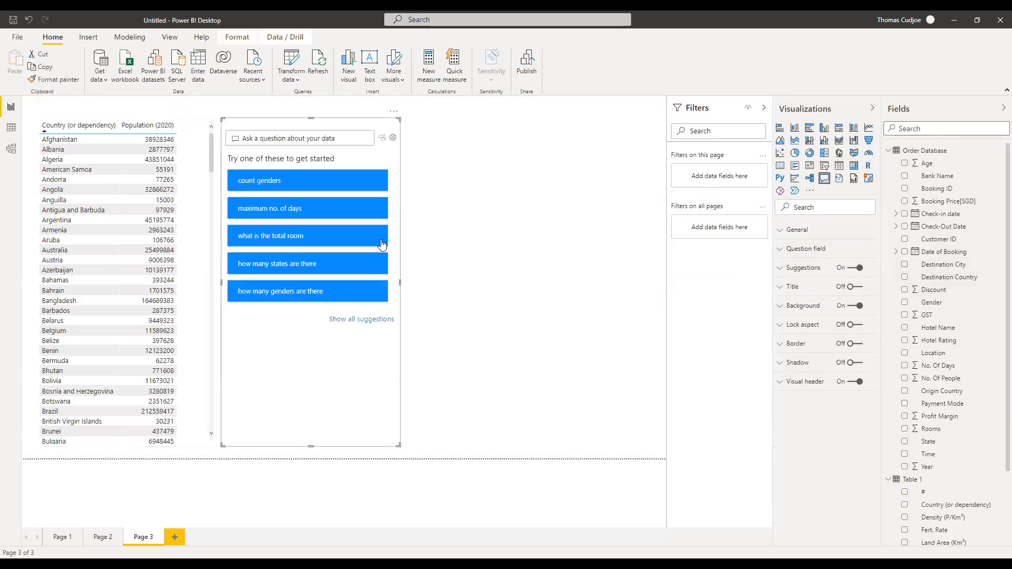
drag(398, 447, 572, 368)
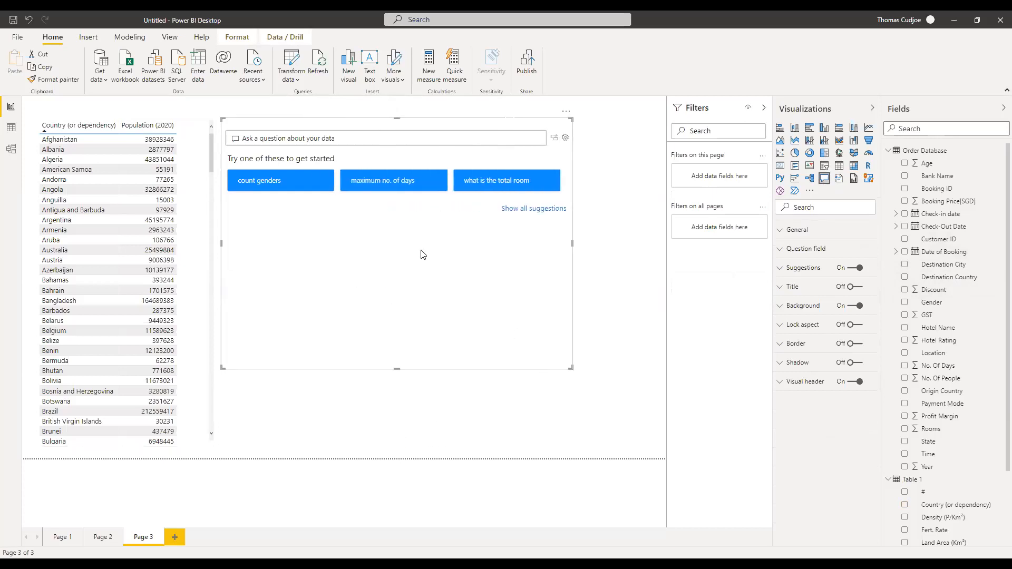
click(362, 138)
text(d)
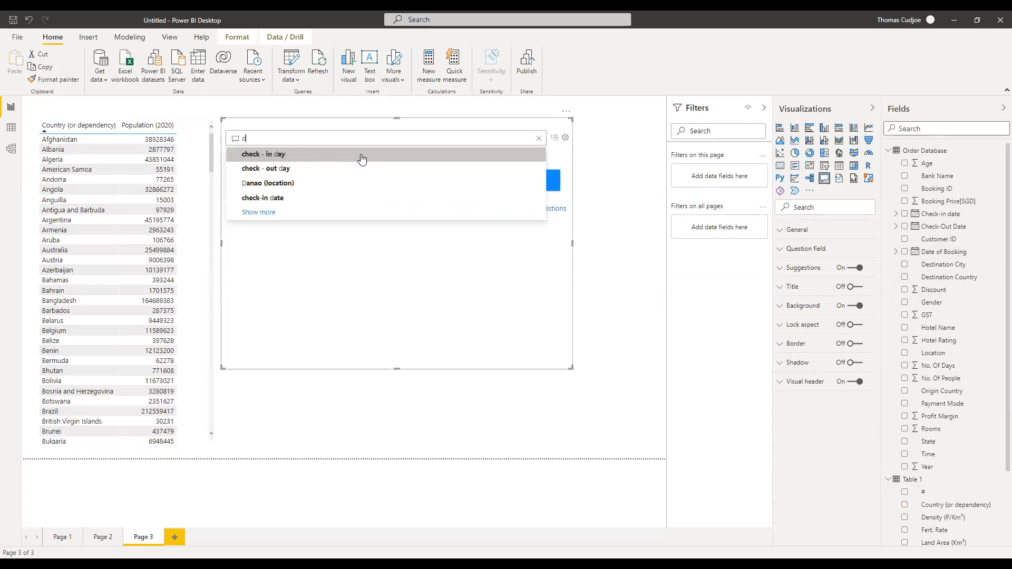
text(estnatip)
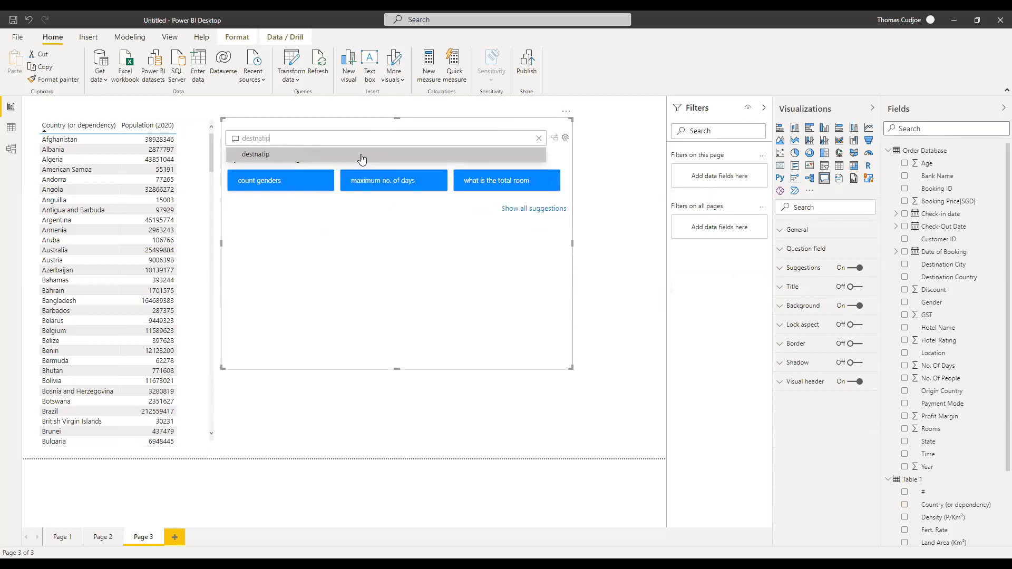
key(BackSpace)
key(BackSpace)
key(BackSpace)
key(BackSpace)
key(BackSpace)
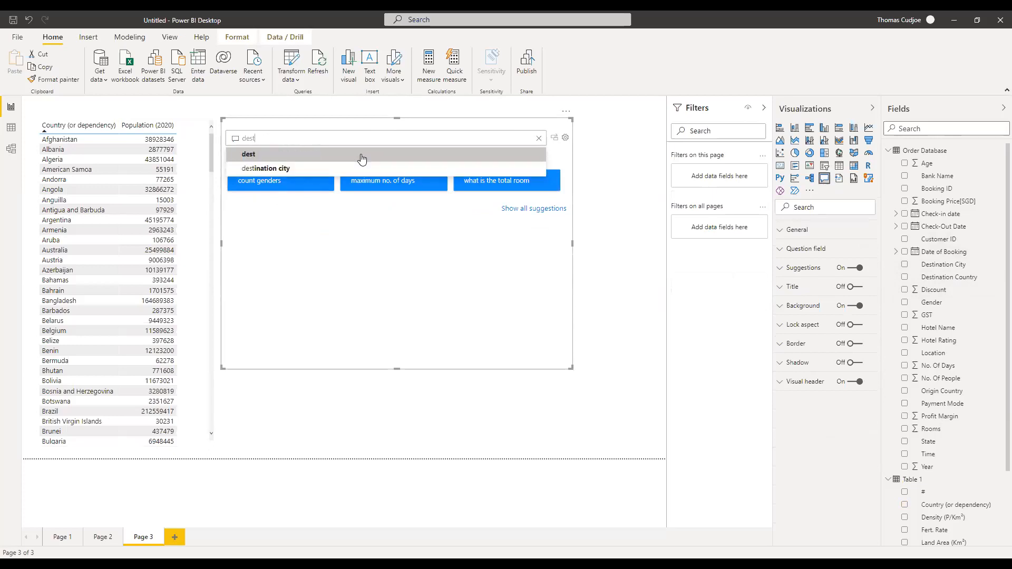
text(ination )
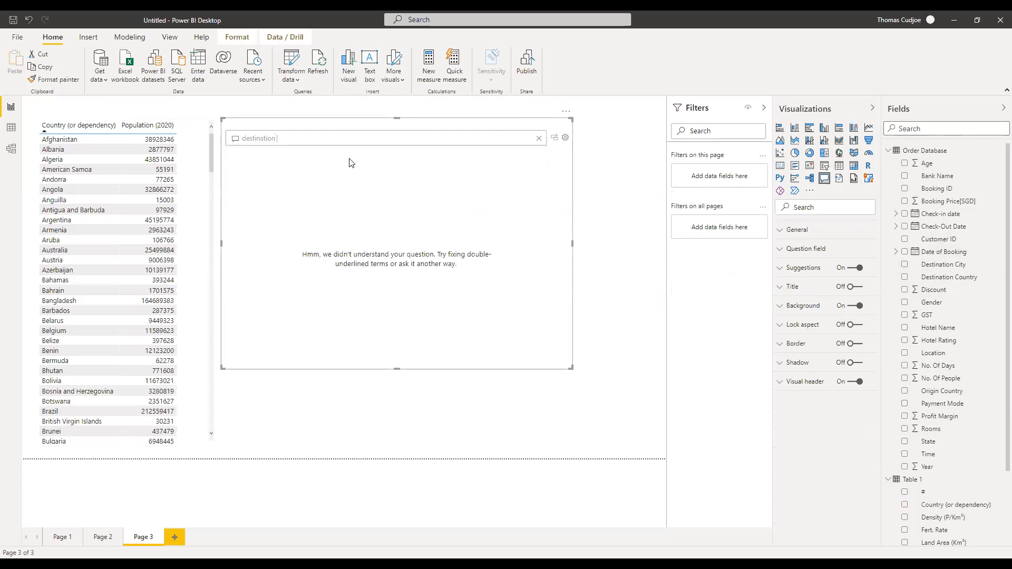
text(country a)
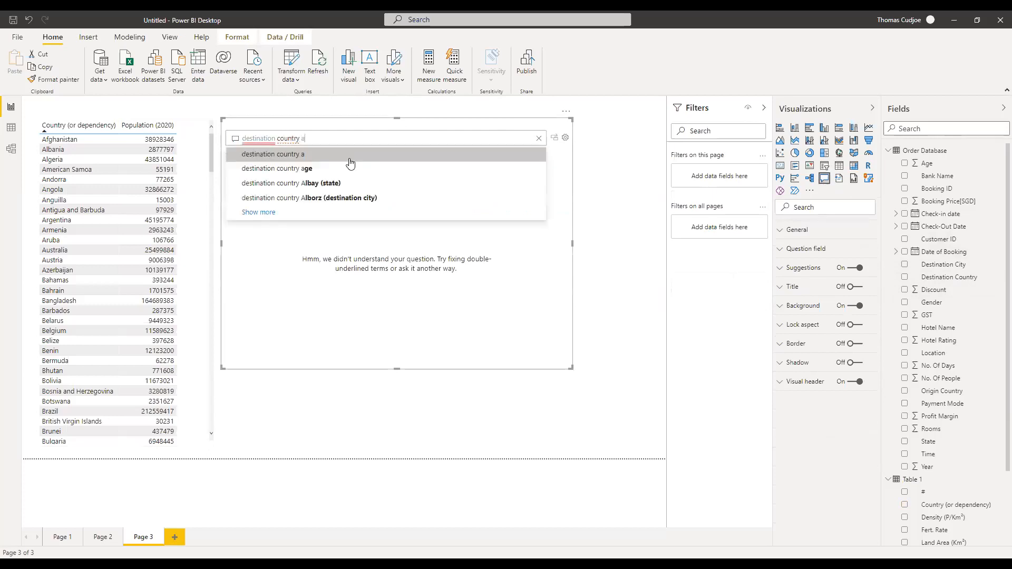
text(nd d)
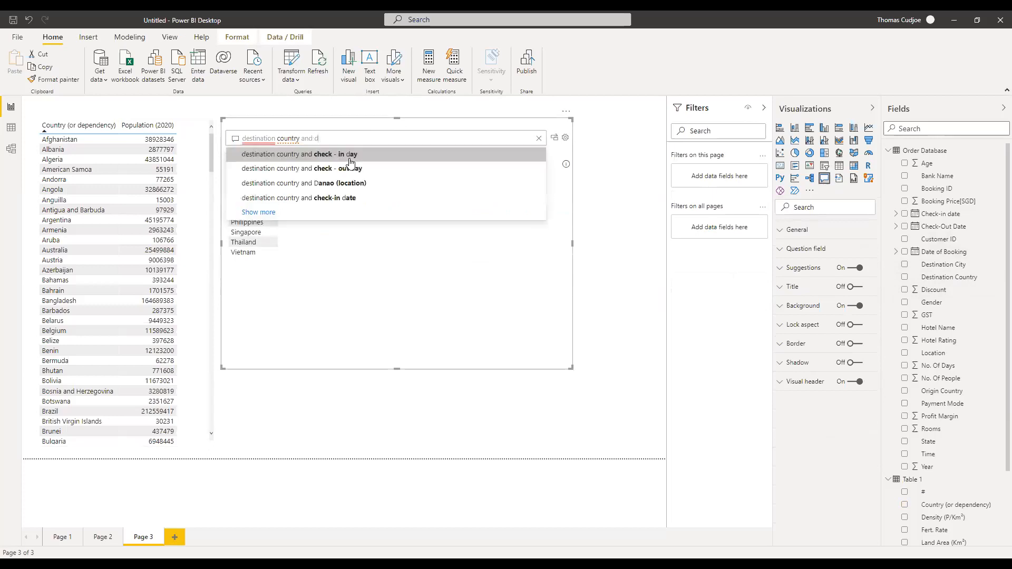
text(icount)
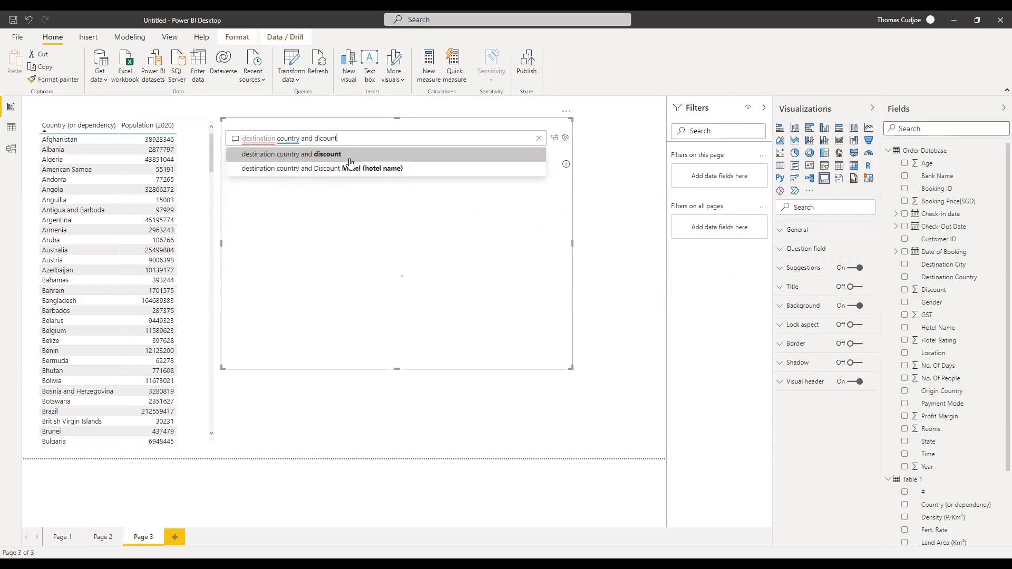
click(310, 155)
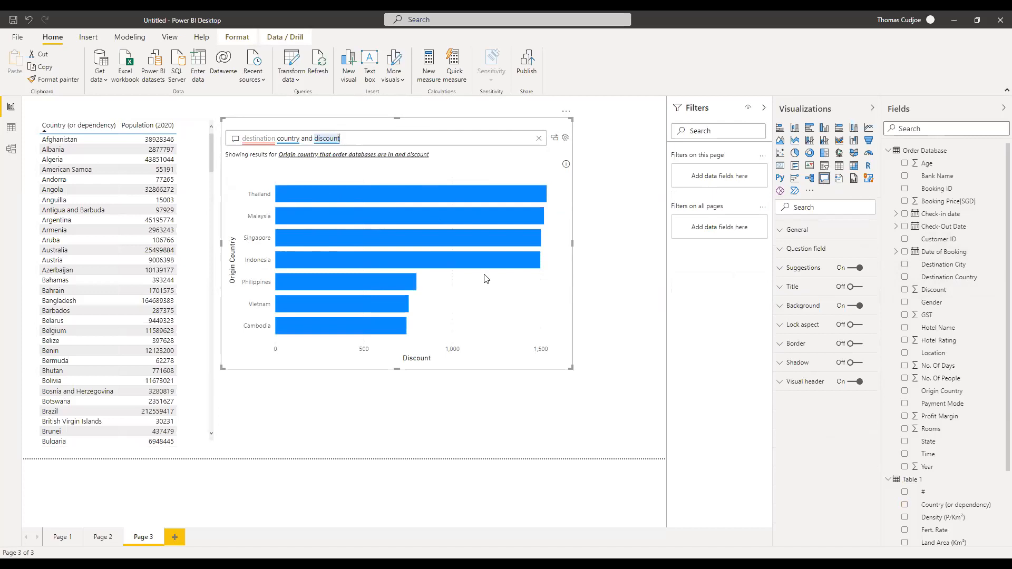
drag(548, 142, 542, 194)
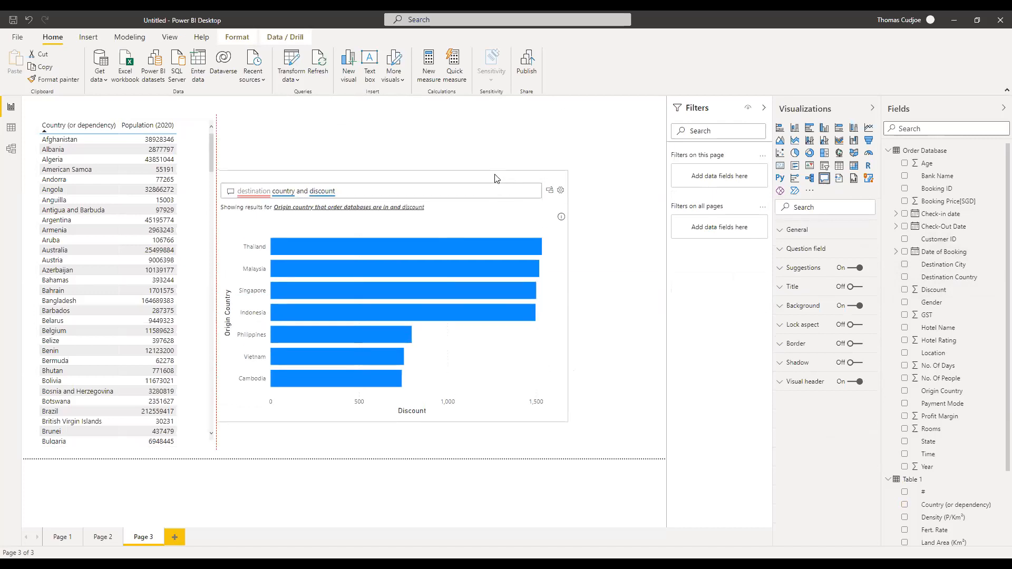
Convert the Discount by Origin Country answer to a standard chart, shrink it, and switch to Data view.
click(550, 194)
drag(567, 417, 460, 344)
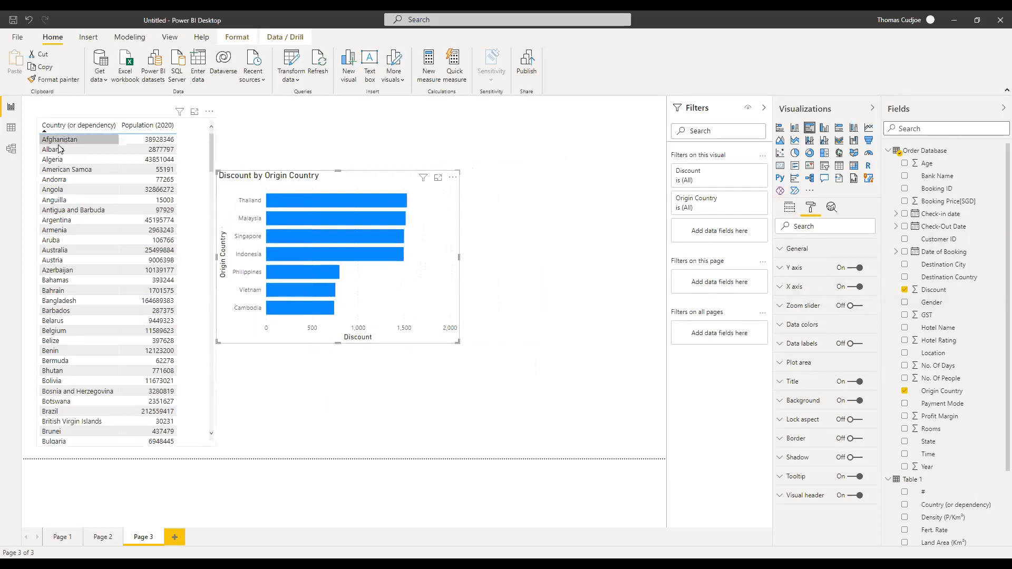
click(12, 128)
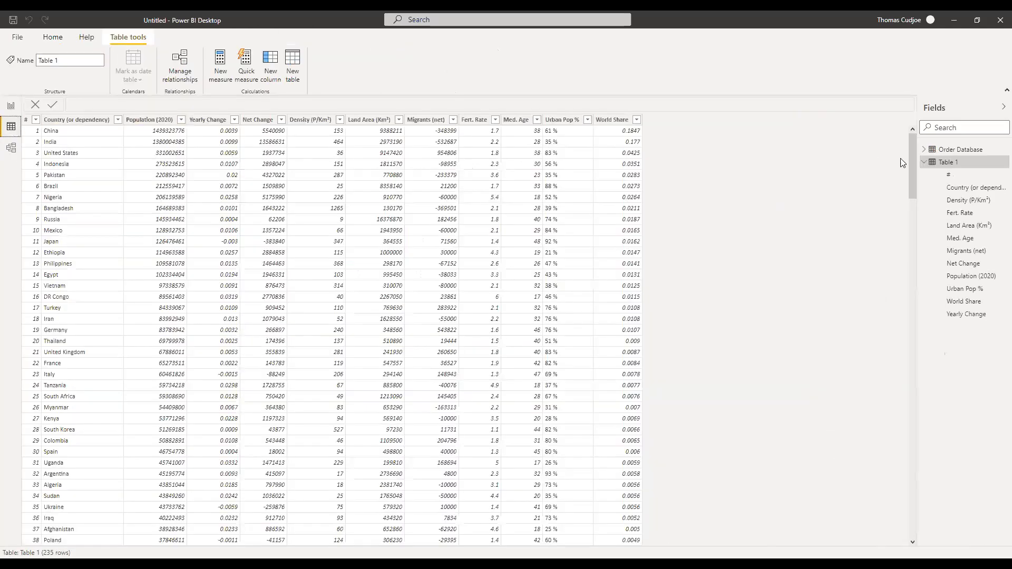
Show the Order Database table in Data view and select its Gender column.
click(956, 149)
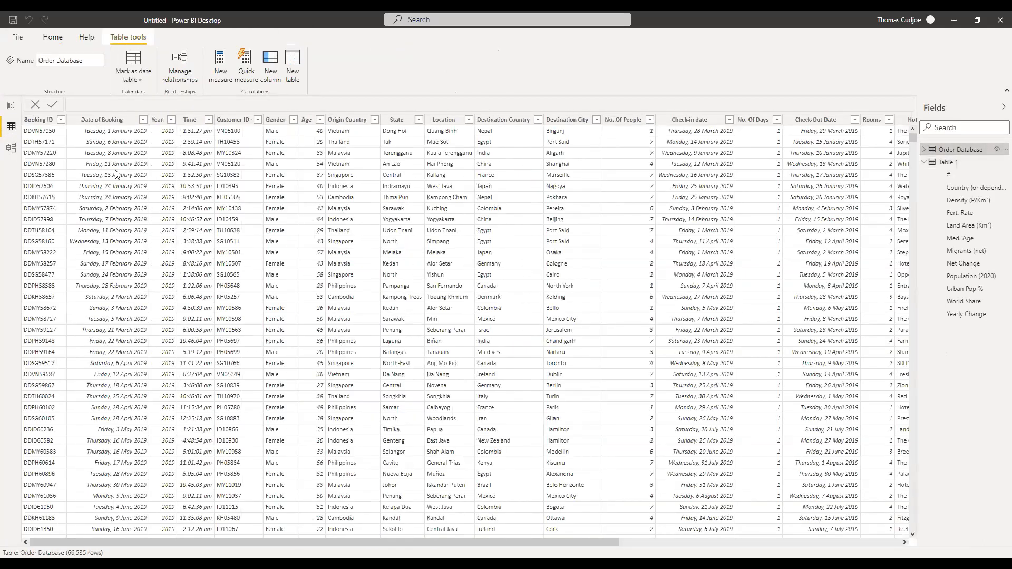
click(264, 121)
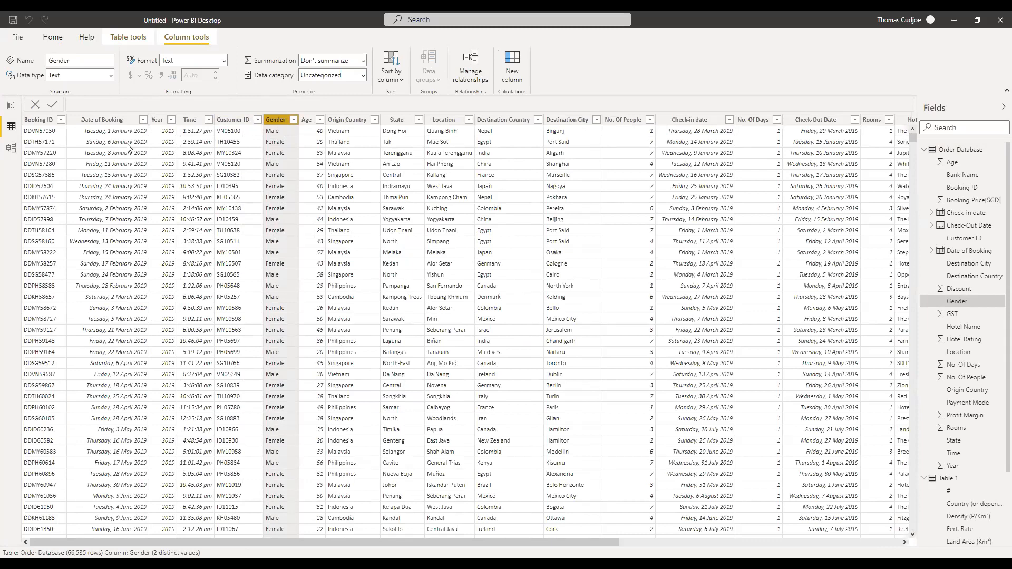
Back in the report, insert a Q&A visual beside the Discount chart, narrower and taller.
click(11, 105)
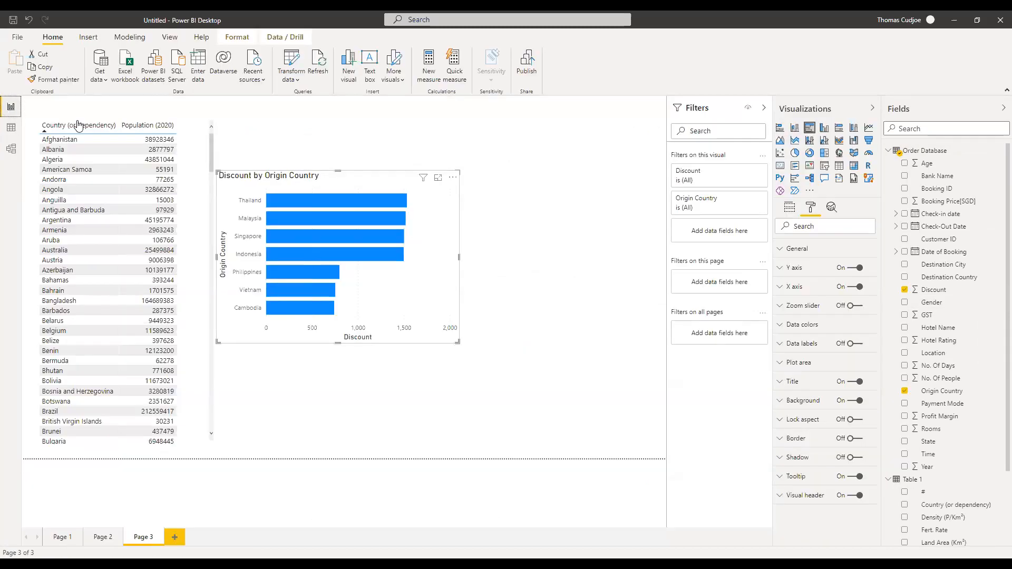
click(560, 212)
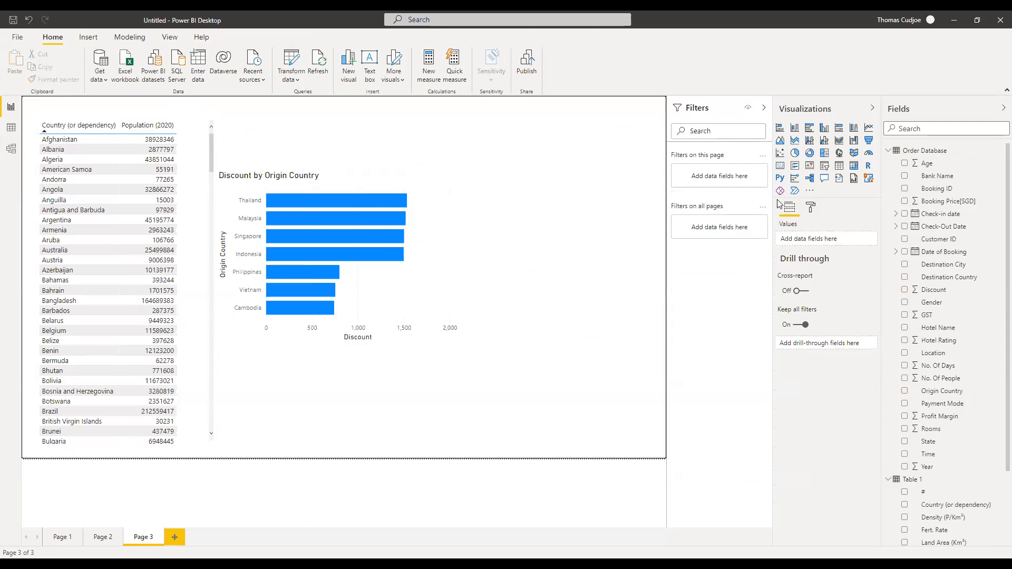
click(825, 180)
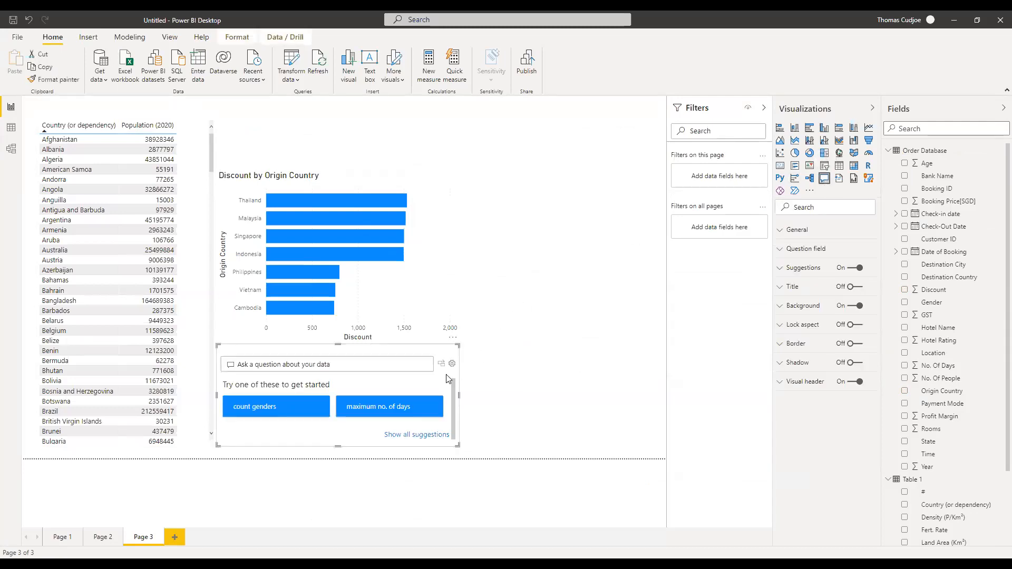
drag(457, 340, 649, 158)
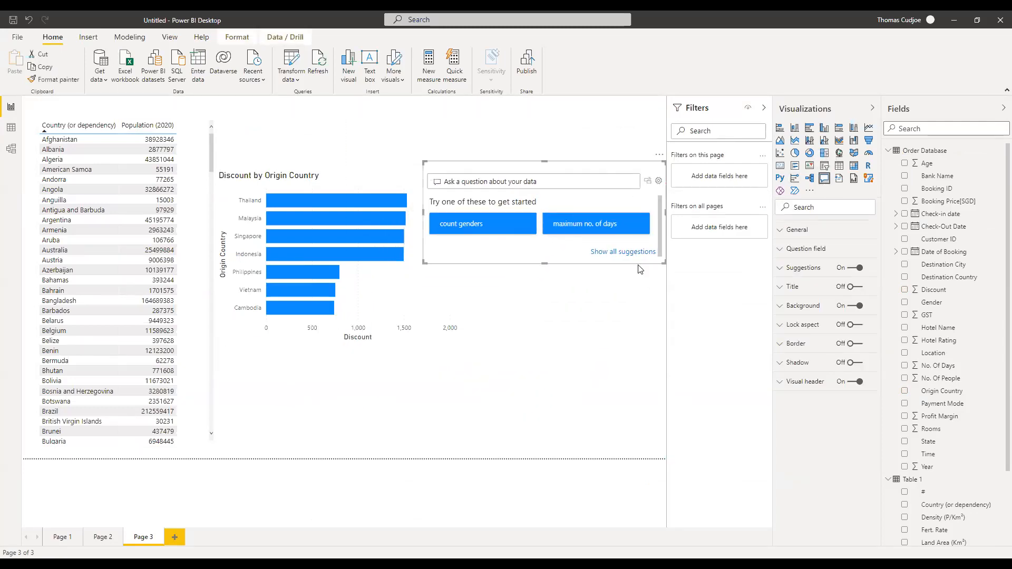
drag(663, 263, 632, 328)
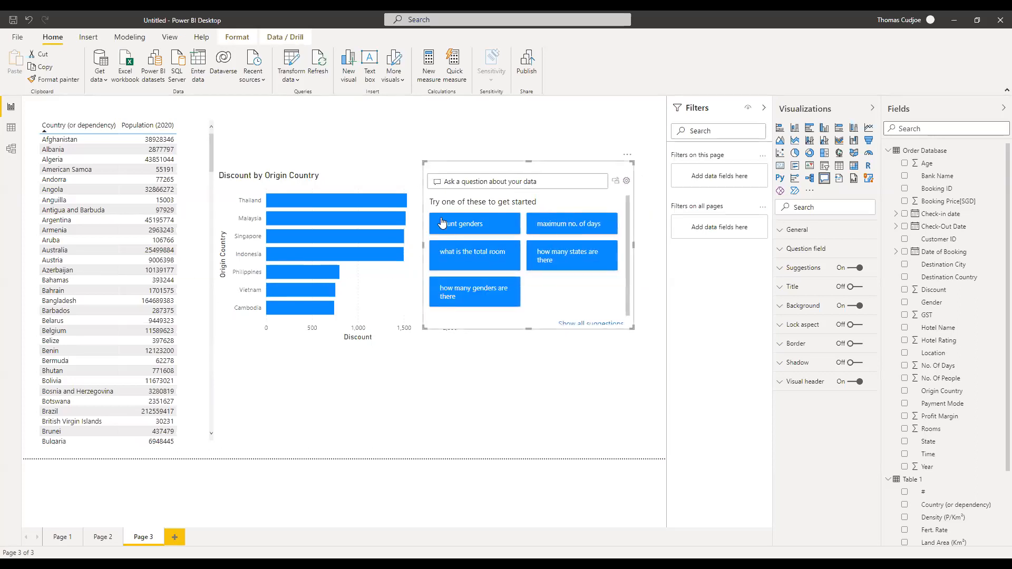
Type the question 'country gender', then replace it with 'count gender'.
click(447, 181)
text(country)
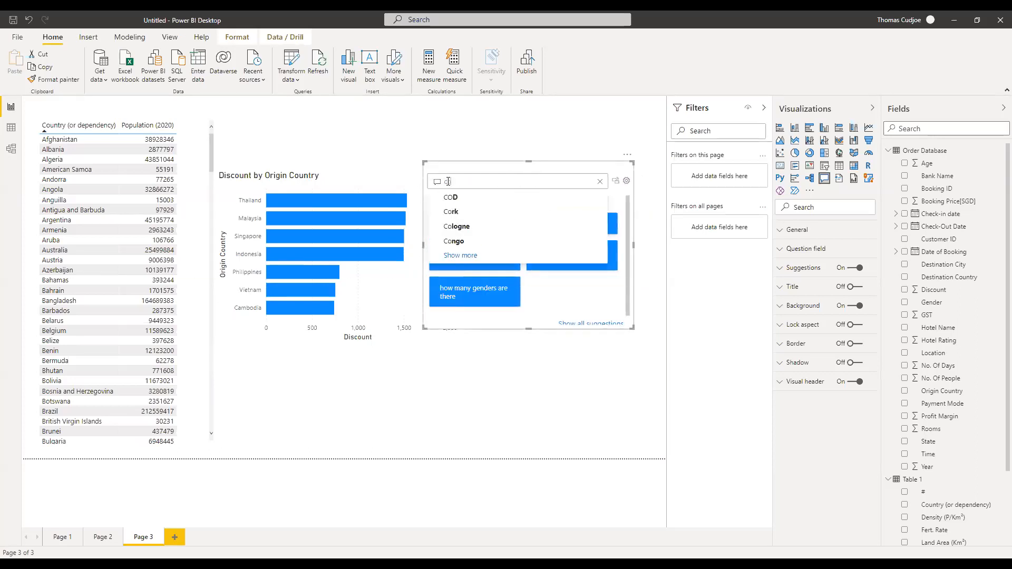
text( genf)
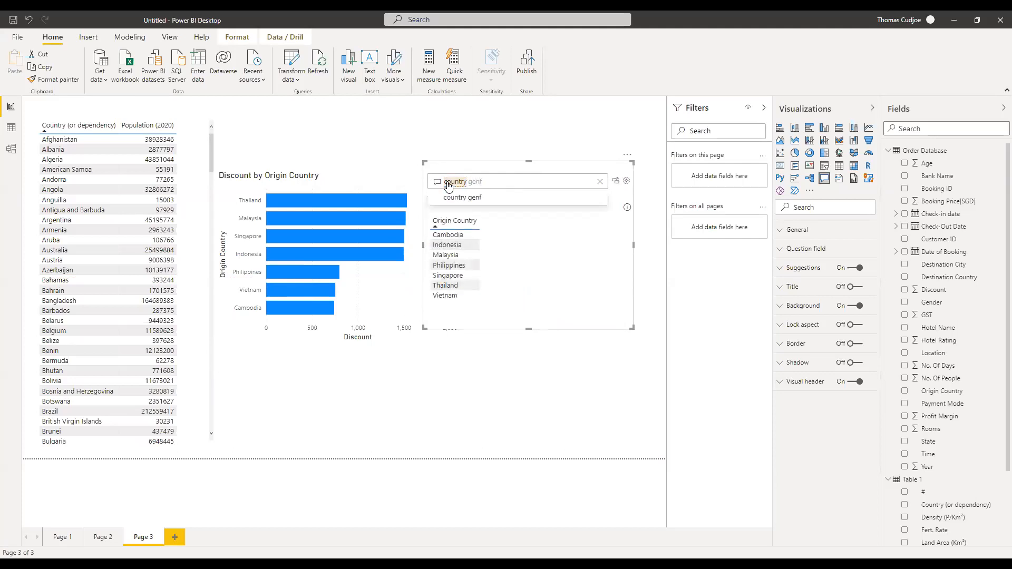
key(BackSpace)
text(der)
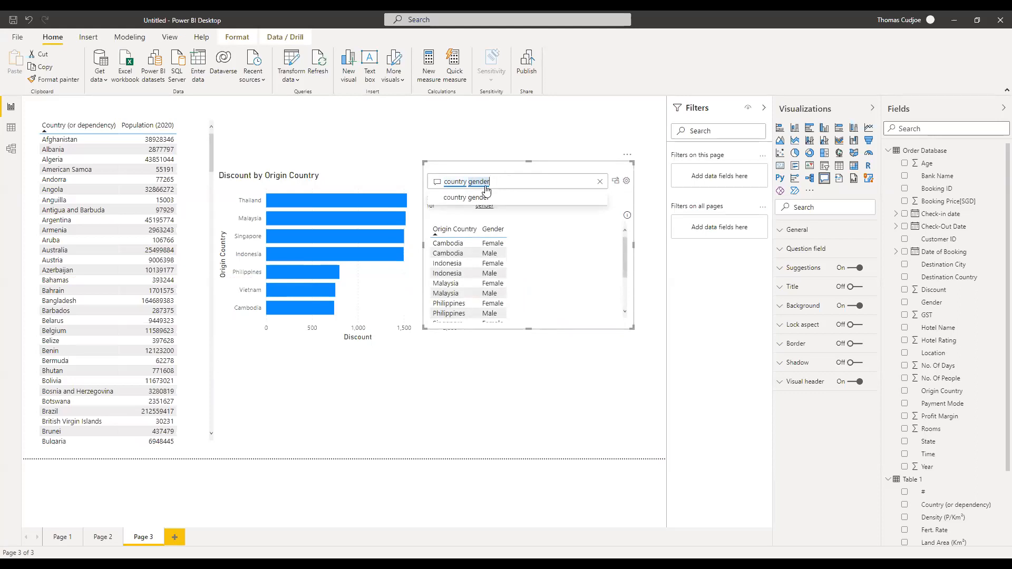
drag(500, 182, 442, 183)
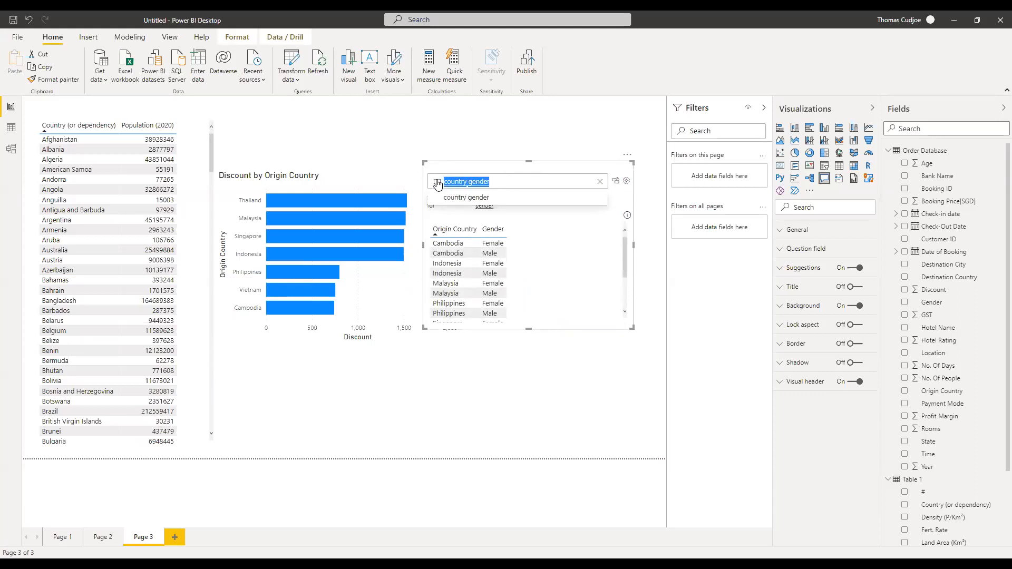
text(count)
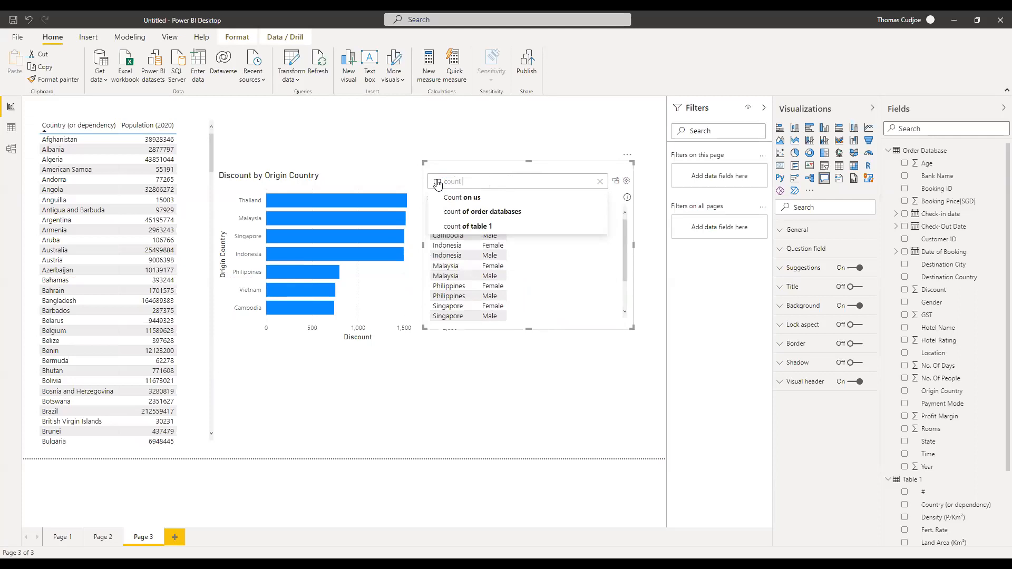
text( gen)
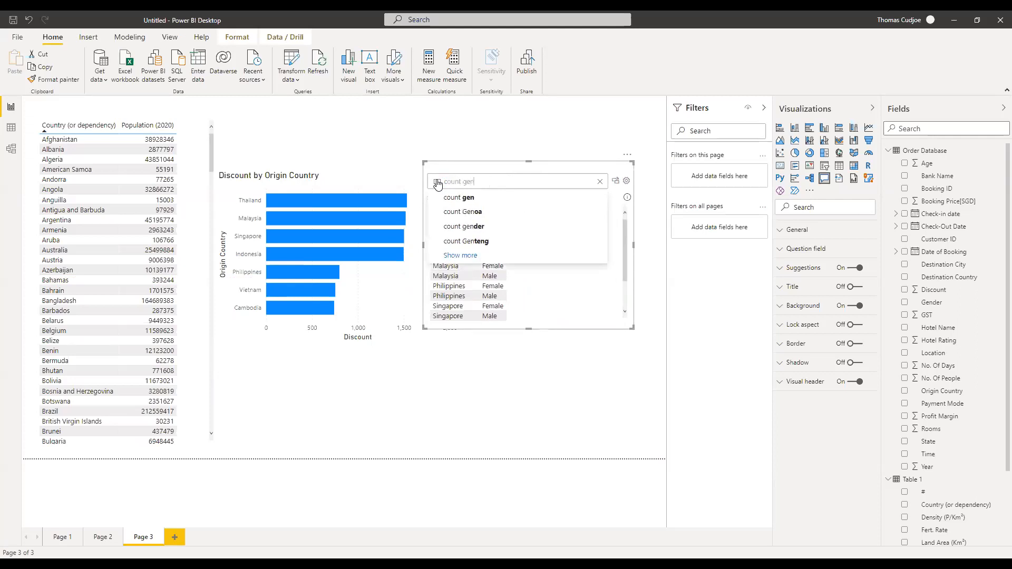
text(ger)
key(BackSpace)
key(BackSpace)
key(BackSpace)
text(der)
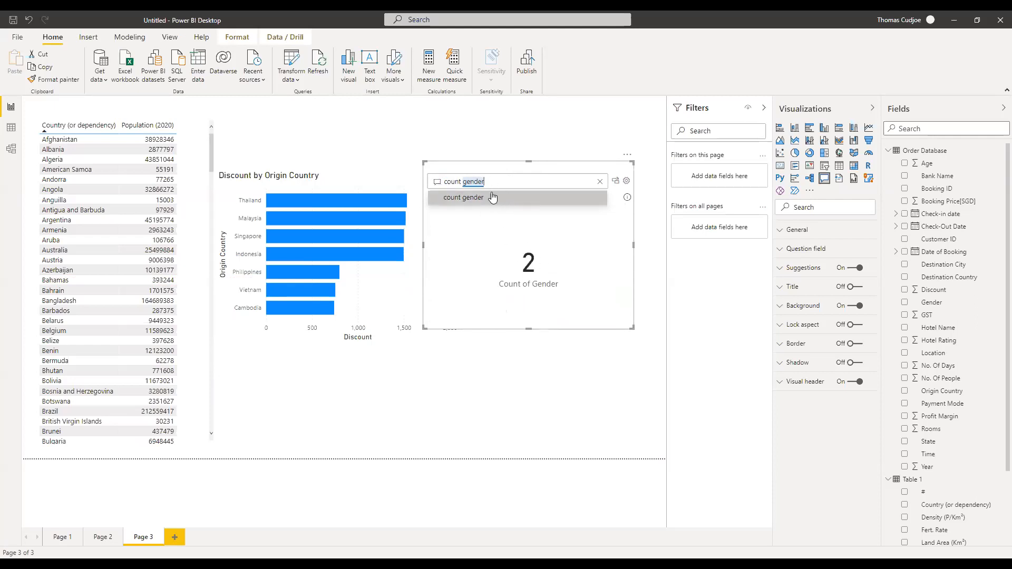
Refine it to 'count of gender by gender' and select the question text for replacing.
click(463, 180)
text(of gender bygen)
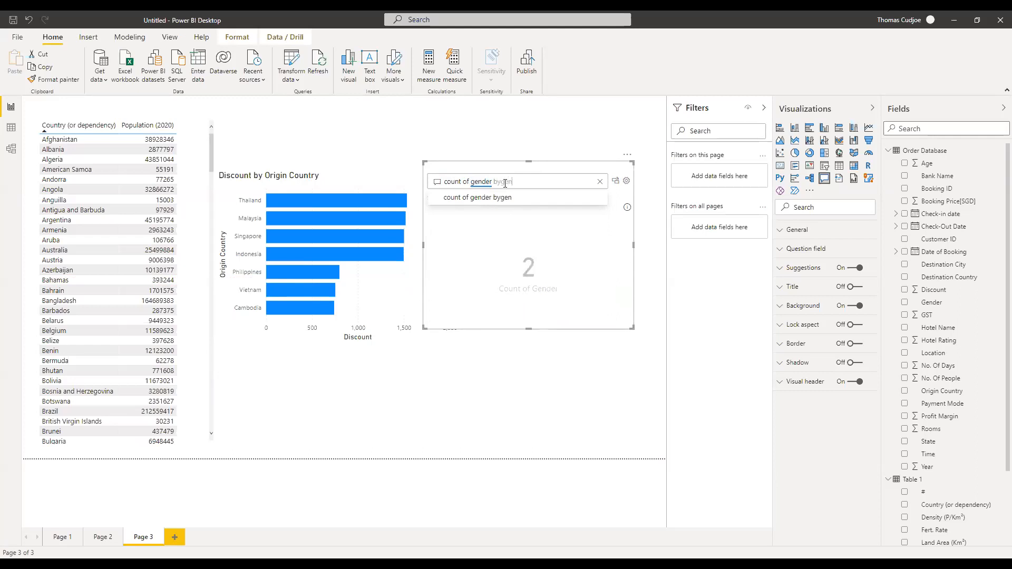
key(BackSpace)
key(BackSpace)
key(BackSpace)
text(gender)
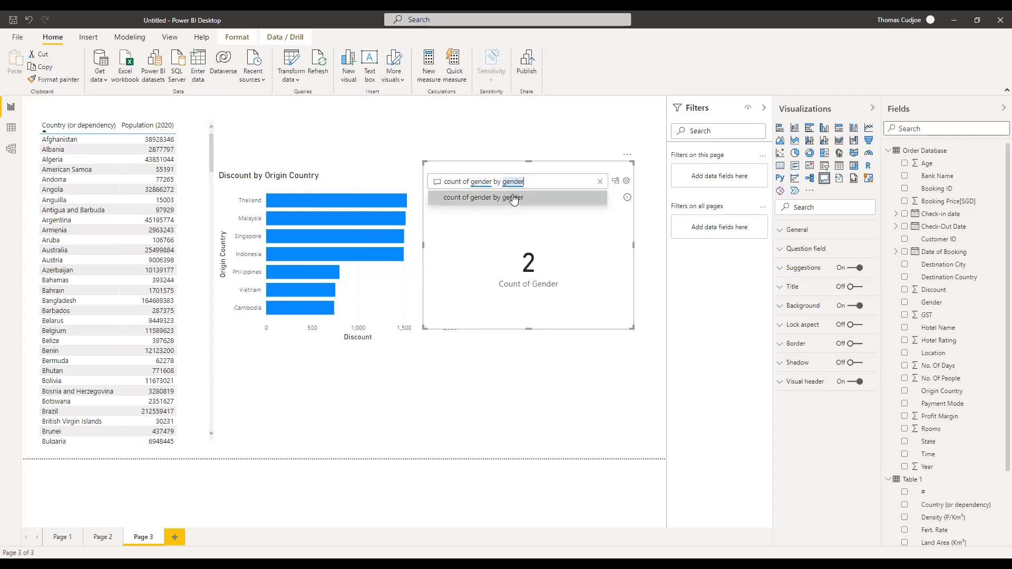
click(509, 201)
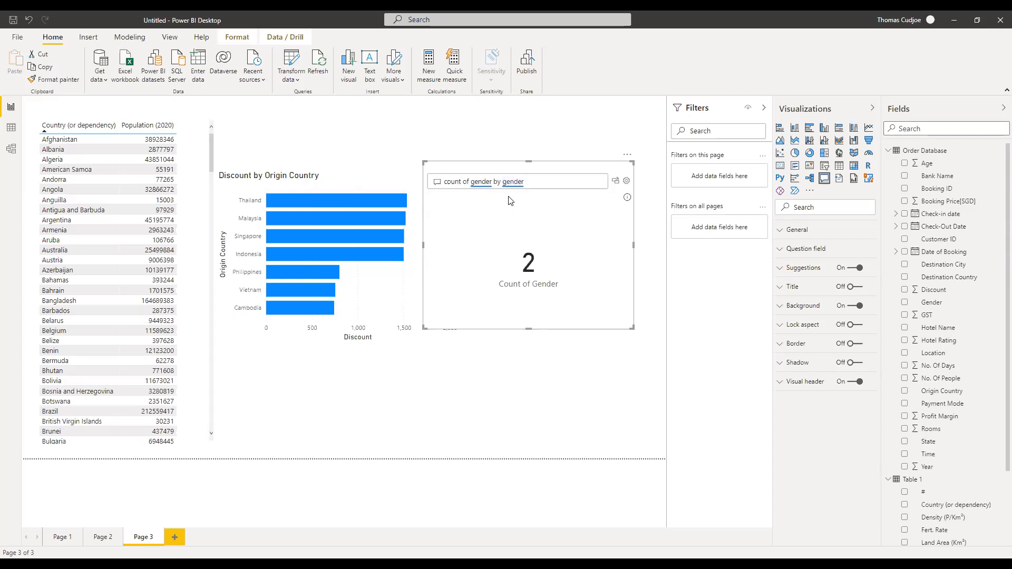
double_click(540, 183)
triple_click(544, 183)
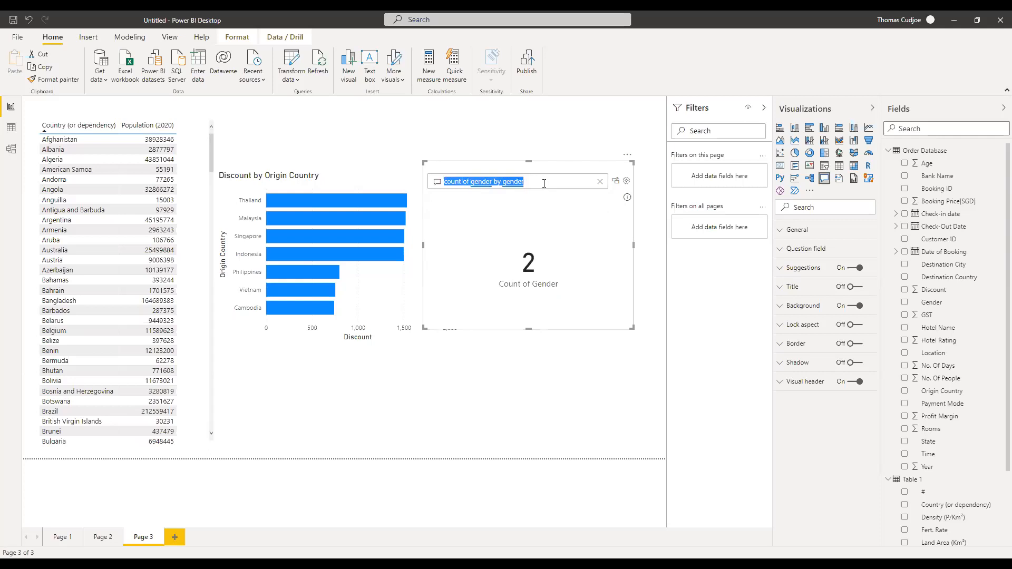
click(548, 183)
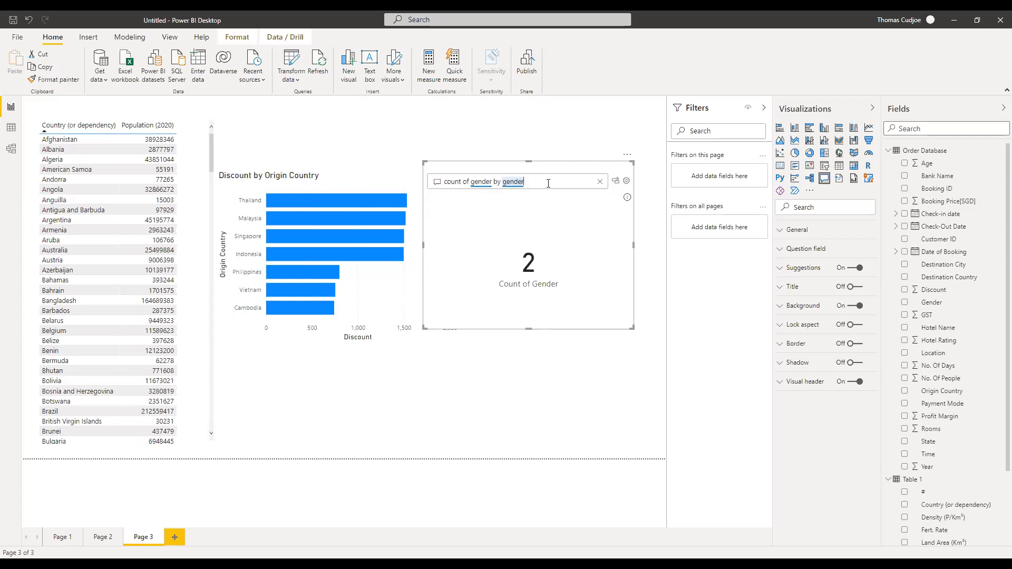
drag(493, 182, 444, 181)
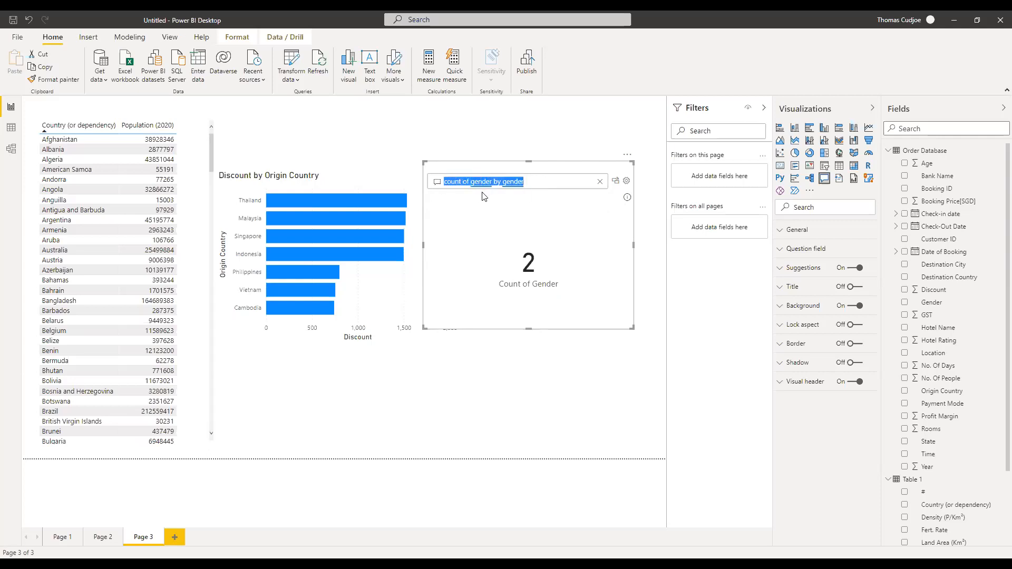
Ask 'count customer id by gender on a pie', convert it to a standard pie chart, and resize it.
text(custom)
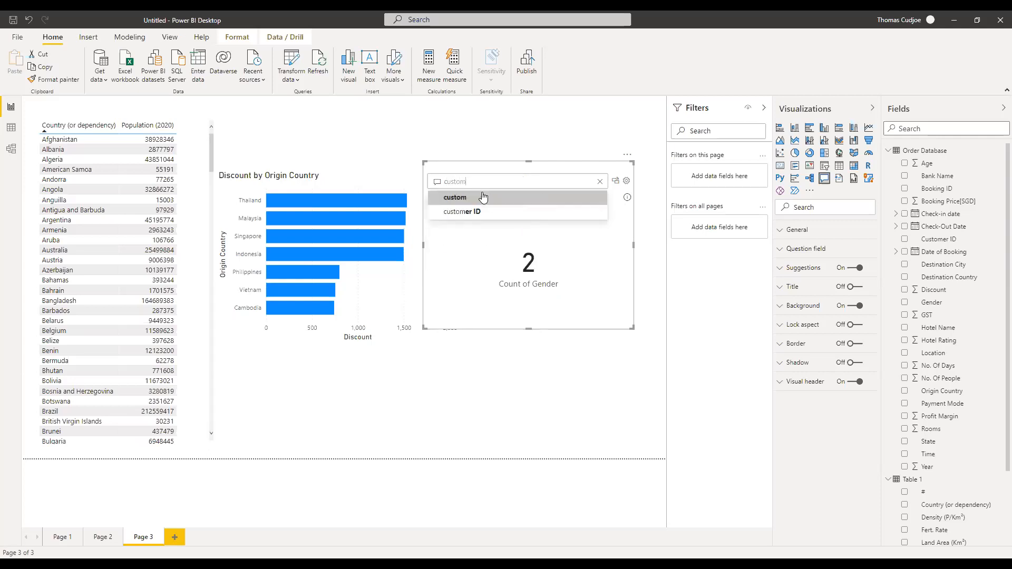
click(482, 197)
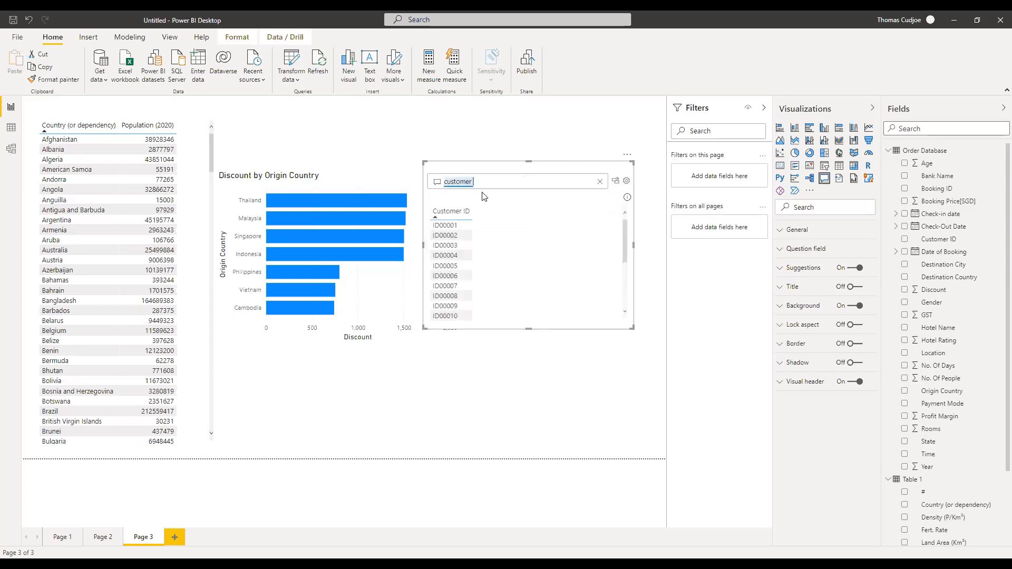
text(by)
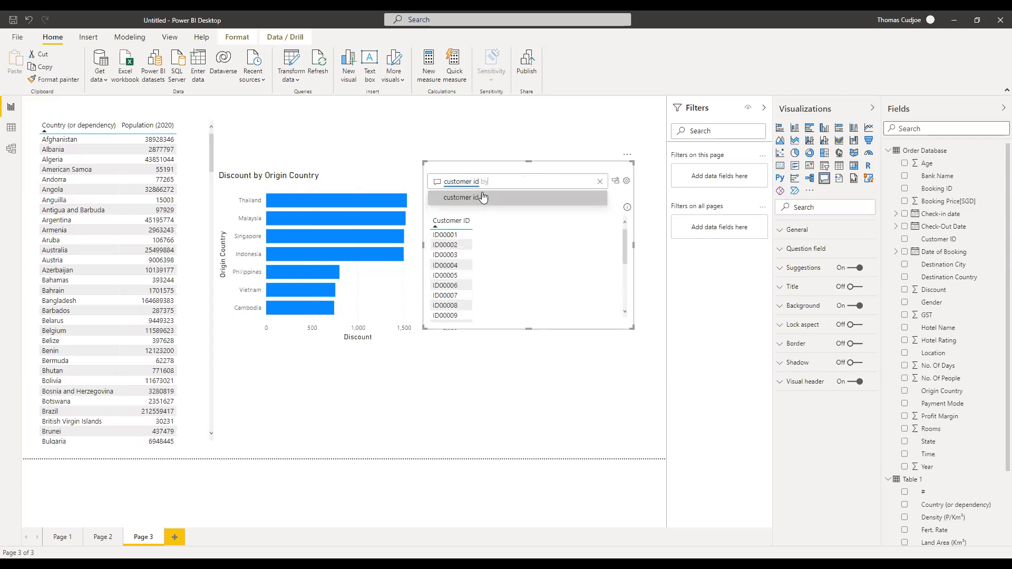
text( gender)
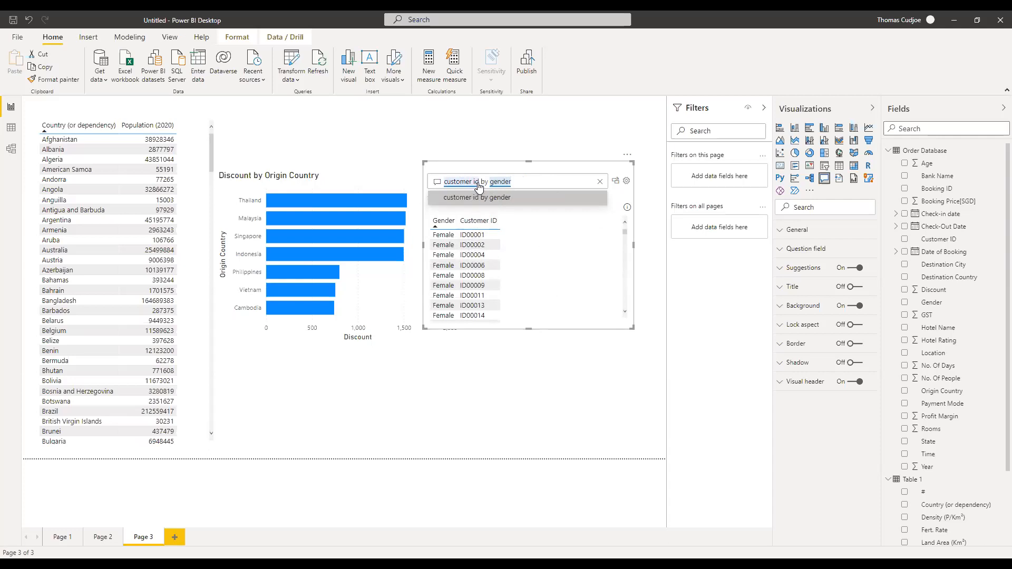
text(cunt)
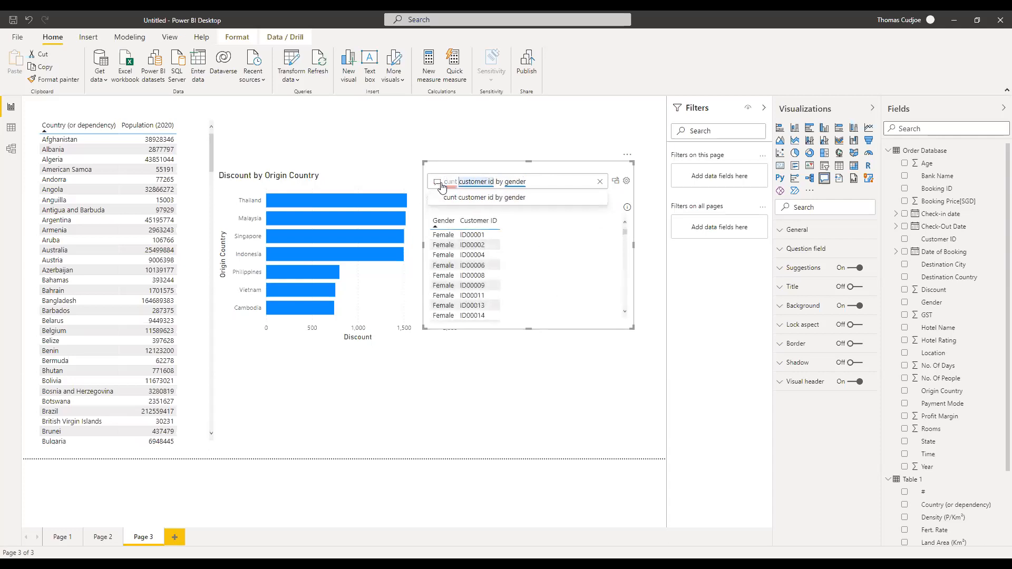
key(BackSpace)
key(BackSpace)
key(BackSpace)
key(BackSpace)
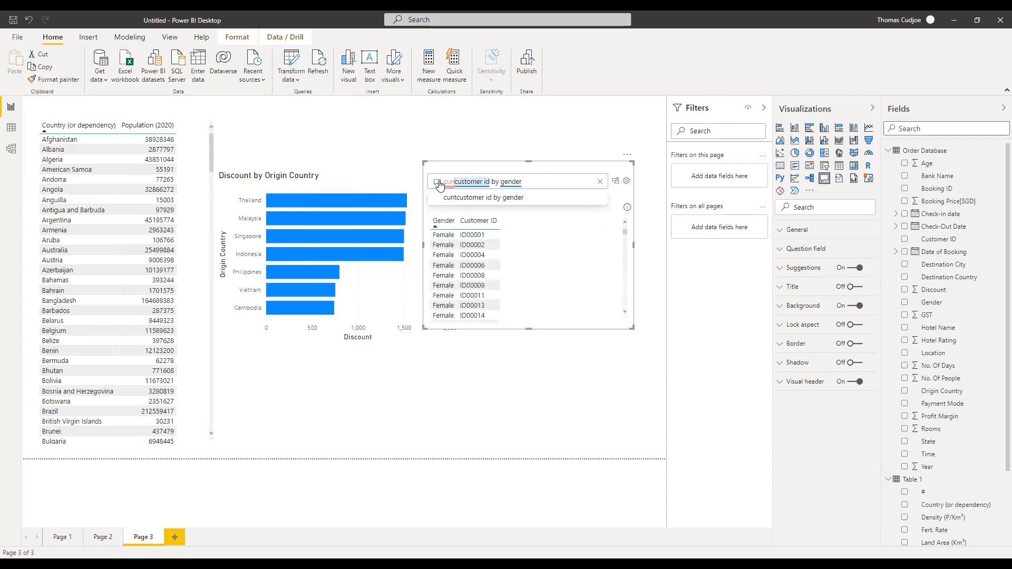
text(ount)
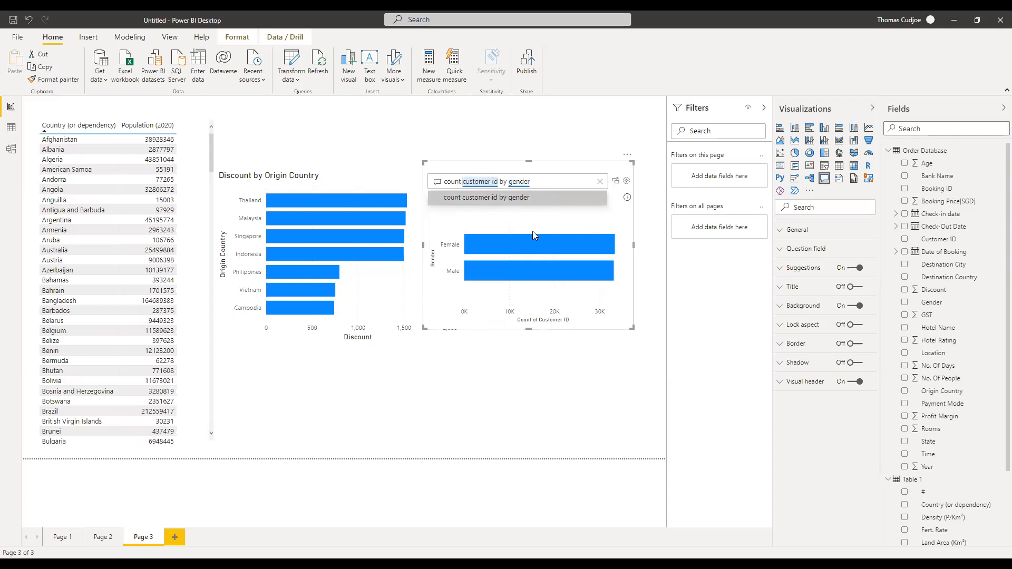
click(539, 182)
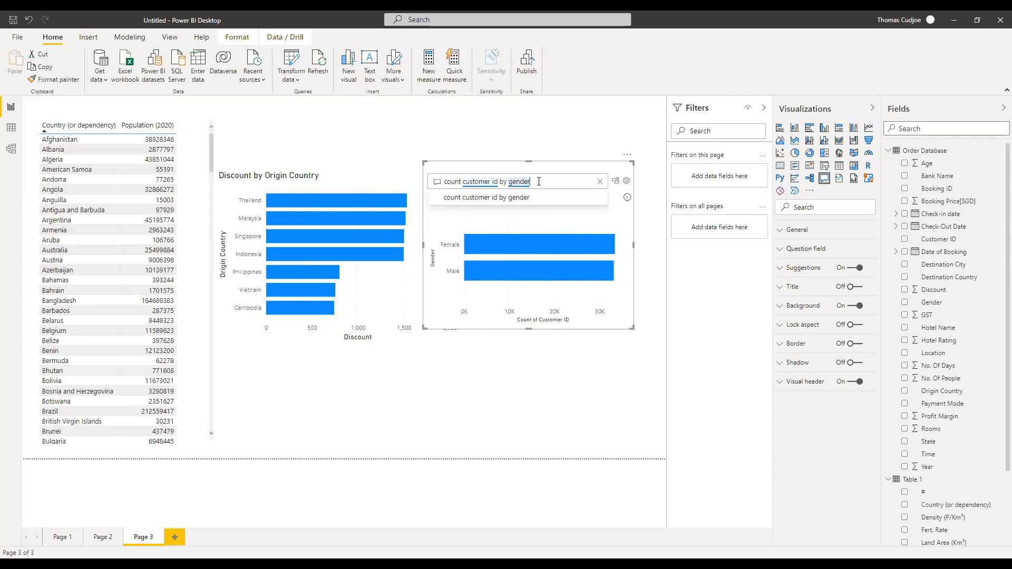
text(om)
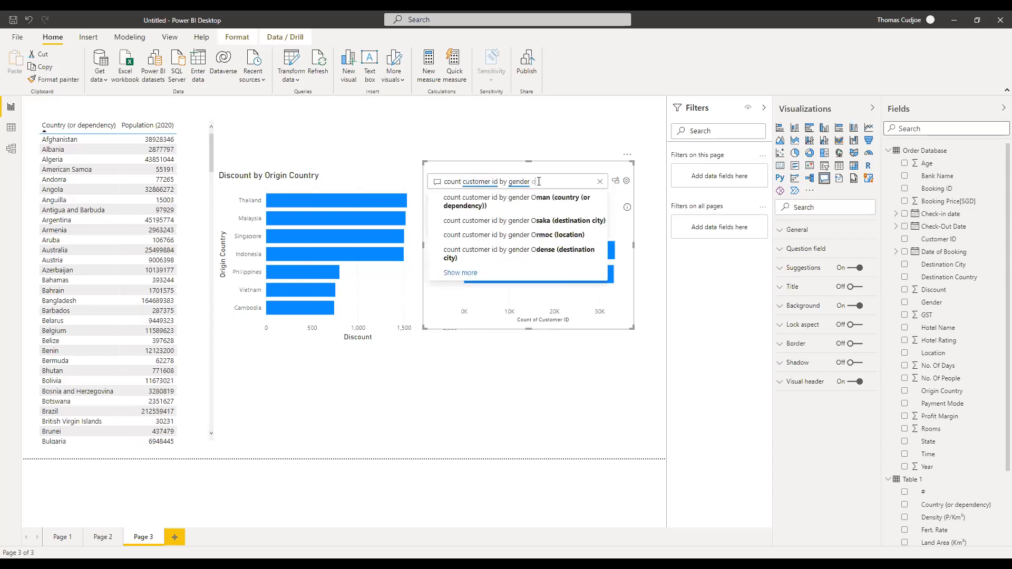
text( a pie)
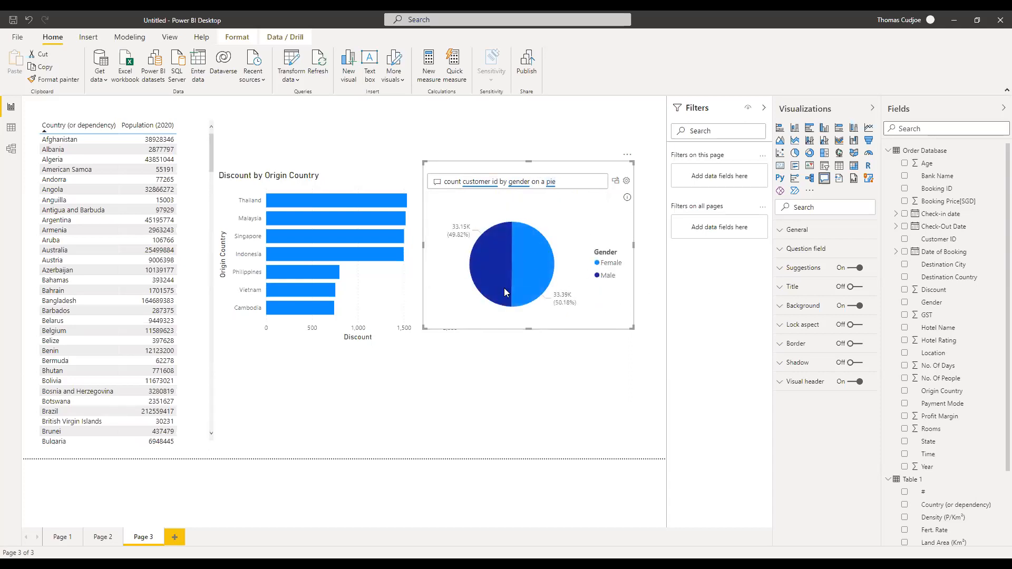
click(615, 182)
drag(630, 328, 649, 305)
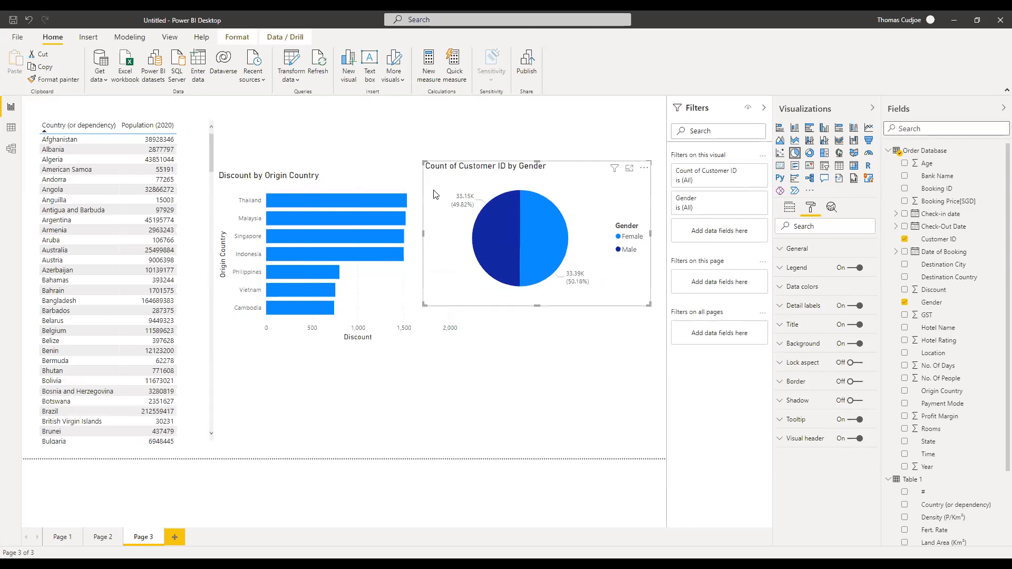
Delete the pie chart, the Discount by Origin Country chart and the country population table.
key(Delete)
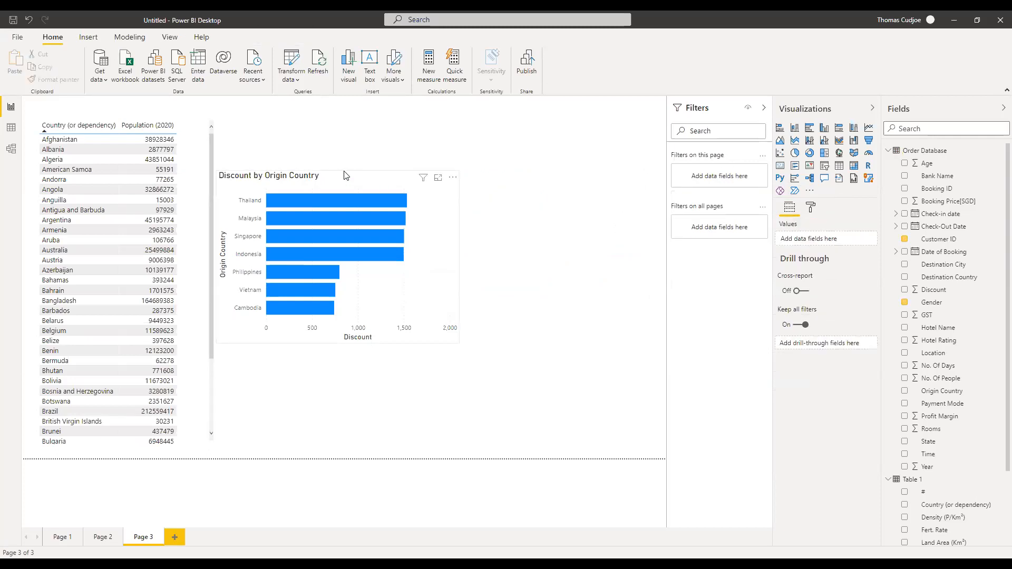
click(345, 176)
key(Delete)
click(193, 129)
key(Delete)
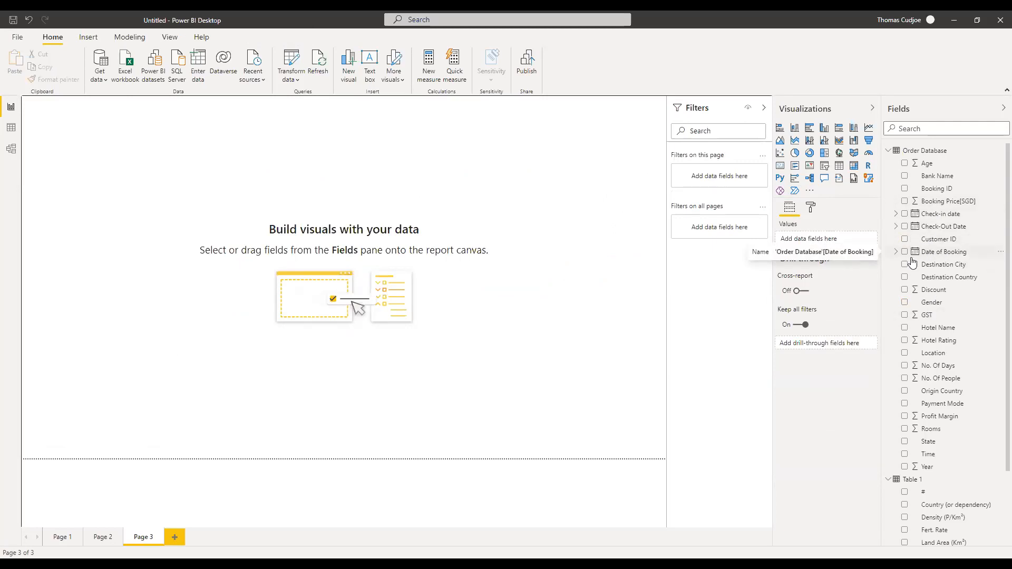
Build a stacked column chart of Discount by Date of Booking Year and enlarge it.
click(895, 253)
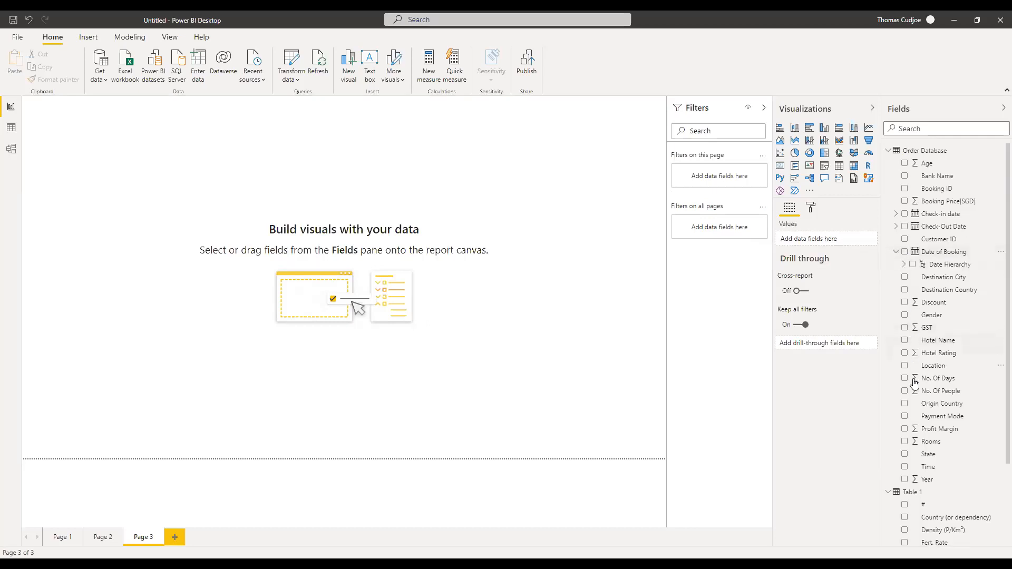
click(904, 264)
click(921, 278)
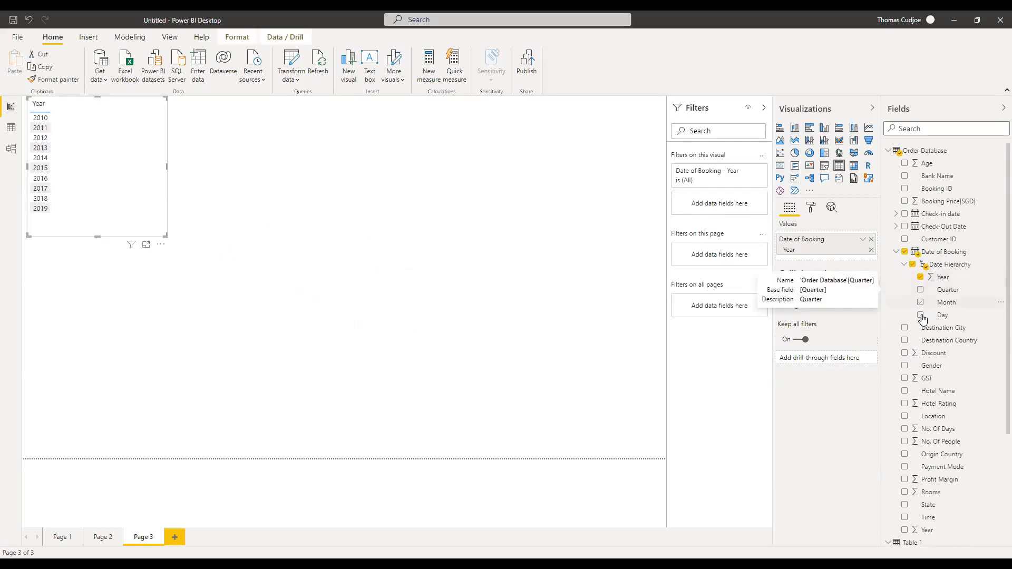
click(904, 354)
drag(164, 236, 267, 286)
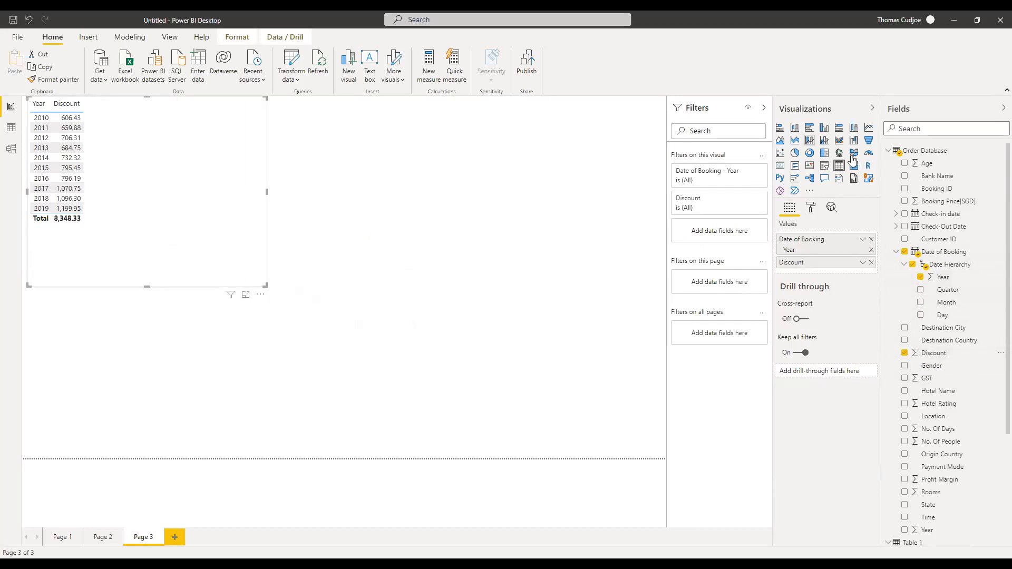
click(794, 127)
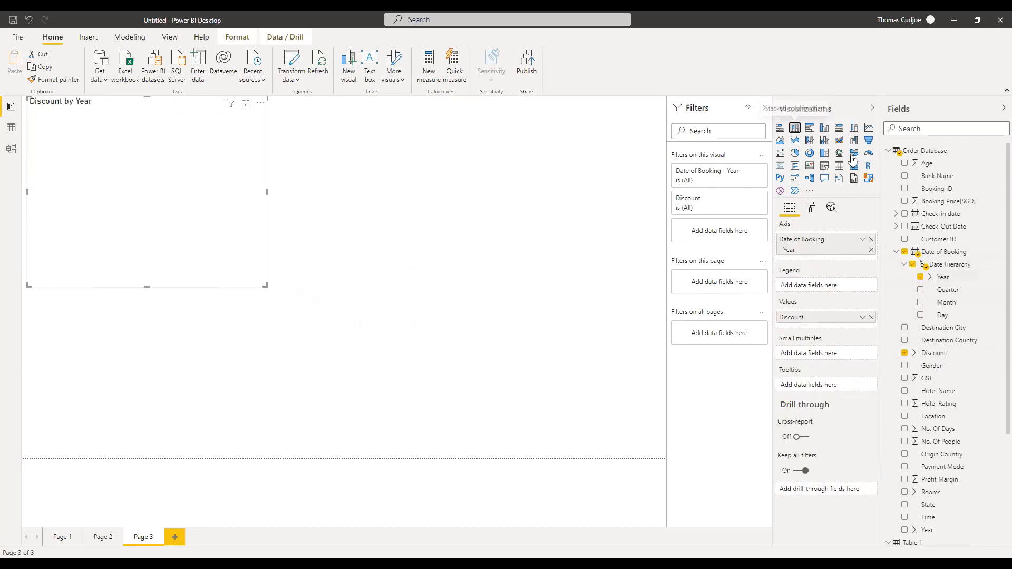
drag(265, 285, 485, 431)
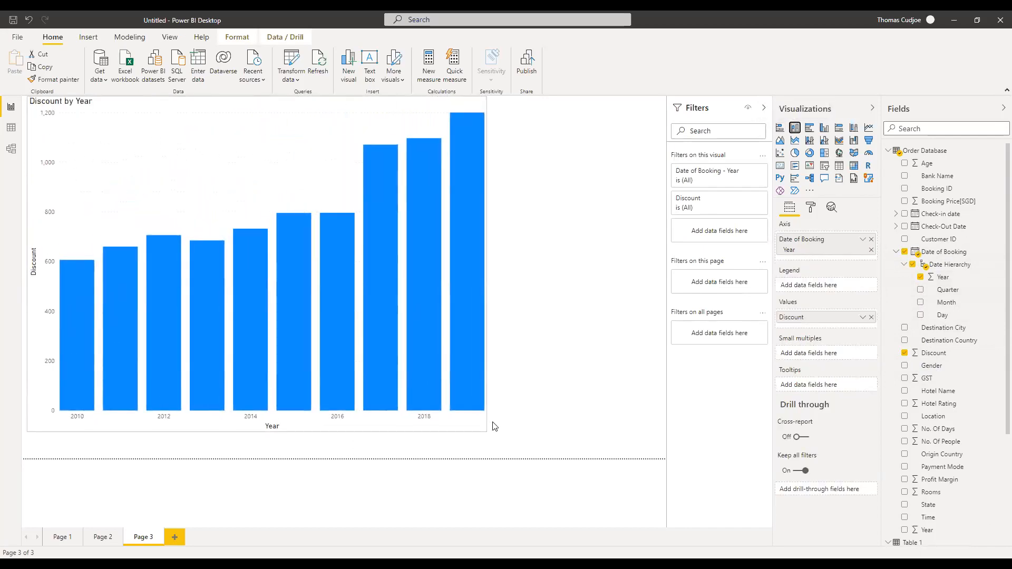
Glance at the chart's analysis options, then stretch the Discount by Year chart wider and taller.
right_click(382, 212)
mouse_move(429, 271)
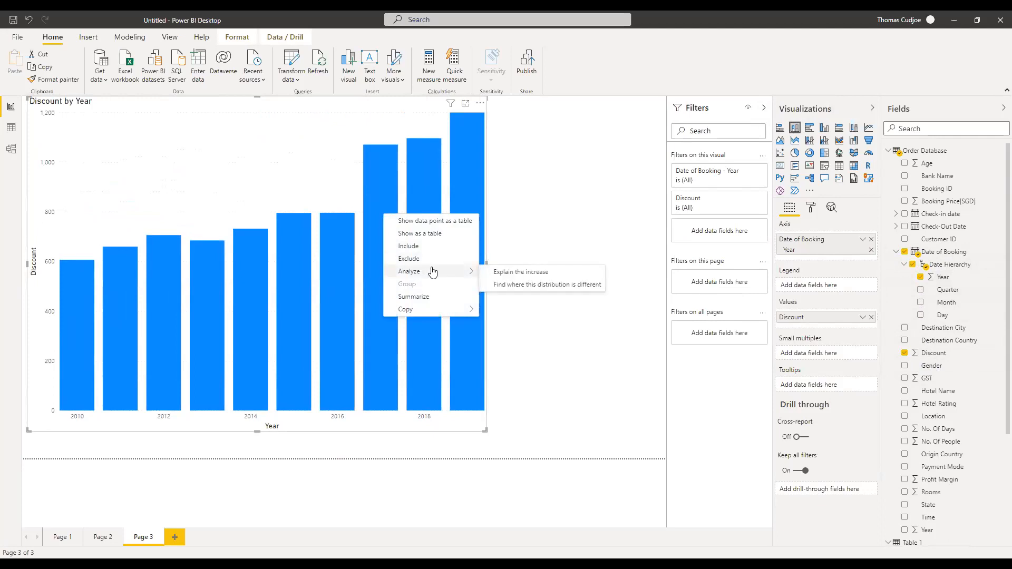
click(531, 232)
drag(483, 430, 521, 436)
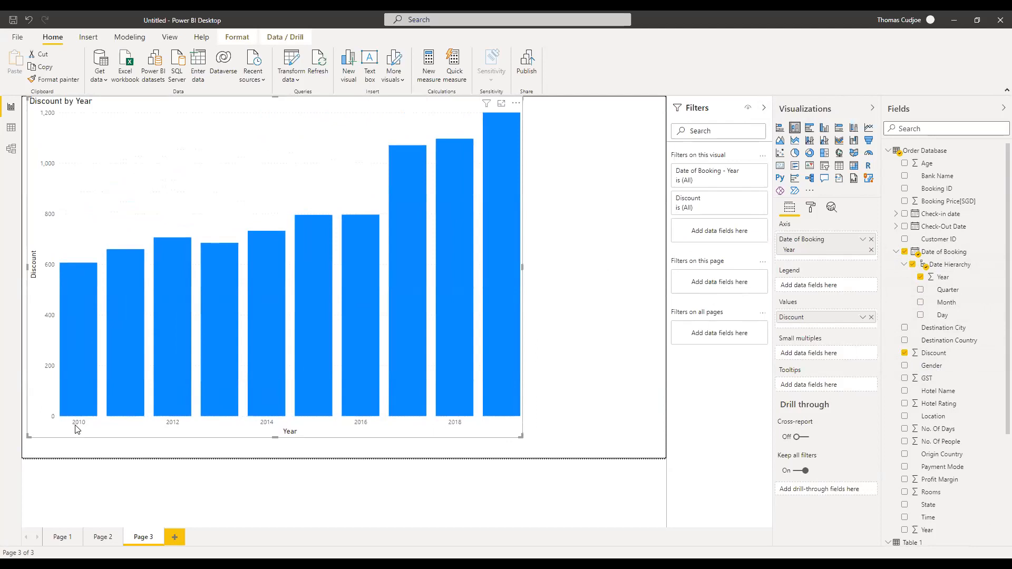
Set the Discount by Year chart's X axis type to Categorical so each year 2010–2019 is its own column.
click(811, 207)
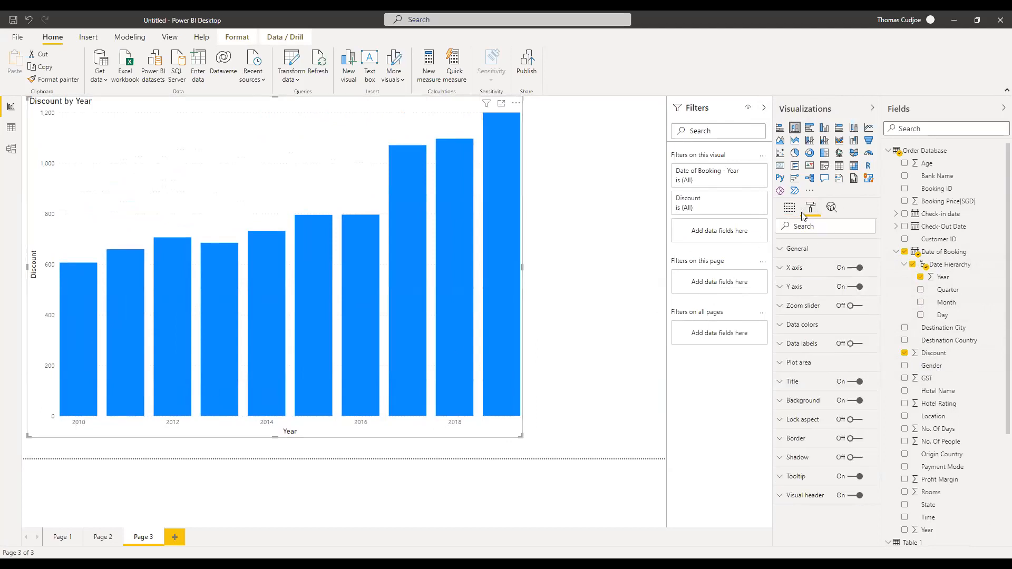
click(794, 268)
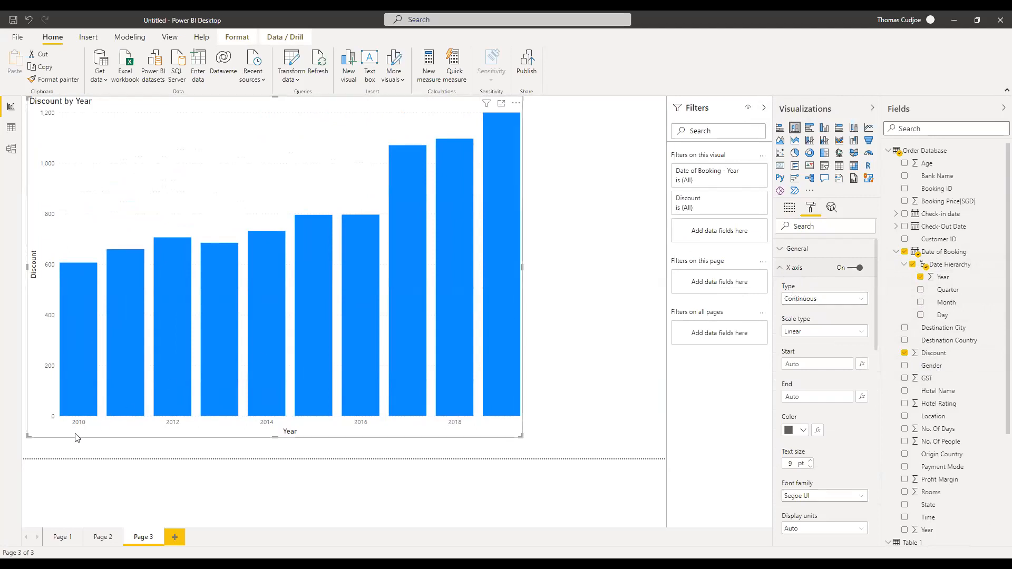
click(859, 298)
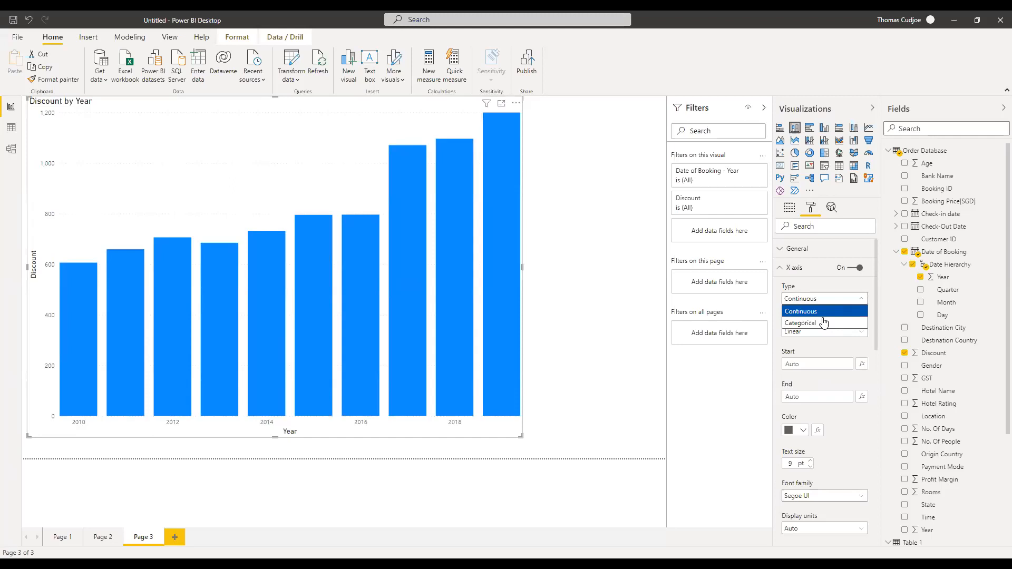
click(822, 323)
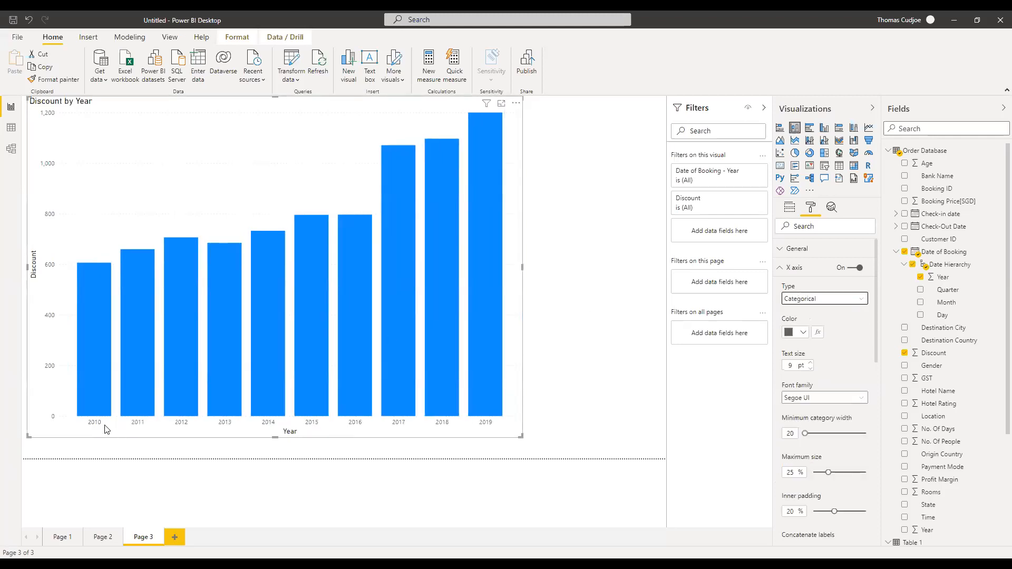
click(577, 353)
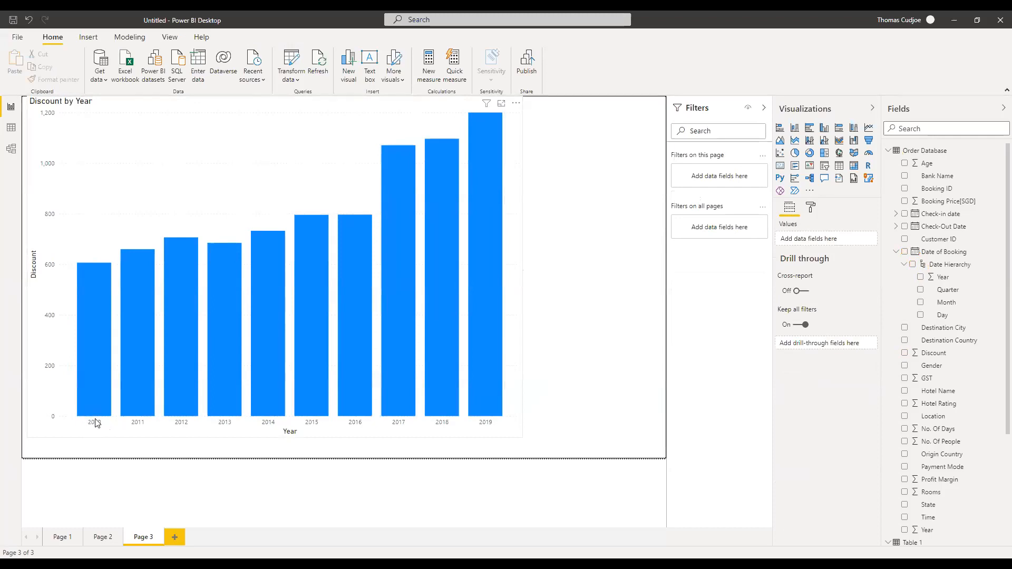
Turn on data labels so every column of the Discount by Year chart shows its value.
click(364, 114)
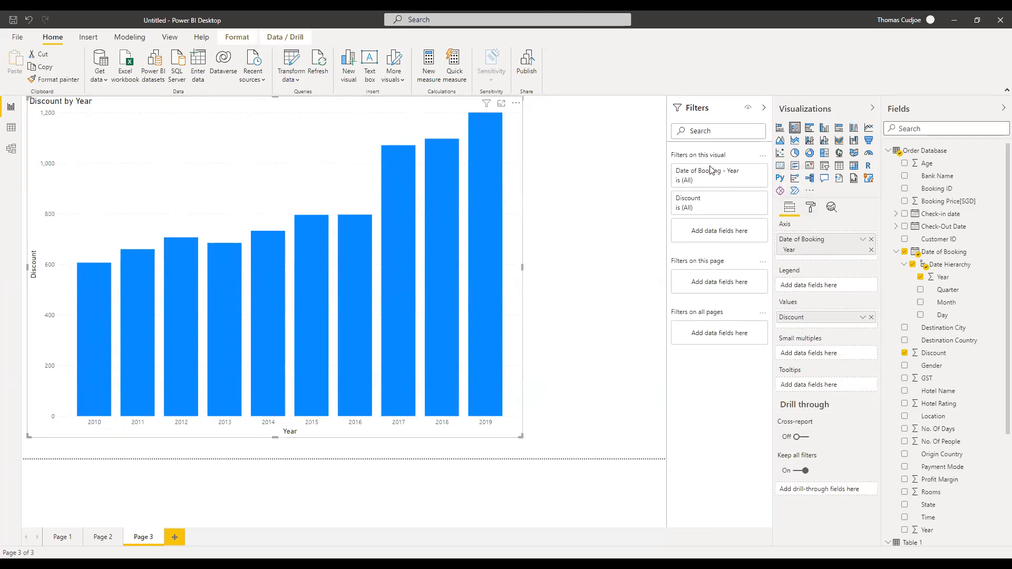
click(812, 209)
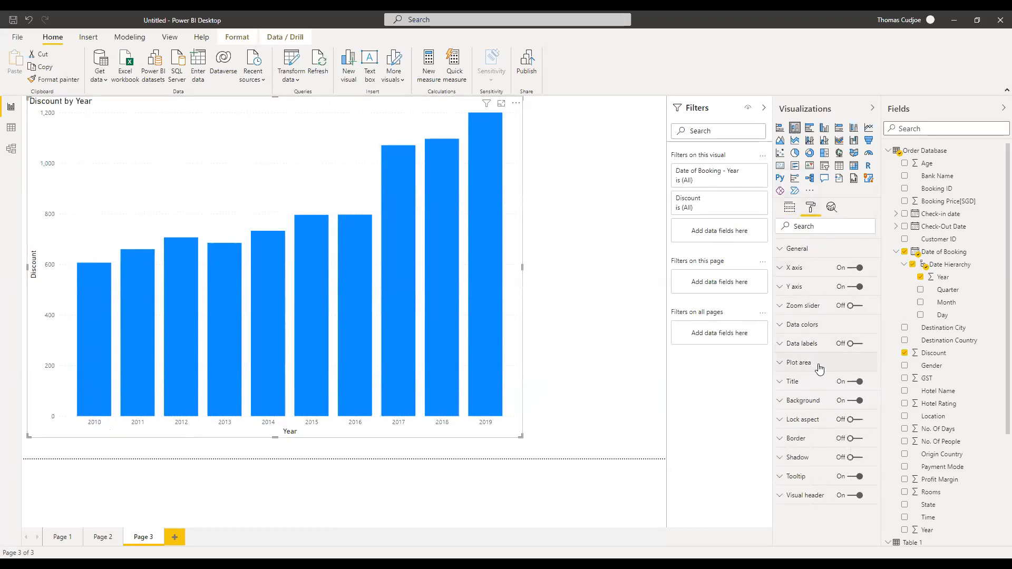
click(854, 344)
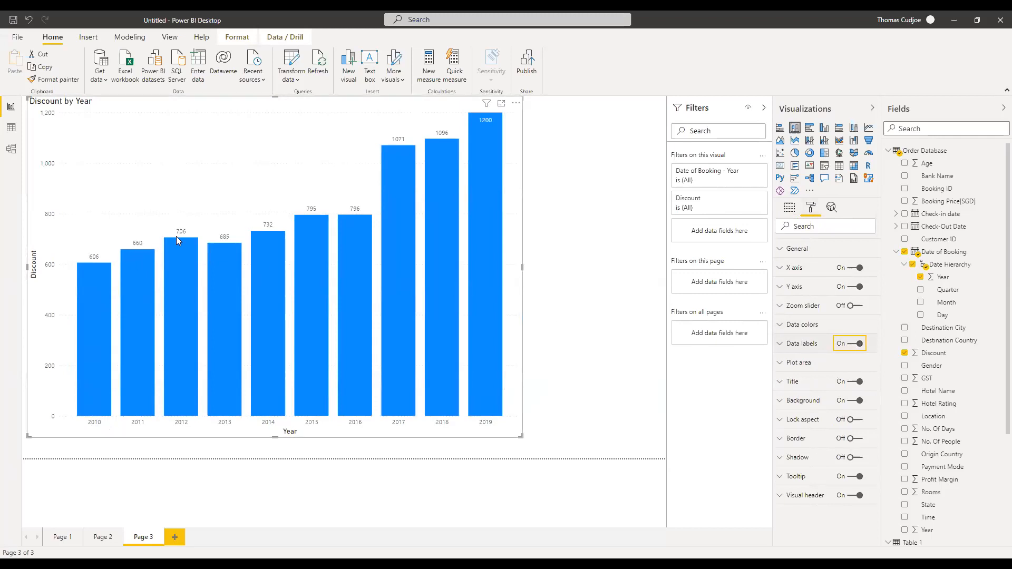
click(547, 218)
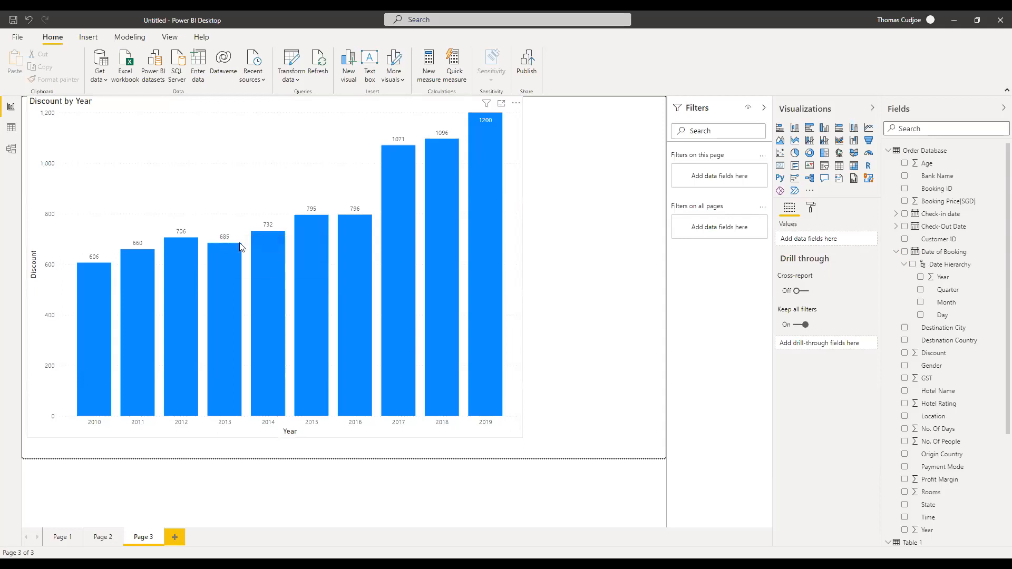
Bring up the analysis options on the 2013 column, then dismiss them without choosing anything.
mouse_move(226, 269)
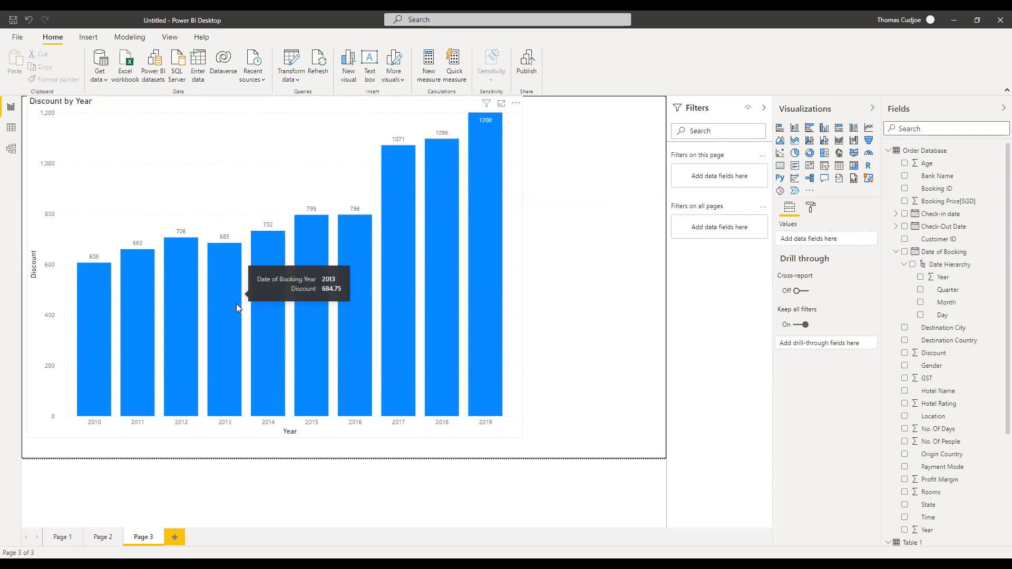
right_click(226, 271)
mouse_move(259, 332)
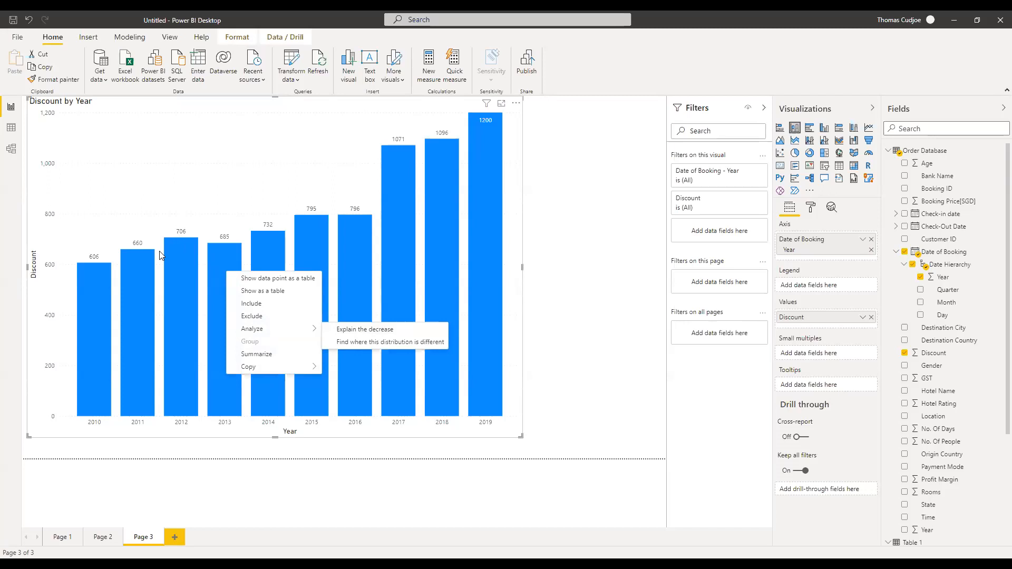
click(402, 166)
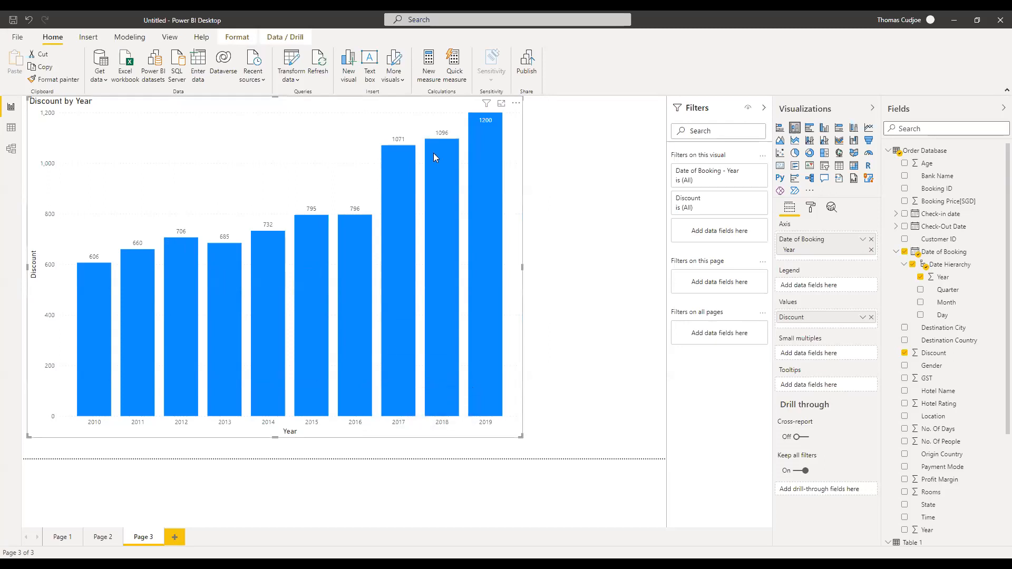
Run Analyze > Explain the increase on the 2017 discount column.
right_click(394, 169)
mouse_move(439, 232)
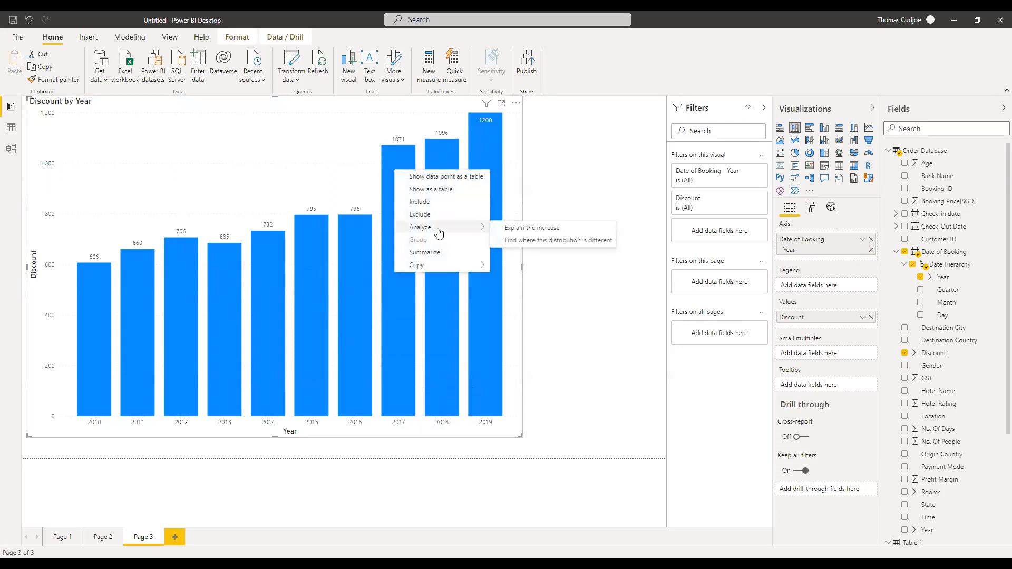
click(531, 234)
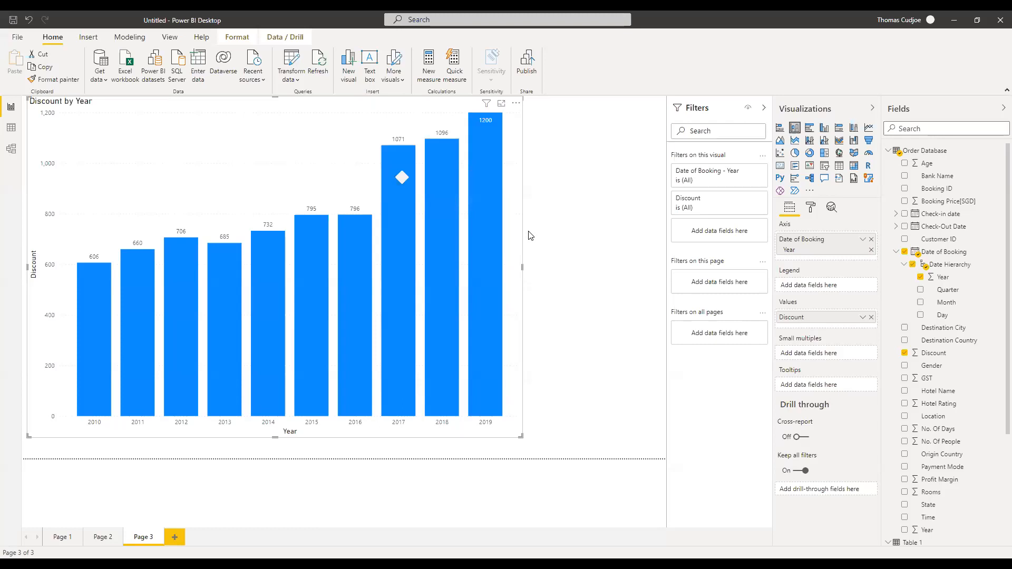
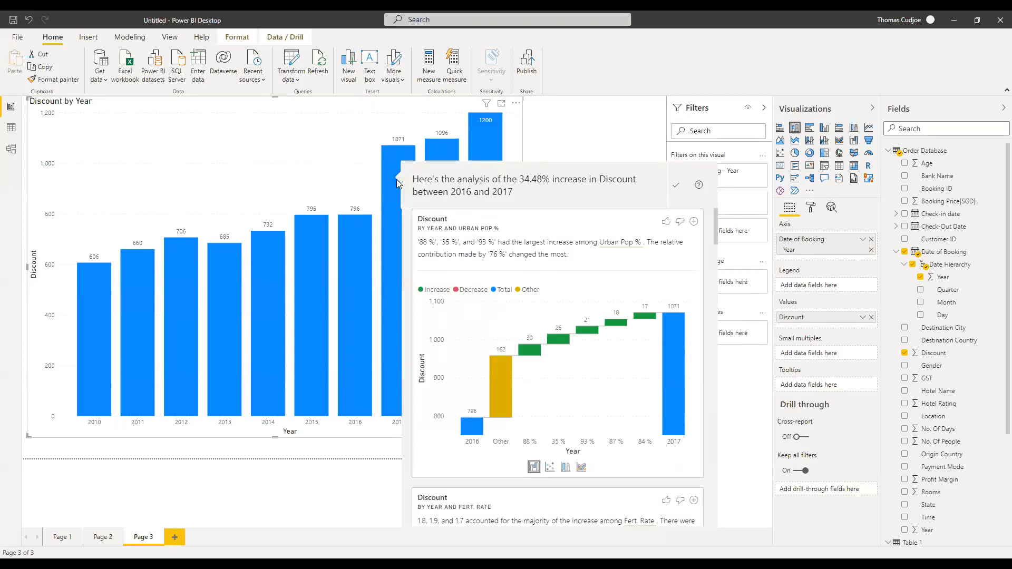
Scroll the insight cards down to the Discount by Year and Payment Mode explanation.
scroll(511, 298, down, 2)
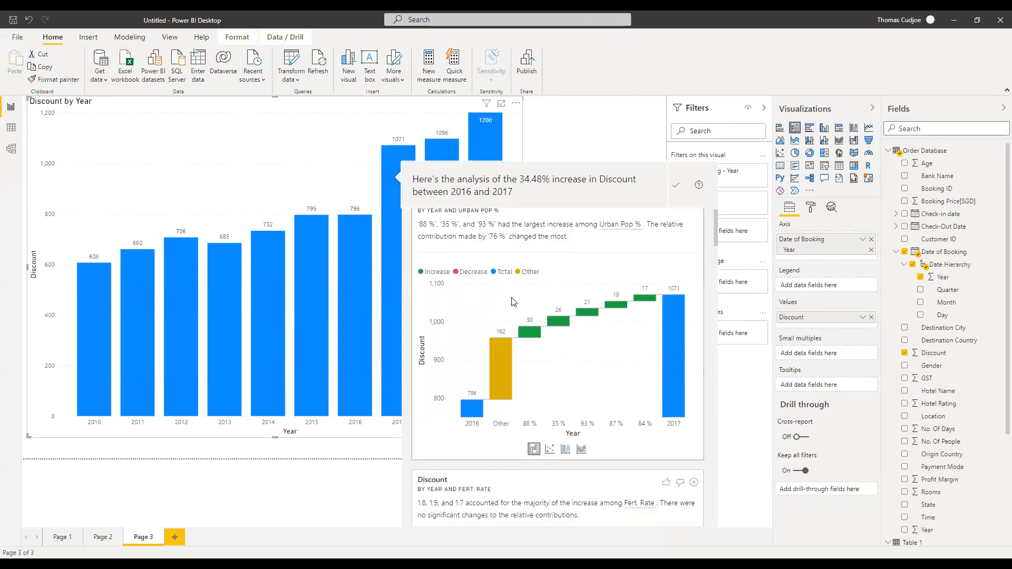
scroll(511, 298, up, 2)
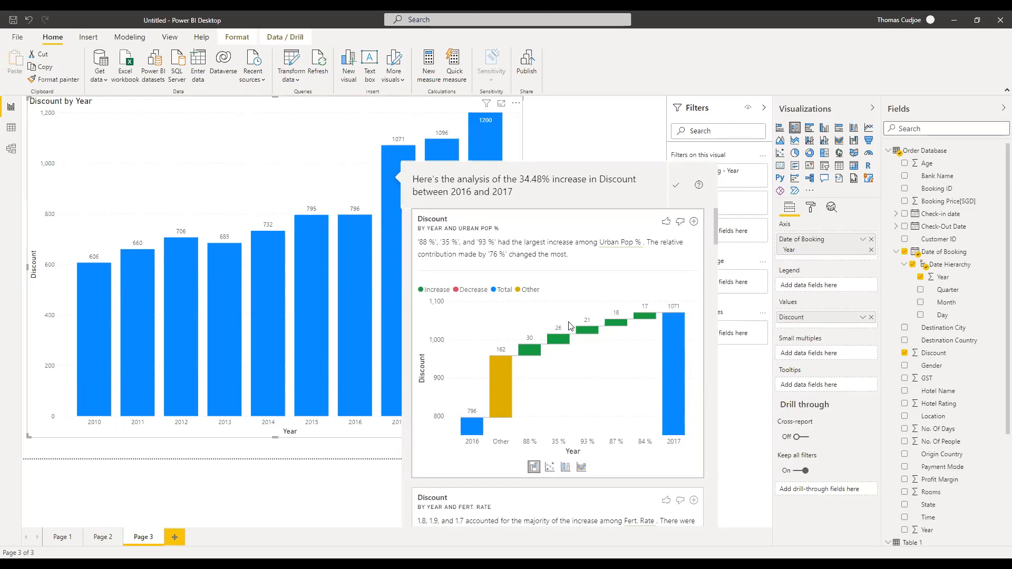
scroll(569, 323, down, 10)
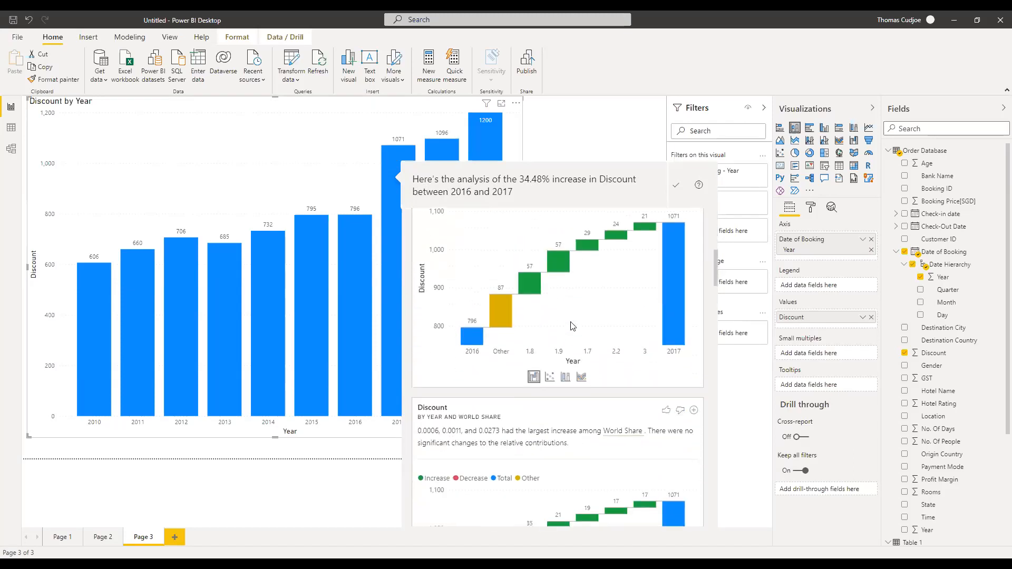
scroll(572, 325, down, 10)
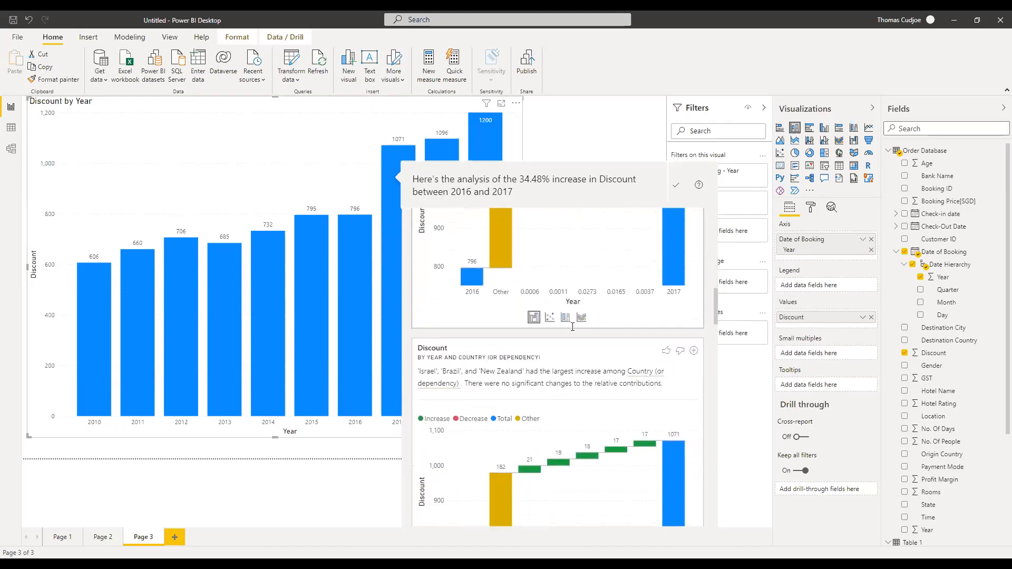
scroll(572, 327, down, 2)
scroll(527, 342, up, 4)
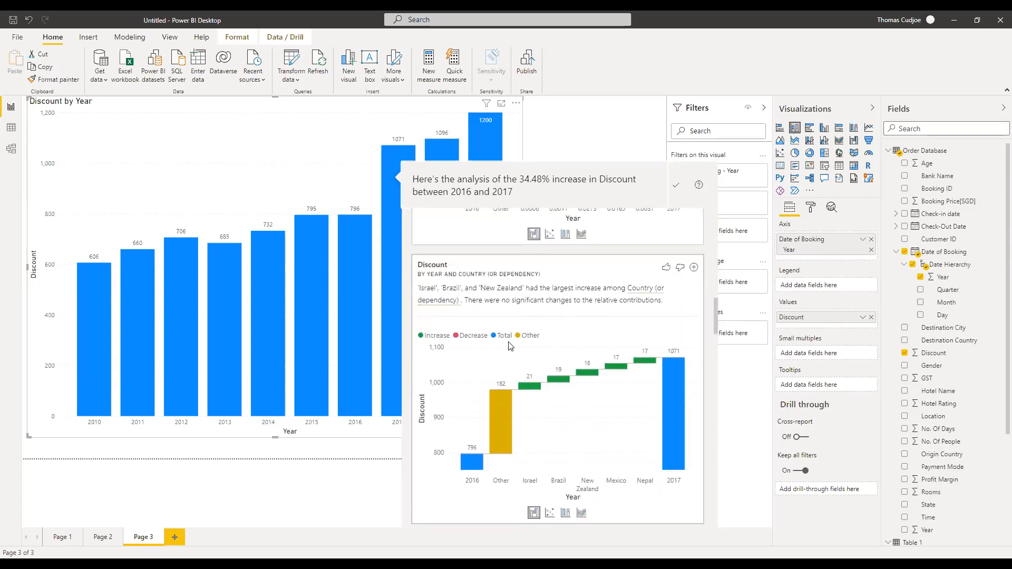
scroll(519, 346, down, 1)
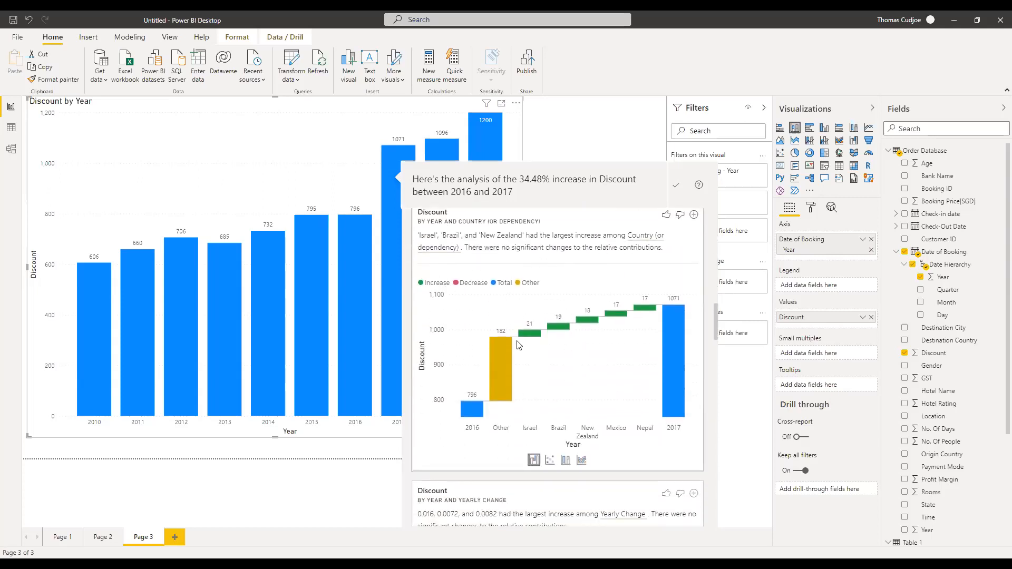
scroll(522, 344, down, 3)
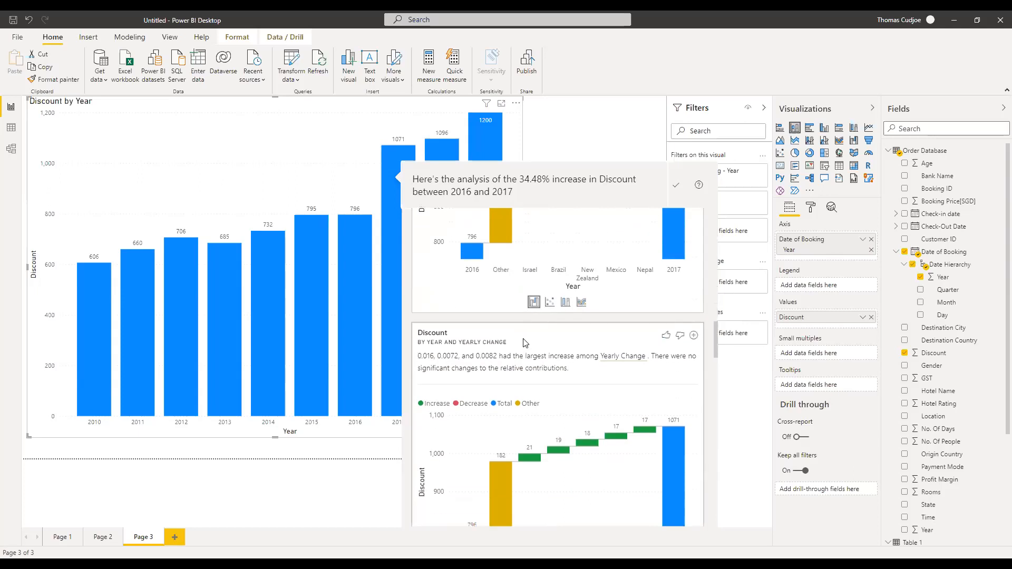
scroll(527, 341, down, 4)
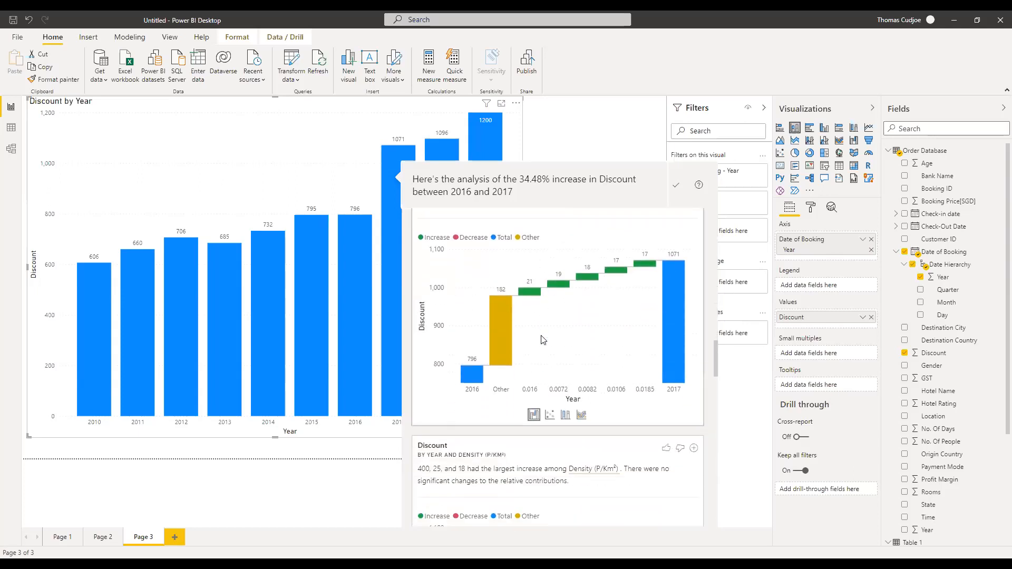
scroll(542, 338, down, 3)
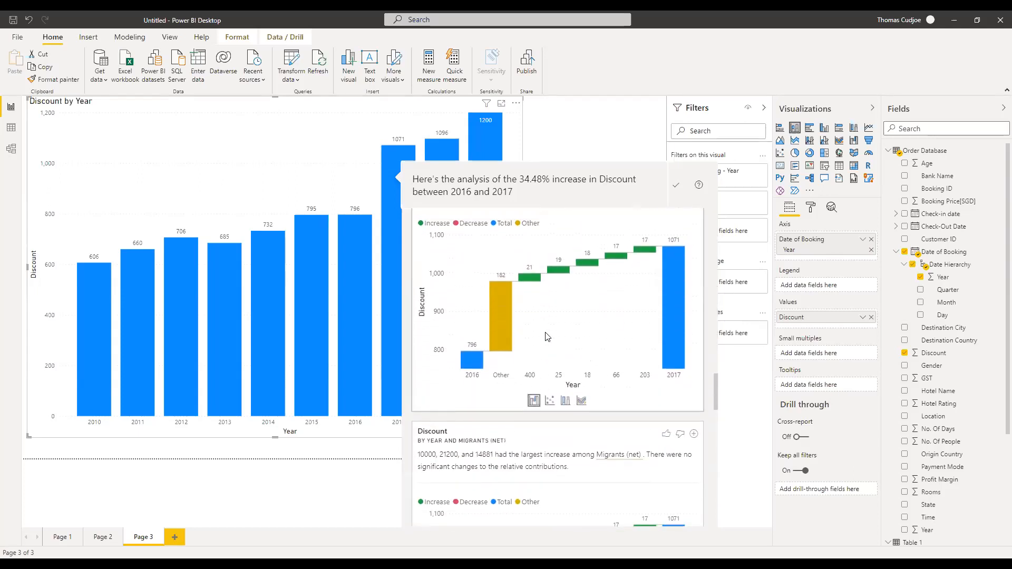
scroll(546, 337, down, 3)
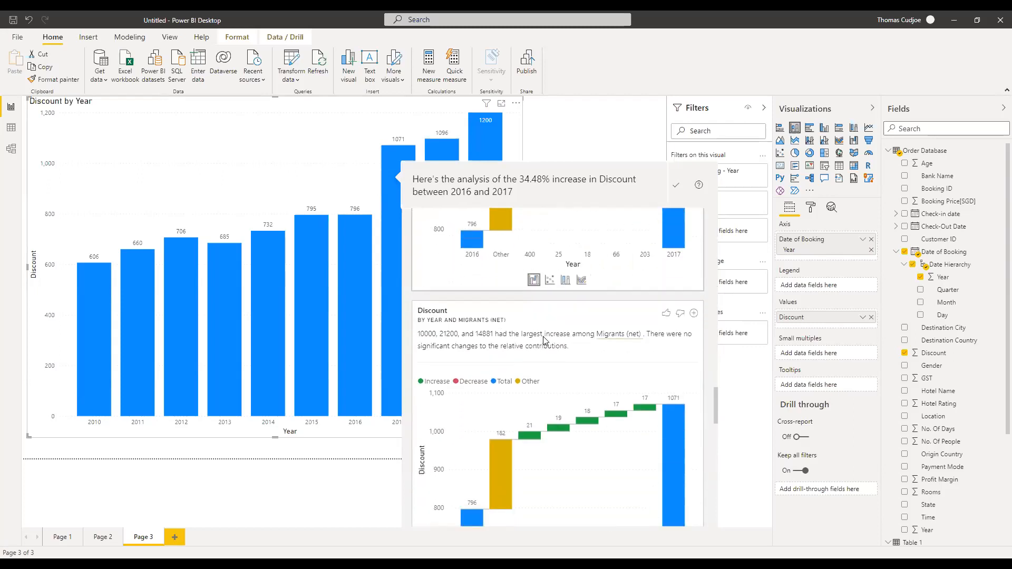
scroll(544, 341, down, 4)
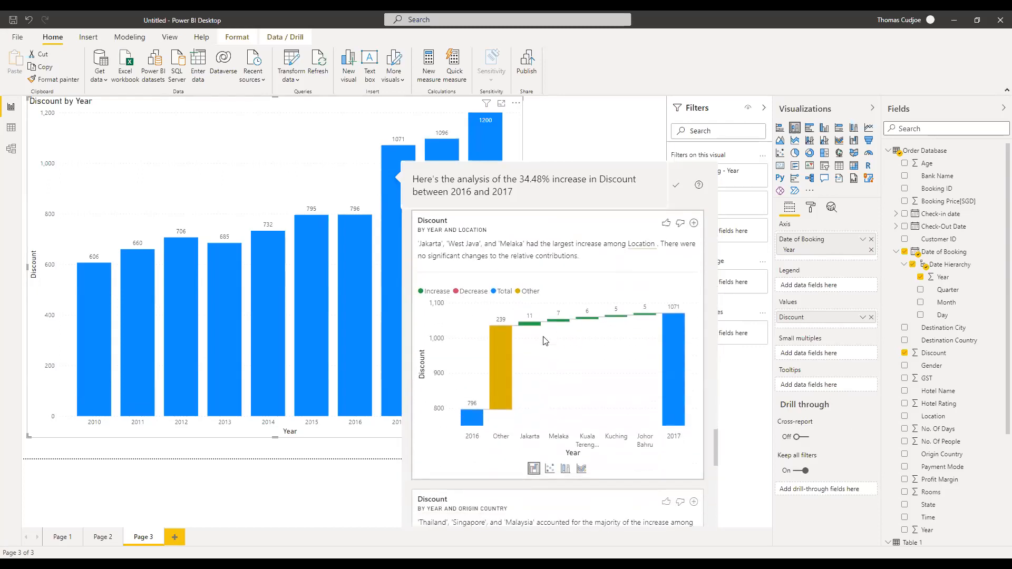
scroll(546, 341, down, 4)
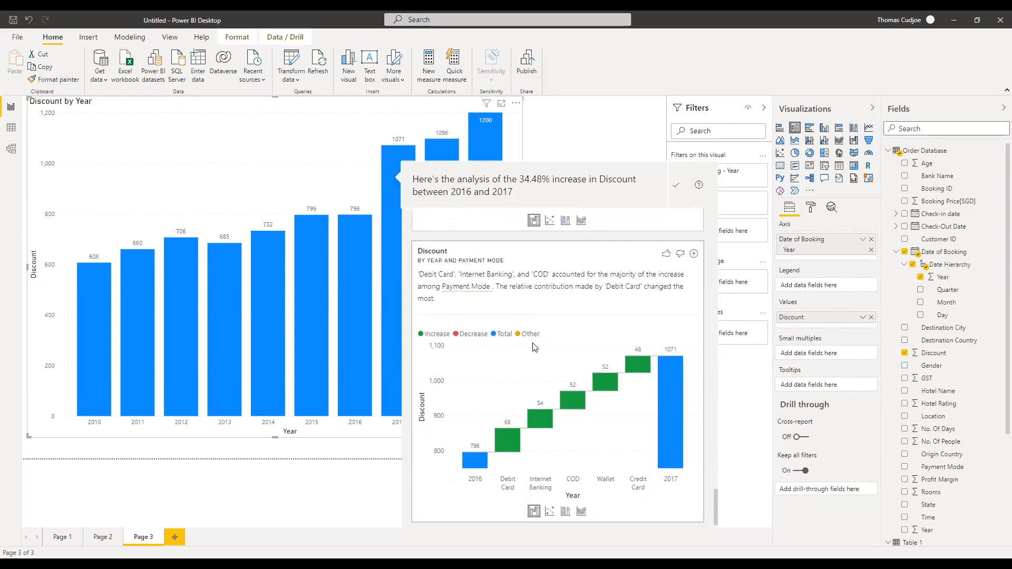
scroll(559, 377, up, 4)
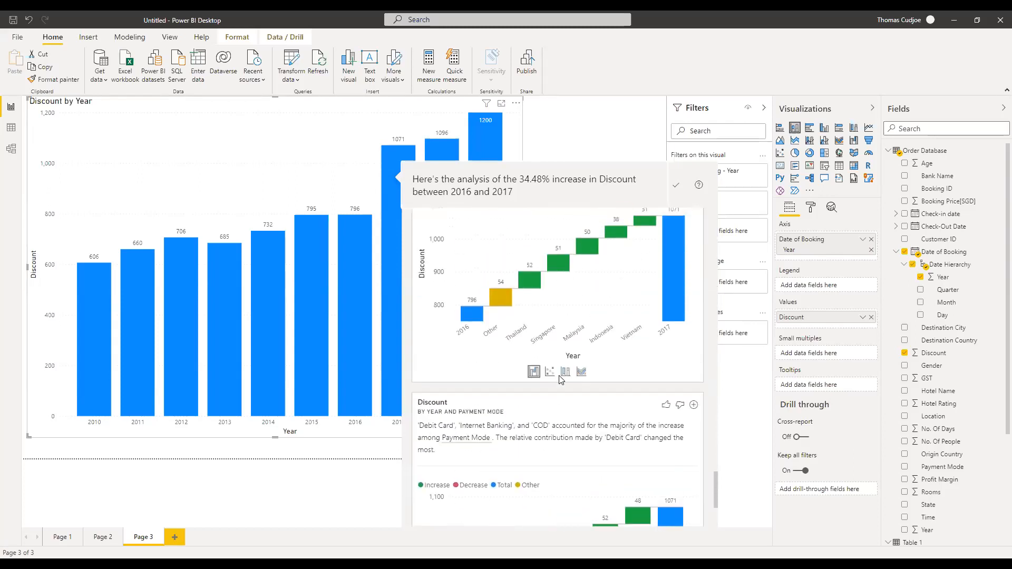
scroll(559, 377, down, 2)
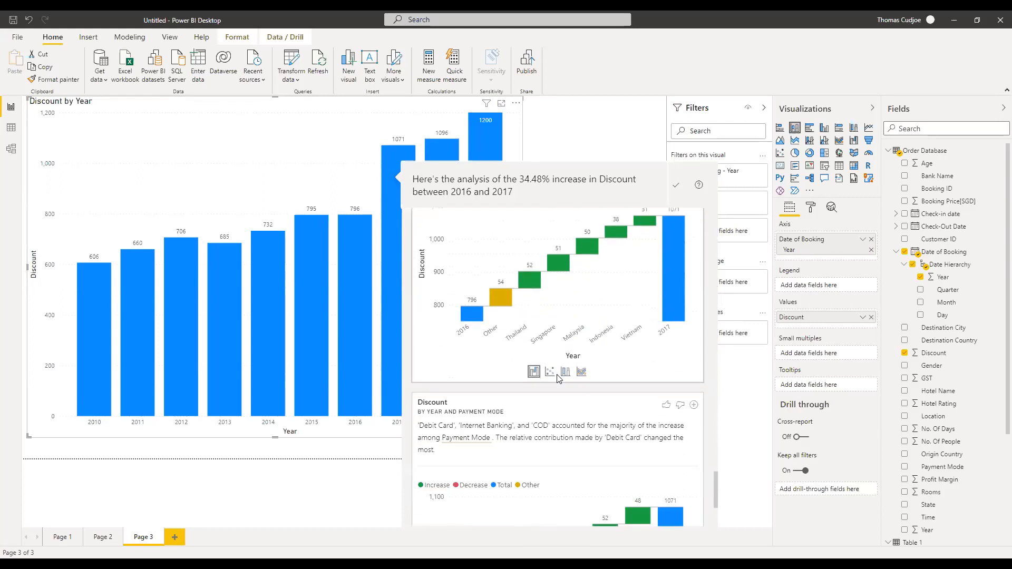
scroll(560, 378, down, 3)
scroll(543, 386, up, 3)
scroll(542, 388, down, 3)
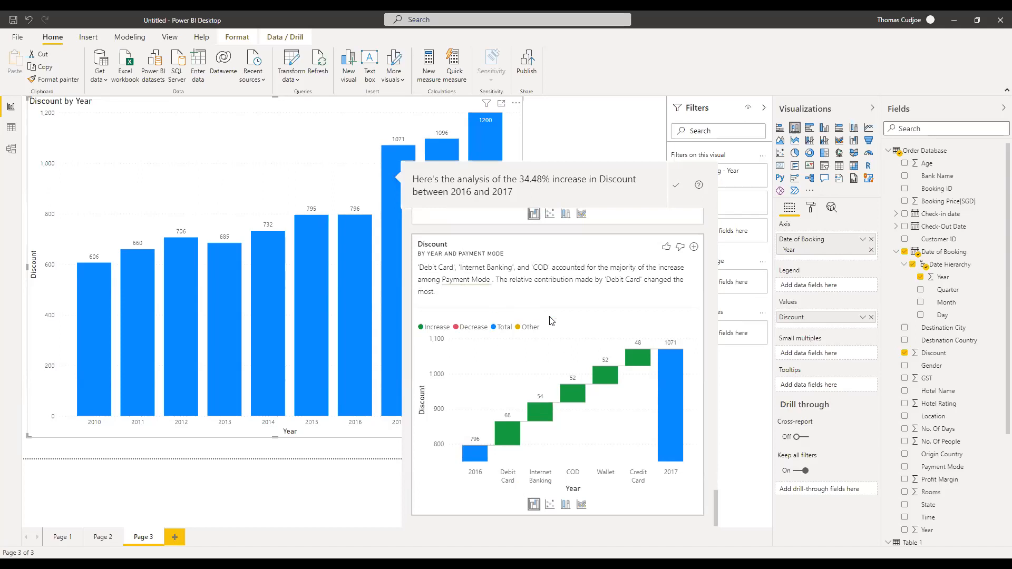
mouse_move(540, 412)
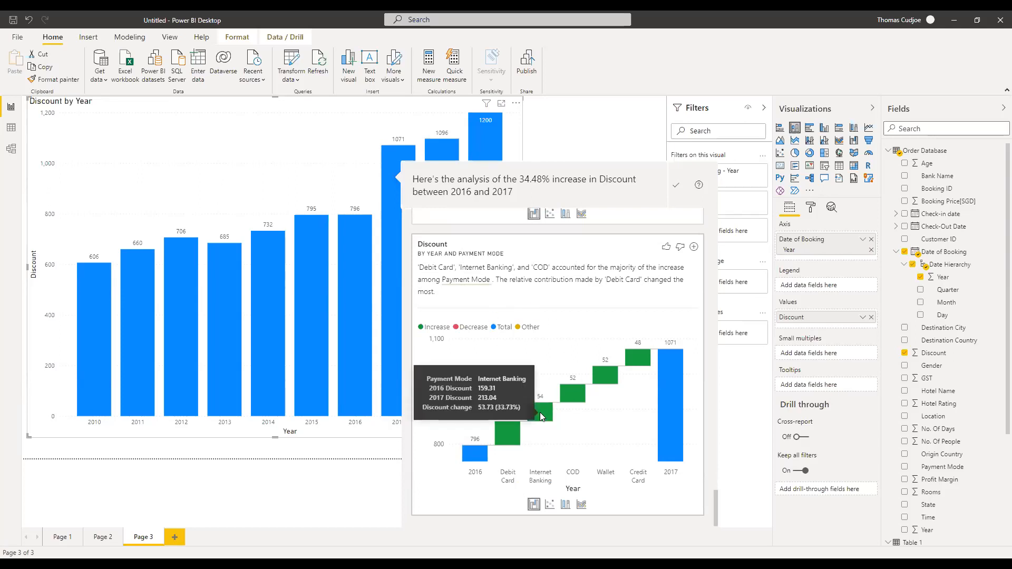
Add the Payment Mode waterfall chart, resize it wider and shorter, and move it to the page's top-left corner.
click(693, 247)
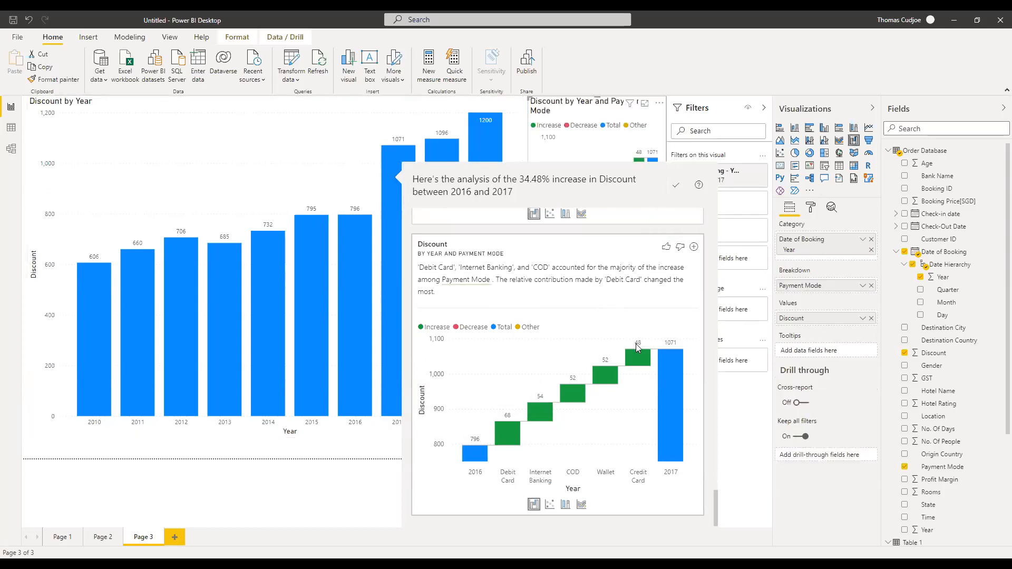
click(608, 161)
drag(608, 161, 267, 162)
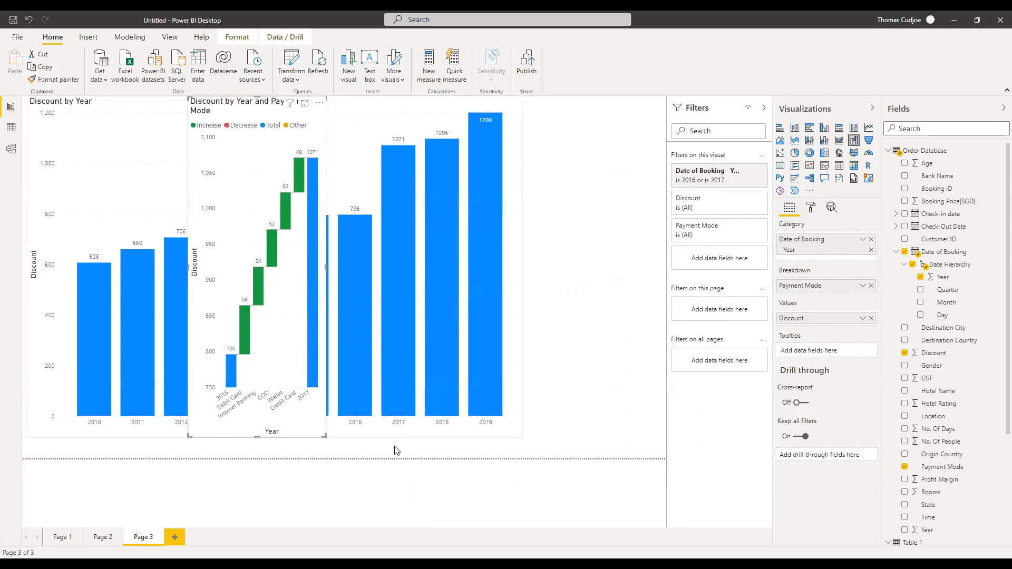
drag(323, 435, 453, 254)
drag(349, 149, 561, 351)
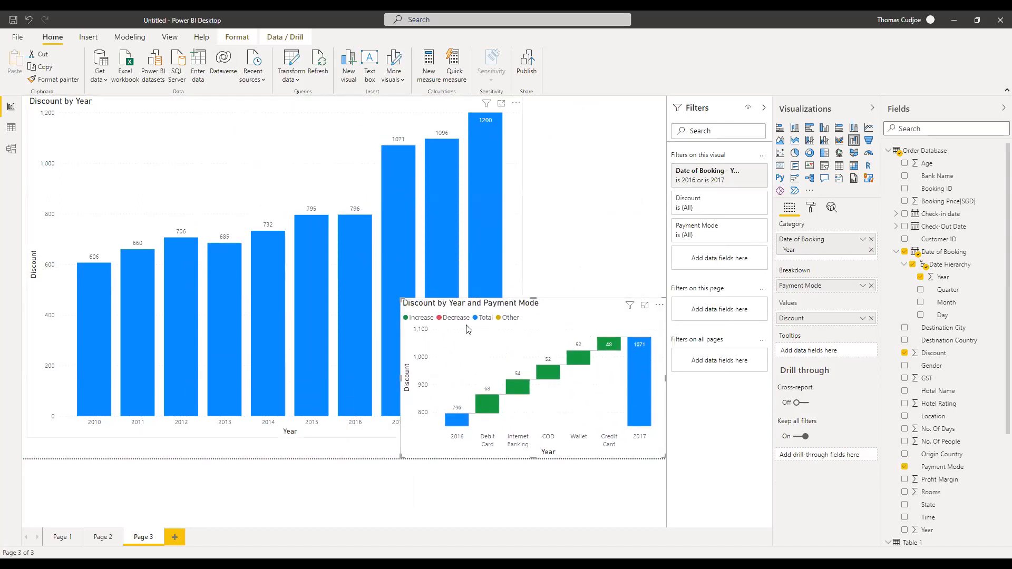
mouse_move(557, 370)
drag(568, 308, 530, 264)
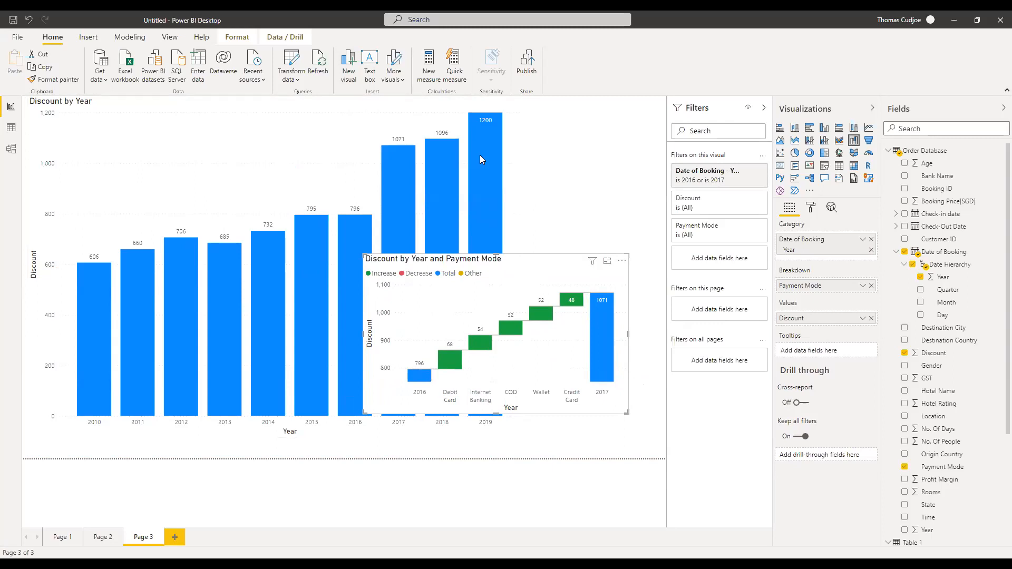
drag(559, 269, 217, 111)
click(552, 175)
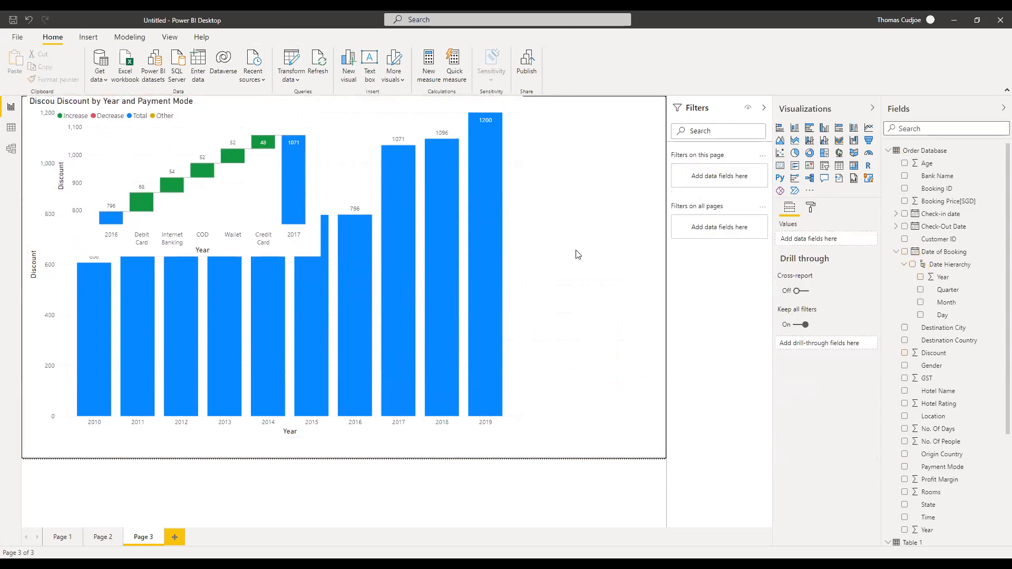
Insert a text box and fill it with scribbled placeholder text.
click(98, 41)
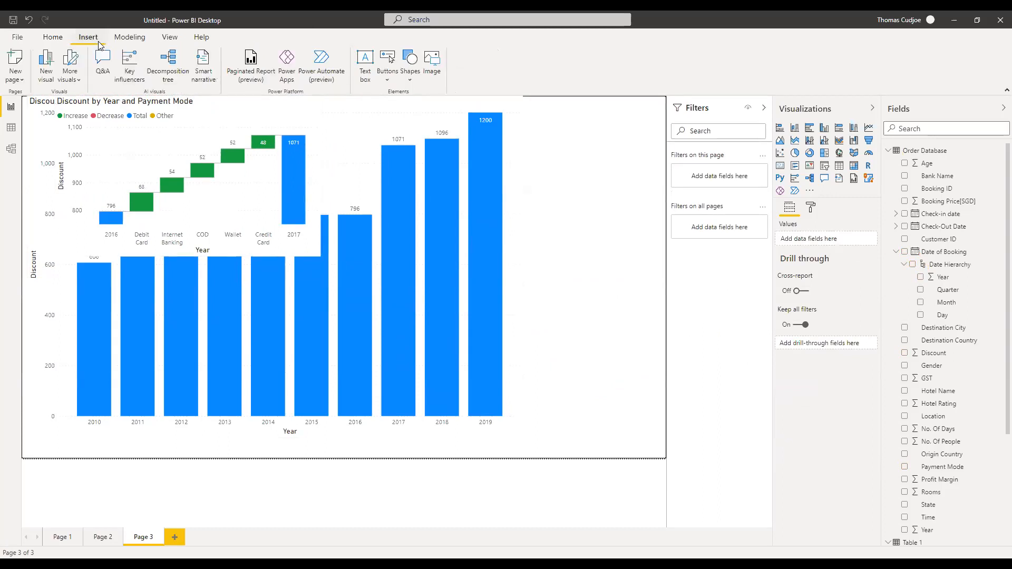
click(365, 70)
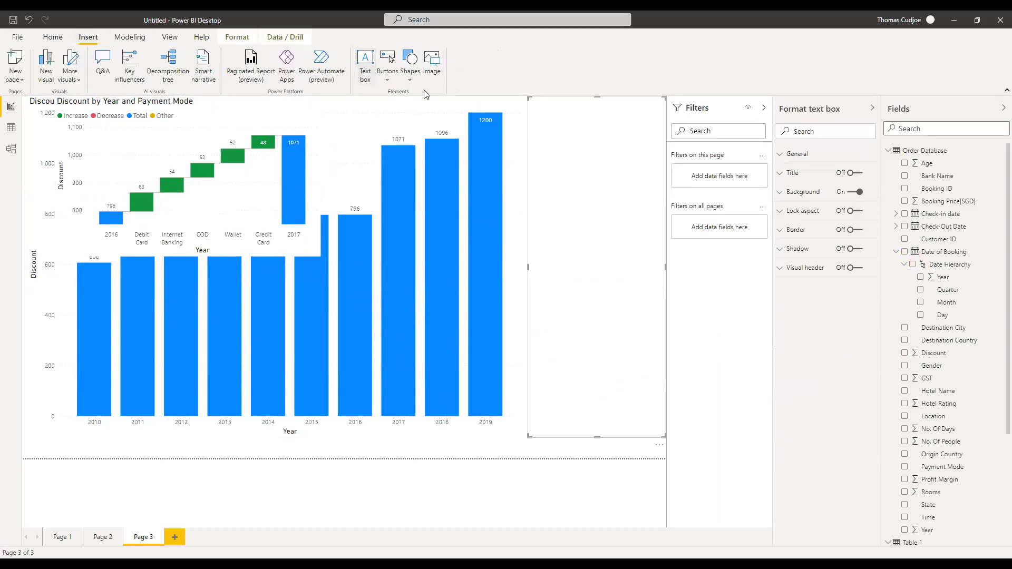
text(sfsf bfdsfydbdvj bsdhsijjsfjsbcxjcnjxjcnx)
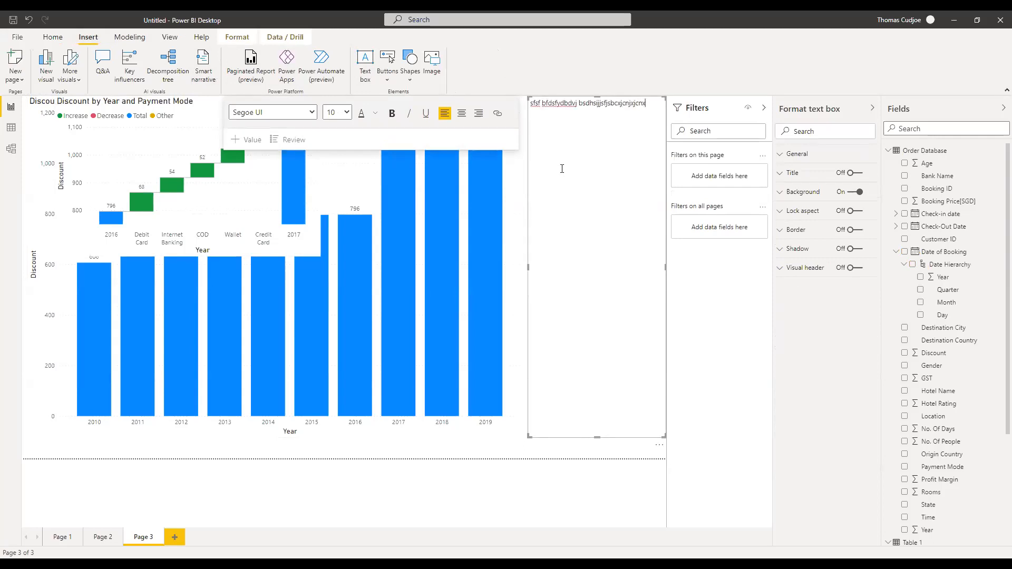
text(cxncnxvnbdvdvdvdvdvdvdvdvdvdvd)
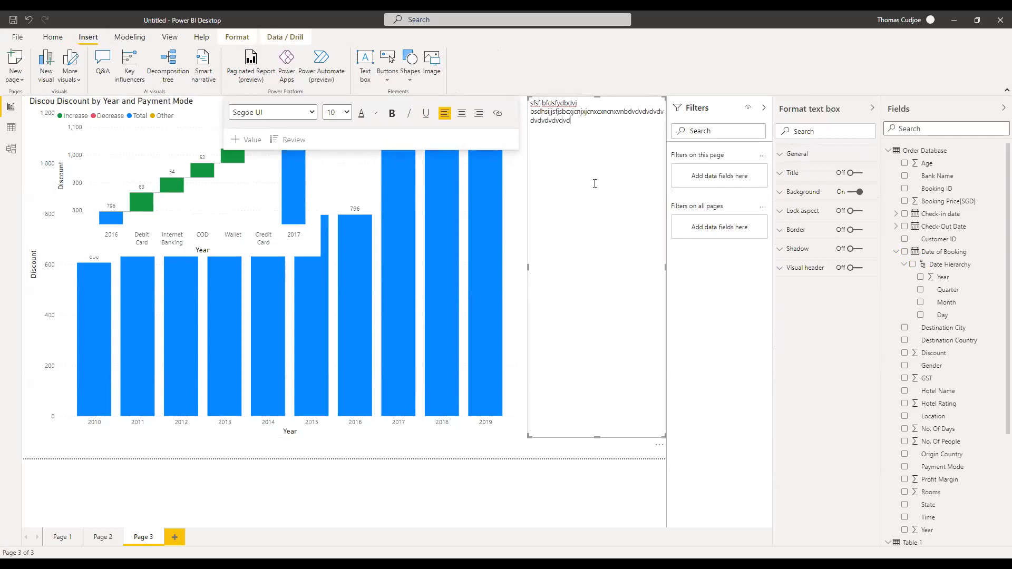
click(559, 442)
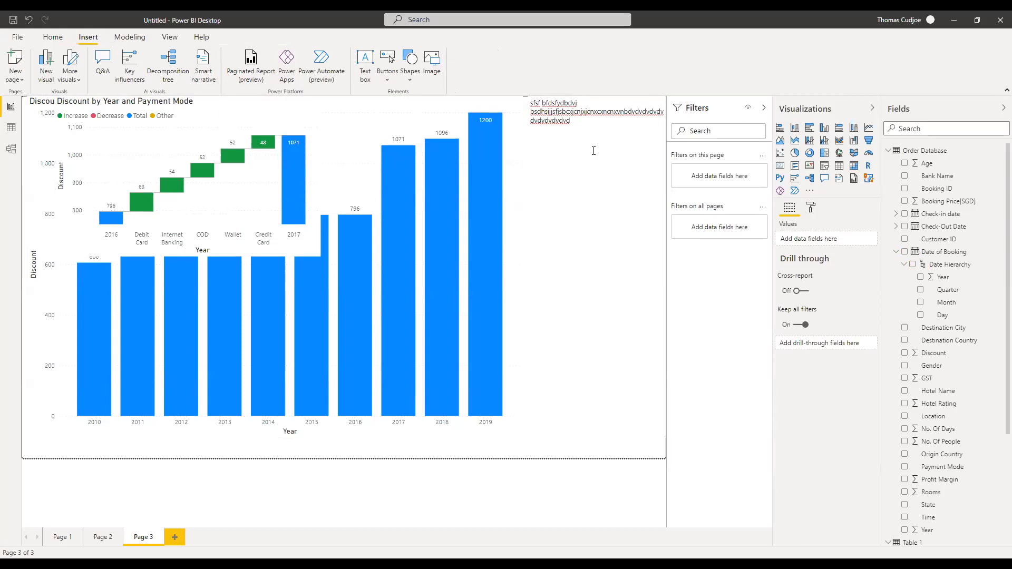
Delete the scribbled text box and the Payment Mode waterfall chart.
click(601, 200)
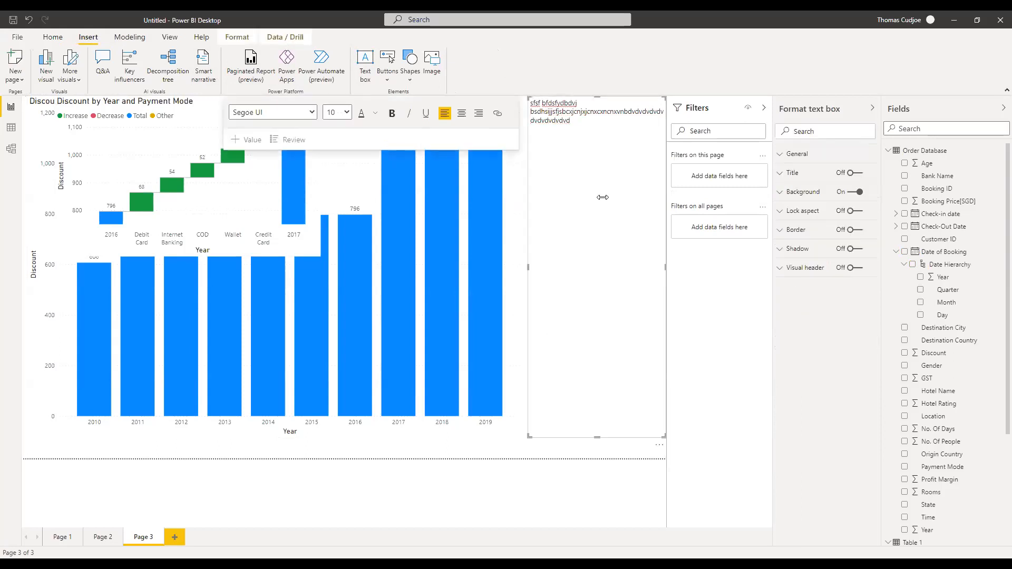
click(530, 168)
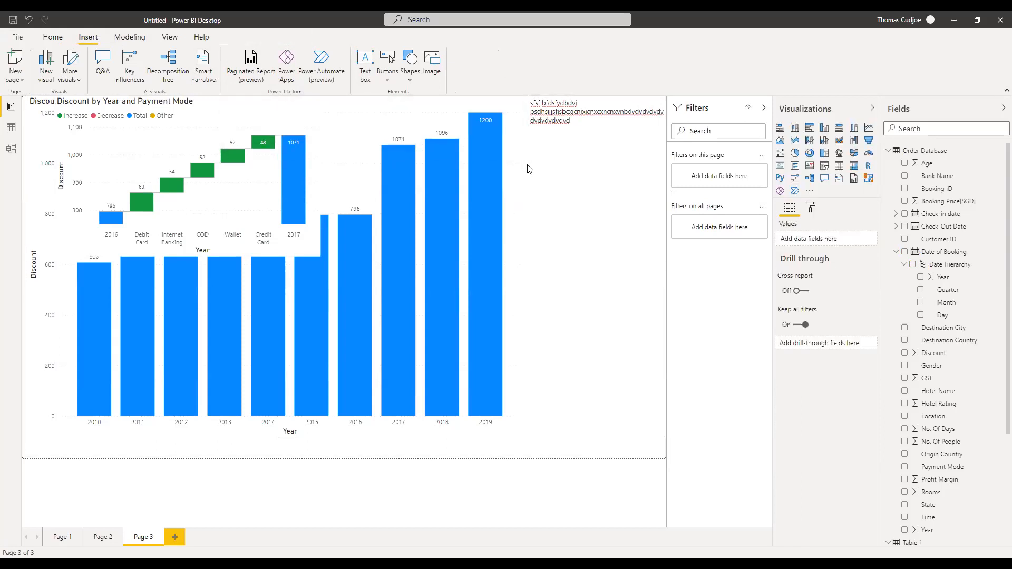
click(622, 183)
click(628, 442)
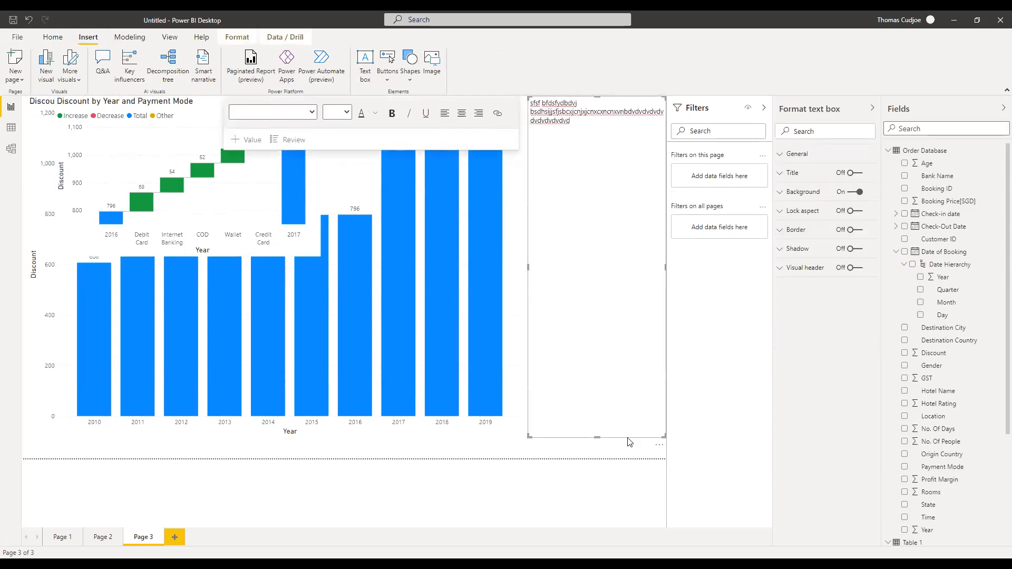
key(Delete)
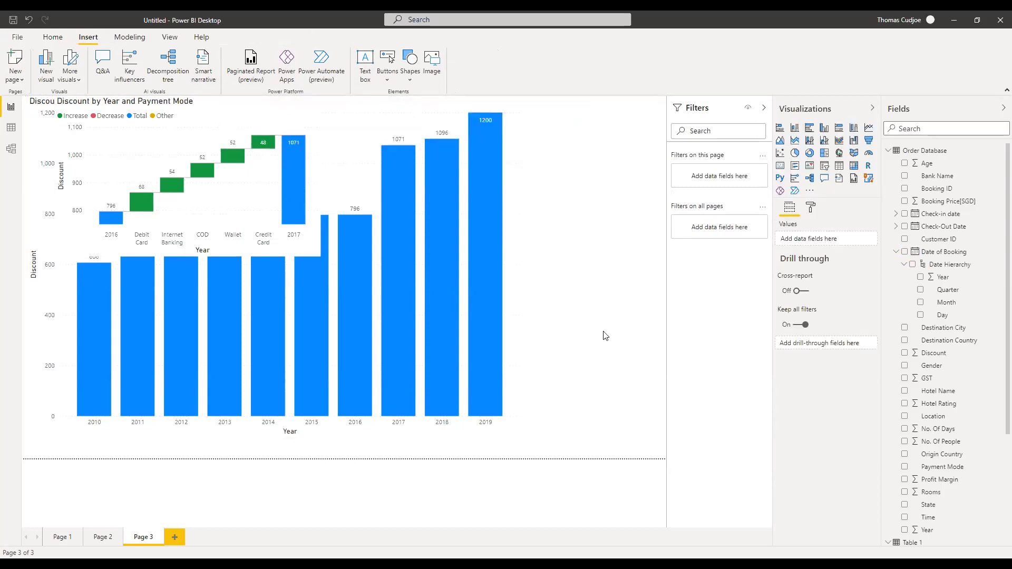
click(249, 117)
key(Delete)
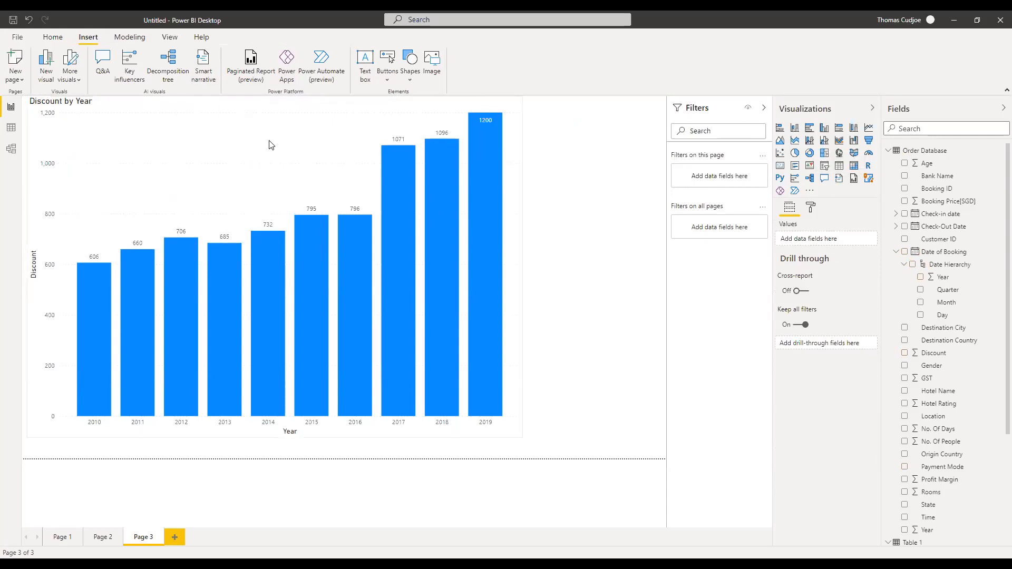
Generate a smart narrative for the Discount by Year chart and resize it wider and shorter.
click(838, 182)
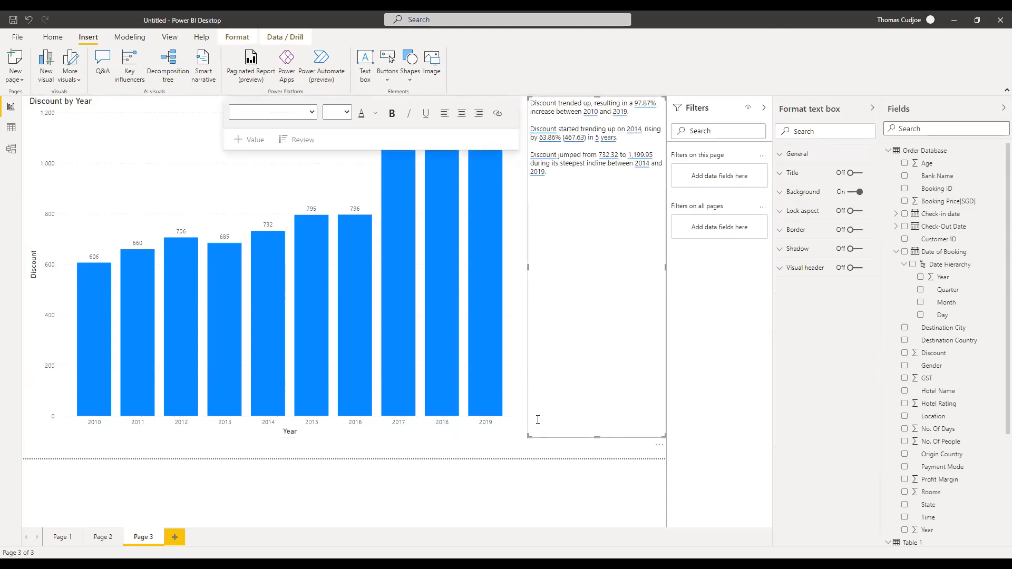
drag(529, 436, 506, 251)
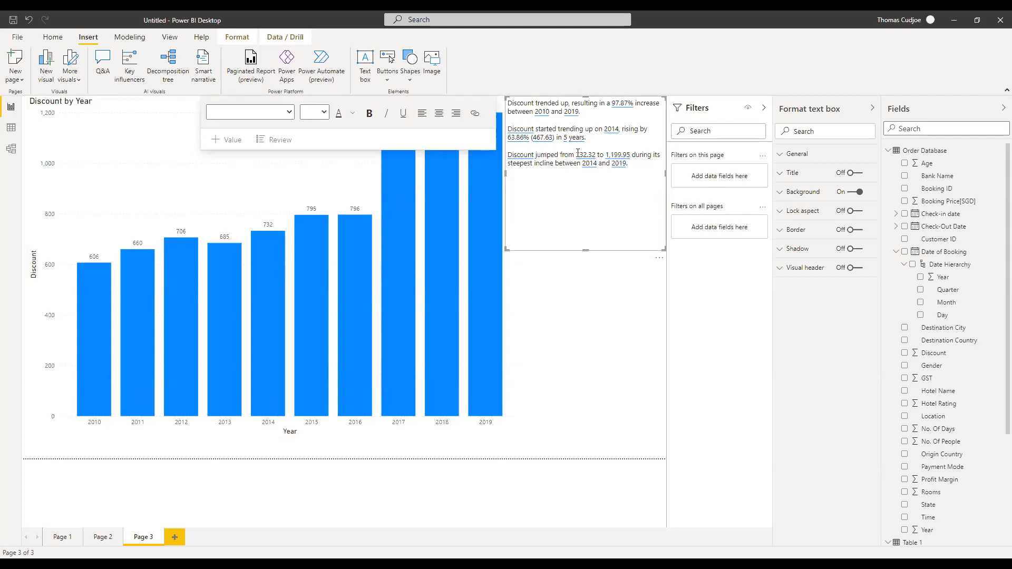
Move the smart narrative box down beside the lower half of the Discount by Year chart.
click(531, 154)
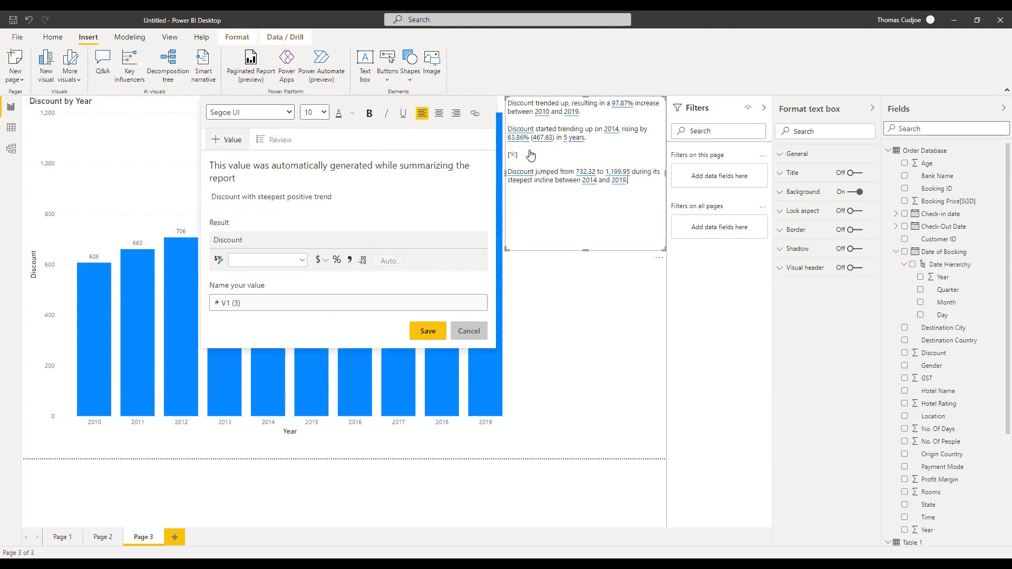
drag(612, 251, 618, 413)
click(525, 303)
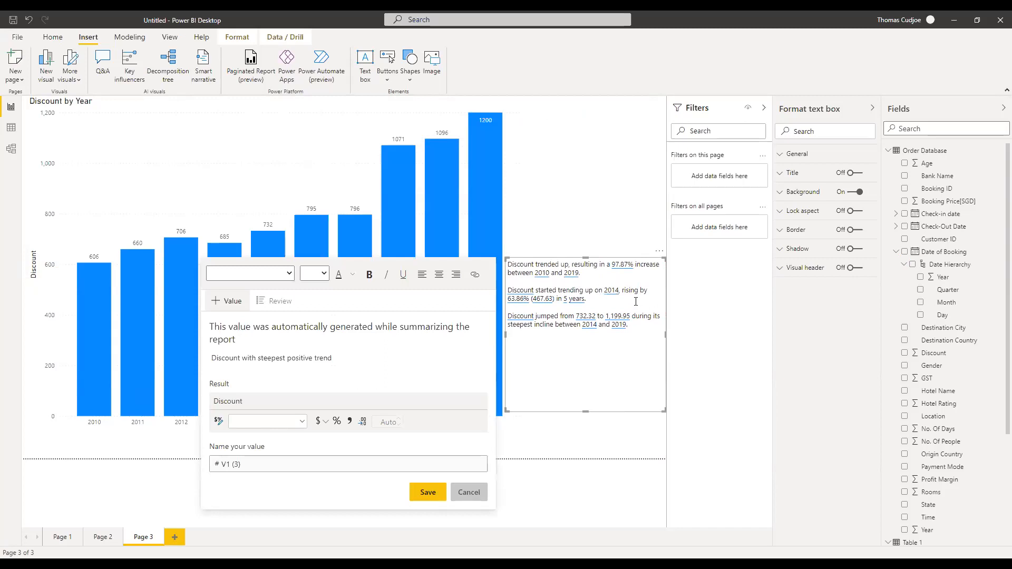
click(532, 196)
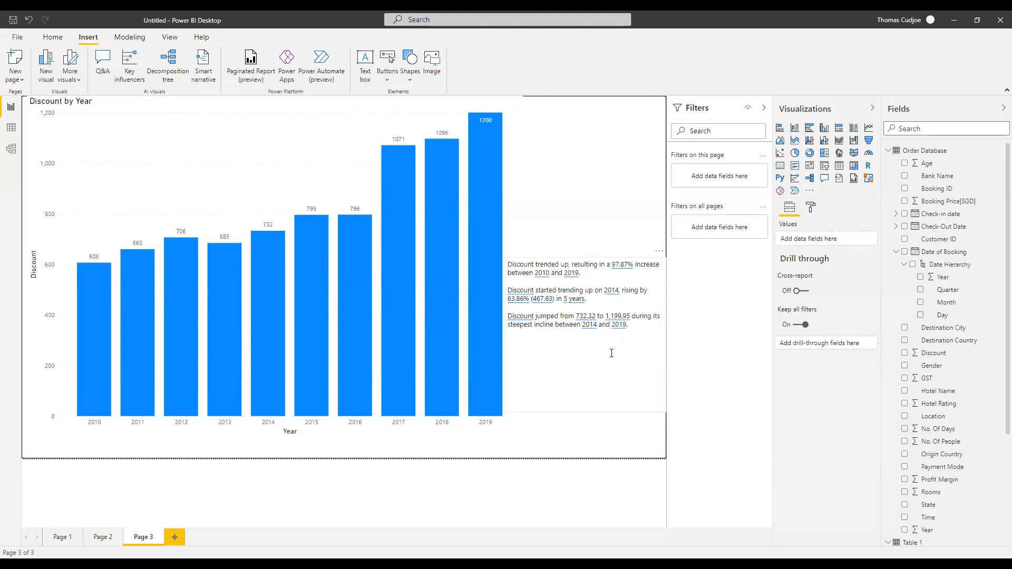
Shrink the smart narrative box slightly narrower so its summary rewraps.
click(611, 353)
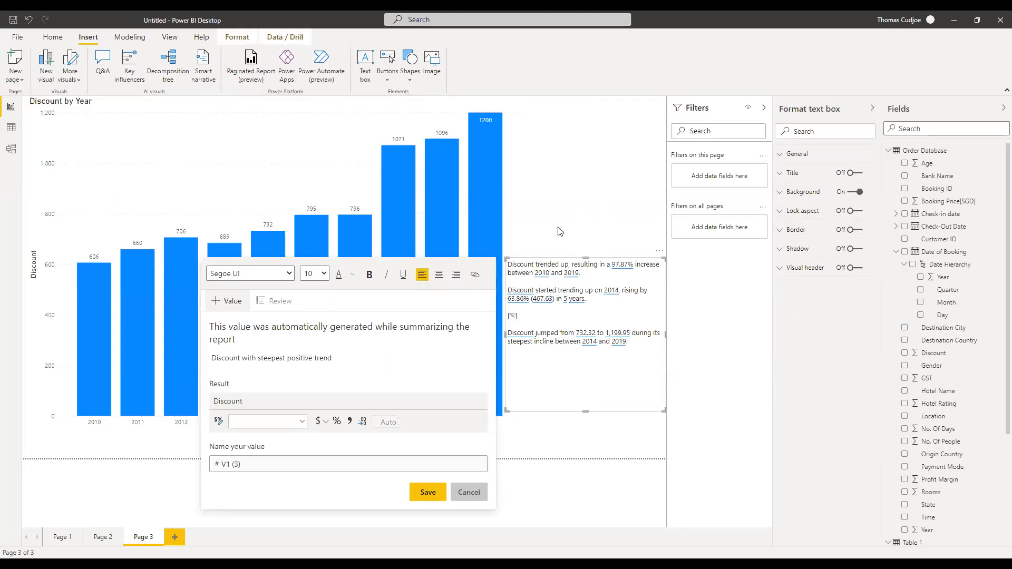
drag(664, 410, 659, 373)
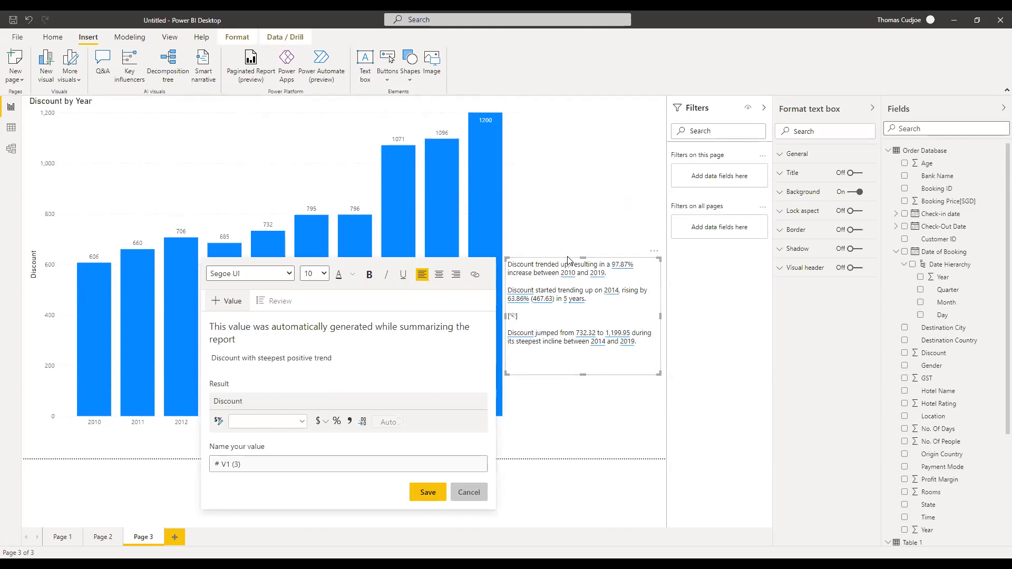
click(569, 178)
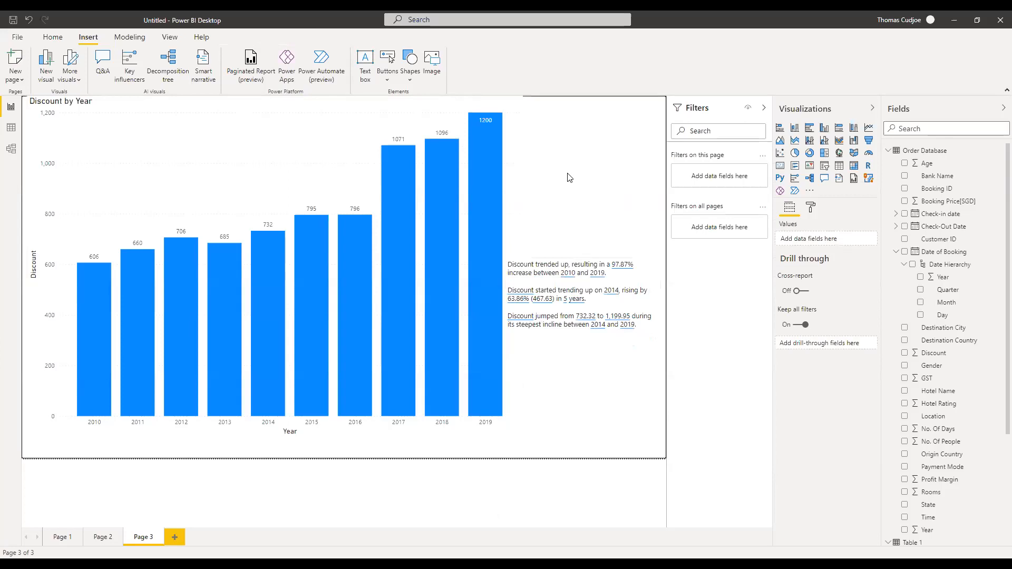
click(553, 259)
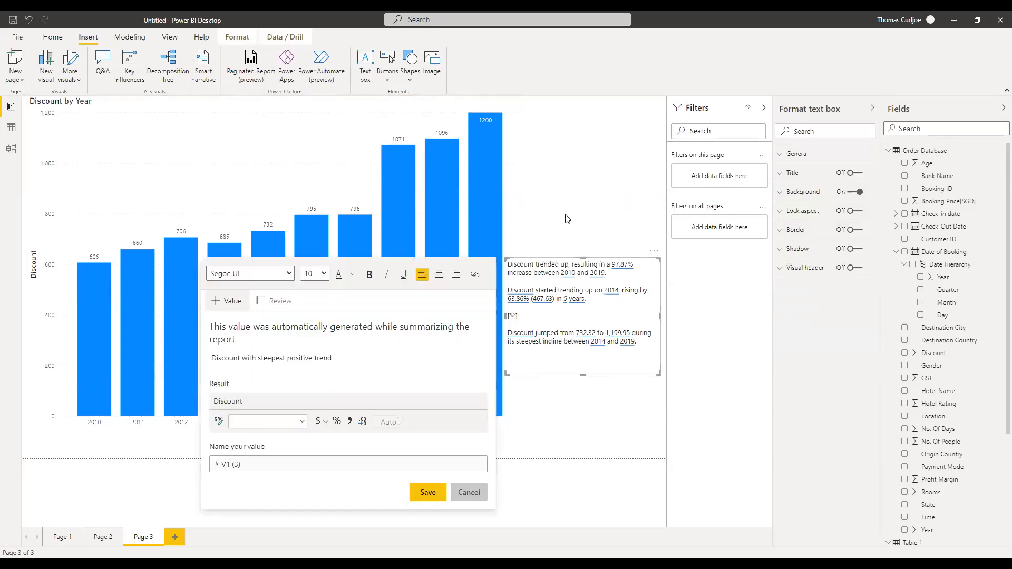
click(567, 218)
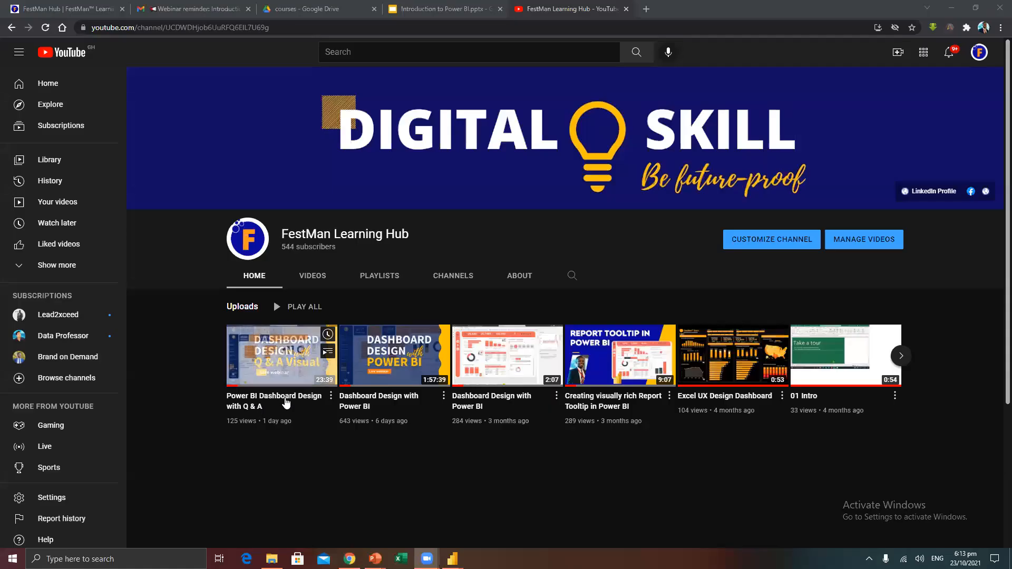
Open the Dashboard Design with Power BI video, mute the pre-roll ad and skip it.
click(383, 400)
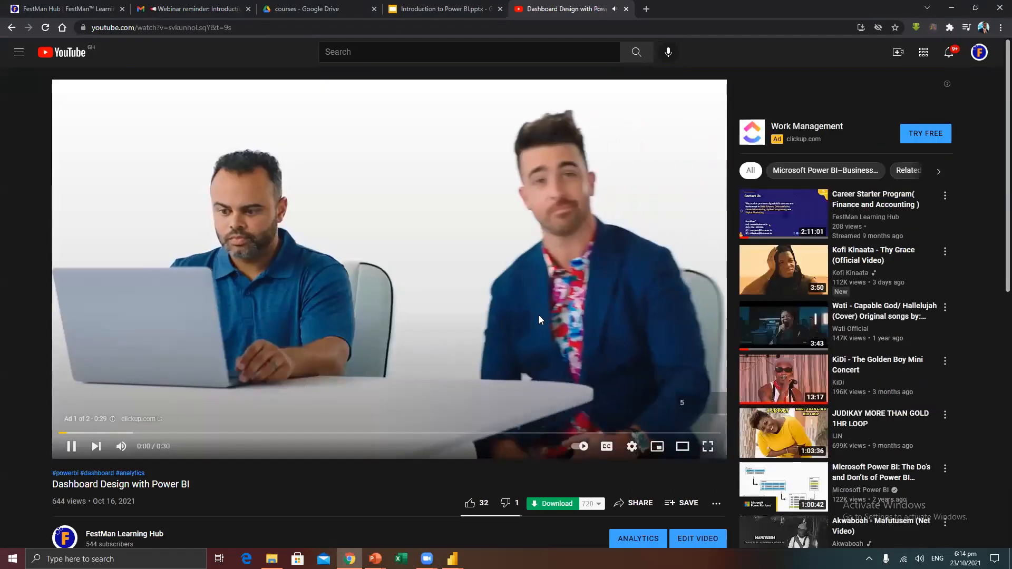
click(558, 308)
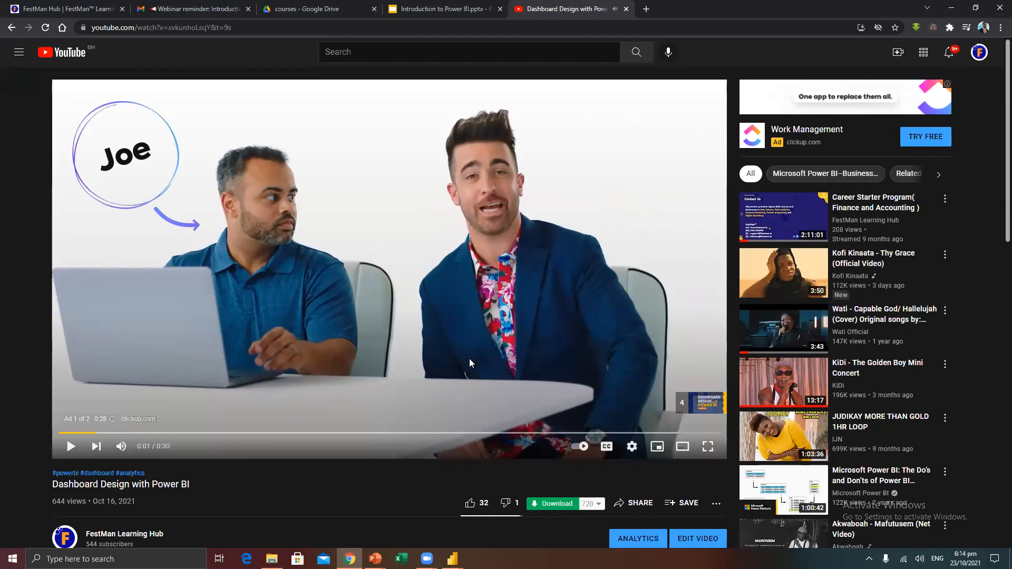
click(544, 372)
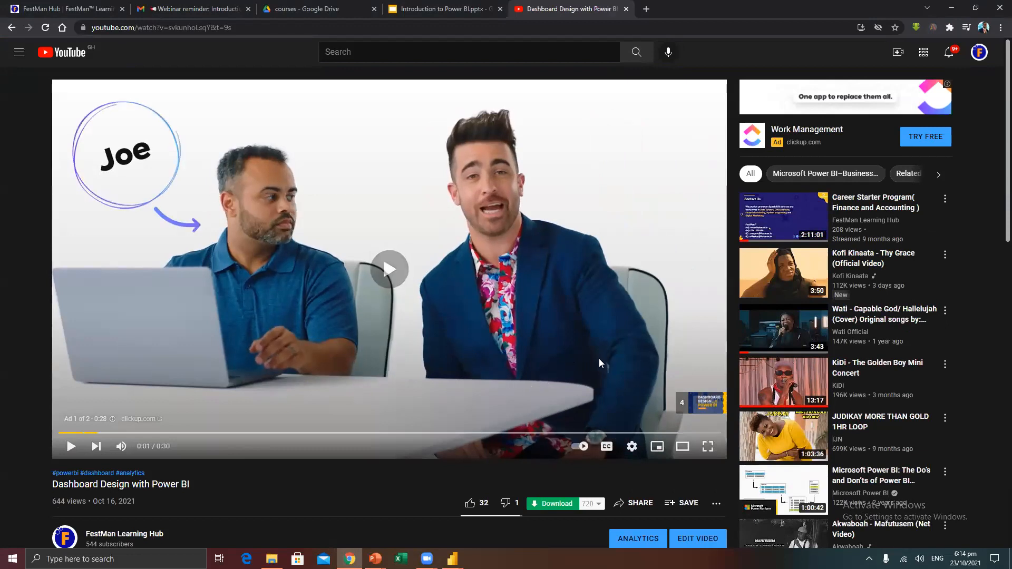
click(121, 447)
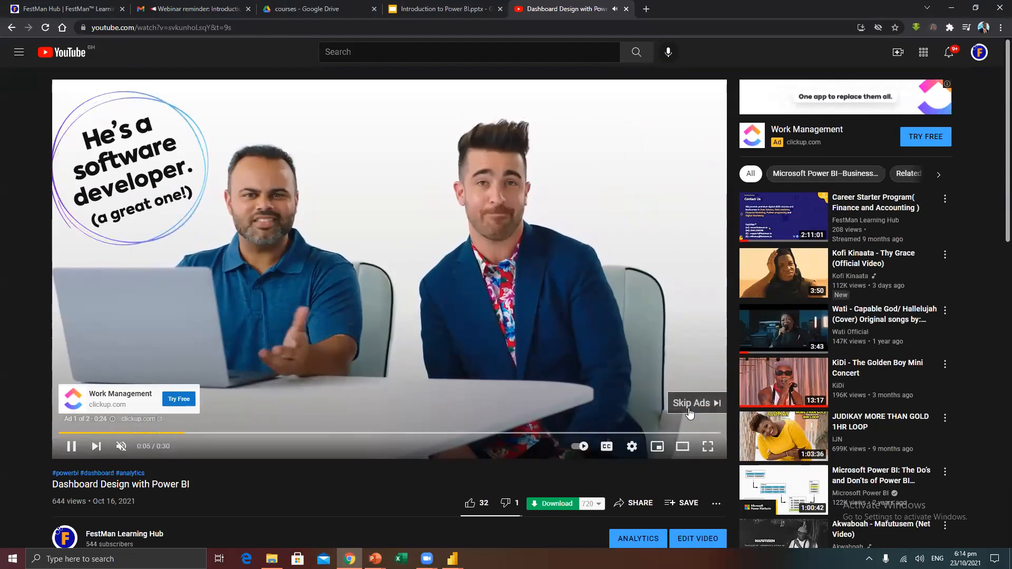
click(695, 407)
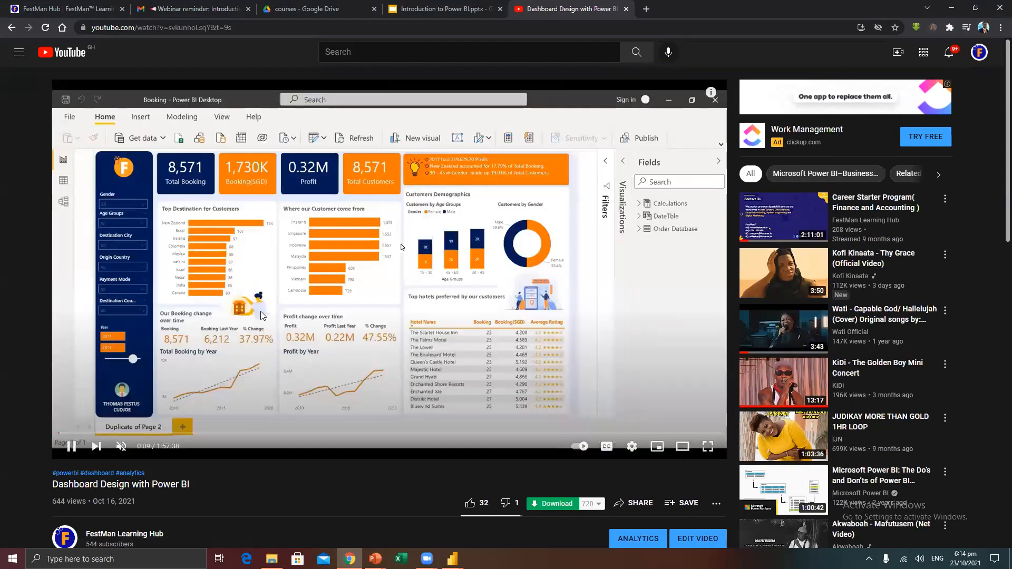